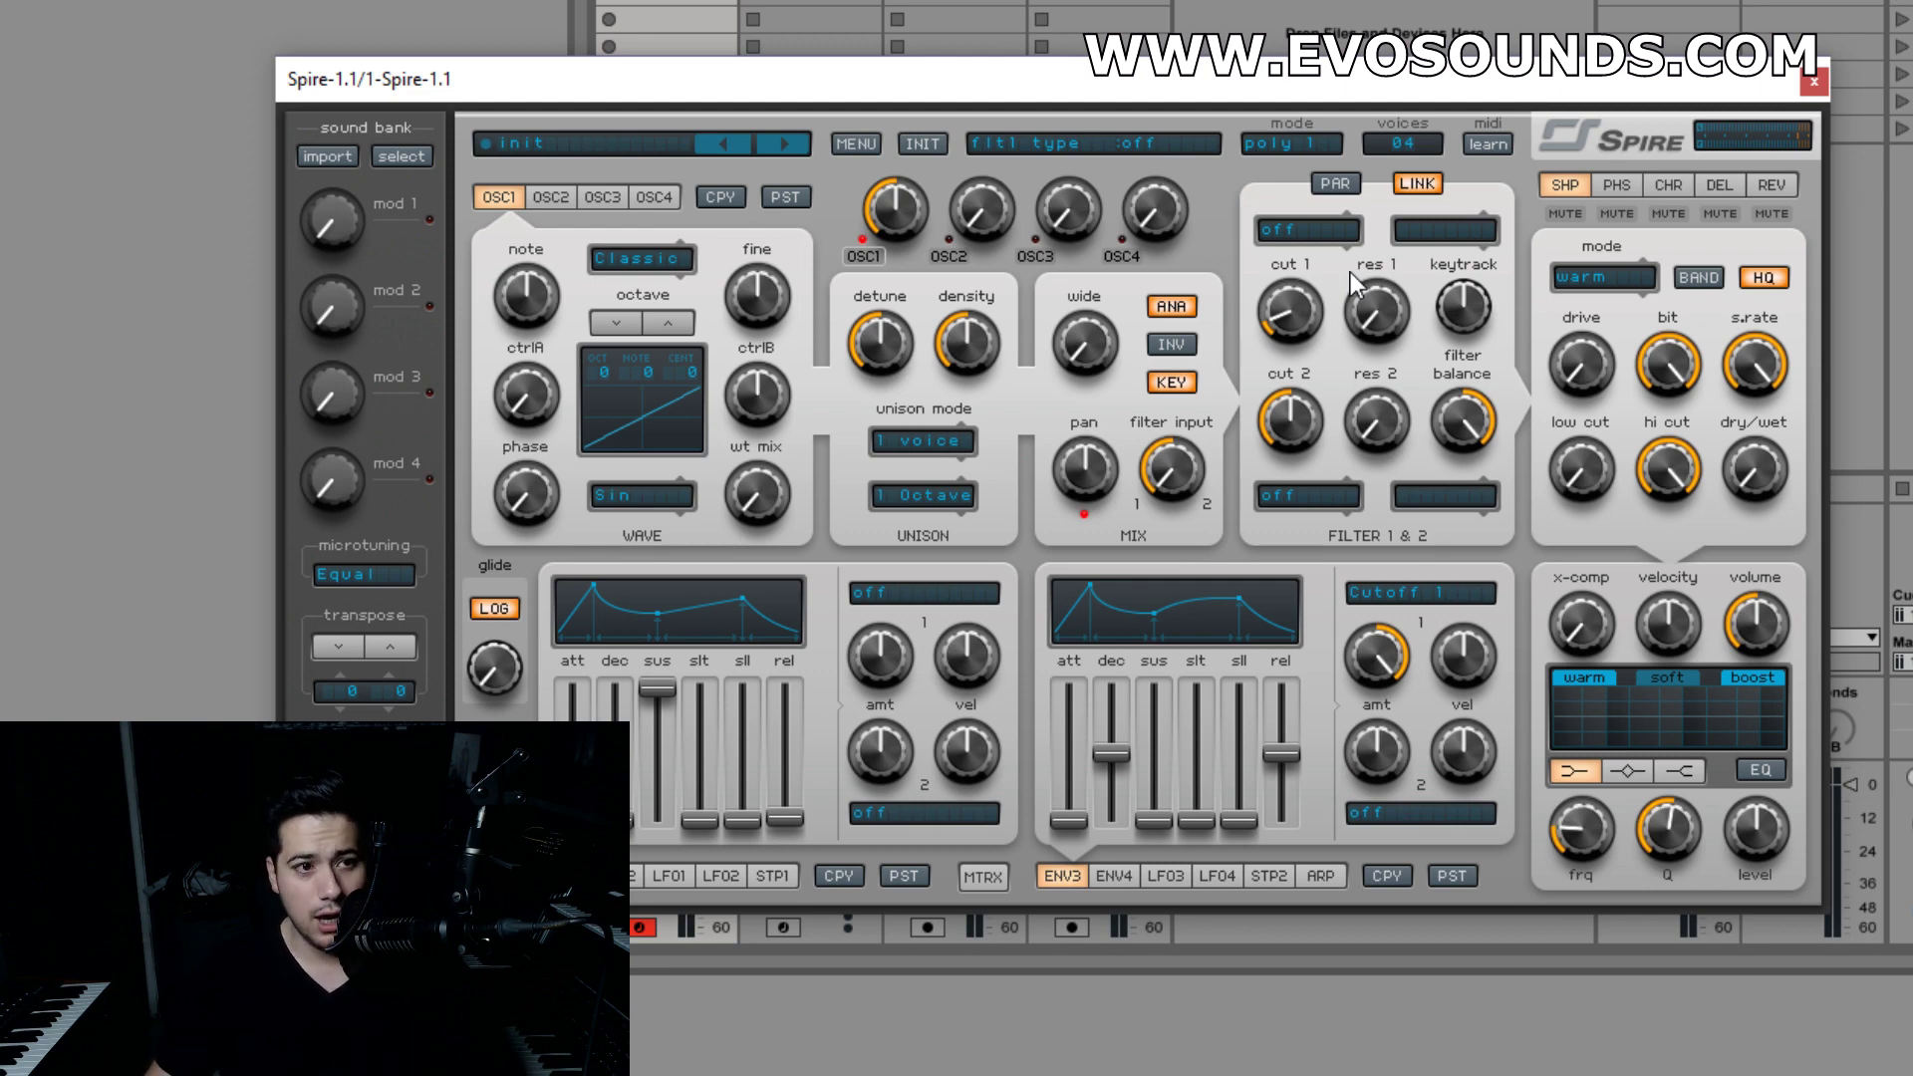
- Add FabFilter Pro-Q 2 to the track that holds the Spire synth
key(Down)
key(Down)
key(Down)
key(Down)
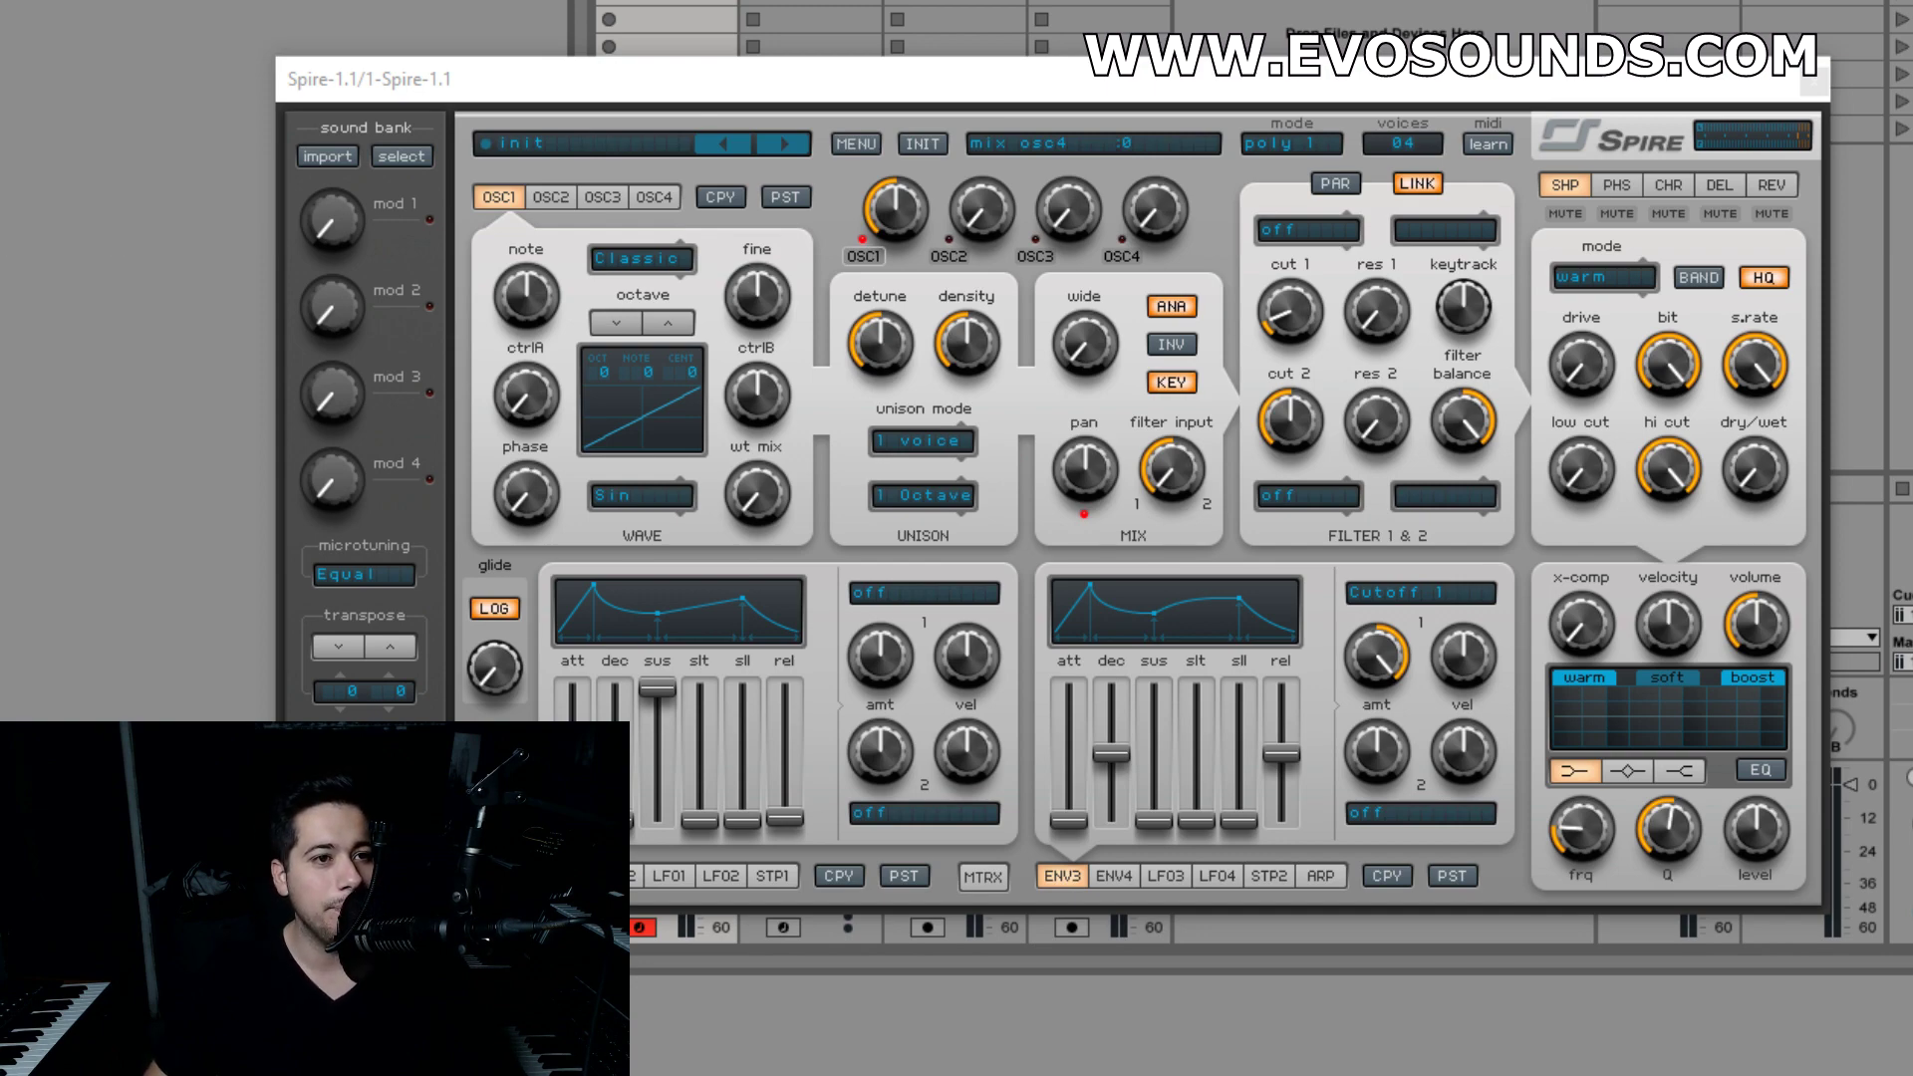
drag(70, 14, 820, 176)
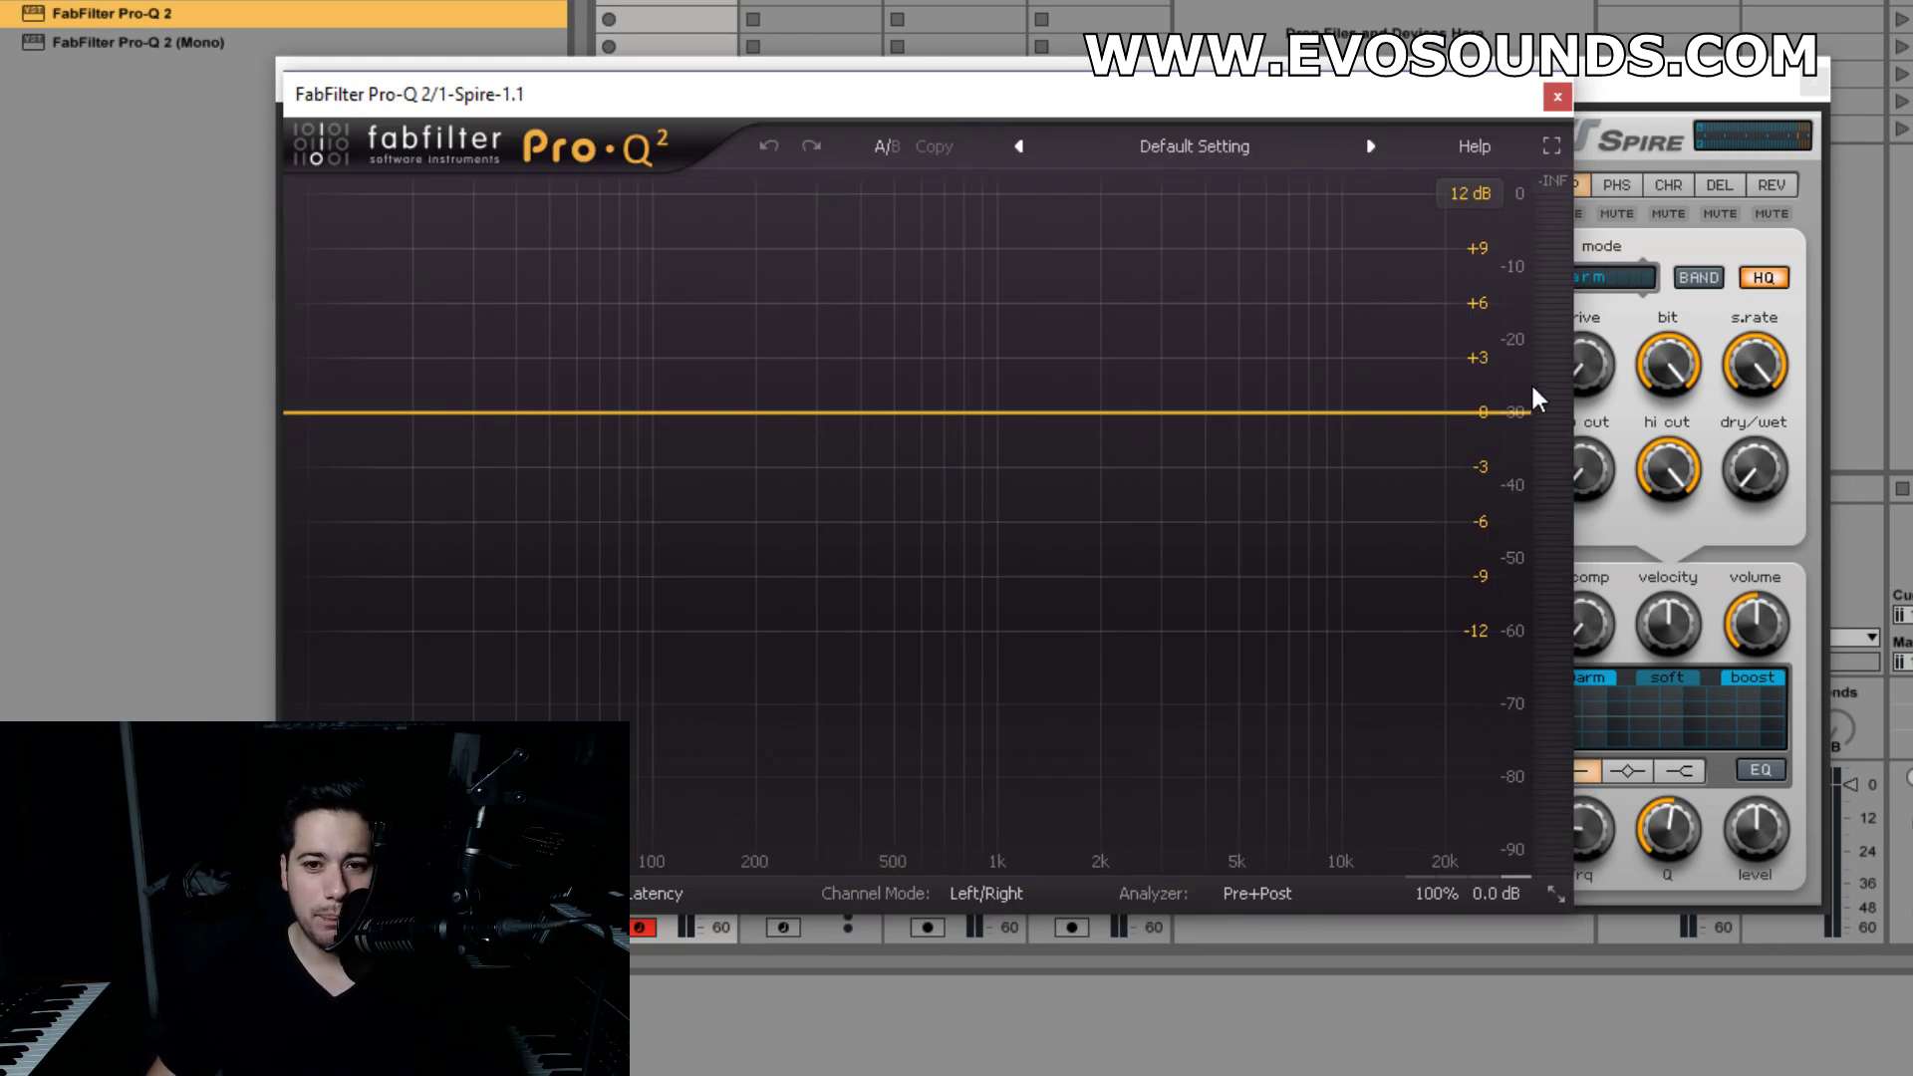
- Shape a resonant 12 dB/oct high cut at about 3028 Hz with Q about 4.07, and close the equalizer
drag(1517, 416, 1192, 438)
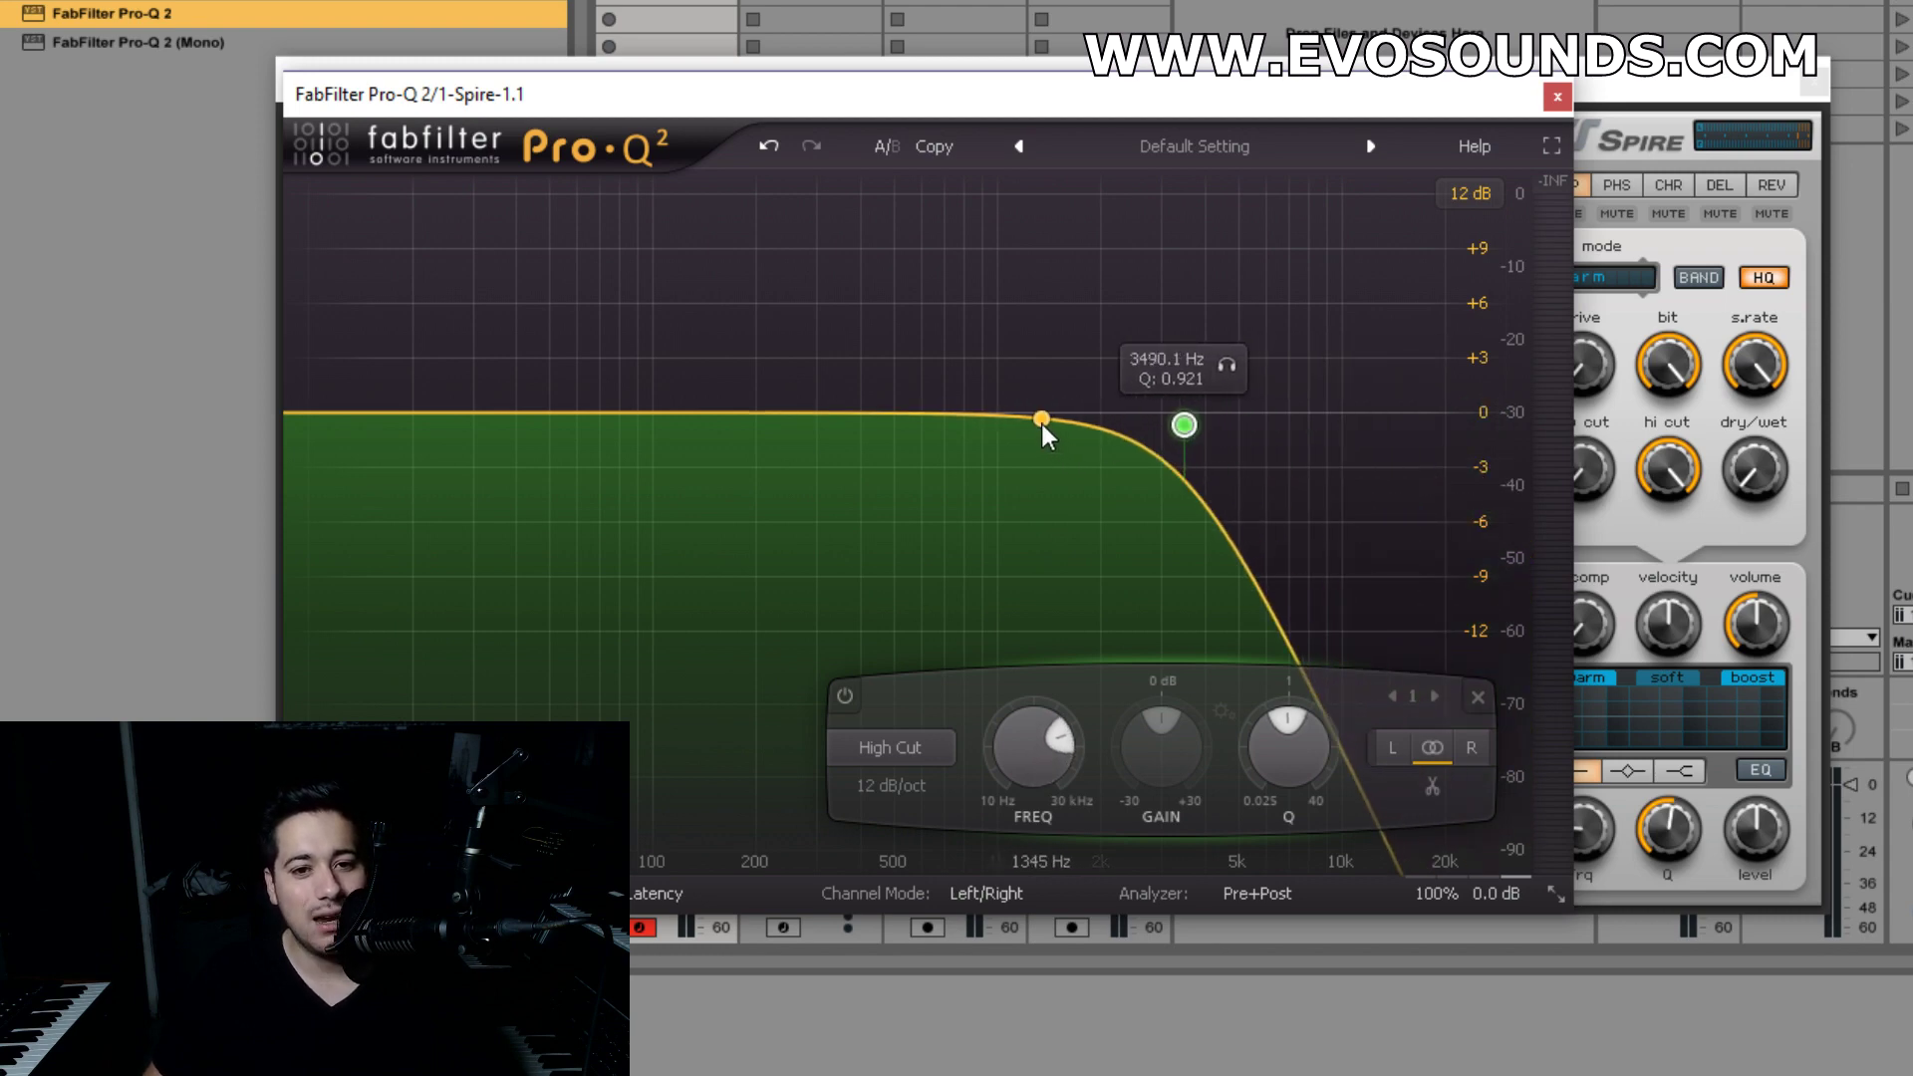
drag(1185, 425, 1165, 208)
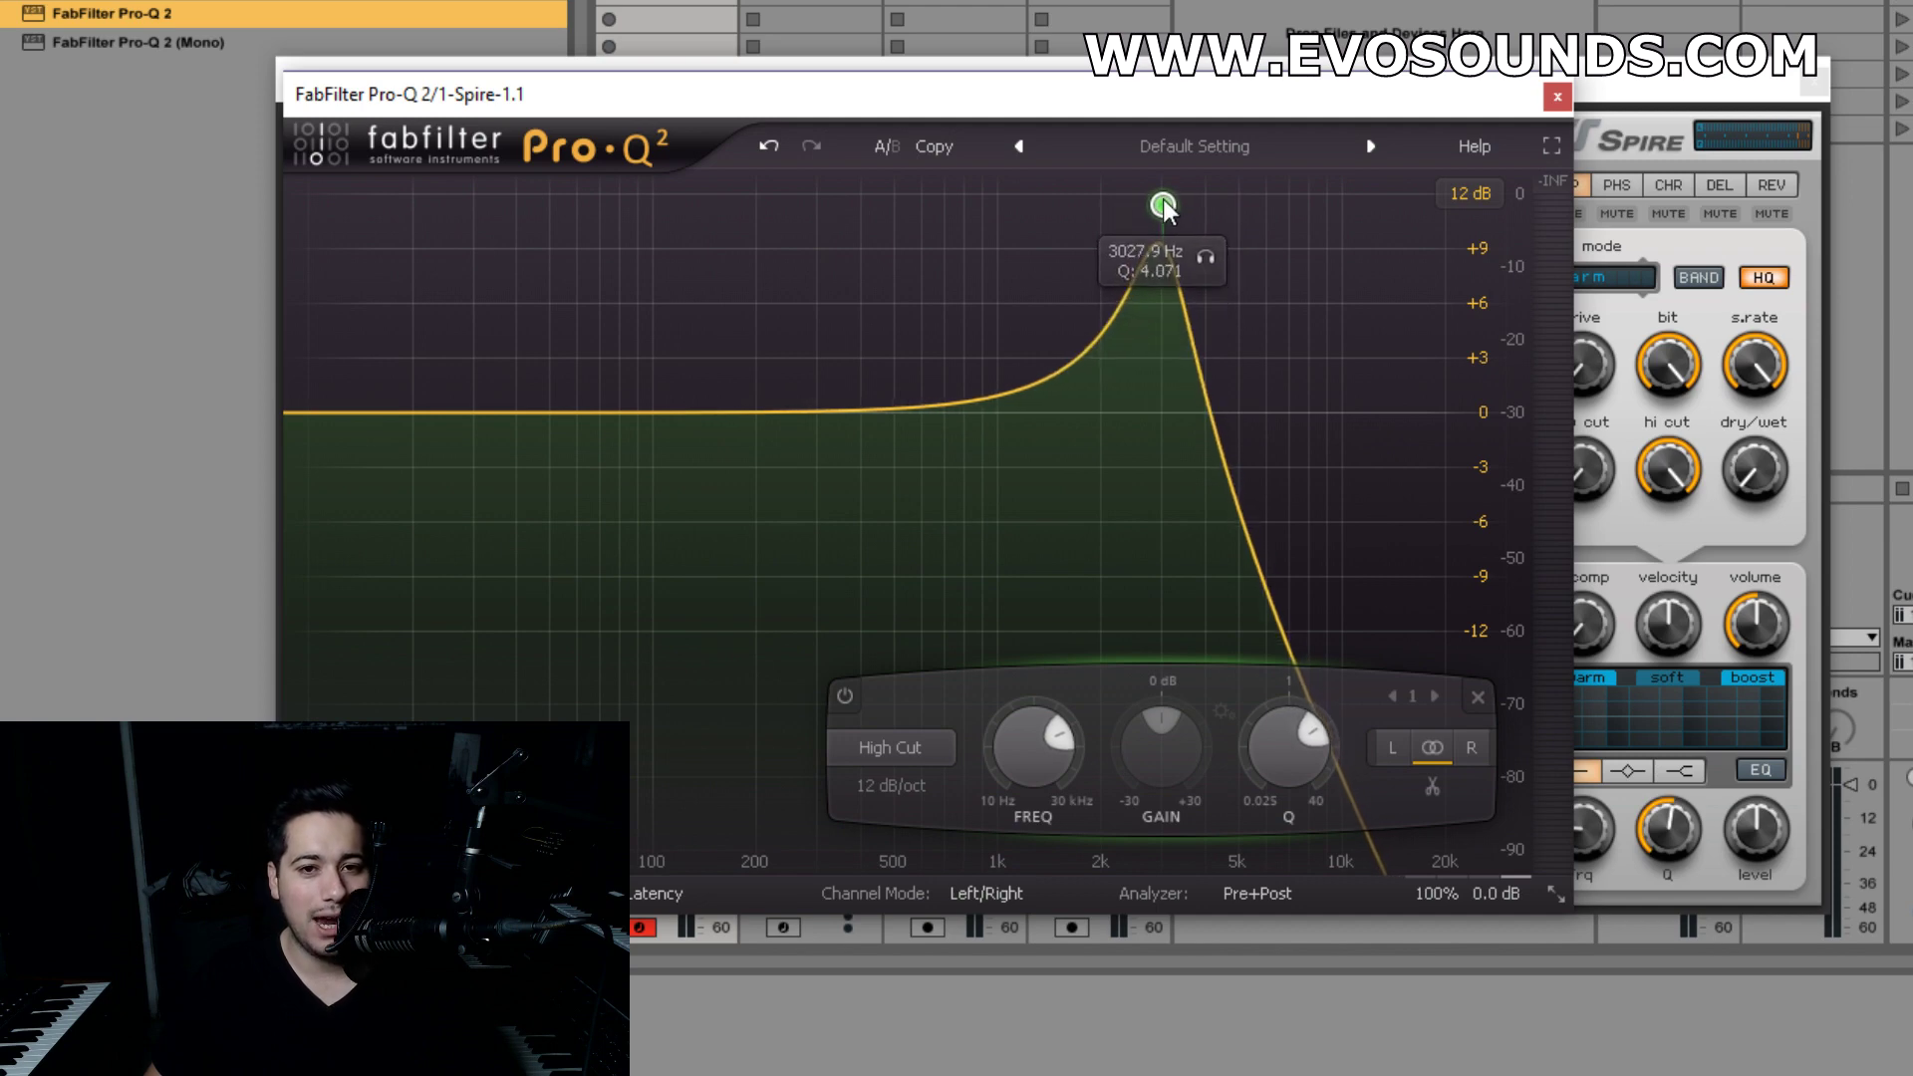
click(1557, 99)
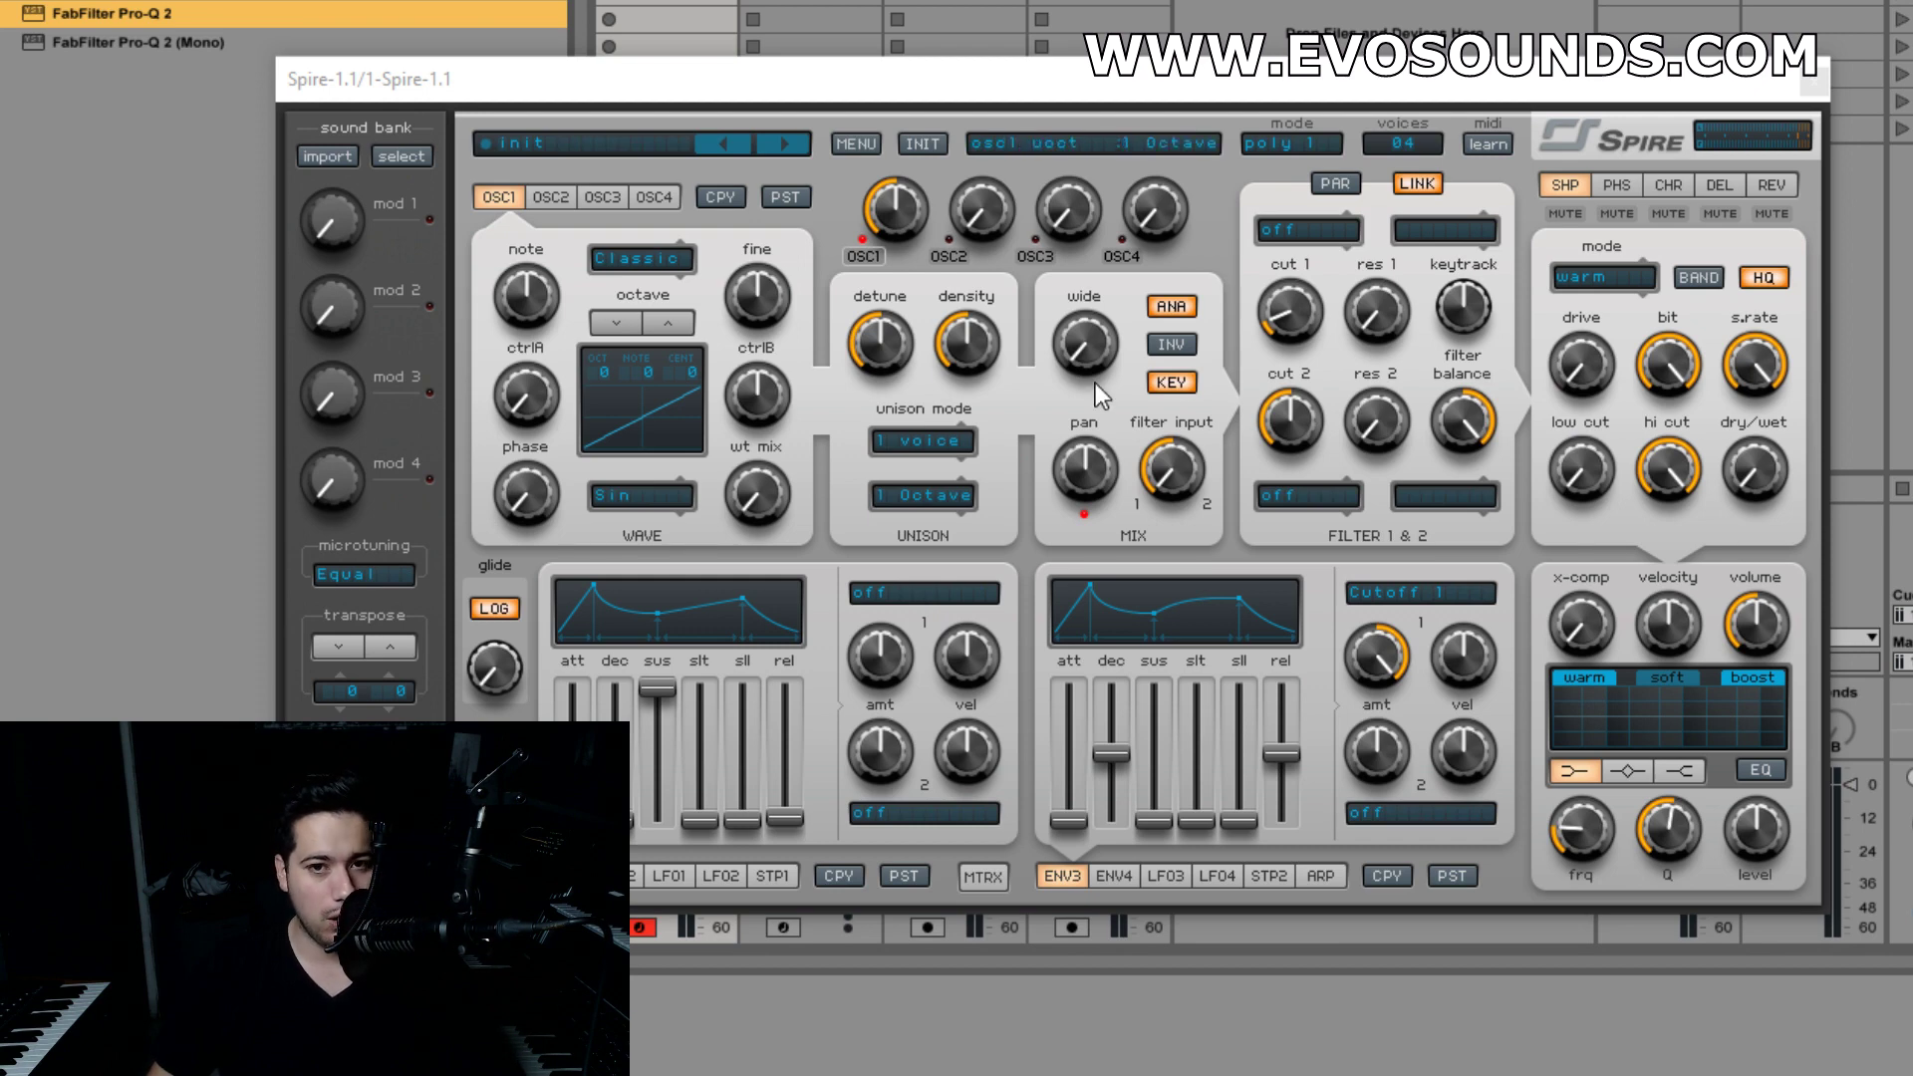
- Set filter 1 to the perfecto type with the LP4 mode
click(1340, 239)
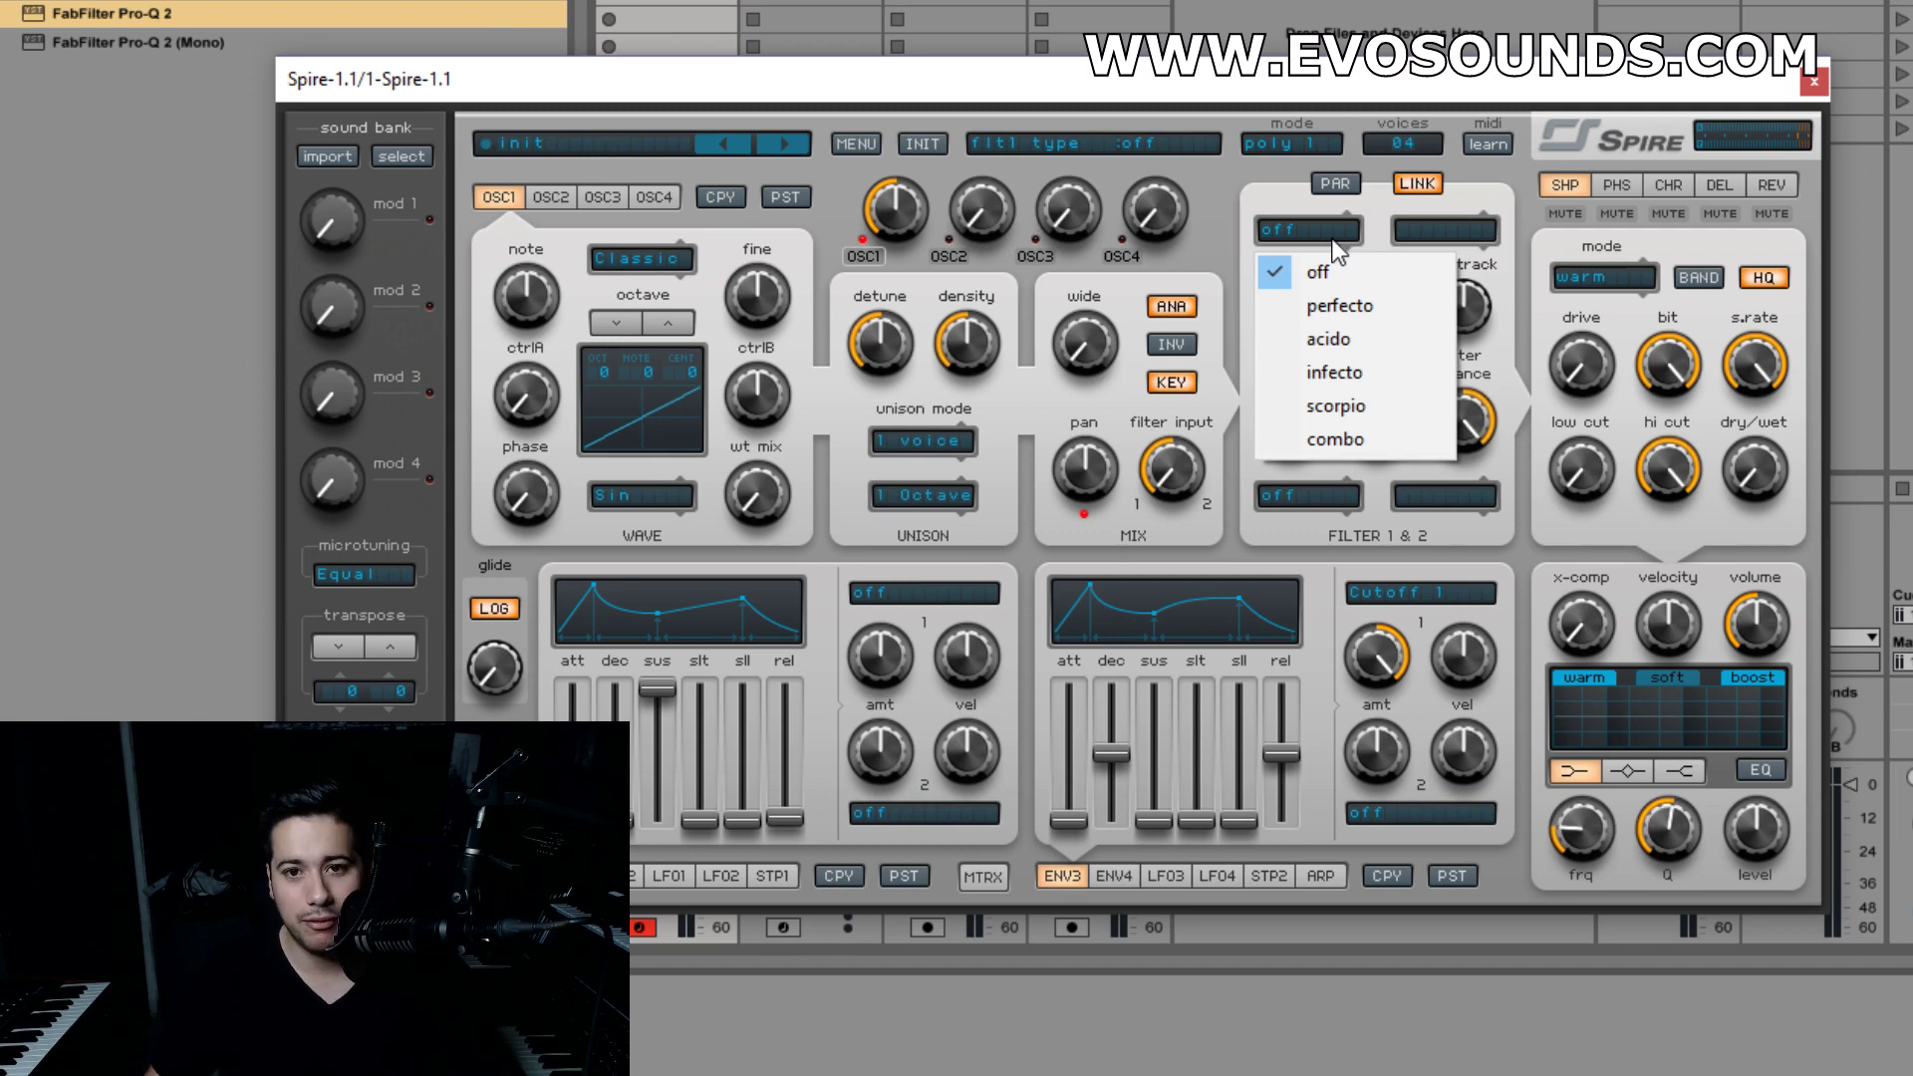
click(1335, 307)
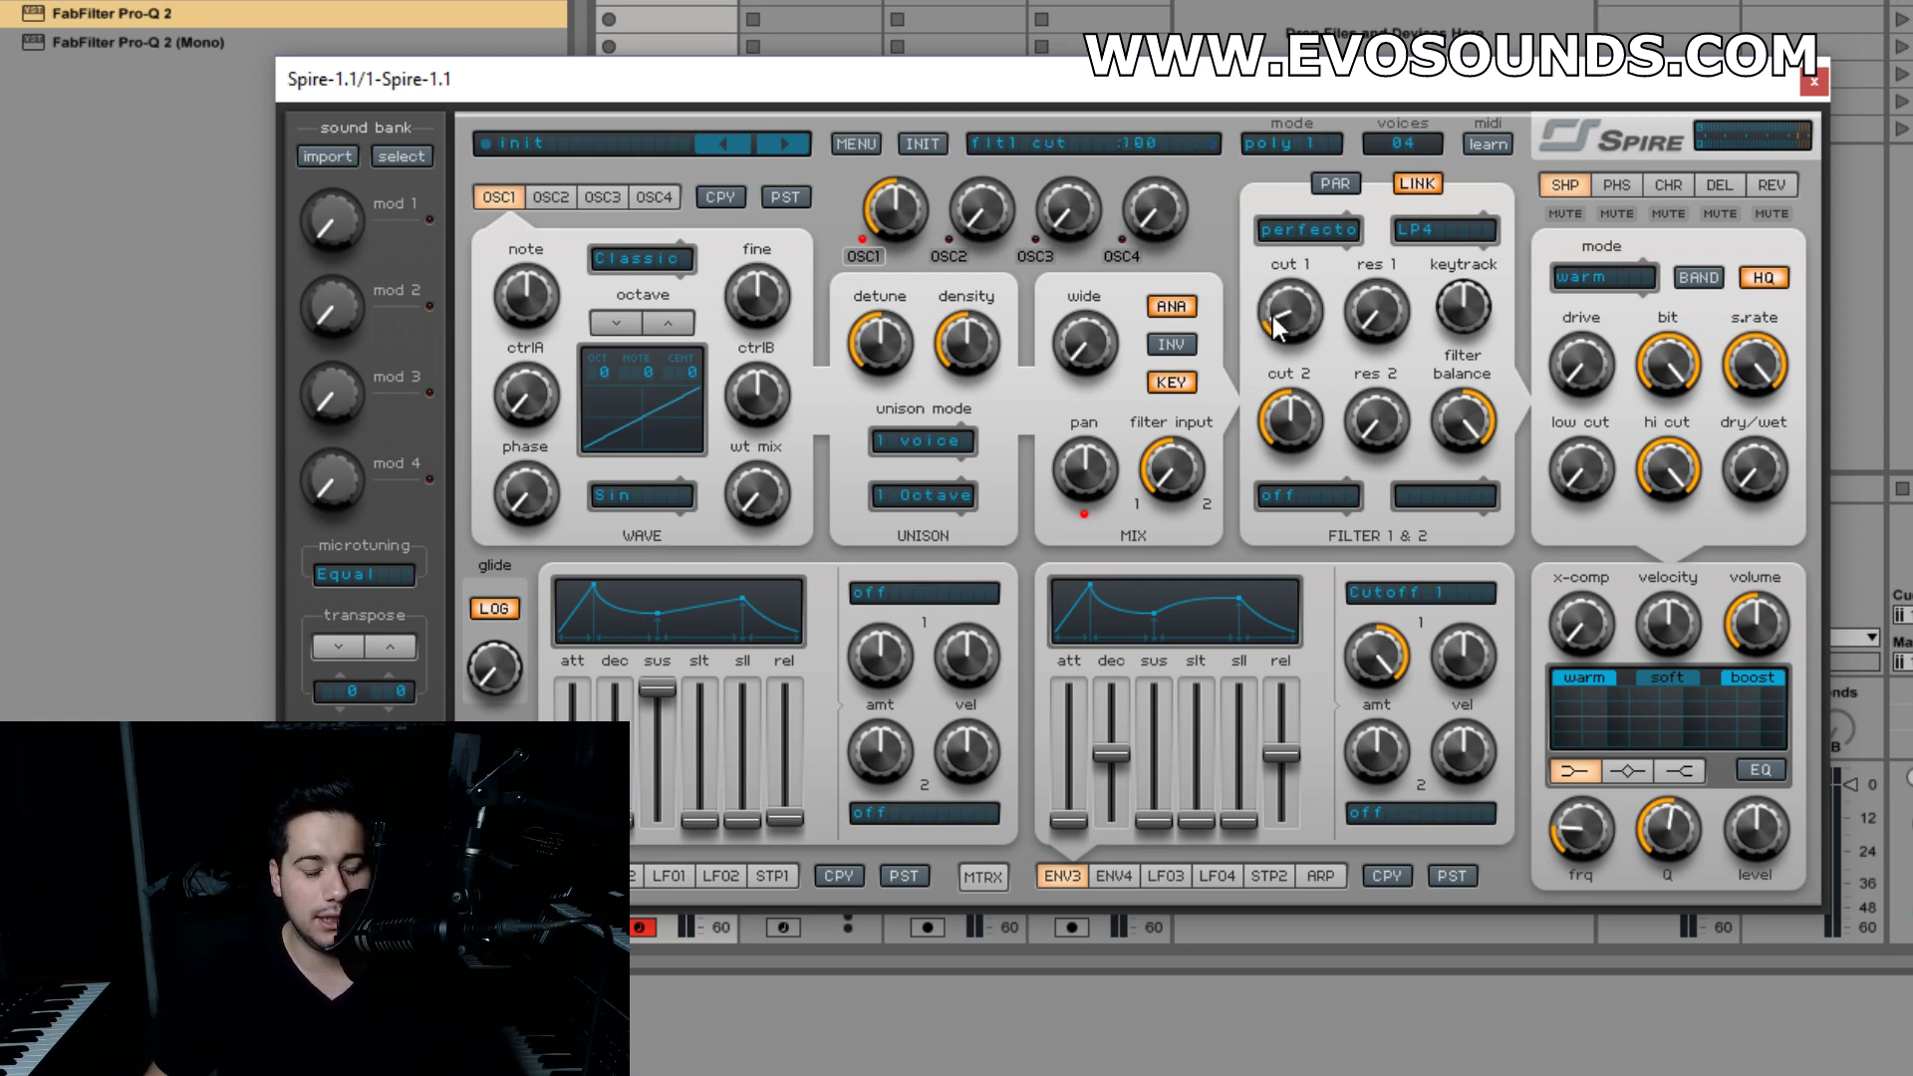
click(1393, 244)
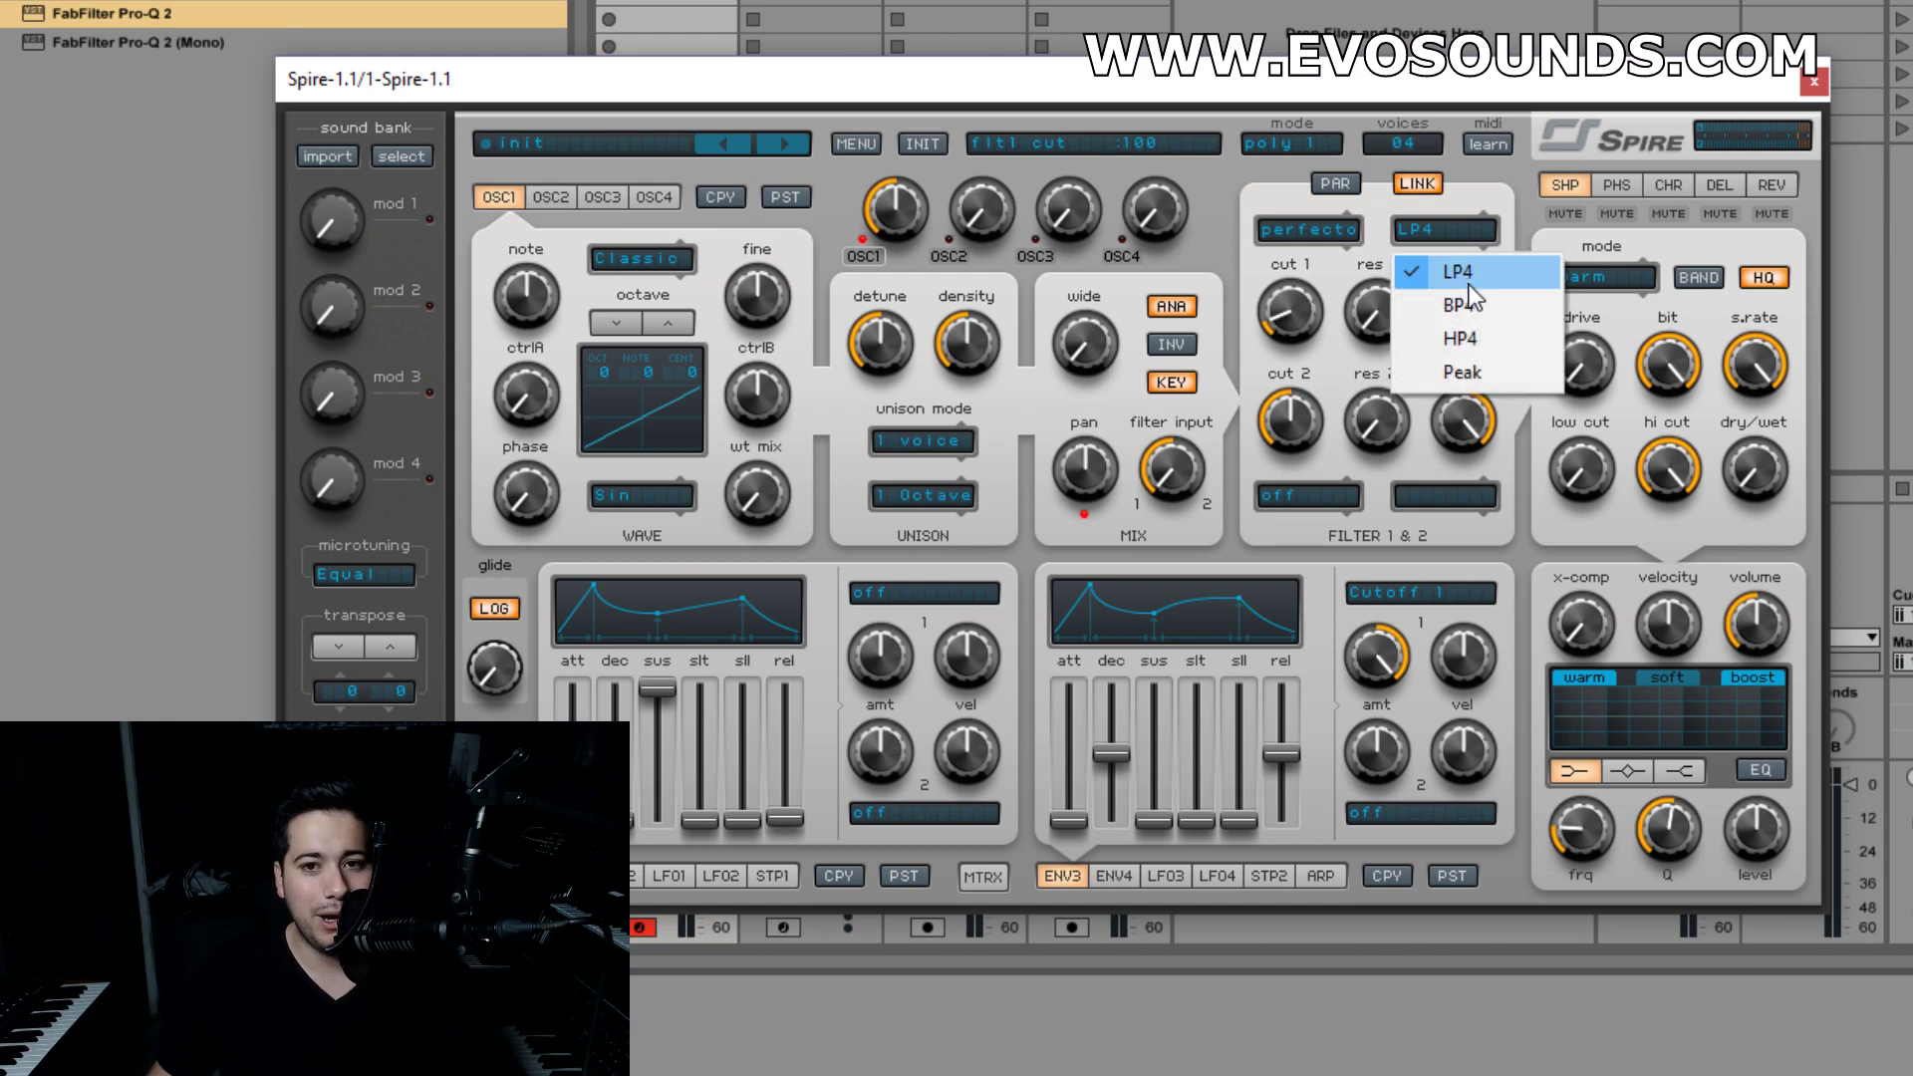
click(1400, 263)
- Sweep filter 1's cutoff up and down, and raise its resonance to about 480
mouse_move(1297, 313)
mouse_down()
mouse_move(1370, 318)
mouse_move(1293, 325)
mouse_up()
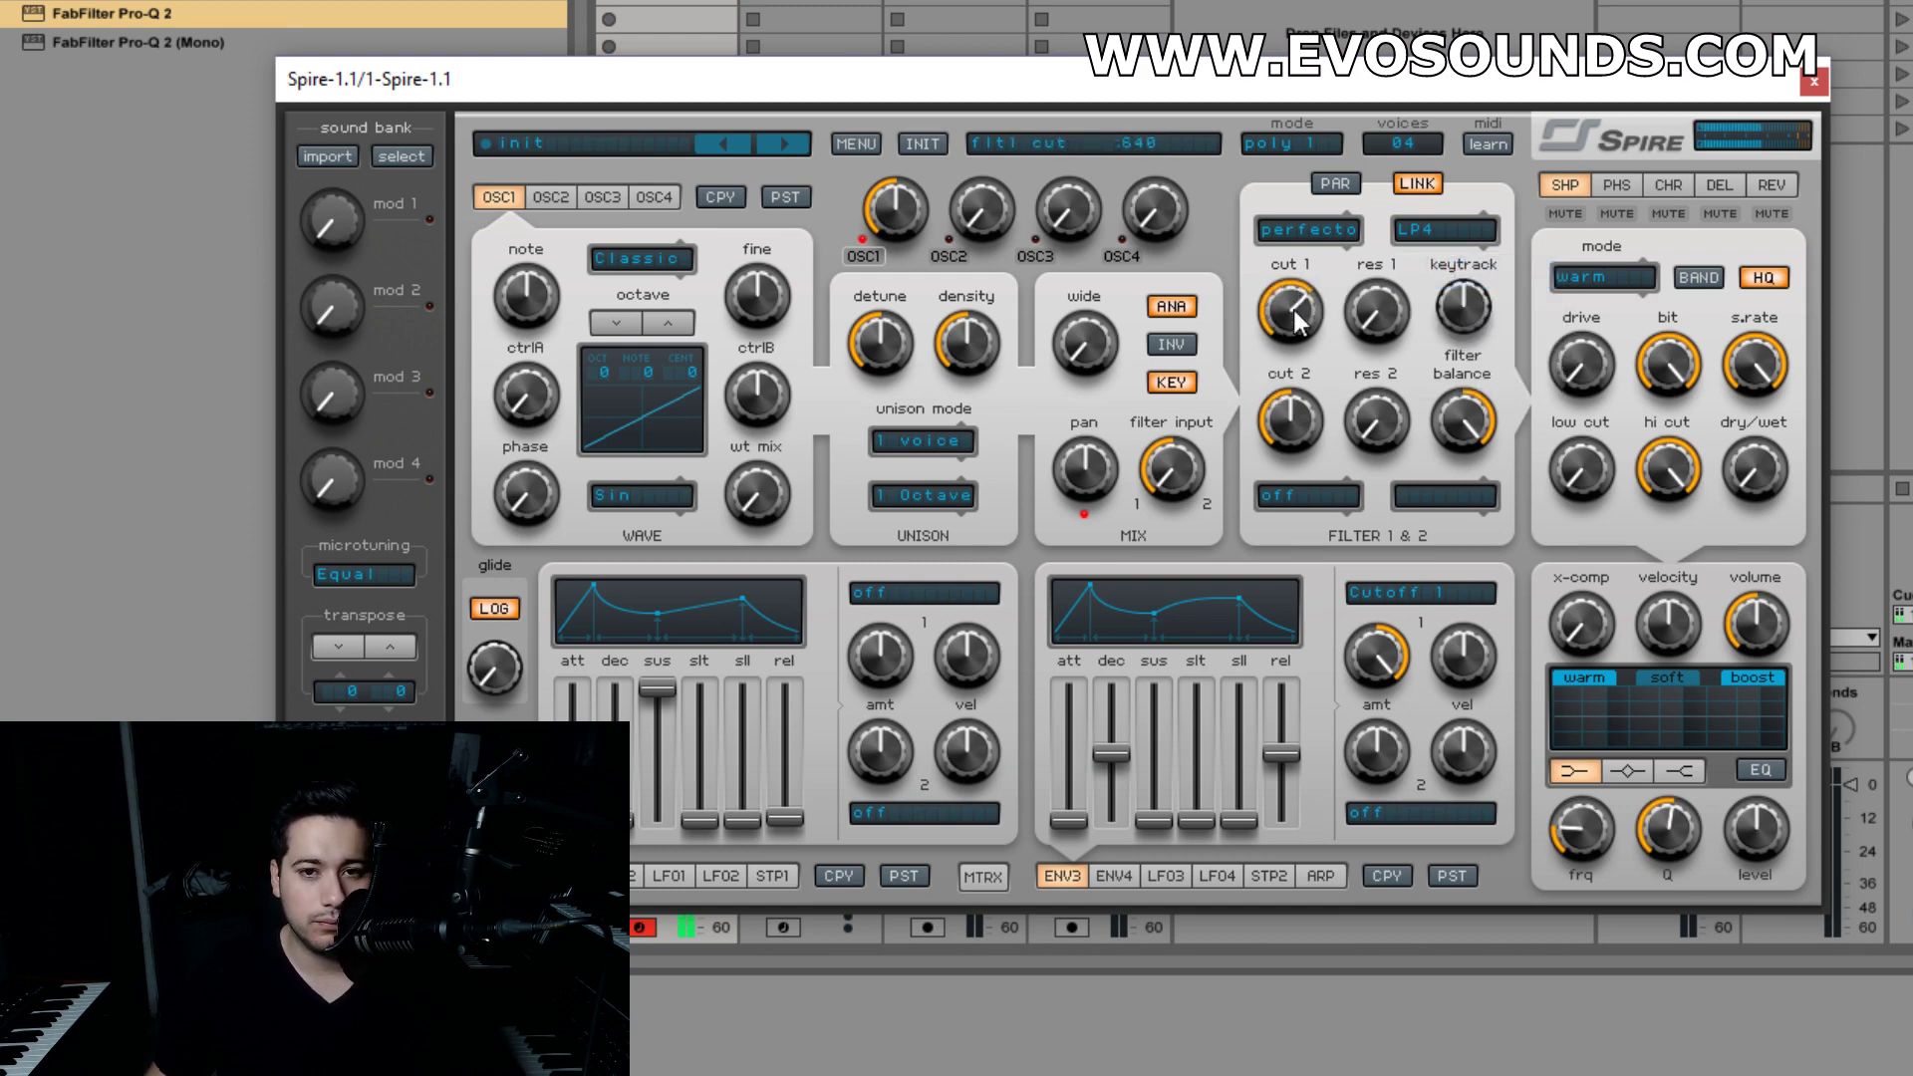
drag(1274, 417, 1365, 244)
drag(1302, 339, 1265, 413)
drag(1320, 333, 1299, 344)
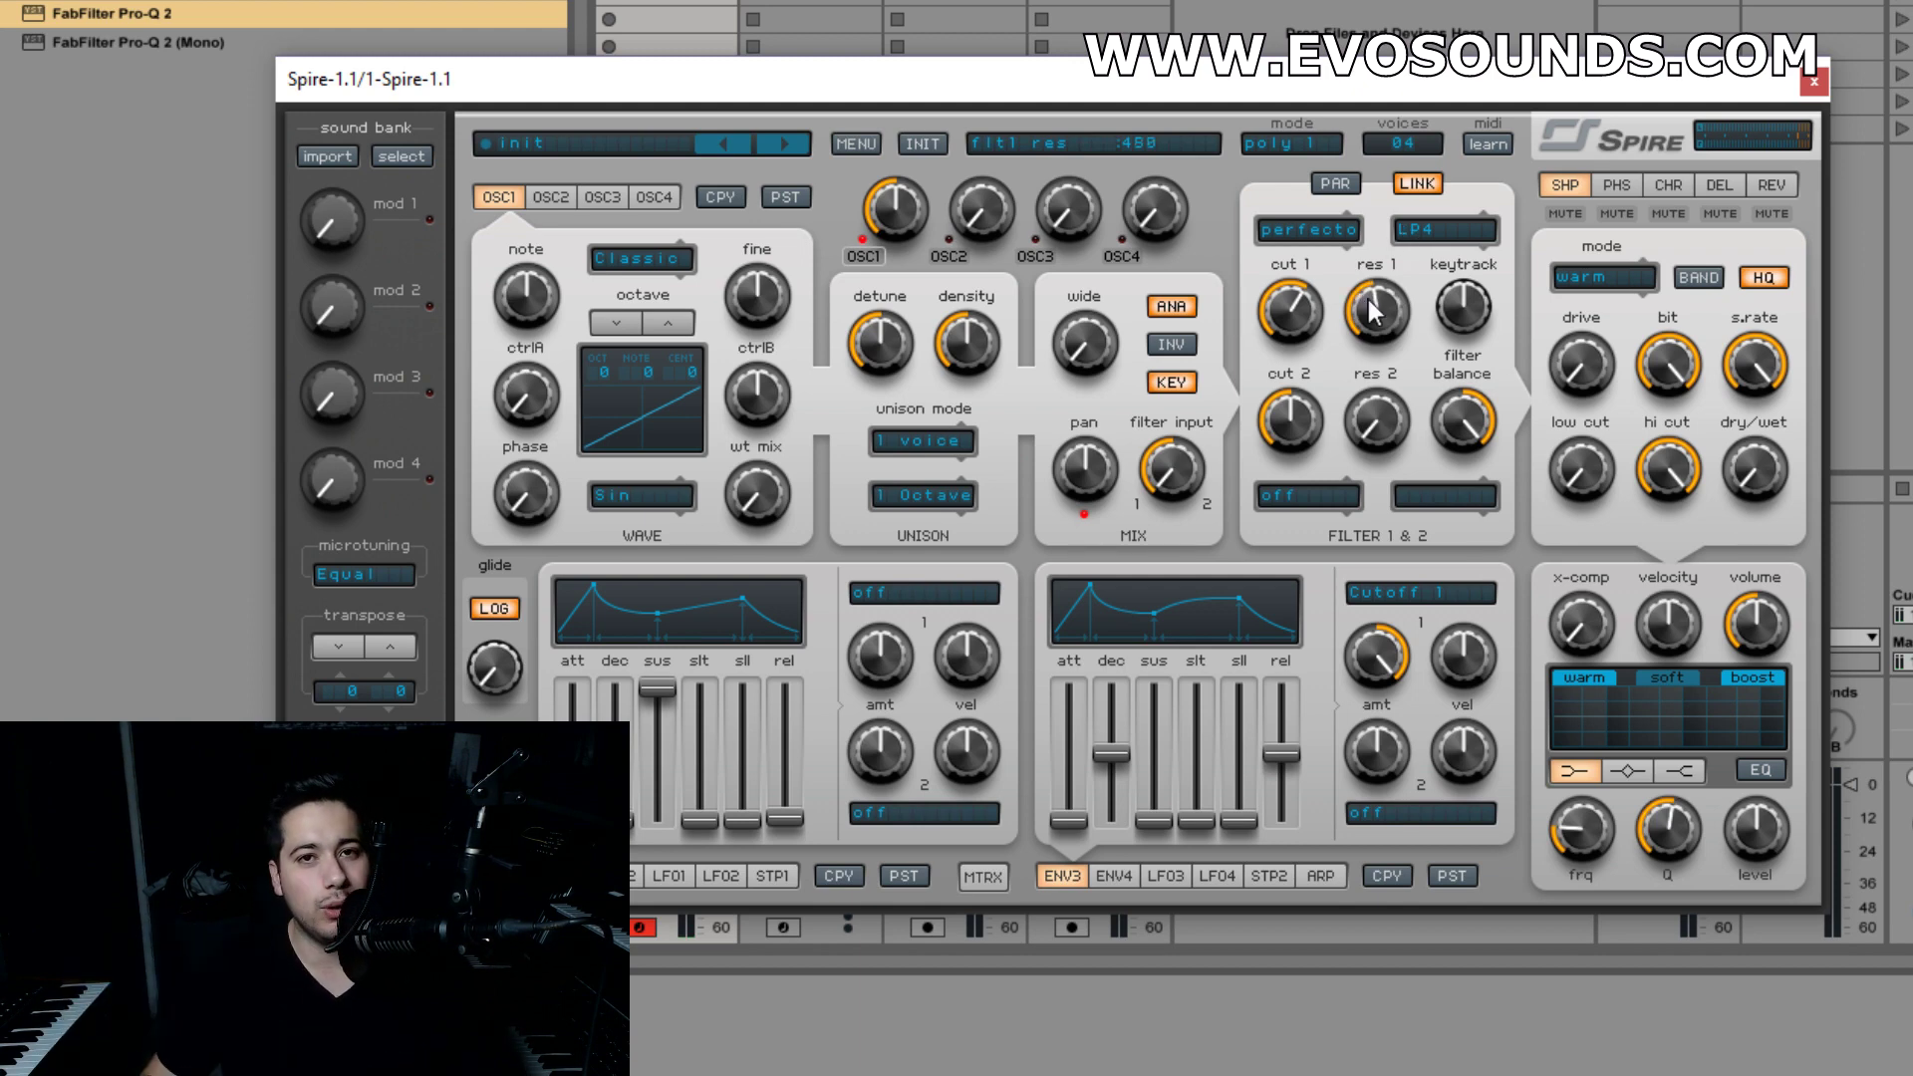
- Bring filter 1's cutoff to about 535 and adjust its resonance to about 545
drag(1302, 351, 1246, 426)
mouse_move(1277, 349)
mouse_down()
mouse_move(1288, 315)
mouse_move(1263, 384)
mouse_up()
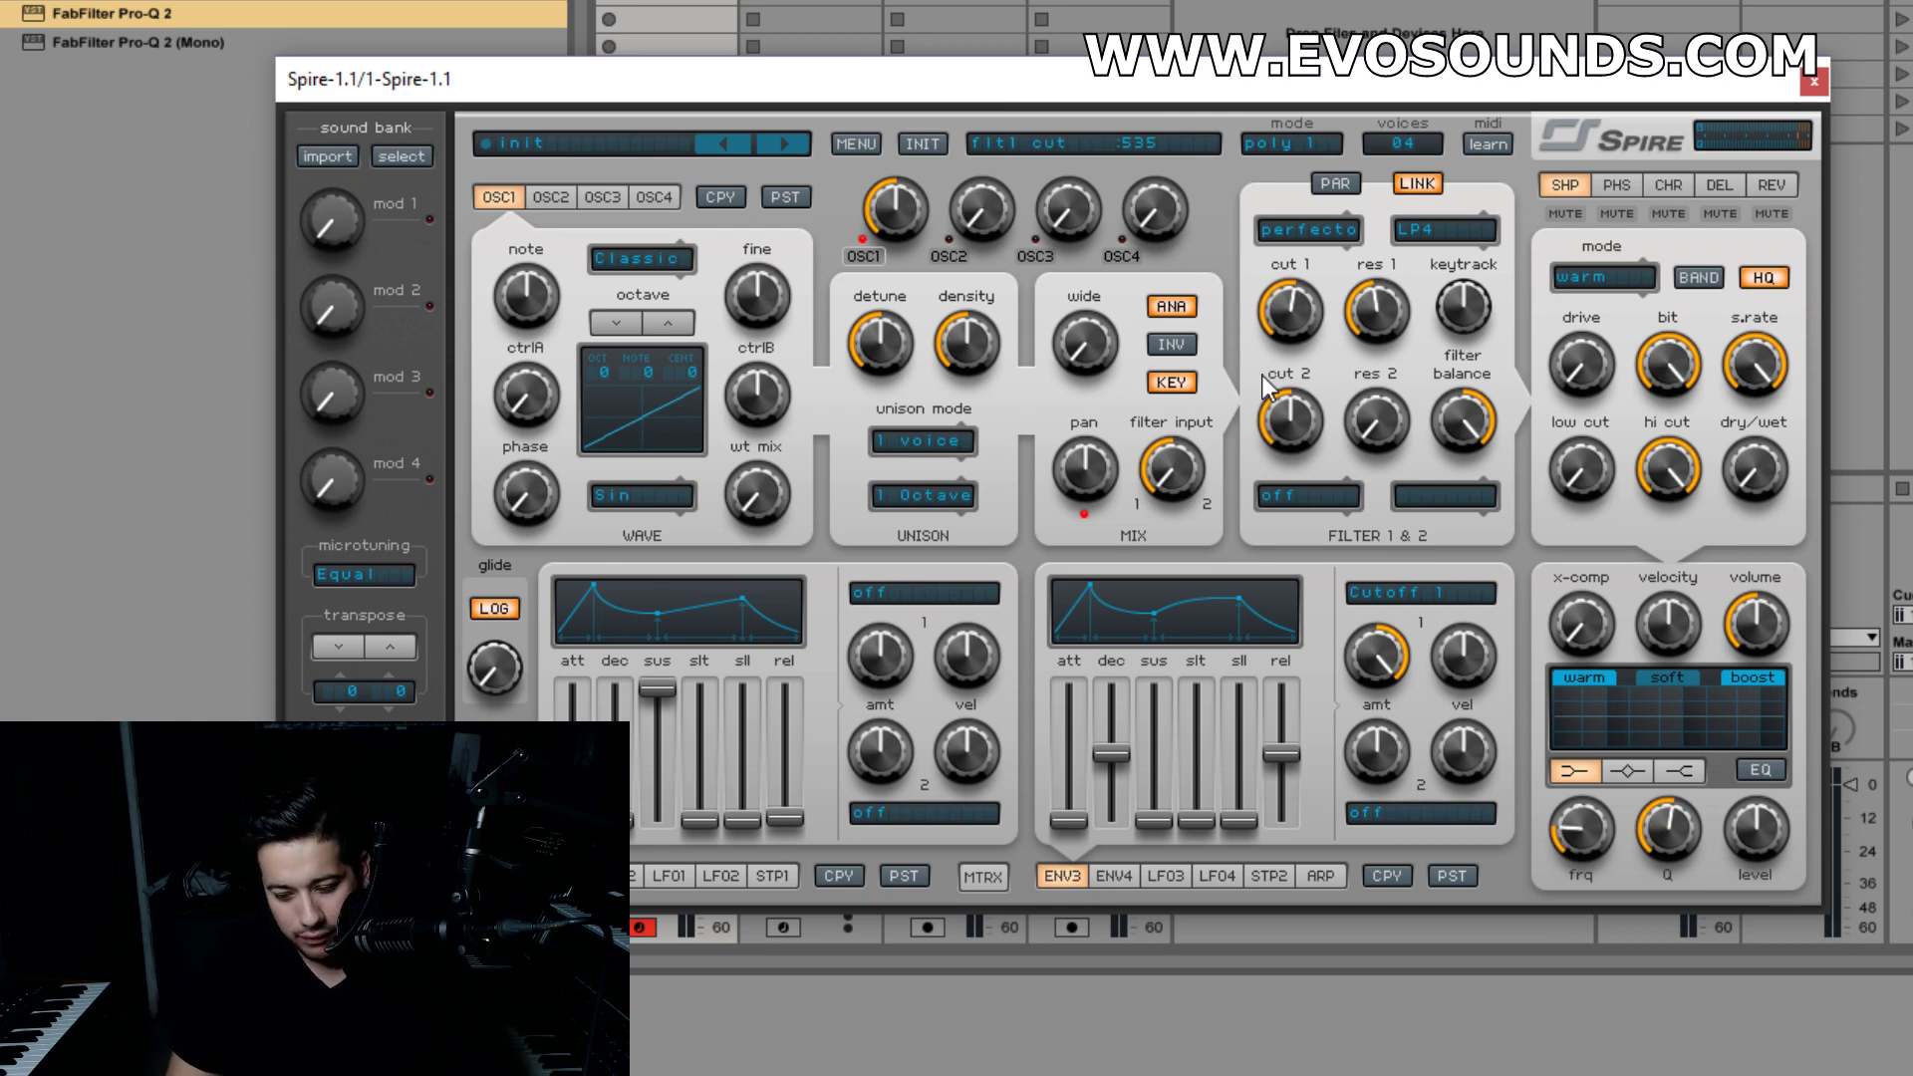
drag(1371, 322, 1383, 315)
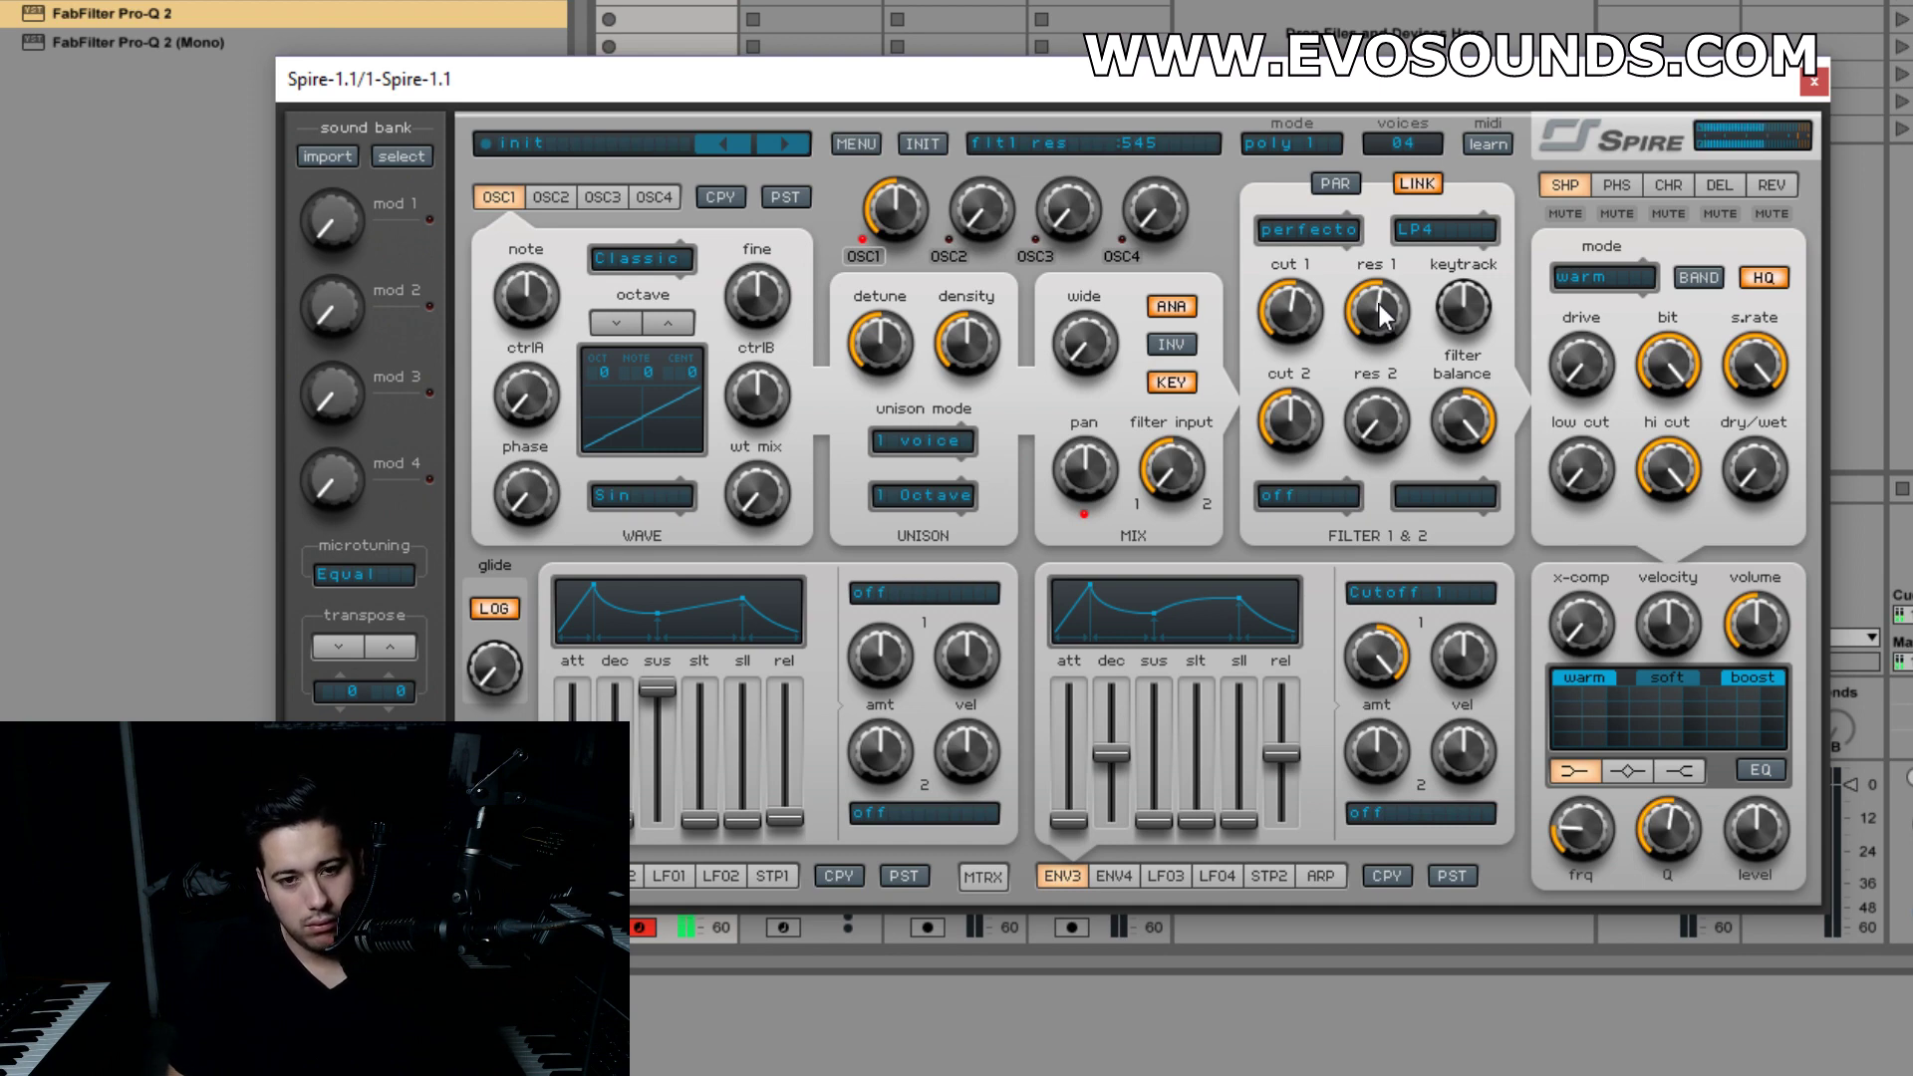
- Review the modes available for filter 1, keeping LP4 selected
click(1438, 235)
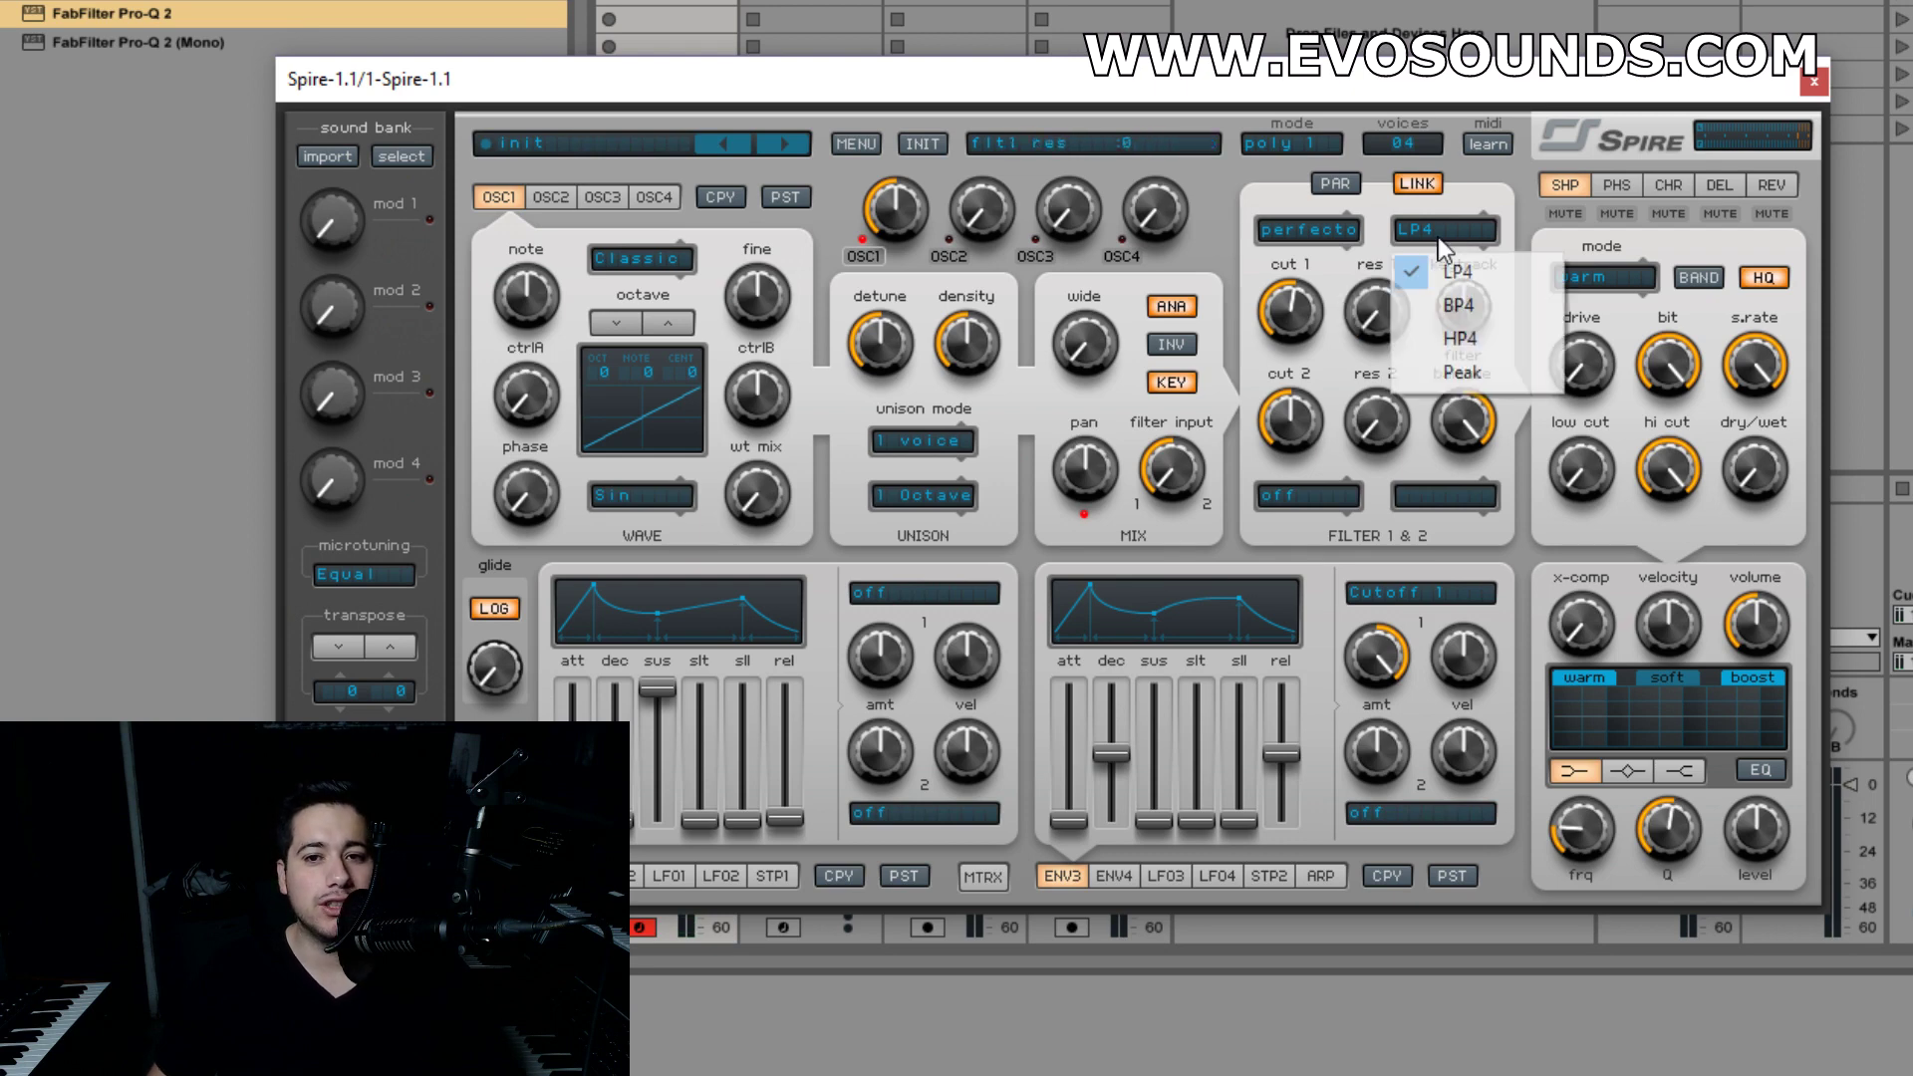
click(1462, 267)
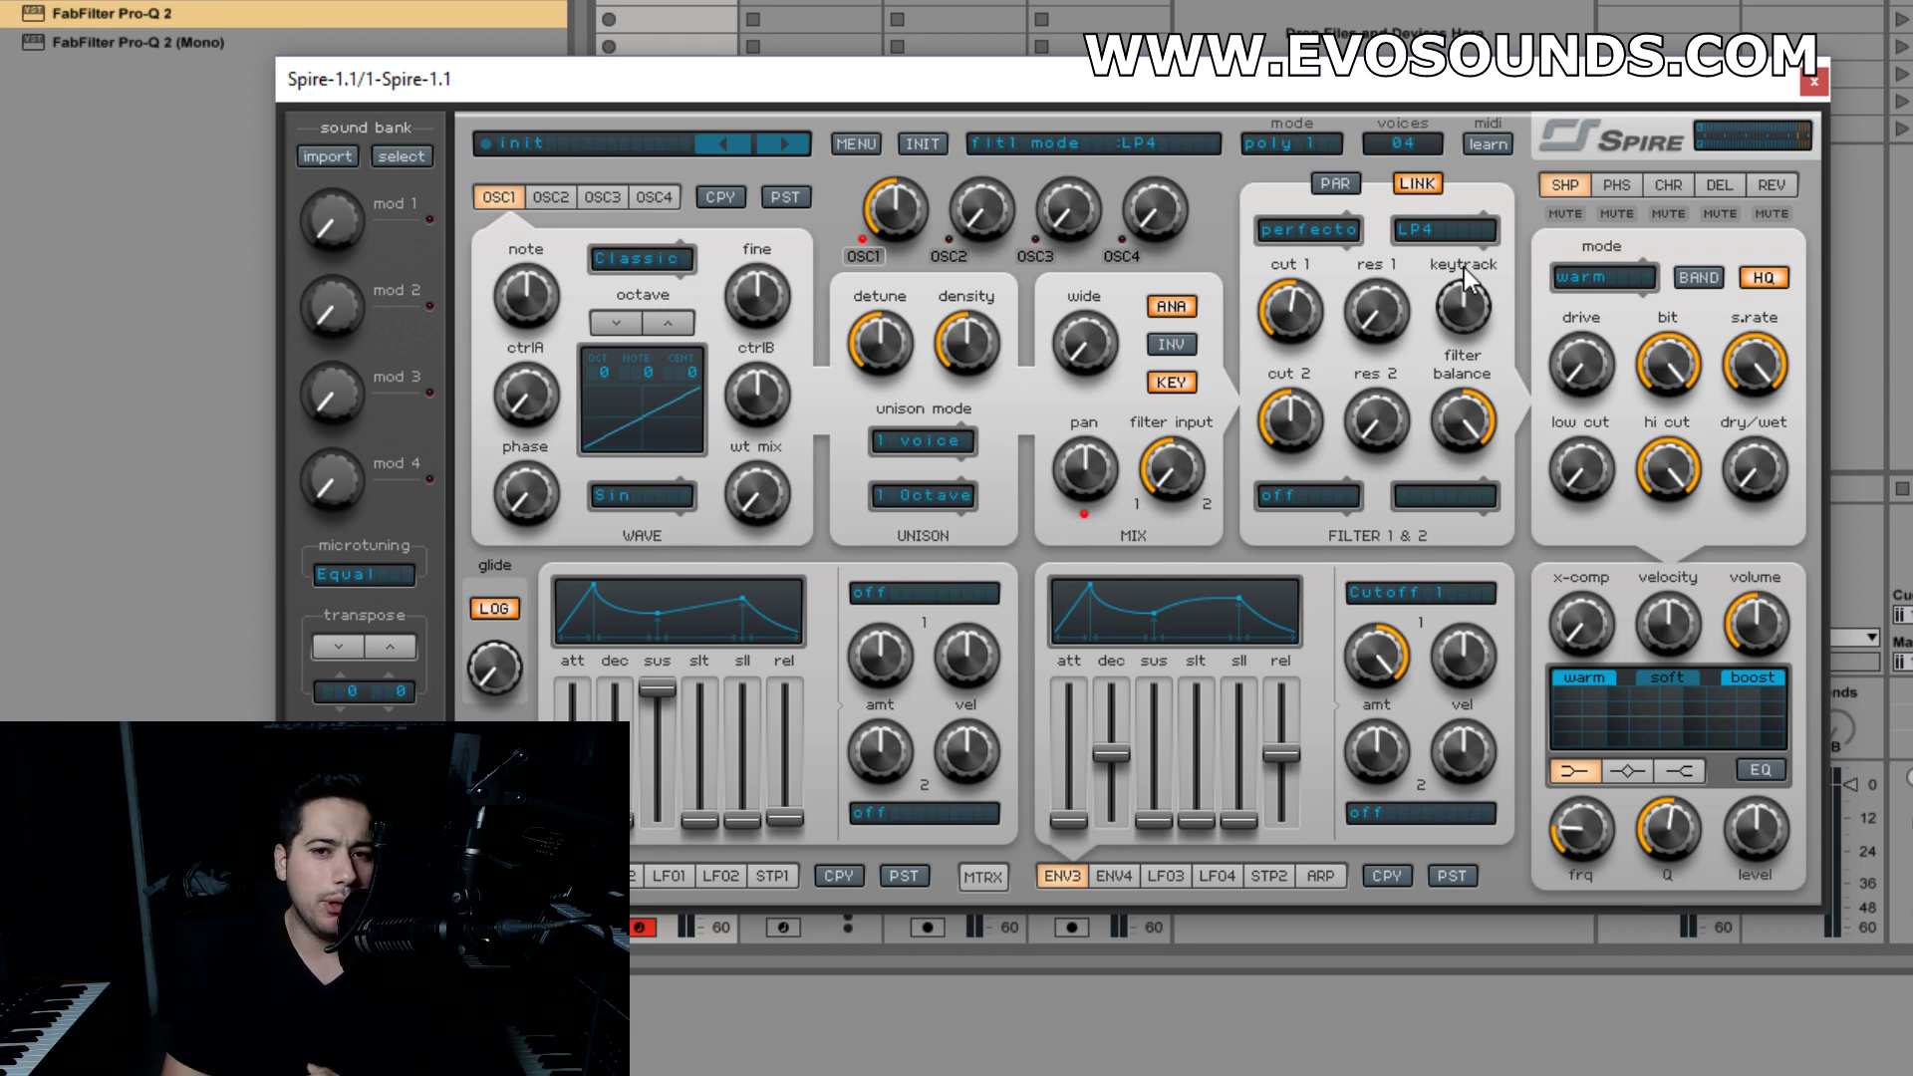
click(1442, 231)
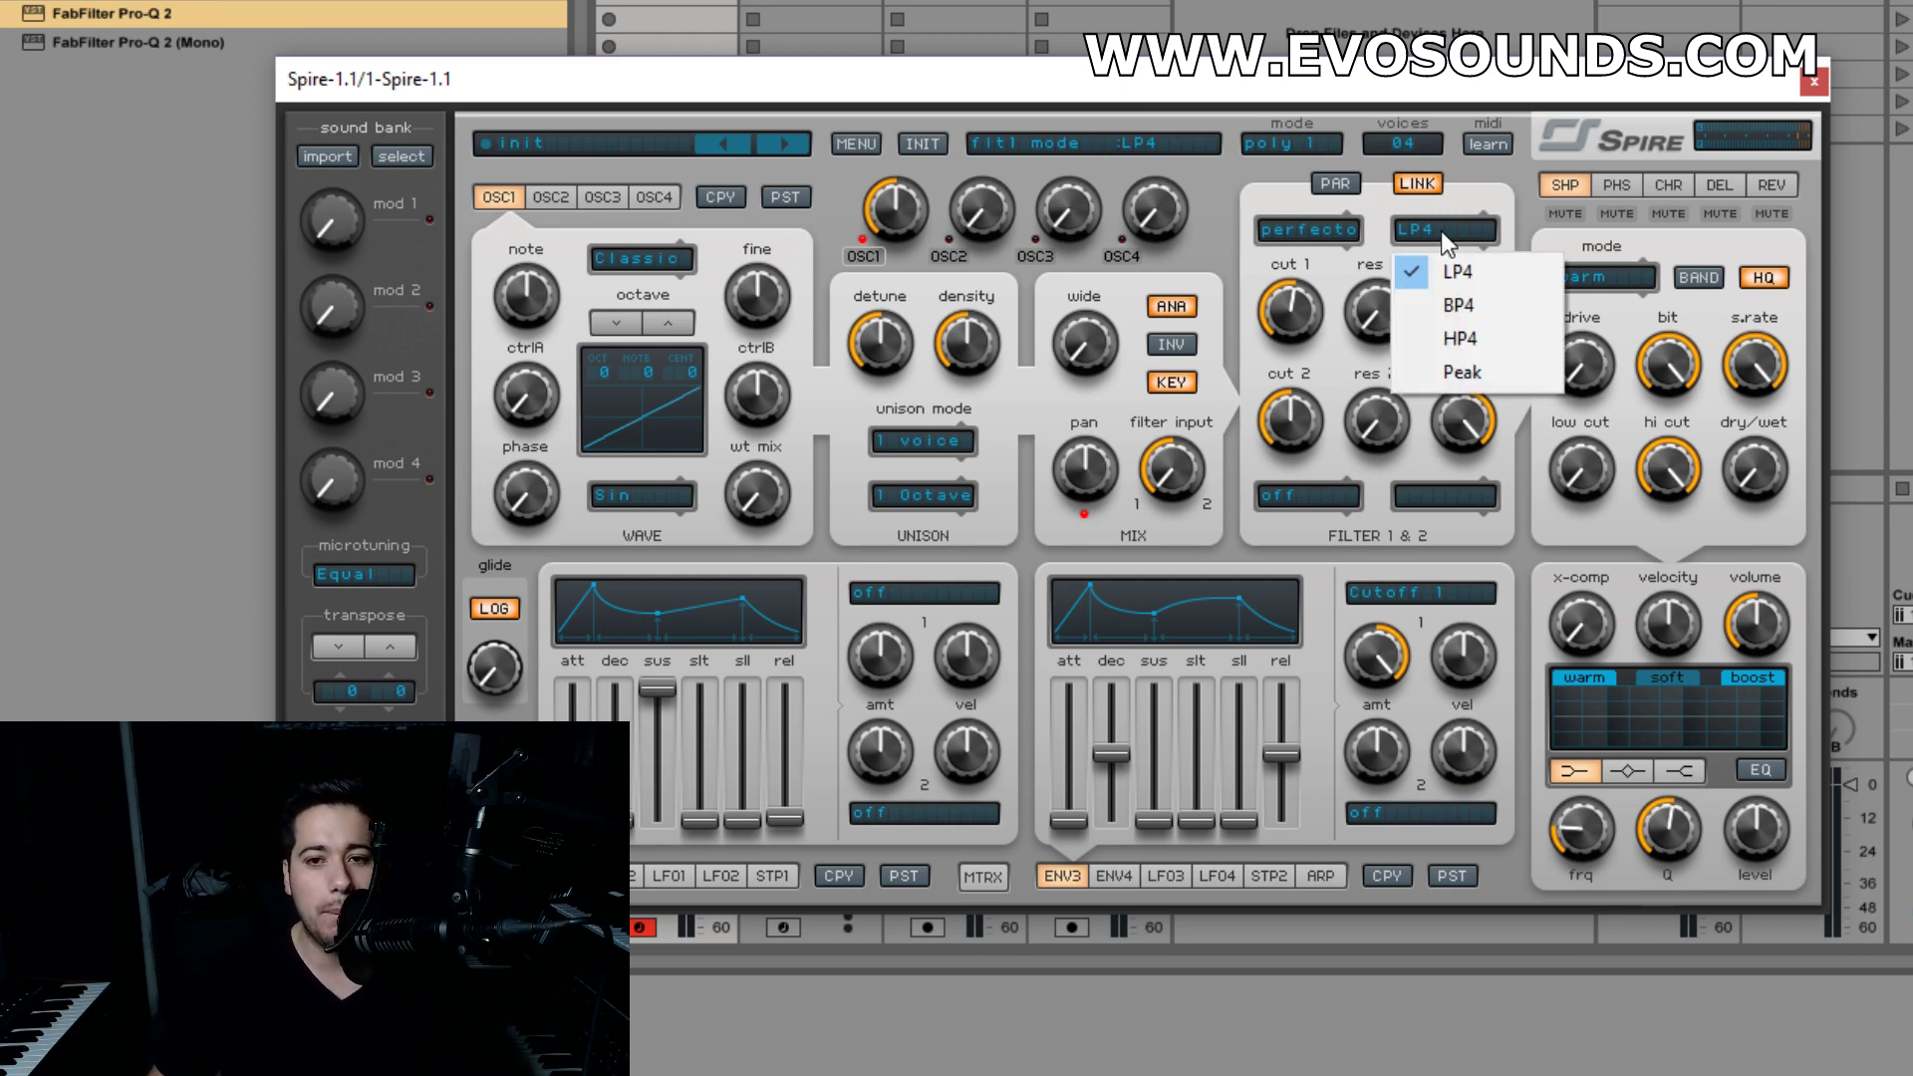
click(1473, 275)
- Set filter 1's type to perfecto and its mode to BP4
click(1310, 230)
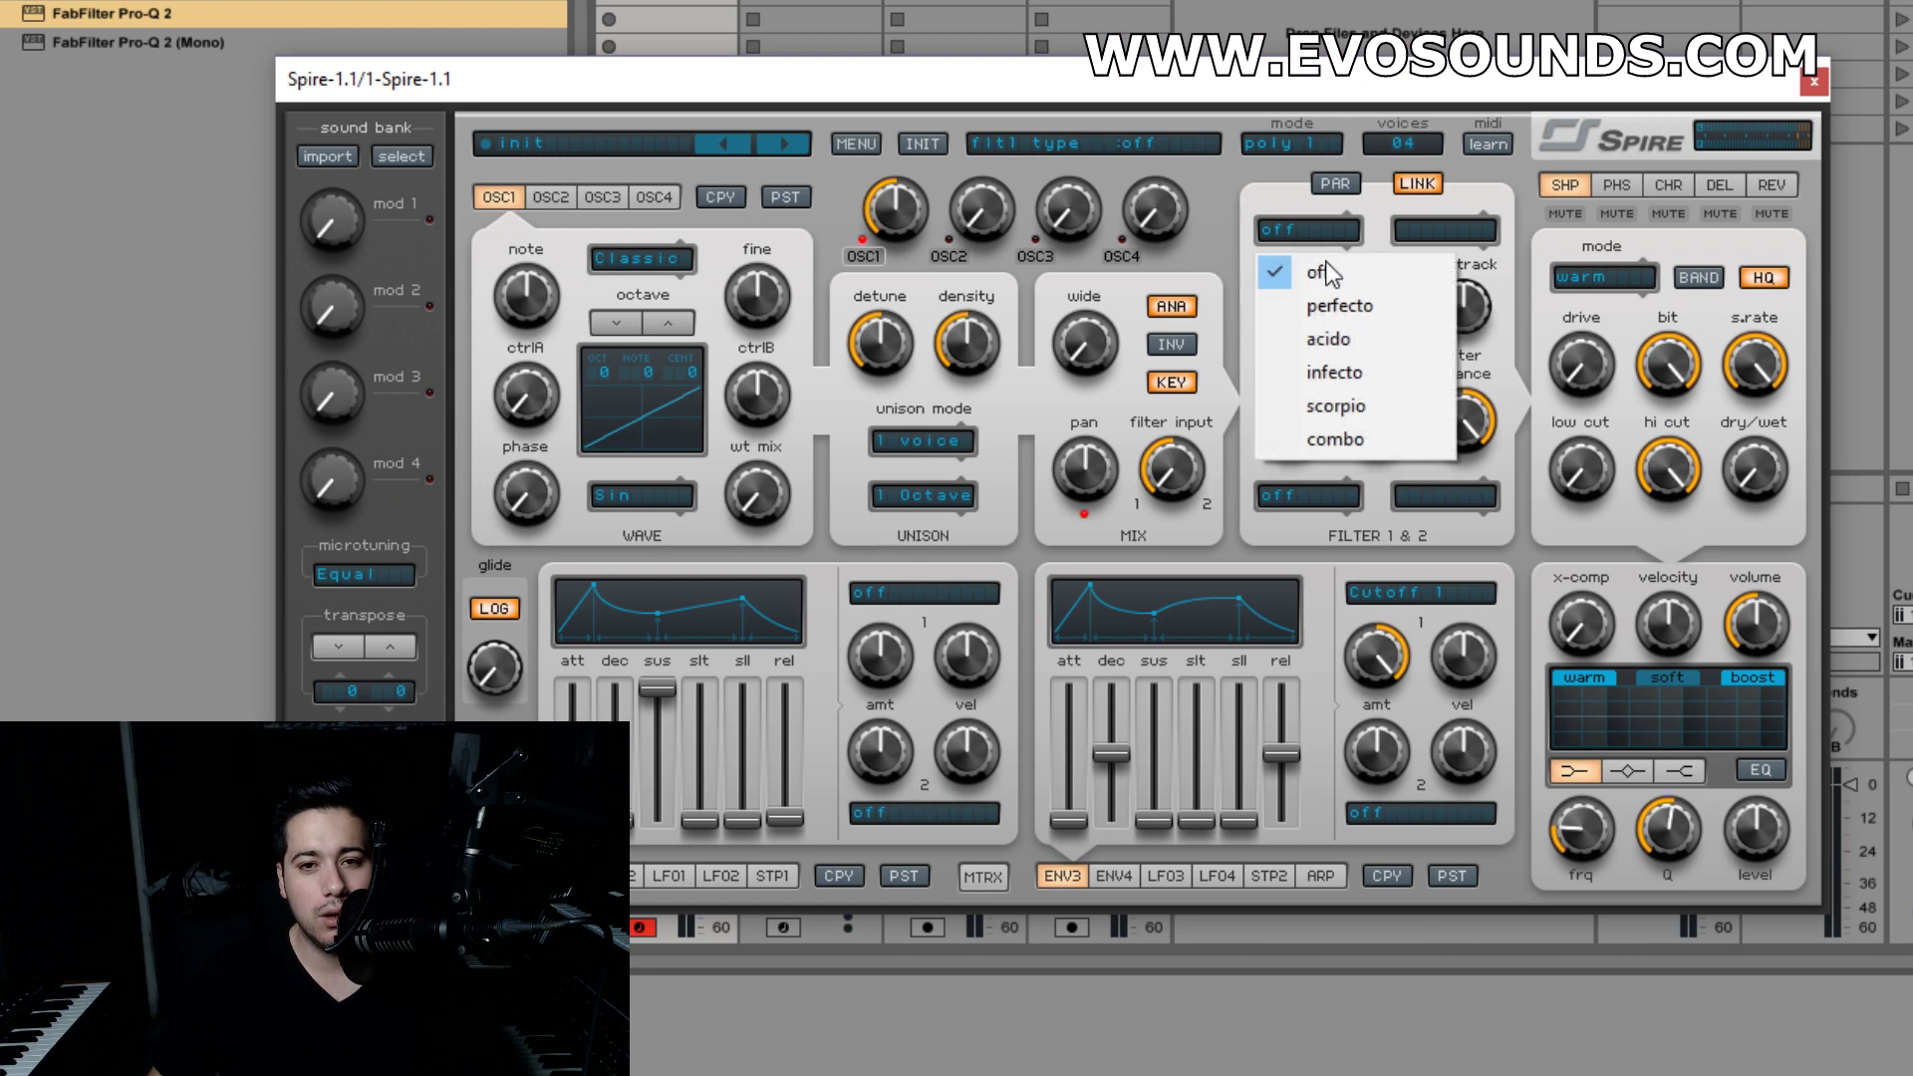
click(1340, 306)
click(1295, 227)
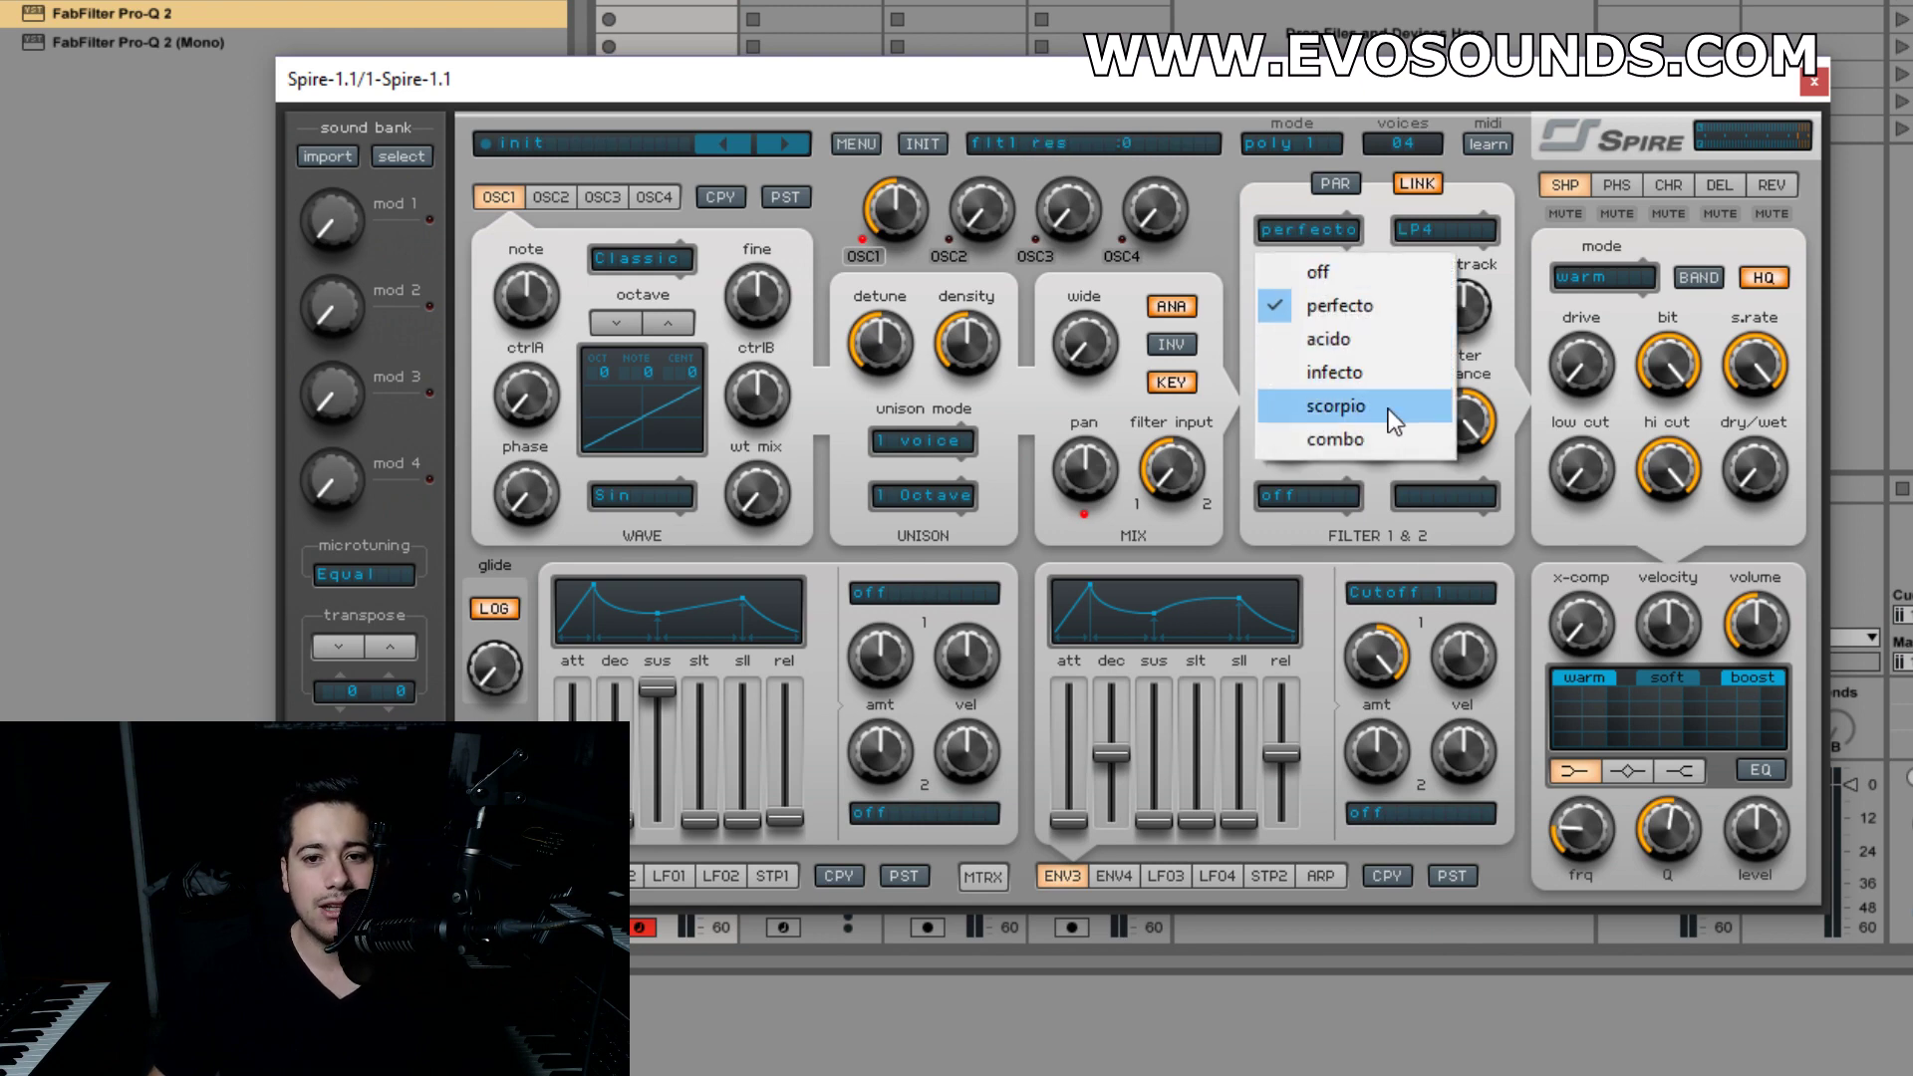
click(1413, 231)
click(1414, 233)
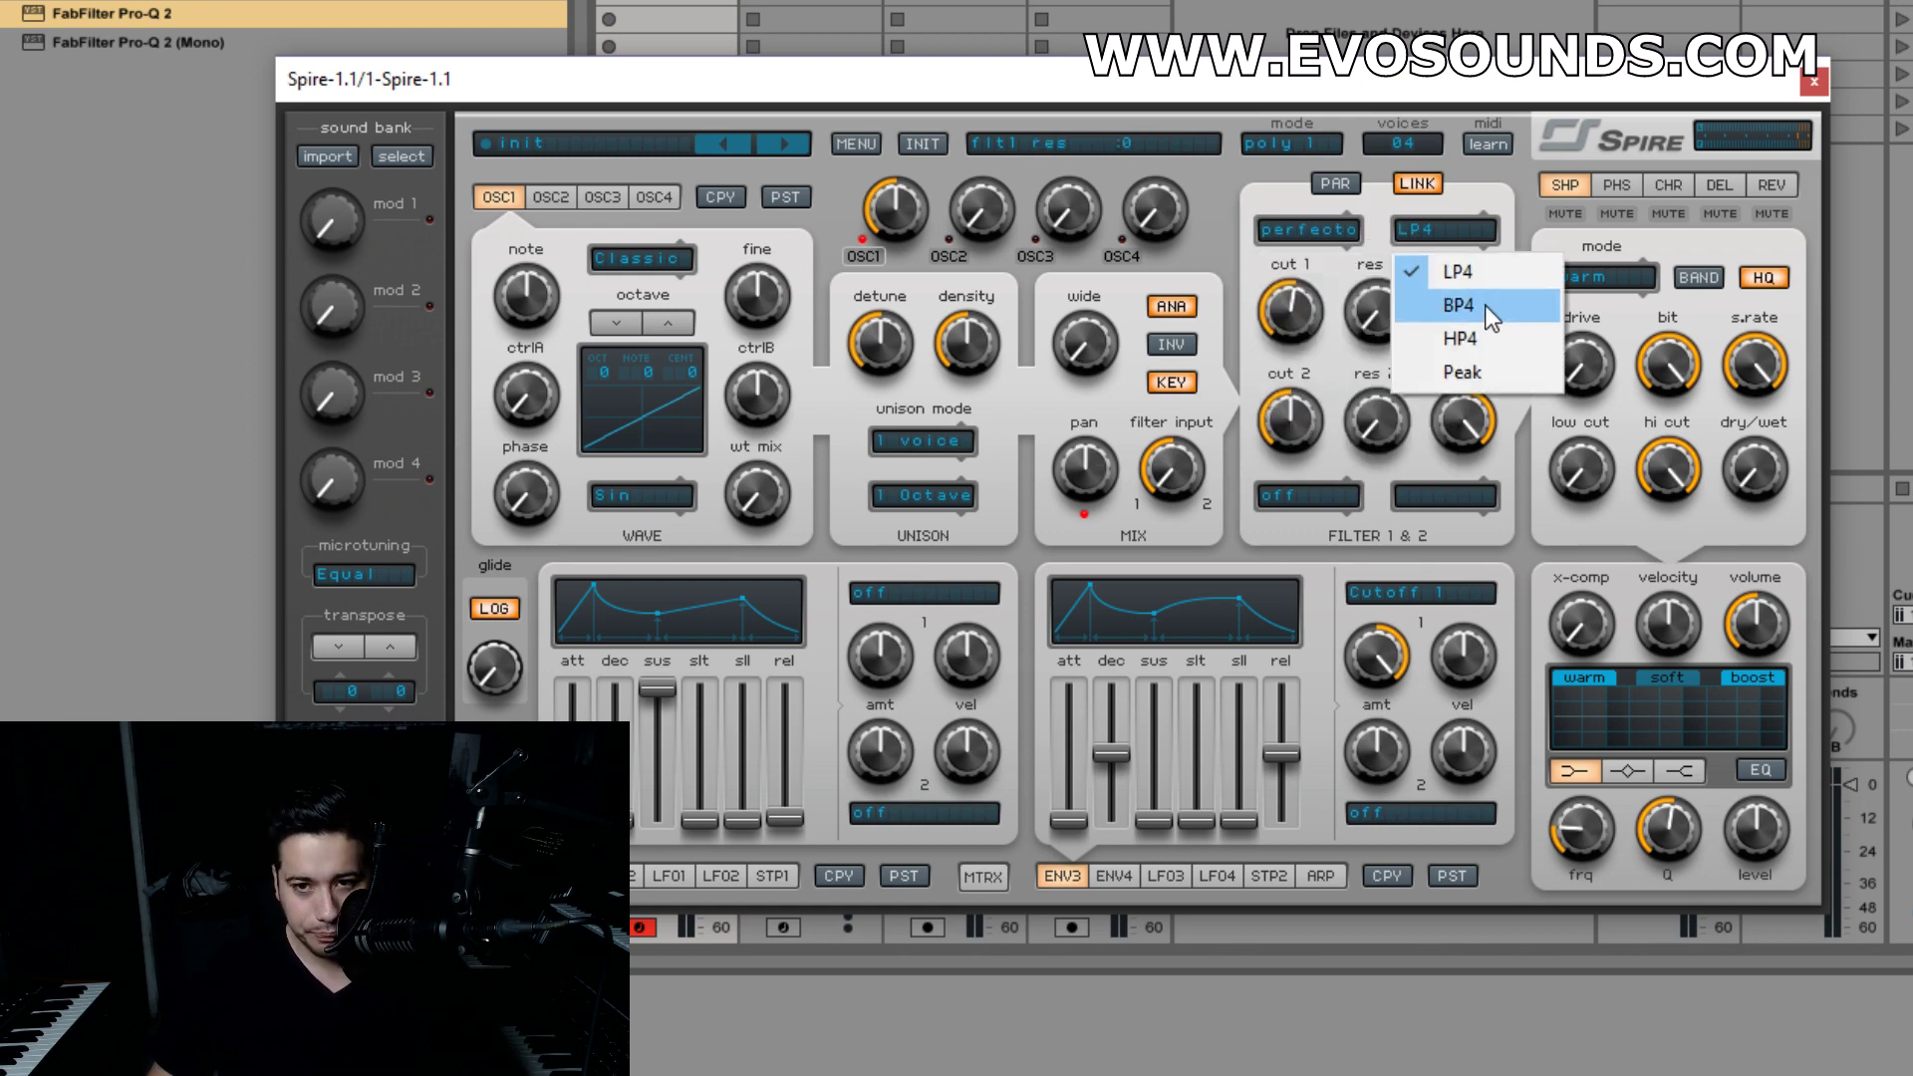
click(1484, 305)
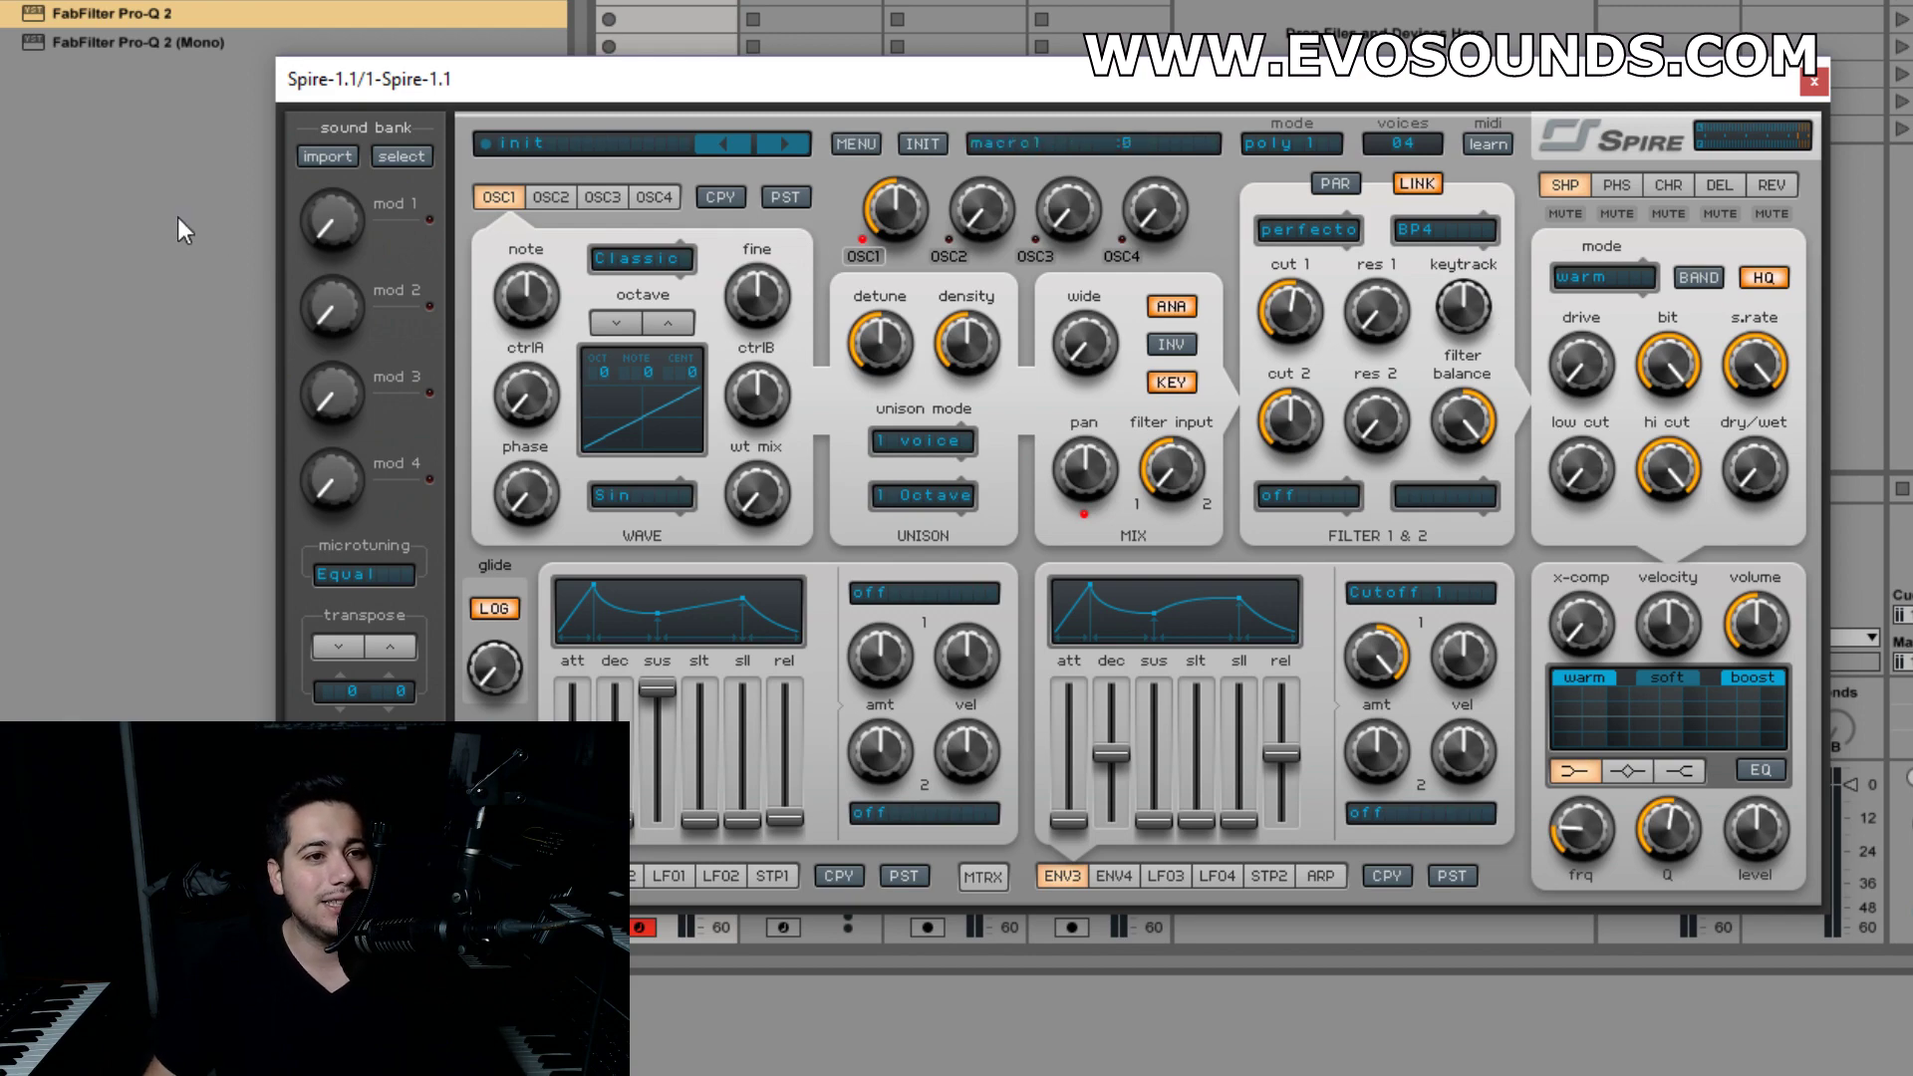
- Add a fresh FabFilter Pro-Q 2, form a band-pass curve around 1 kHz with a low cut and a high cut, and close it
double_click(115, 16)
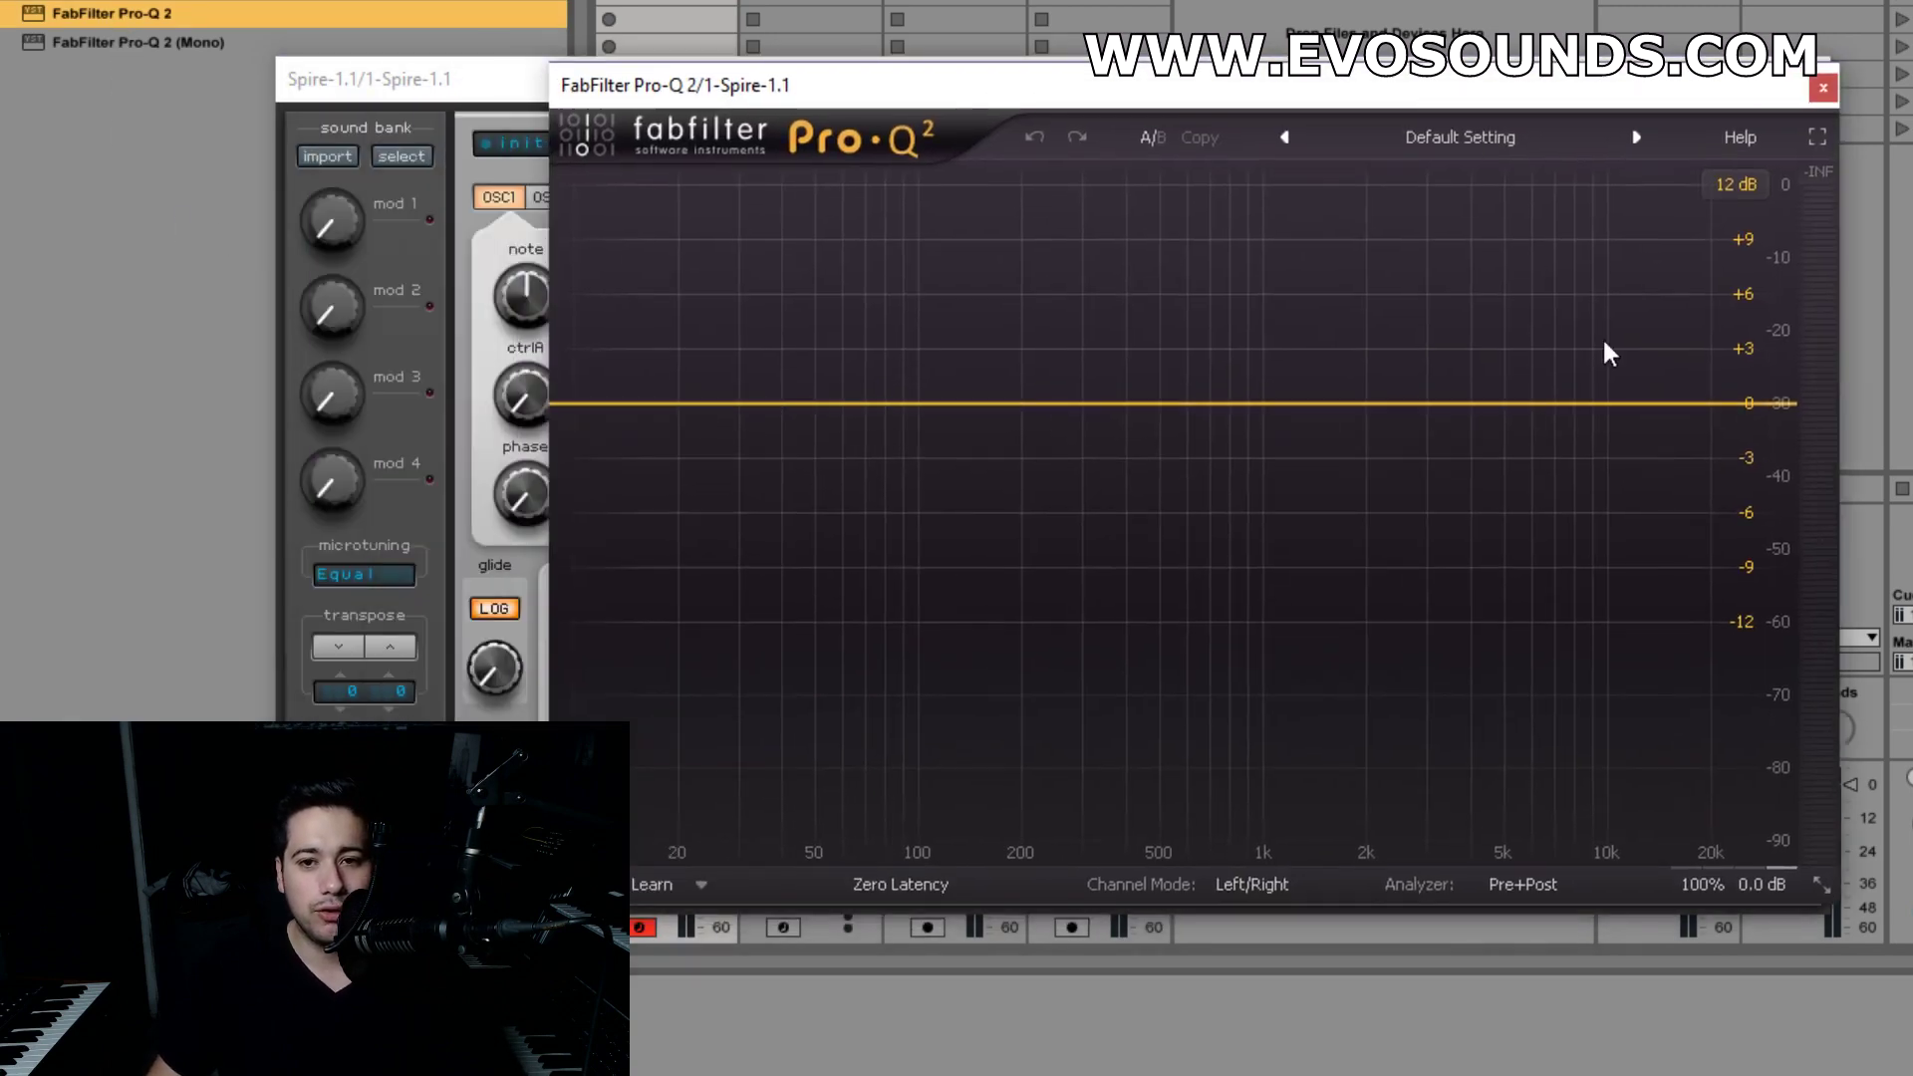
click(1779, 404)
click(575, 404)
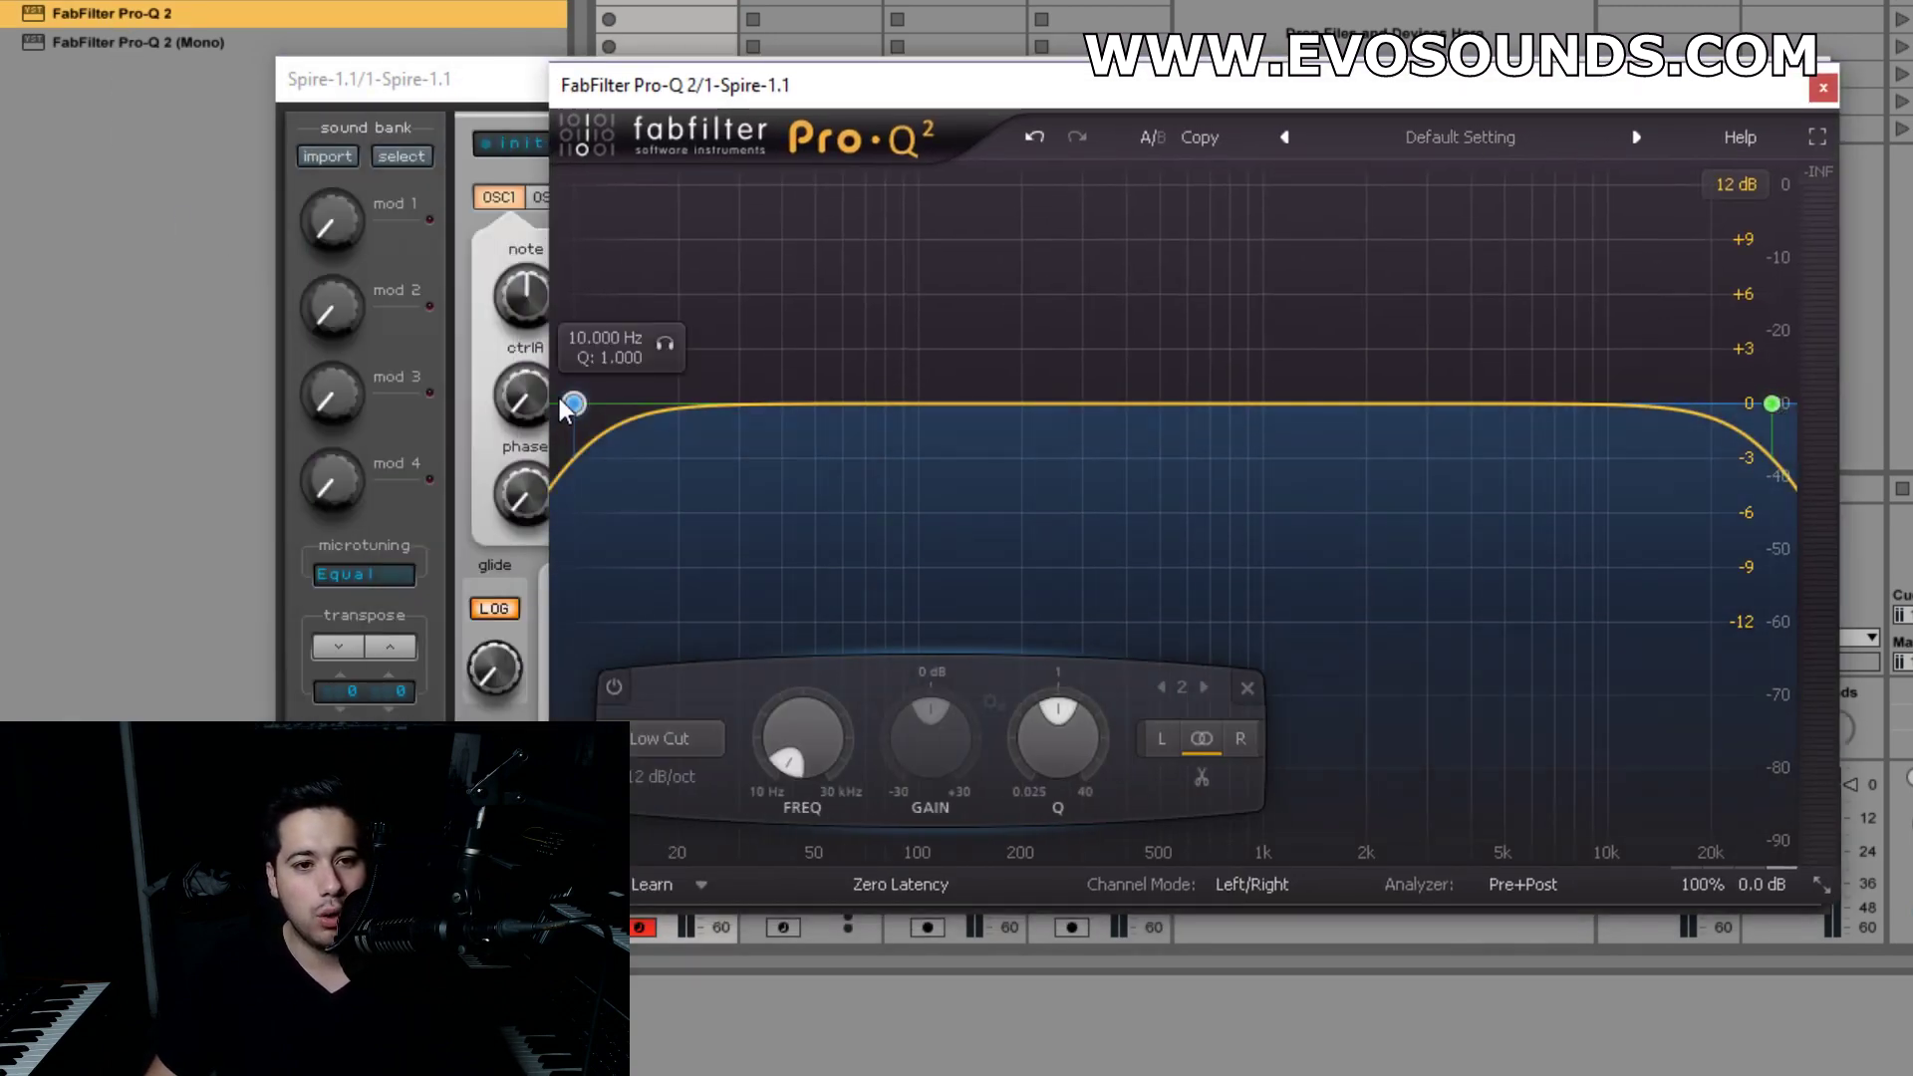
drag(574, 403, 1230, 412)
drag(1733, 416, 1324, 365)
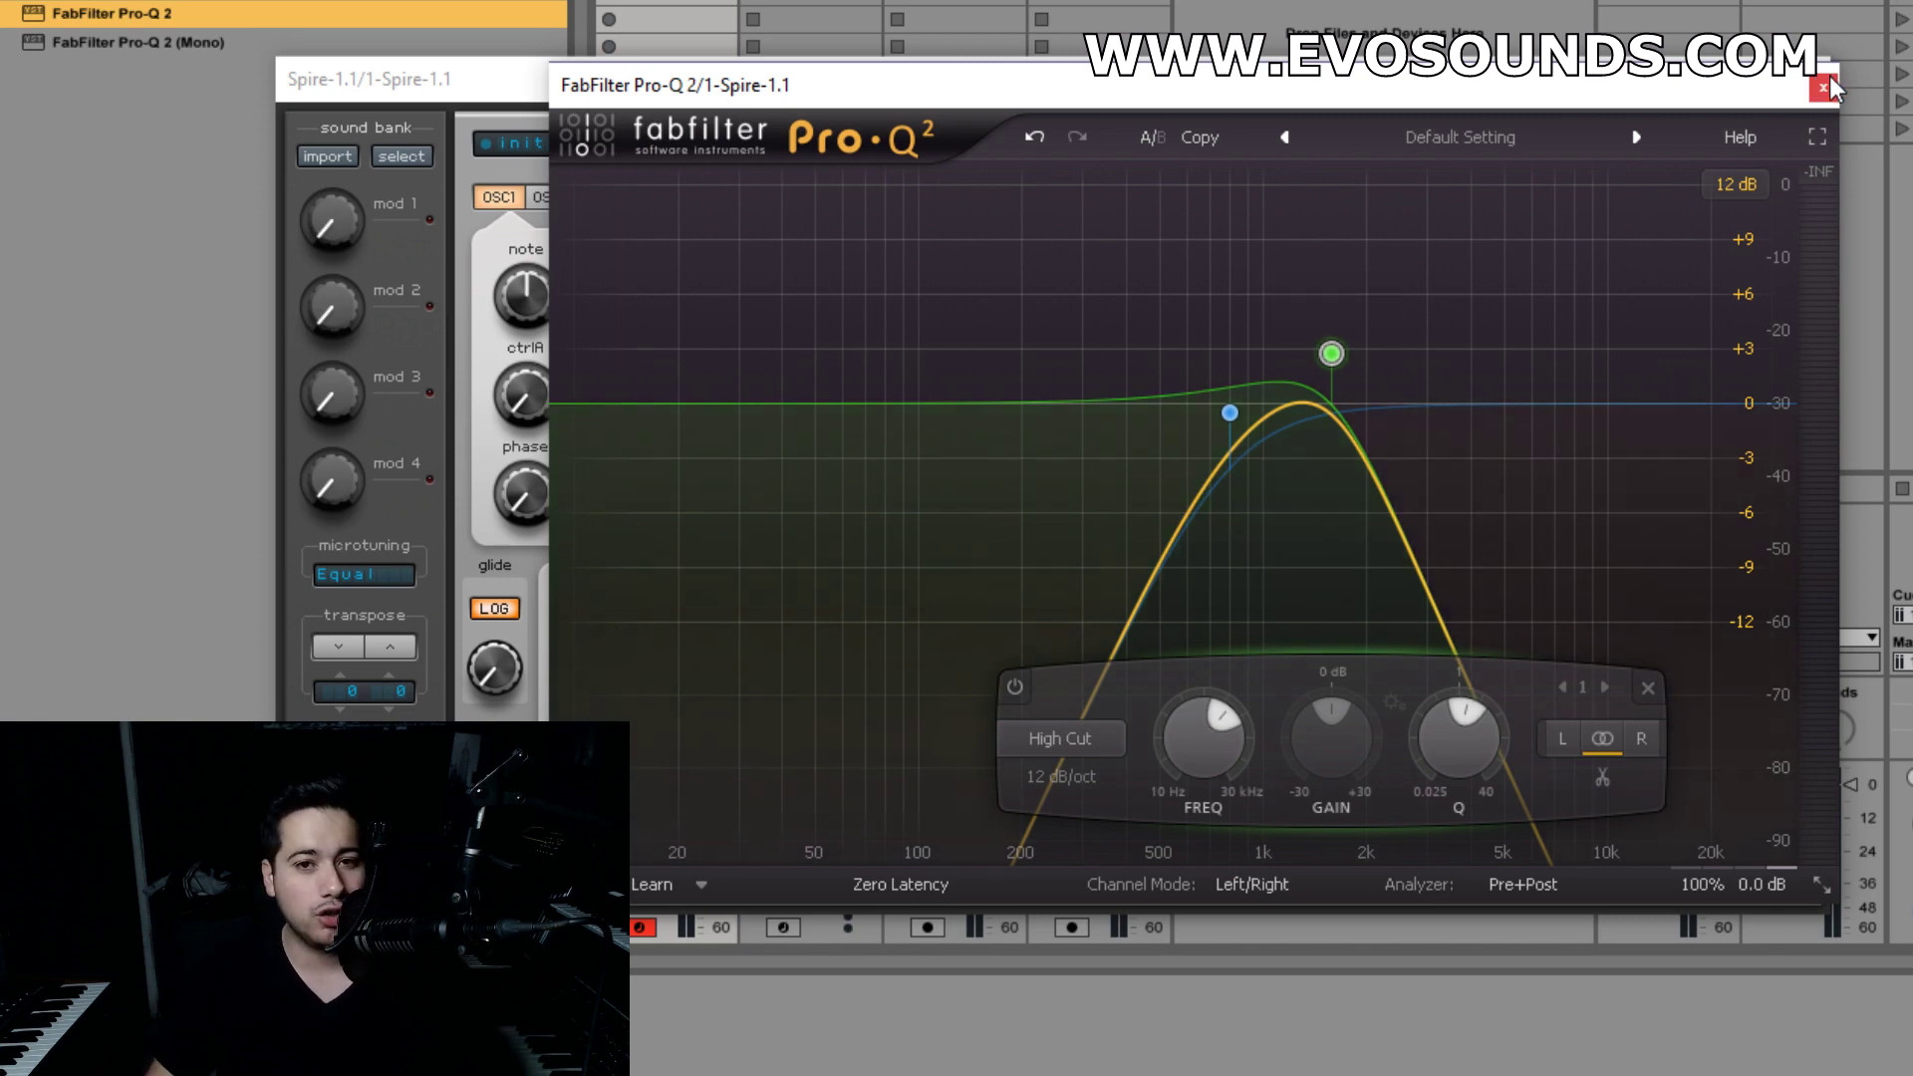
click(1823, 87)
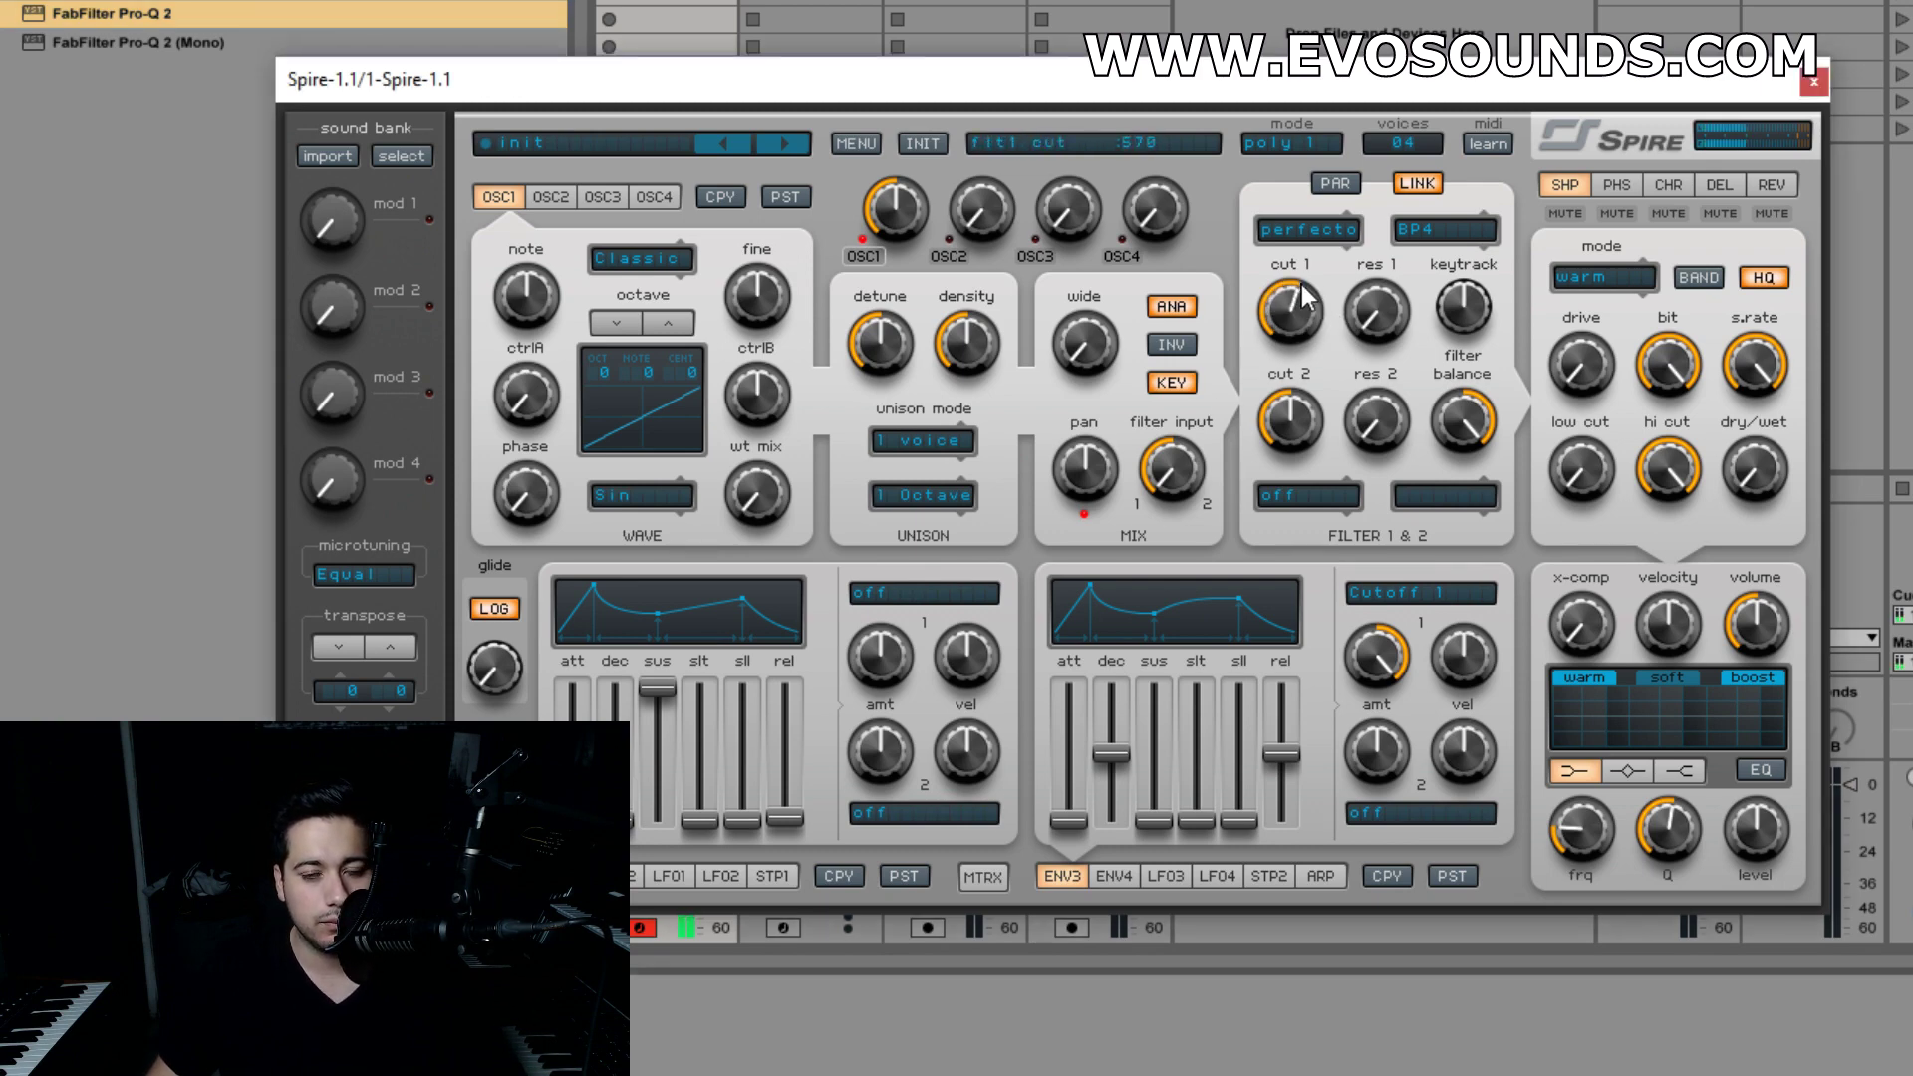
- Sweep filter 1's cutoff in BP4 mode, bringing it down to about 255
scroll(1278, 327, up, 5)
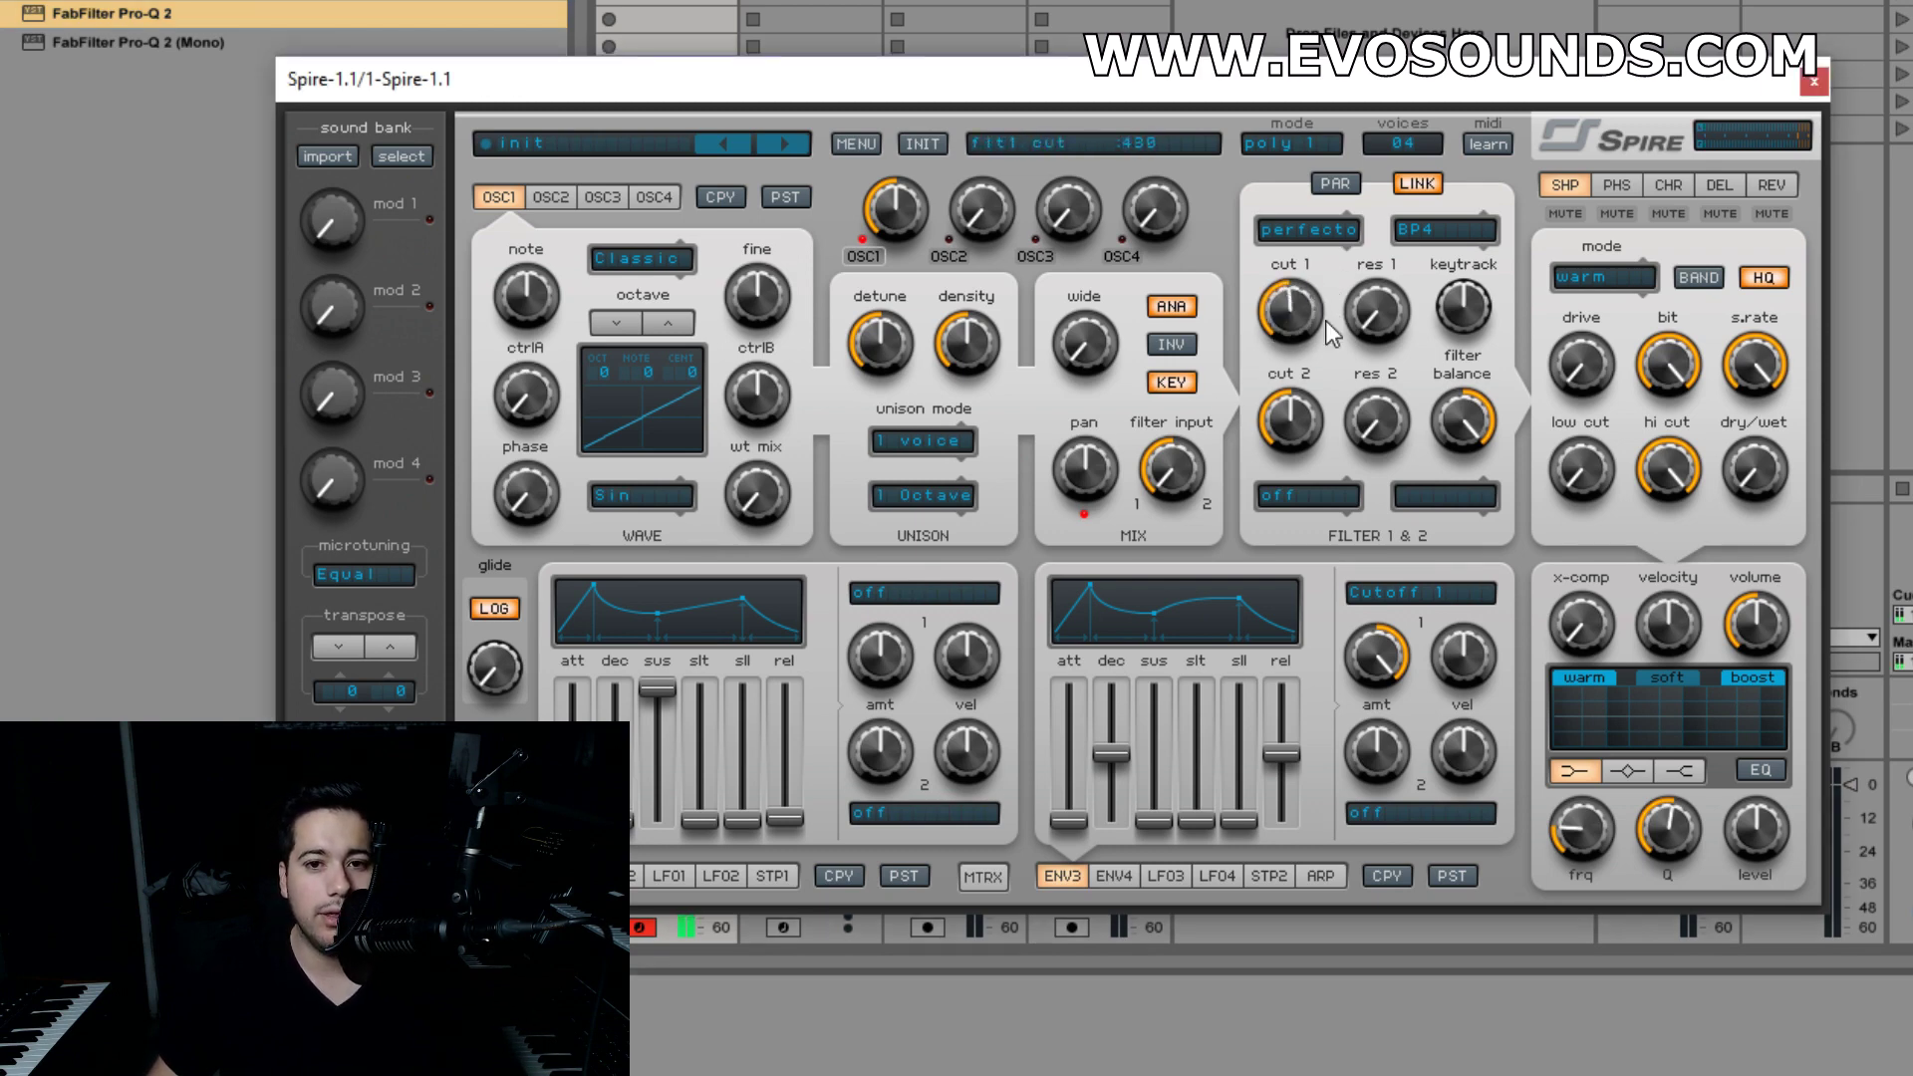
drag(1295, 310, 1272, 369)
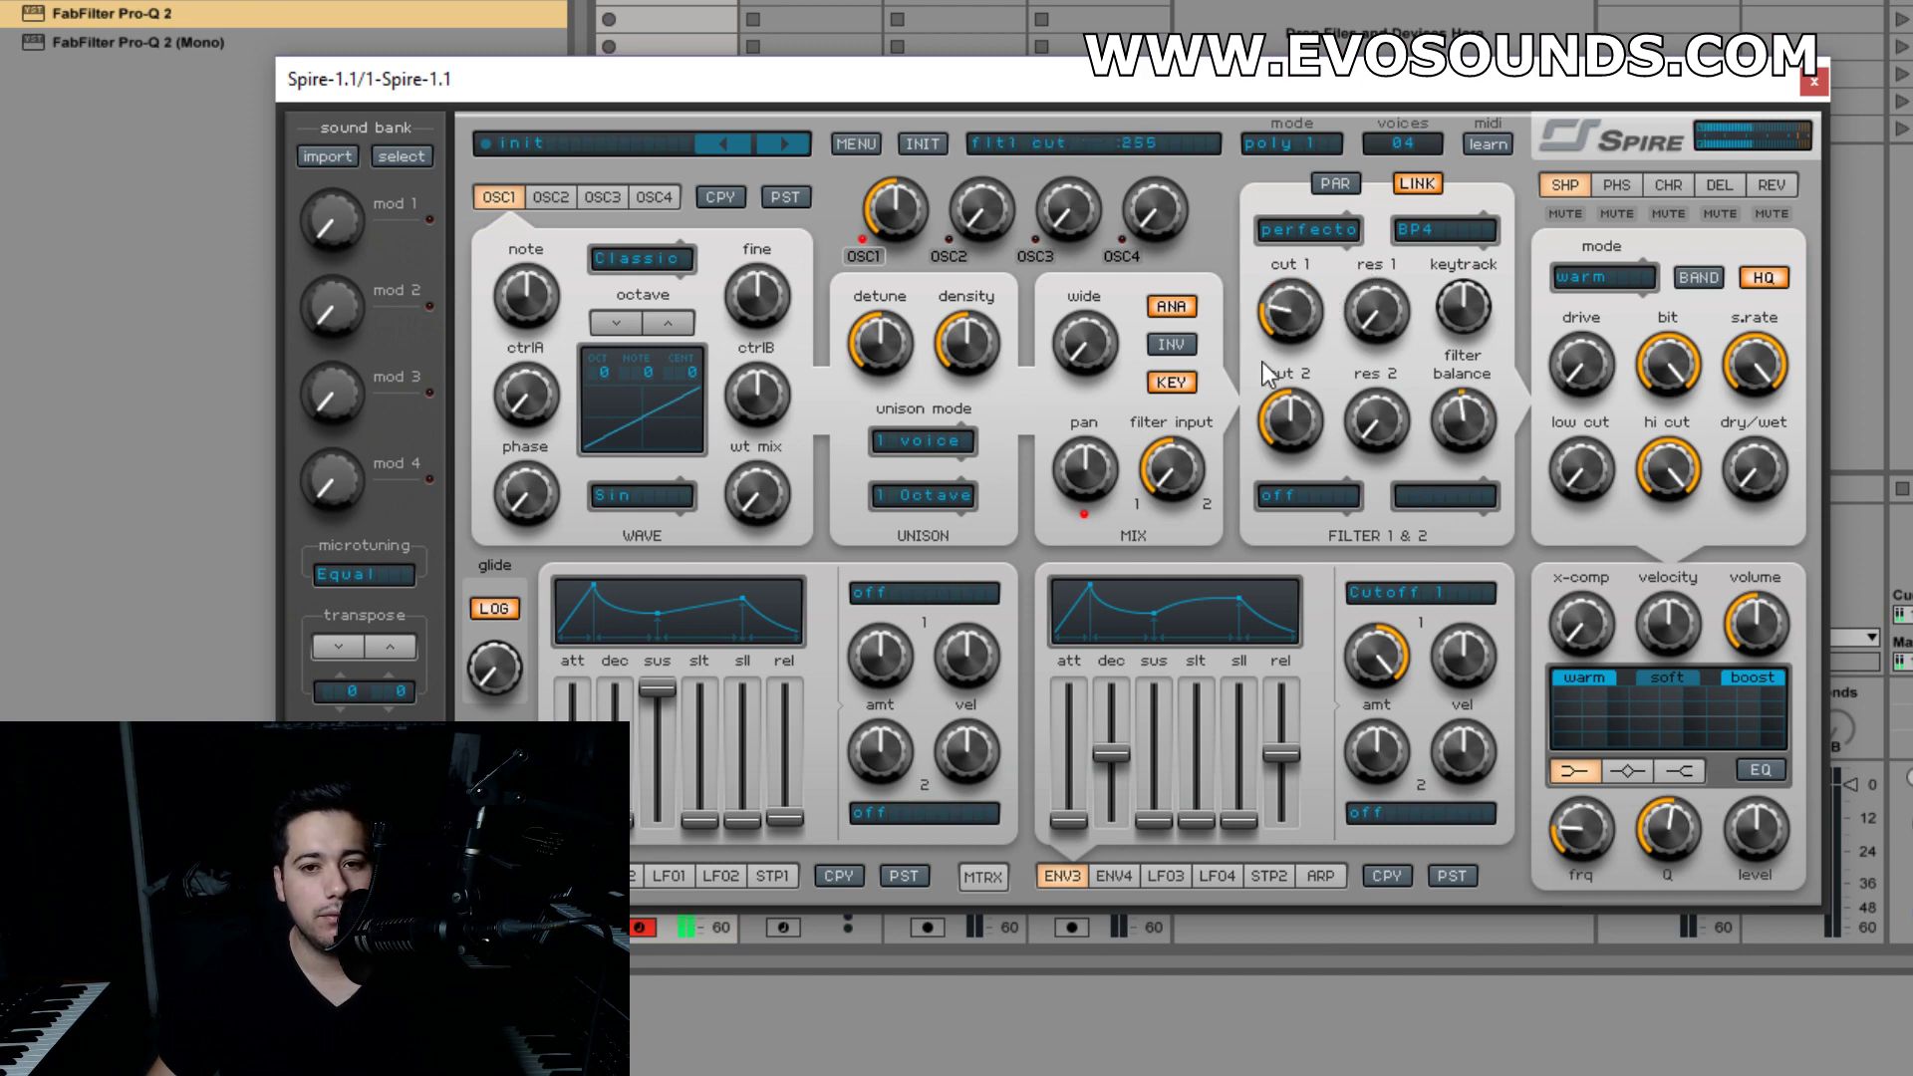
scroll(1303, 307, down, 3)
- Set filter 1's mode to HP4 and sweep its cutoff up to about 750 and back down with raised resonance
click(1434, 230)
click(1468, 334)
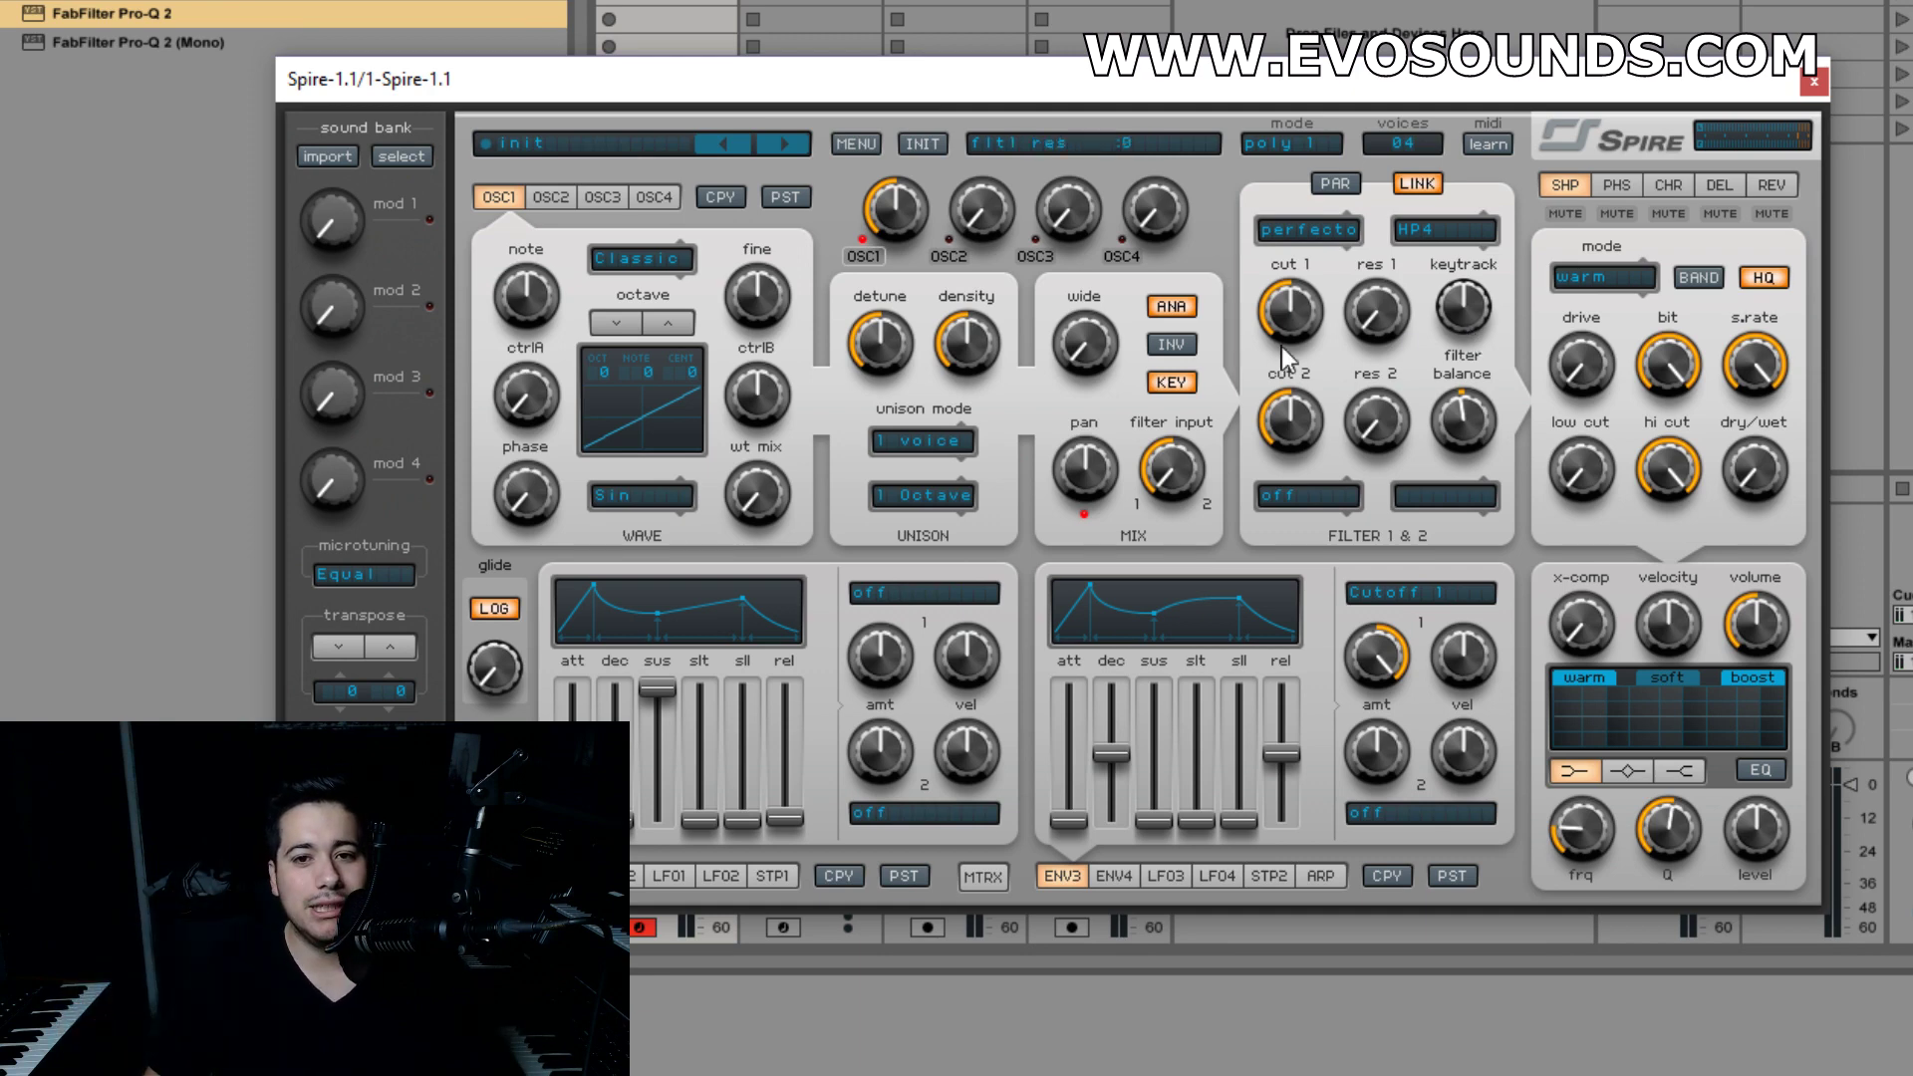
drag(1287, 316, 1367, 194)
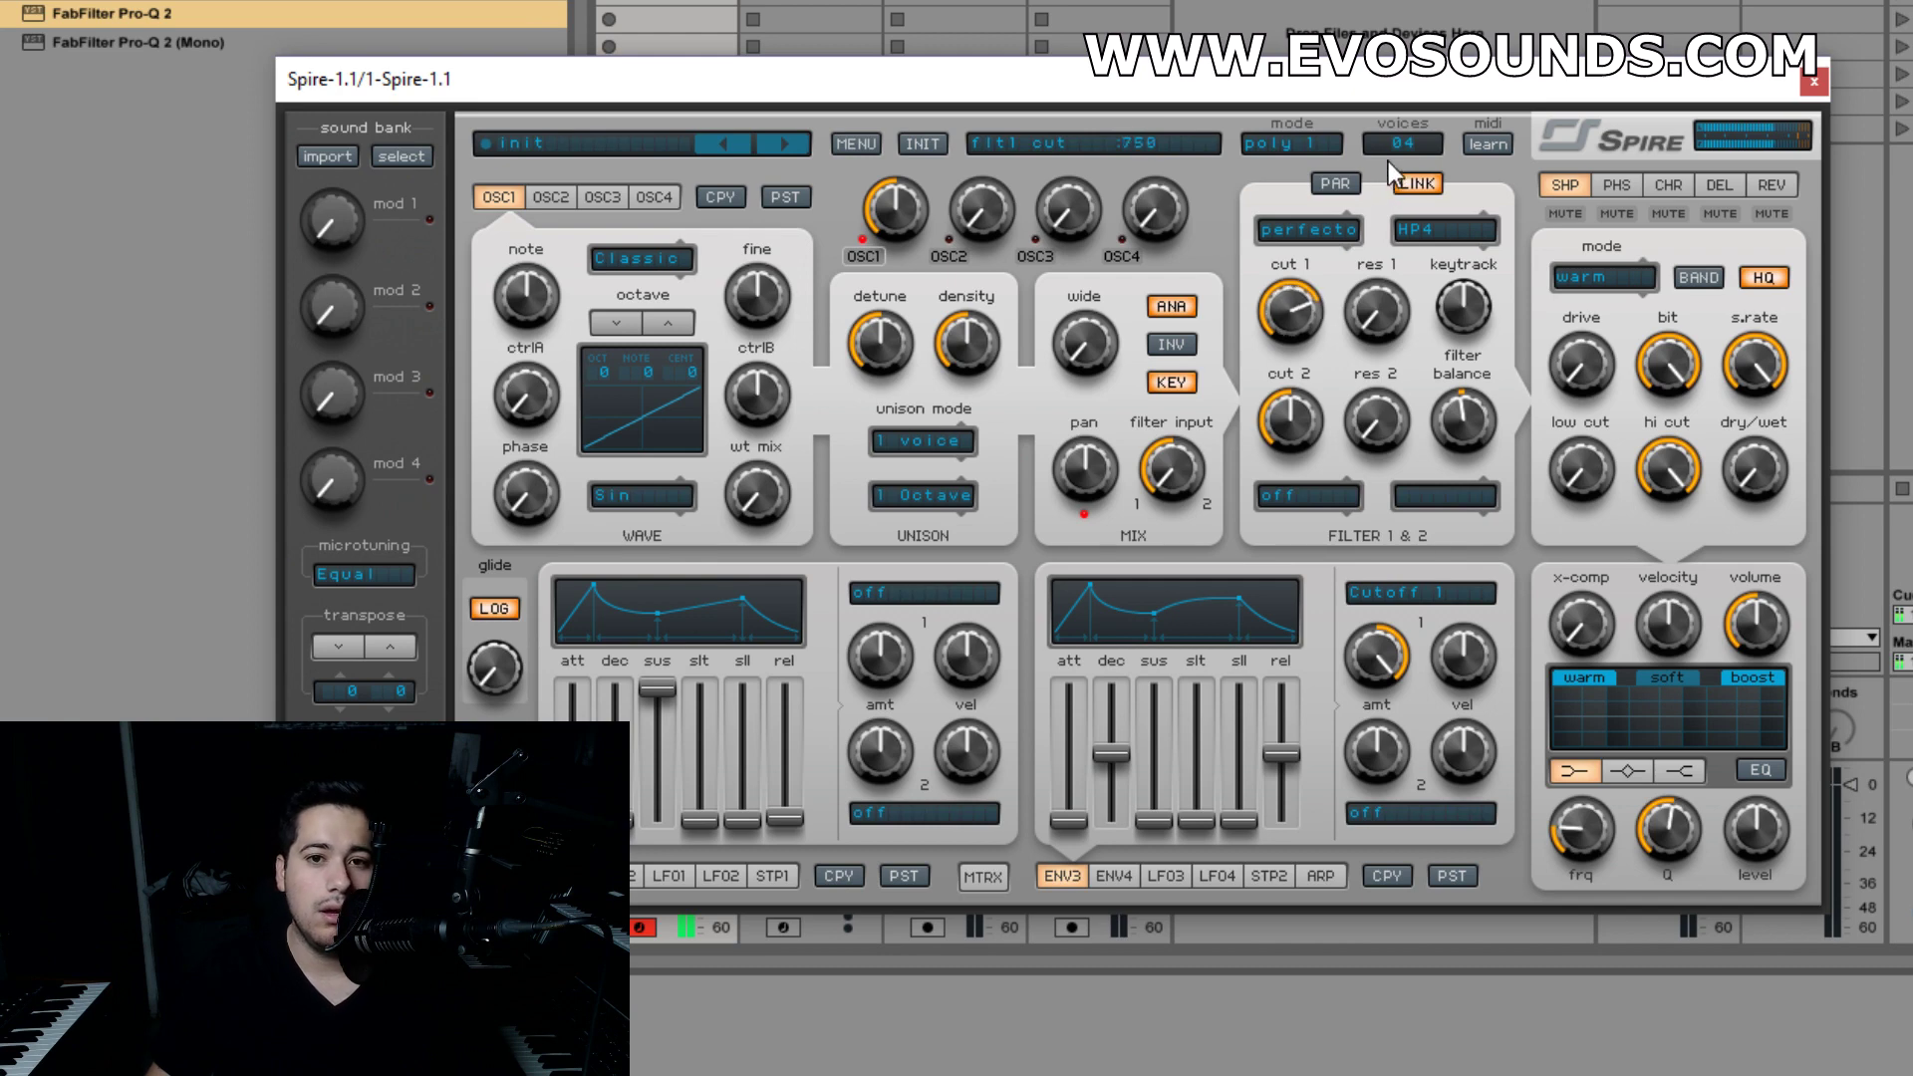
click(1407, 183)
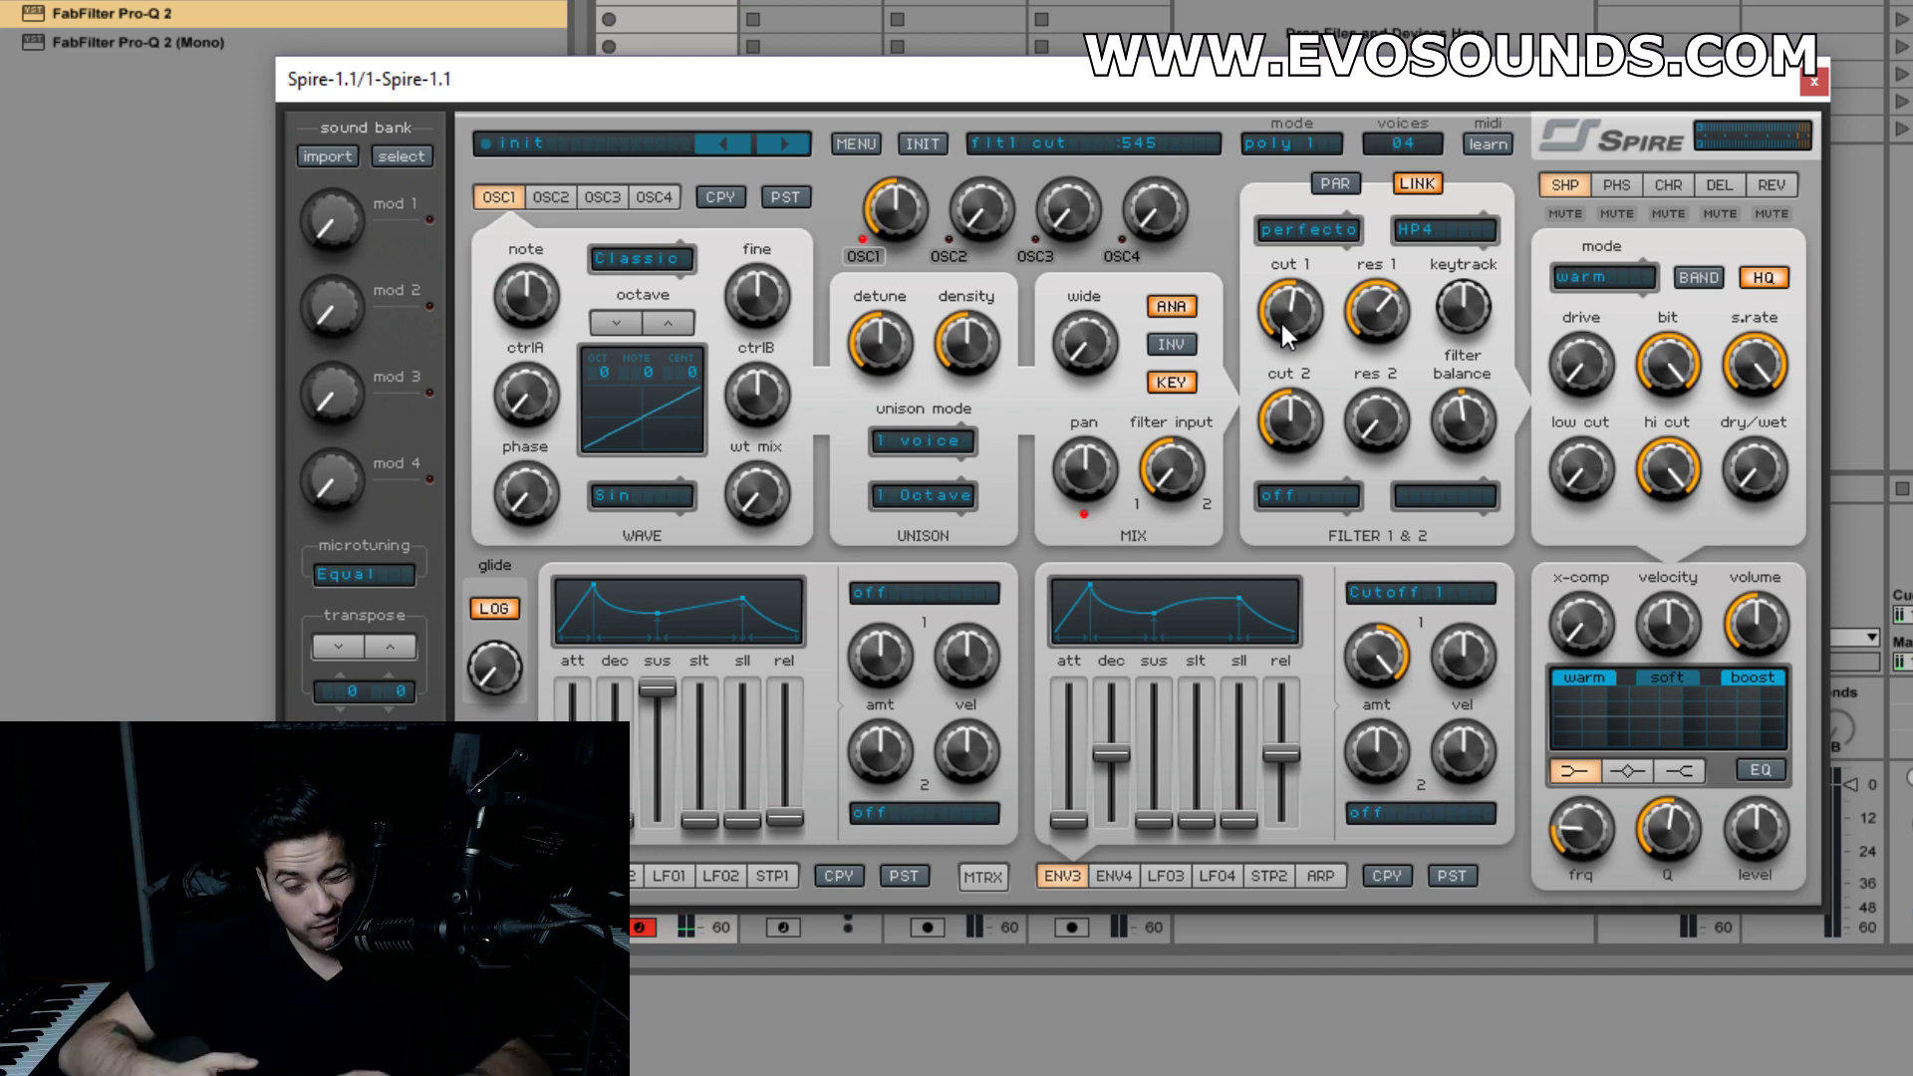
drag(1281, 323, 1281, 379)
- Set filter 1's mode to Peak, sweep its cutoff, and turn its resonance down to the minimum
click(1429, 229)
click(1482, 371)
drag(1289, 311, 1340, 239)
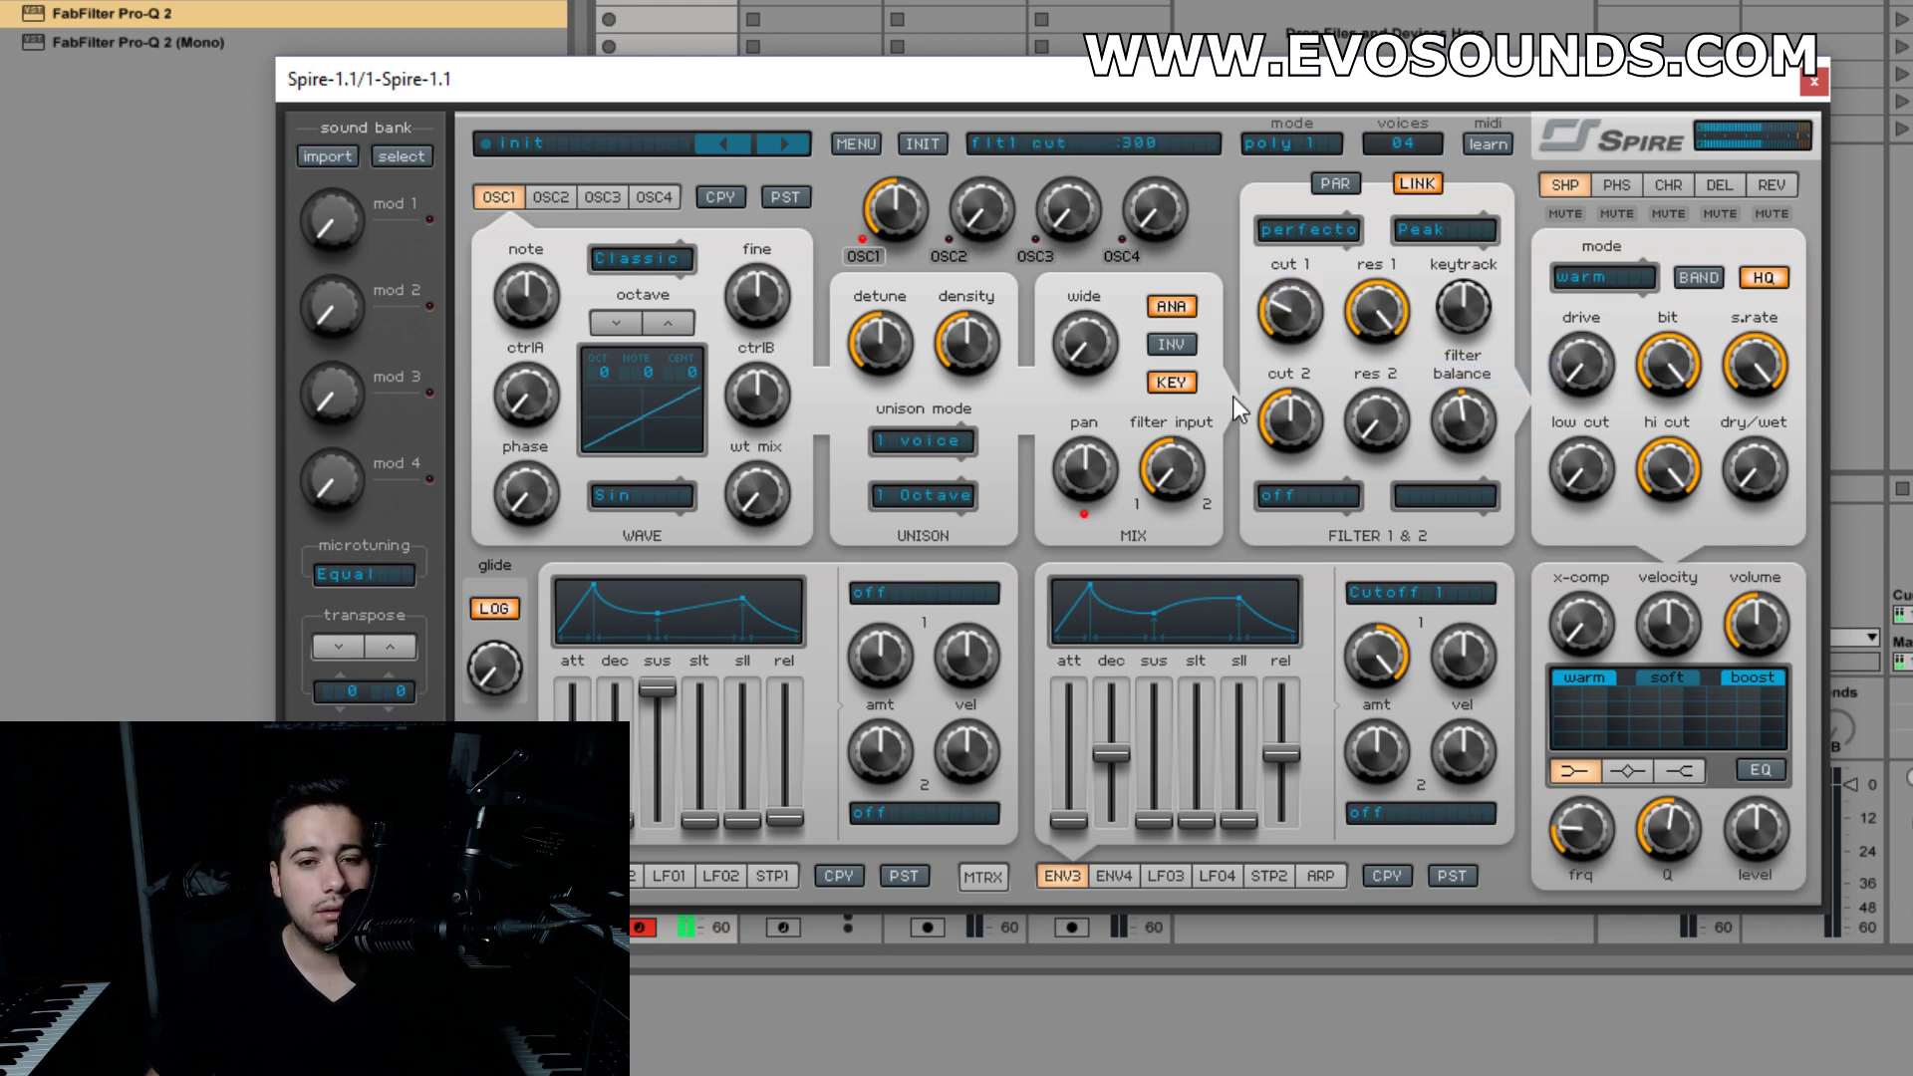
drag(1376, 309, 1376, 399)
drag(1231, 359, 1198, 403)
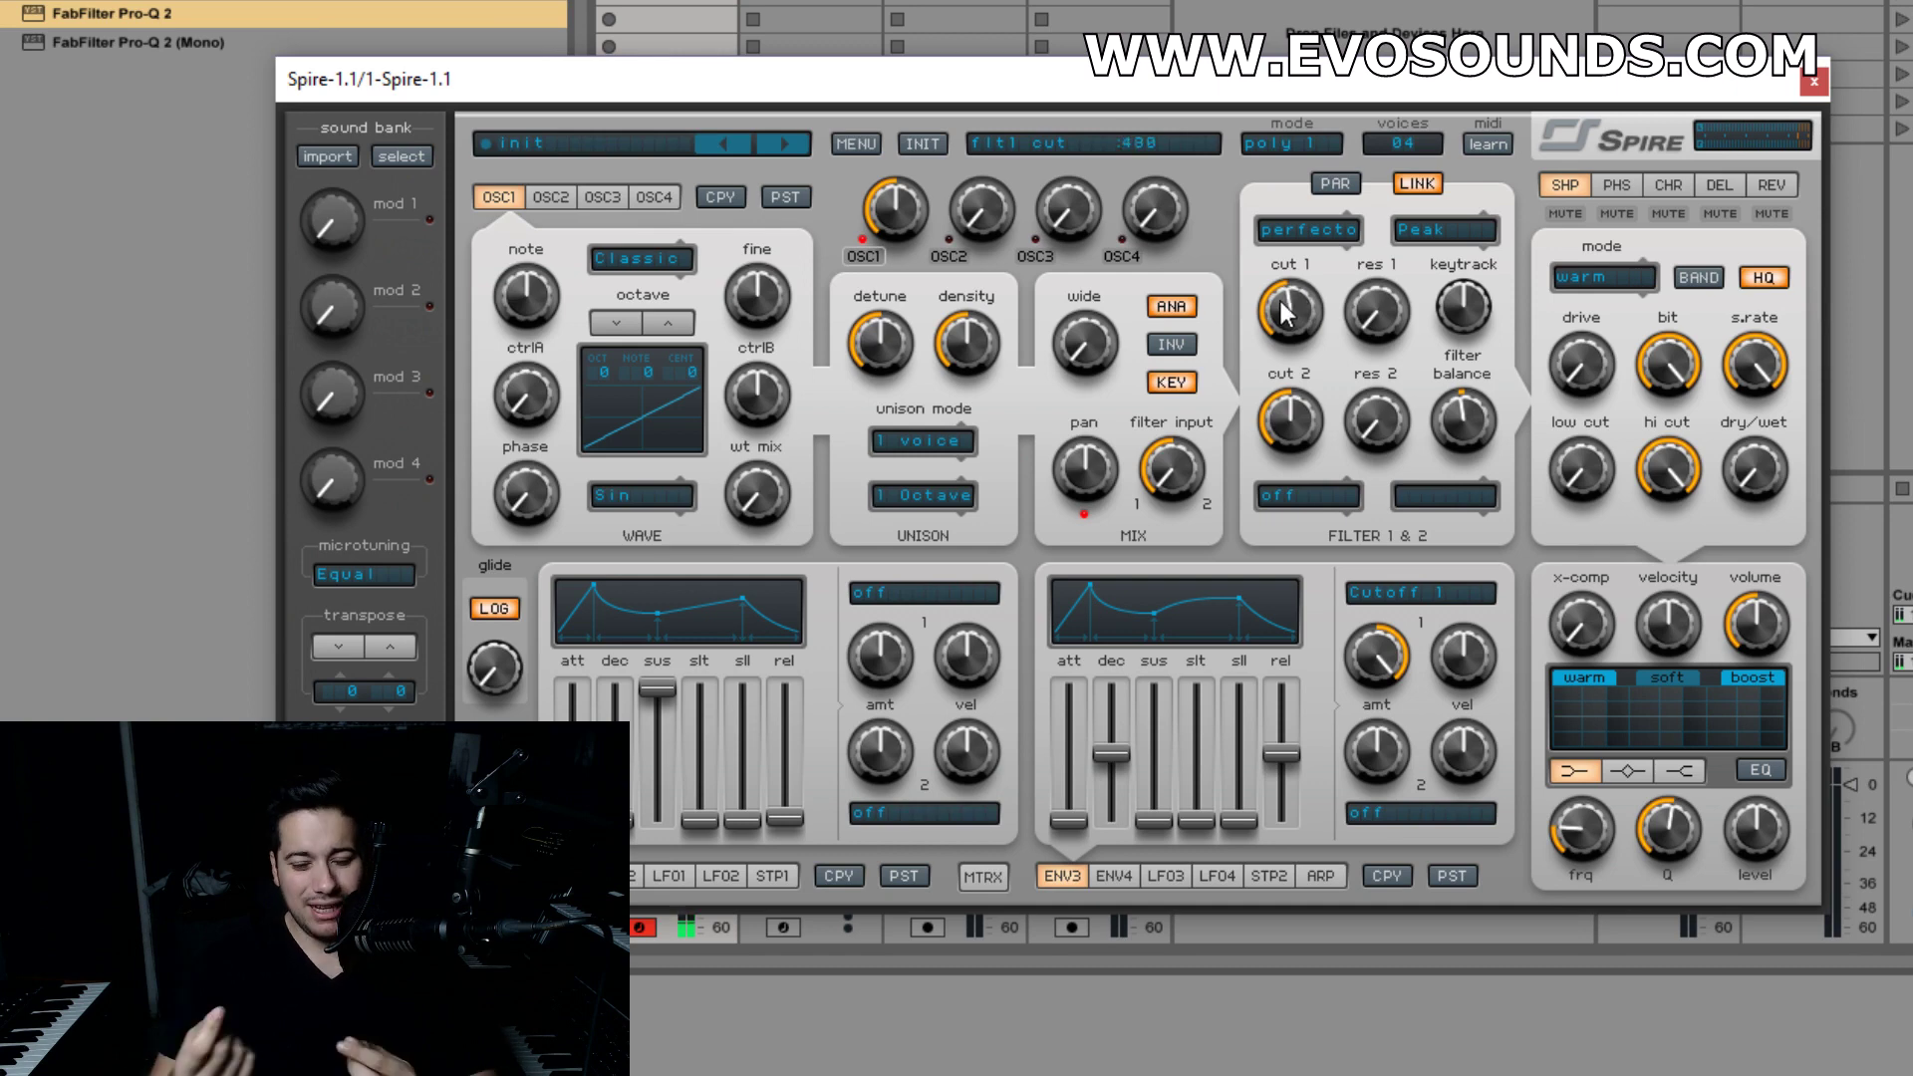
- Add FabFilter Pro-Q 2, create a bell boost of about 7.83 dB at 1715 Hz with Q 1, and close it
double_click(87, 22)
click(1208, 419)
drag(1208, 419, 1351, 275)
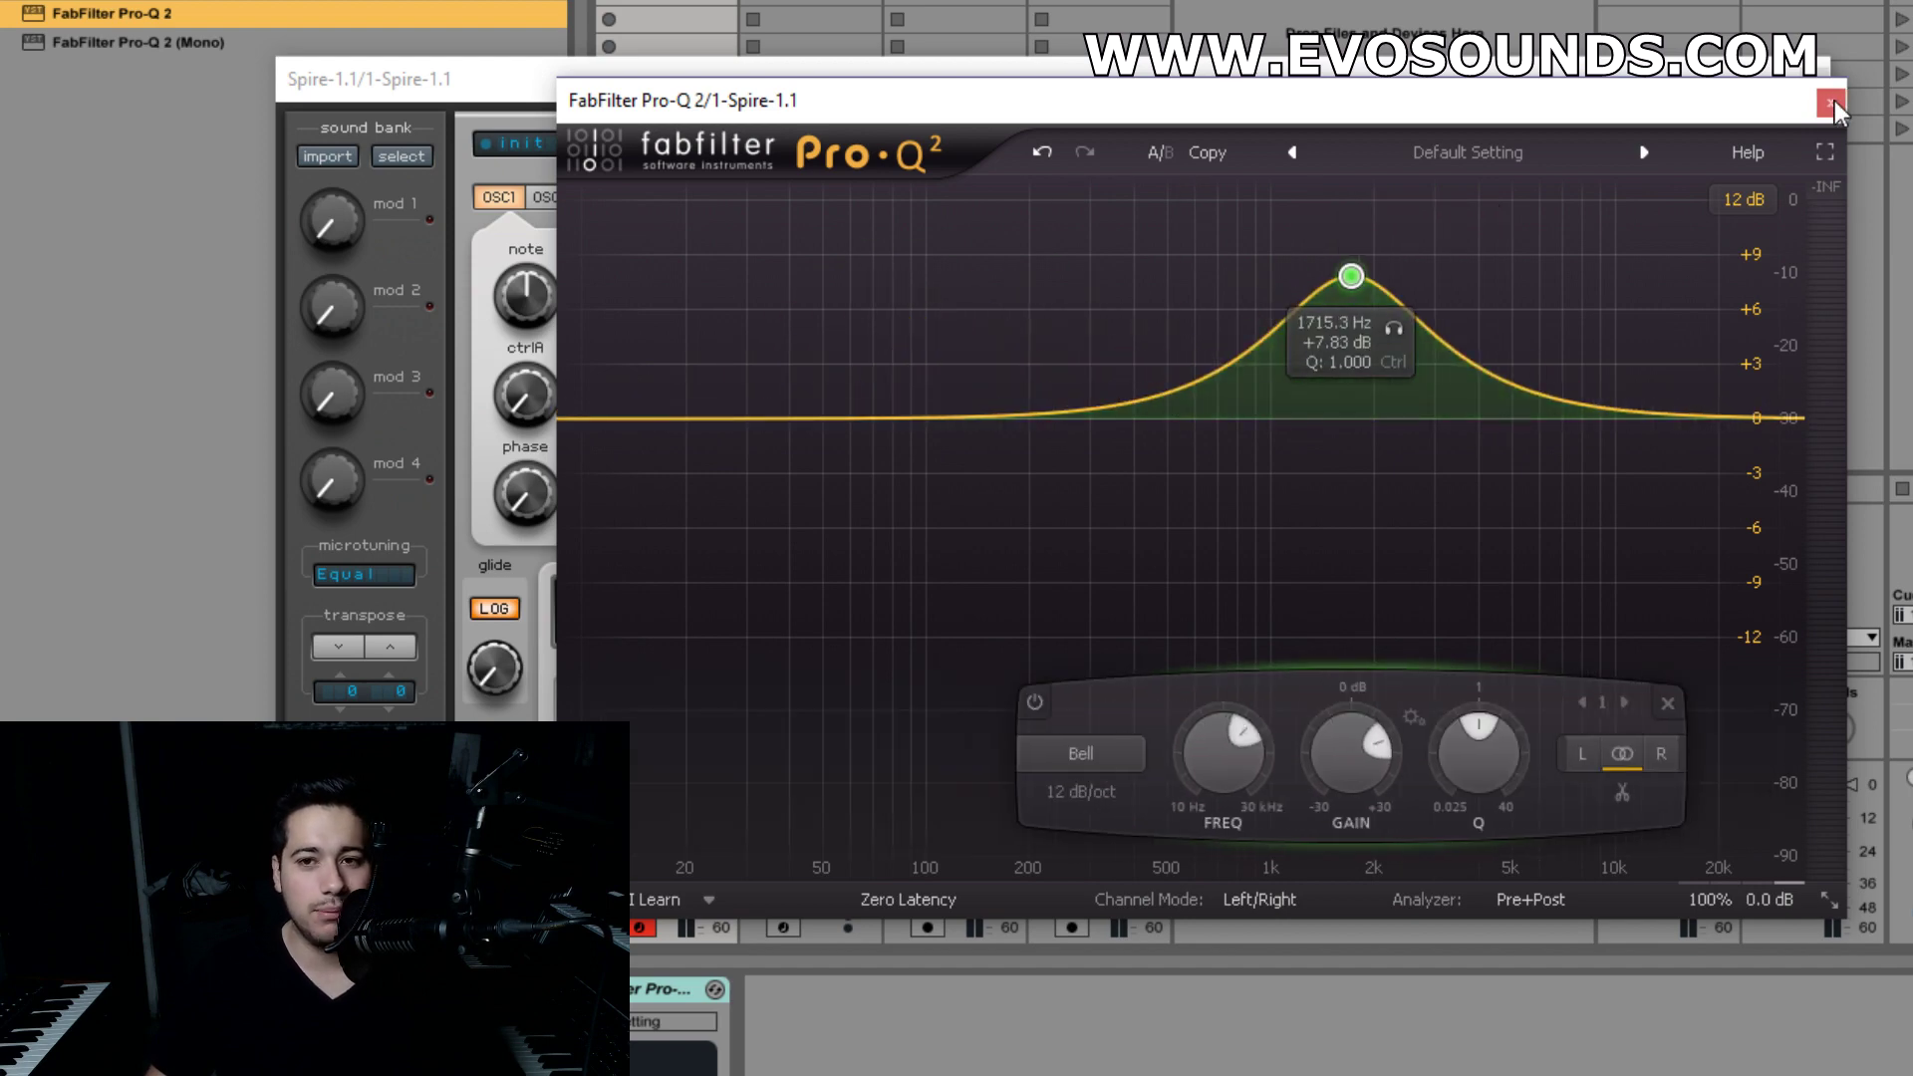
click(1832, 102)
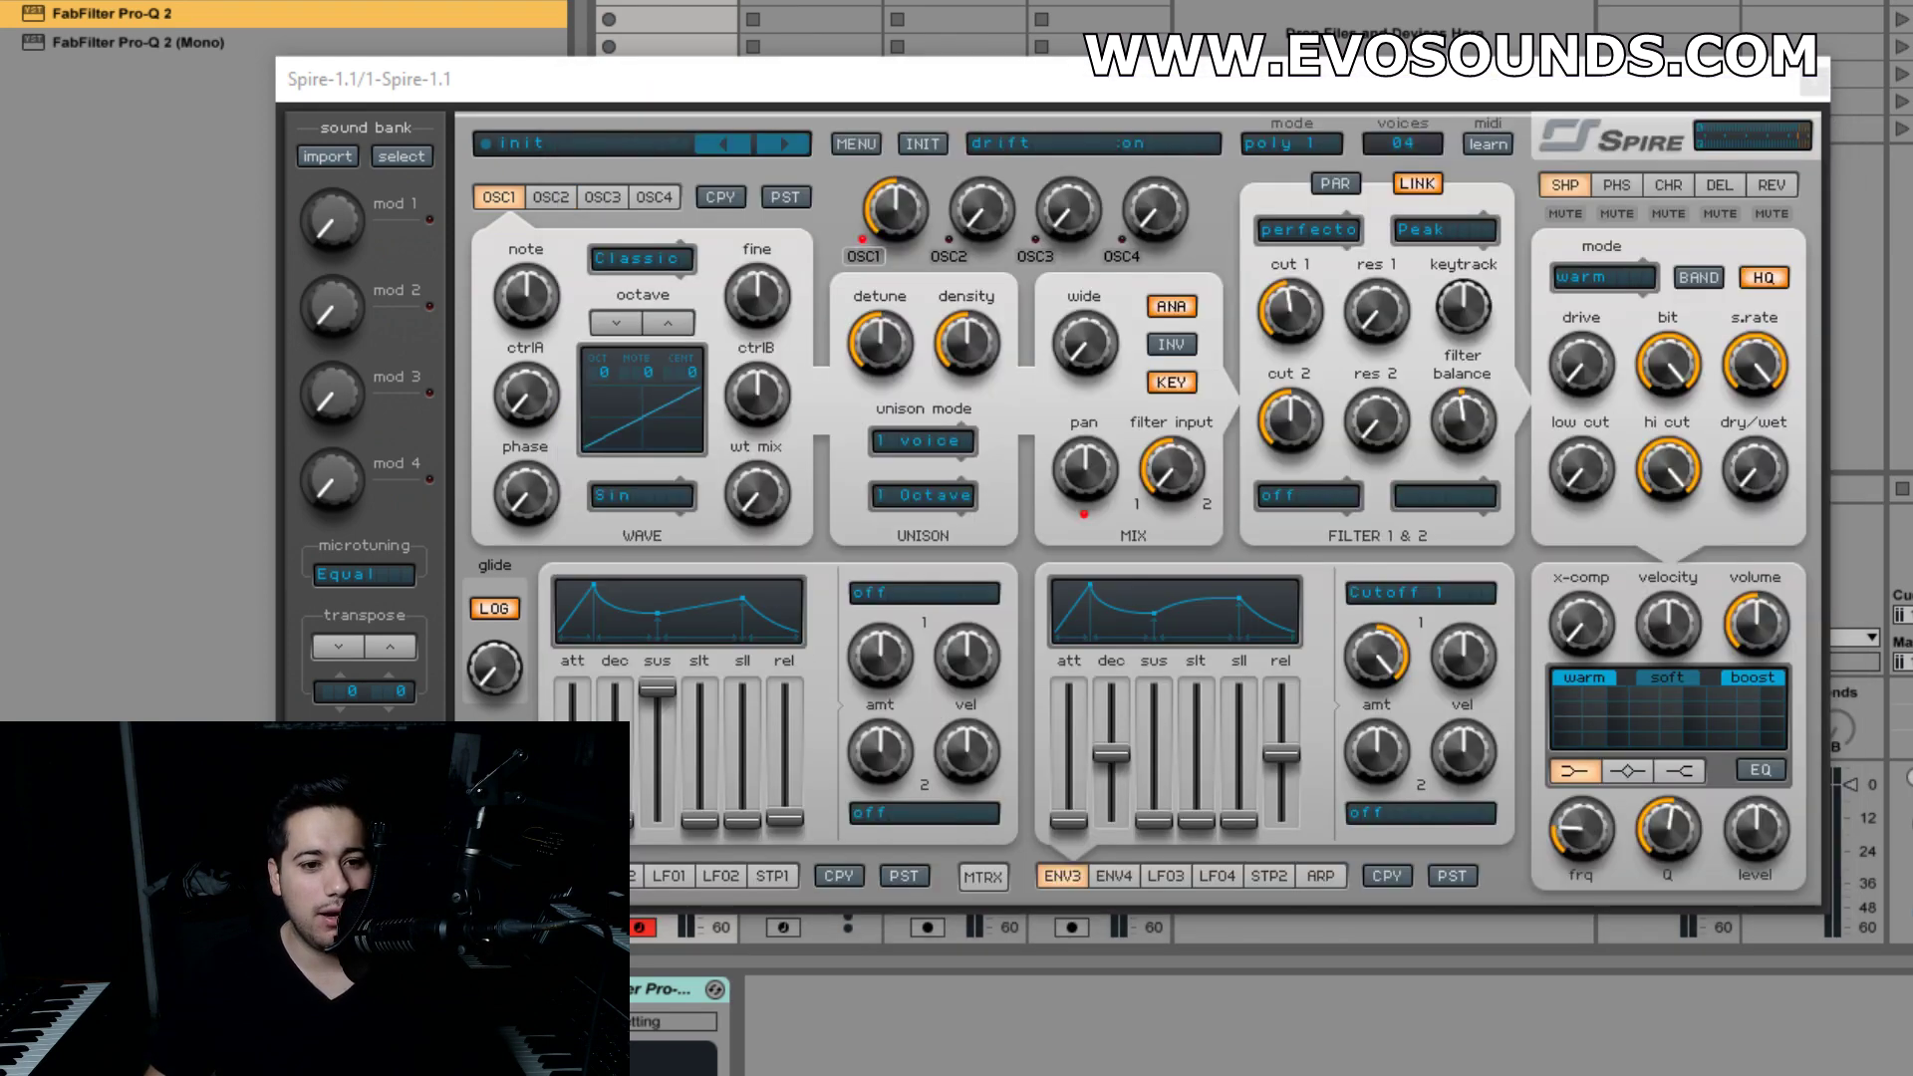
- Set filter 1's type to acido, raise its resonance fully, and sweep its cutoff from about 865 down to 245
click(1319, 236)
click(1367, 332)
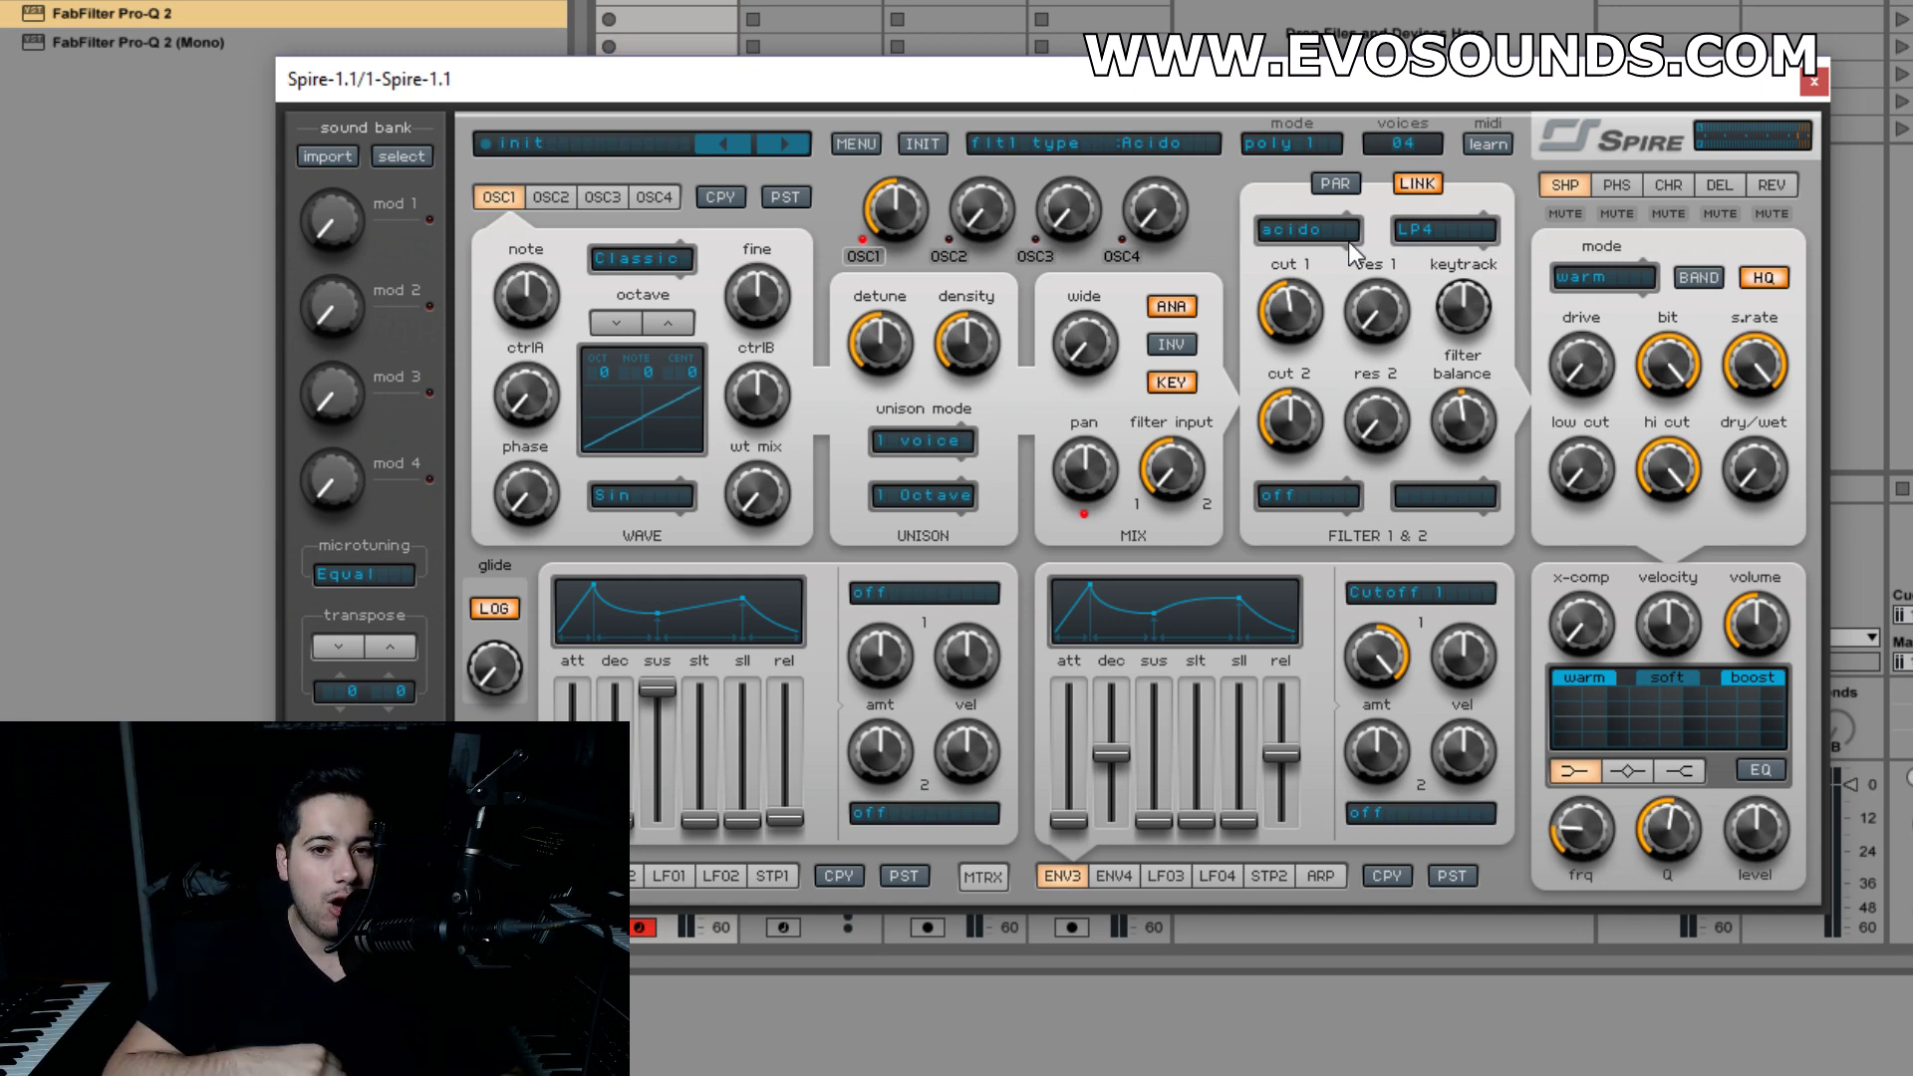
drag(1376, 311, 1443, 213)
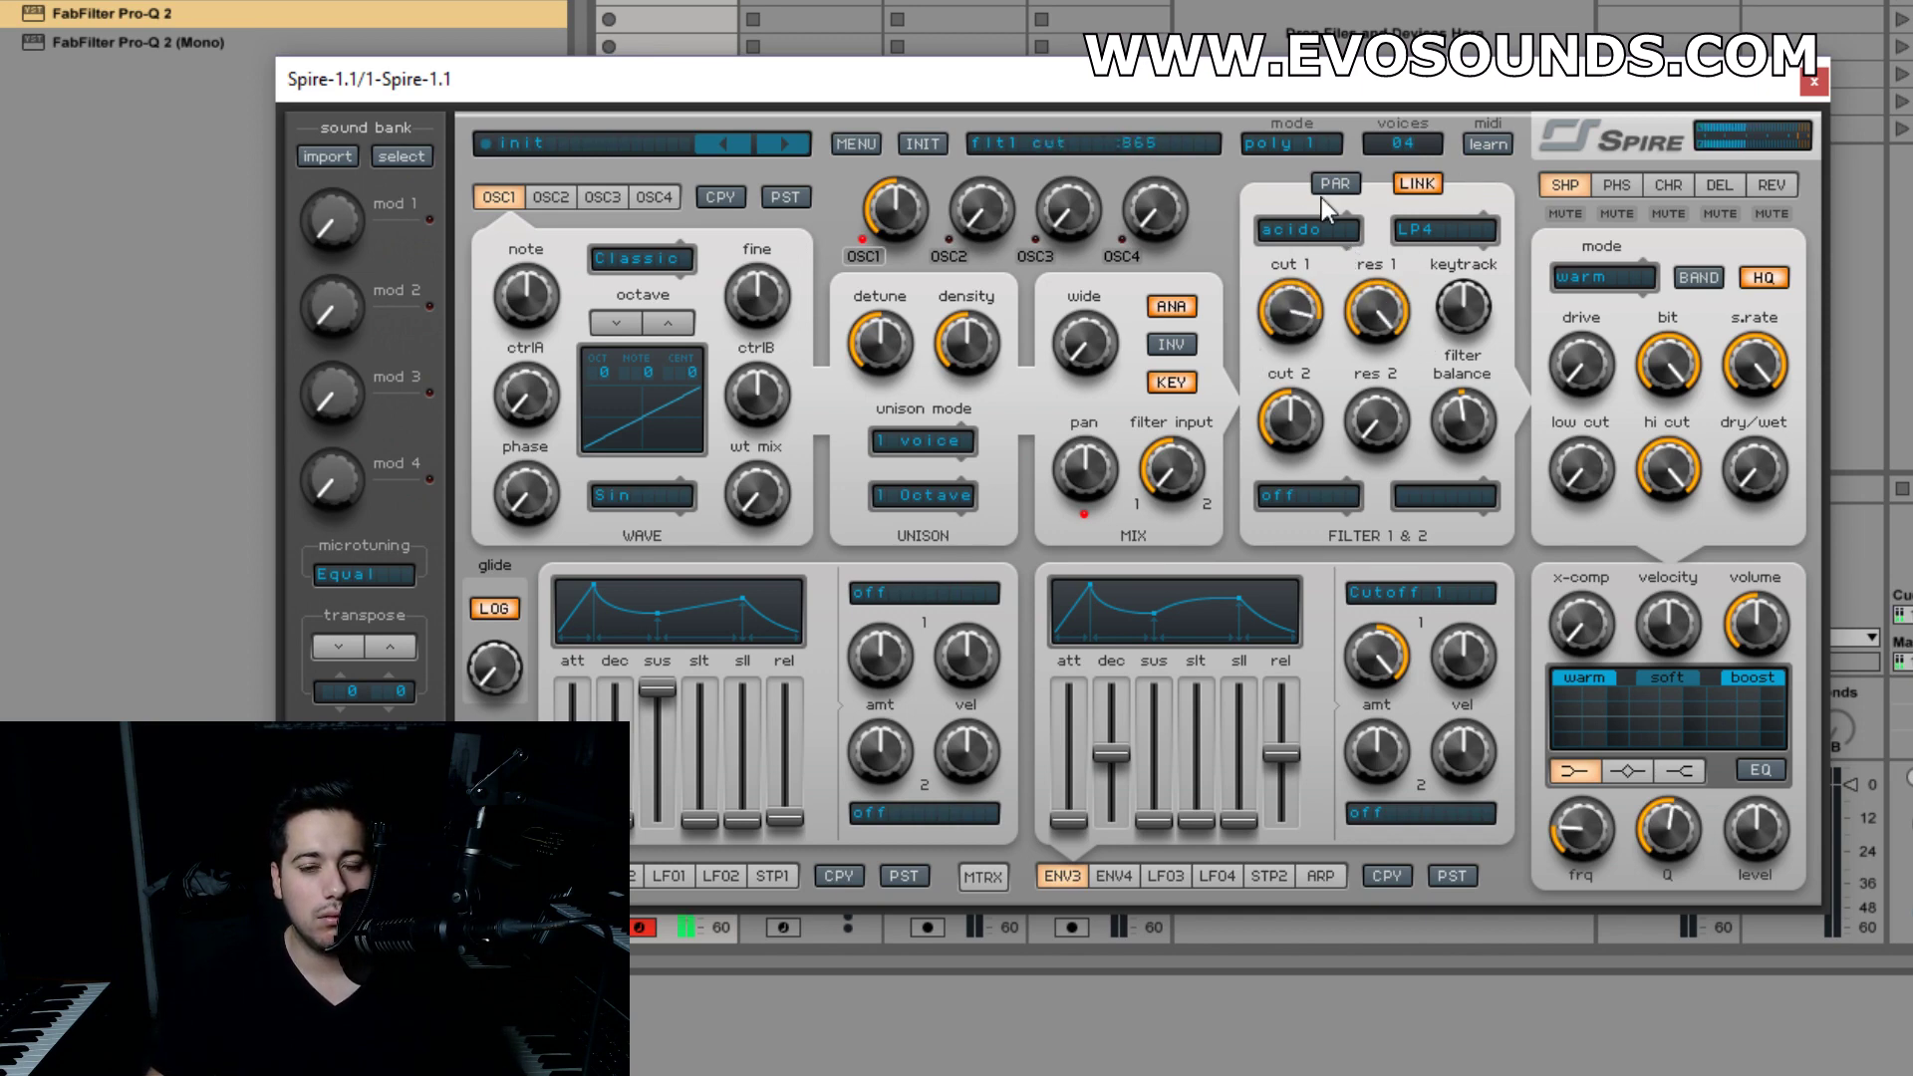
drag(1287, 273, 1257, 321)
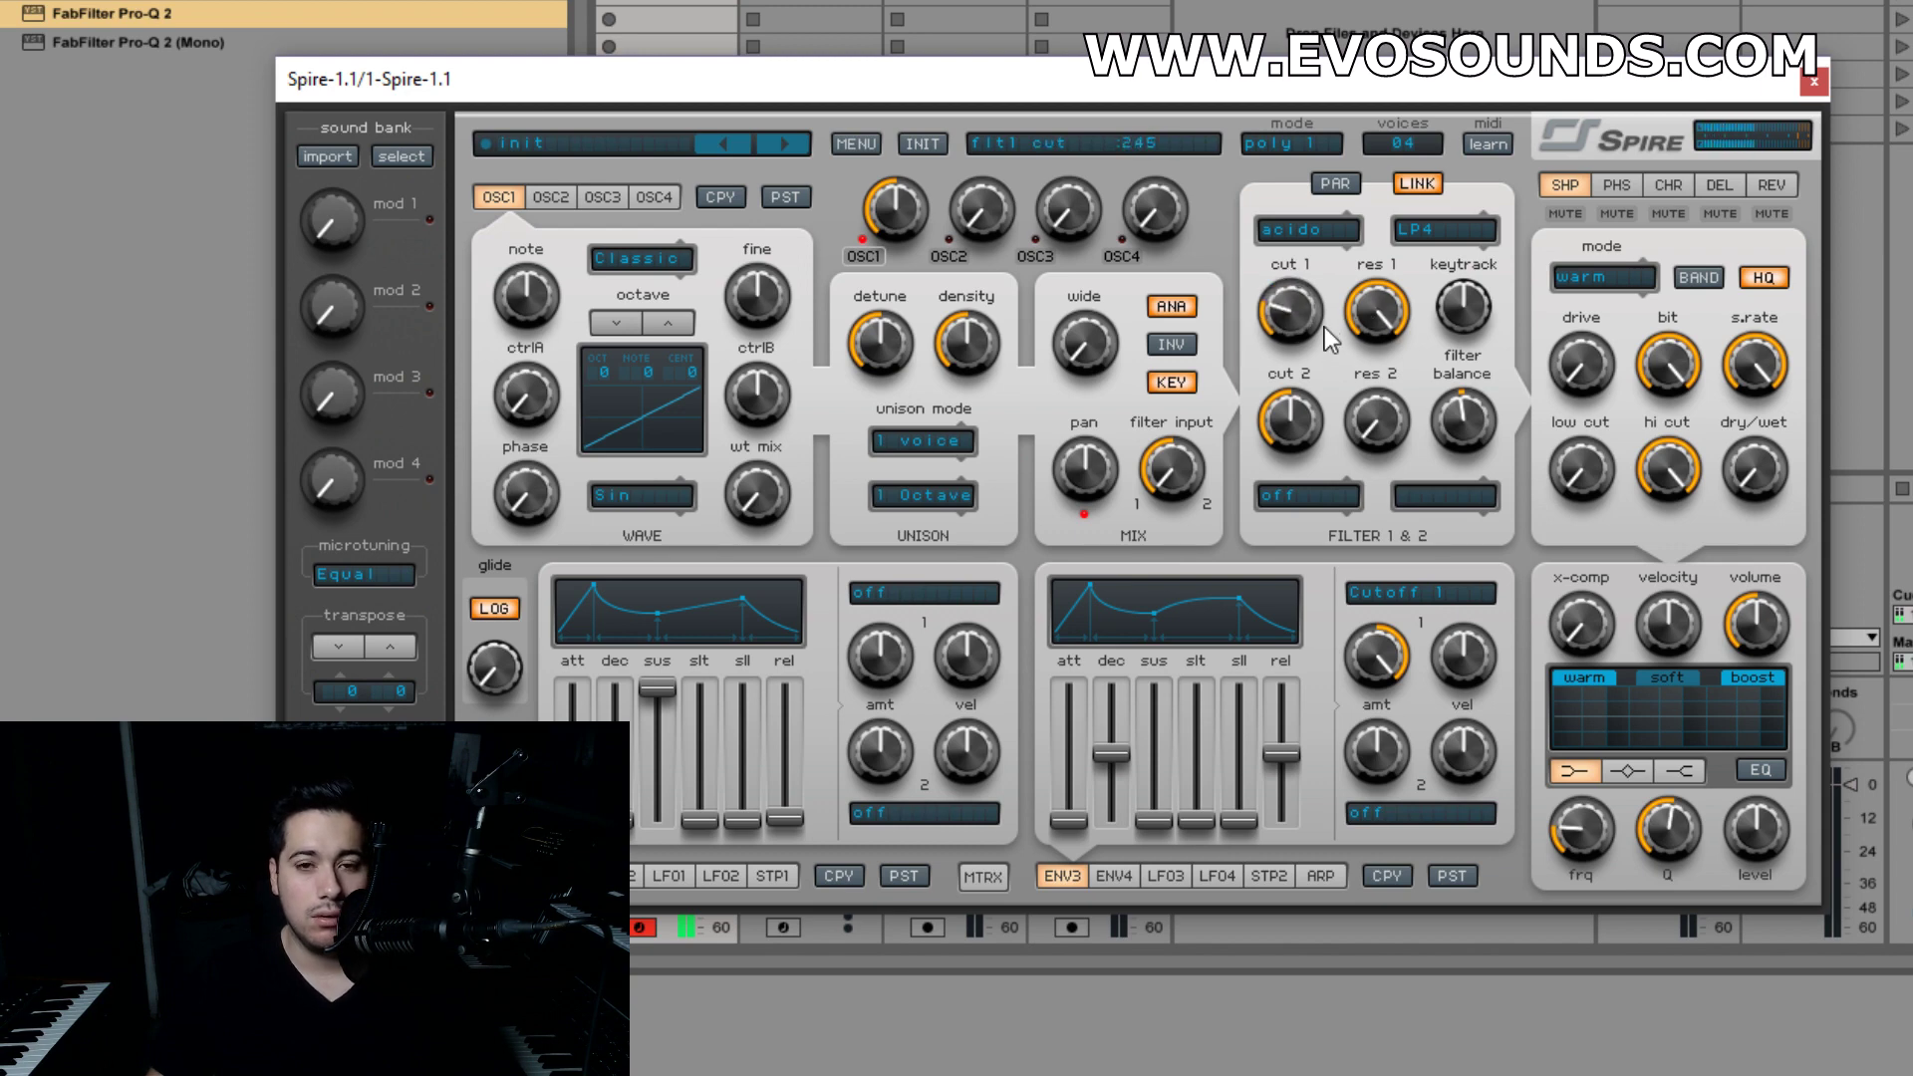
- Change the acido filter's mode to LP1, then LP2, and finally LP3
click(1444, 229)
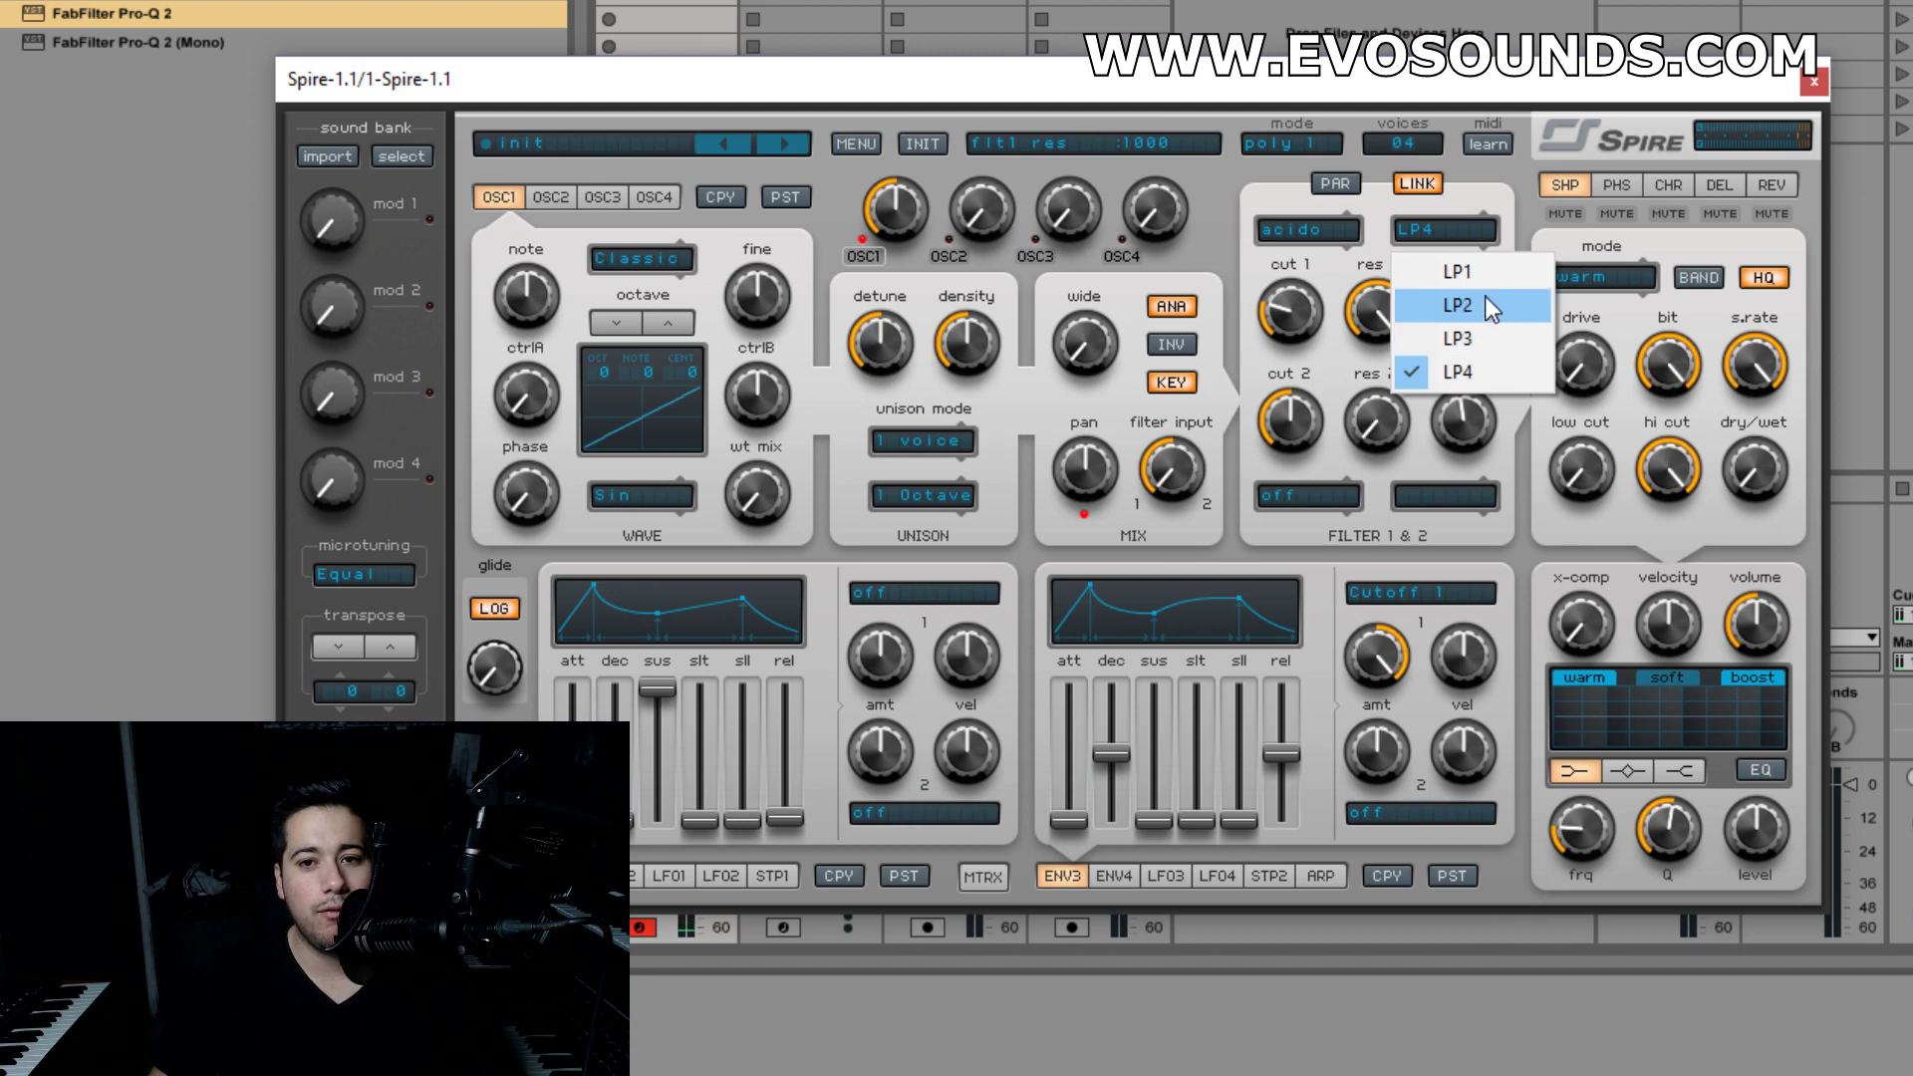
click(1481, 275)
click(1456, 236)
click(1472, 311)
click(1443, 232)
click(1472, 347)
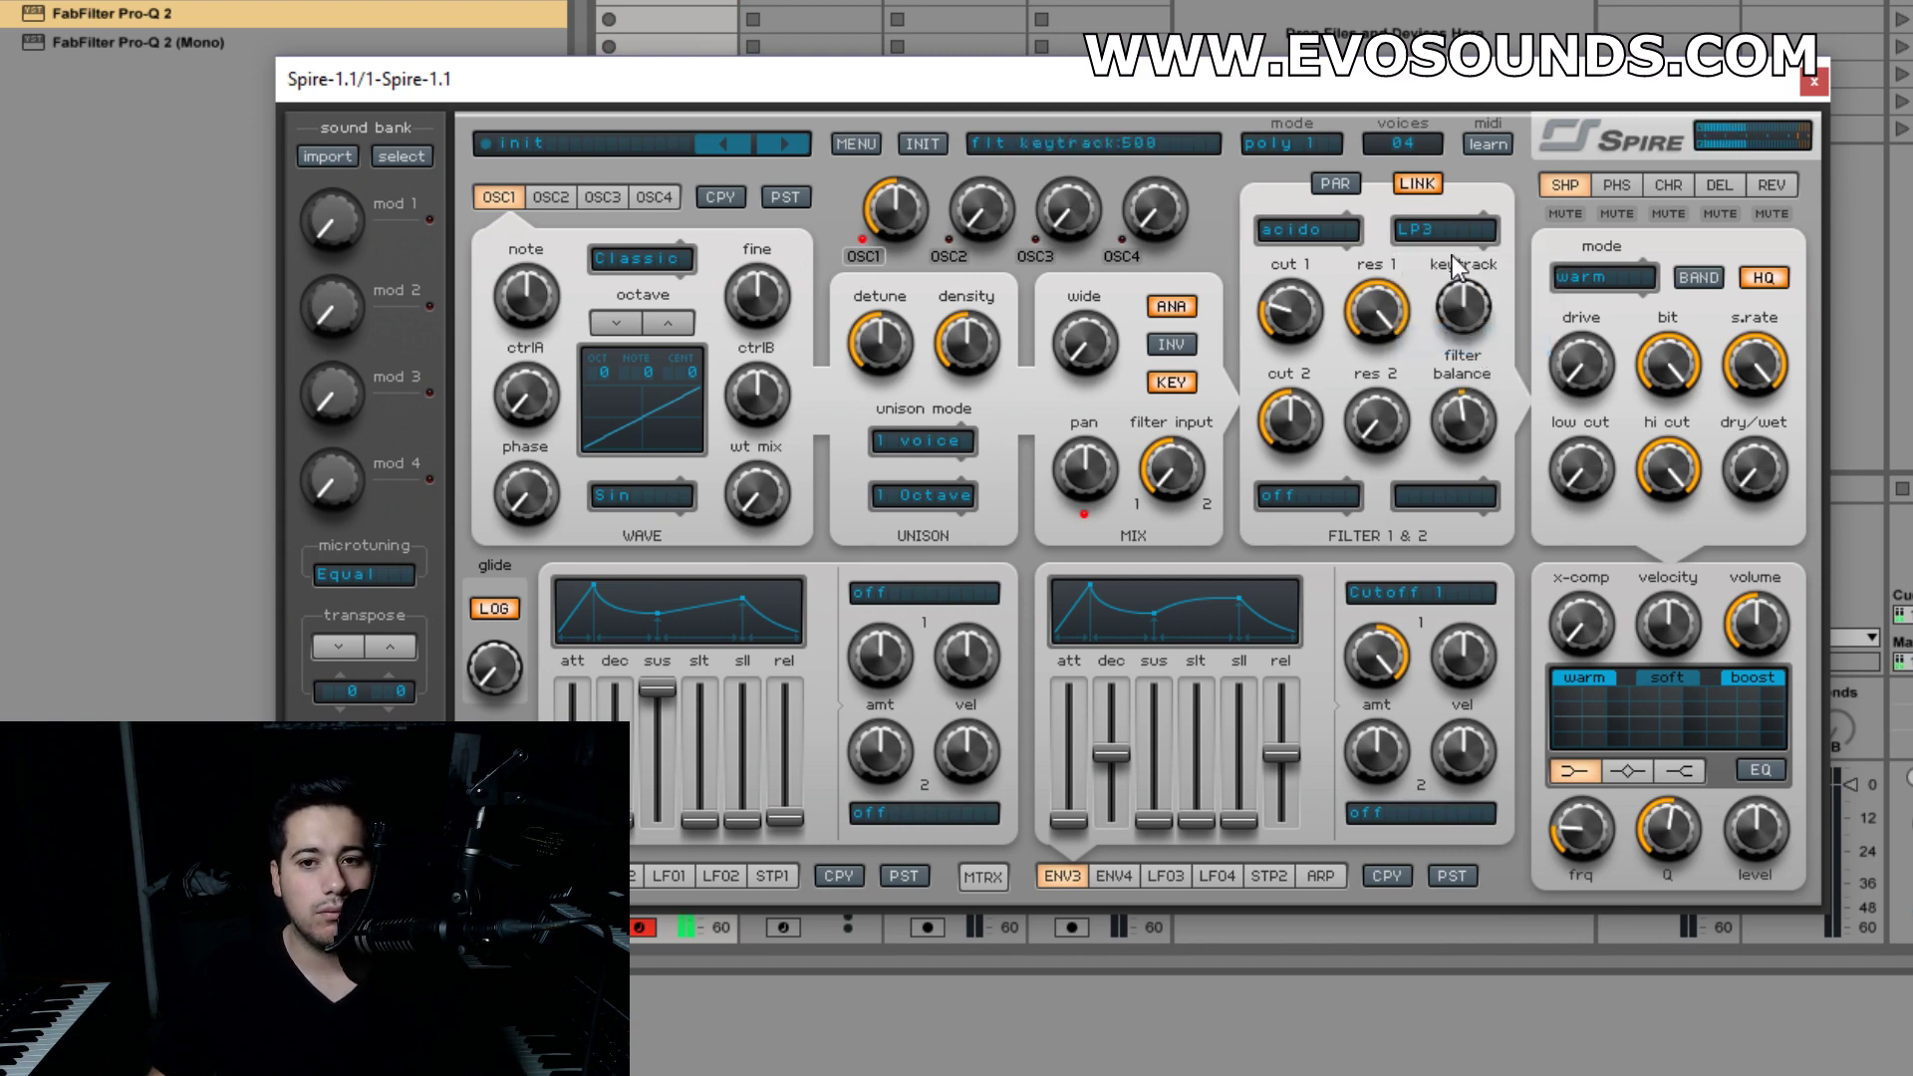
click(1444, 241)
click(1466, 337)
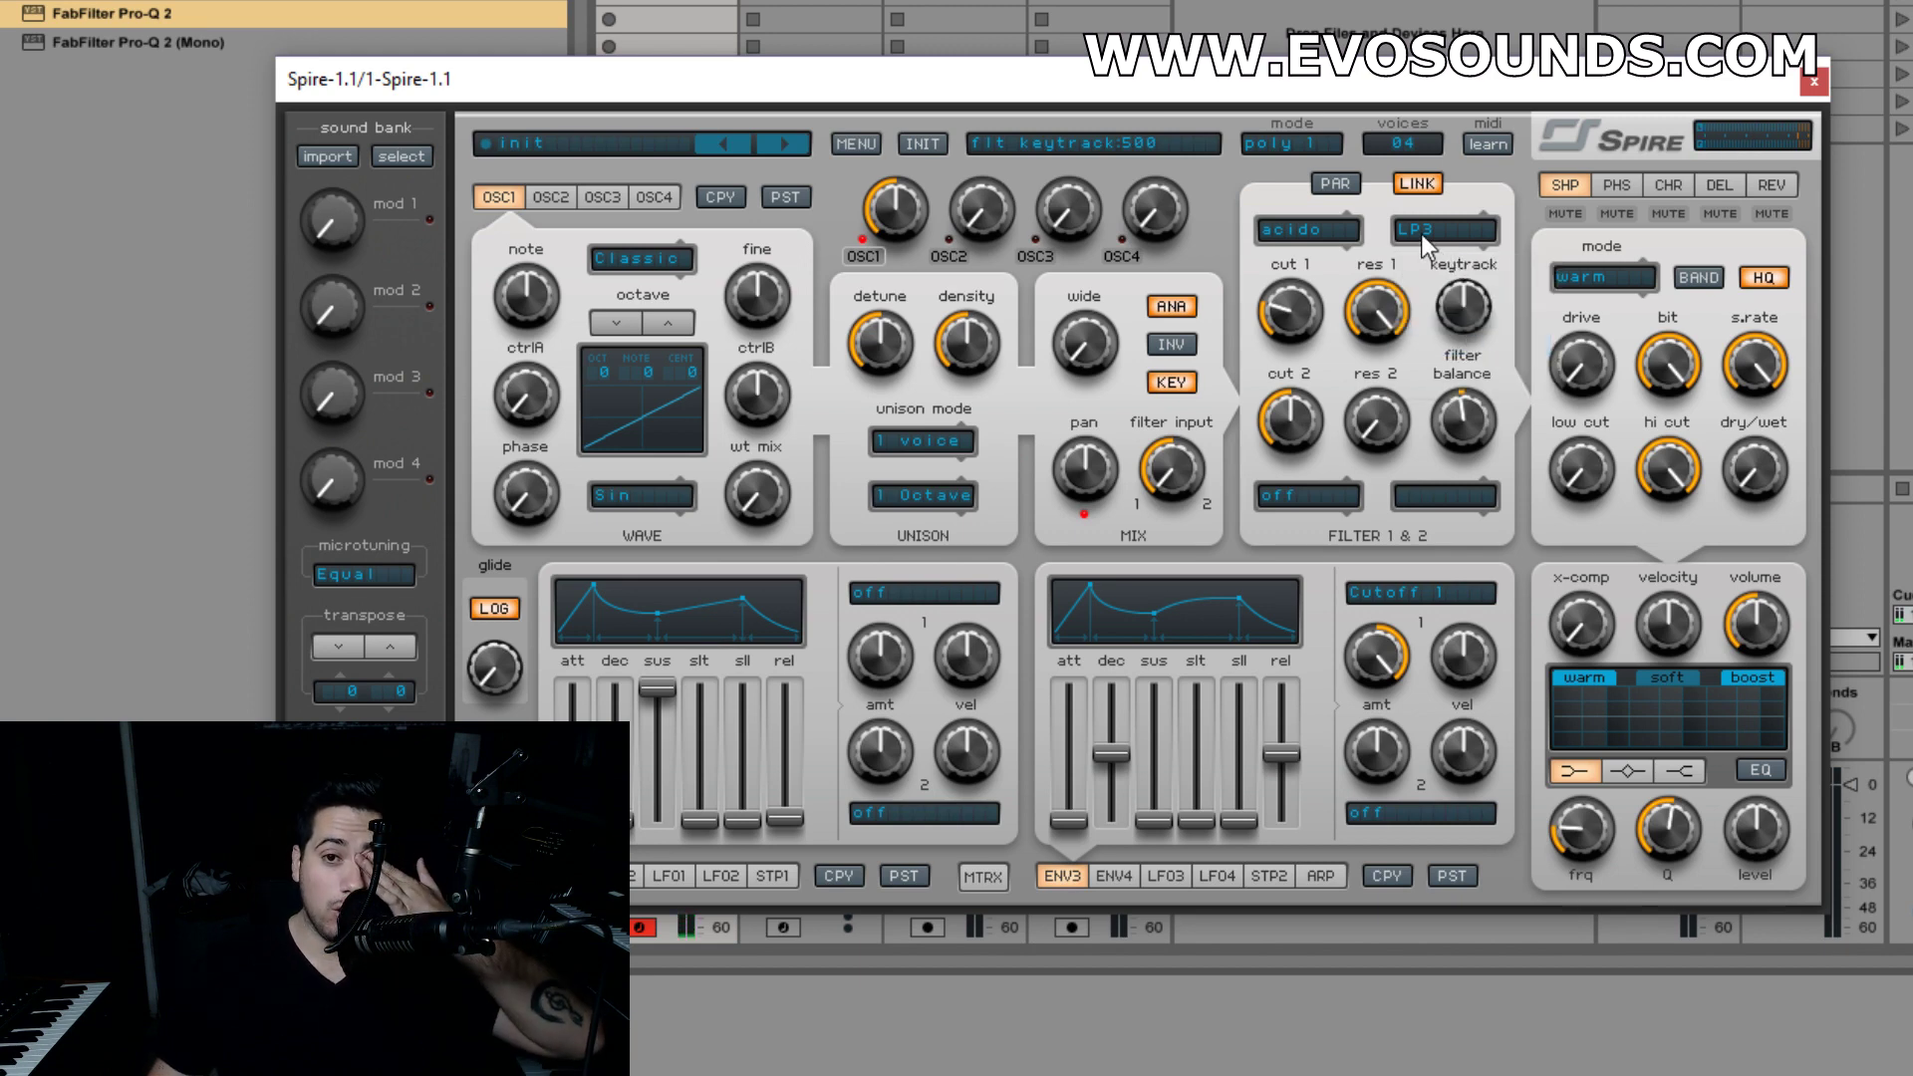
- Set filter 1's type to infecto in LP2 mode, sweep its cutoff, and raise its resonance to about 890
click(1313, 243)
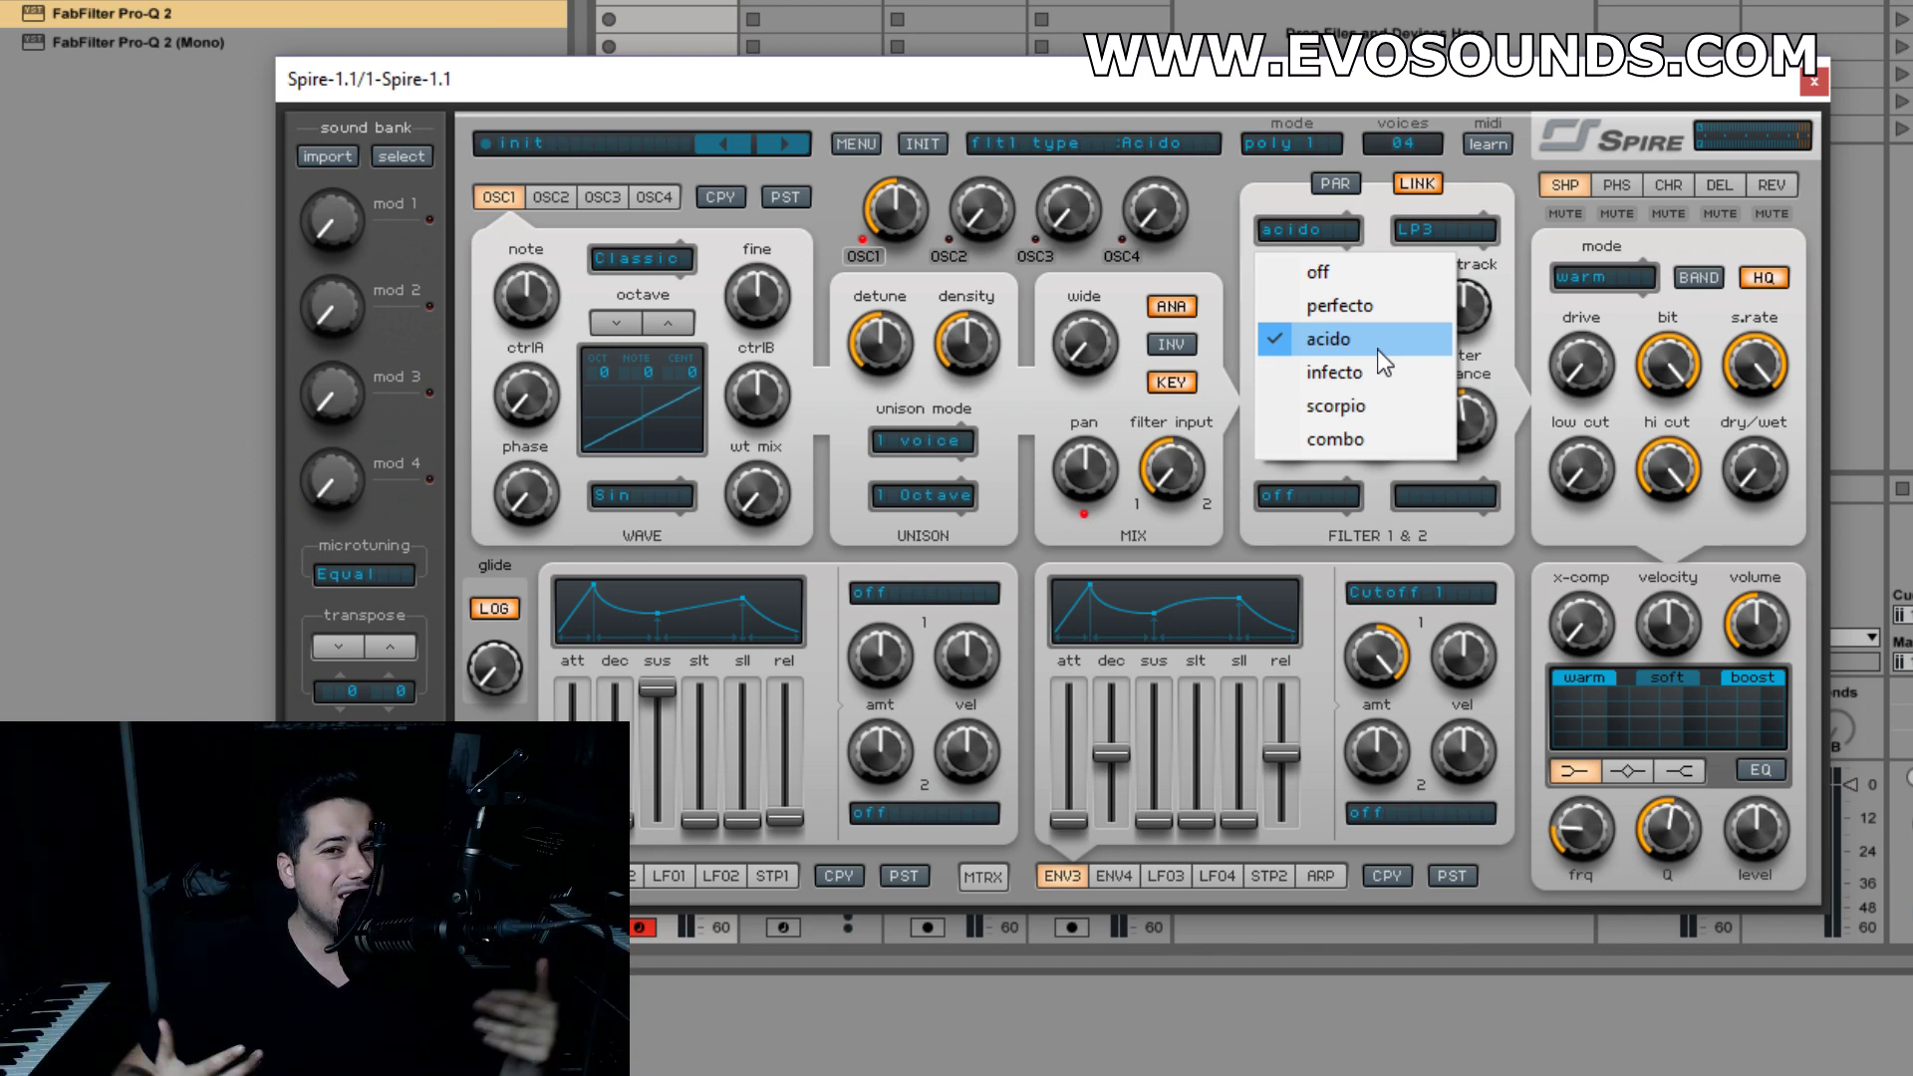
click(1385, 367)
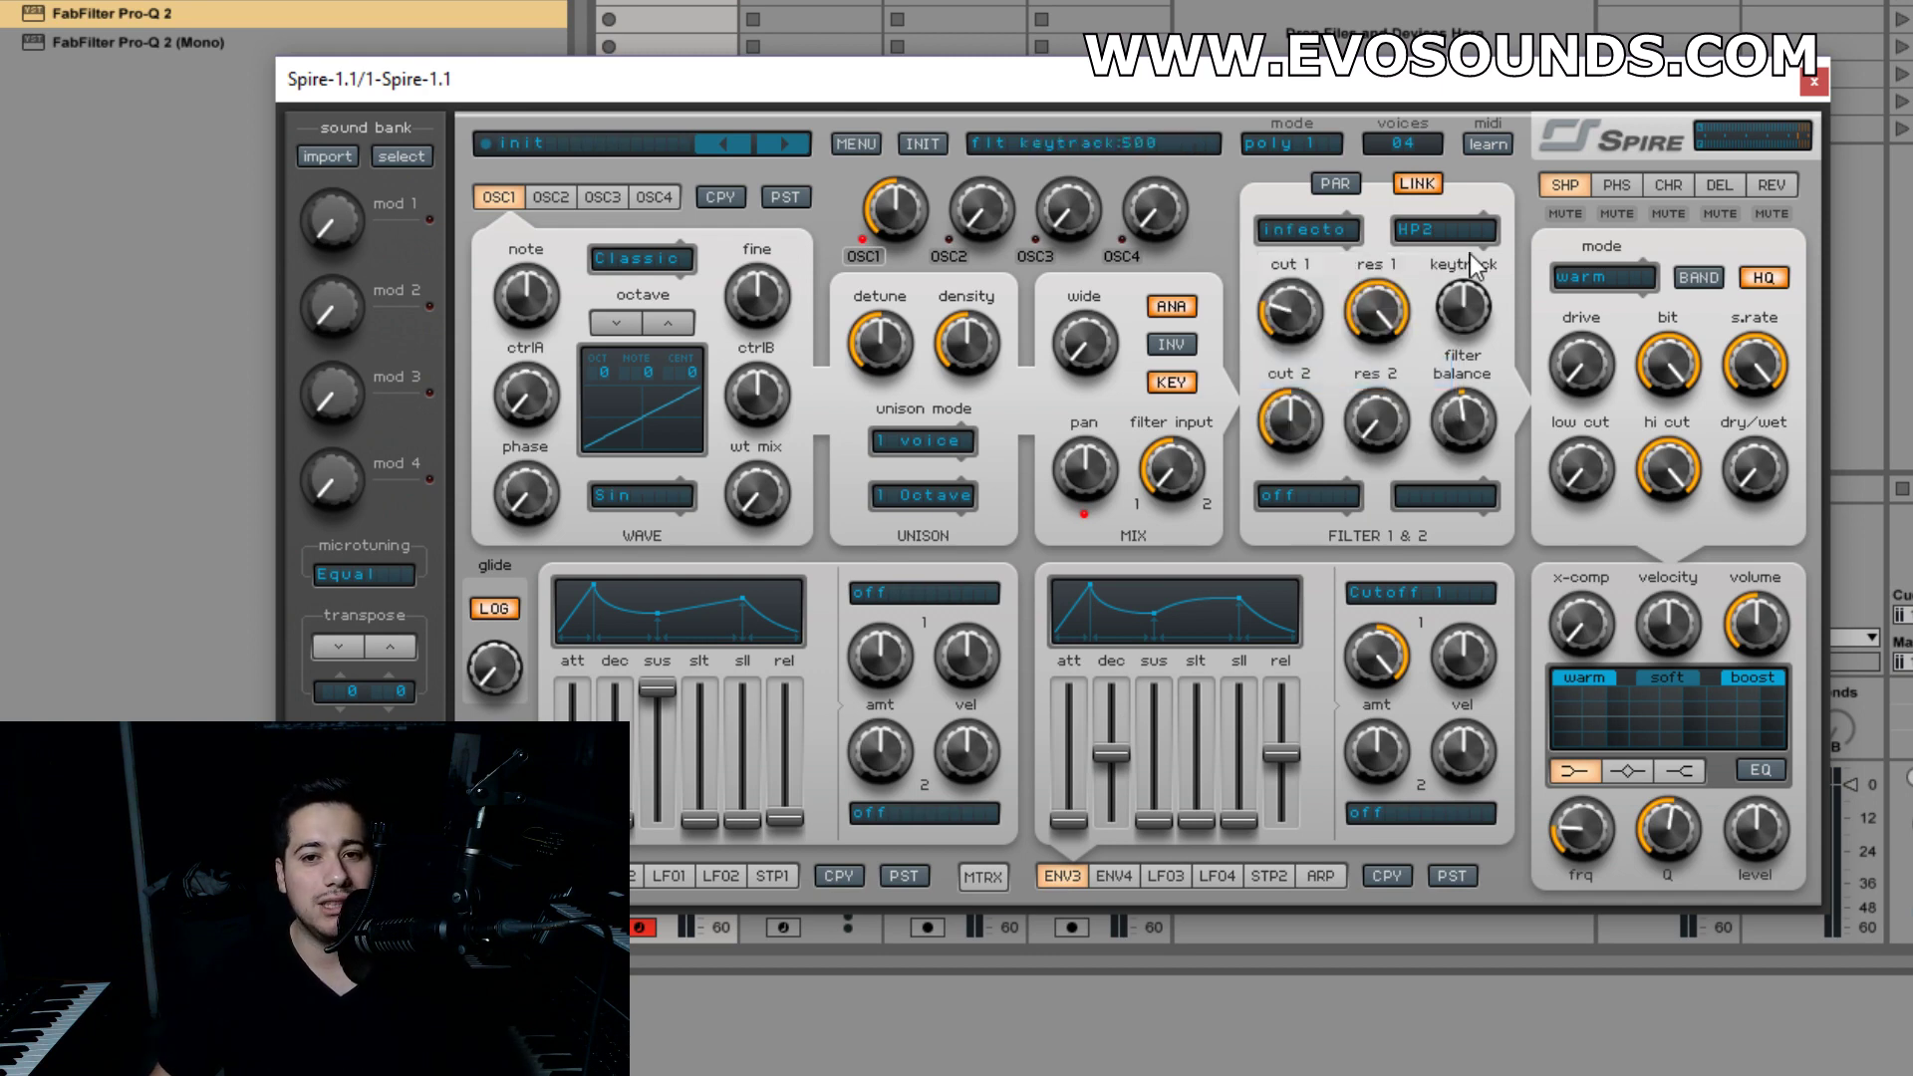
click(1443, 235)
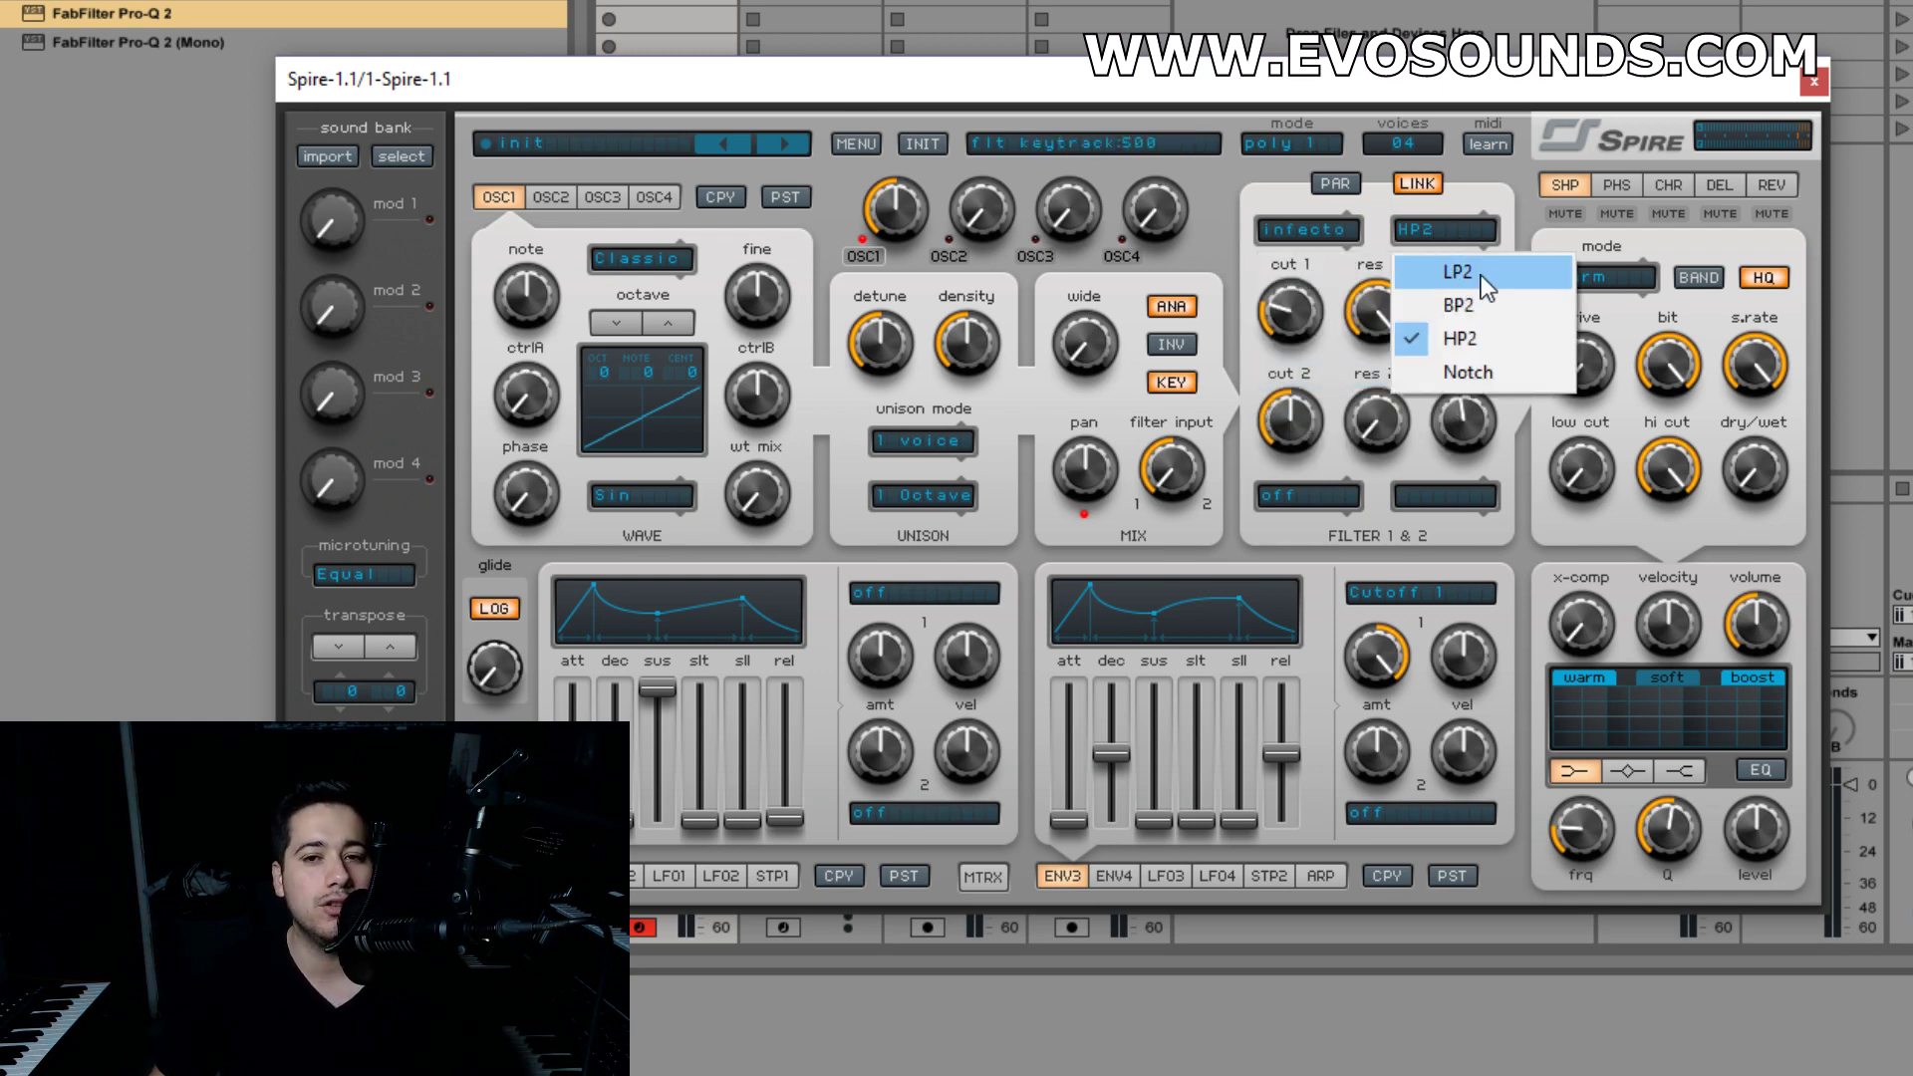
click(1473, 273)
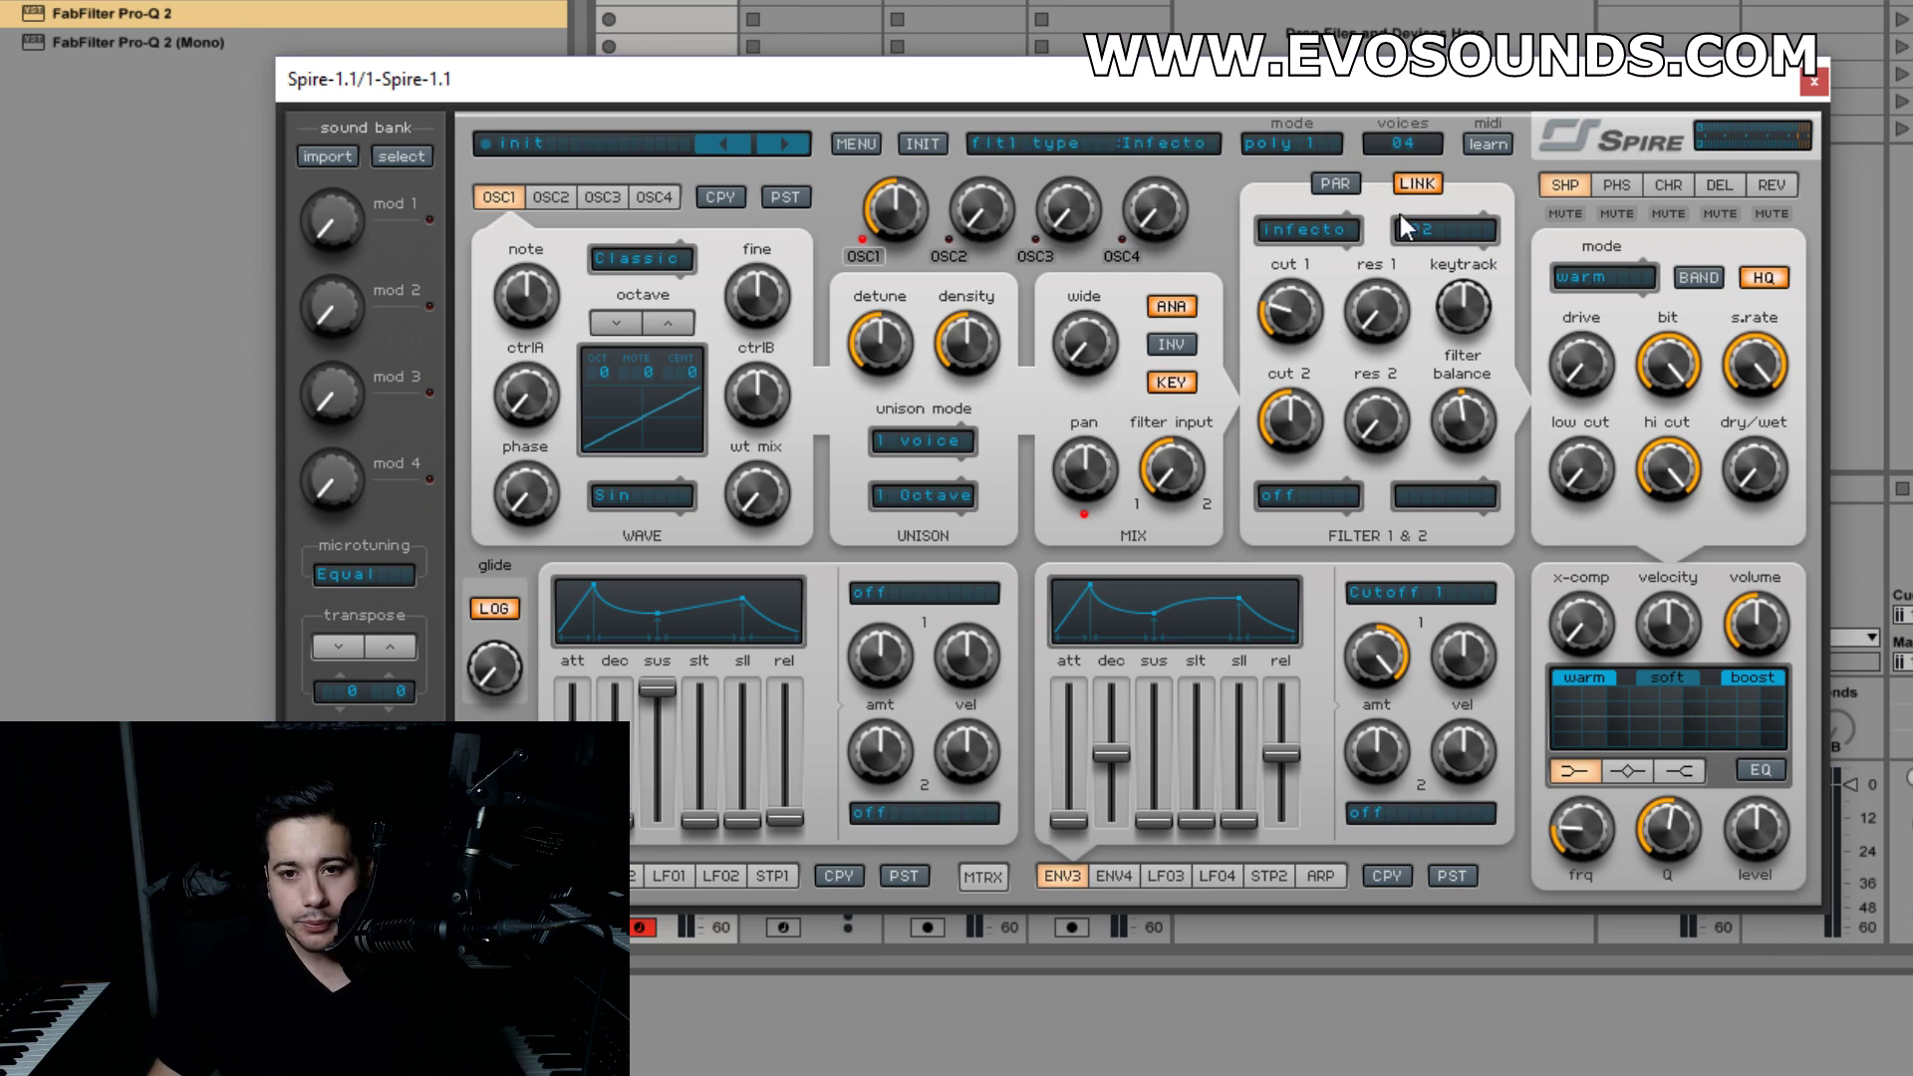
click(1435, 227)
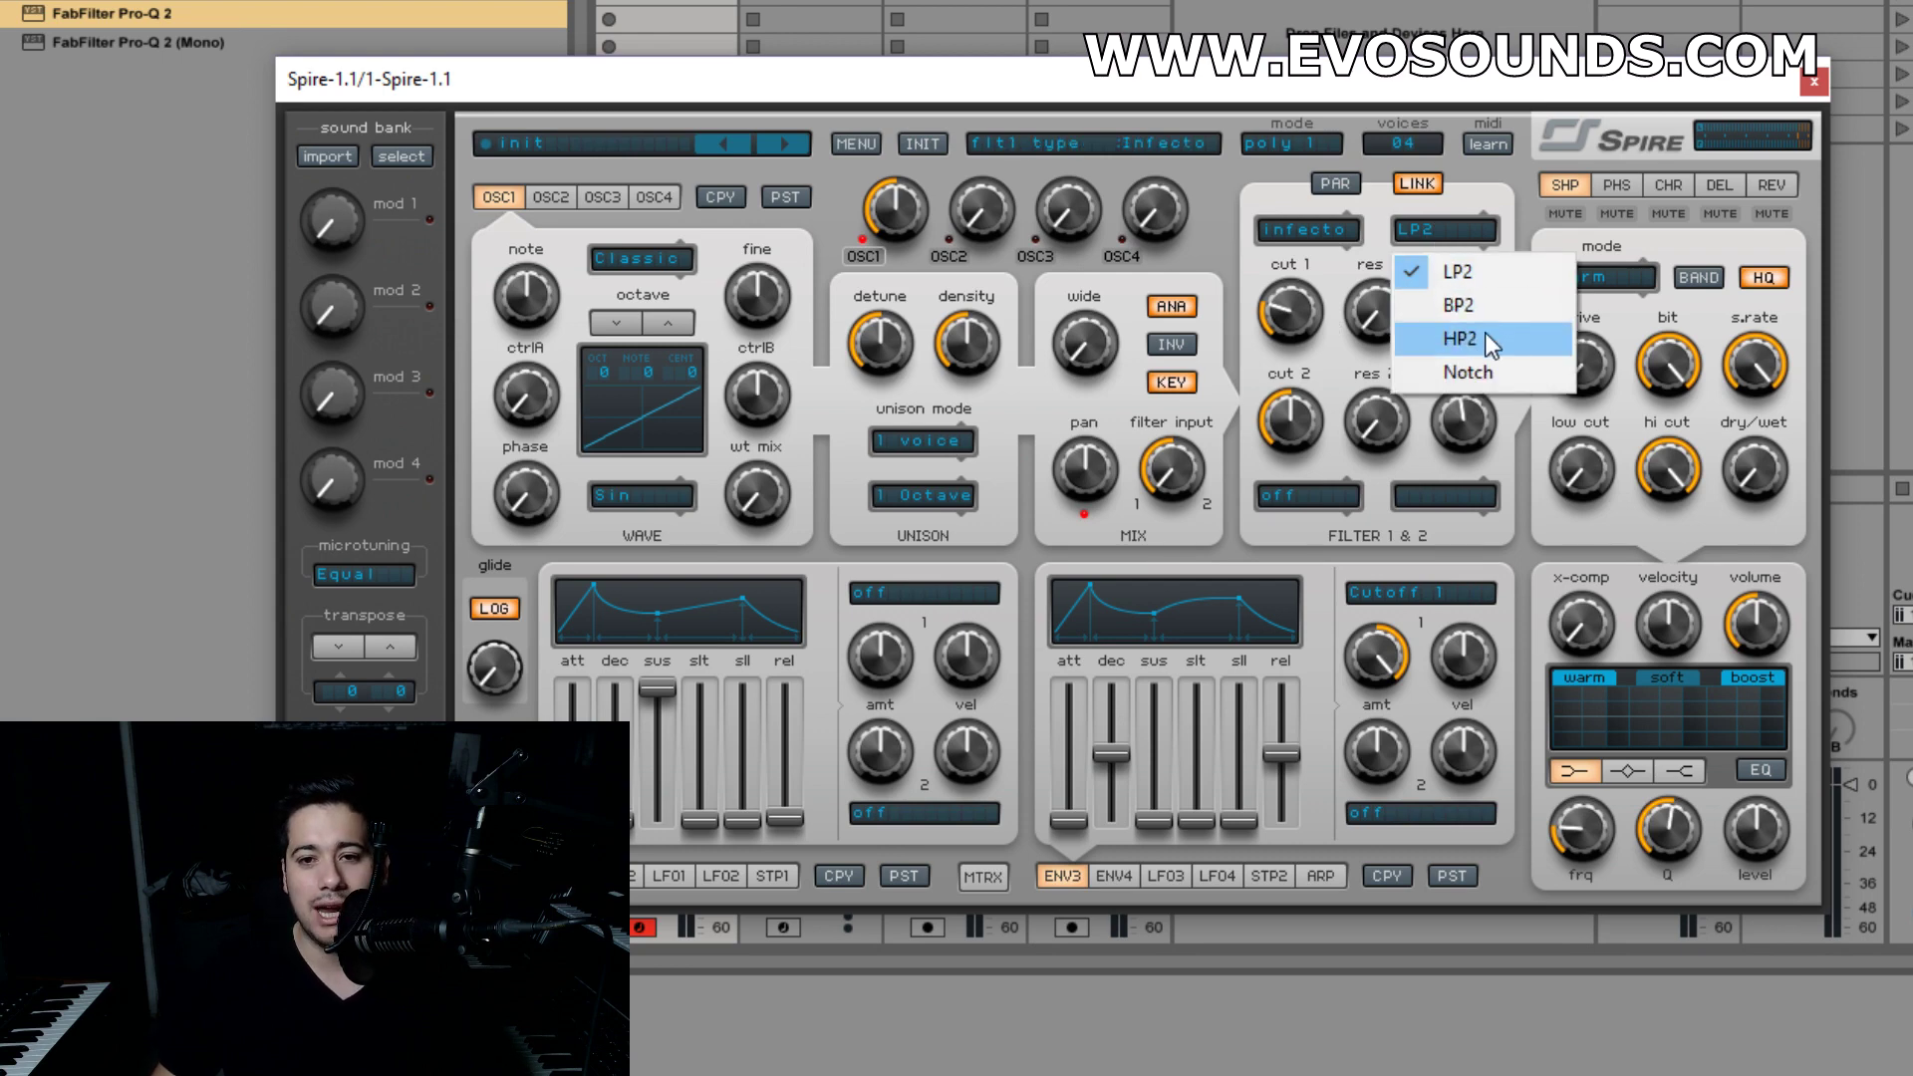
click(1468, 275)
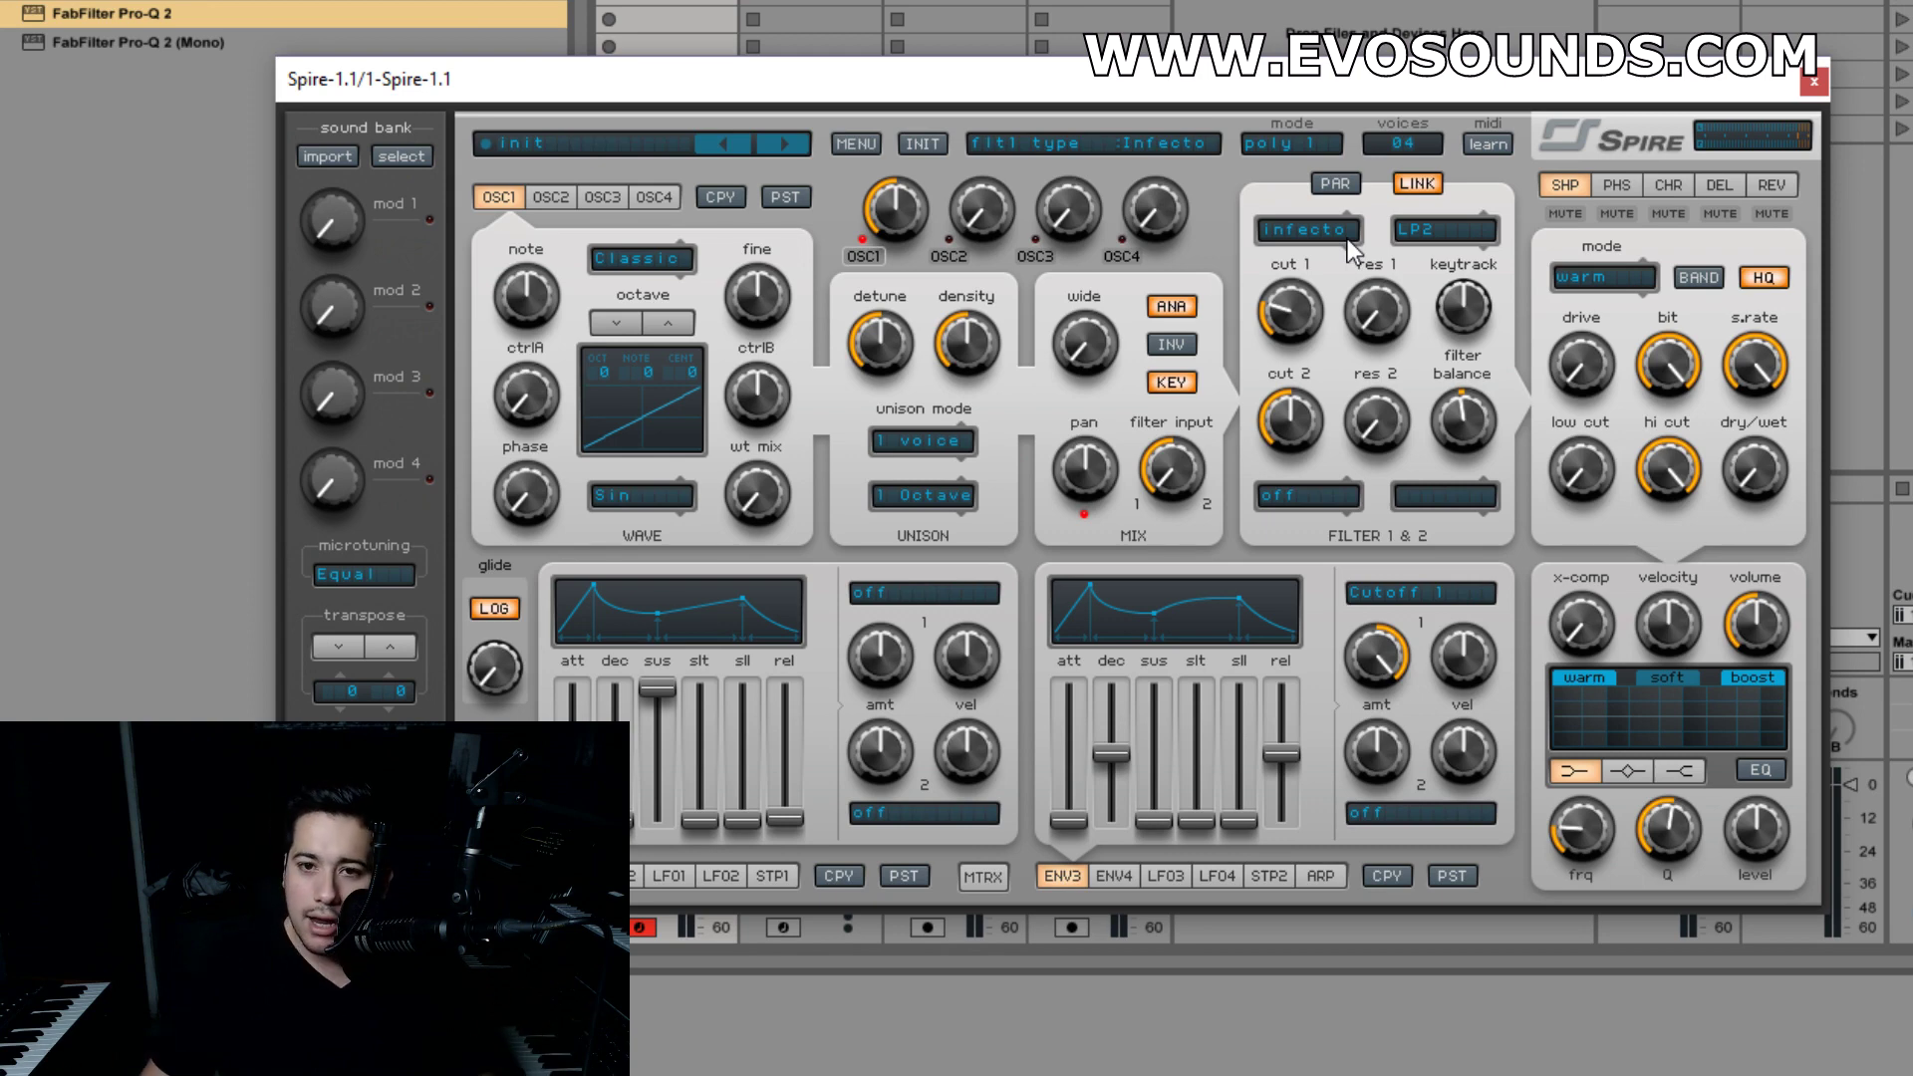
drag(1288, 321, 1317, 289)
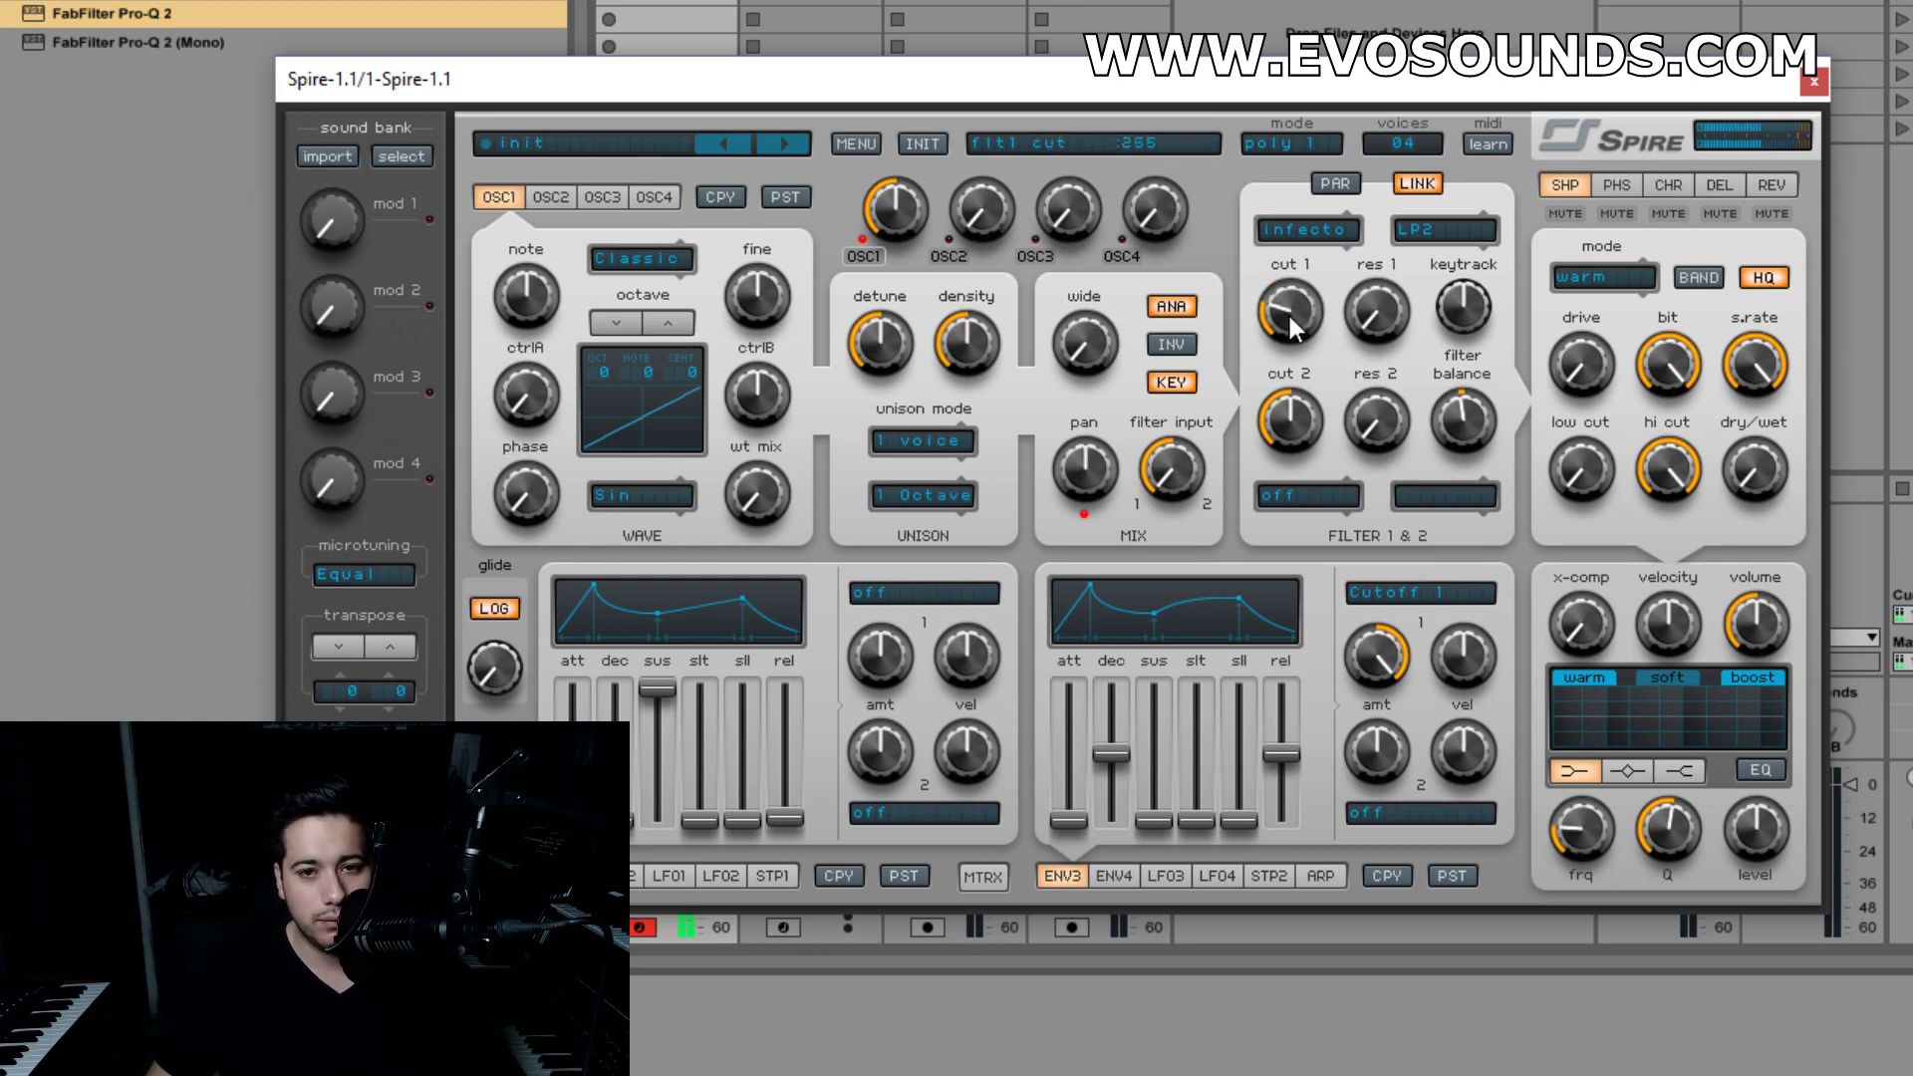
drag(1356, 309, 1385, 274)
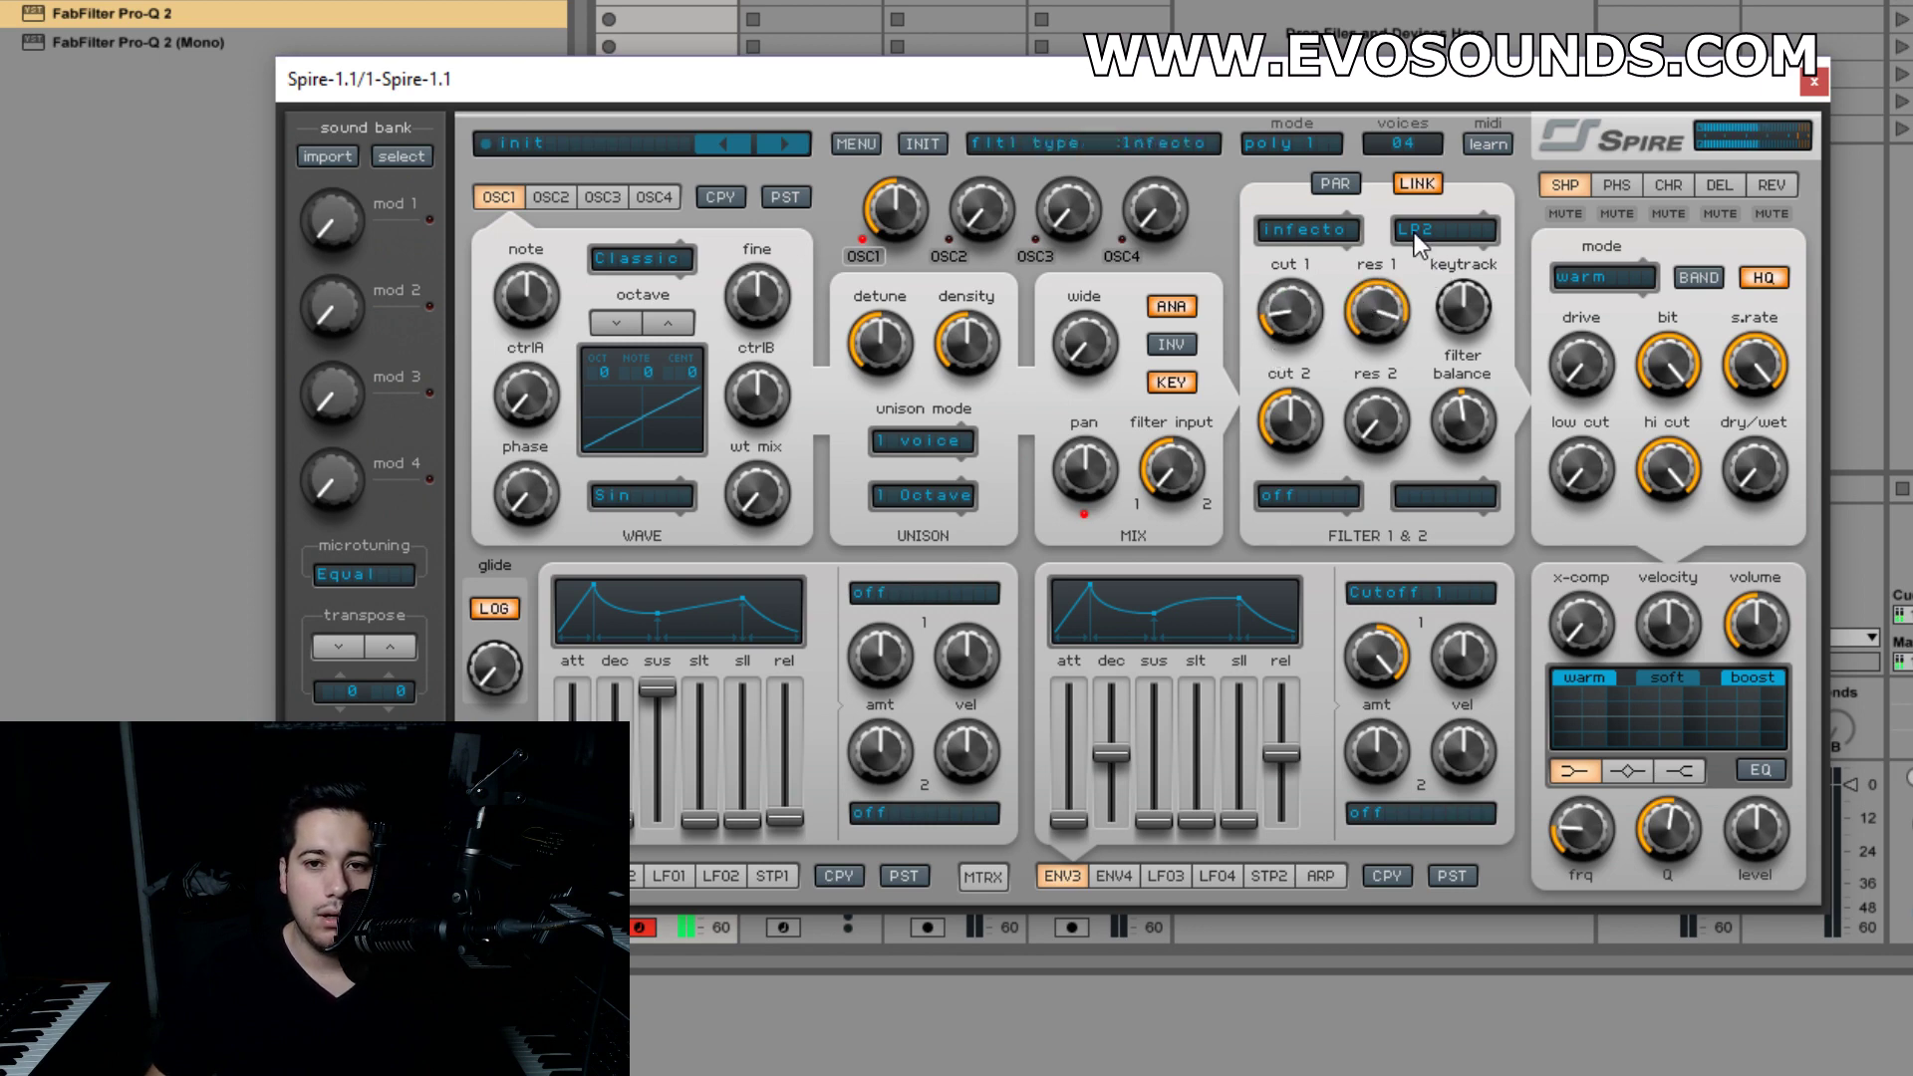
- Compare infecto's LP2 mode with the LP4 mode of perfecto, and return filter 1 to infecto
click(1415, 237)
click(1437, 267)
click(1340, 231)
click(1358, 303)
click(1419, 228)
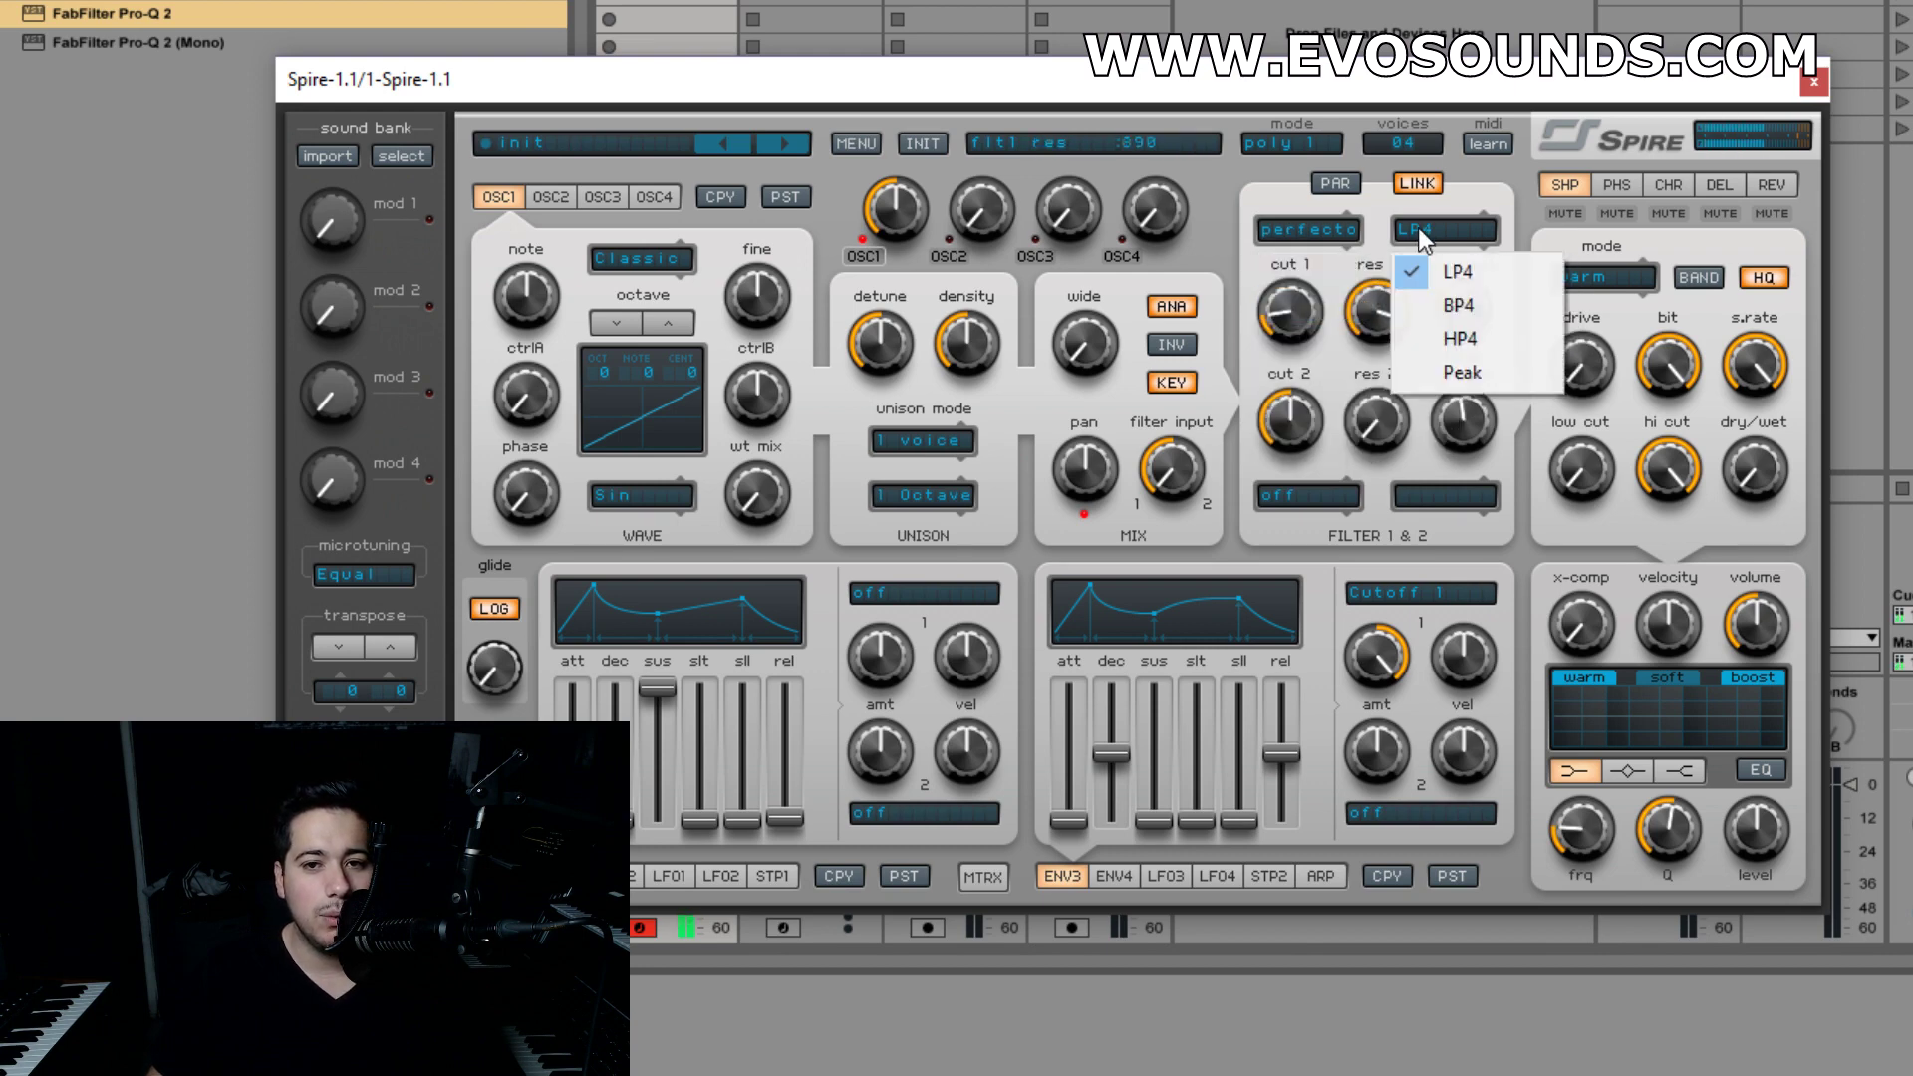
click(1295, 235)
click(1389, 362)
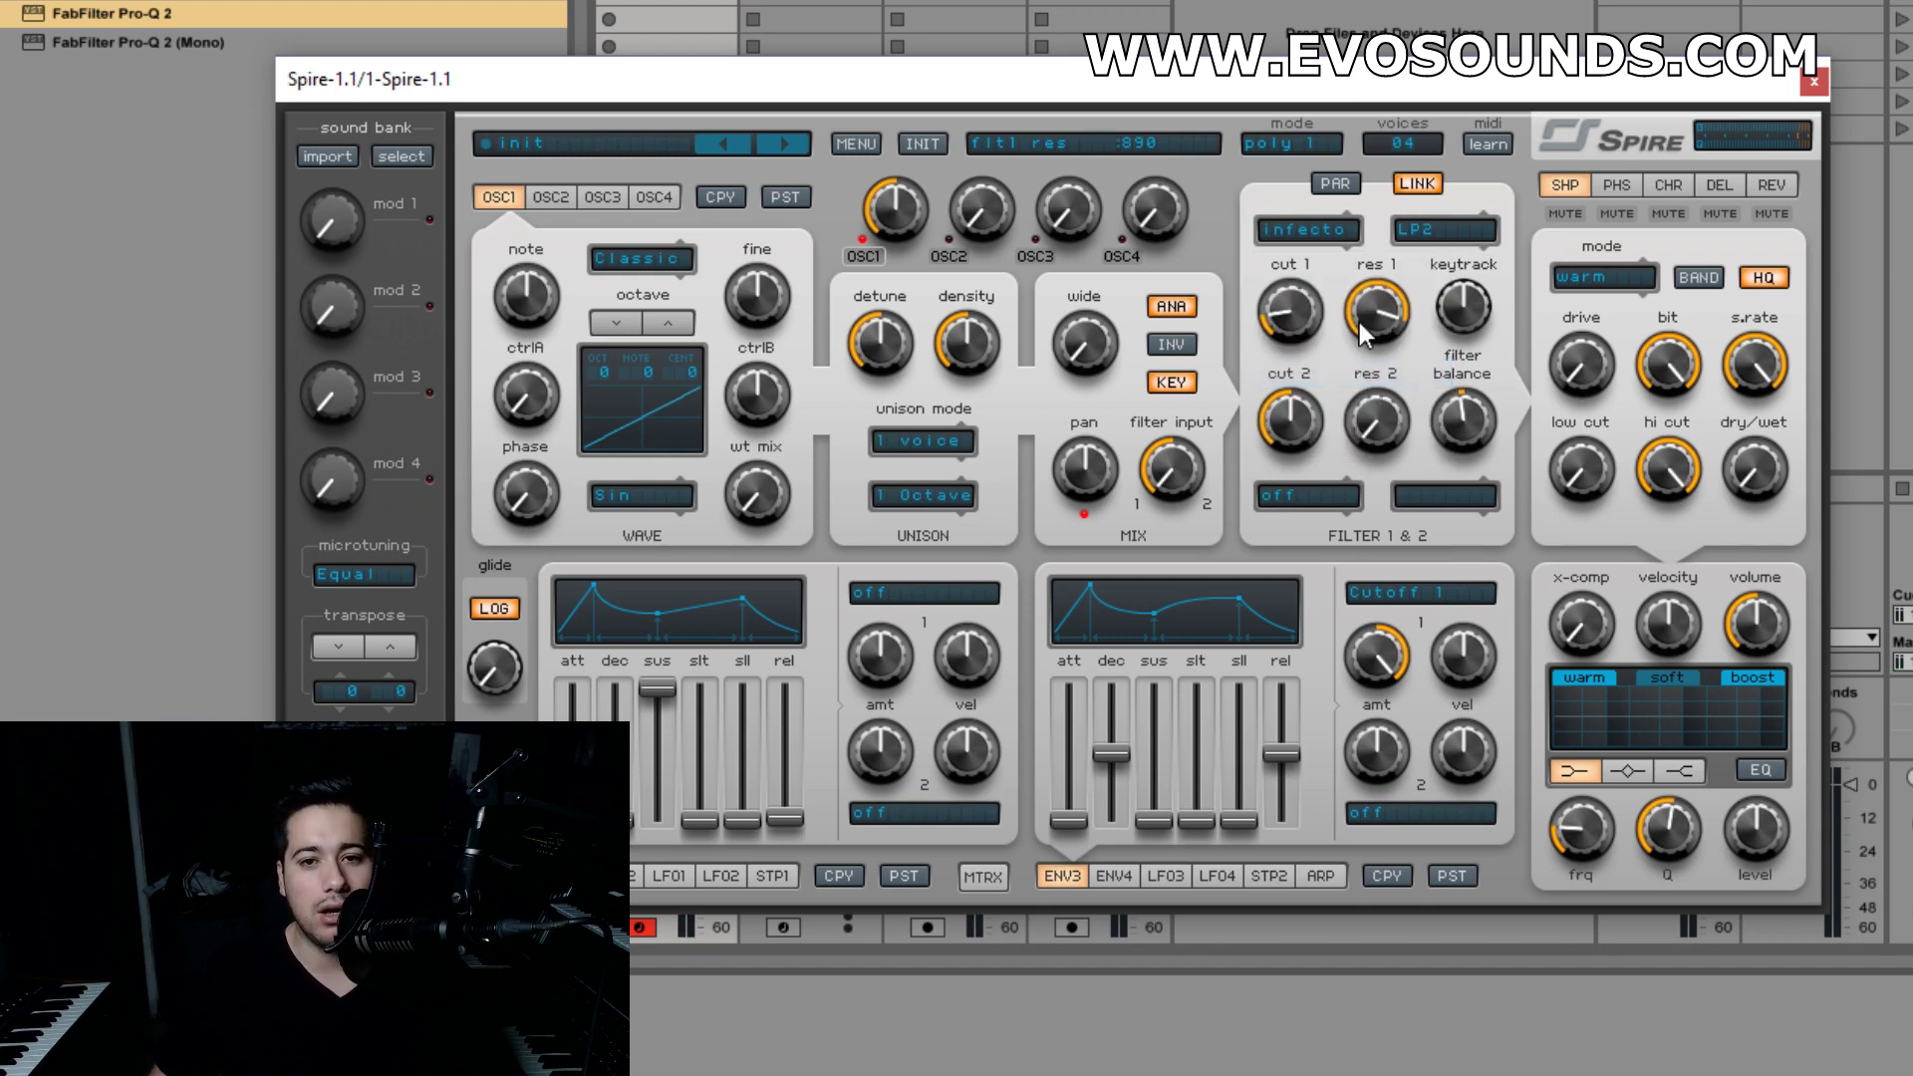
- Sweep filter 1's cutoff and resonance in infecto's BP2 mode, and then repeat the sweep in HP2 mode
click(1424, 237)
click(1481, 308)
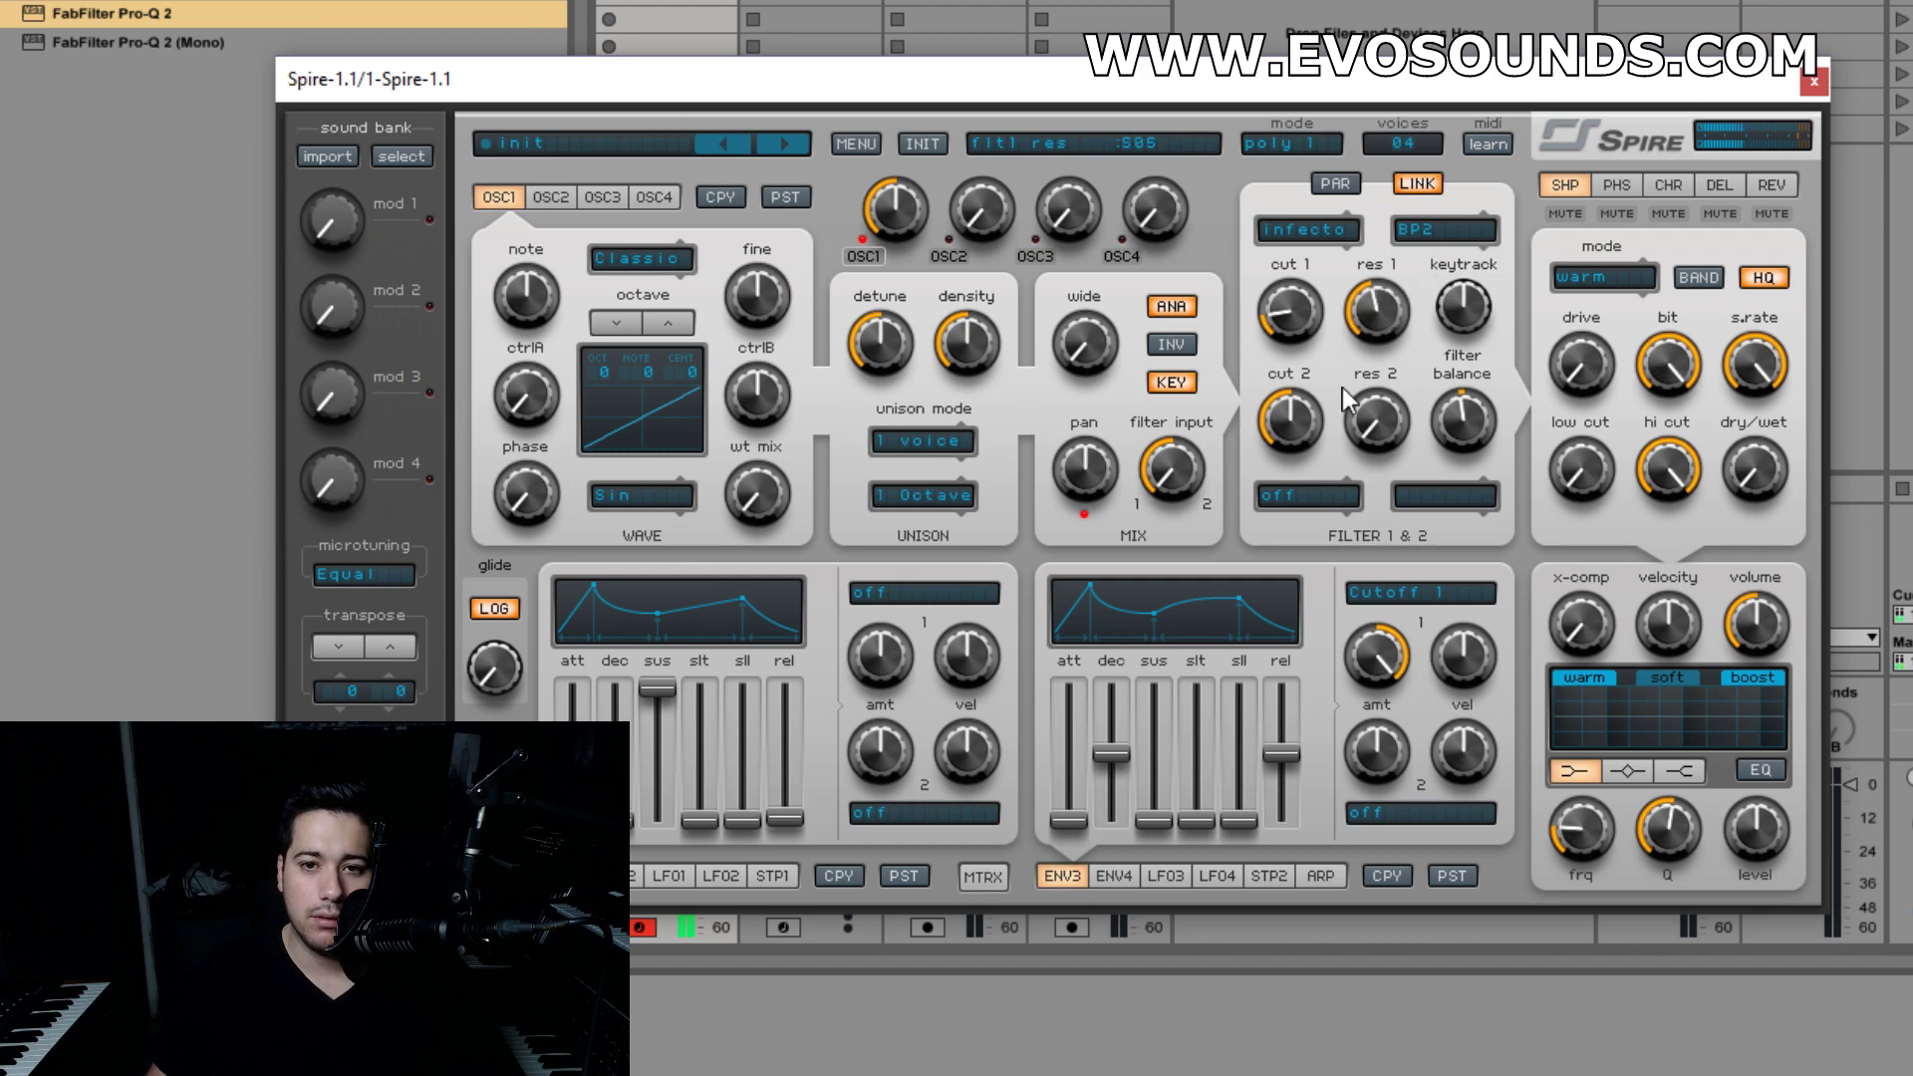
drag(1307, 319, 1335, 259)
click(1441, 227)
click(1469, 342)
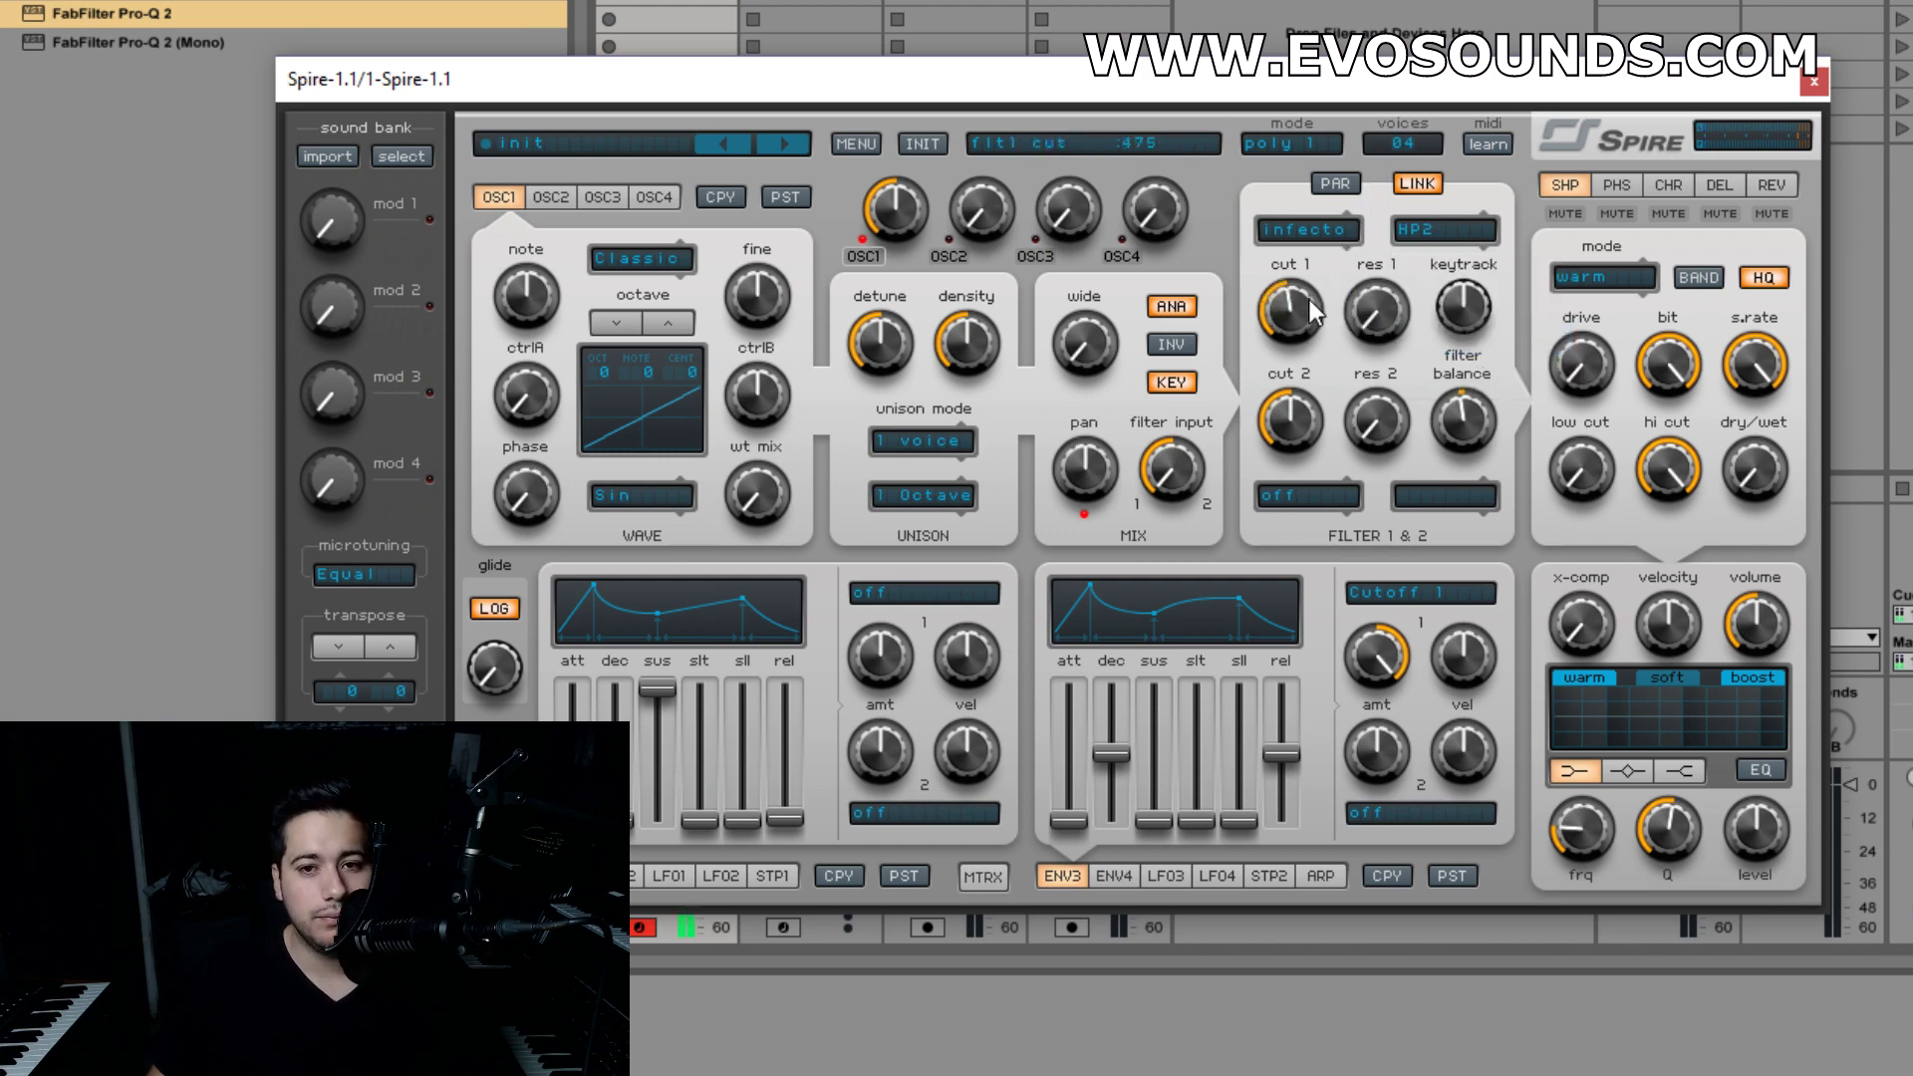
- Set filter 1's mode to Notch and sweep its cutoff and resonance
click(1440, 229)
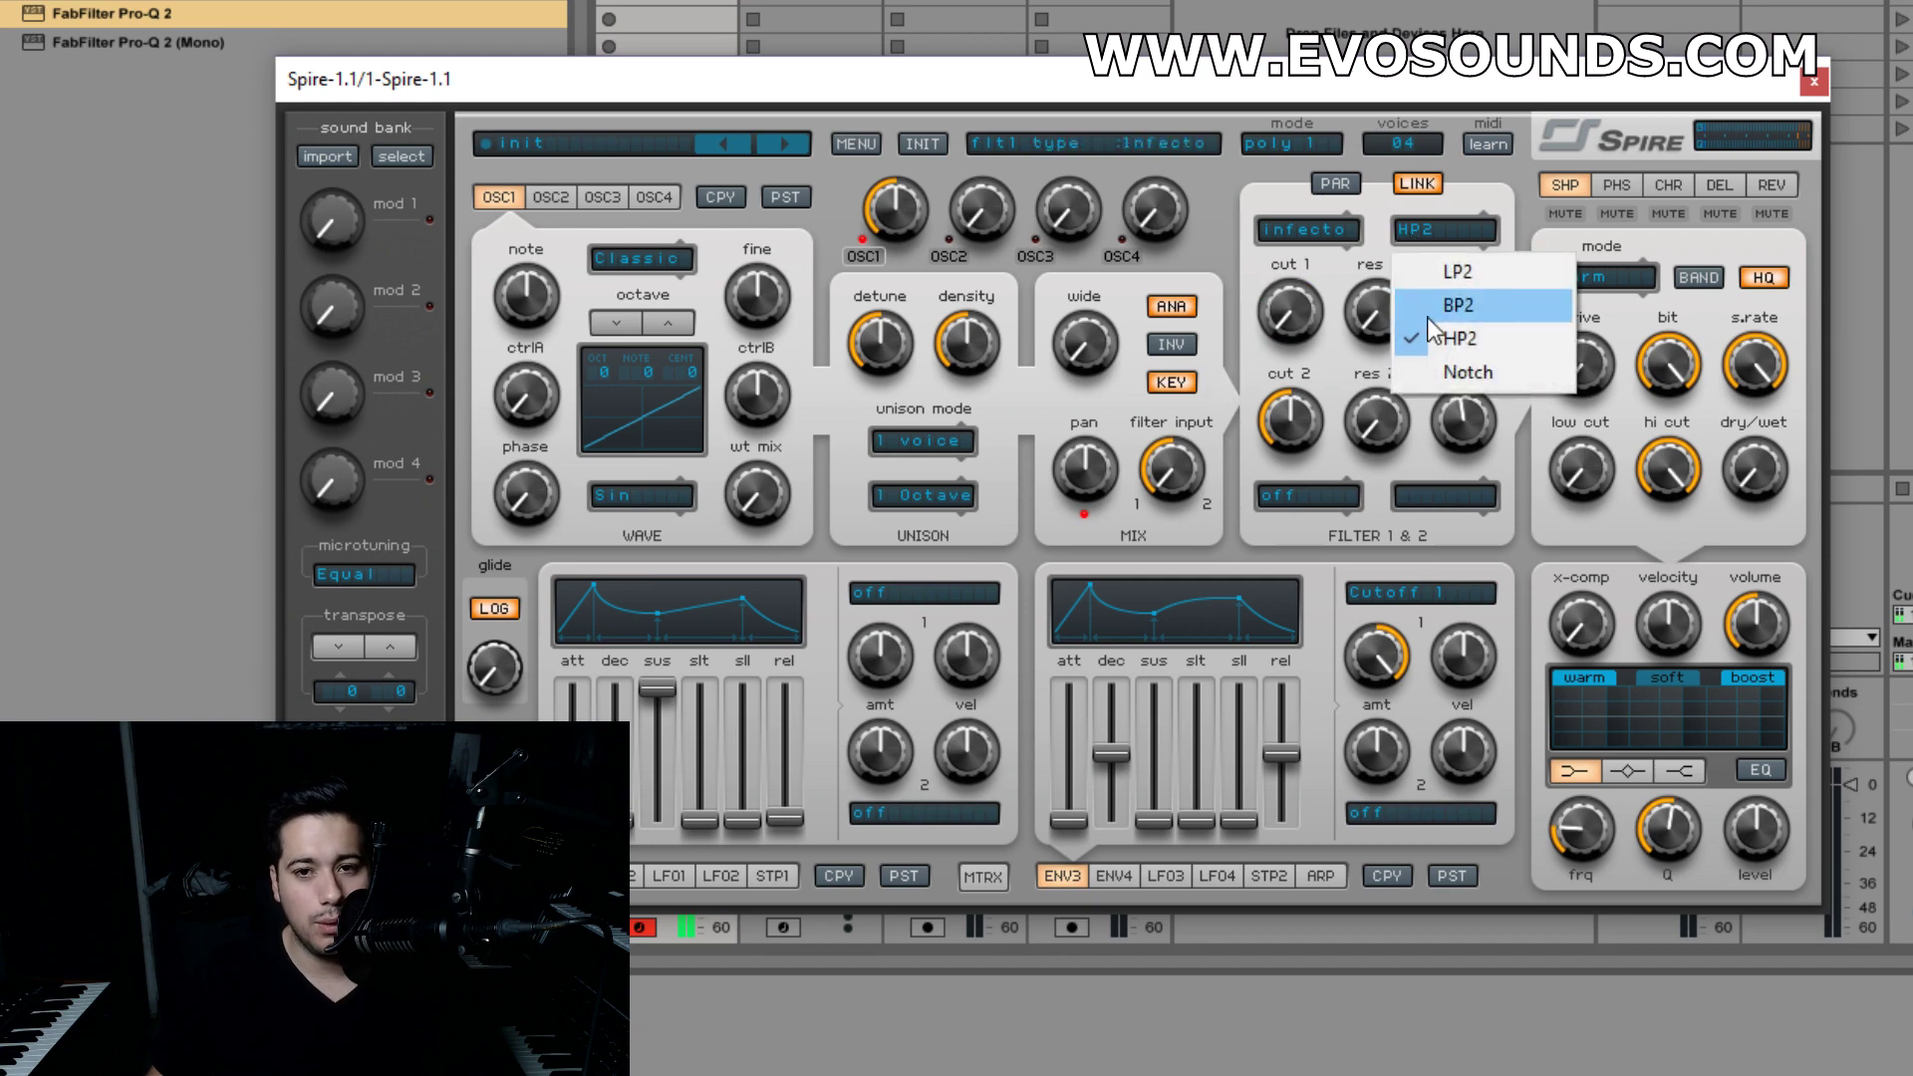
click(1461, 375)
drag(1295, 299, 1301, 271)
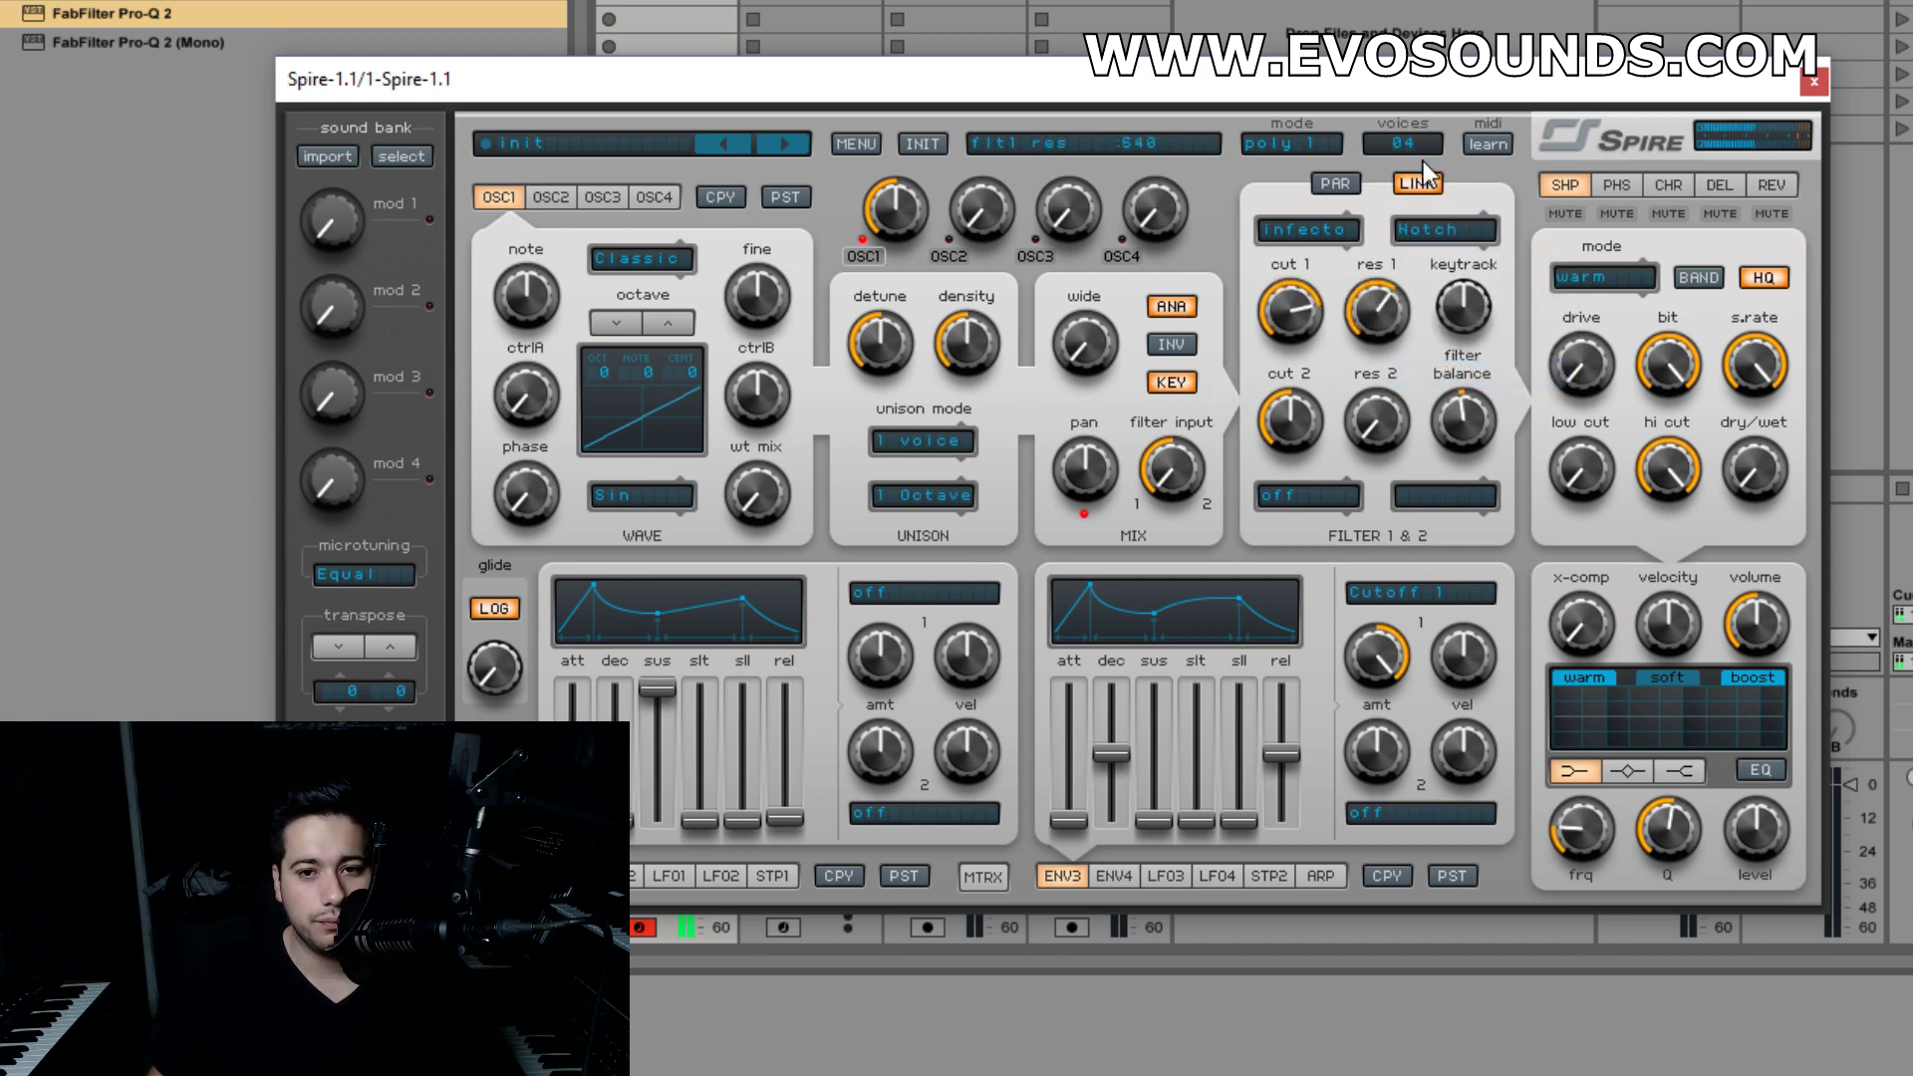
drag(1373, 303, 1336, 413)
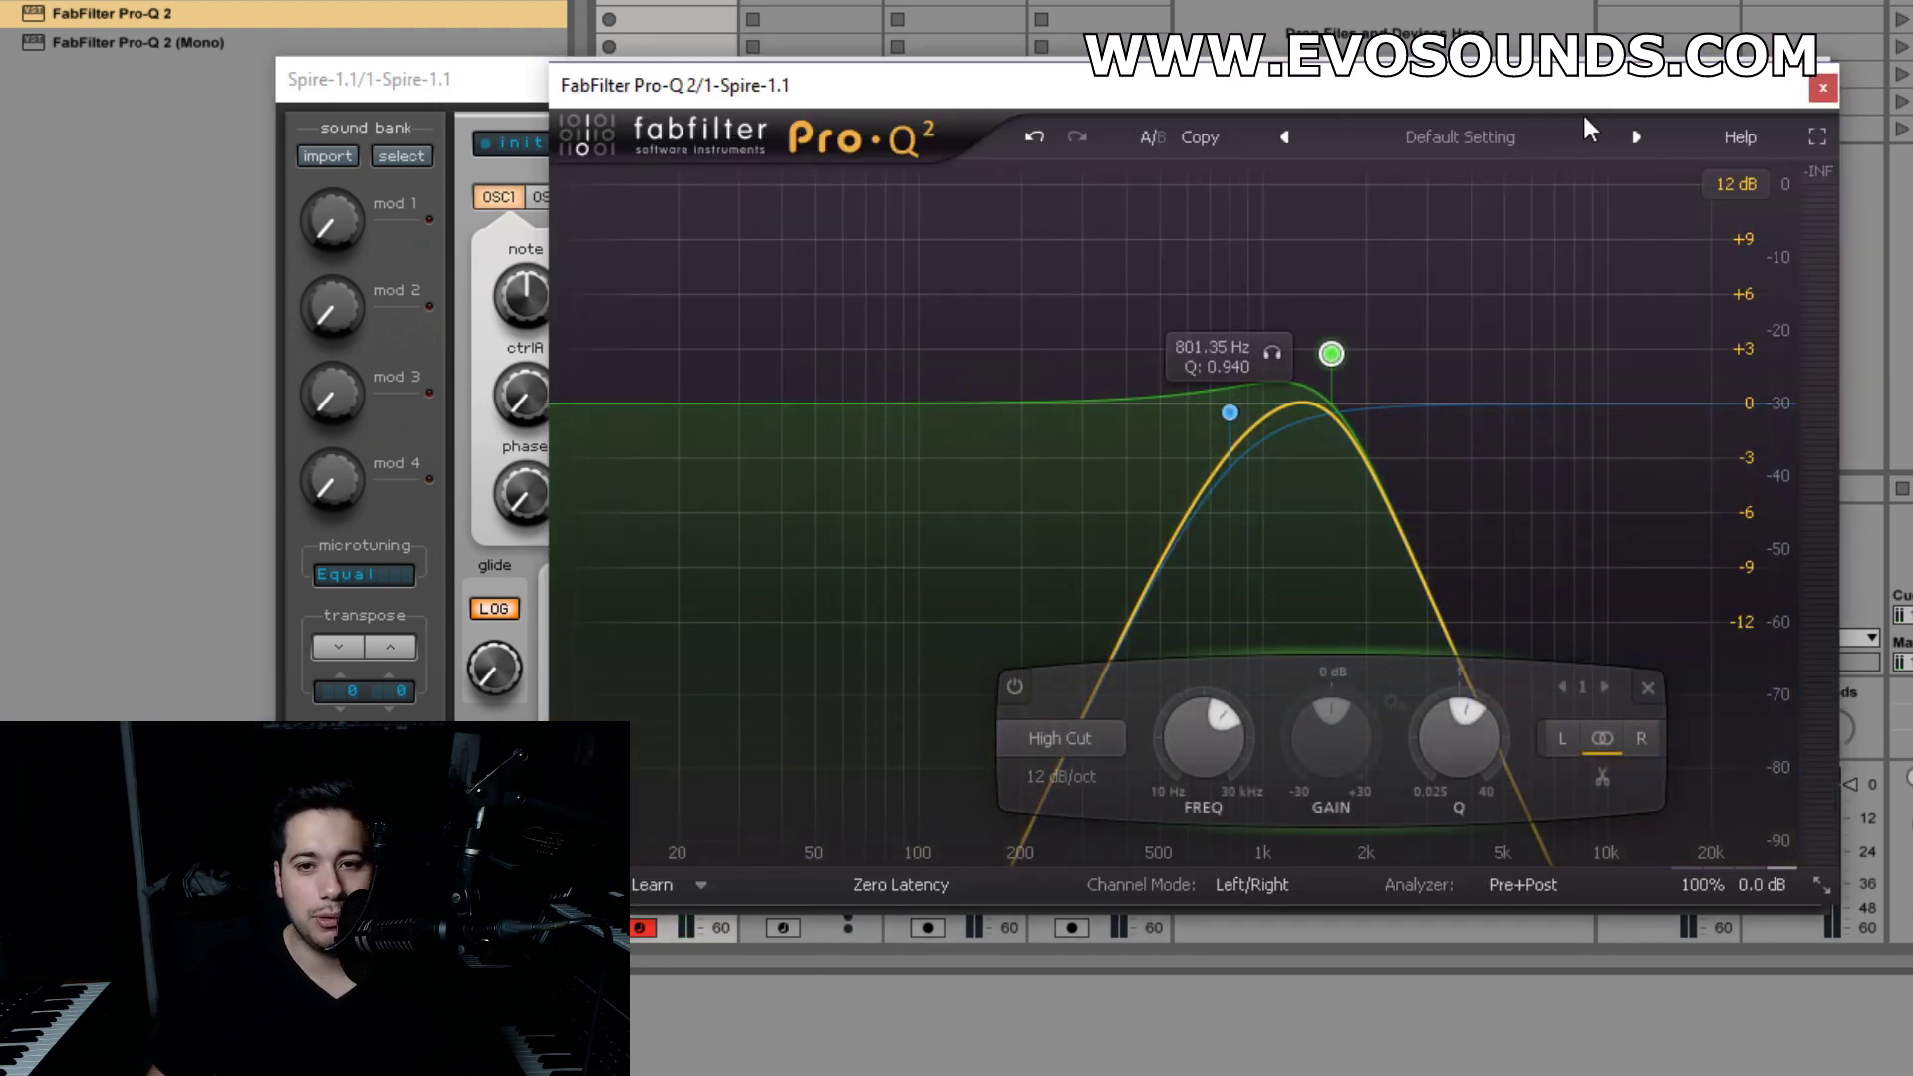
- In FabFilter Pro-Q 2, reload Default Setting, create a bell cut of about -17.33 dB at 668 Hz, adjust its Q, and close the plugin
click(1579, 138)
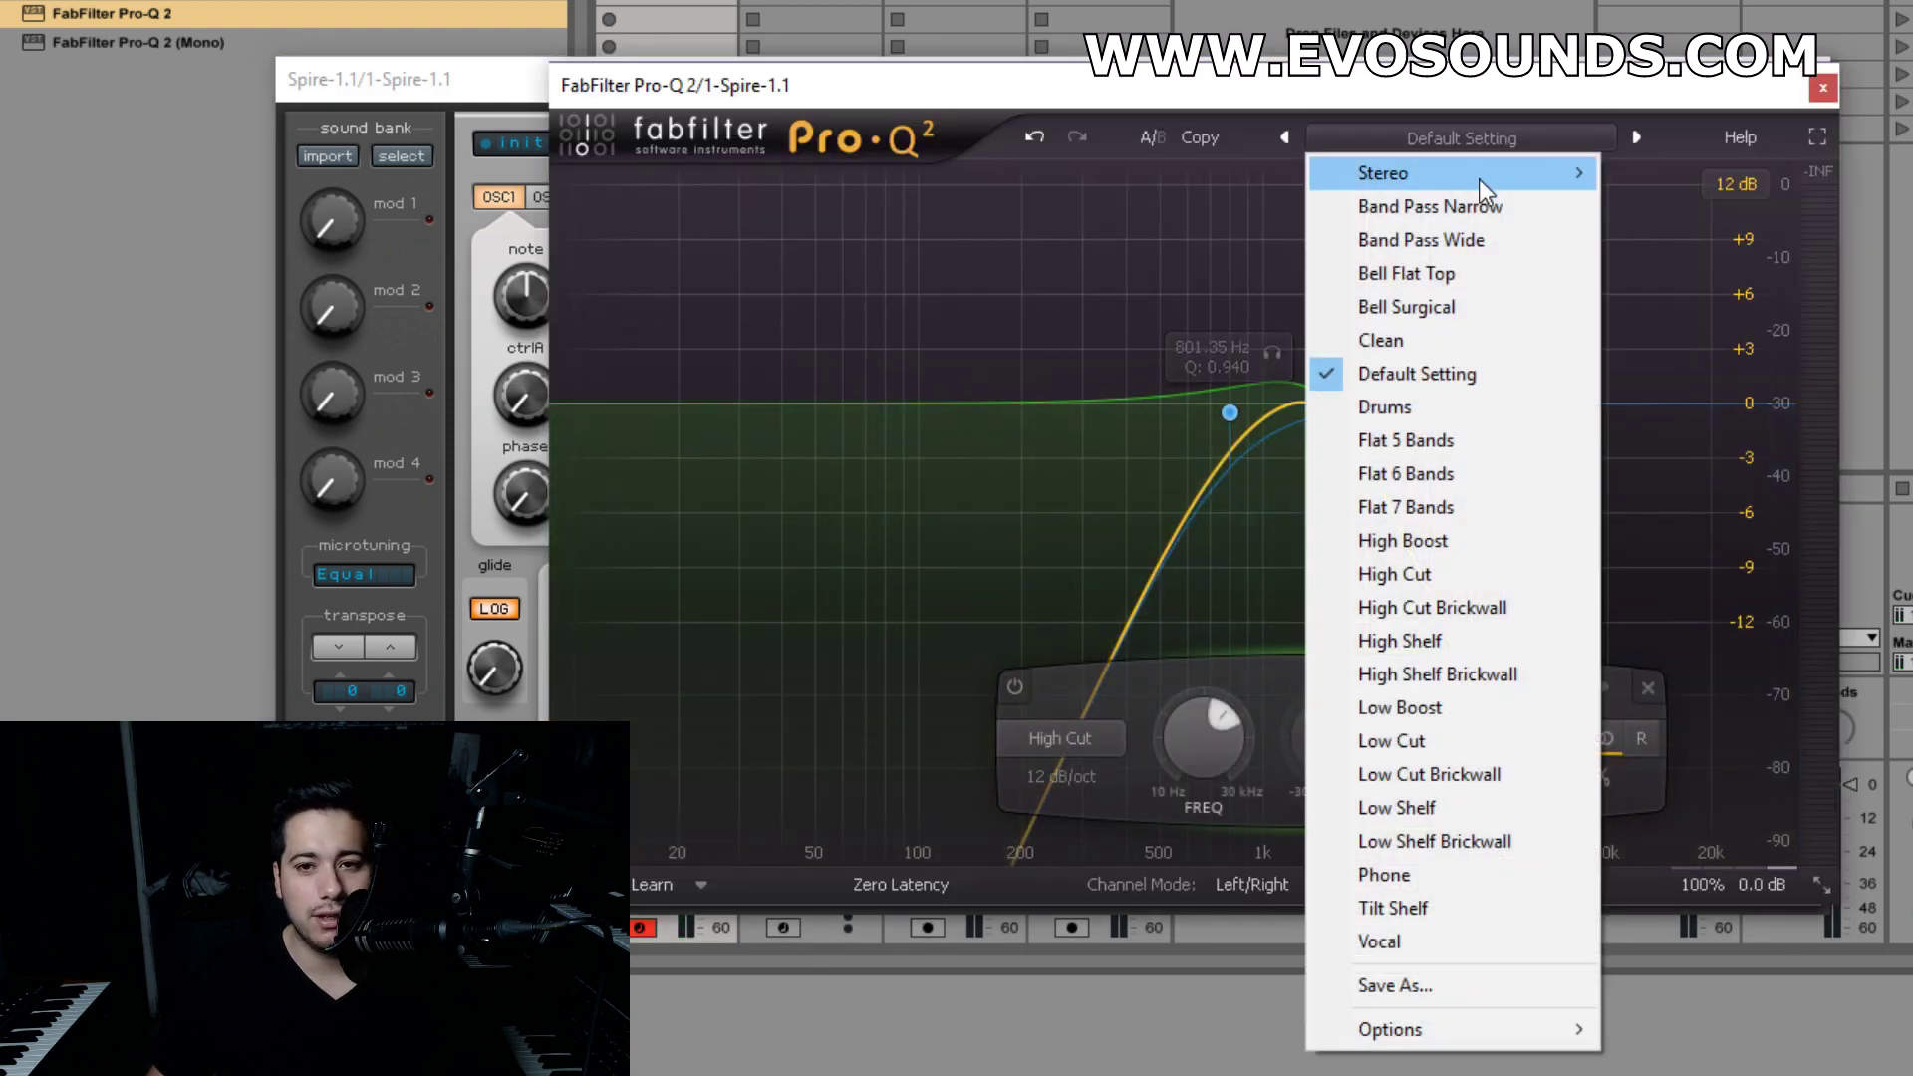
click(1310, 377)
drag(1219, 406, 1202, 529)
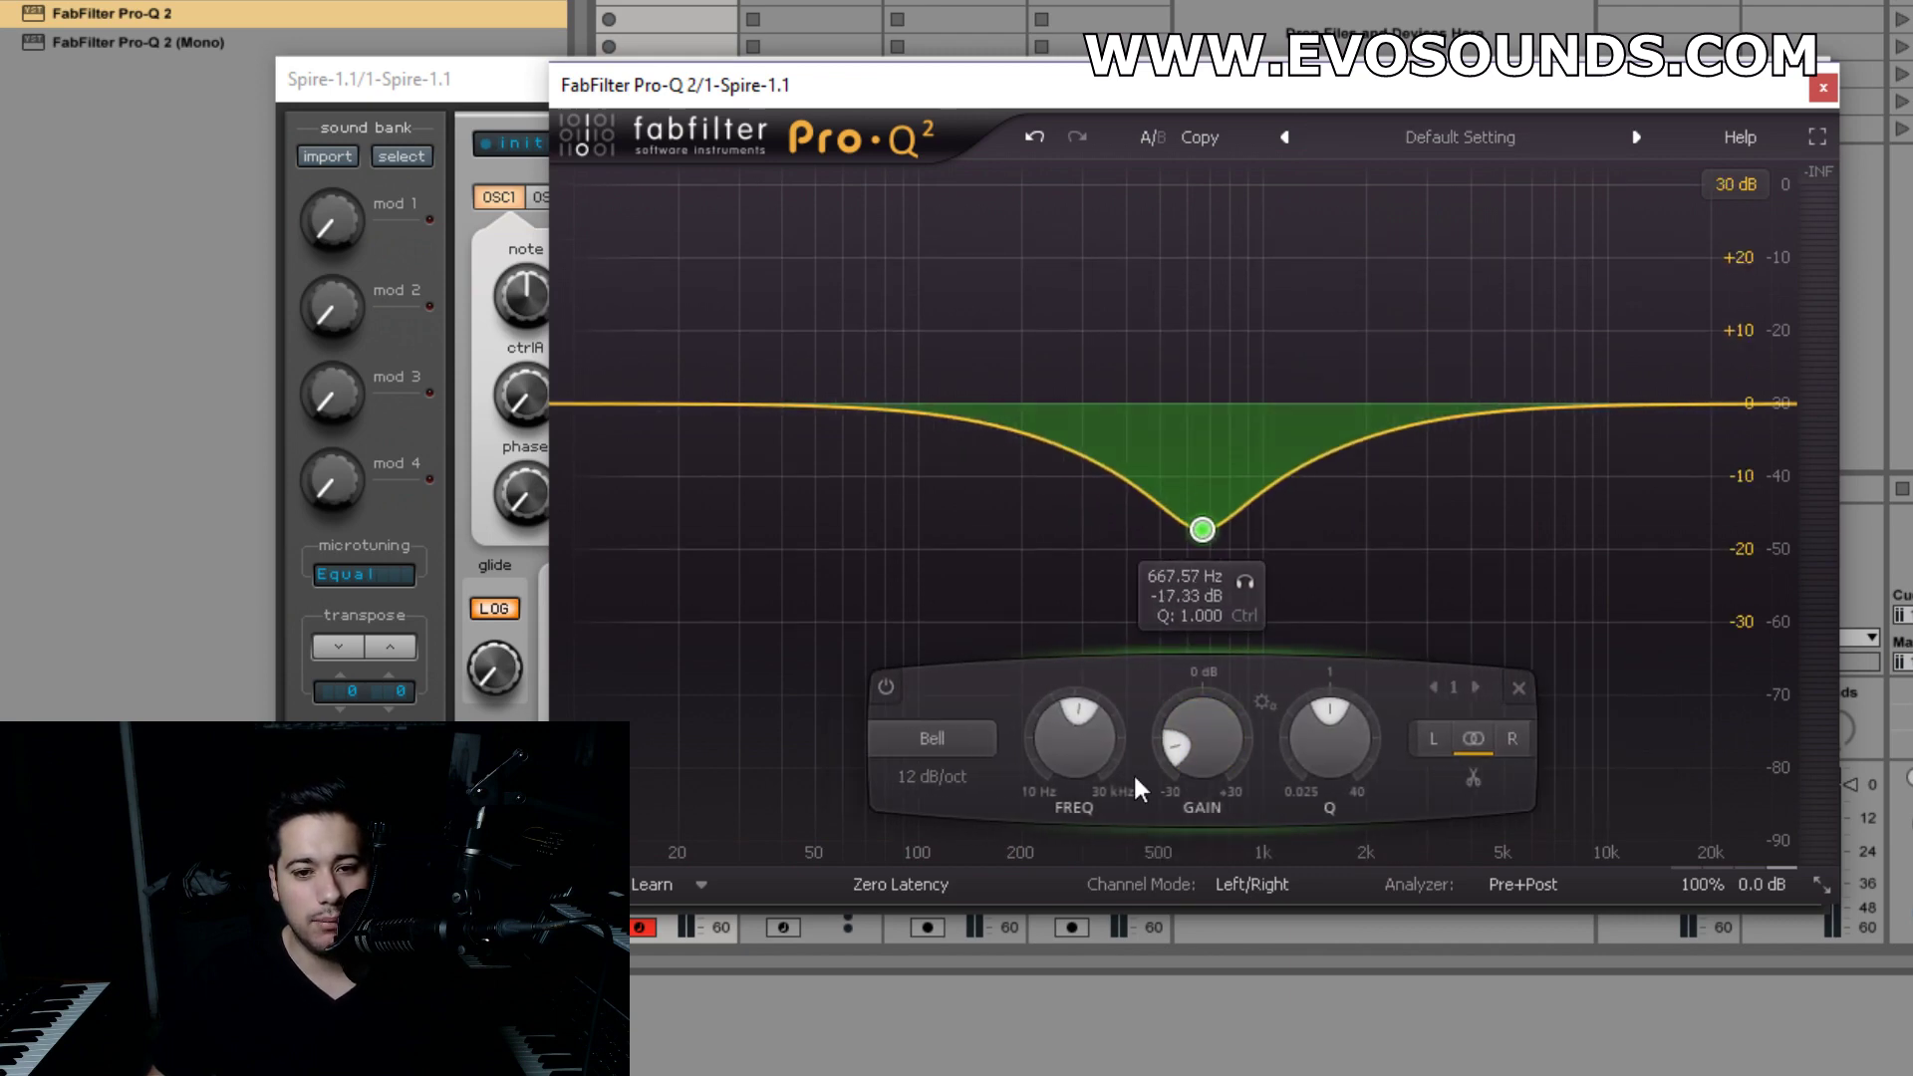
drag(1330, 741, 1217, 658)
click(1822, 86)
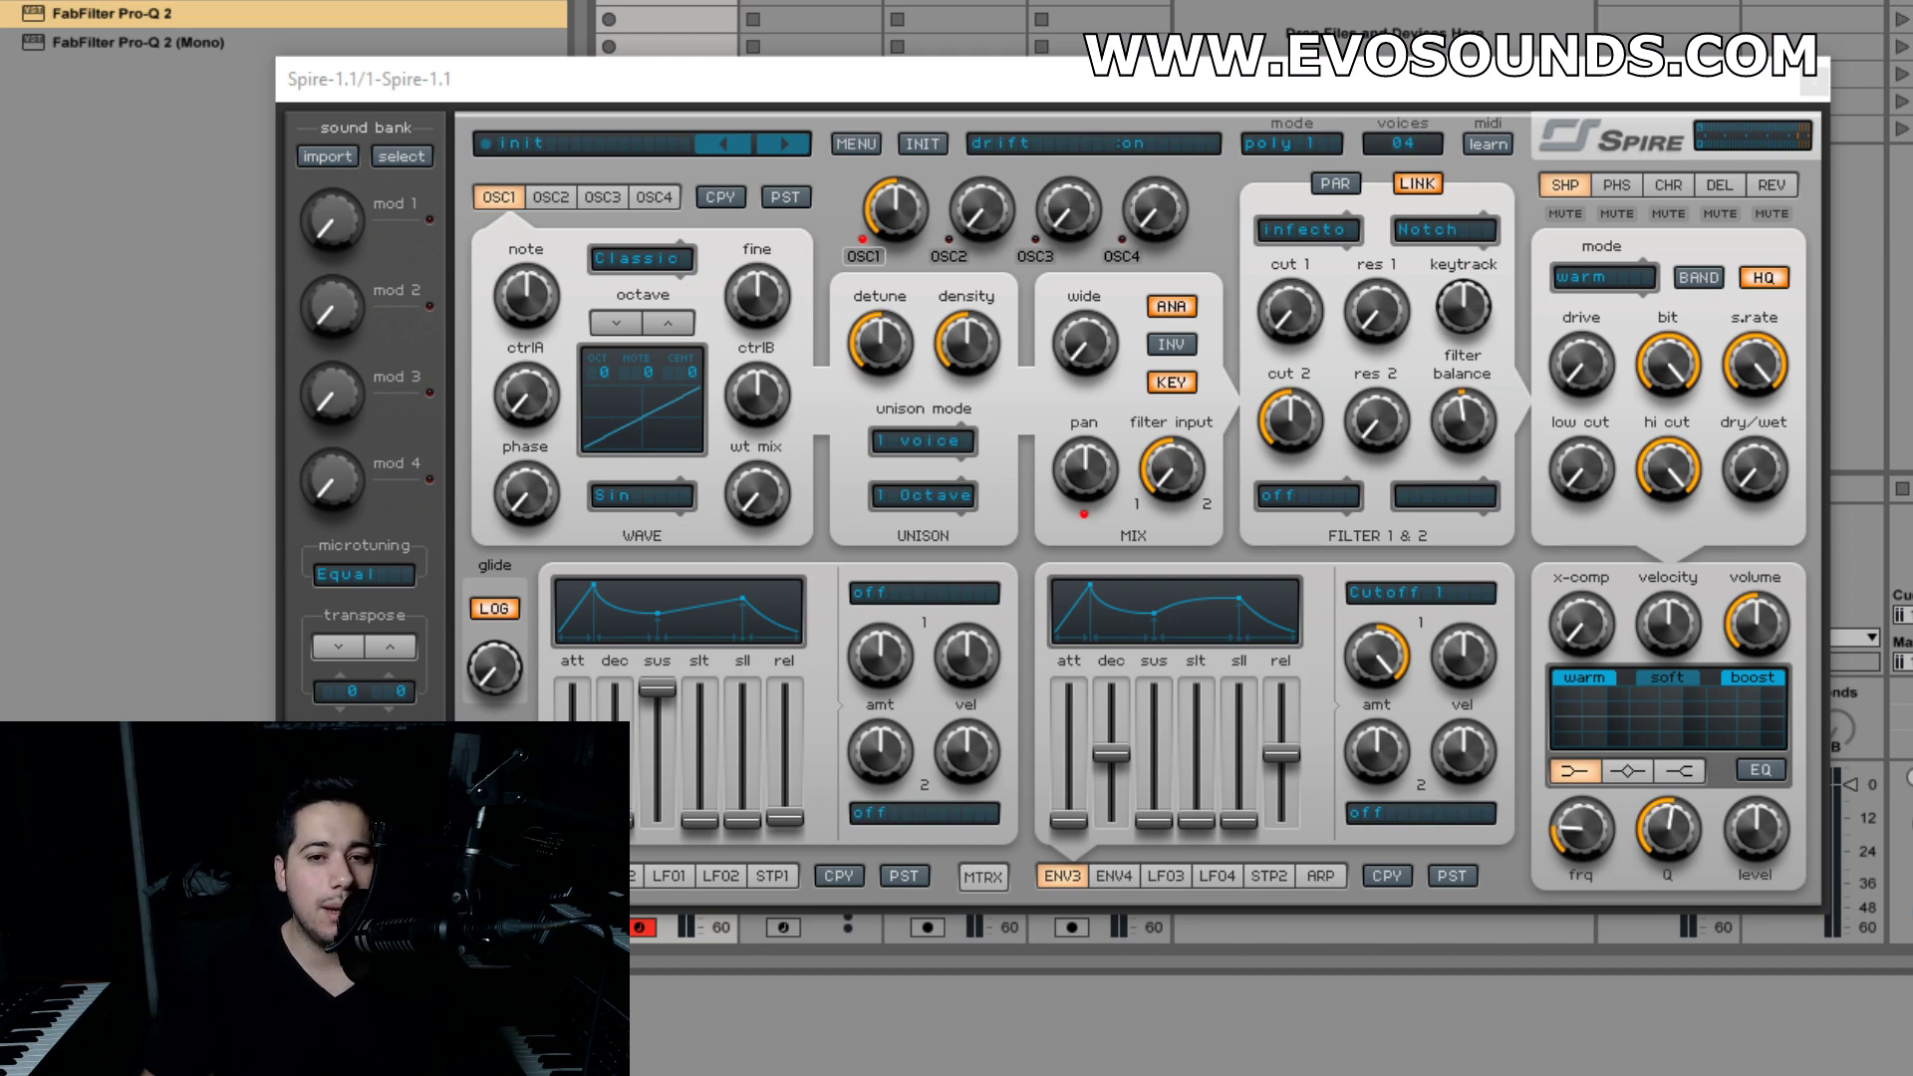
- Set filter 1's type to scorpio and show its list of available modes
click(1303, 229)
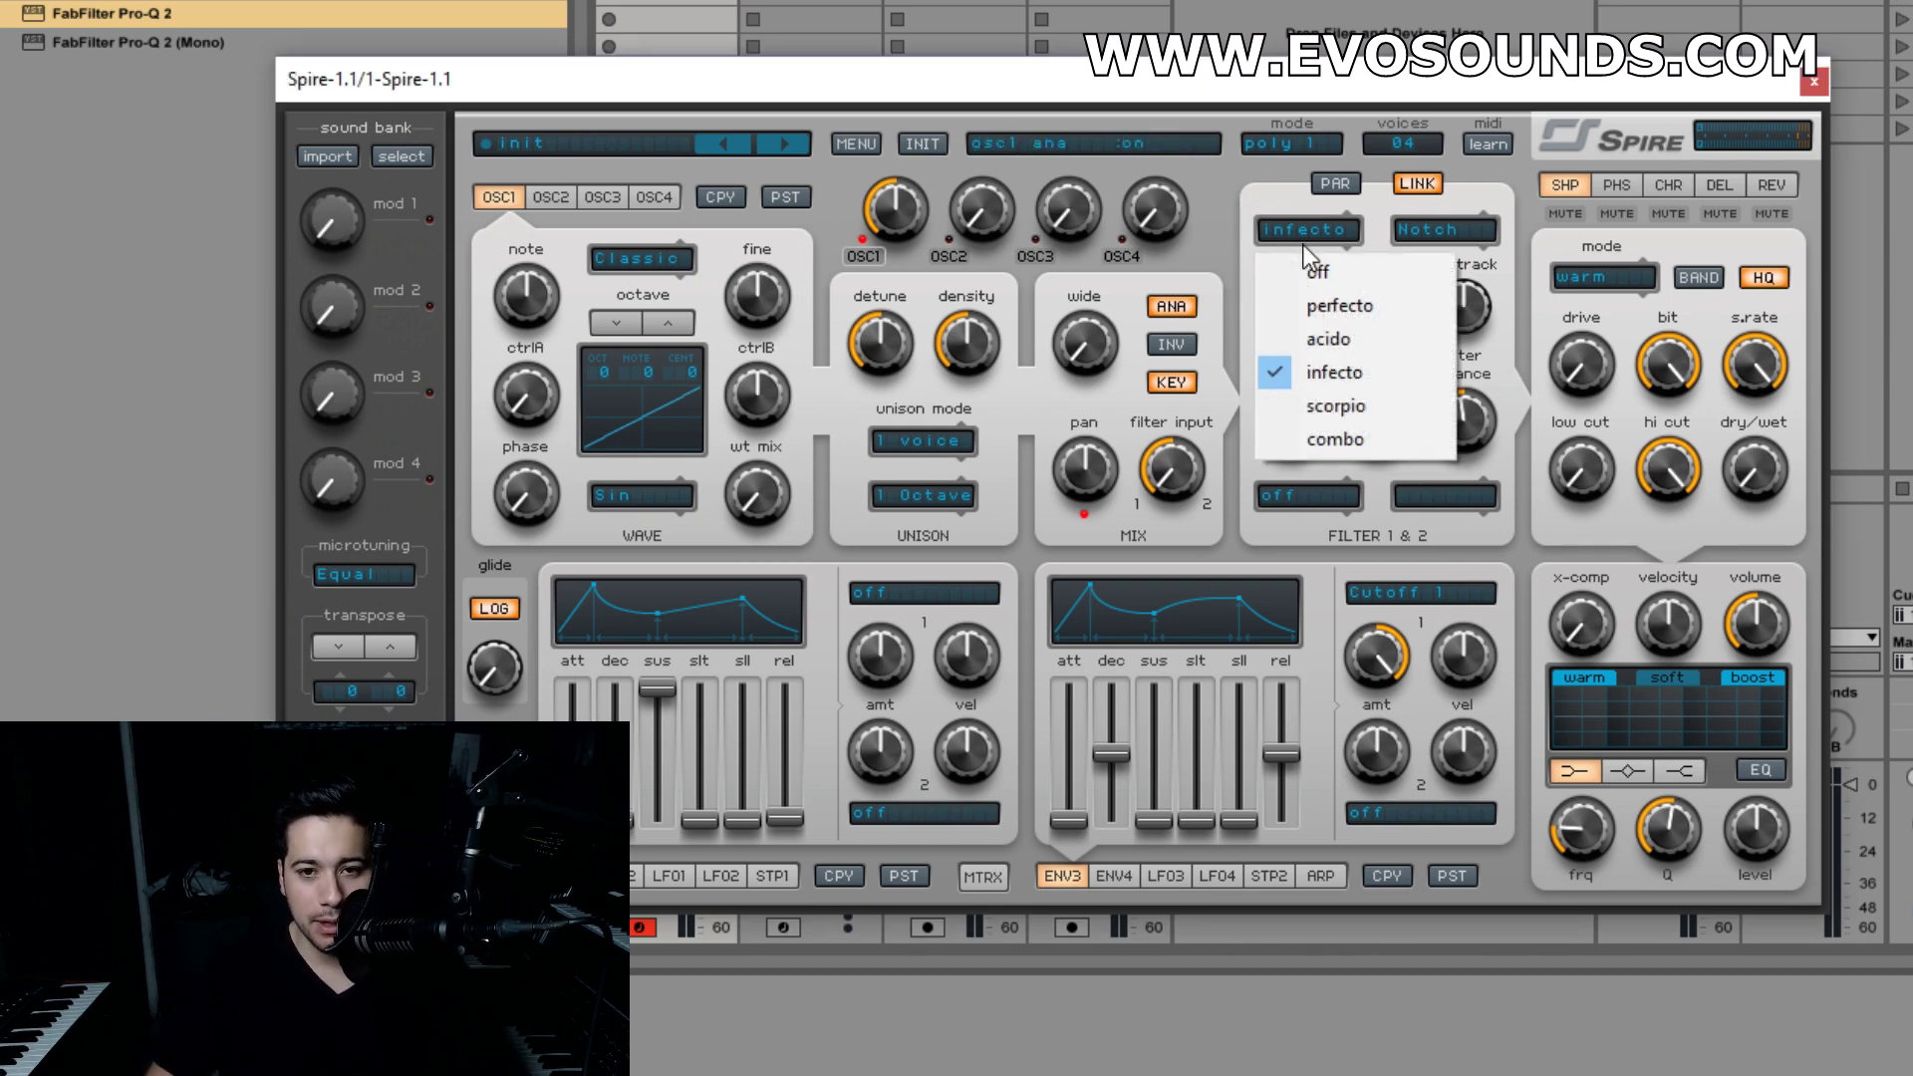
click(1385, 411)
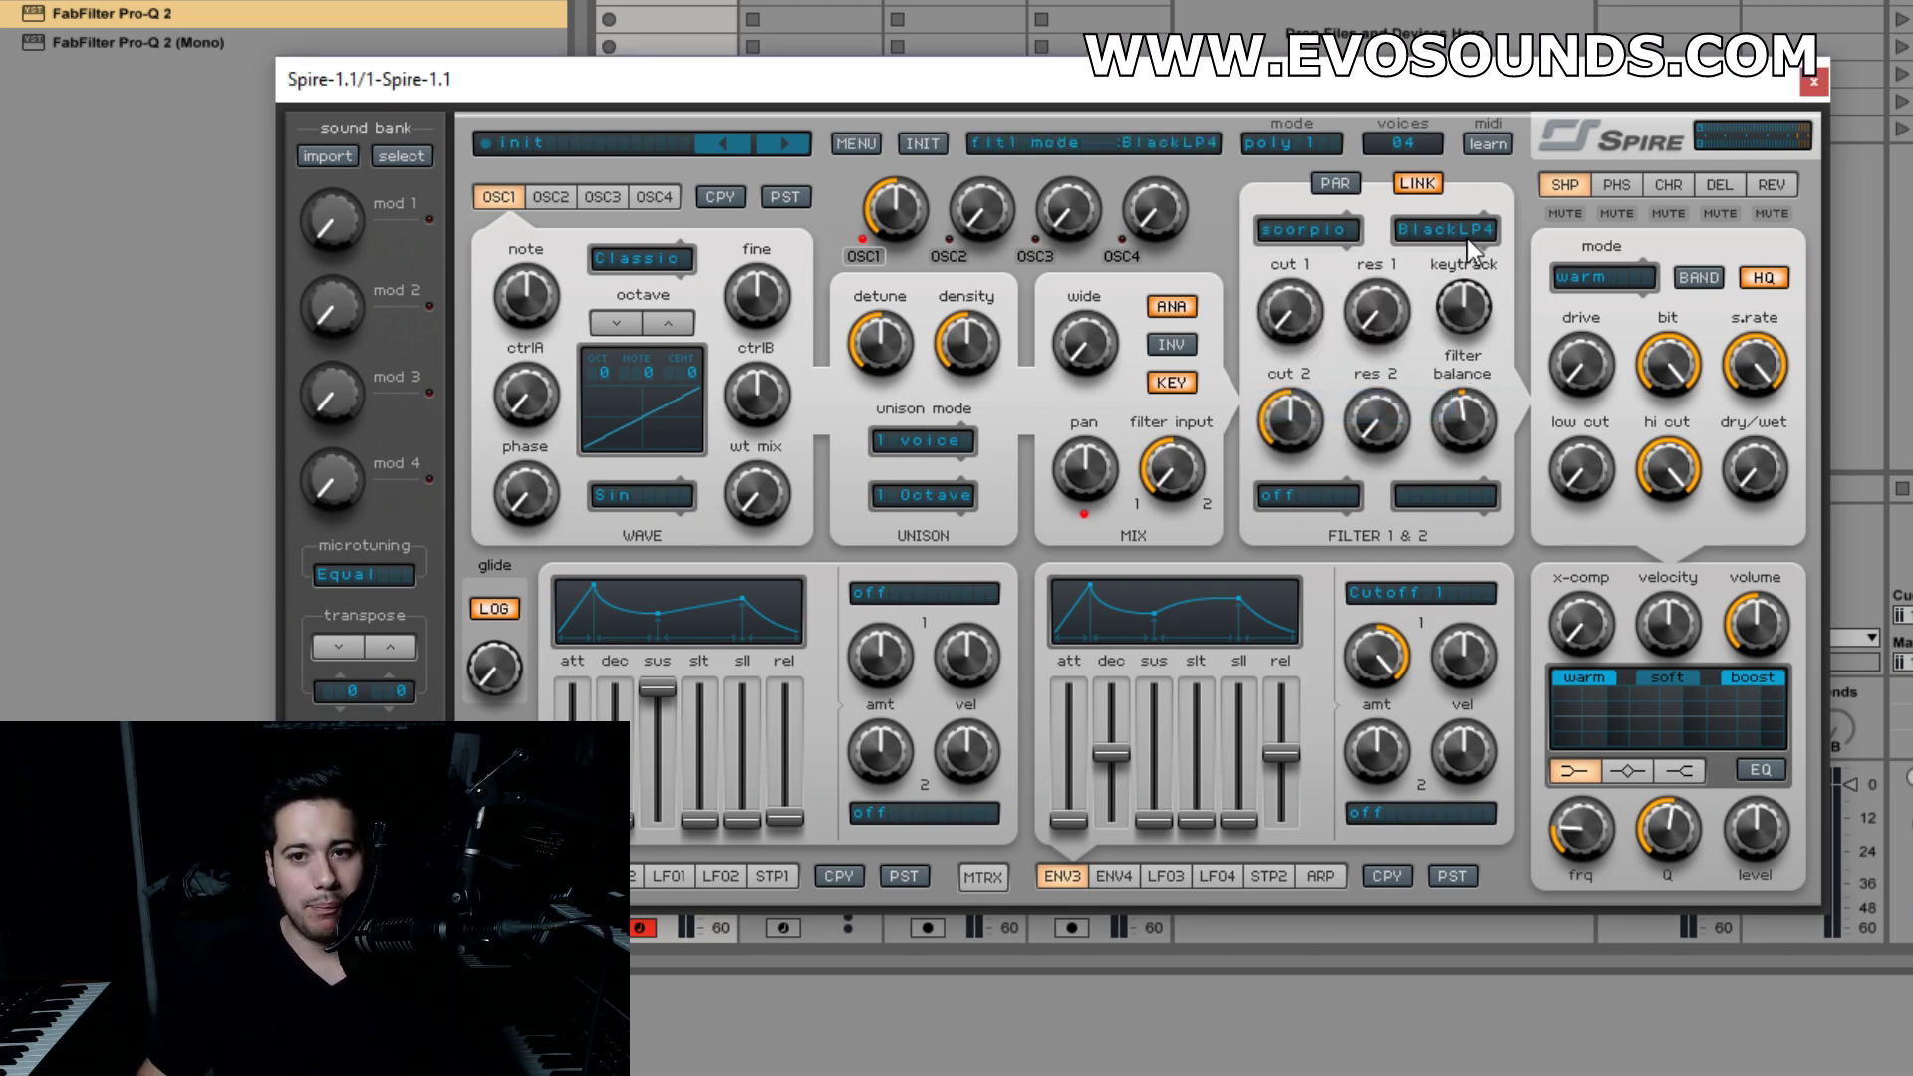
click(1467, 238)
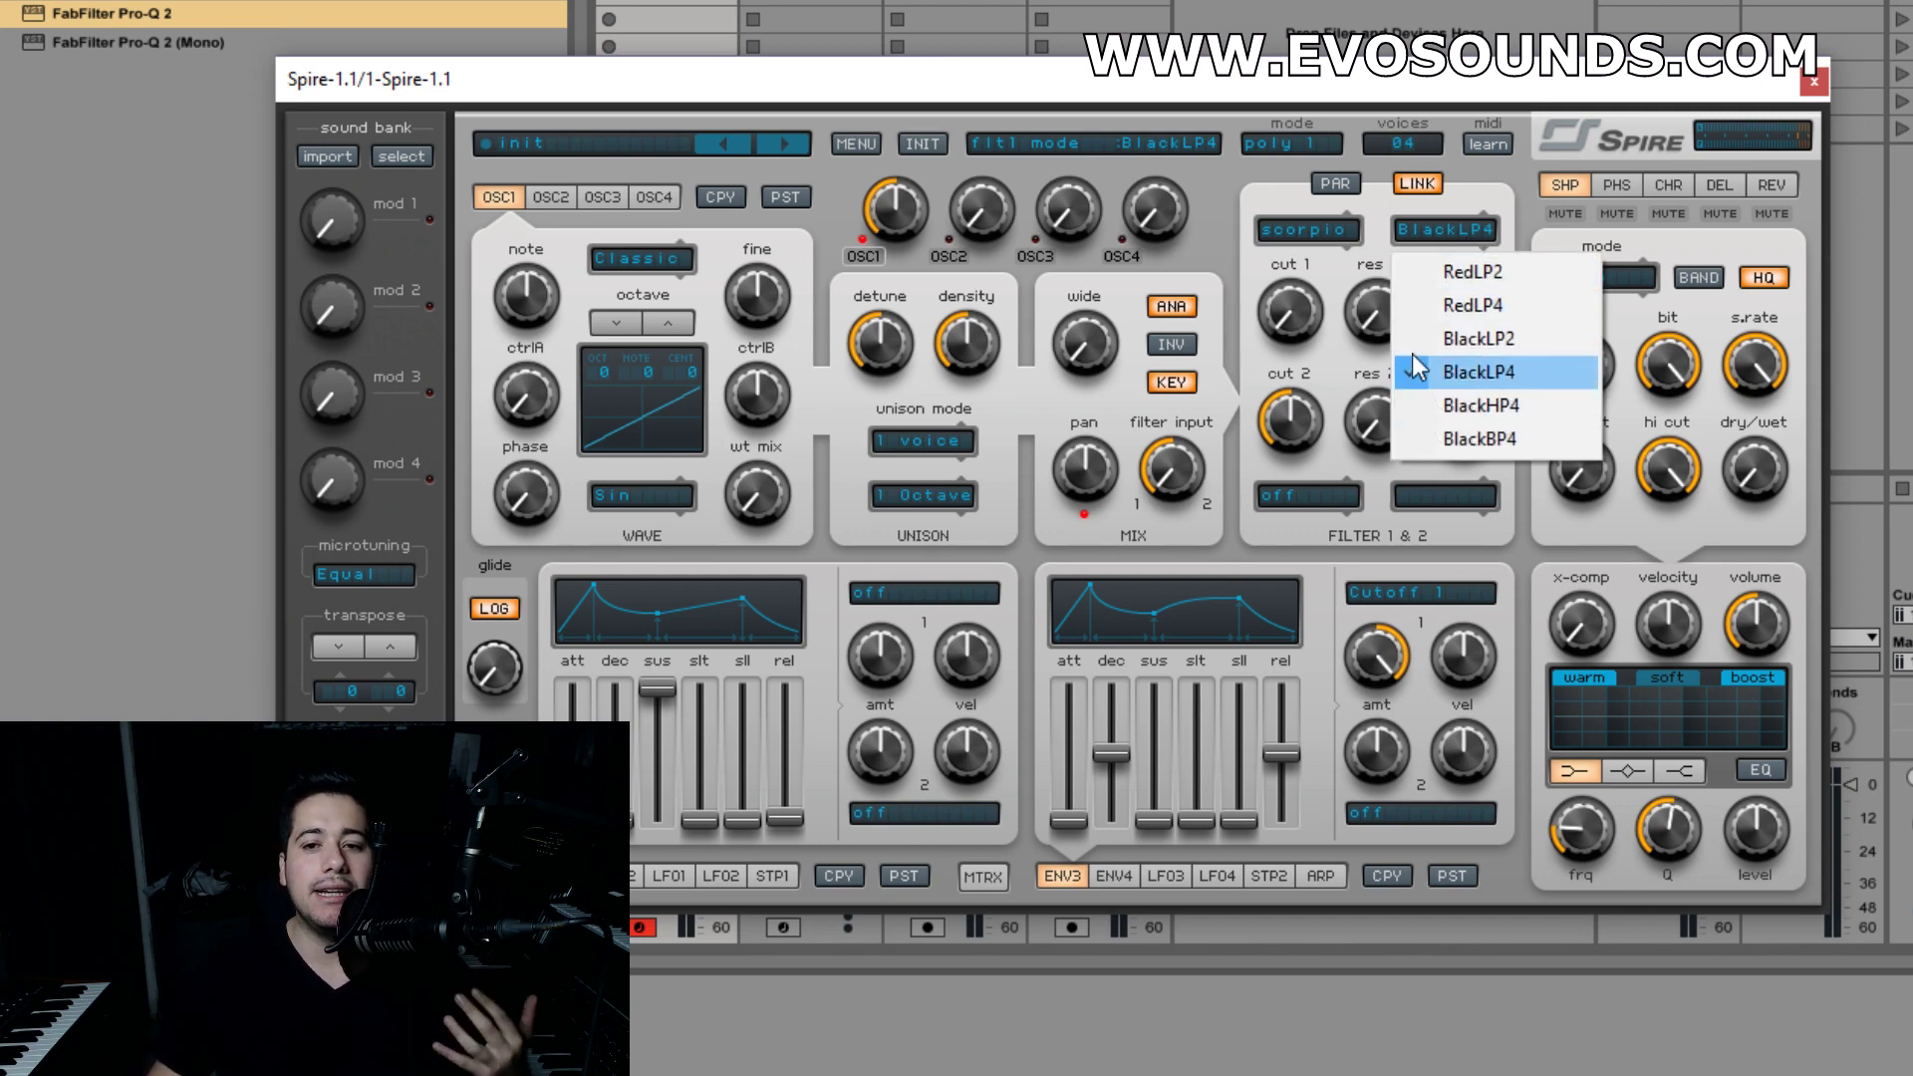
- Set filter 1's type to combo in Stereo + mode, and raise its cutoff and resonance
click(1288, 237)
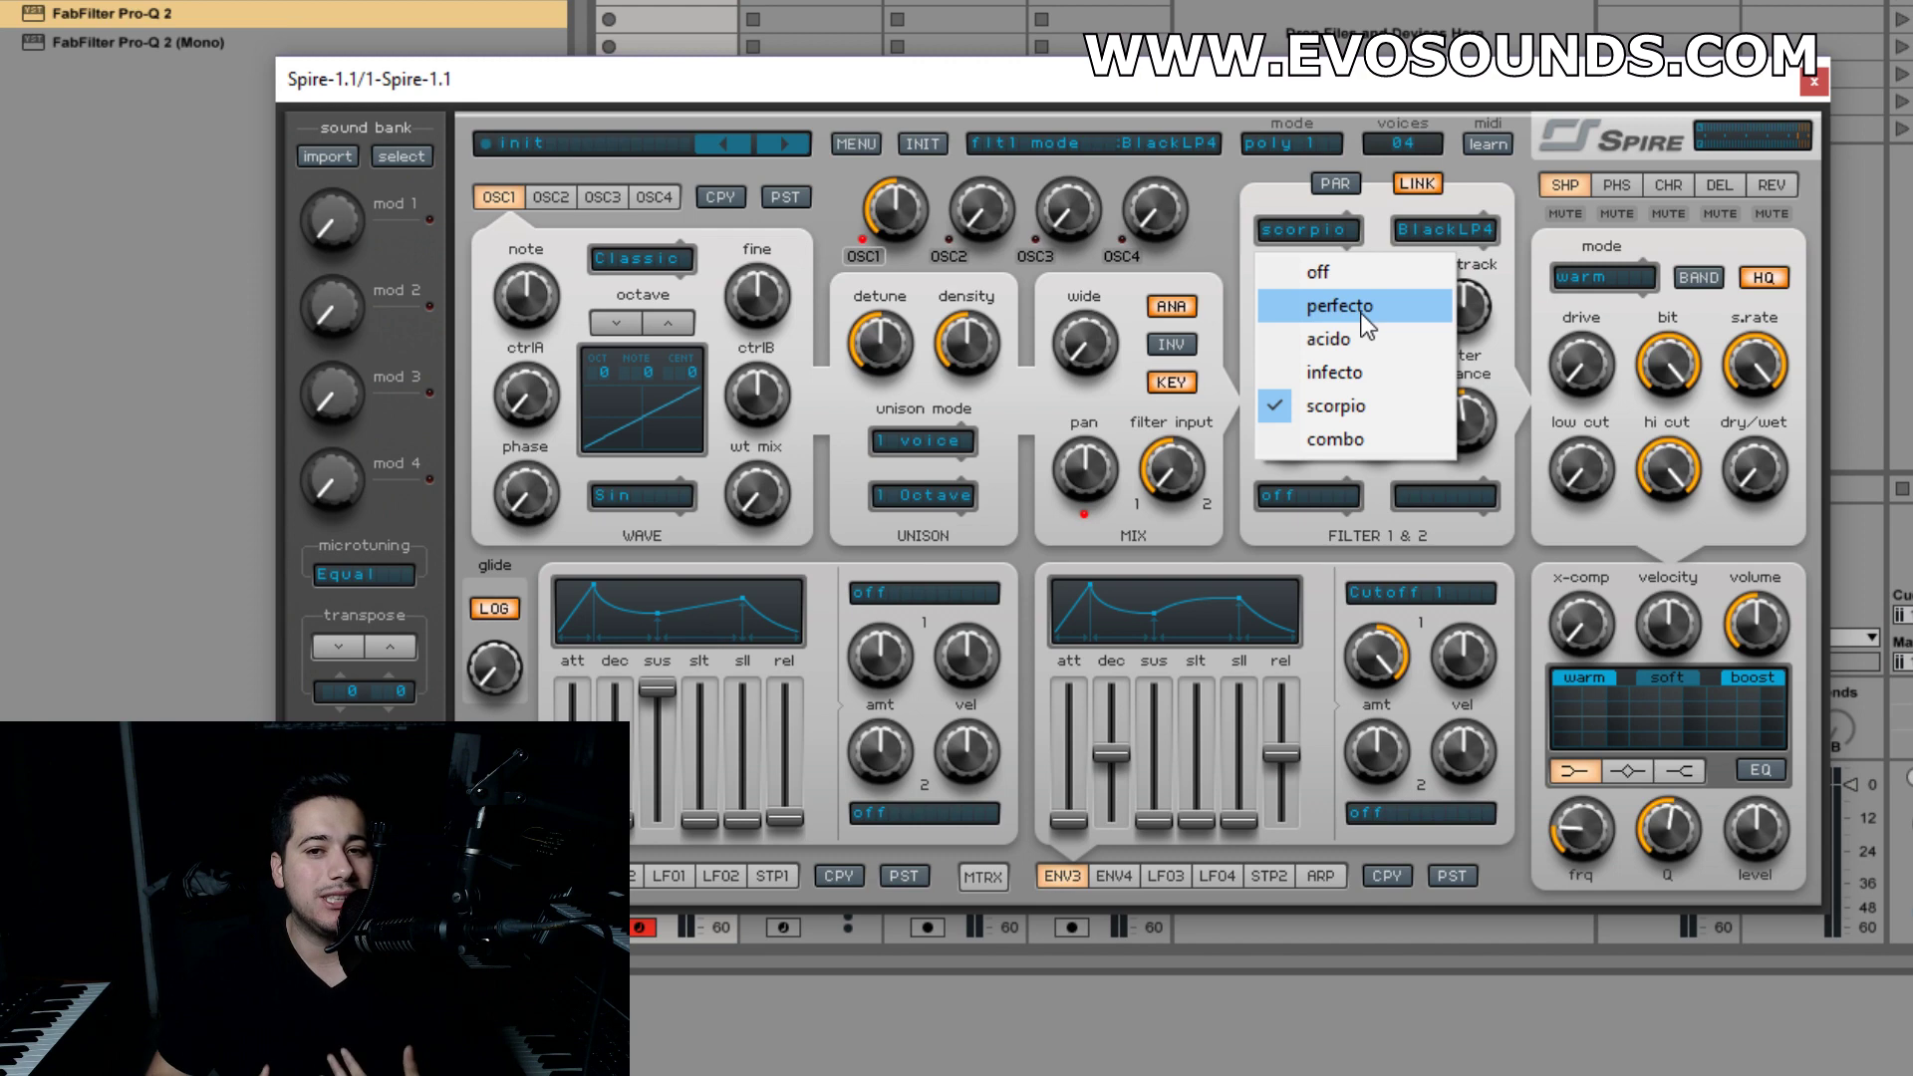
click(1365, 438)
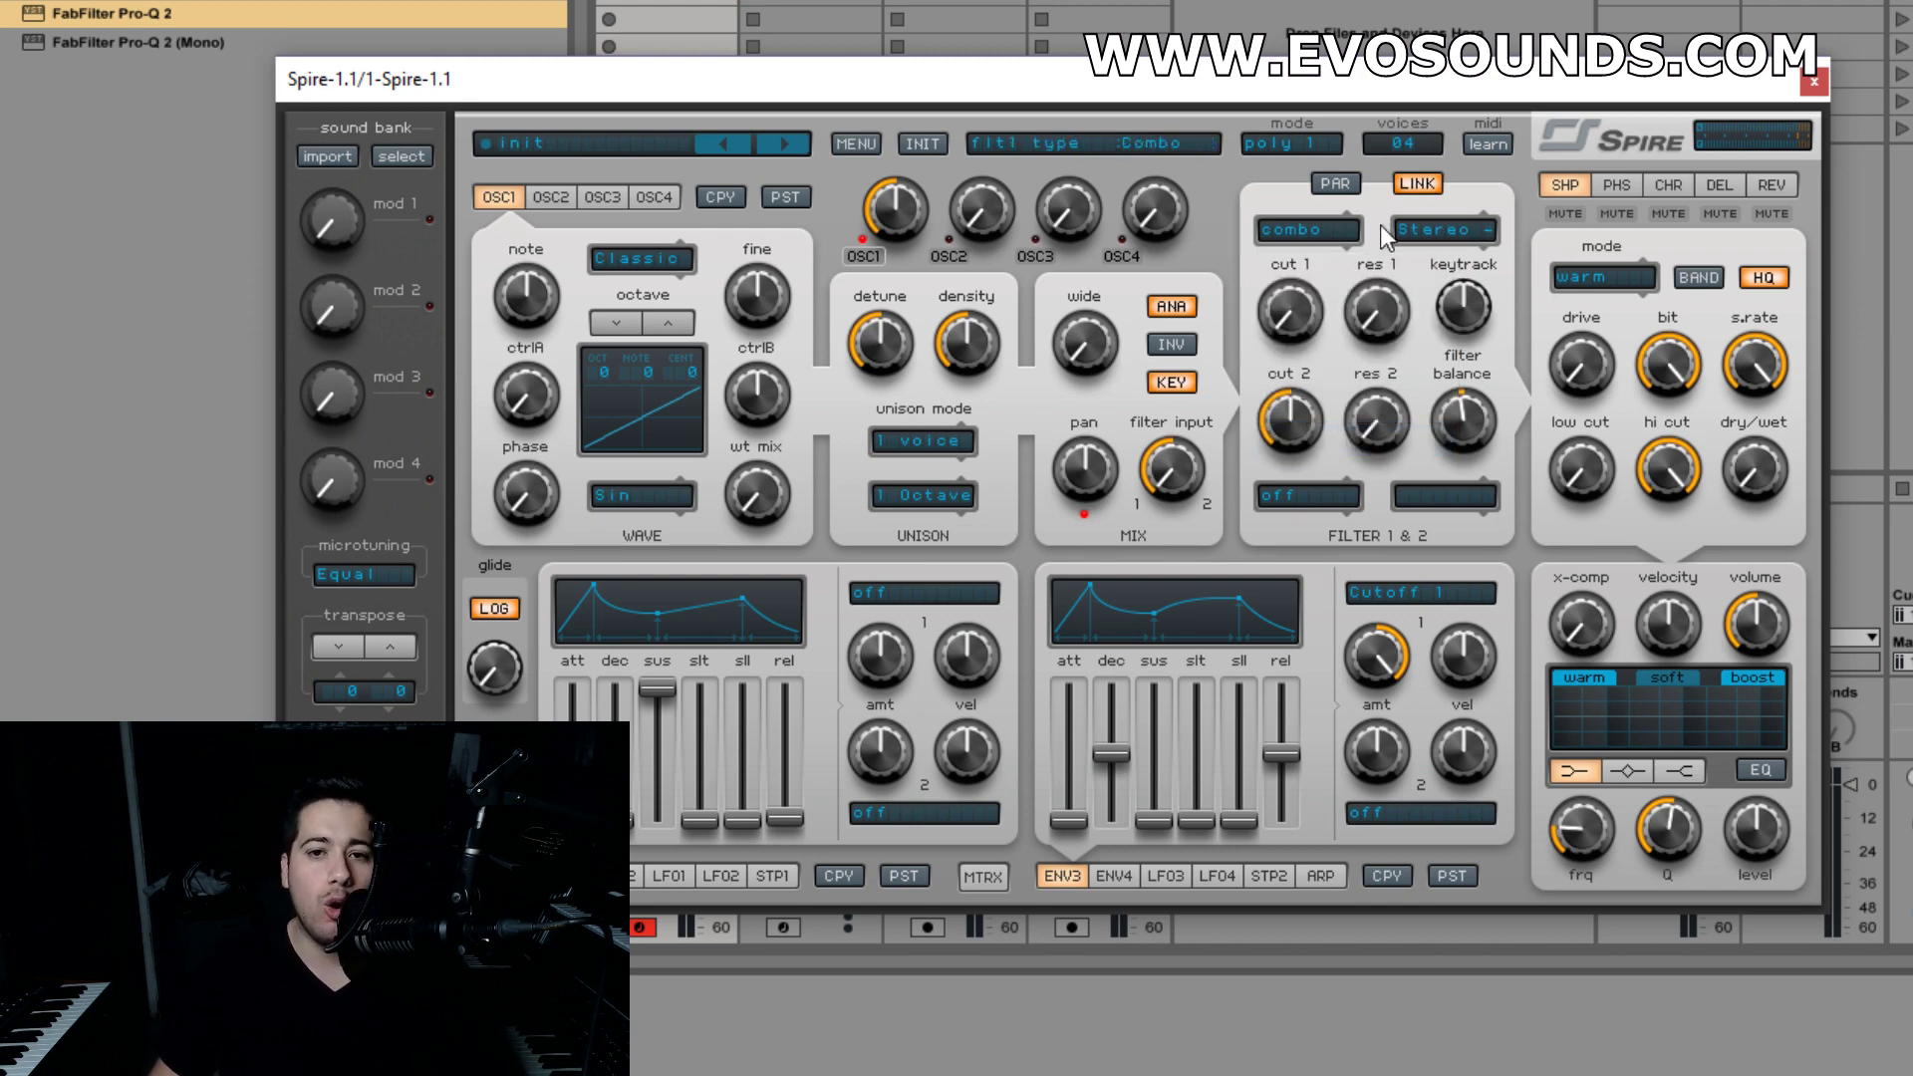
click(1430, 231)
click(1506, 339)
drag(1306, 304, 1315, 243)
drag(1357, 324, 1402, 249)
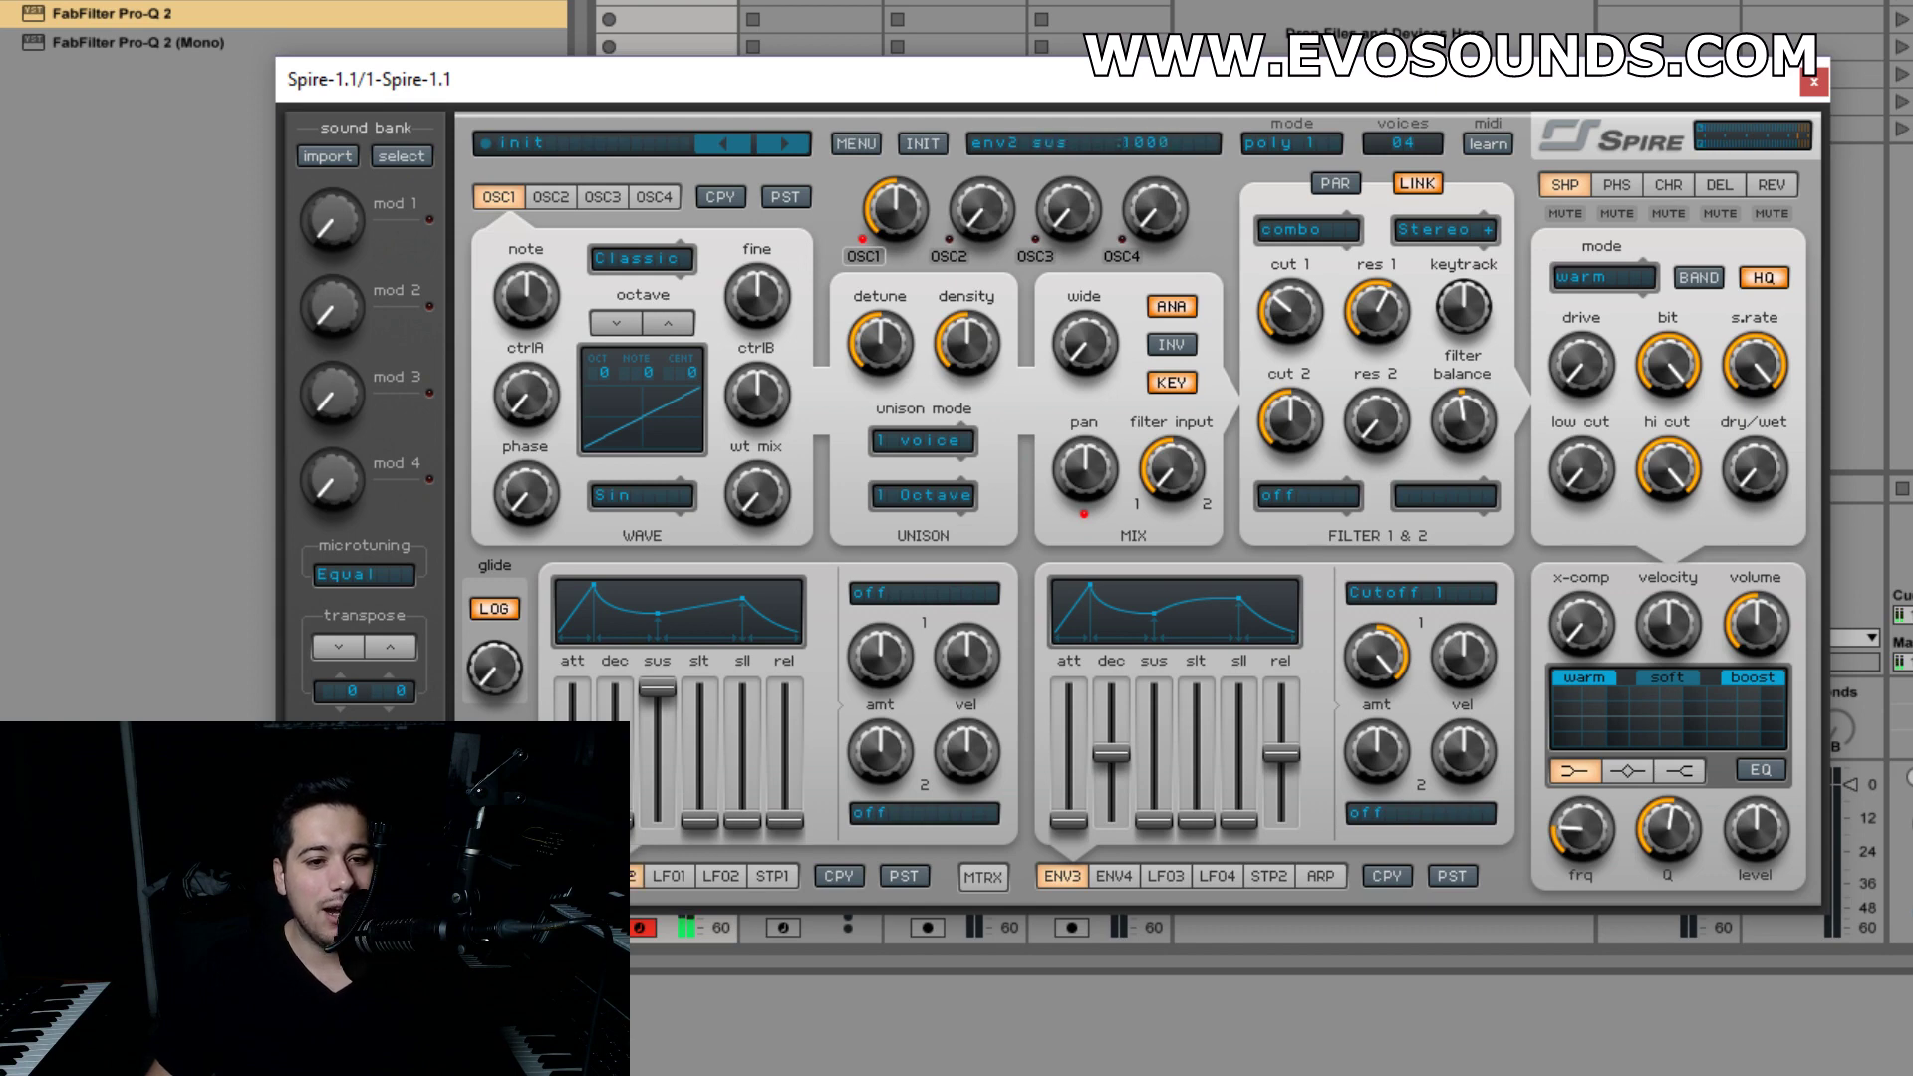
- Turn off envelope 3's Cutoff 1 modulation target and sweep the combo filter's cutoff up from about 305
click(1401, 605)
click(1417, 621)
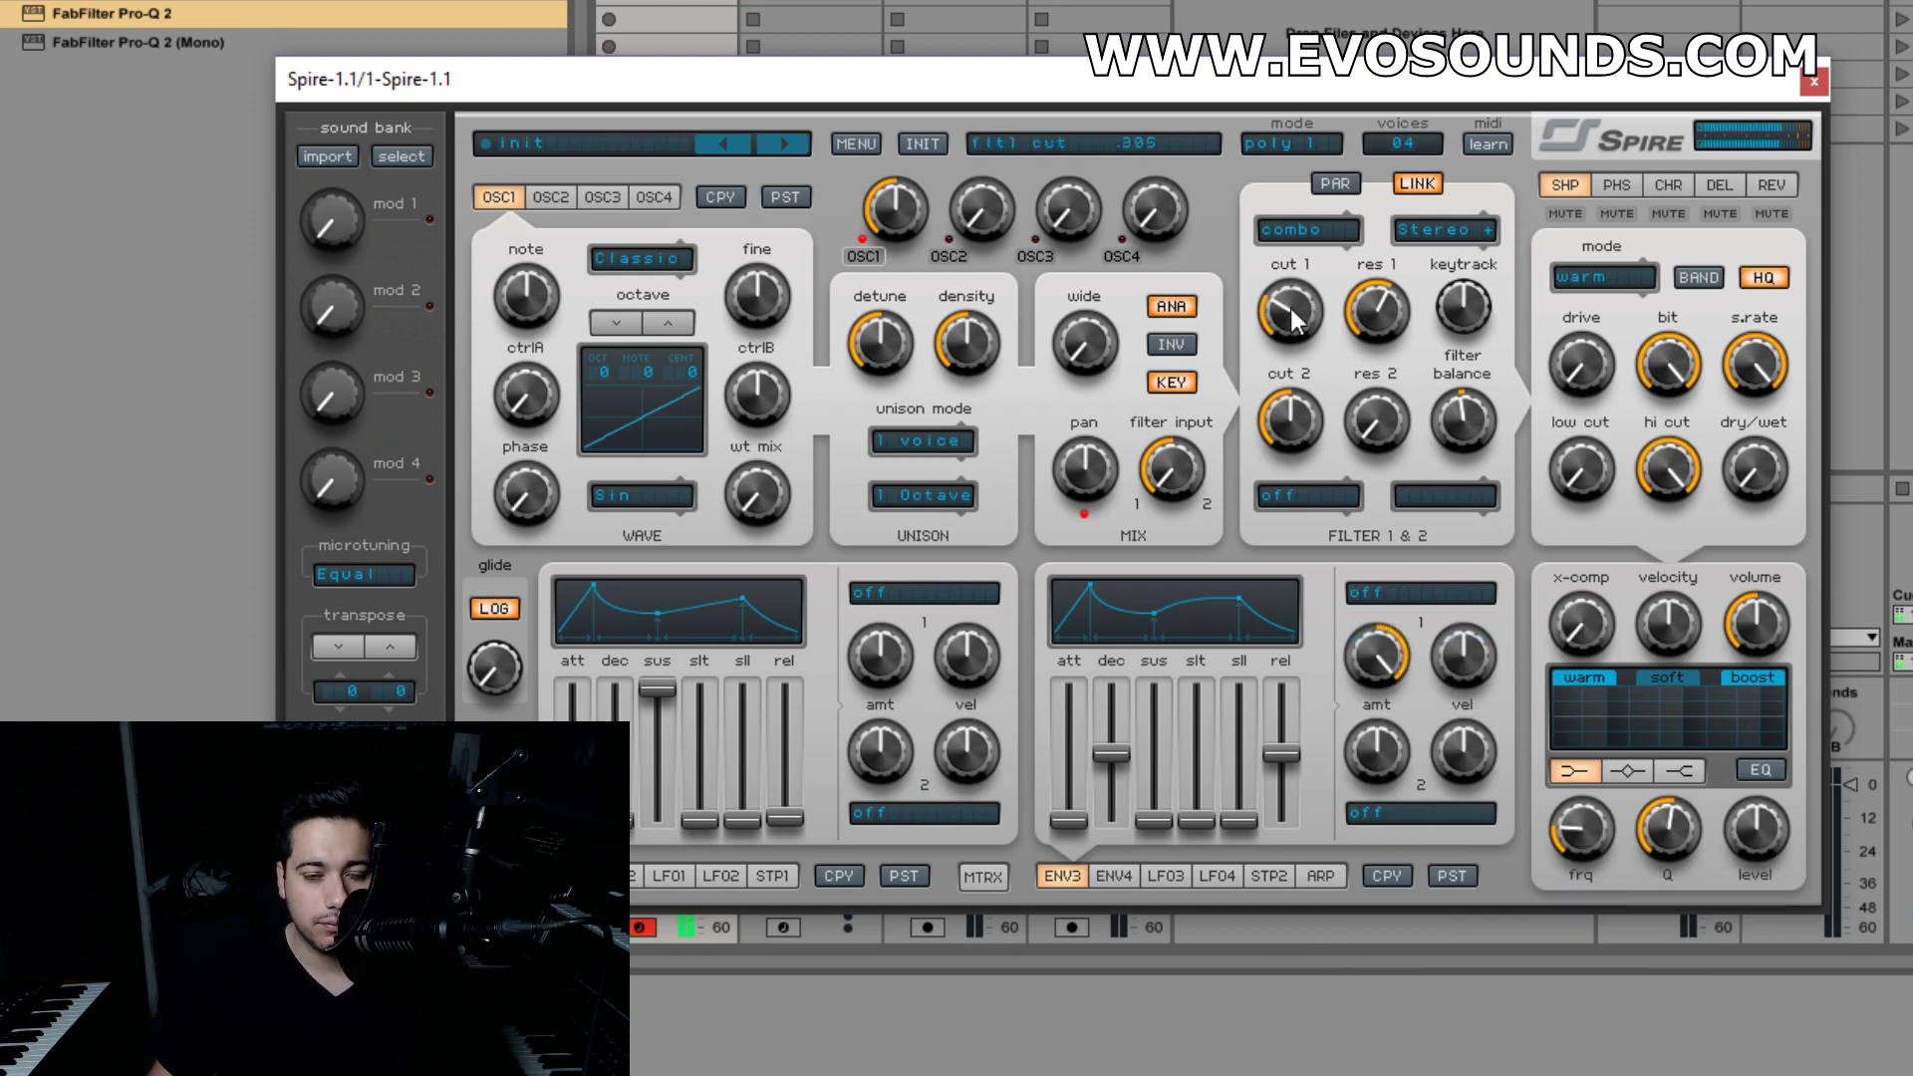
drag(1289, 323, 1333, 265)
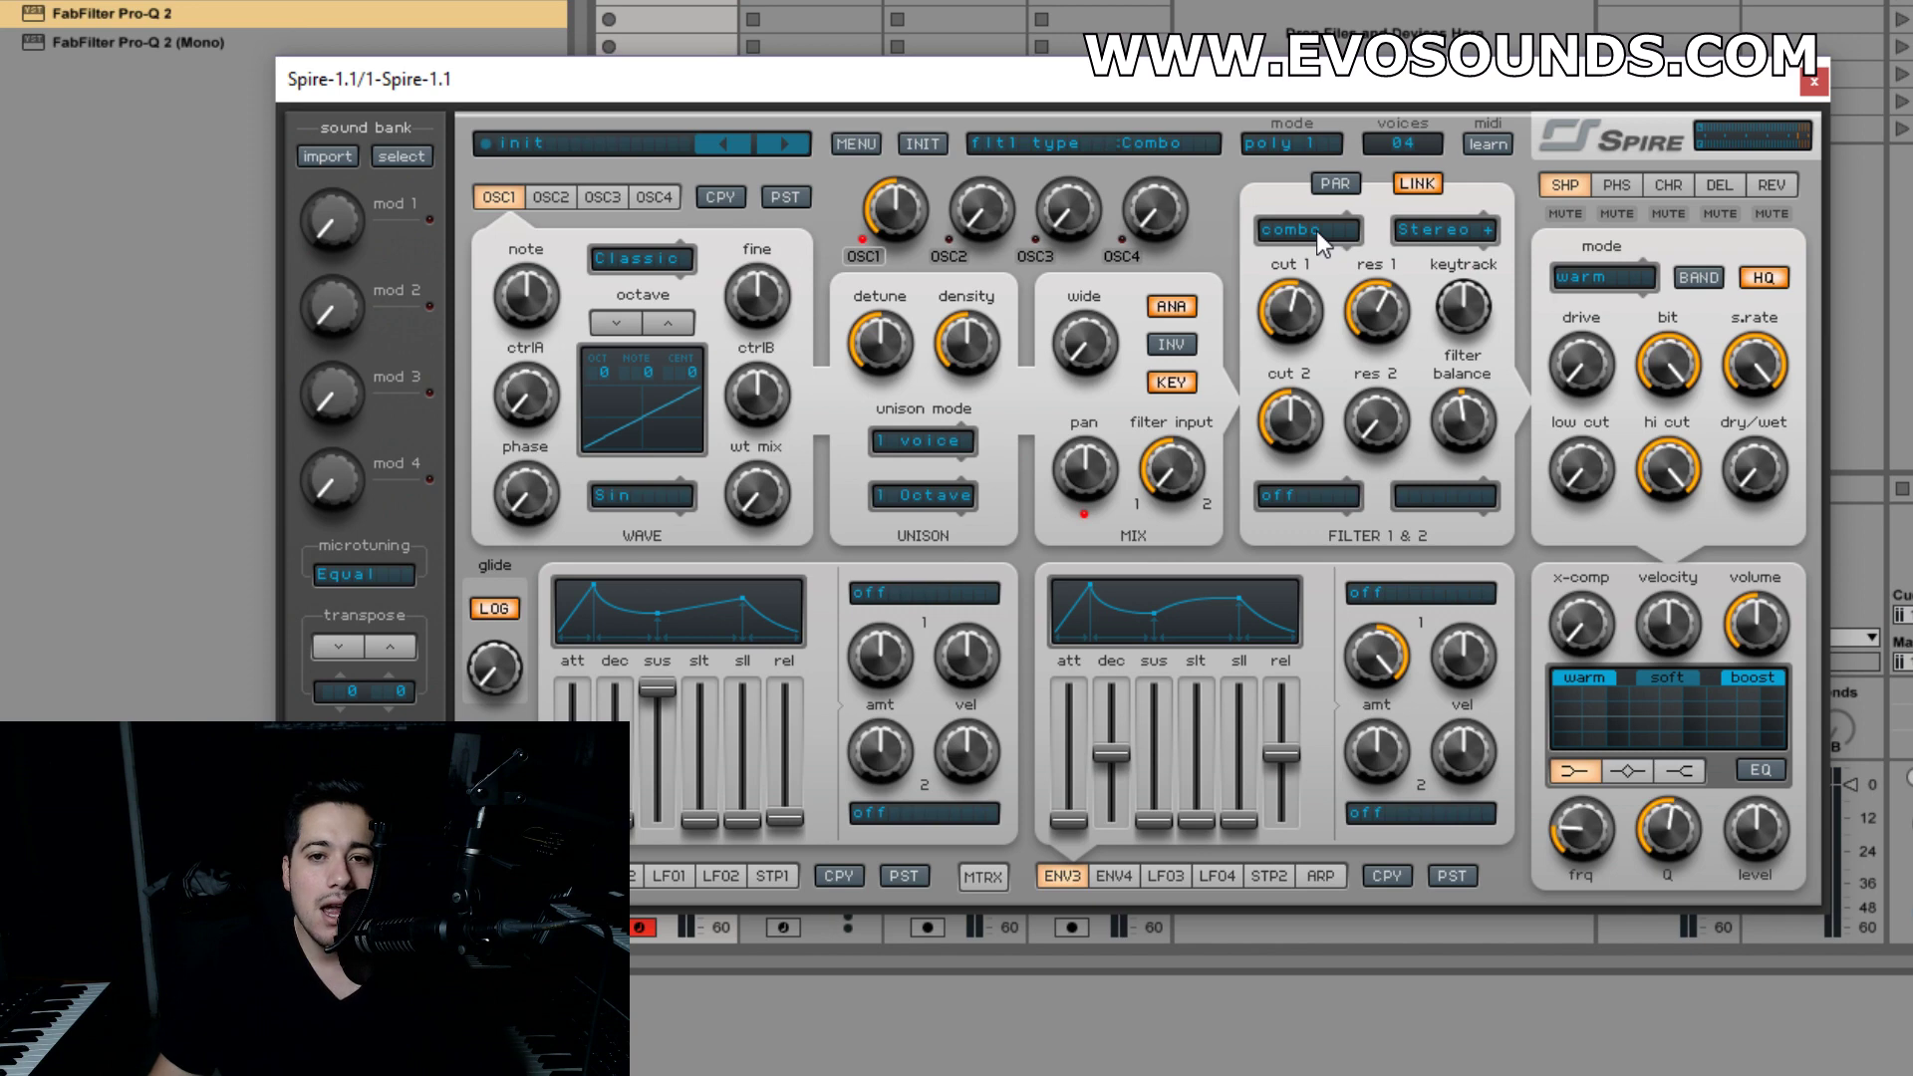
- Review the combo filter's mode options and set filter 1's type to off
click(1317, 230)
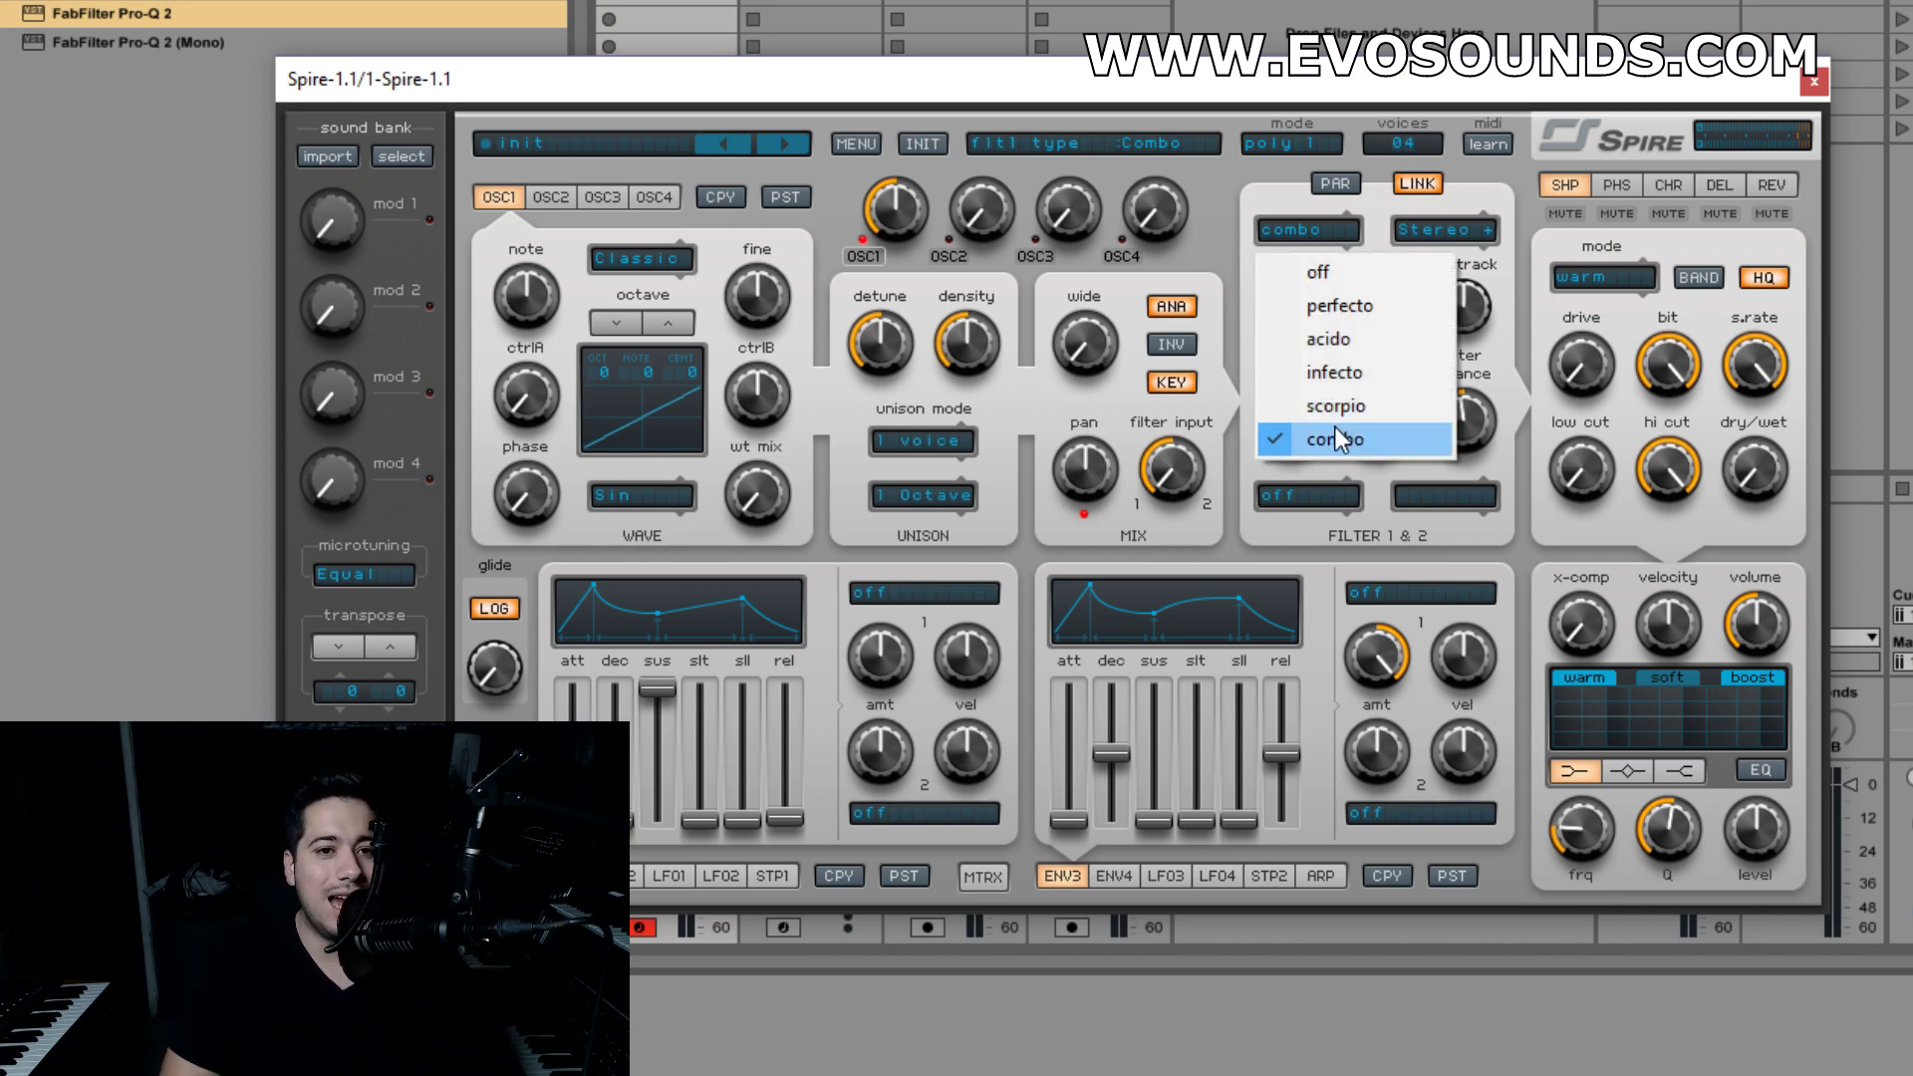
click(1407, 438)
click(1438, 237)
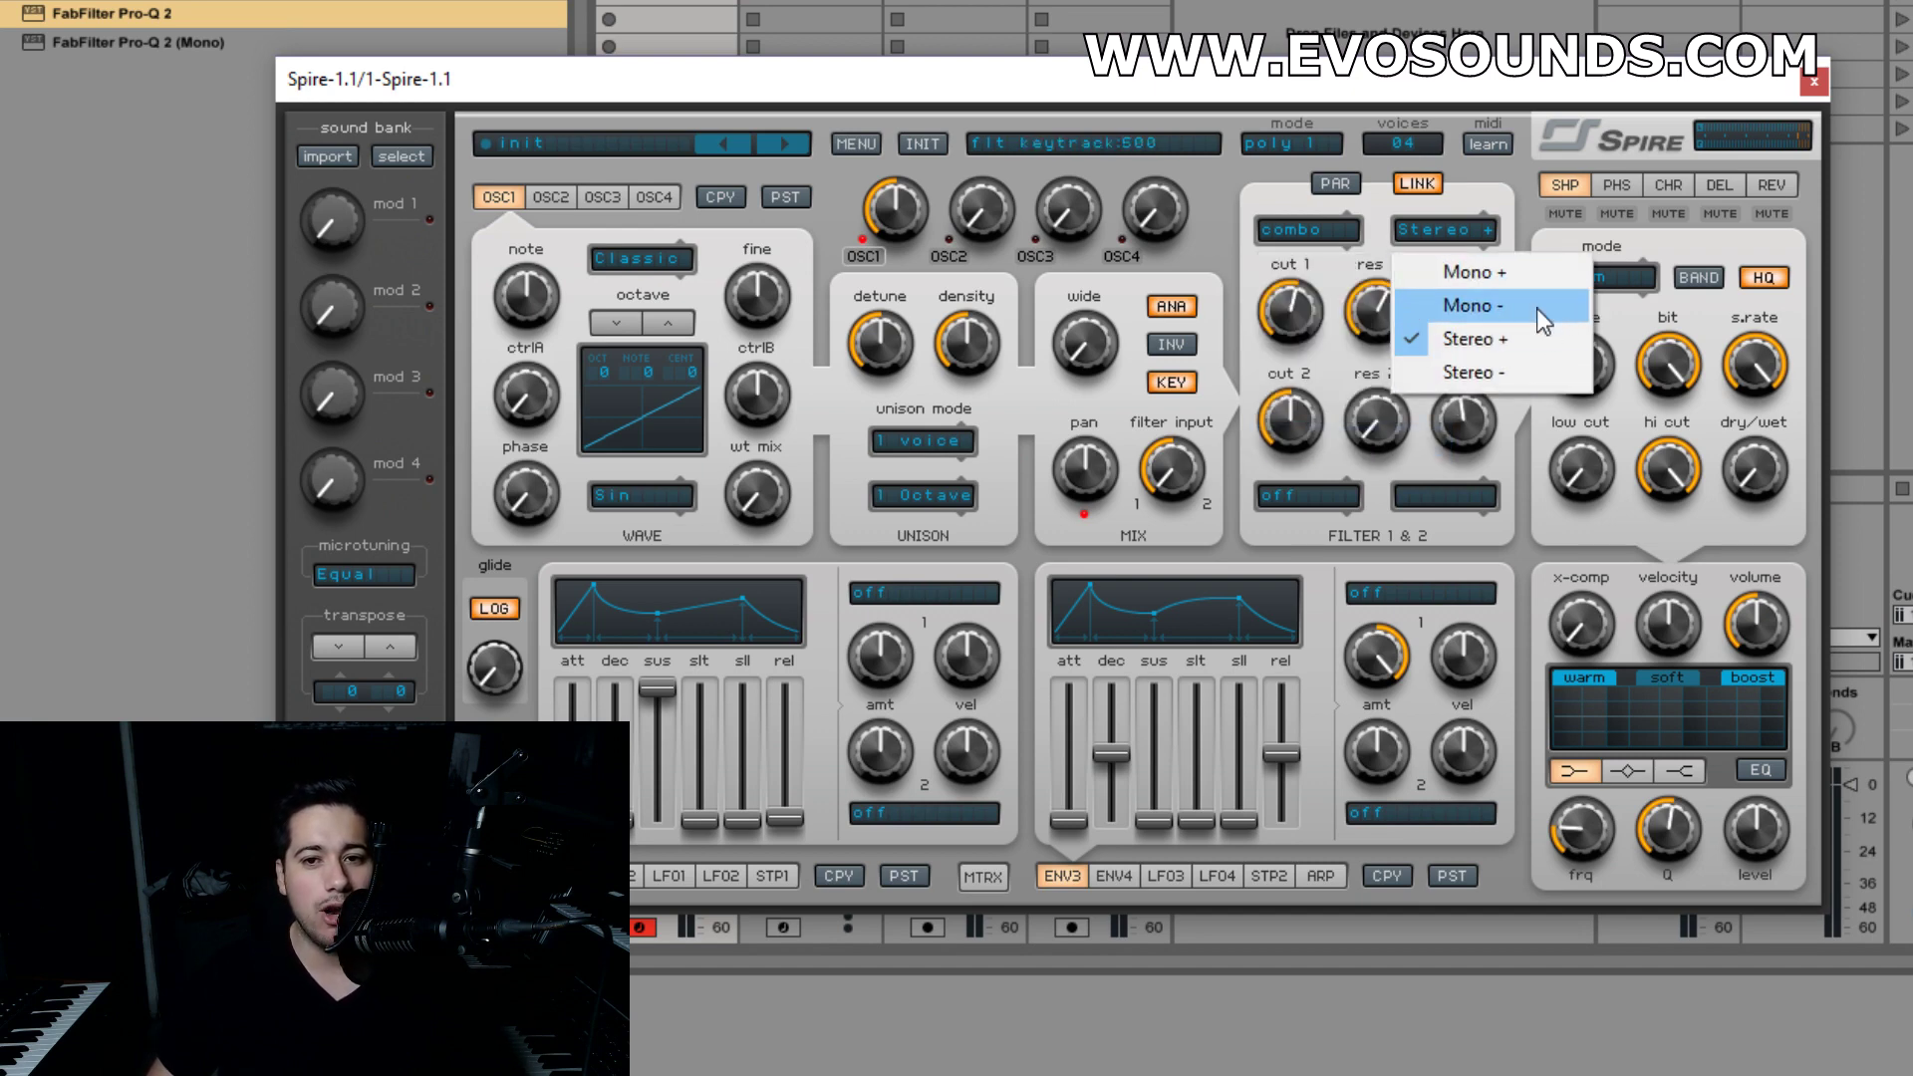
click(1309, 239)
click(1339, 270)
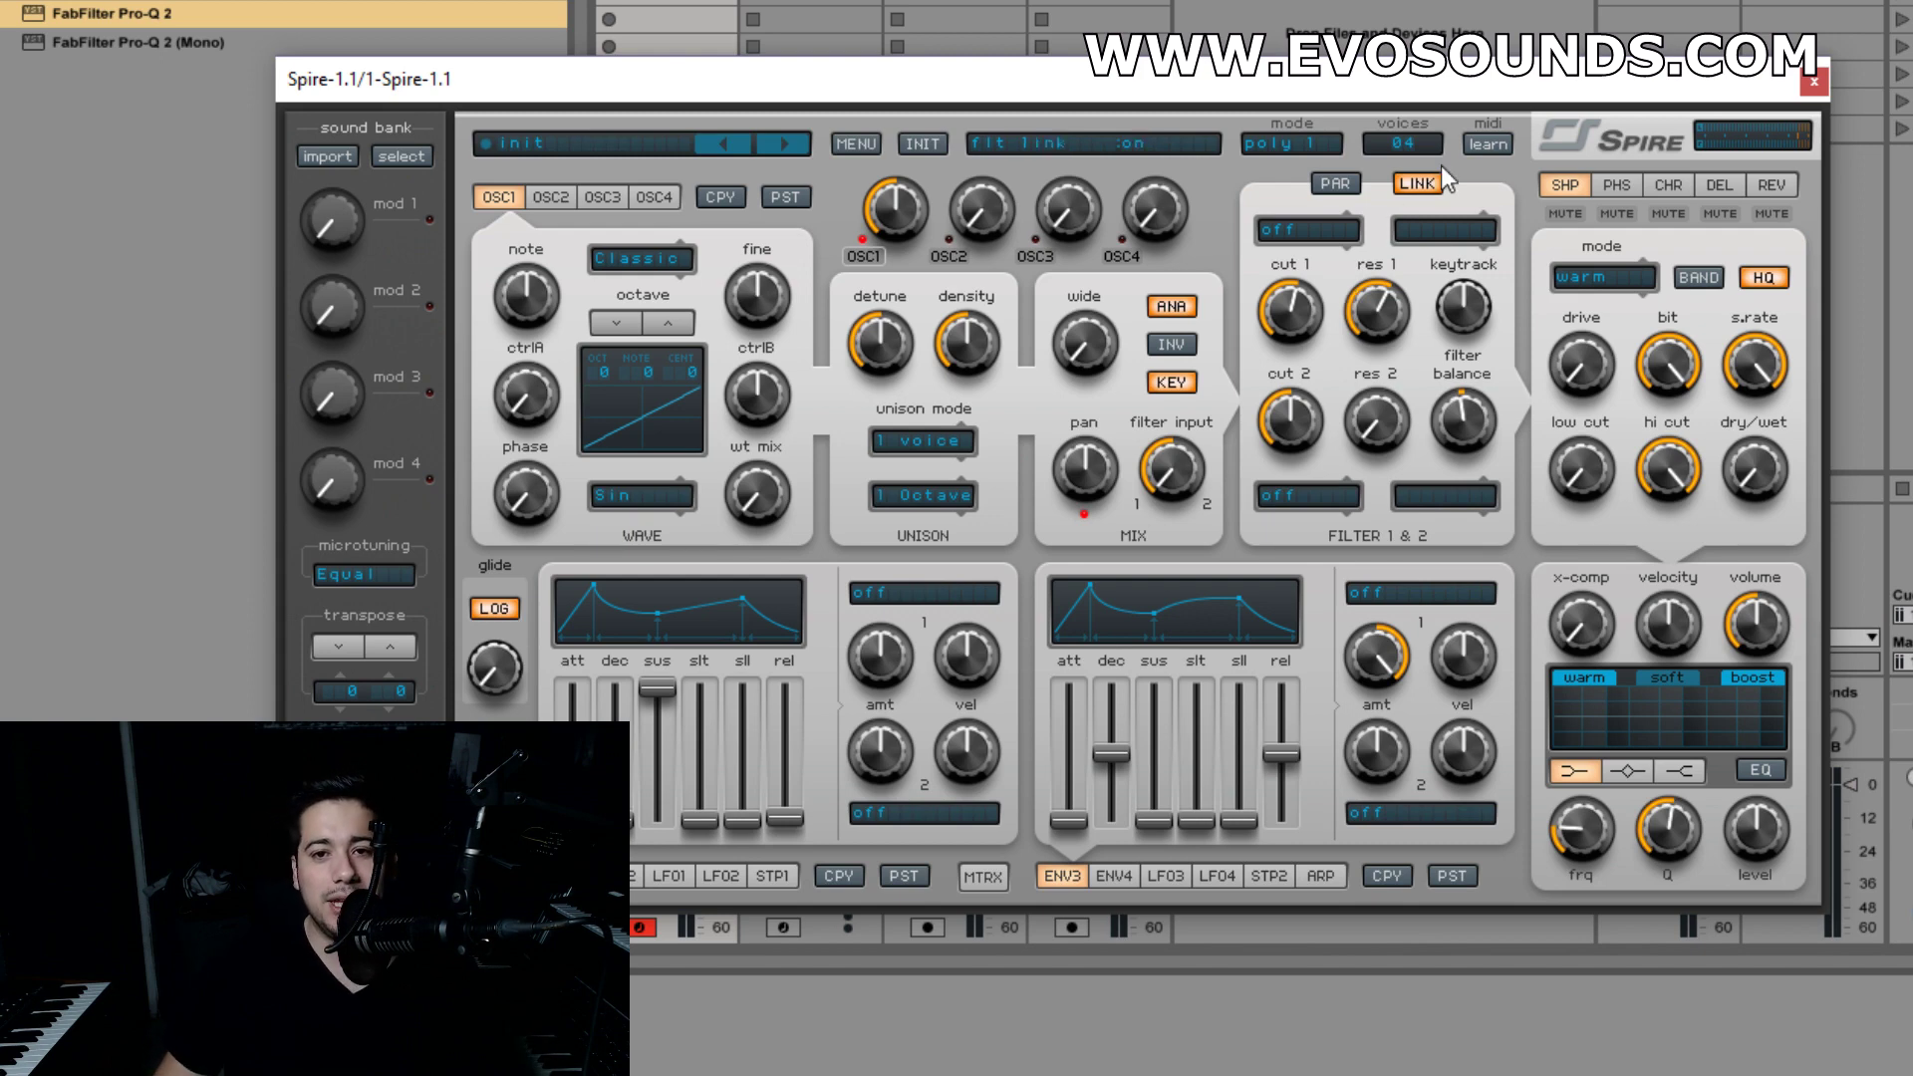
- Turn filter 1's cutoff to about 485 and set its type to perfecto
click(1349, 189)
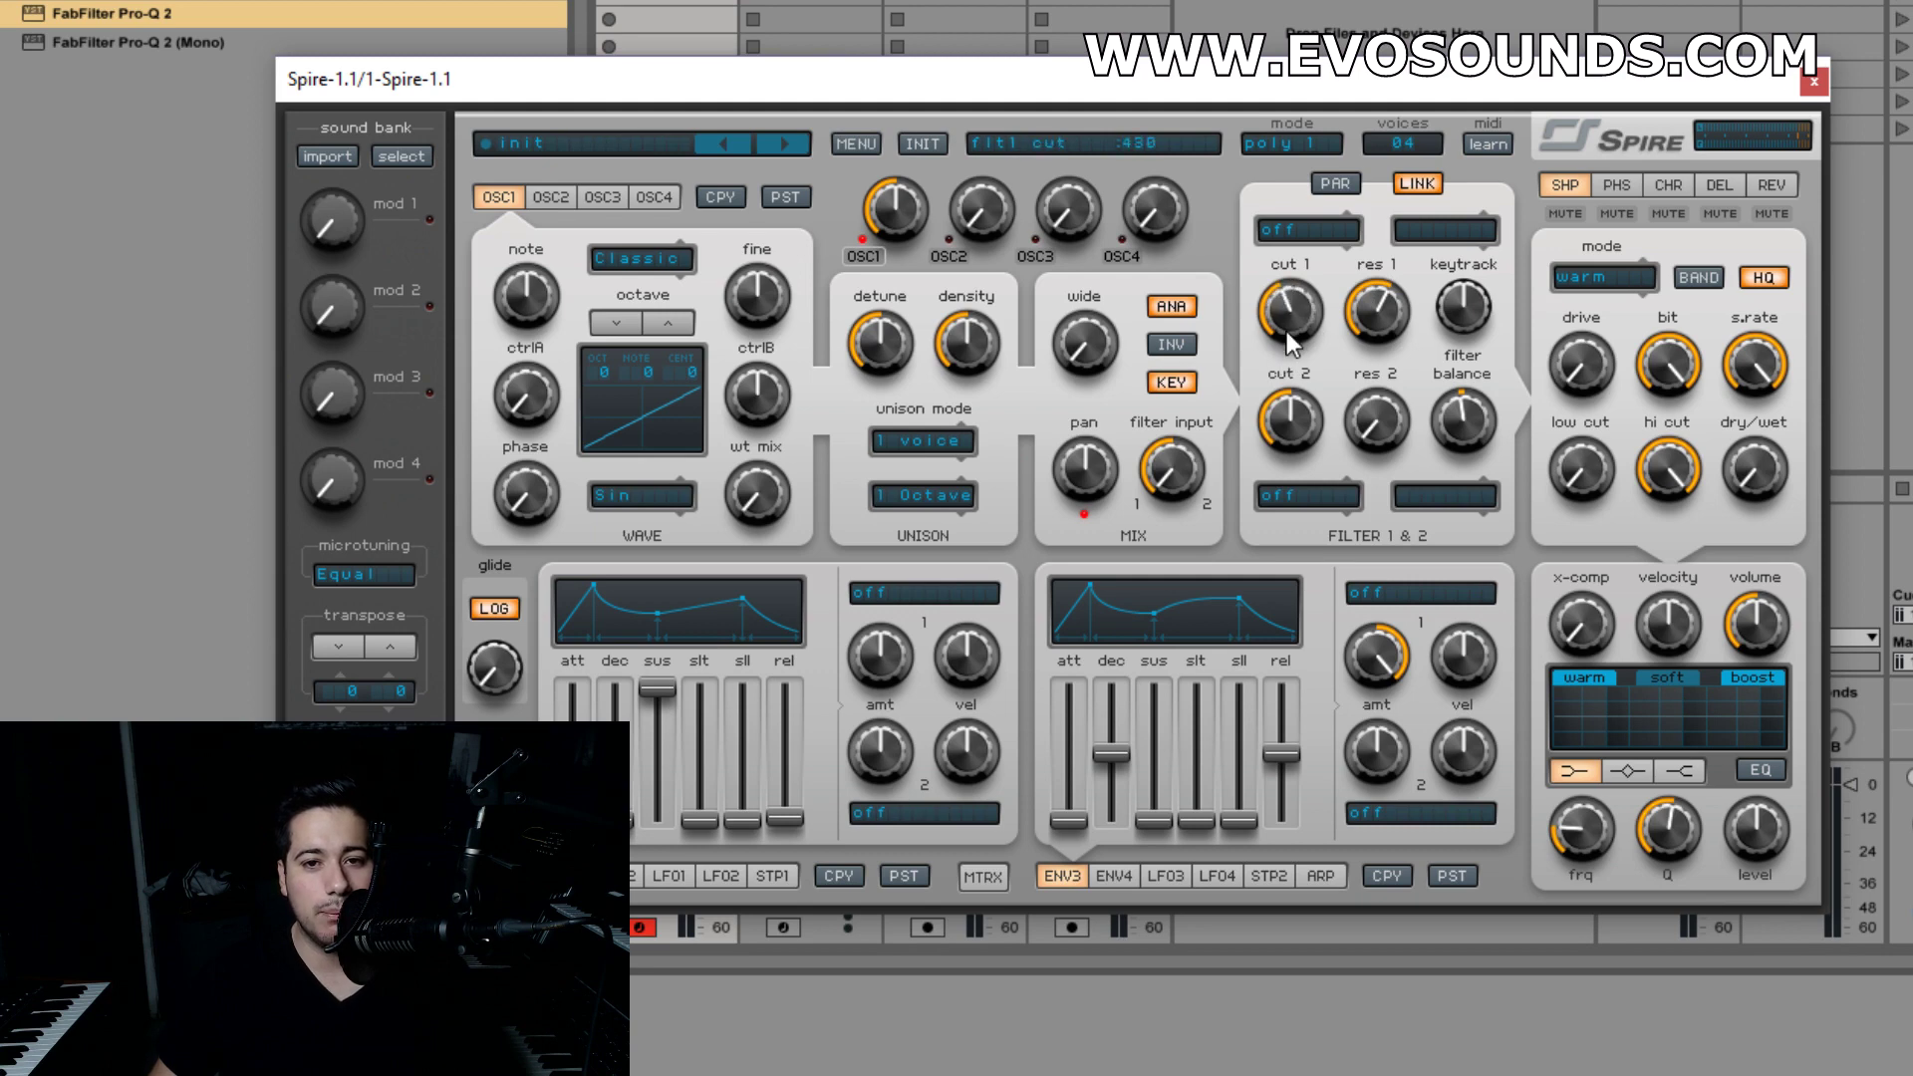
click(1308, 229)
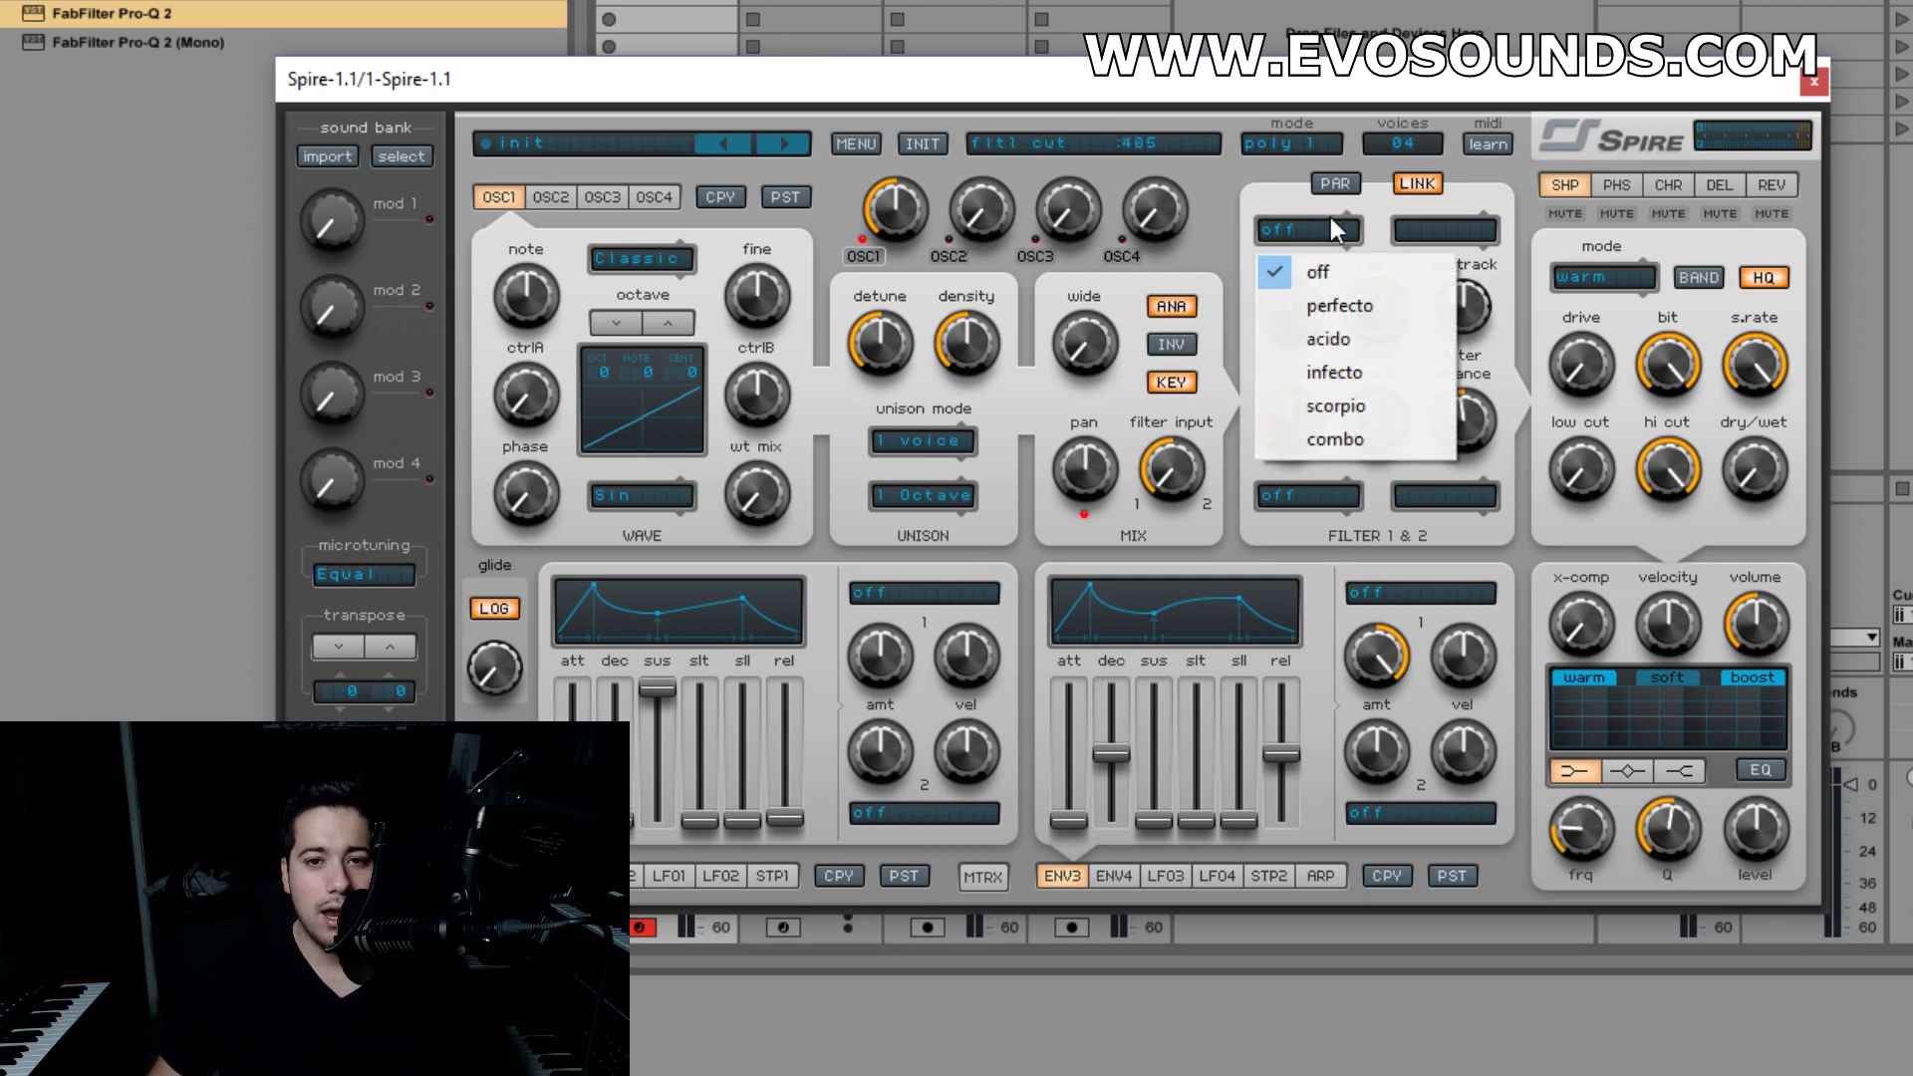
click(1343, 303)
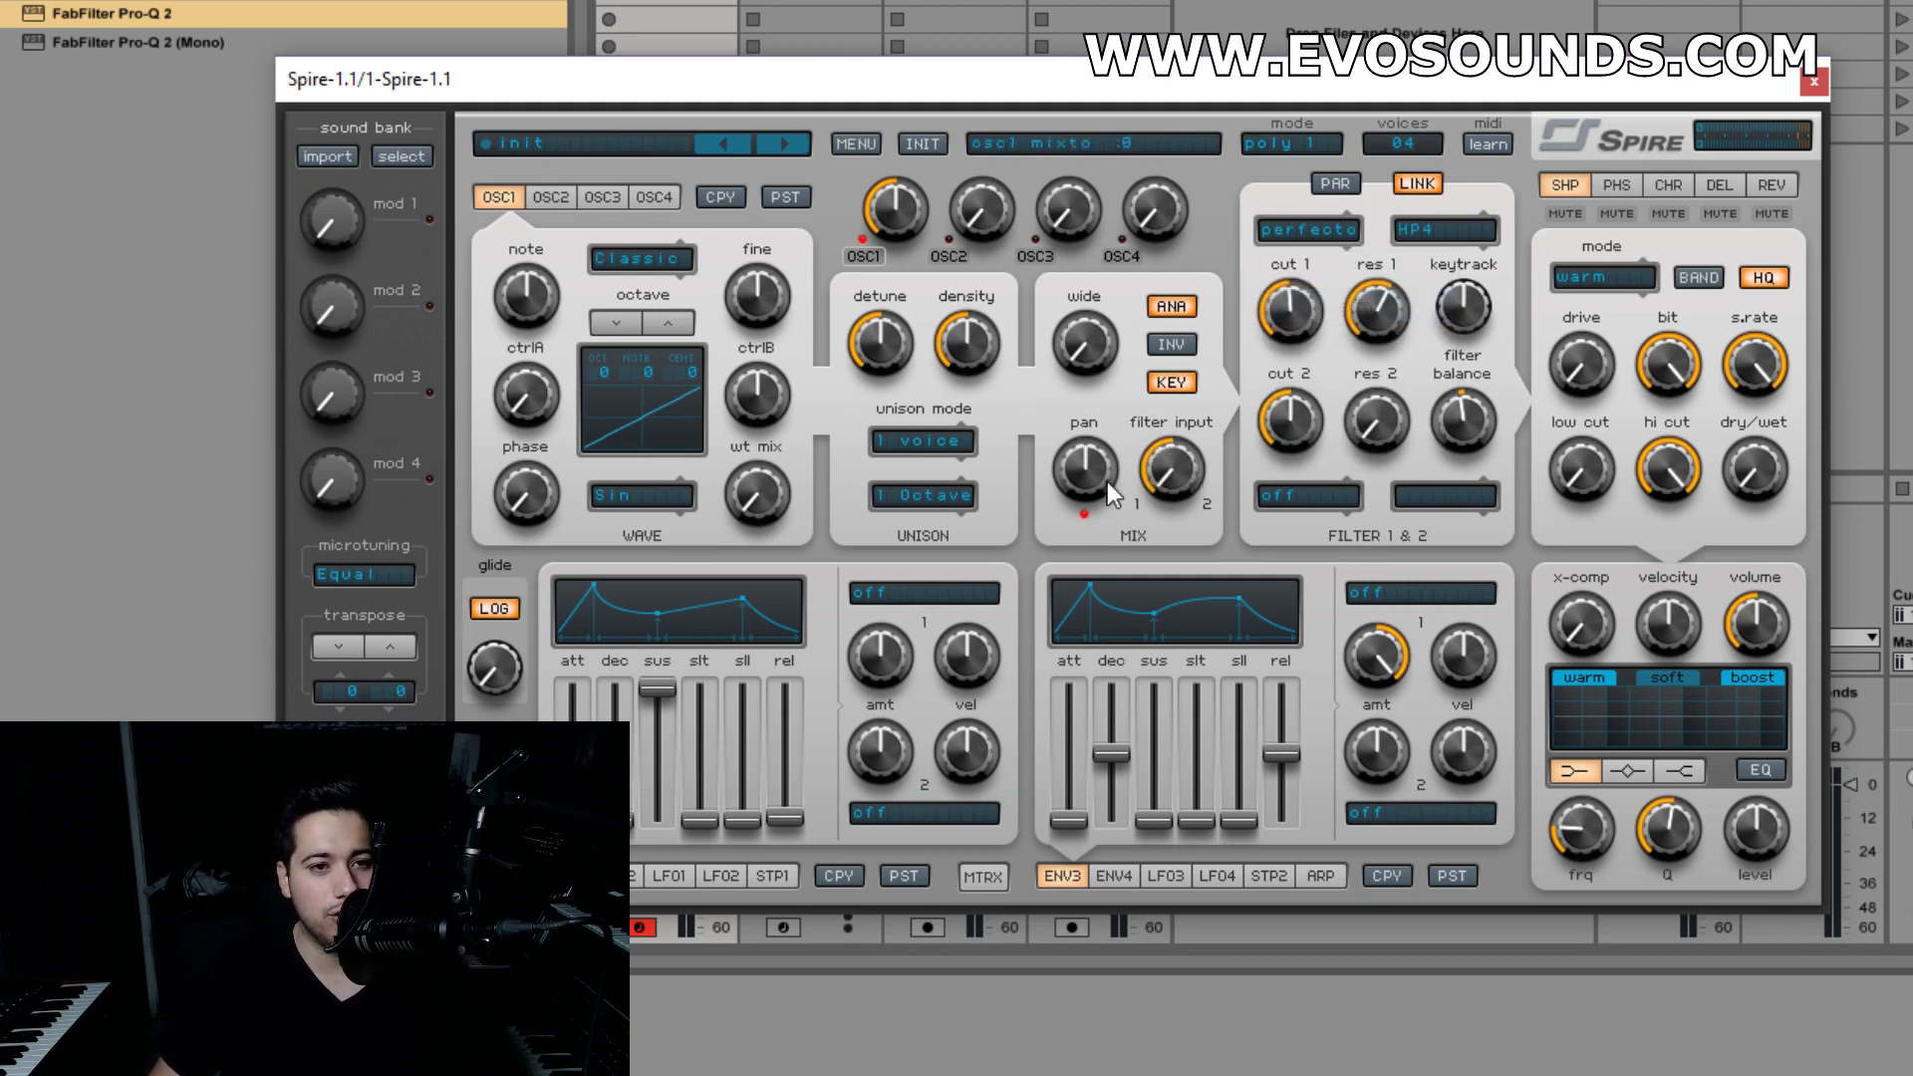
- Set filter 2's type to infecto and sweep the linked filter cutoffs down, bringing filter 2's to about 290
click(1307, 495)
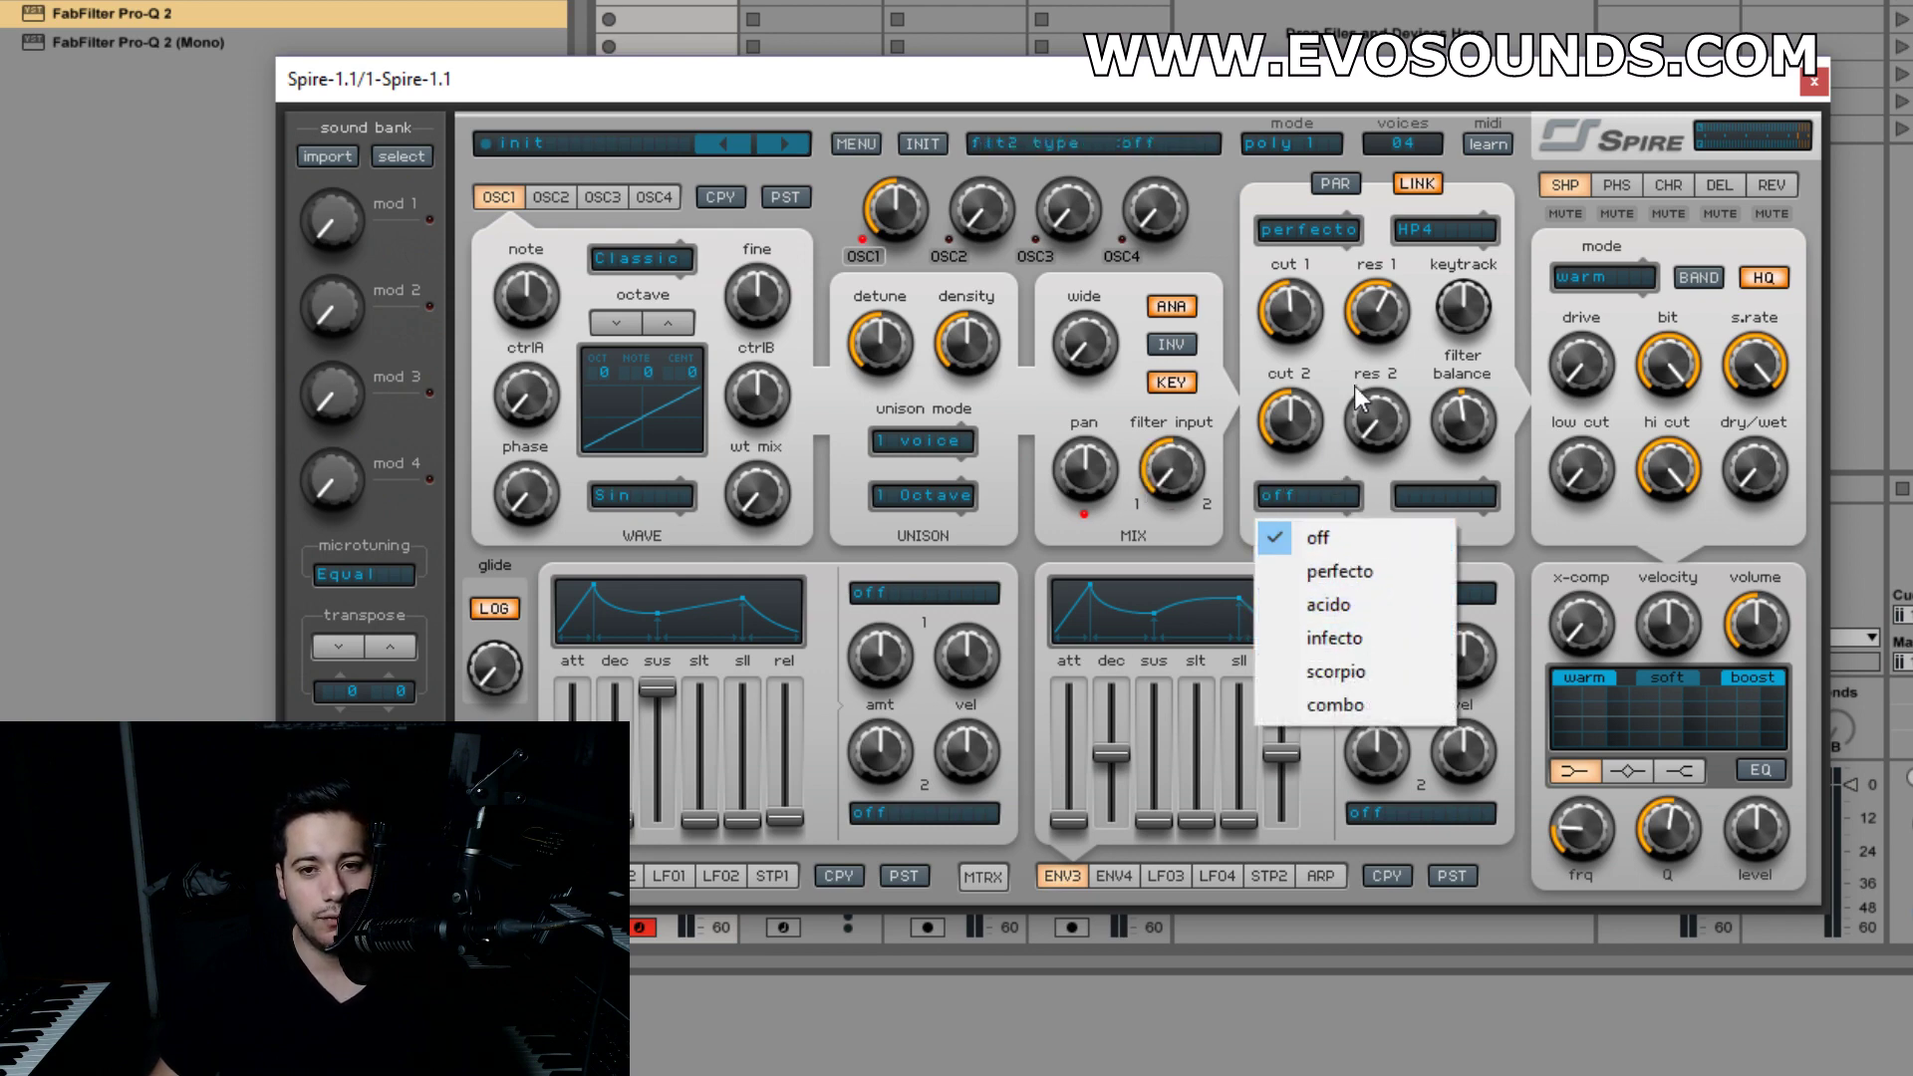
click(1366, 639)
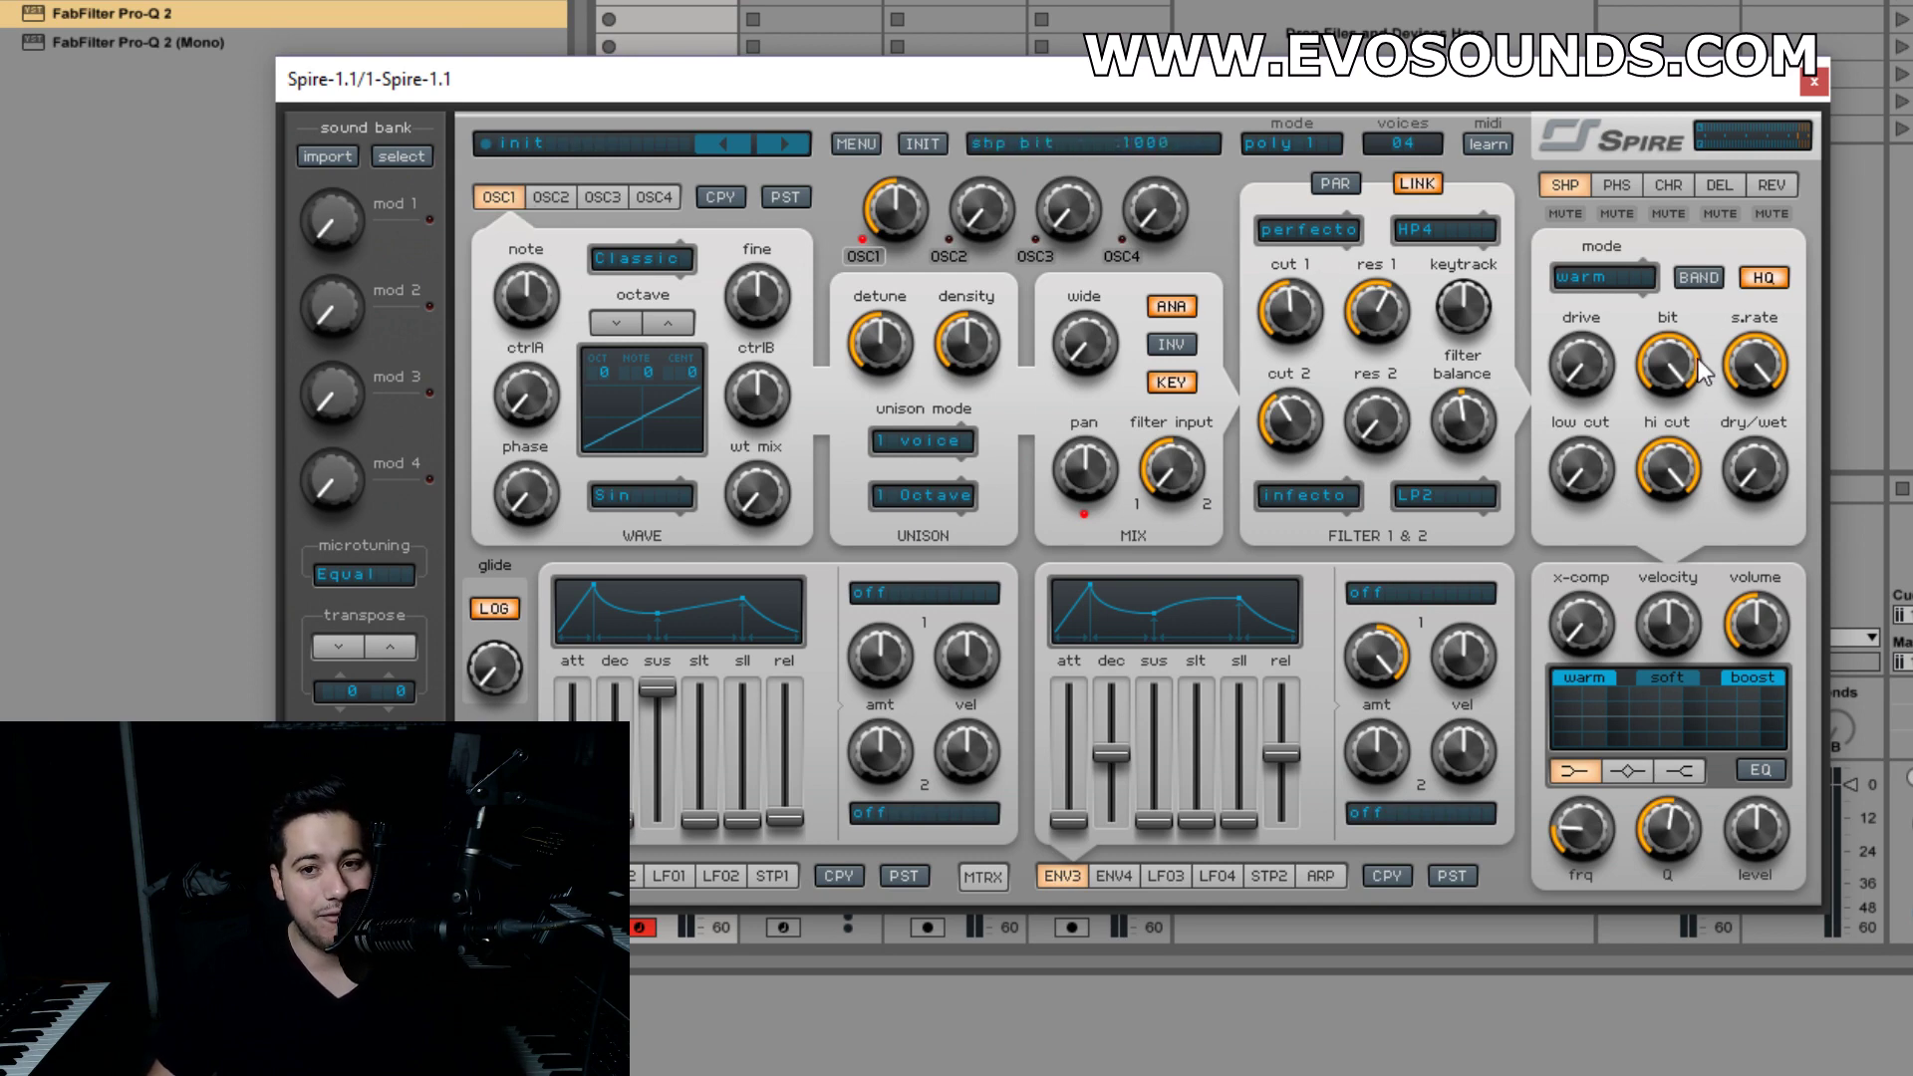
drag(1298, 298, 1287, 460)
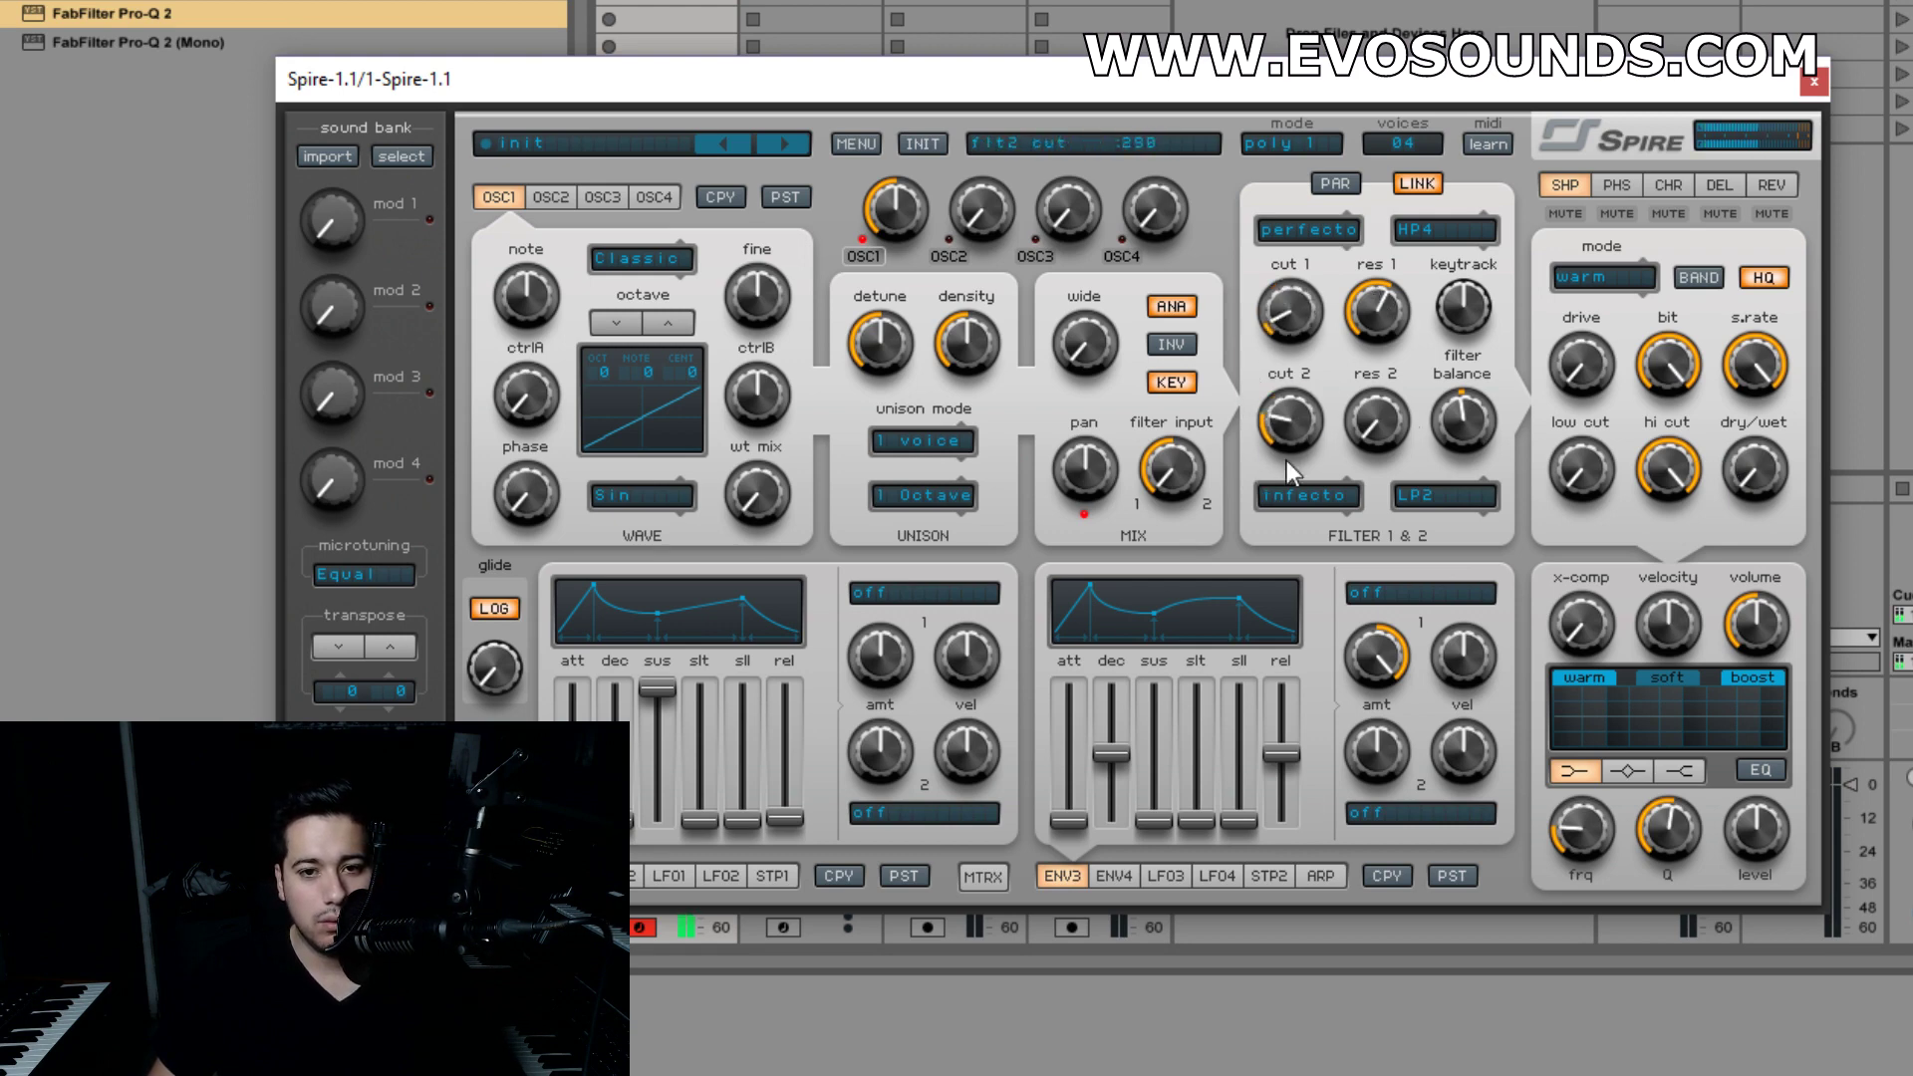
- Set filter 1's mode to LP4 and raise its cutoff through about 425
click(1313, 239)
click(1444, 237)
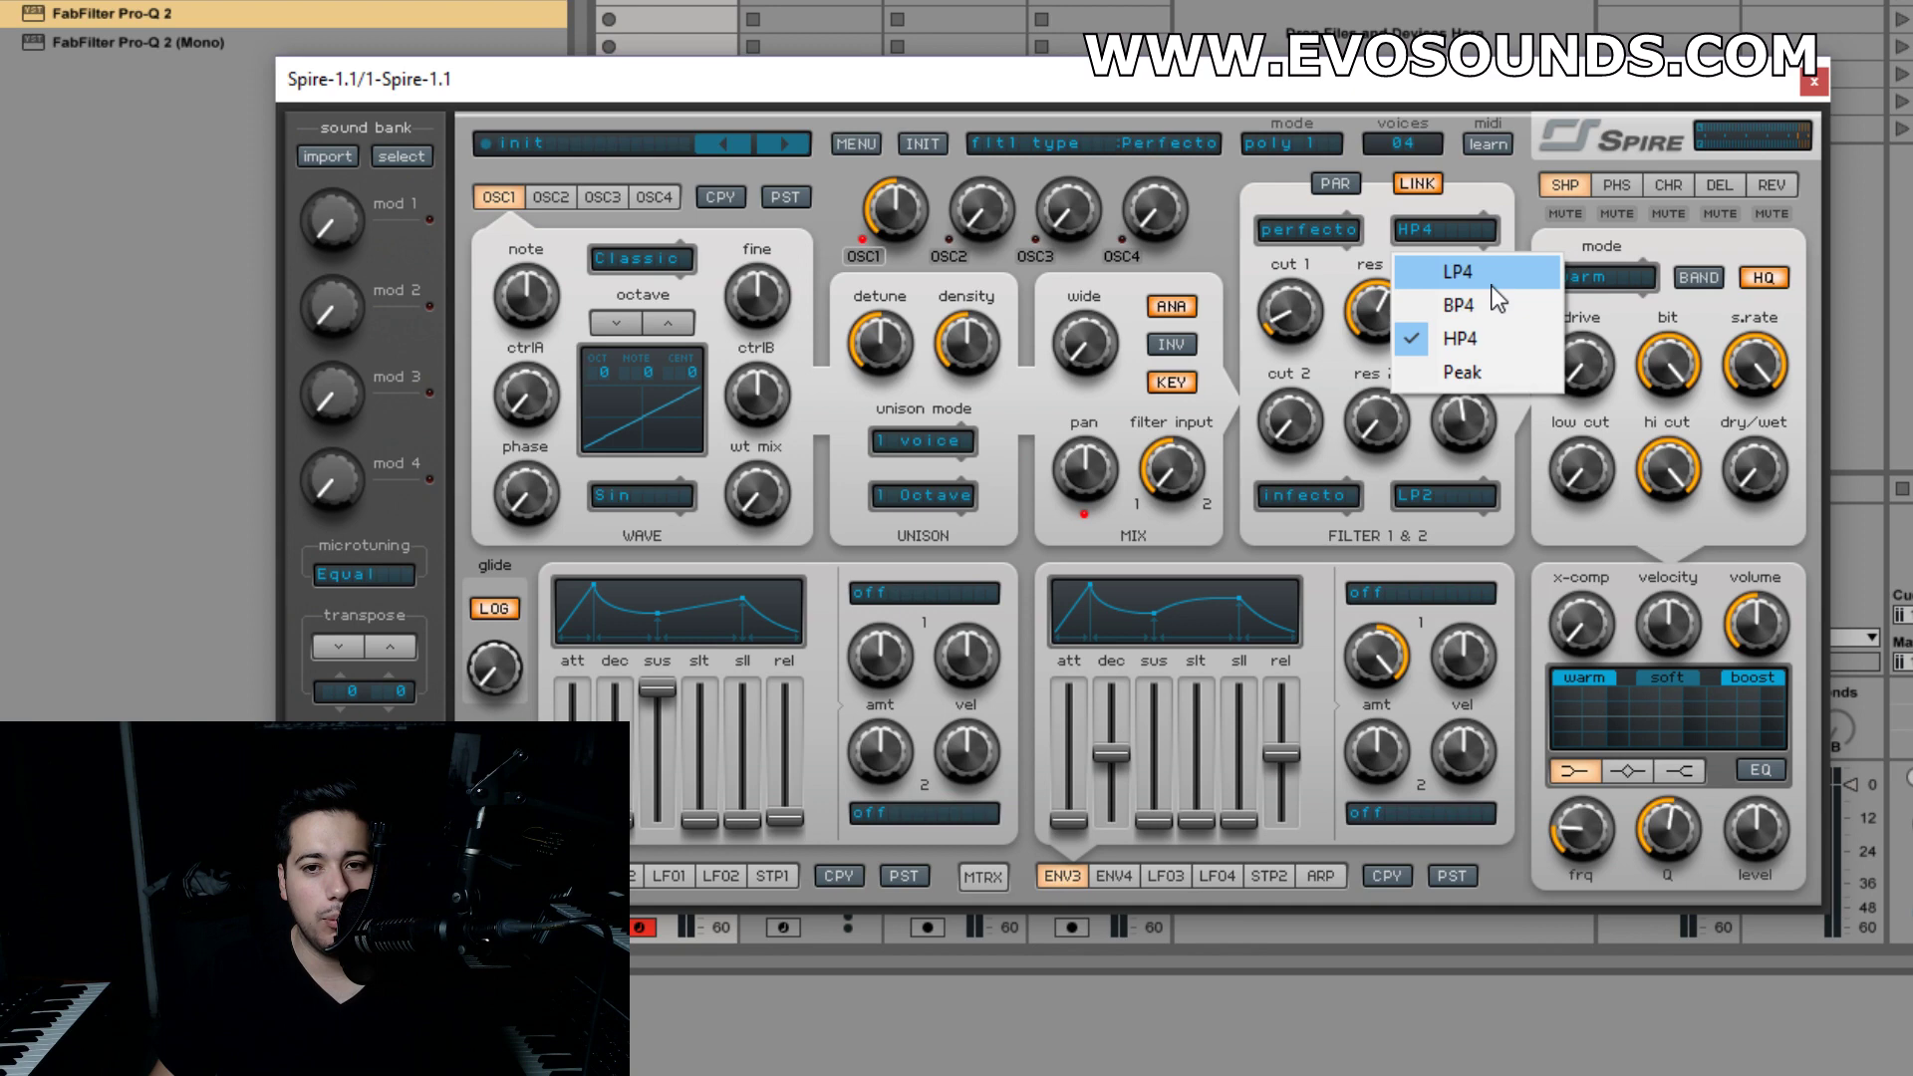
click(1493, 286)
drag(1293, 317, 1328, 265)
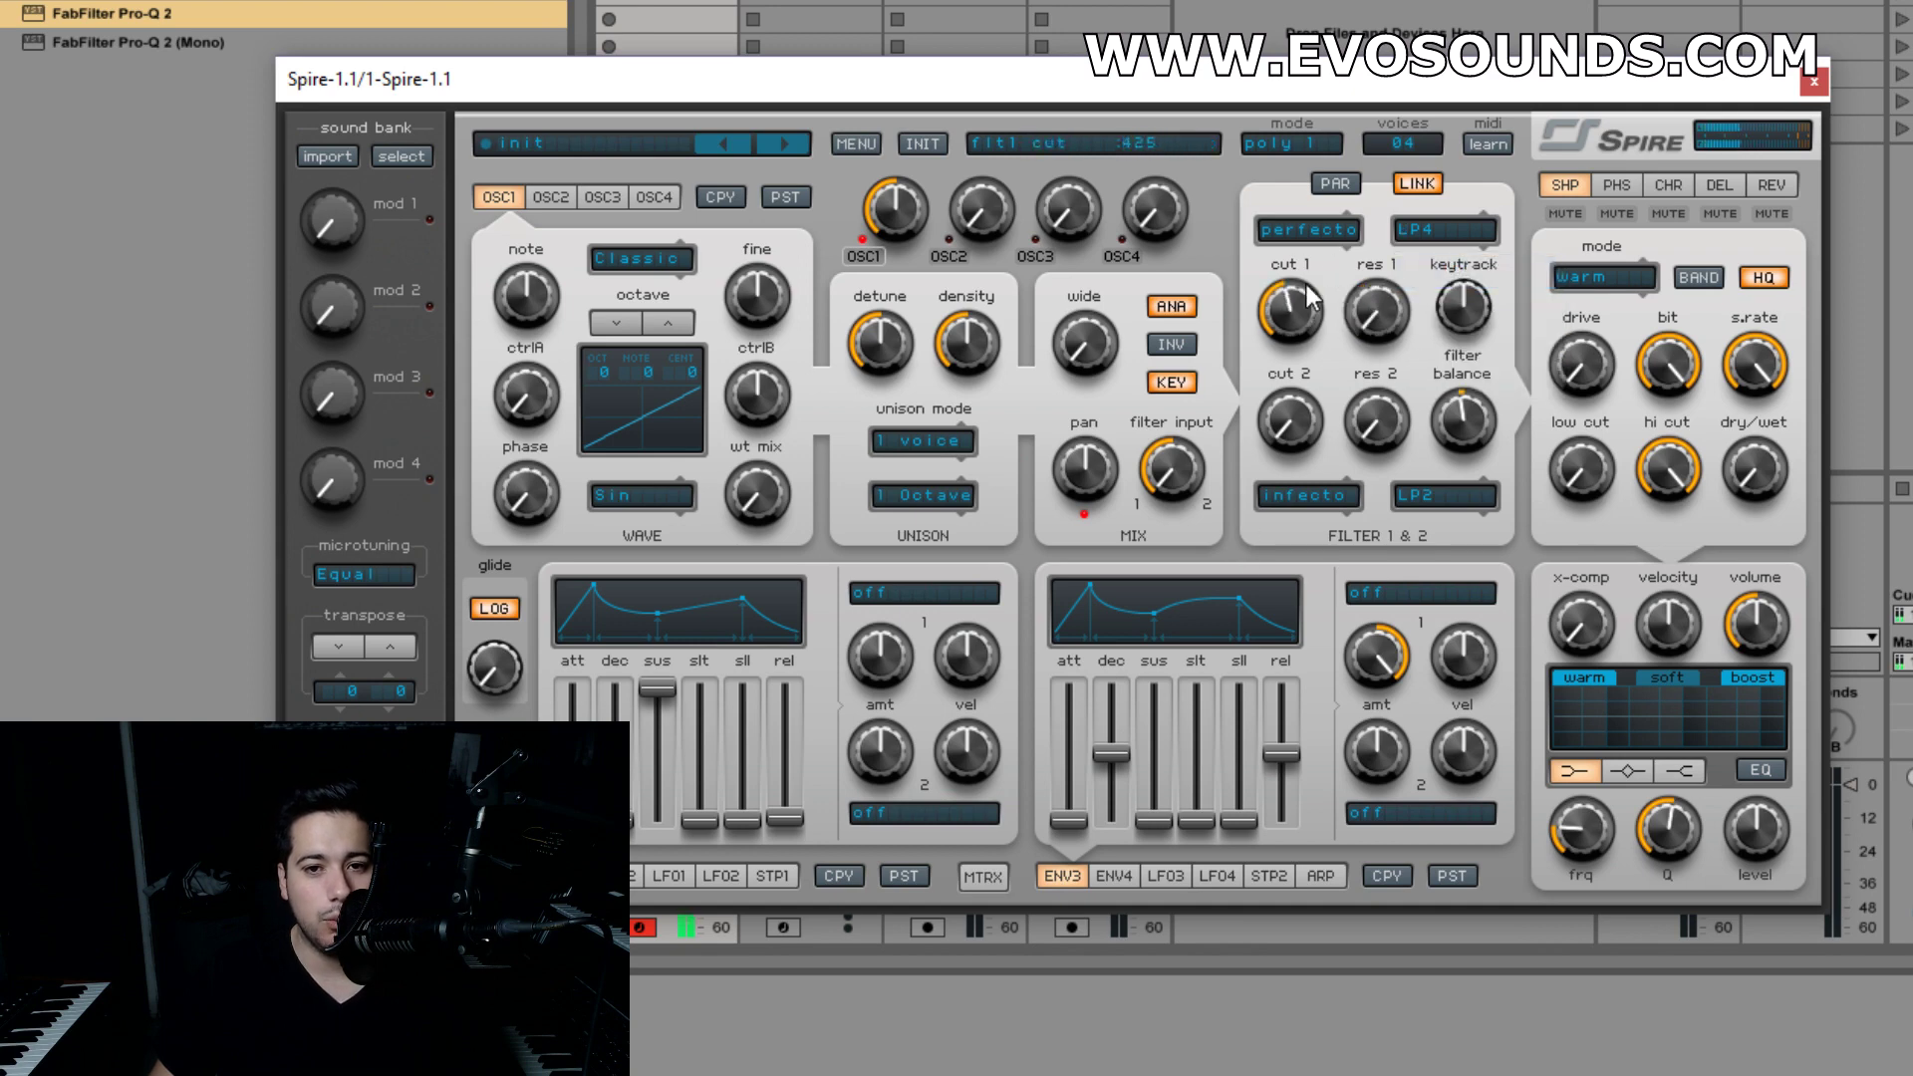
- Set filter 2's type to acido and raise its resonance to 1000
click(1313, 498)
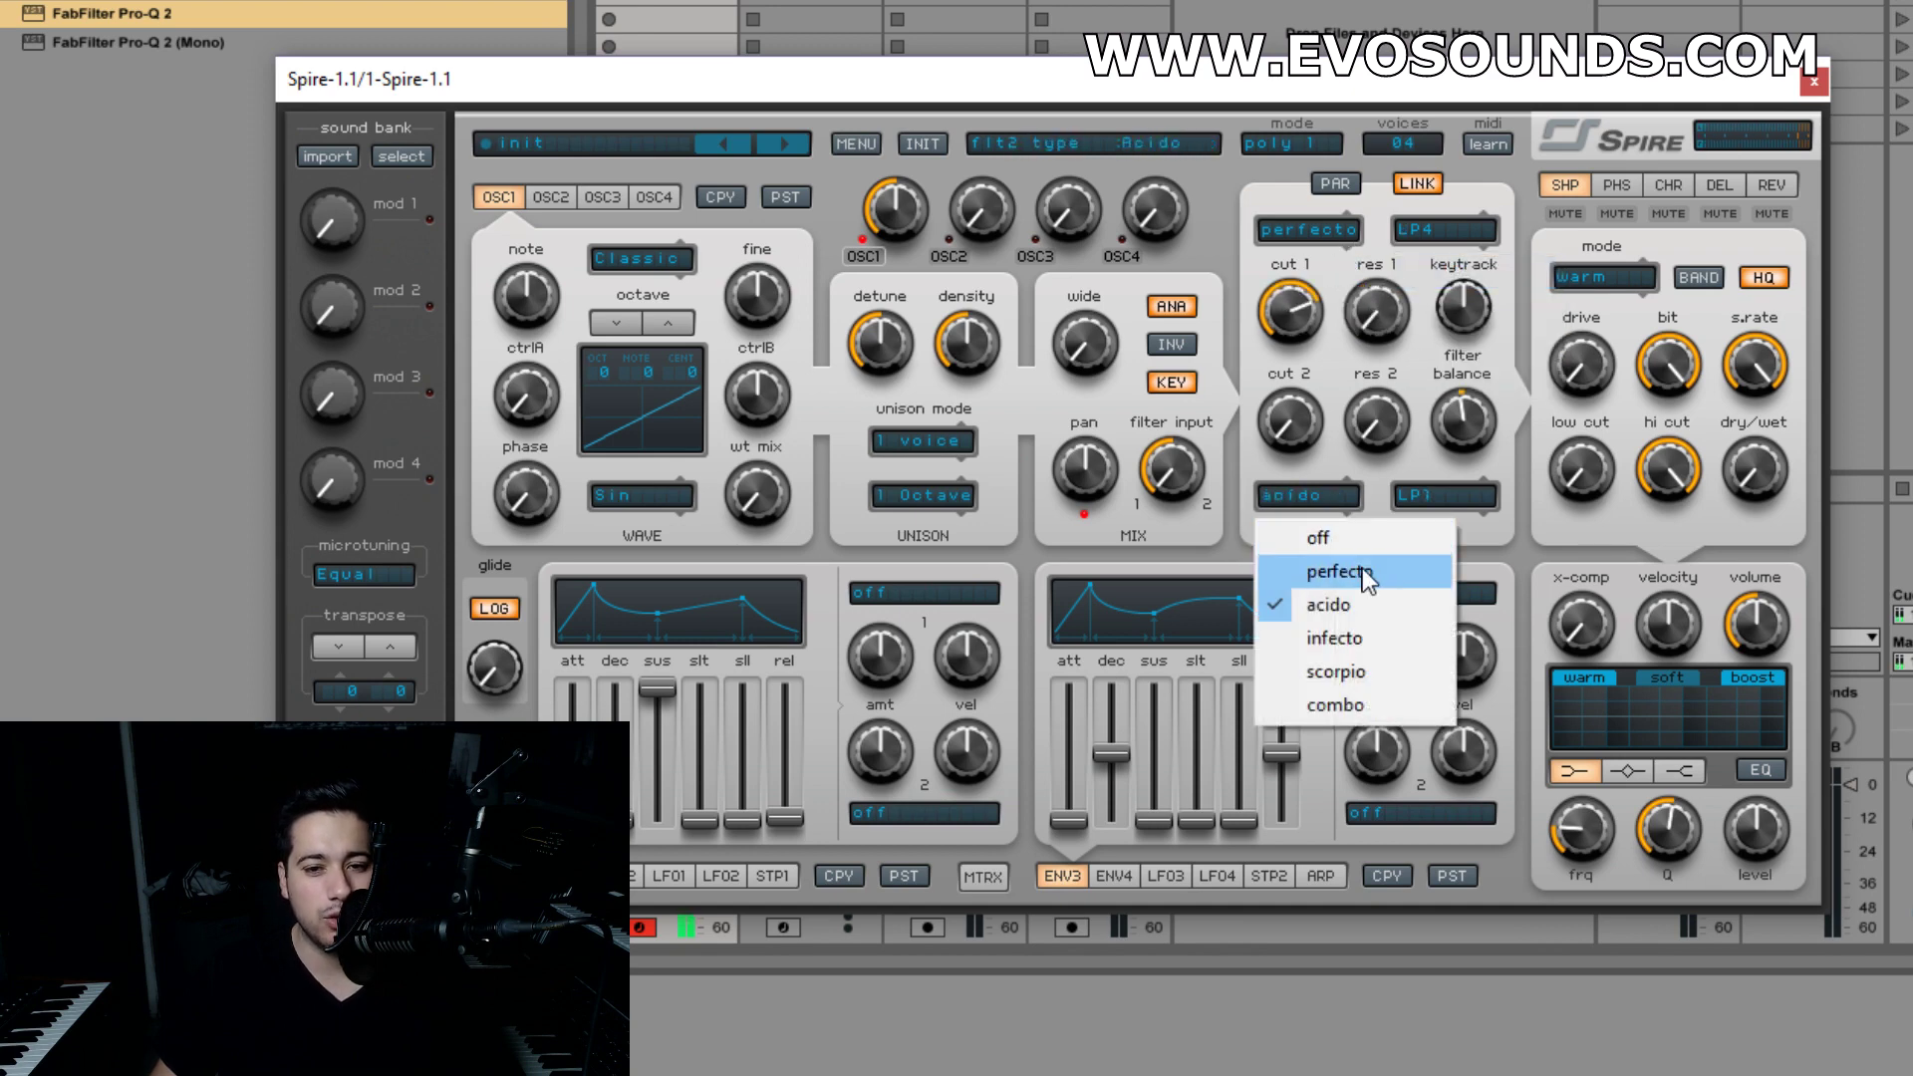
click(1361, 605)
drag(1379, 423, 1456, 224)
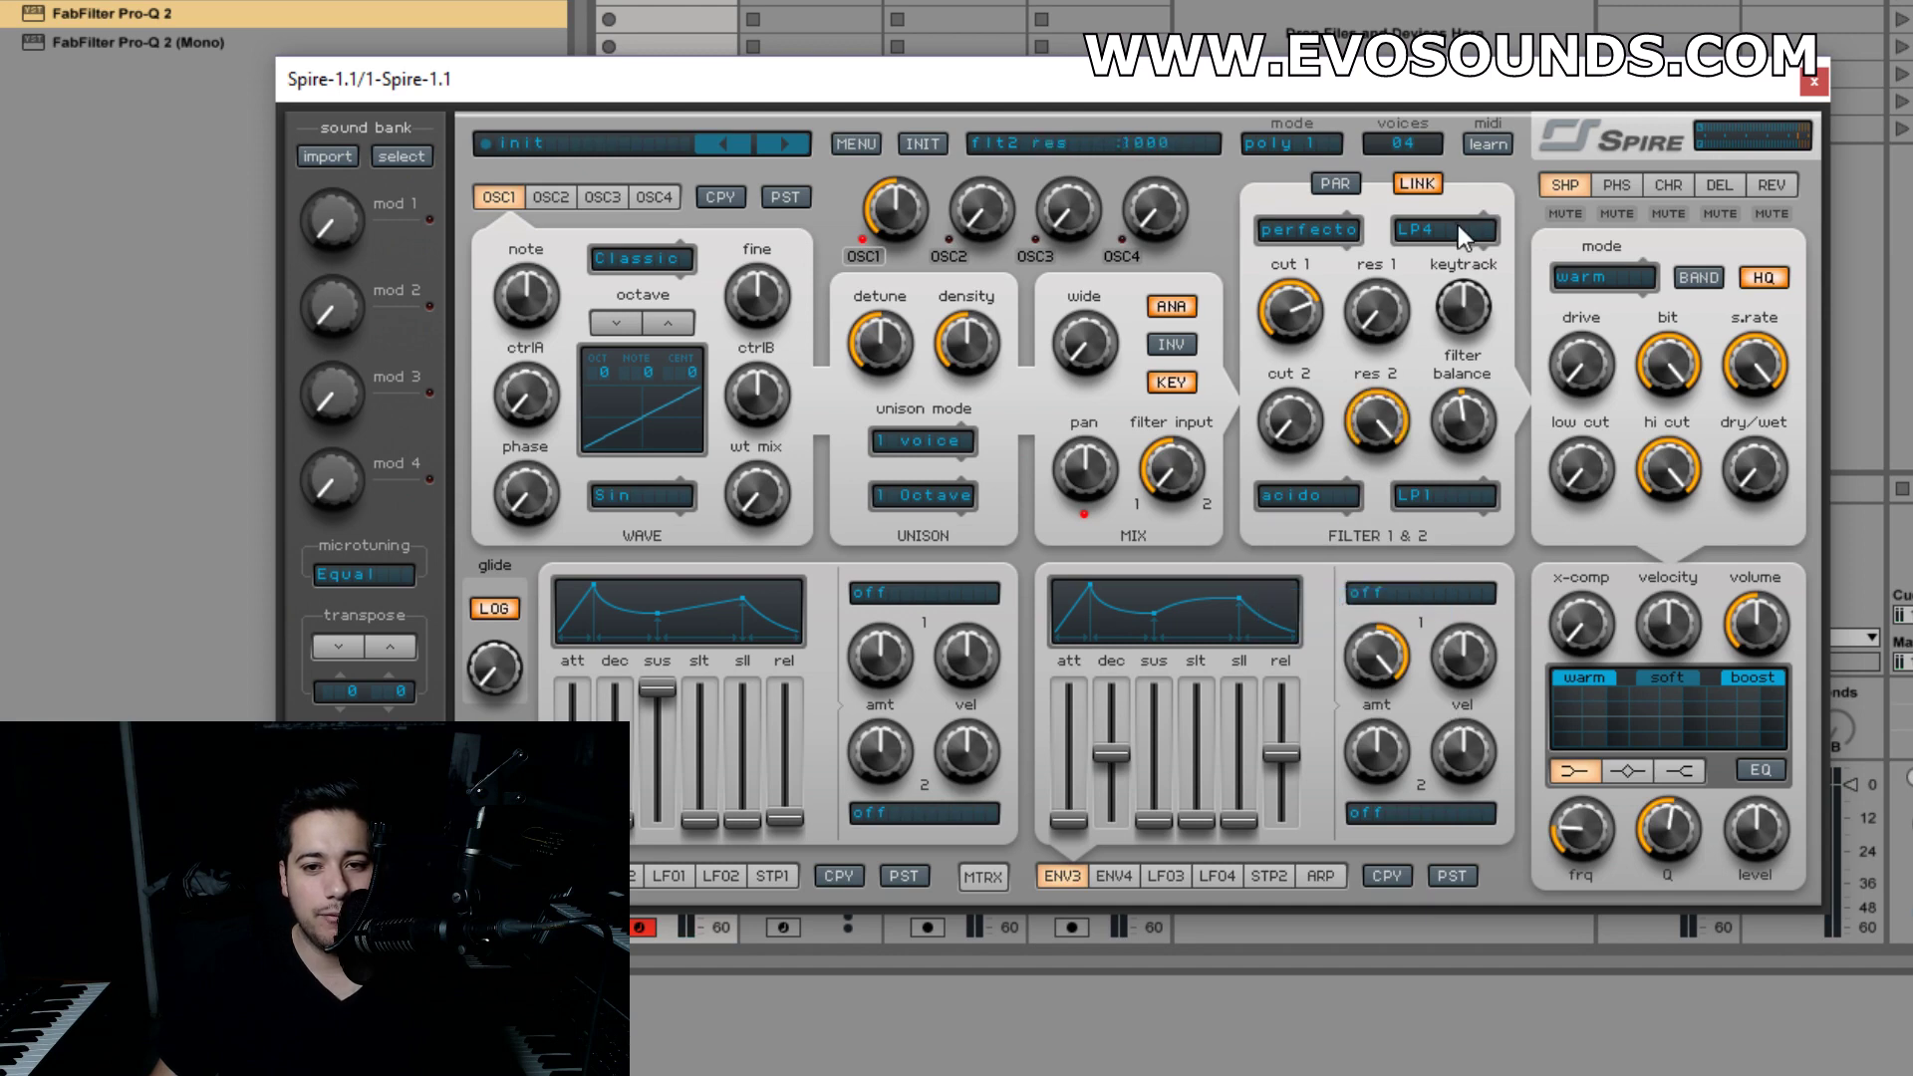
- Sweep filter 2's cutoff up and down at different filter balance settings
drag(1280, 436, 1240, 421)
mouse_move(1469, 421)
drag(1313, 435, 1353, 343)
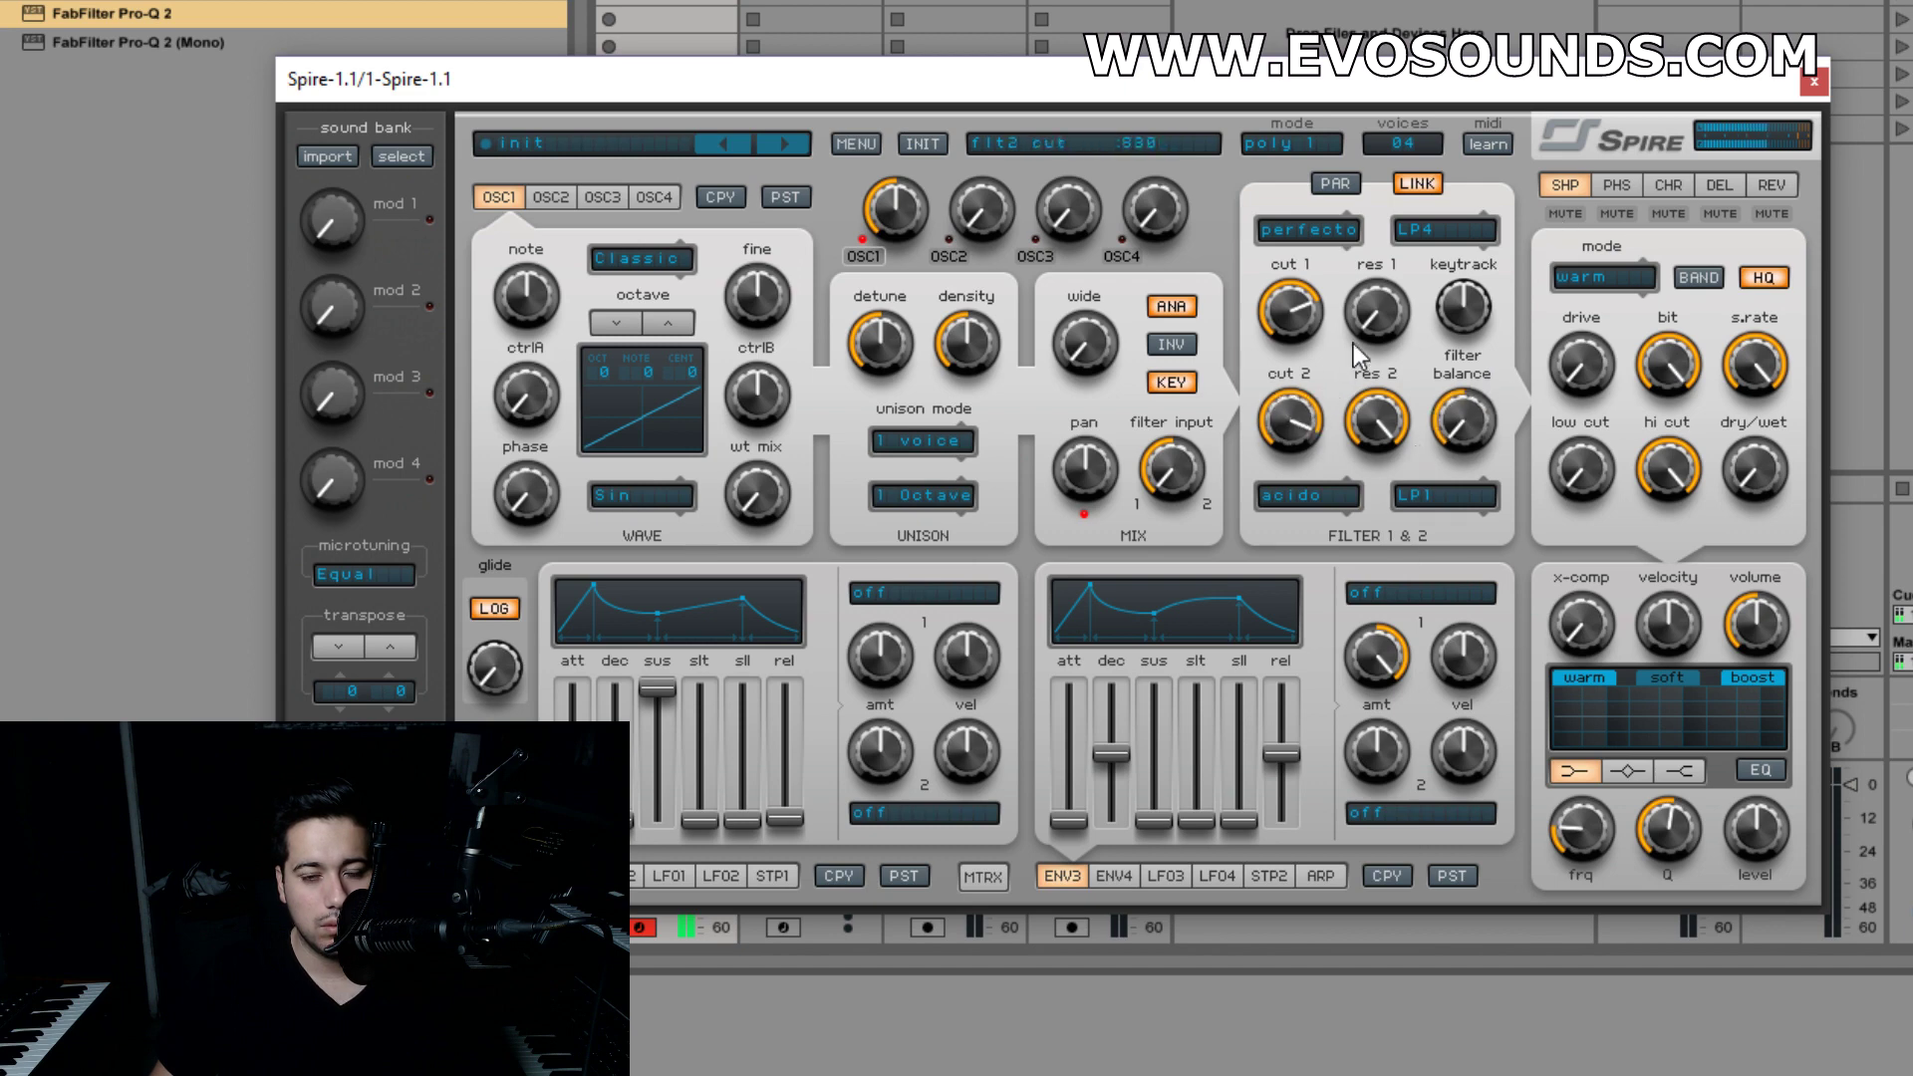
drag(1468, 431, 1415, 404)
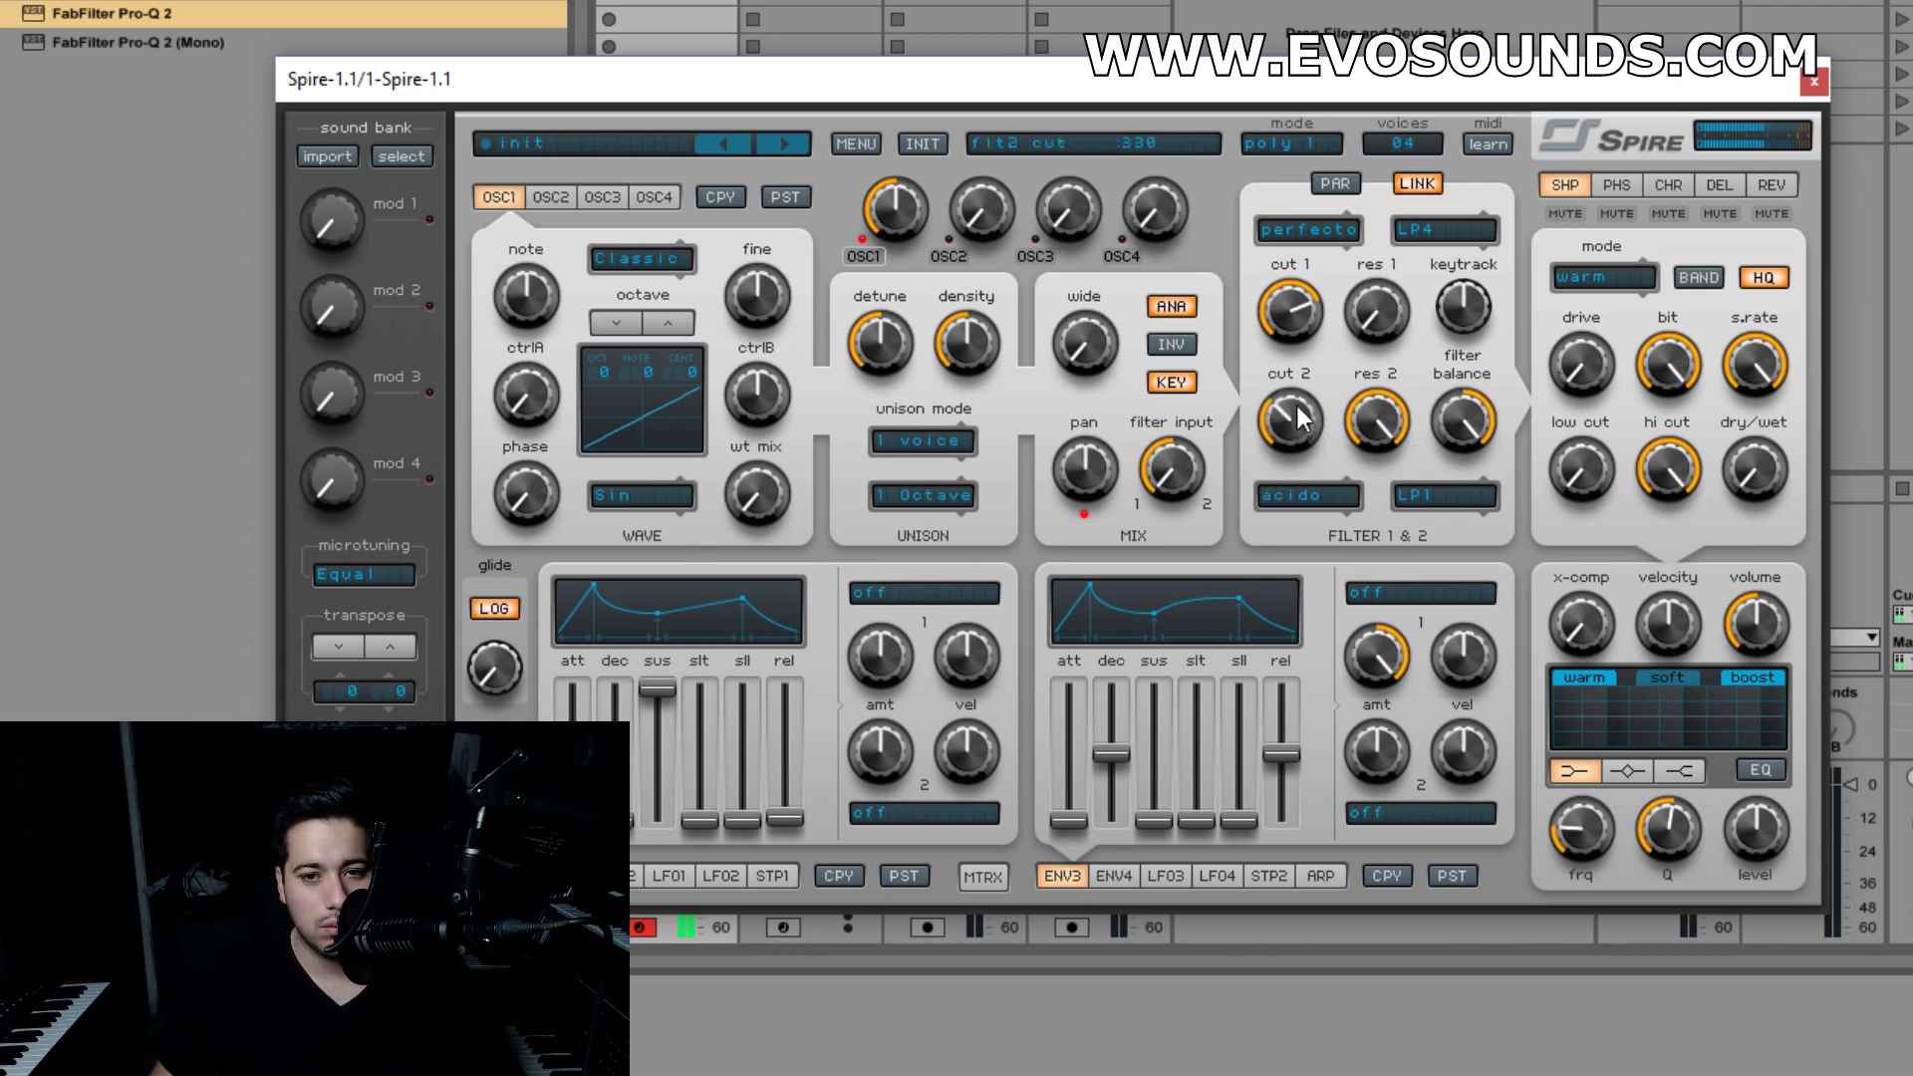
drag(1315, 429, 1227, 599)
mouse_move(1345, 333)
mouse_down()
mouse_move(1303, 416)
mouse_move(1336, 361)
mouse_up()
drag(1488, 424, 1426, 510)
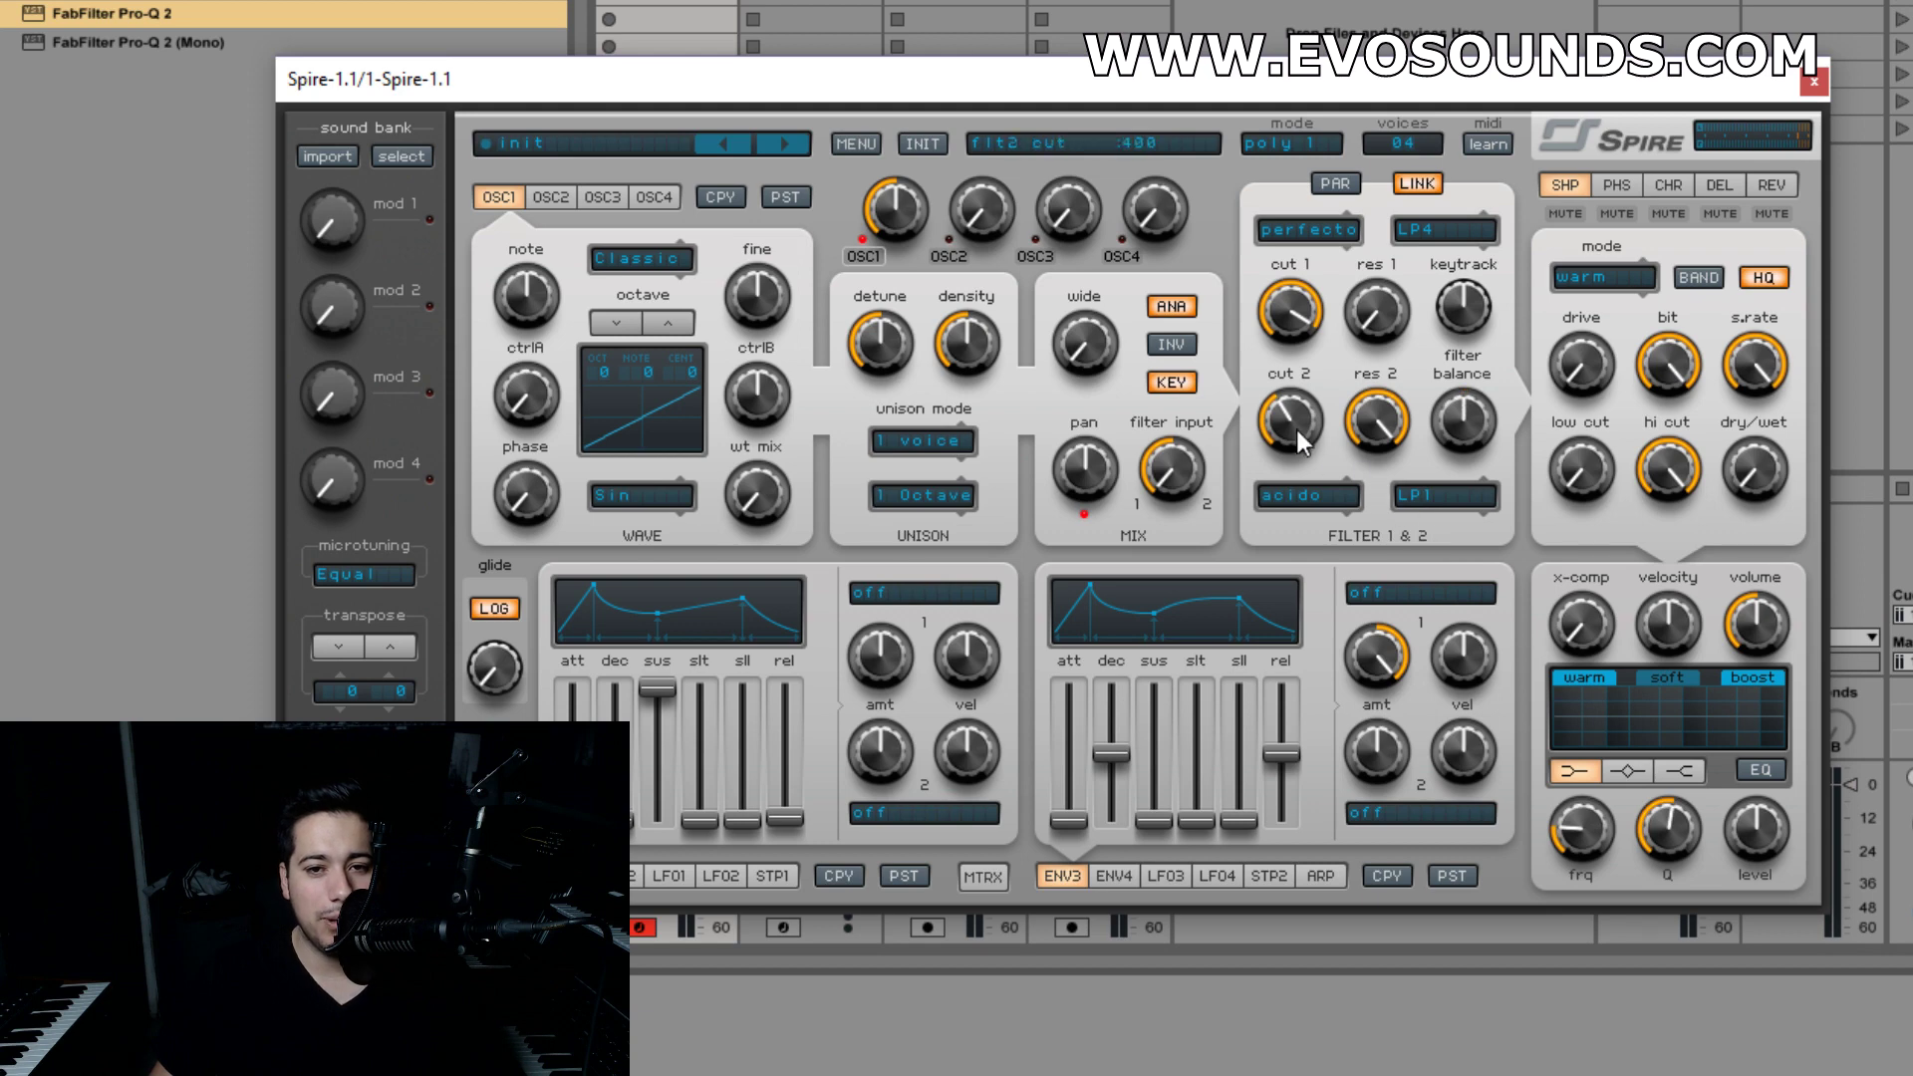
- Sweep the cutoffs of both filters and raise filter 1's resonance to about 310
drag(1295, 310, 1293, 337)
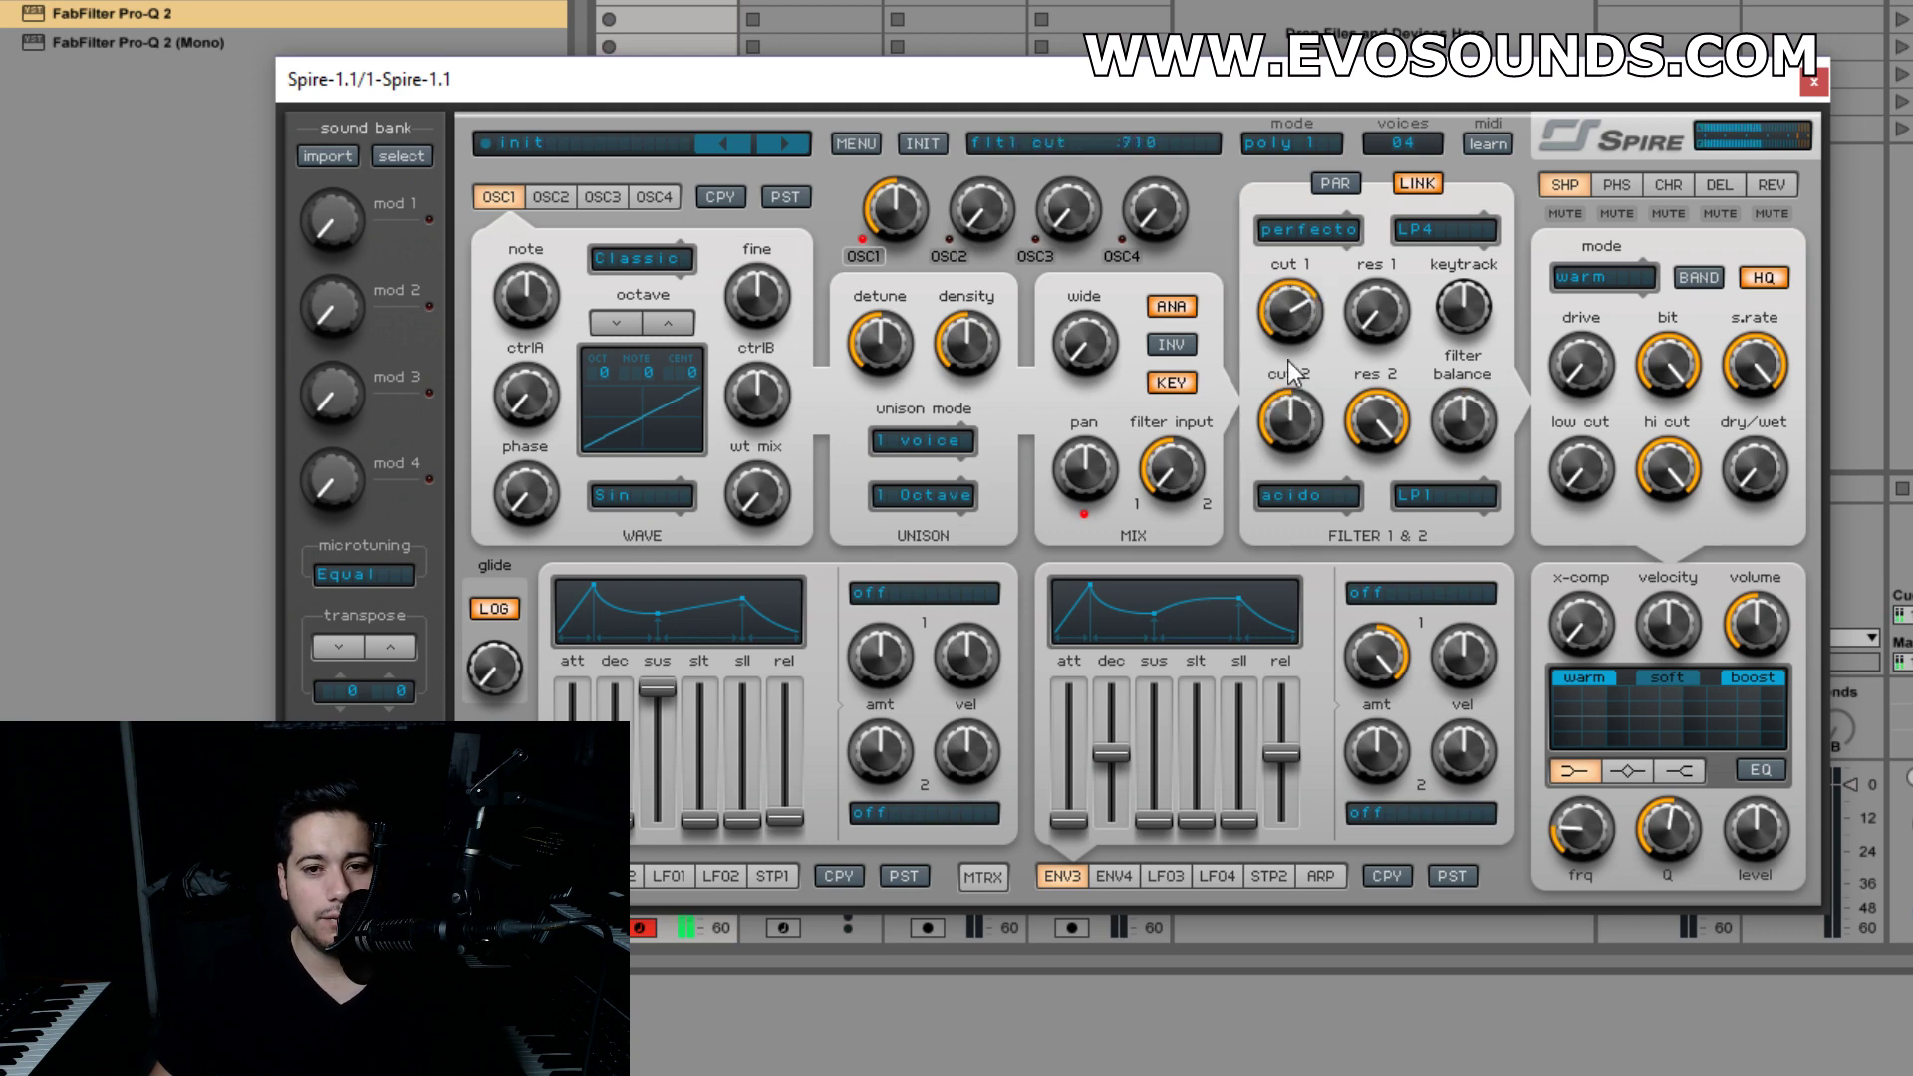
drag(1283, 327, 1321, 352)
drag(1313, 423, 1267, 486)
drag(1373, 317, 1355, 223)
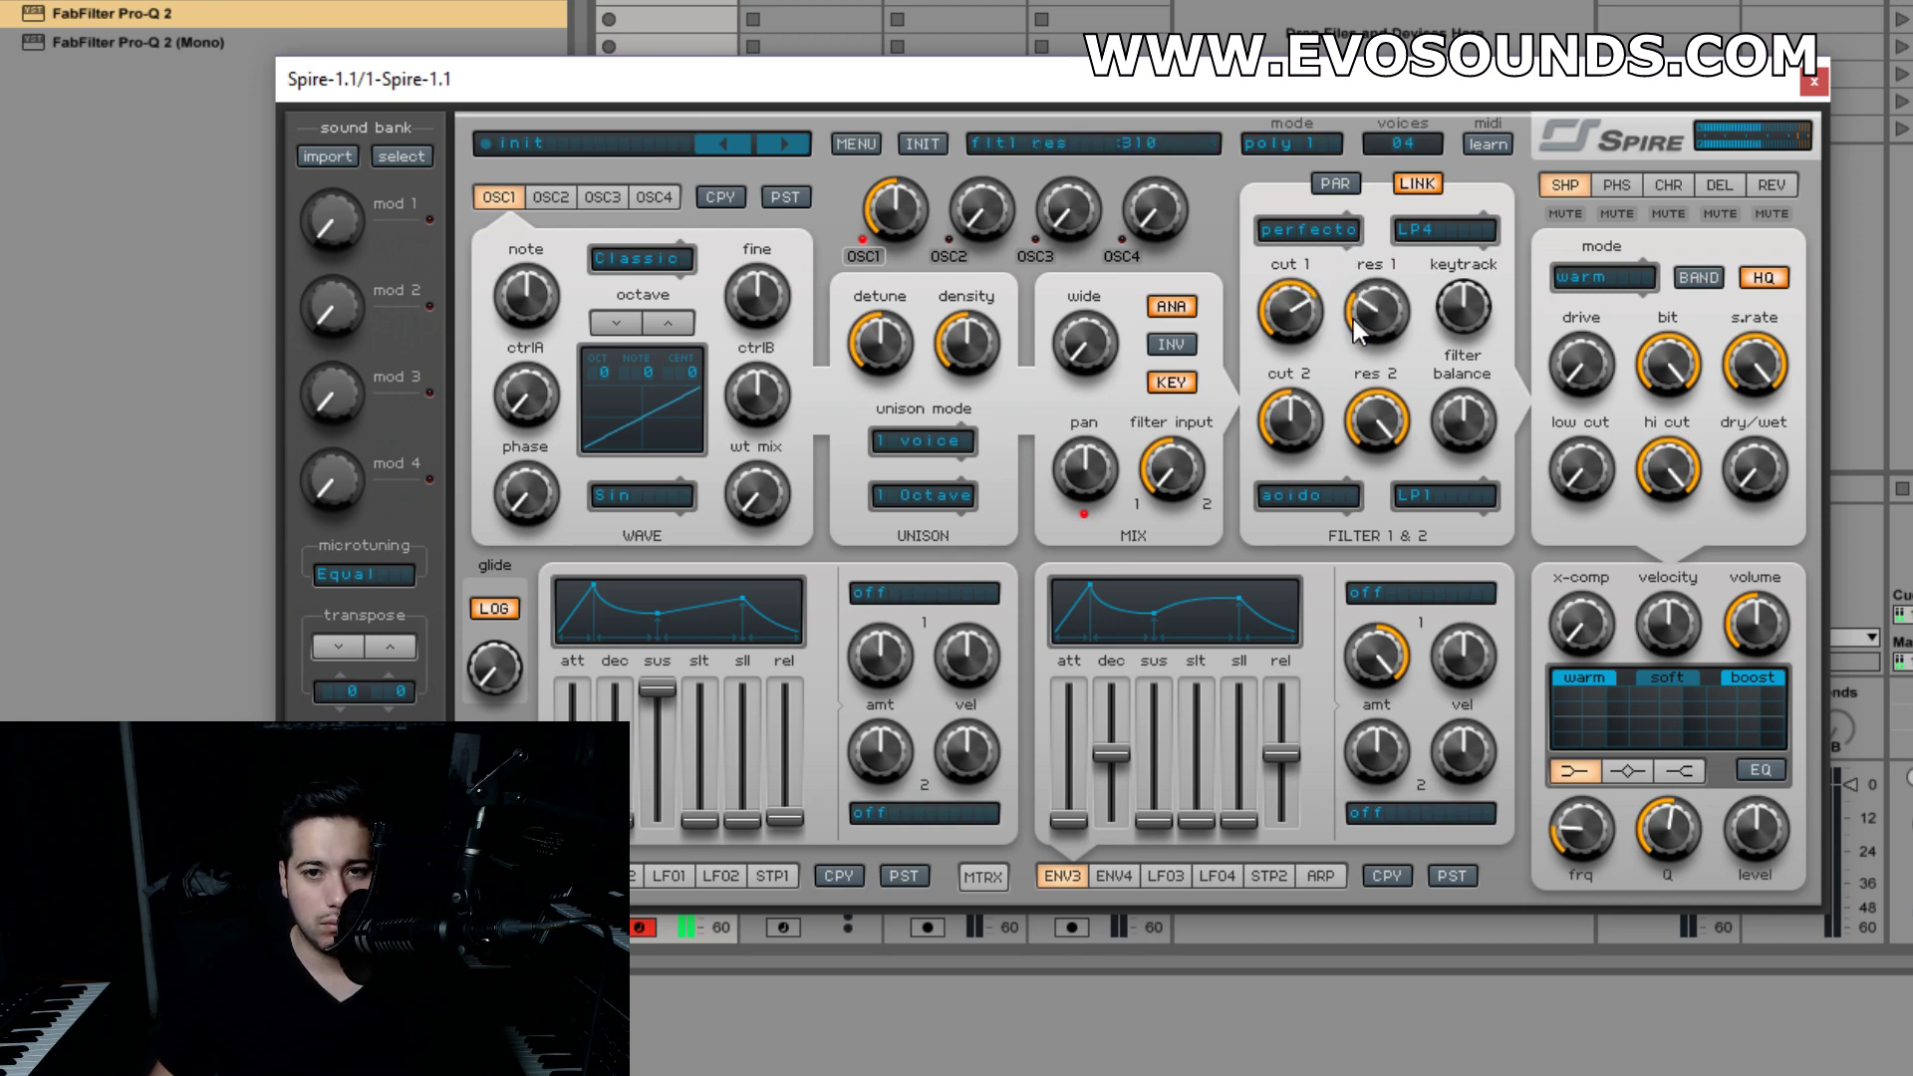
drag(1292, 332, 1236, 407)
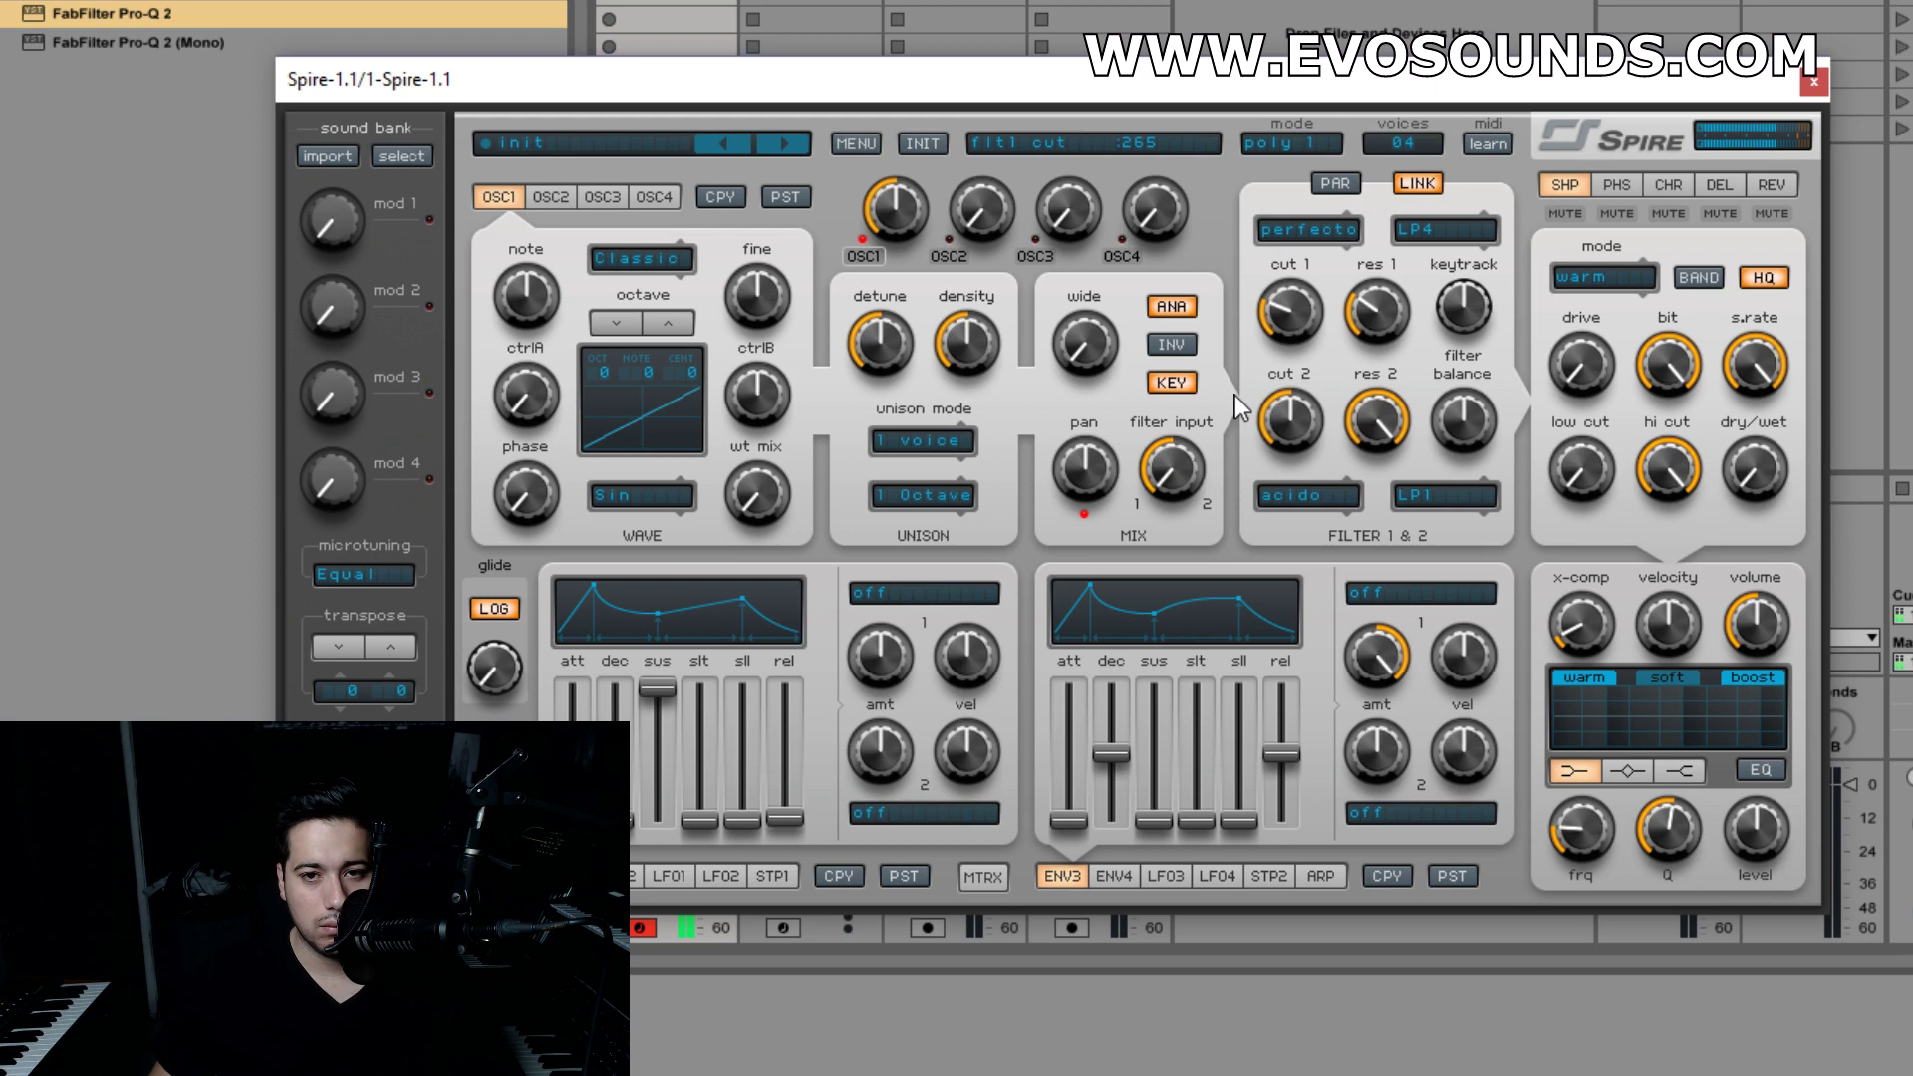
- Switch the two filters to parallel routing and turn oscillator 1's filter input toward the middle
drag(1300, 468, 1296, 493)
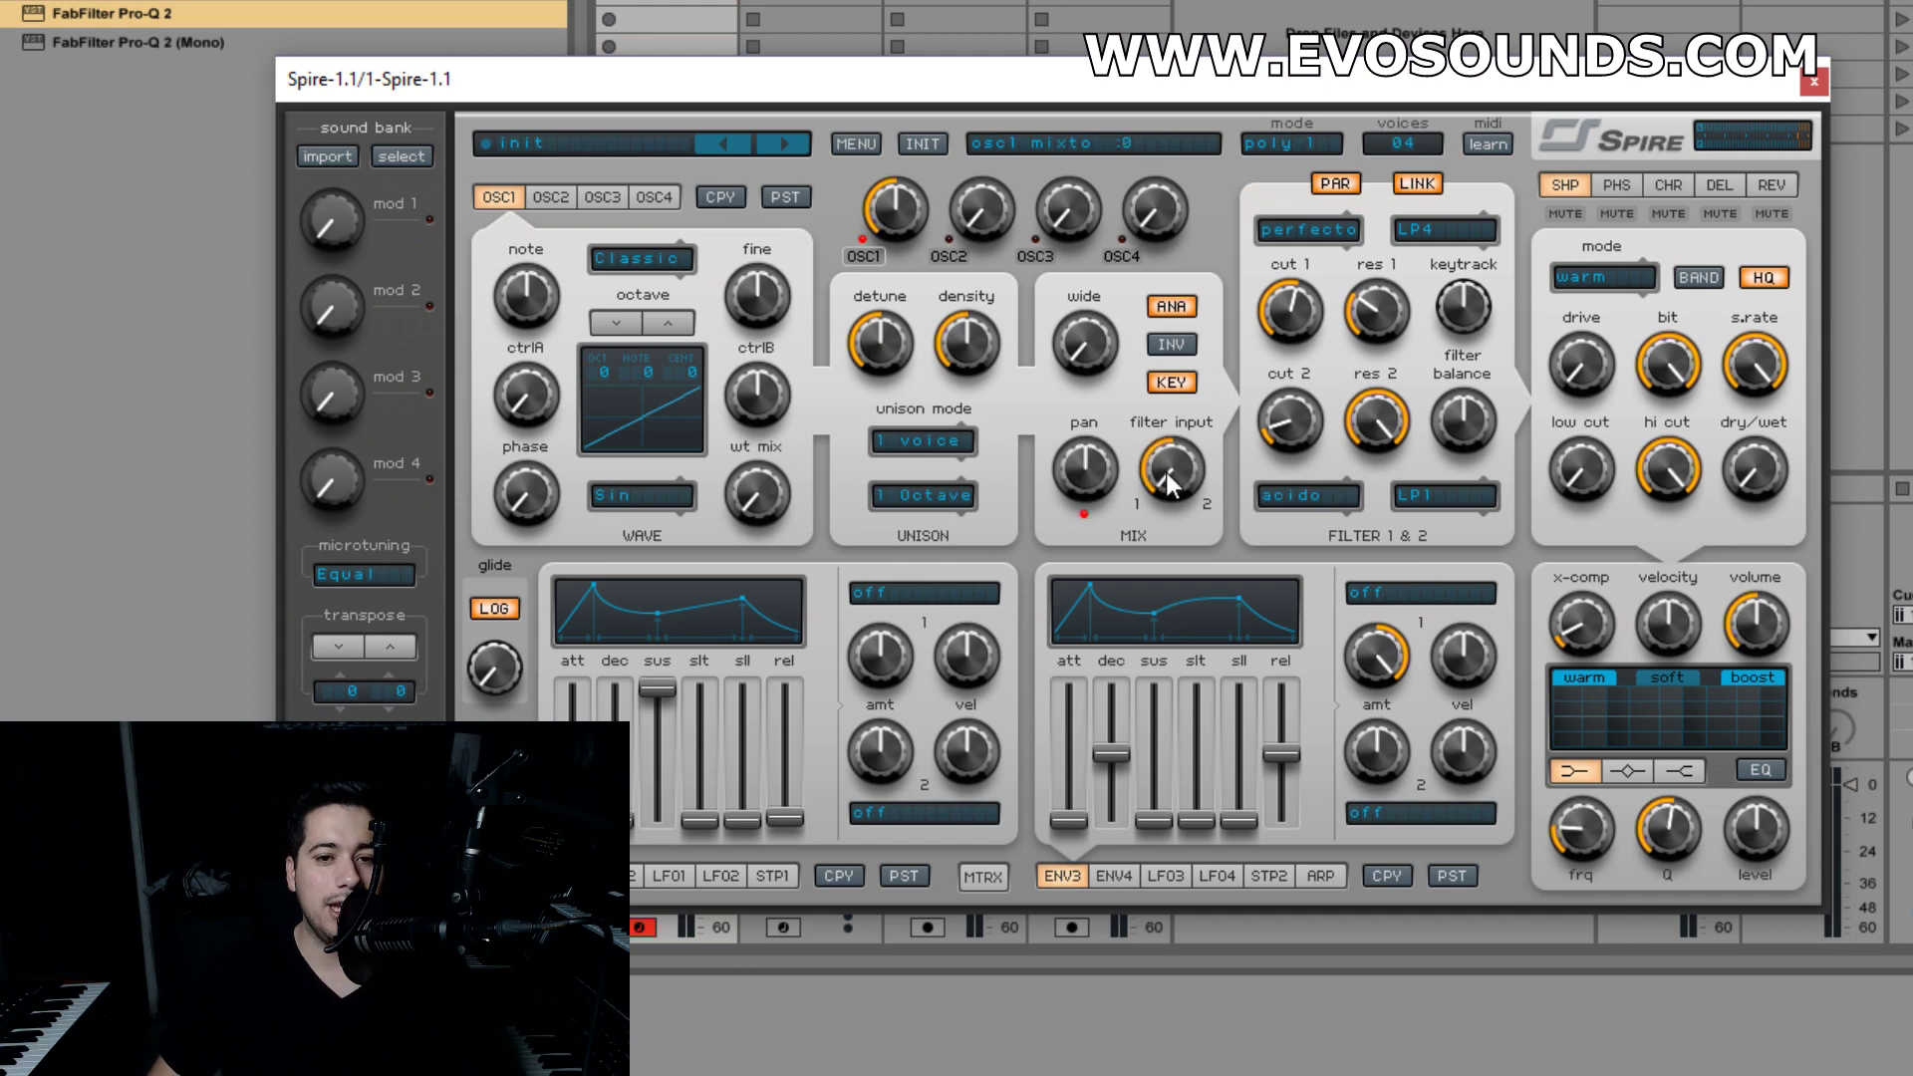
drag(1166, 431, 1196, 406)
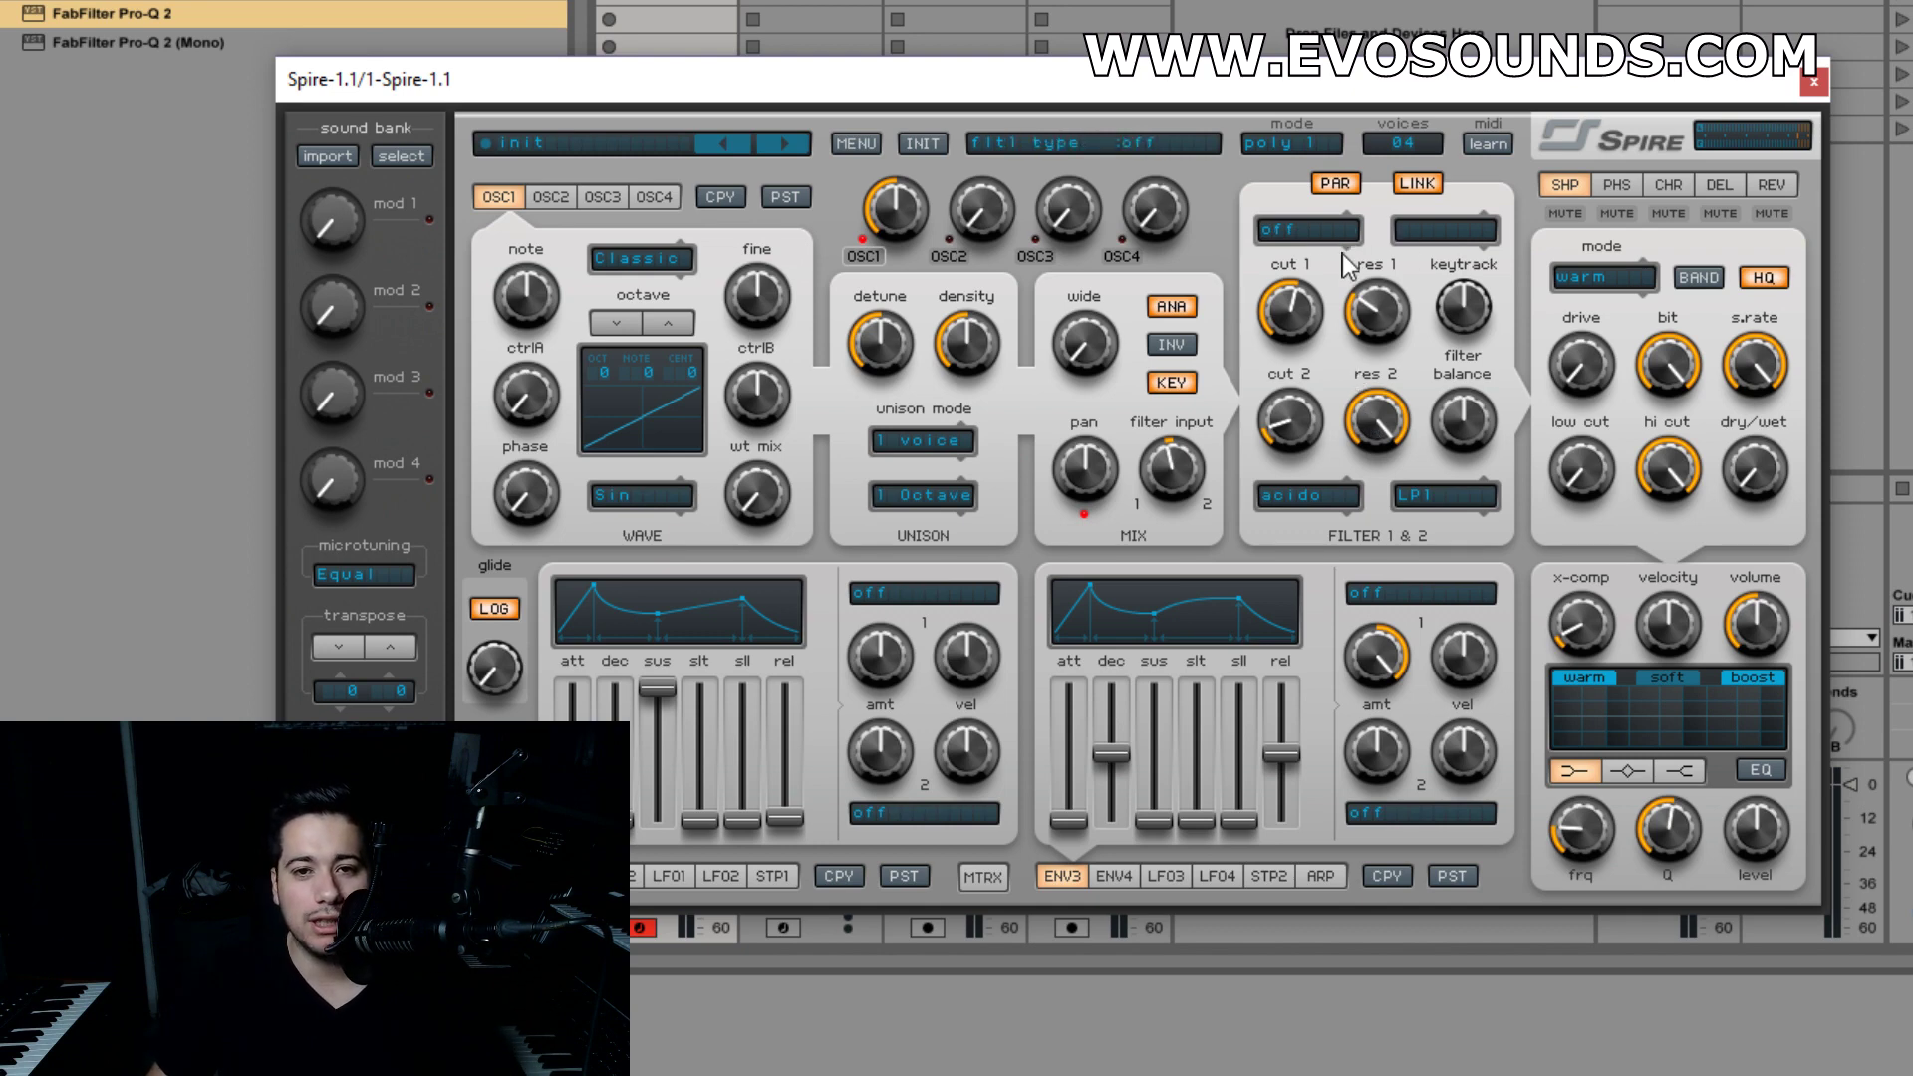
- Set filter 2's type to off and filter 1's type to perfecto
click(1305, 495)
click(1320, 541)
click(1308, 230)
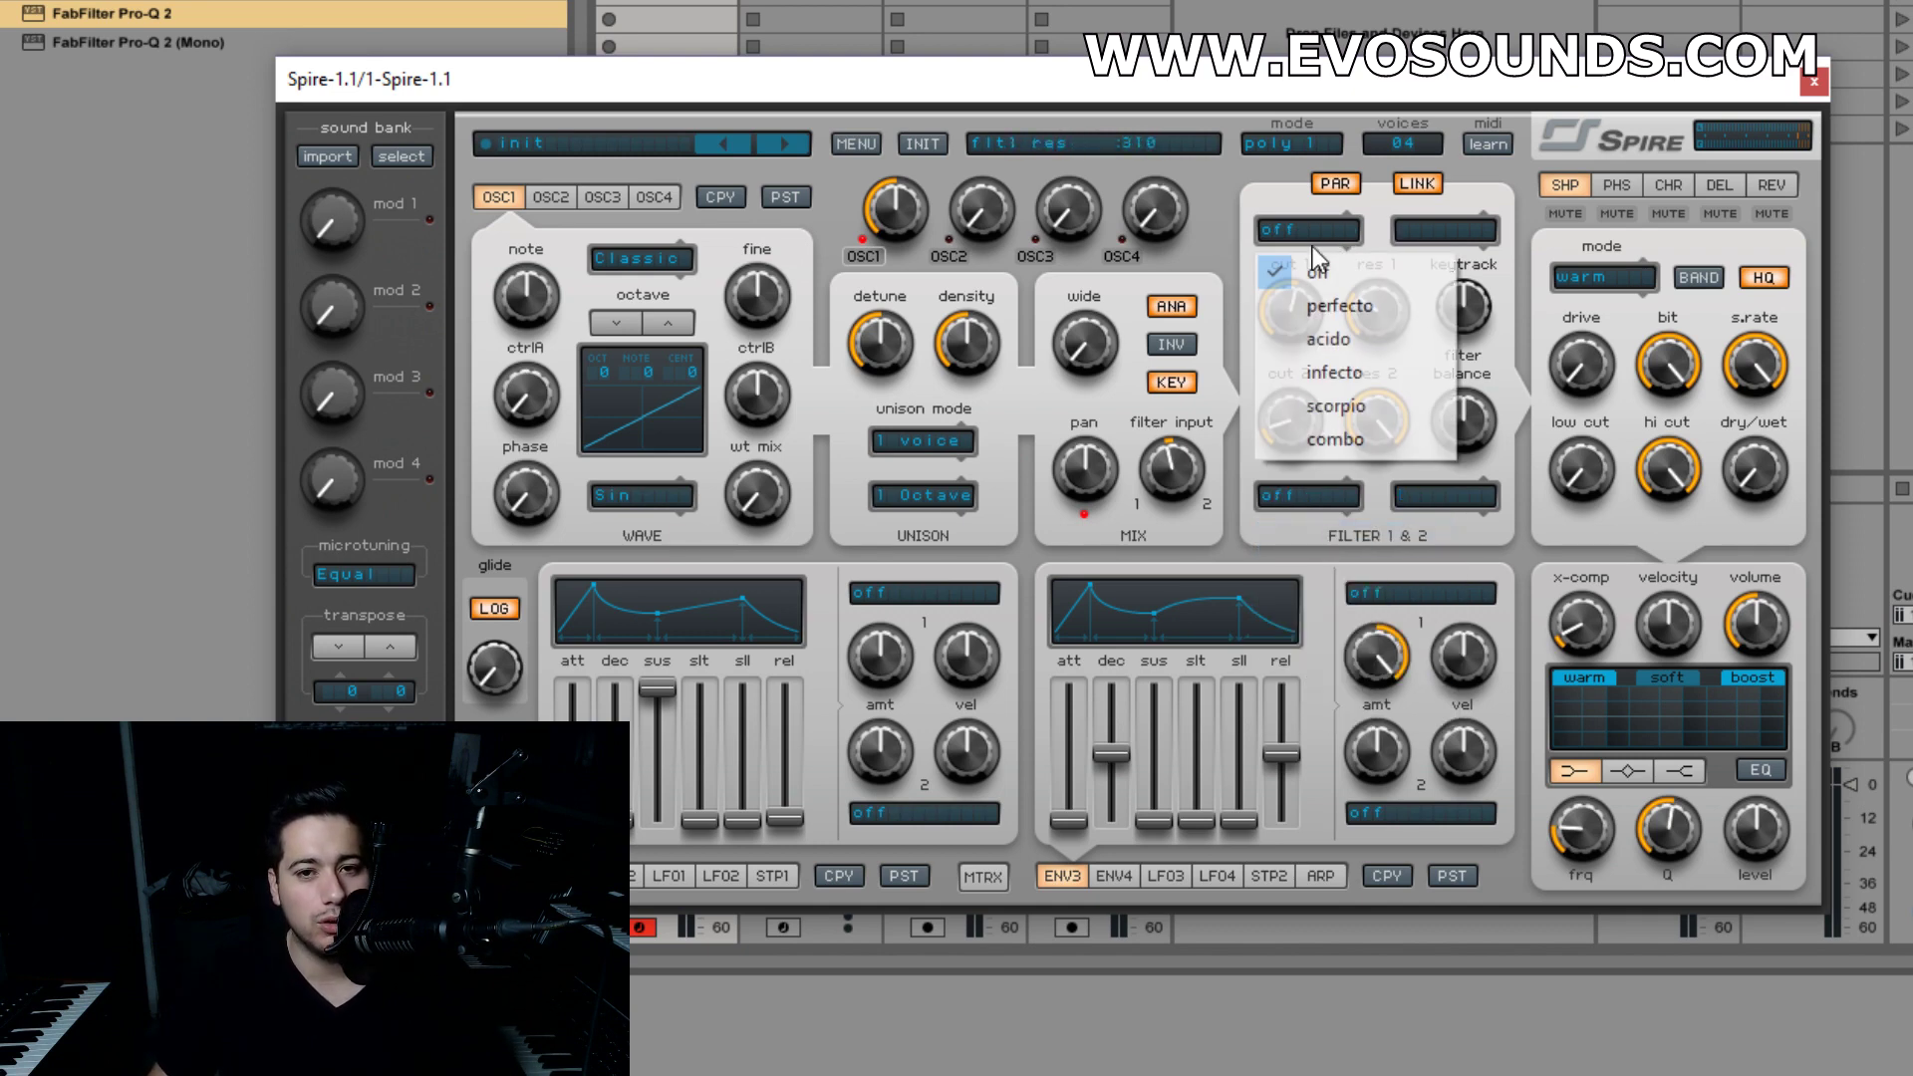
click(1345, 305)
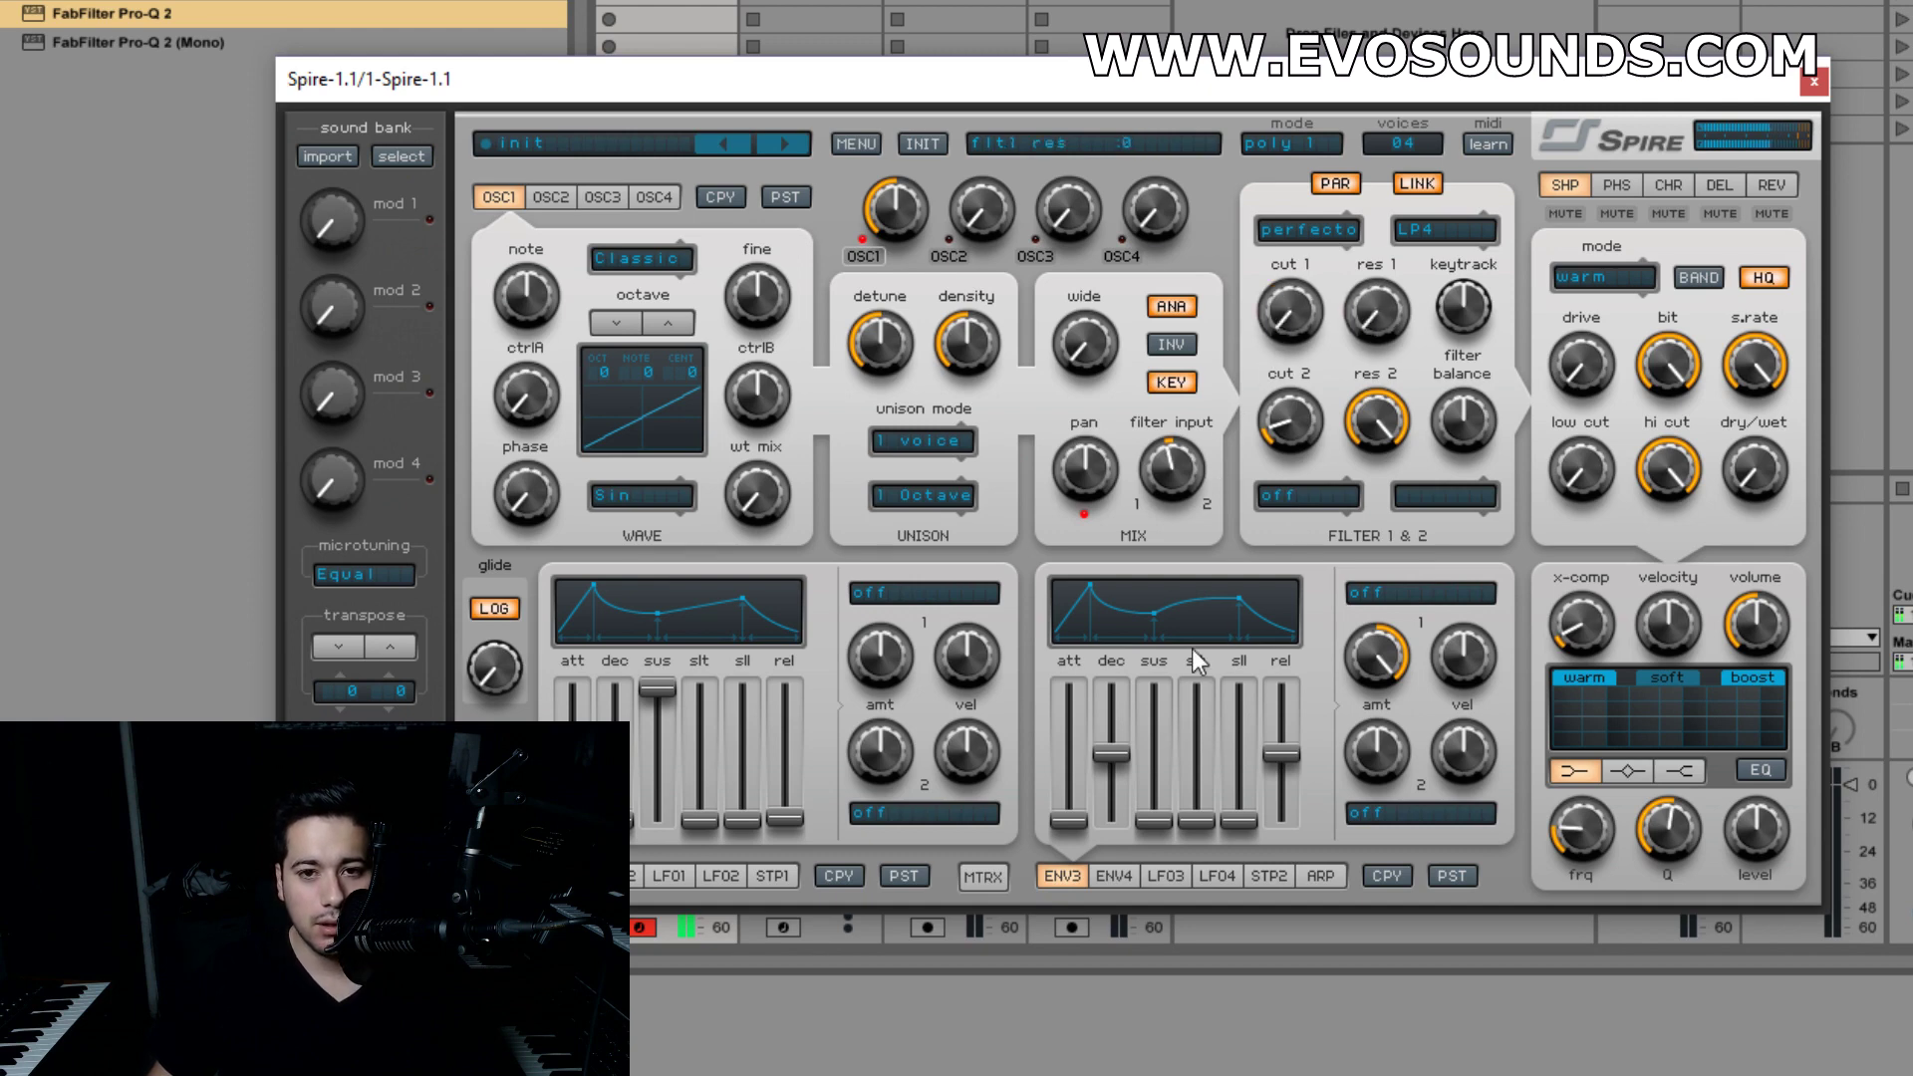
- Set filter 2 to perfecto in HP4 mode and reset oscillator 1's filter input to the centre
click(1294, 504)
click(1337, 569)
click(1325, 496)
click(1444, 496)
click(1435, 601)
drag(1371, 432, 1295, 438)
double_click(1186, 482)
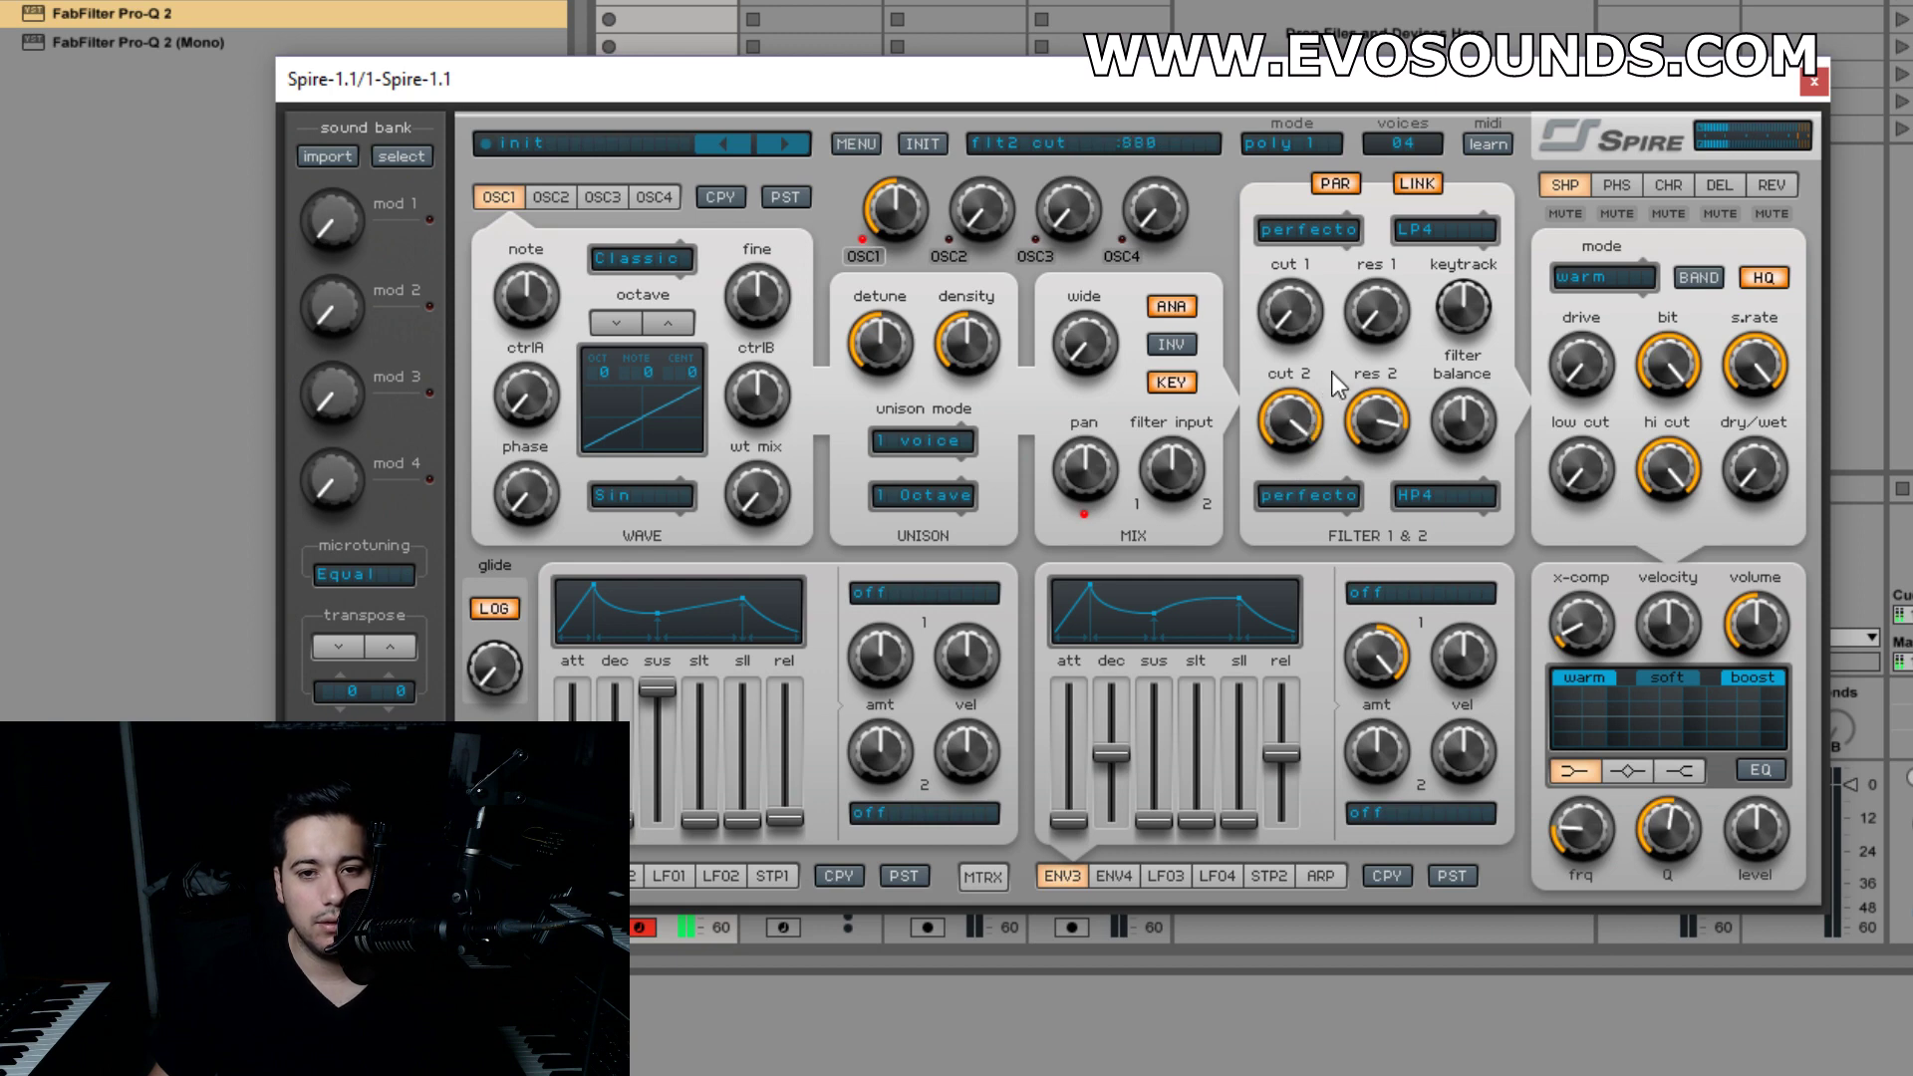
- Sweep the cutoffs of the parallel low-pass and high-pass filters and turn the filter balance to 1000
drag(1290, 311, 1325, 242)
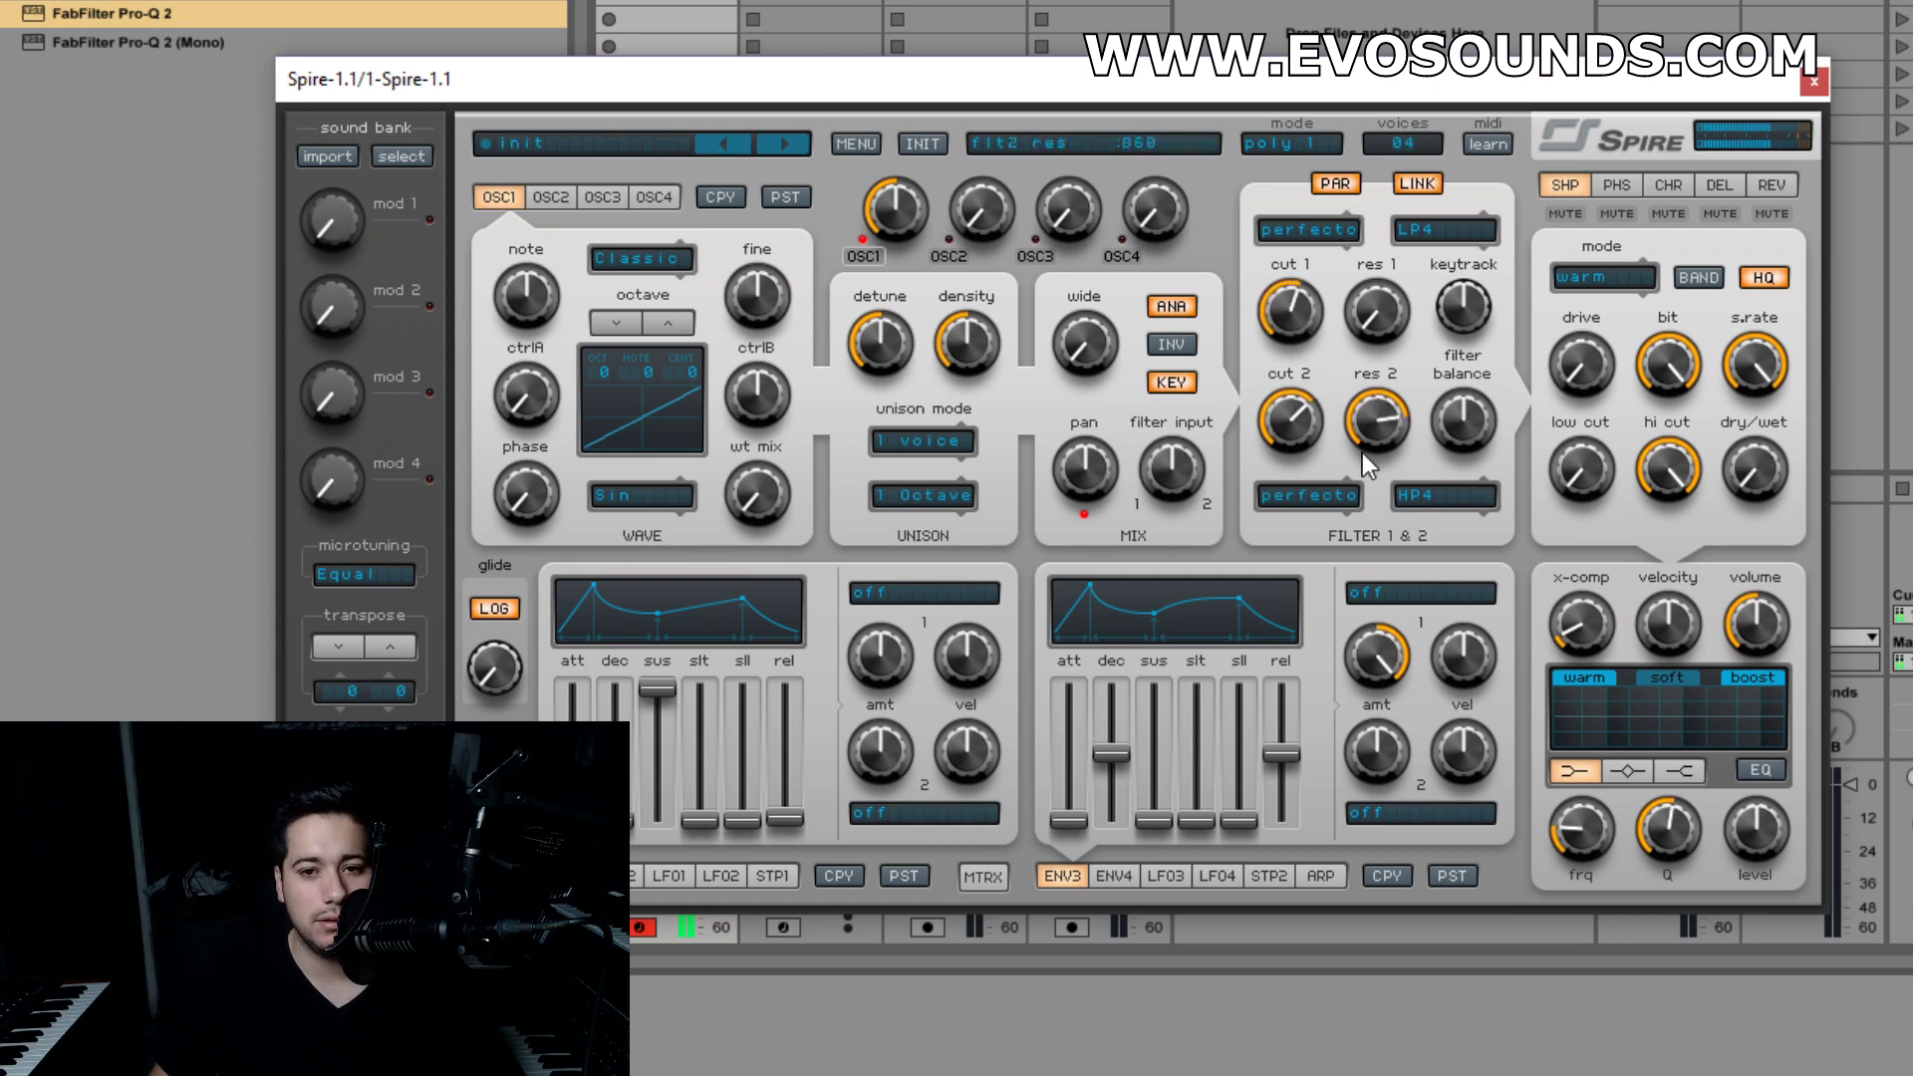
drag(1295, 307, 1271, 427)
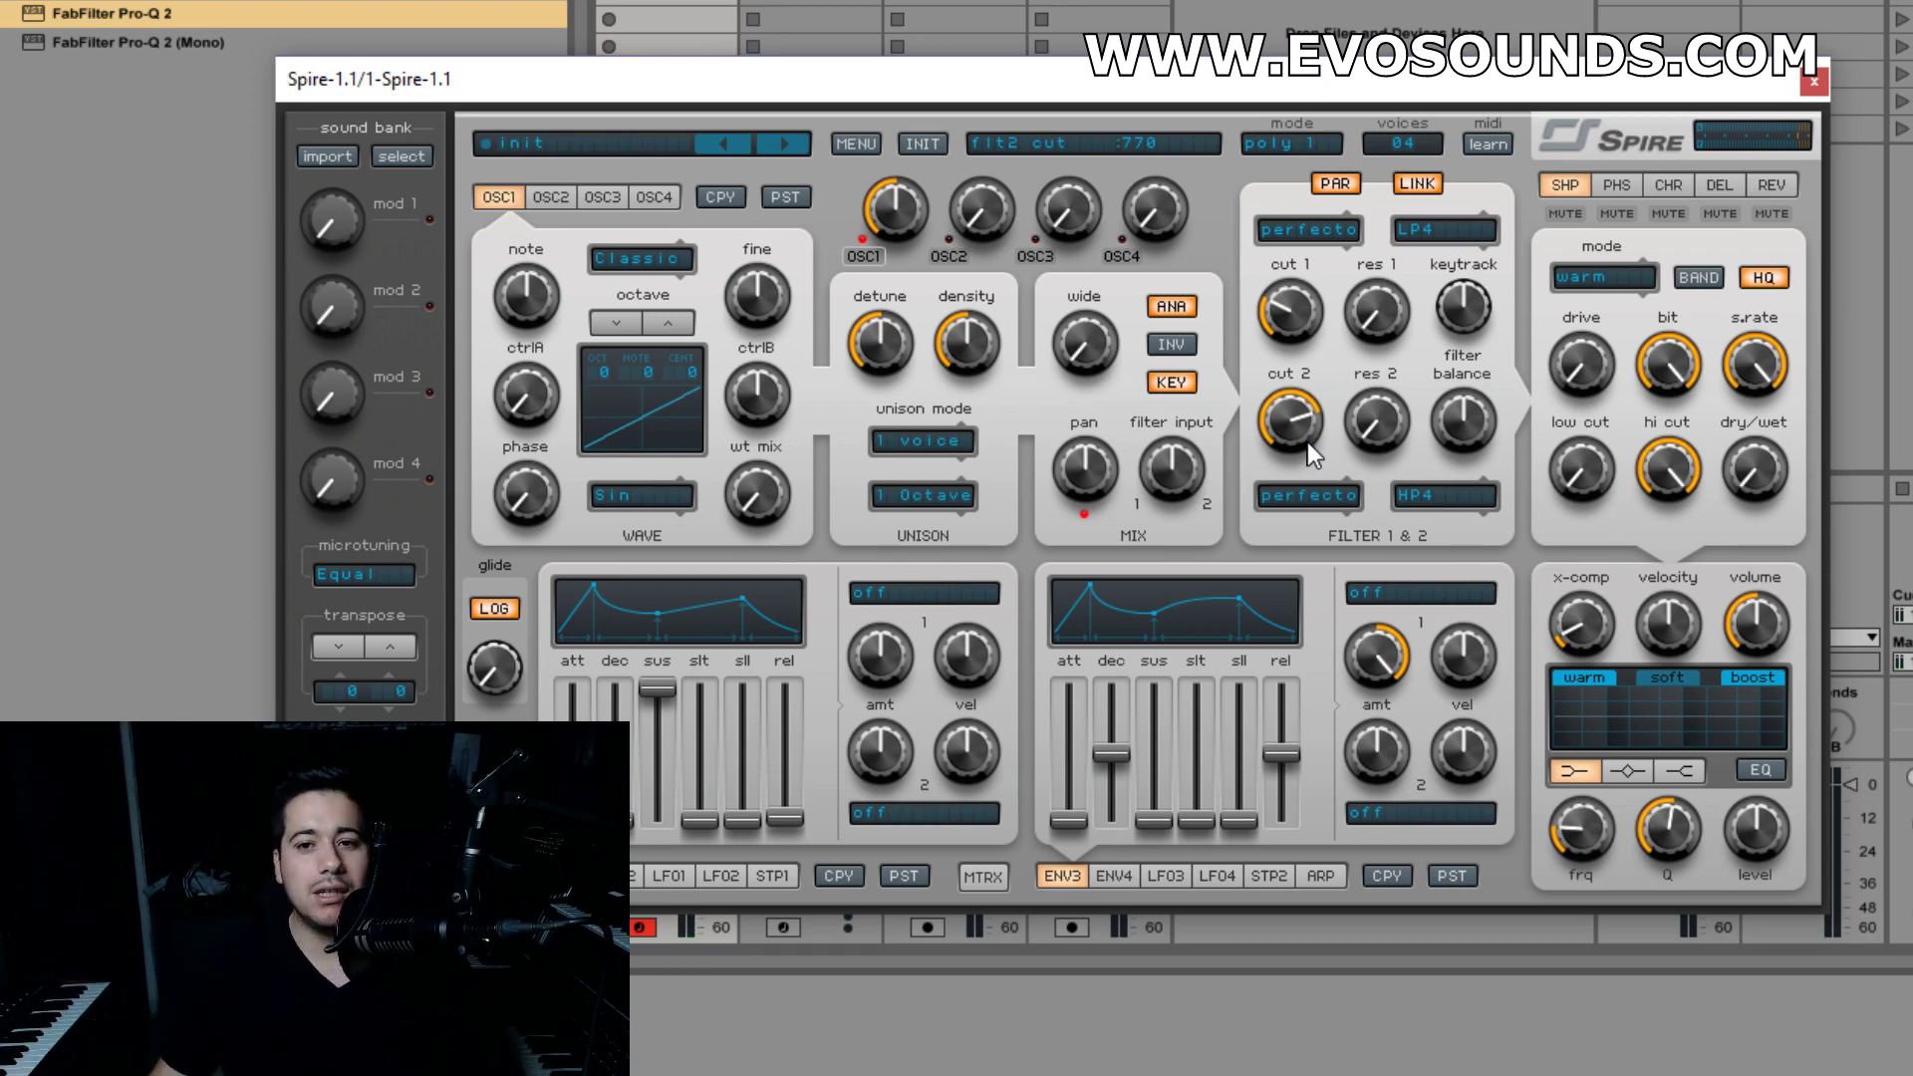
mouse_move(1576, 630)
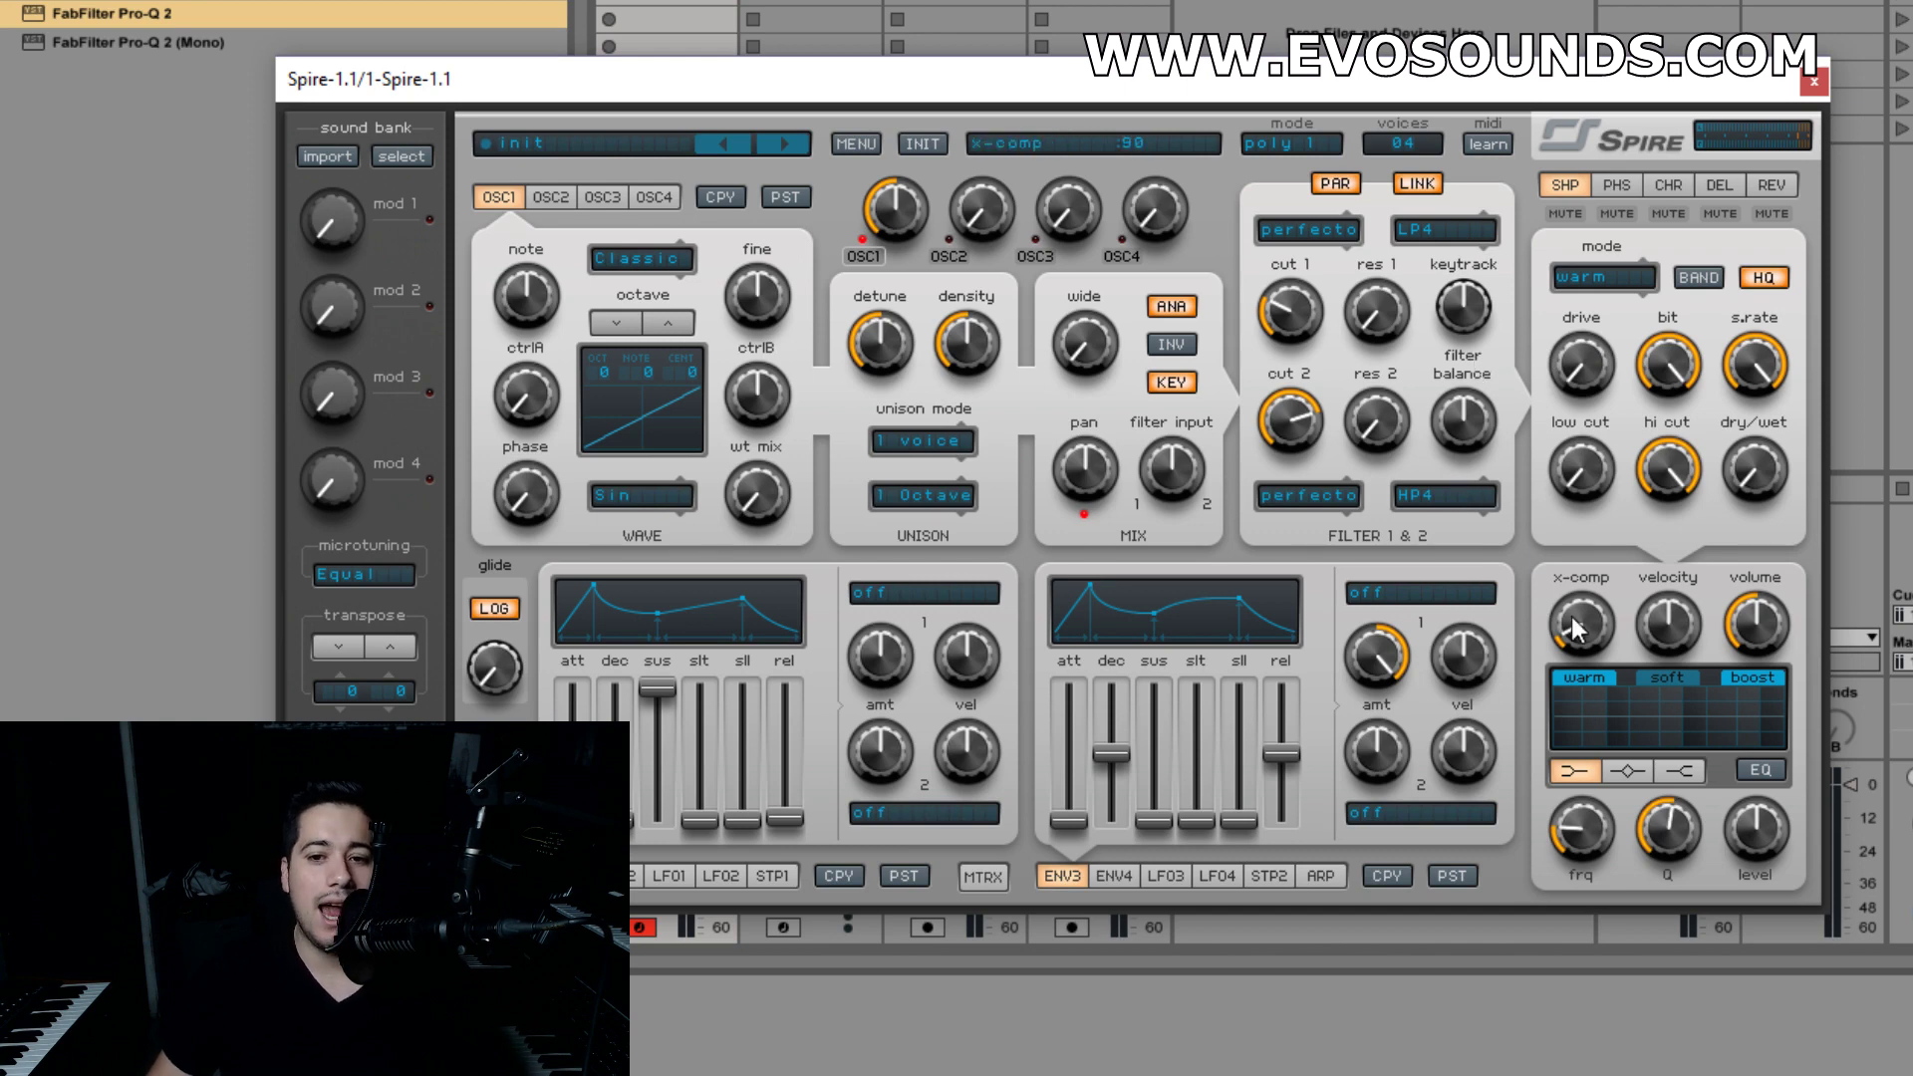
drag(1495, 416, 1542, 291)
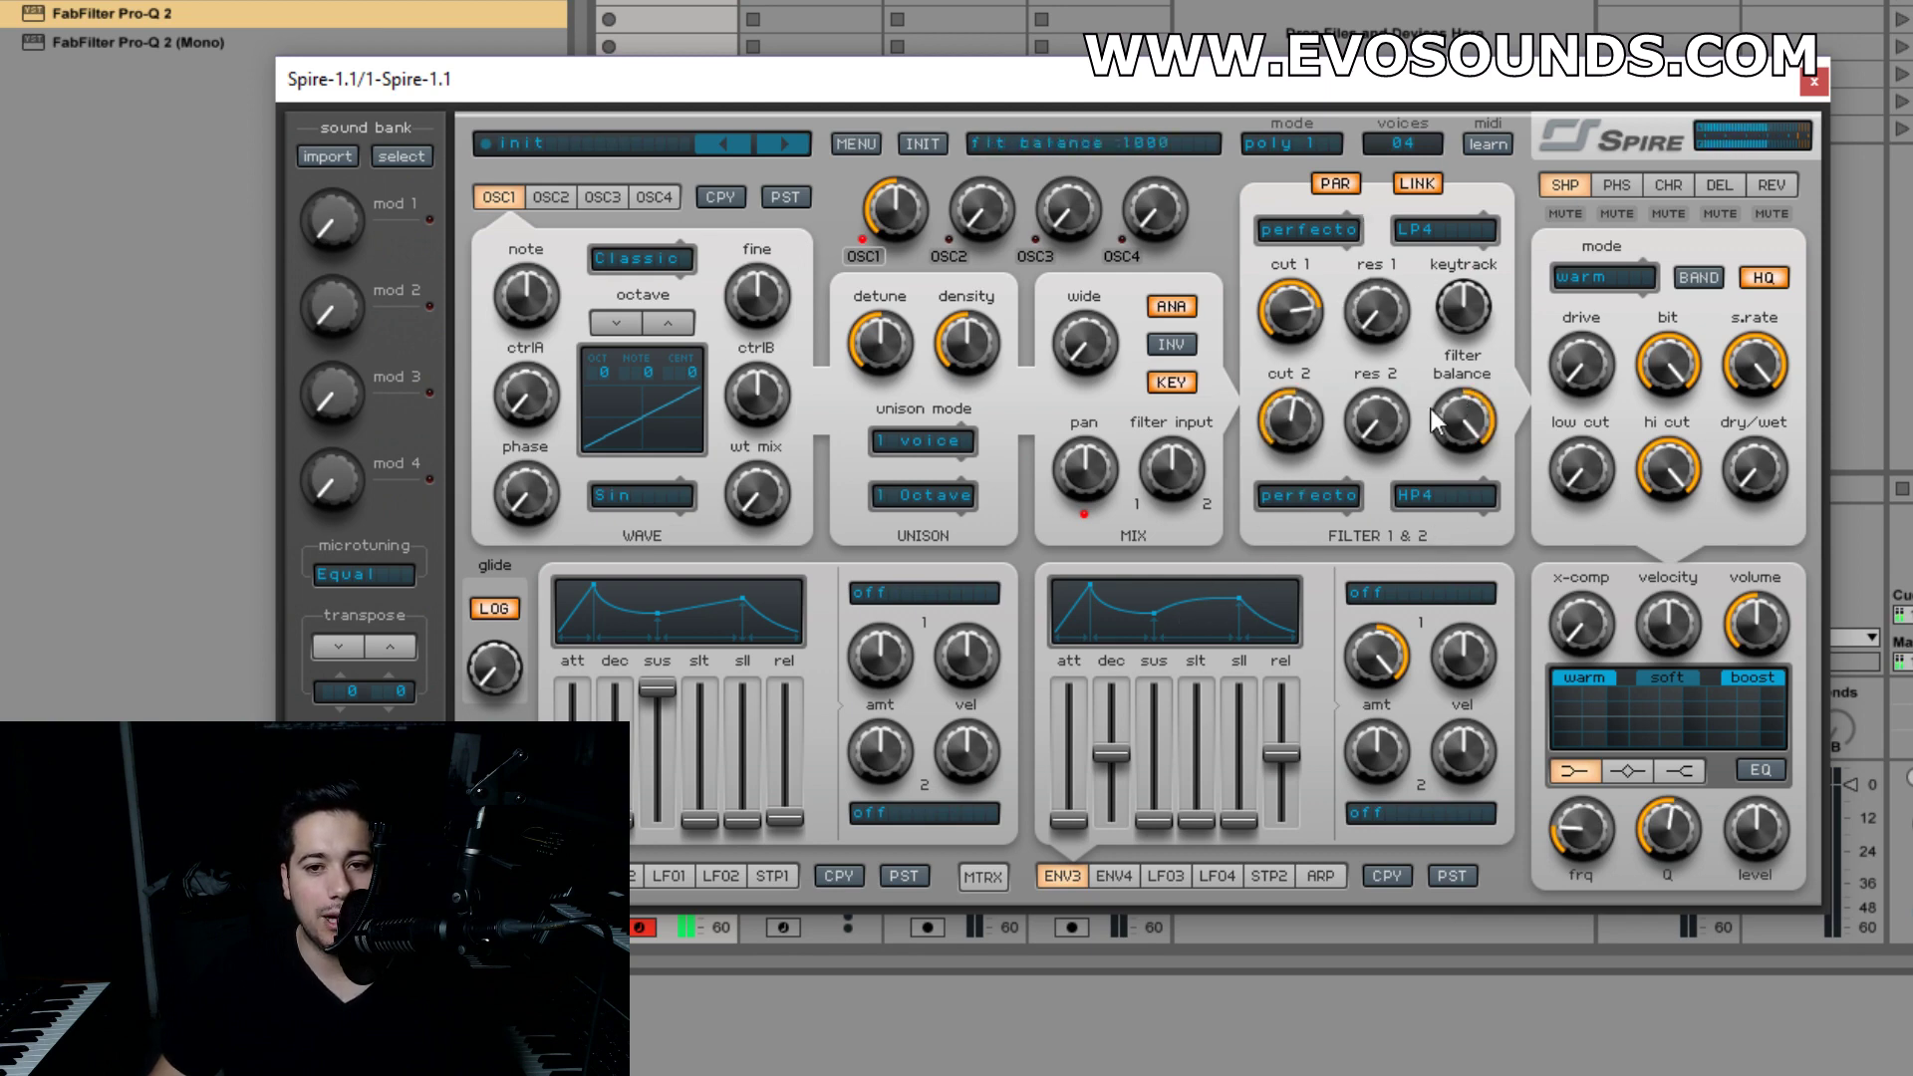
- Initialize the patch and set filter 1's type to perfecto
click(908, 142)
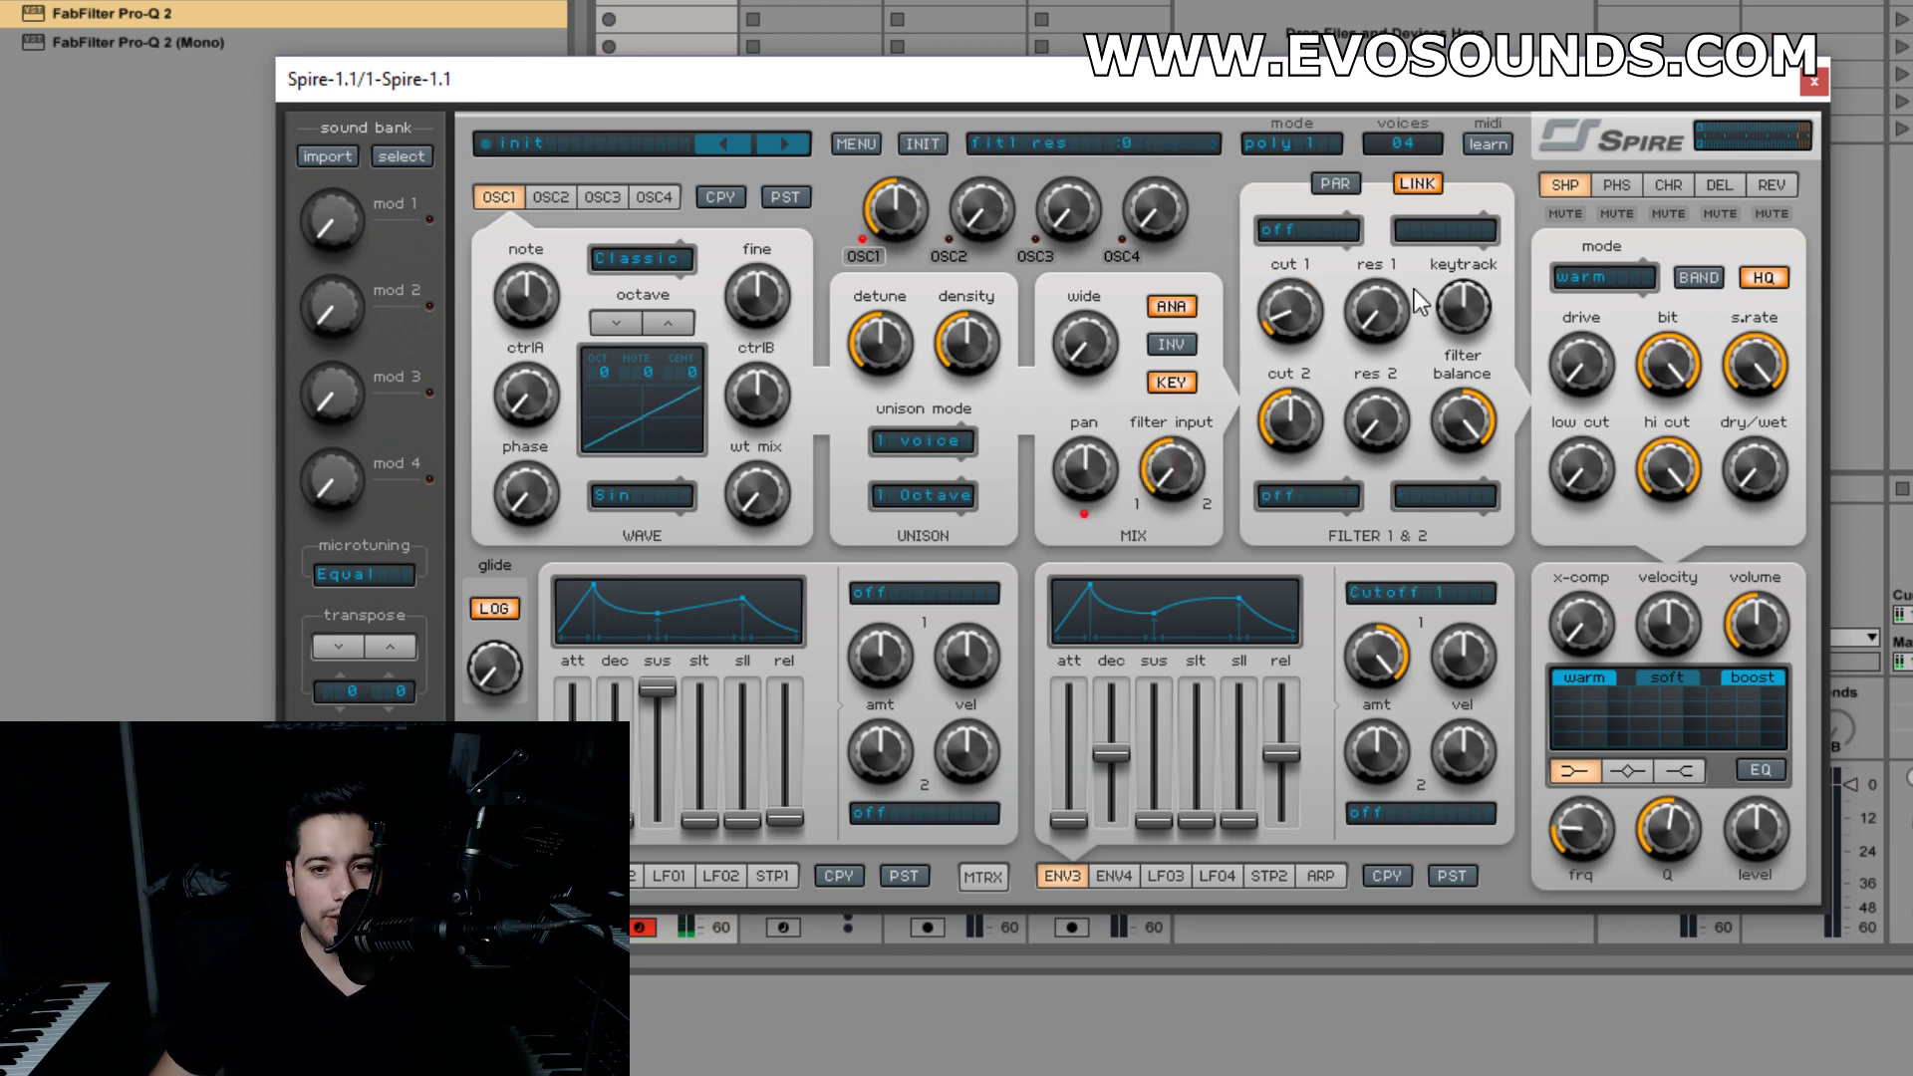
drag(1473, 442, 1453, 575)
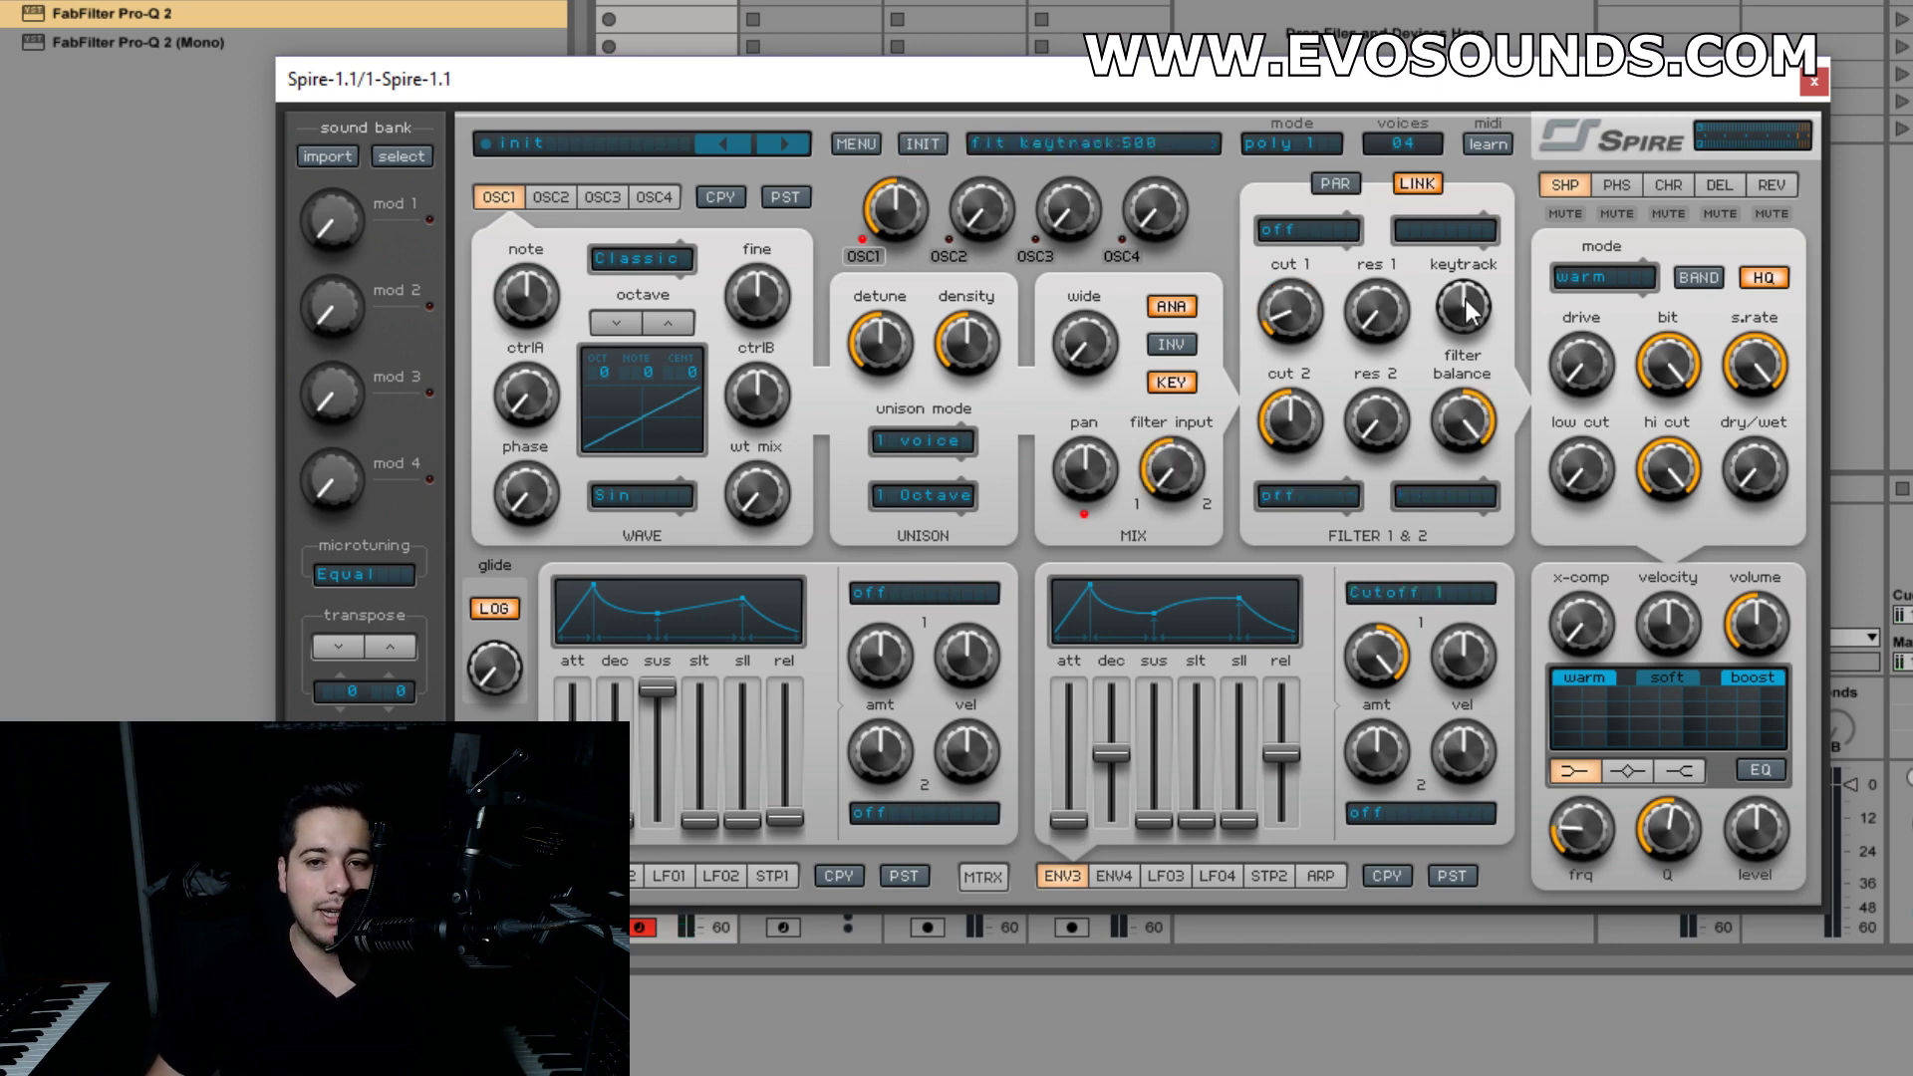
click(1309, 230)
click(1293, 308)
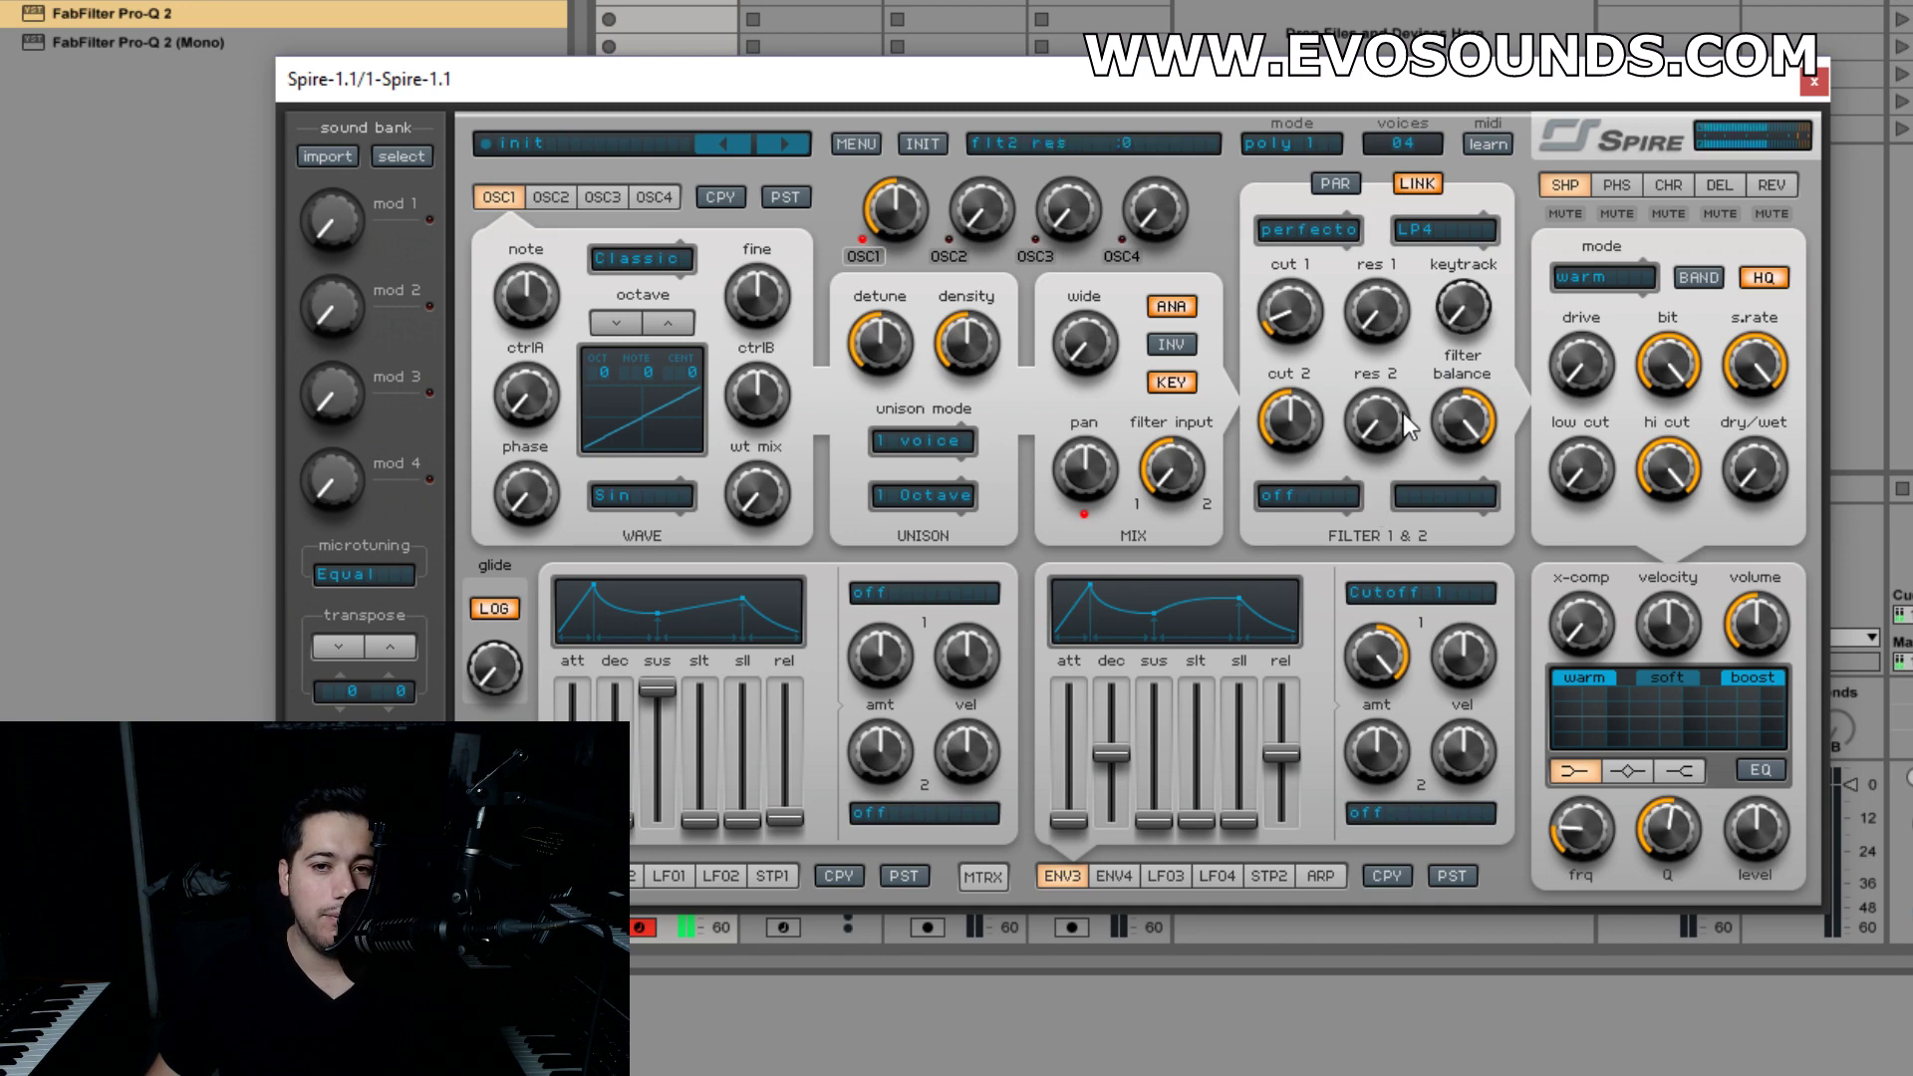
- Turn off envelope 3's Cutoff 1 modulation target and turn up the filter keytrack
click(1417, 592)
click(1453, 620)
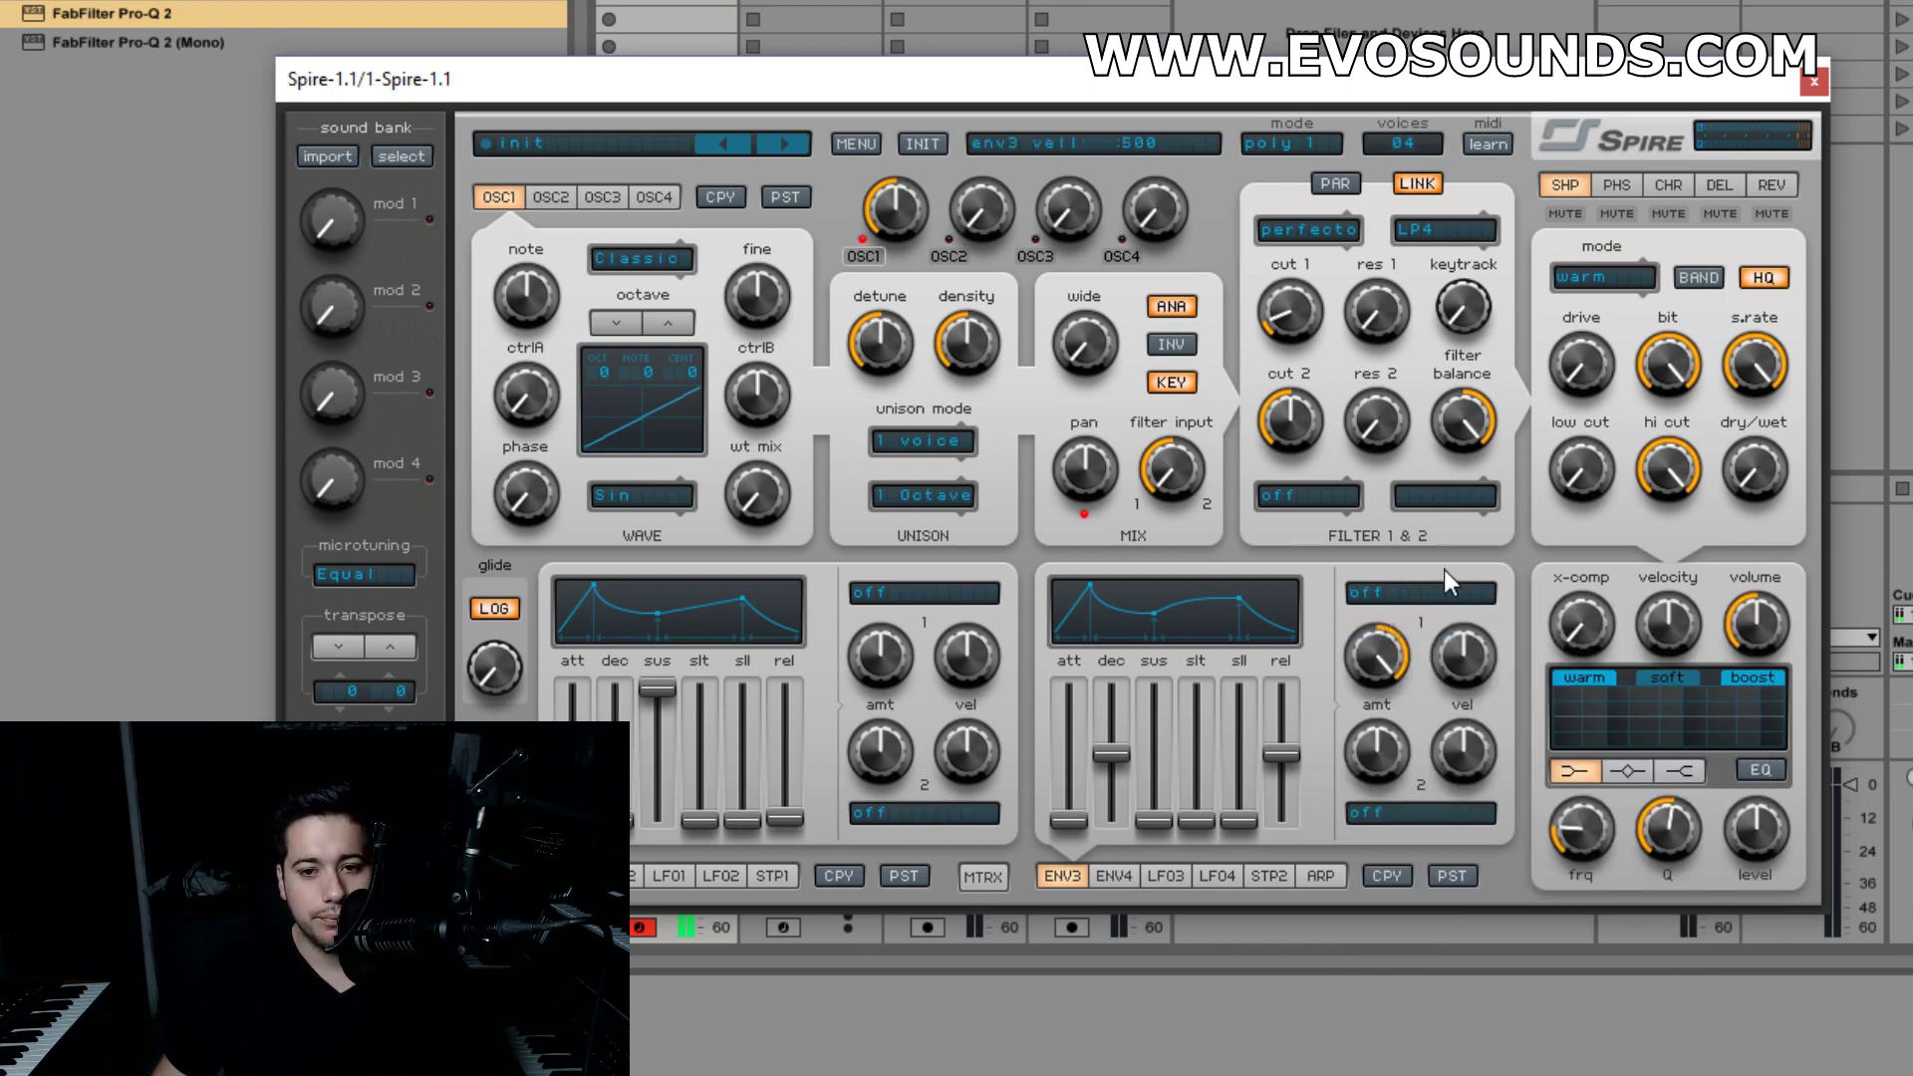
drag(1463, 309, 1606, 82)
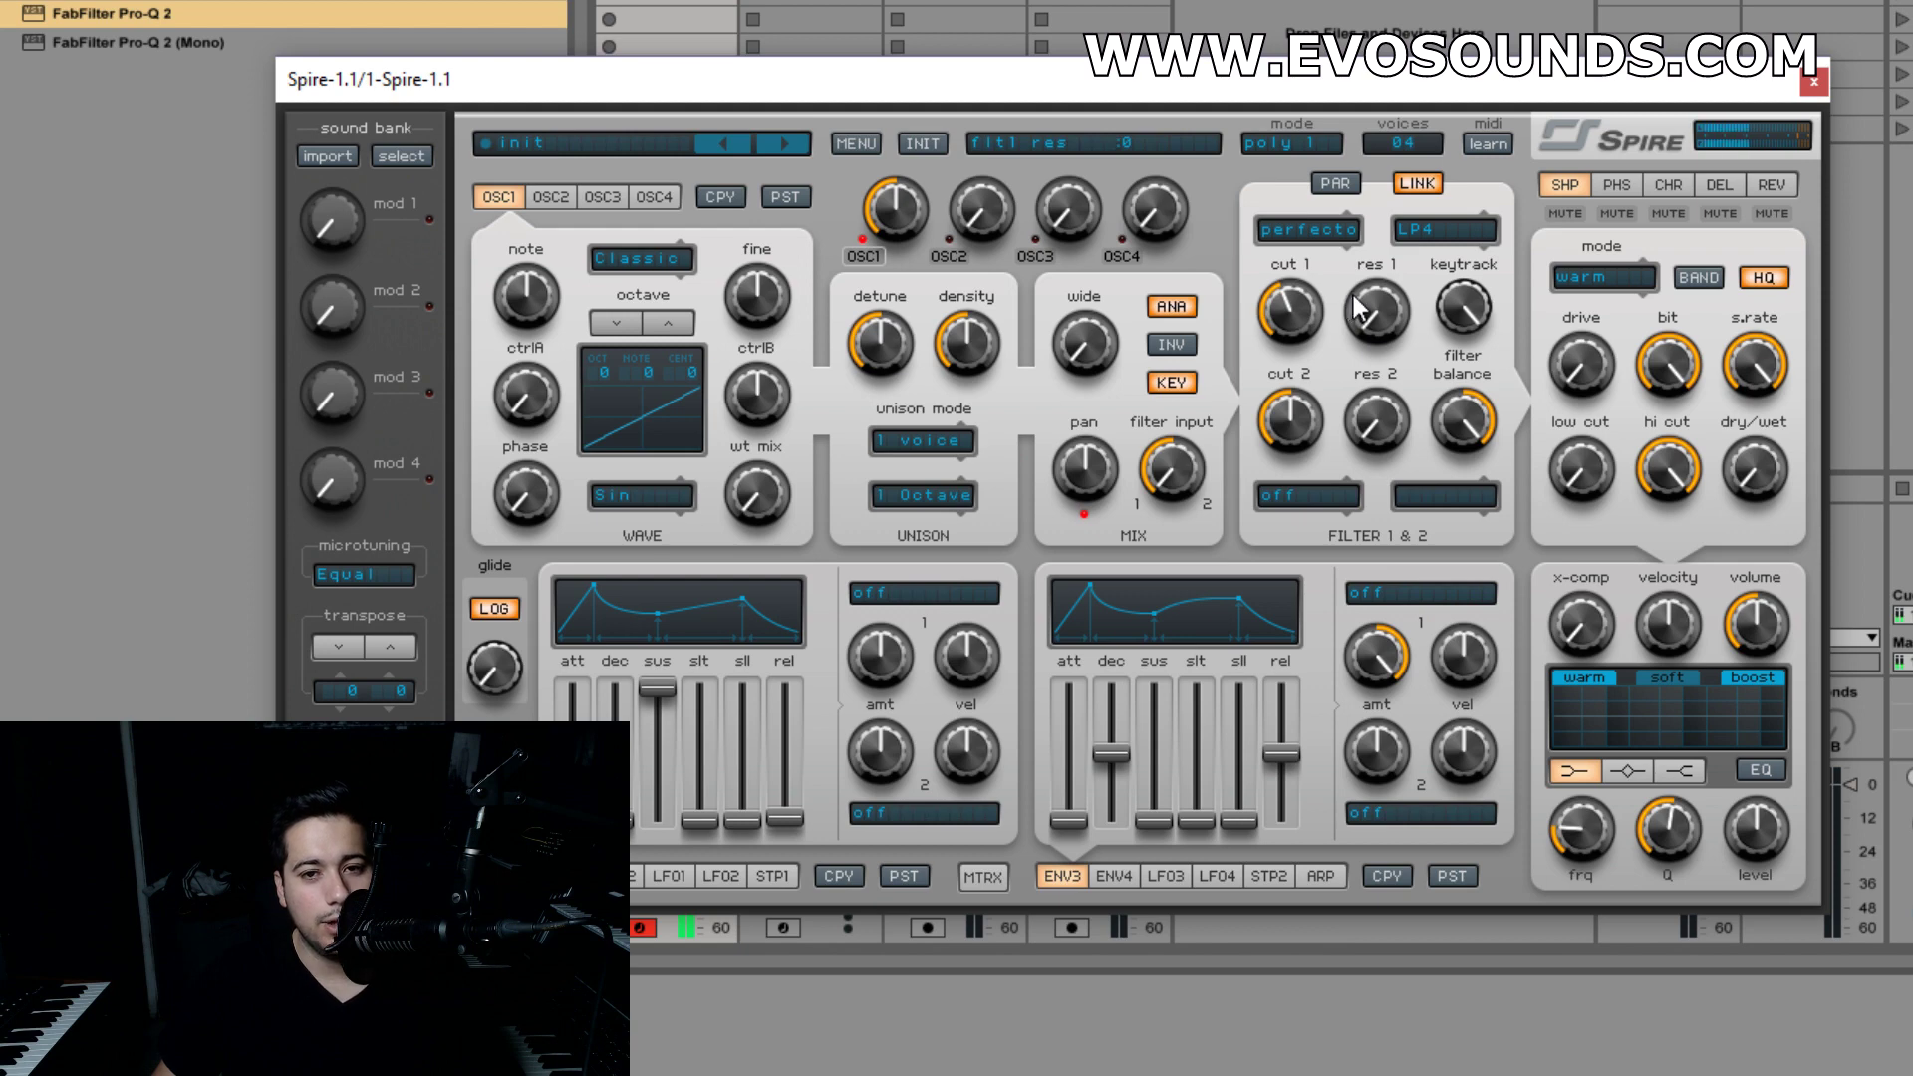
- Initialize the patch again and look through the effects pages, returning to the shaper
click(926, 142)
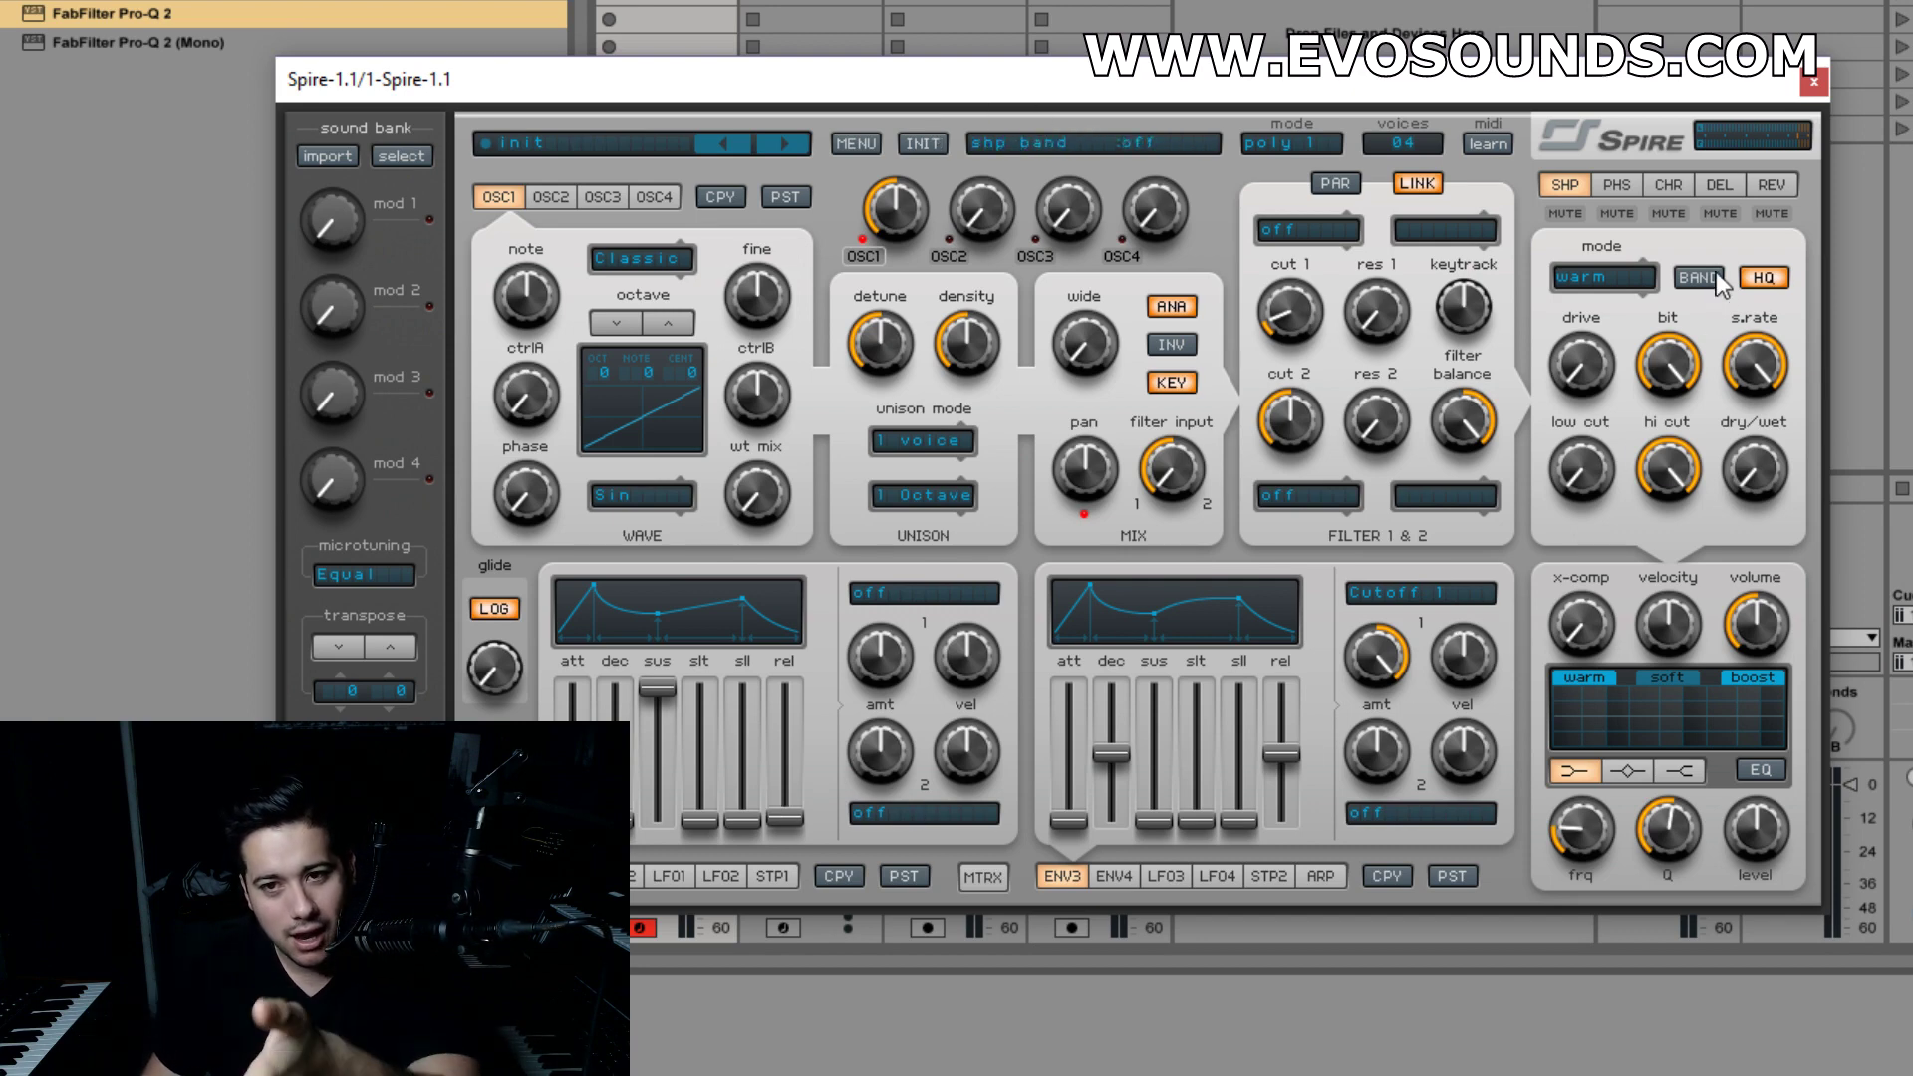
click(1684, 182)
click(1767, 189)
click(1595, 187)
click(1586, 187)
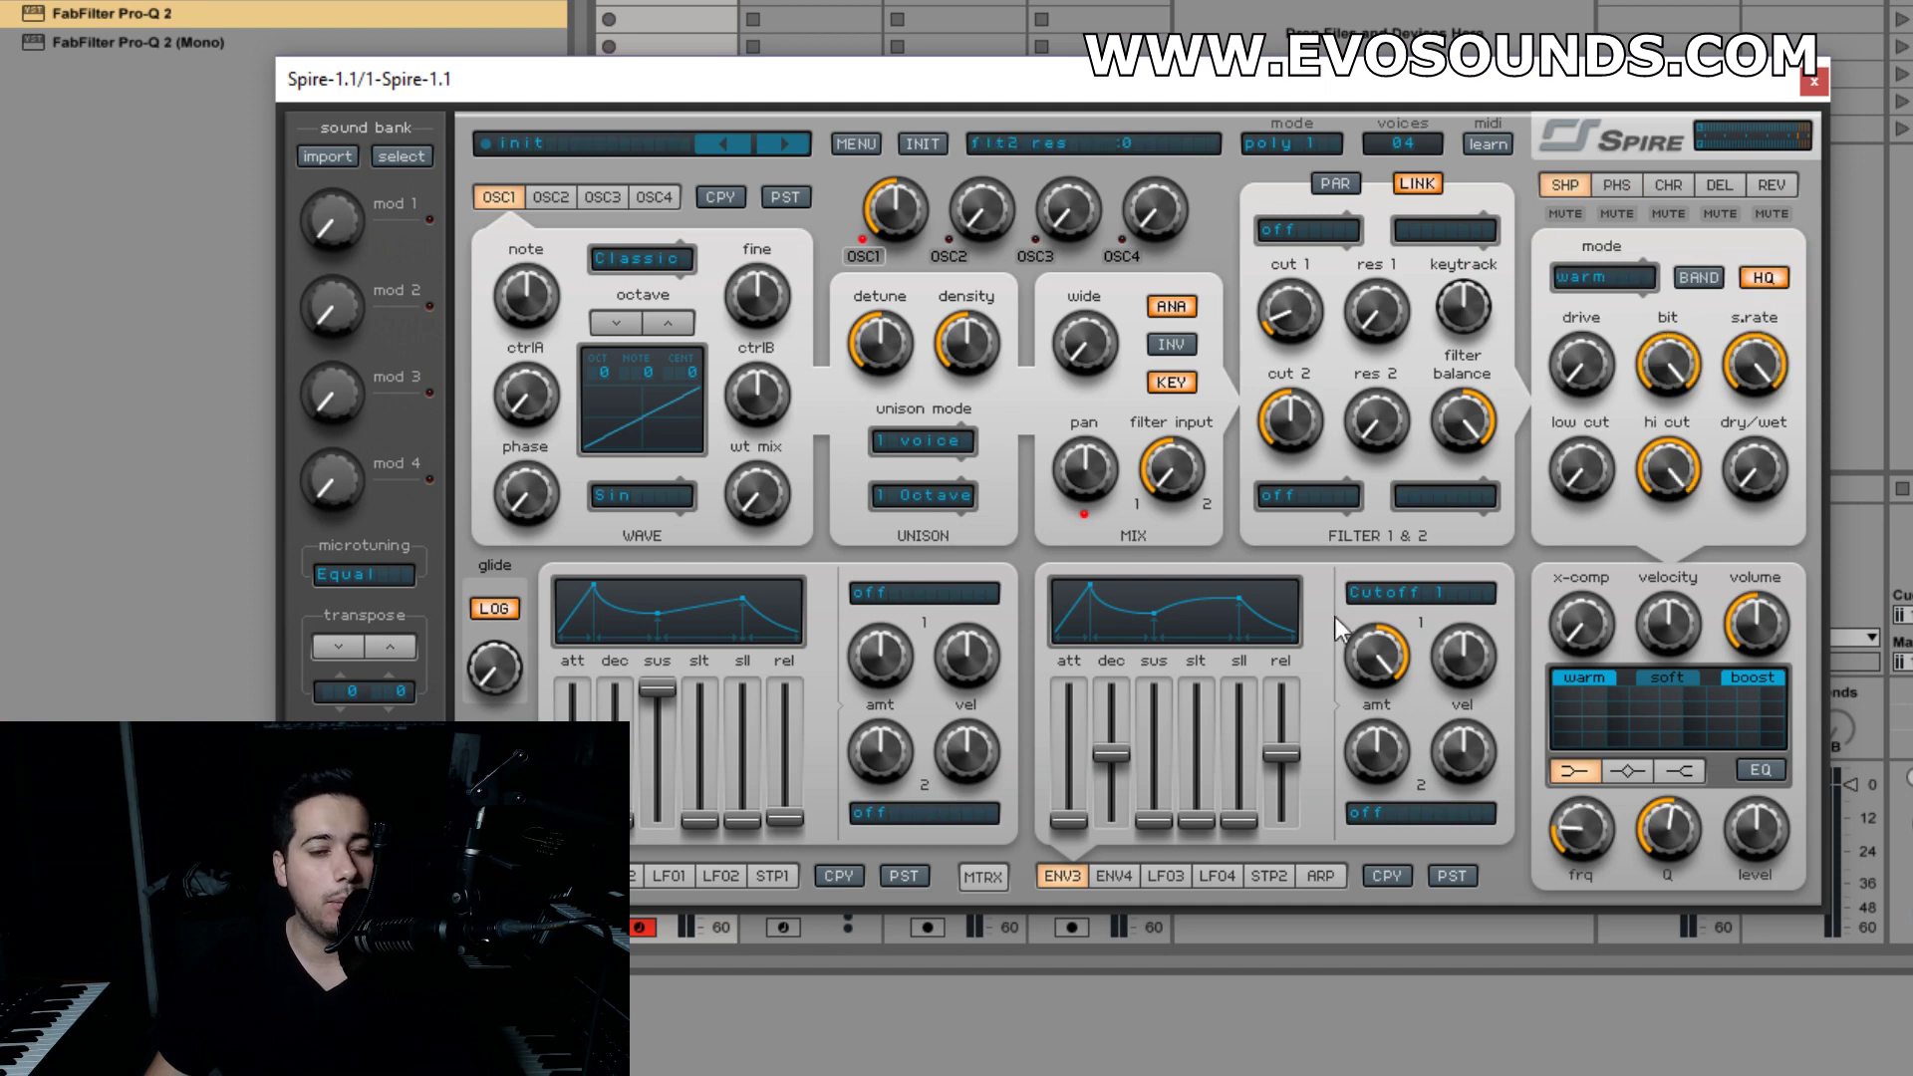
- Set envelope 3's first modulation target from Cutoff 1 to off
click(1409, 614)
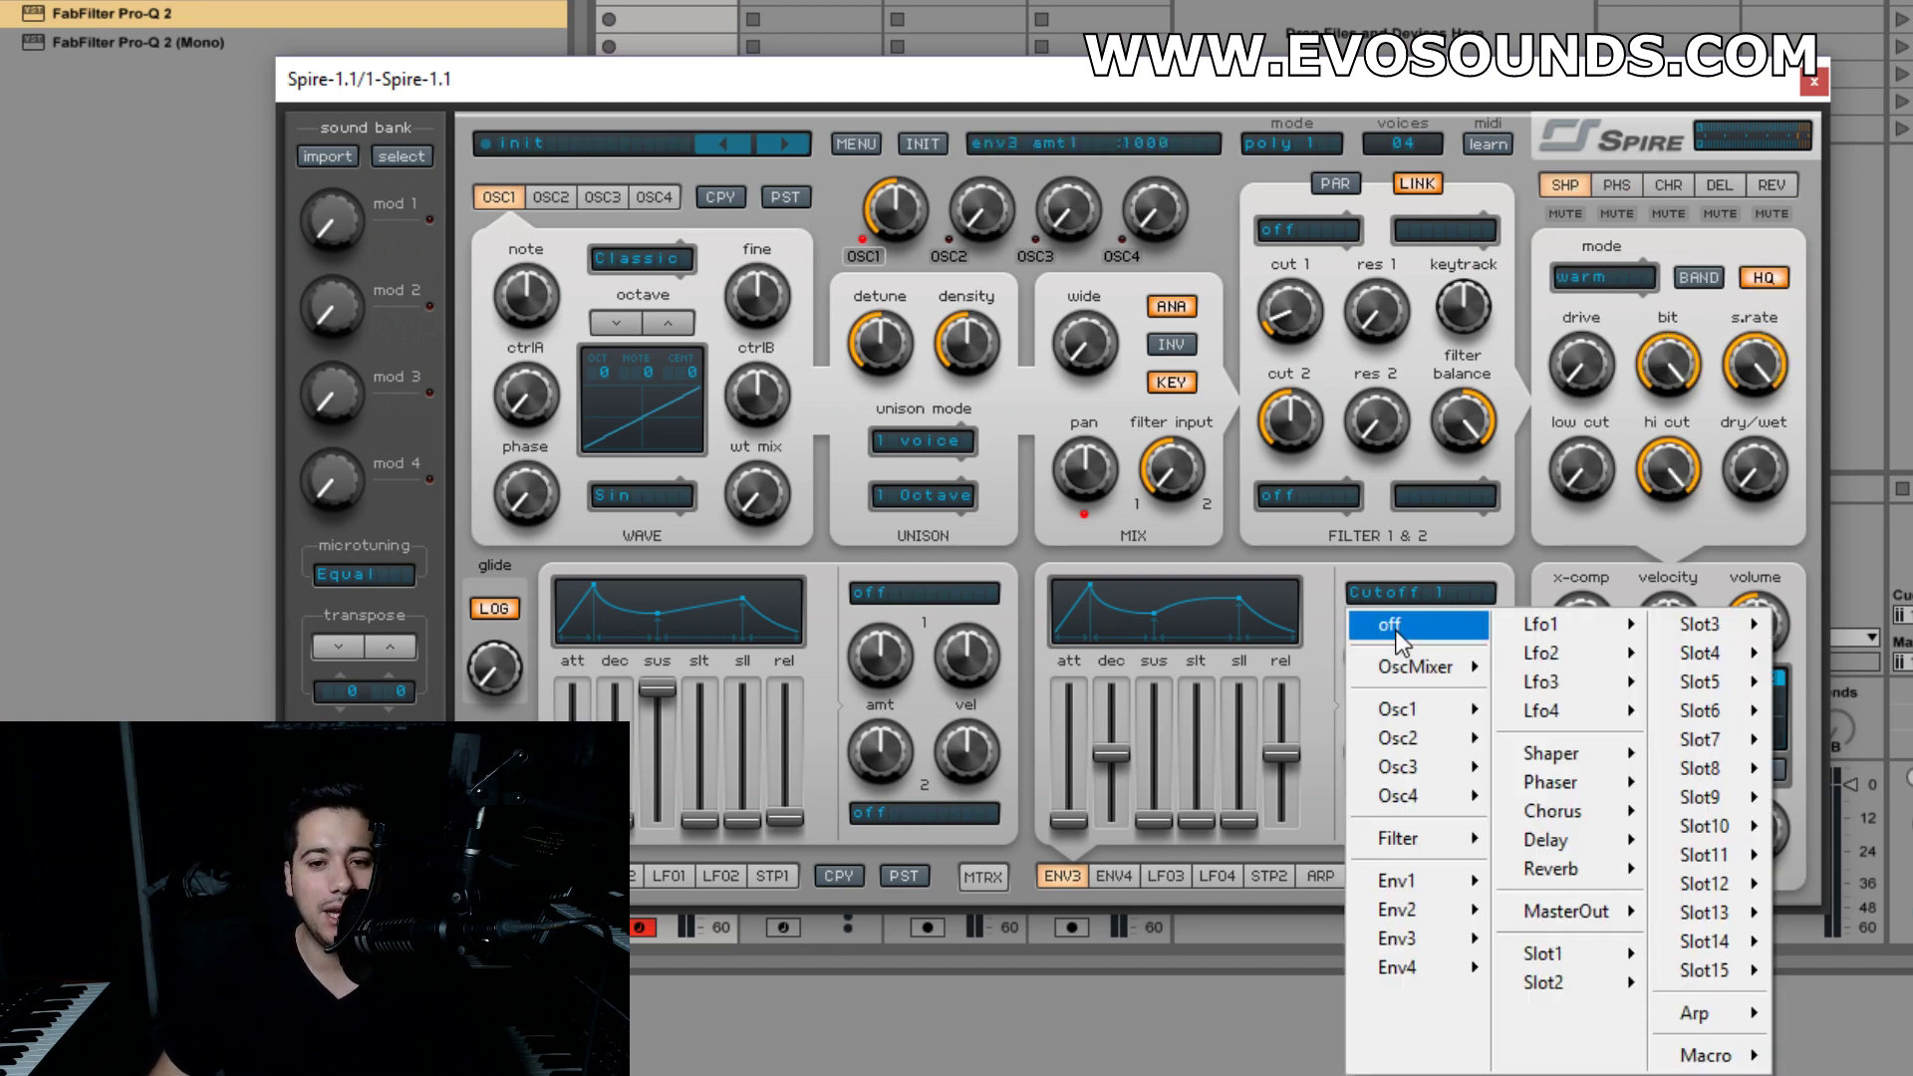
click(1383, 638)
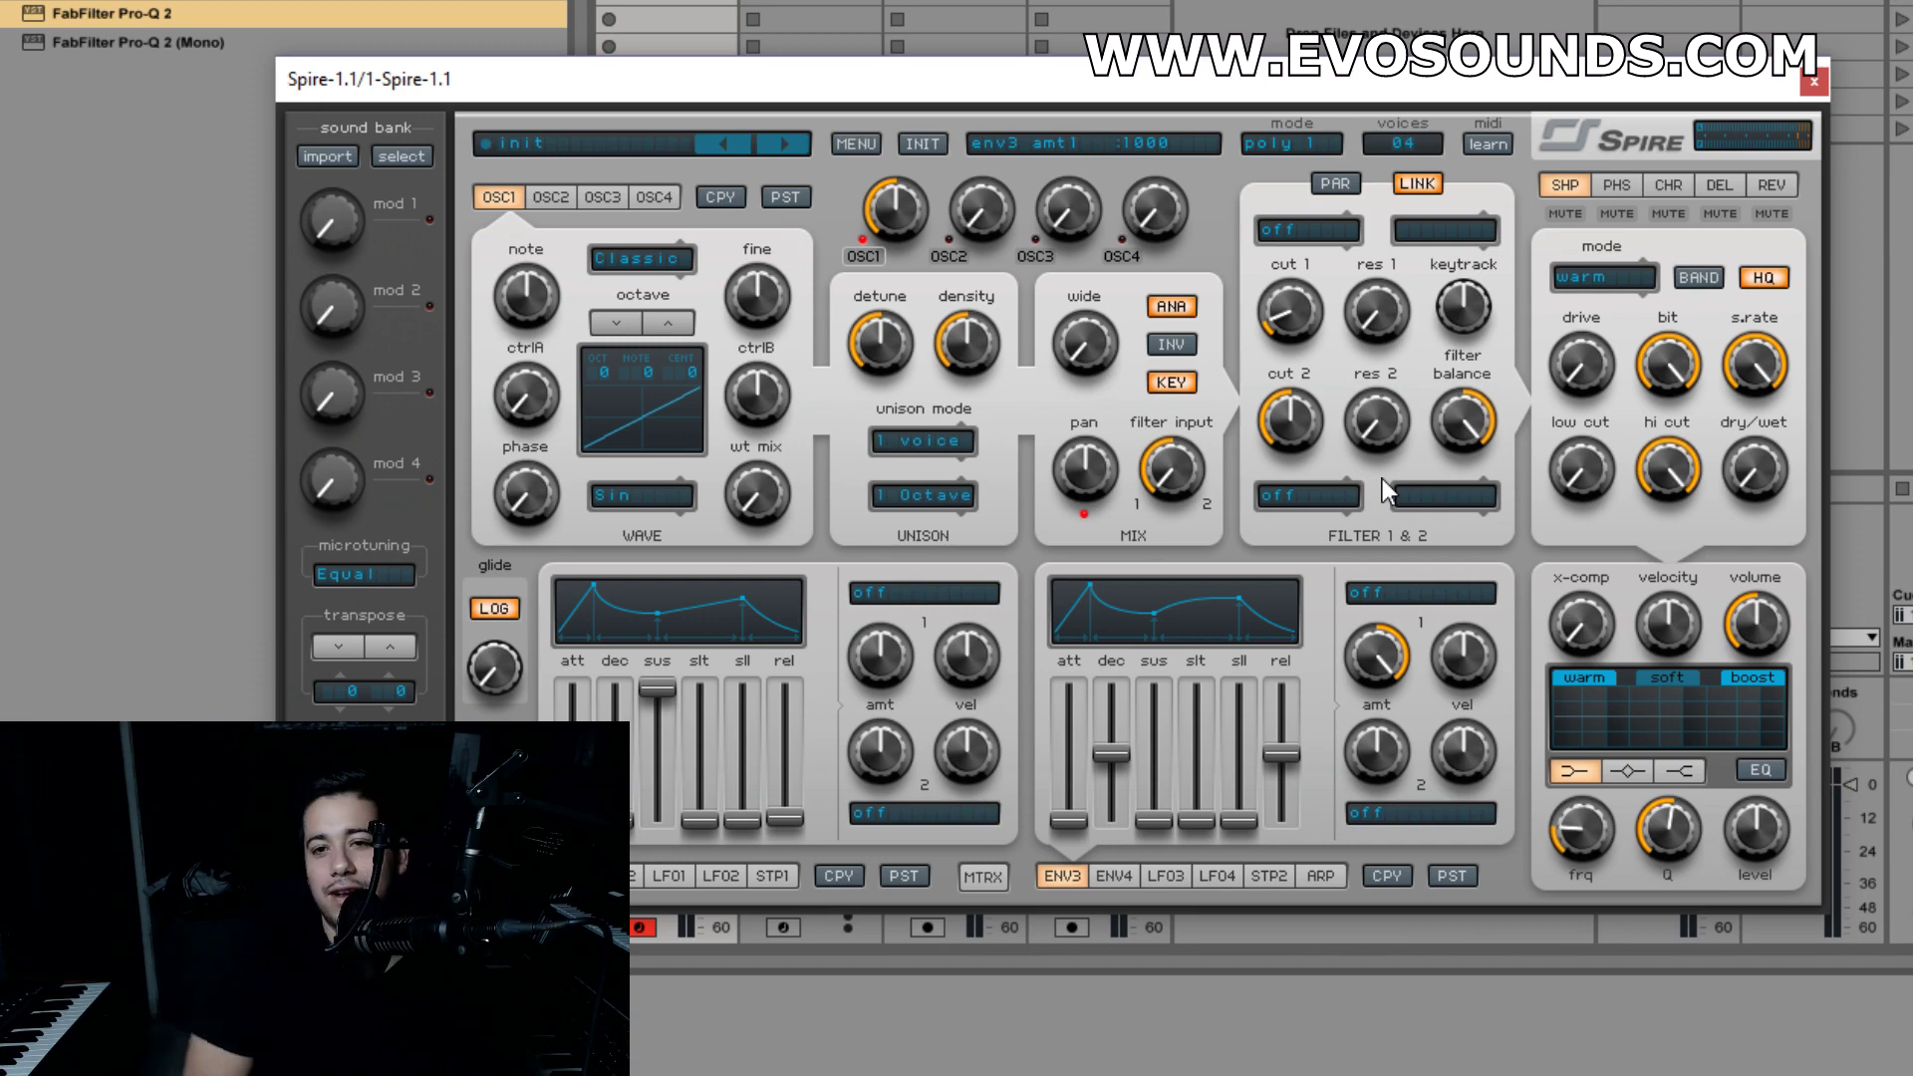
click(1377, 595)
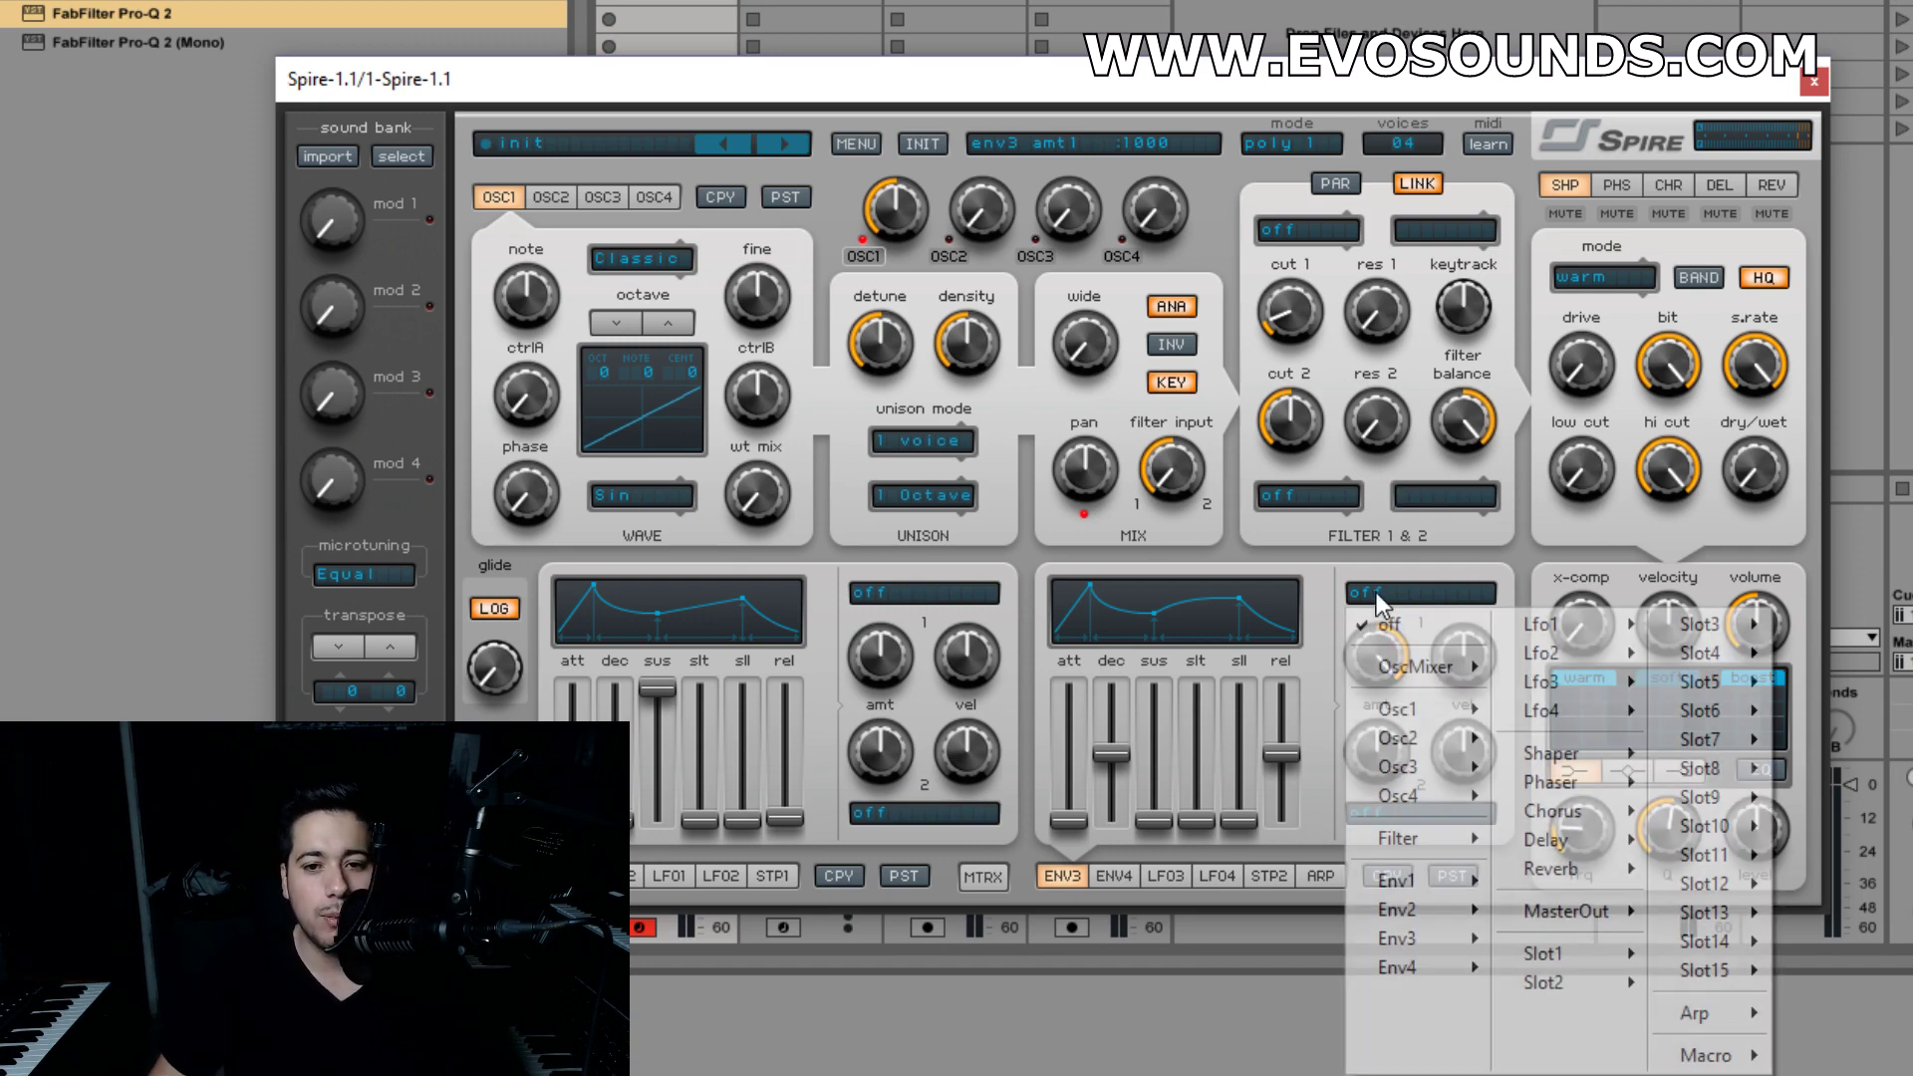
click(1394, 629)
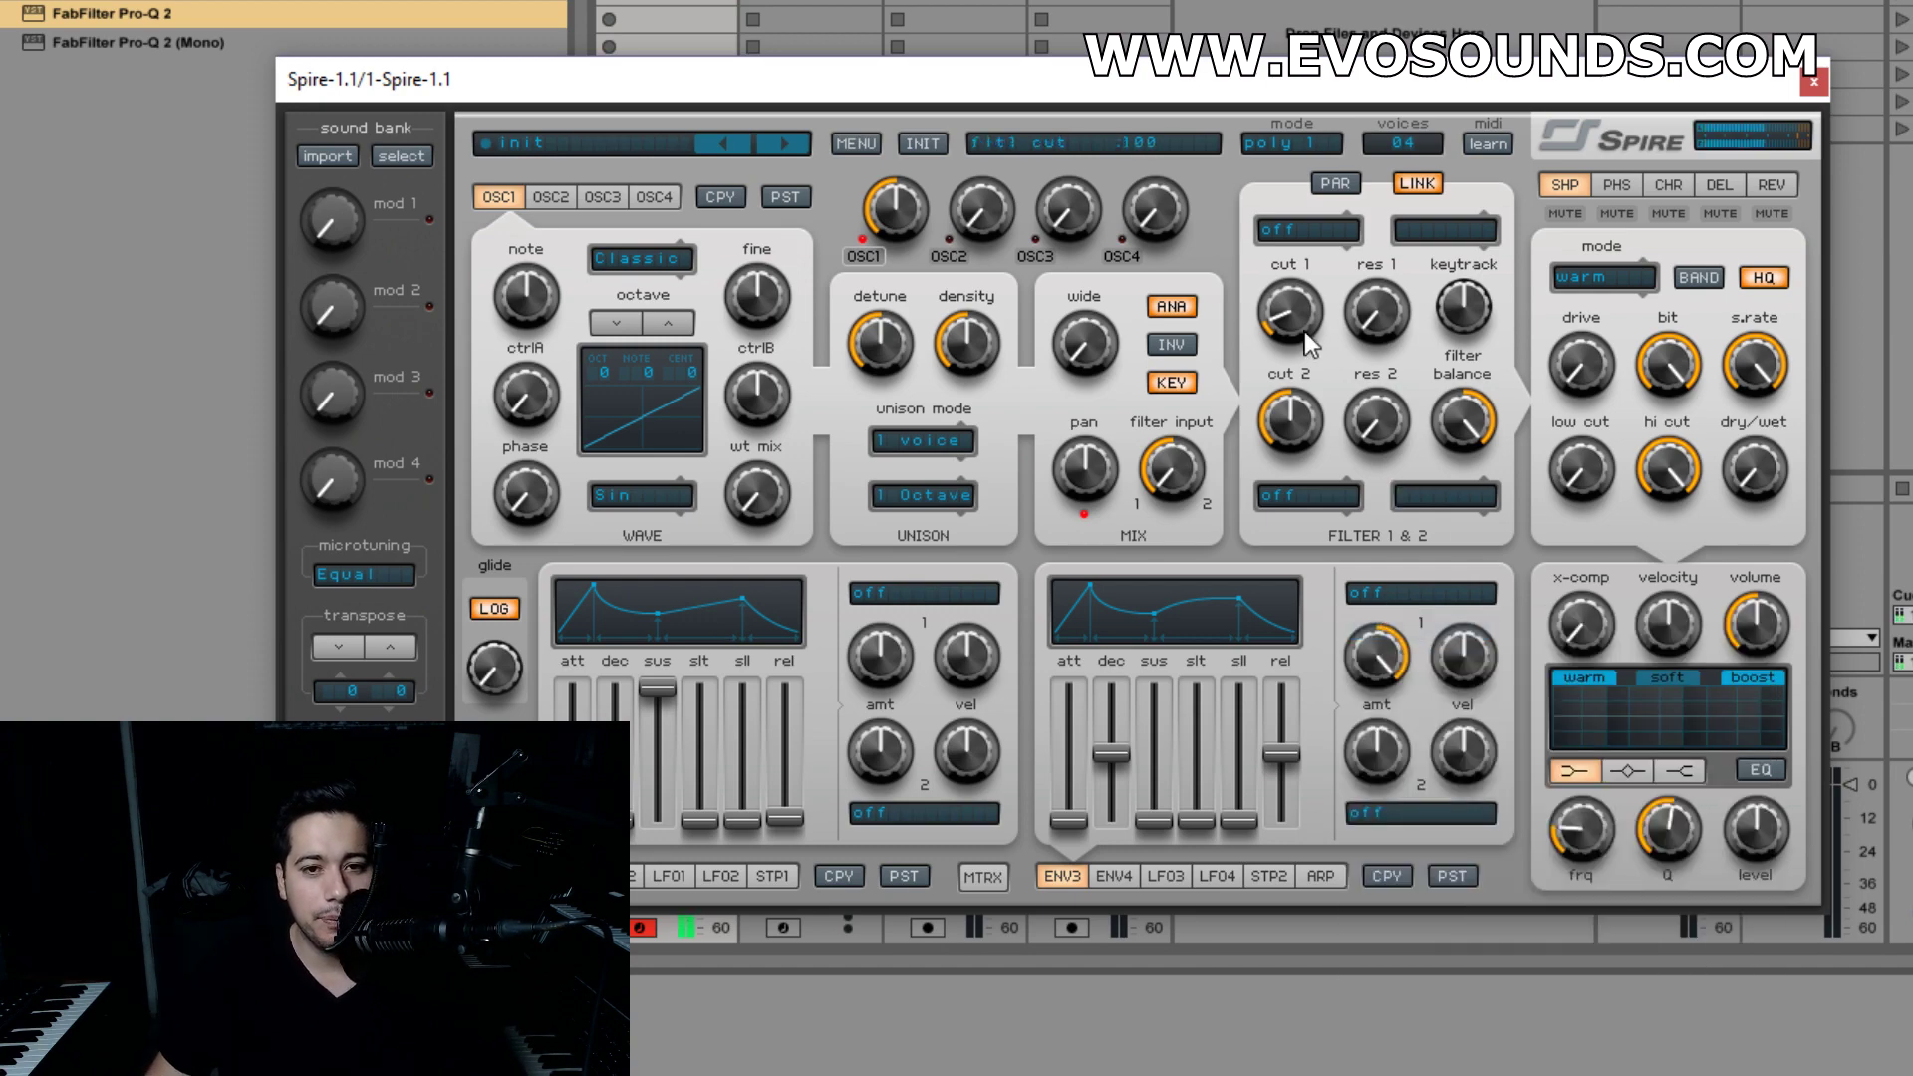
- Set oscillator 1's unison mode to 8 voices
click(922, 441)
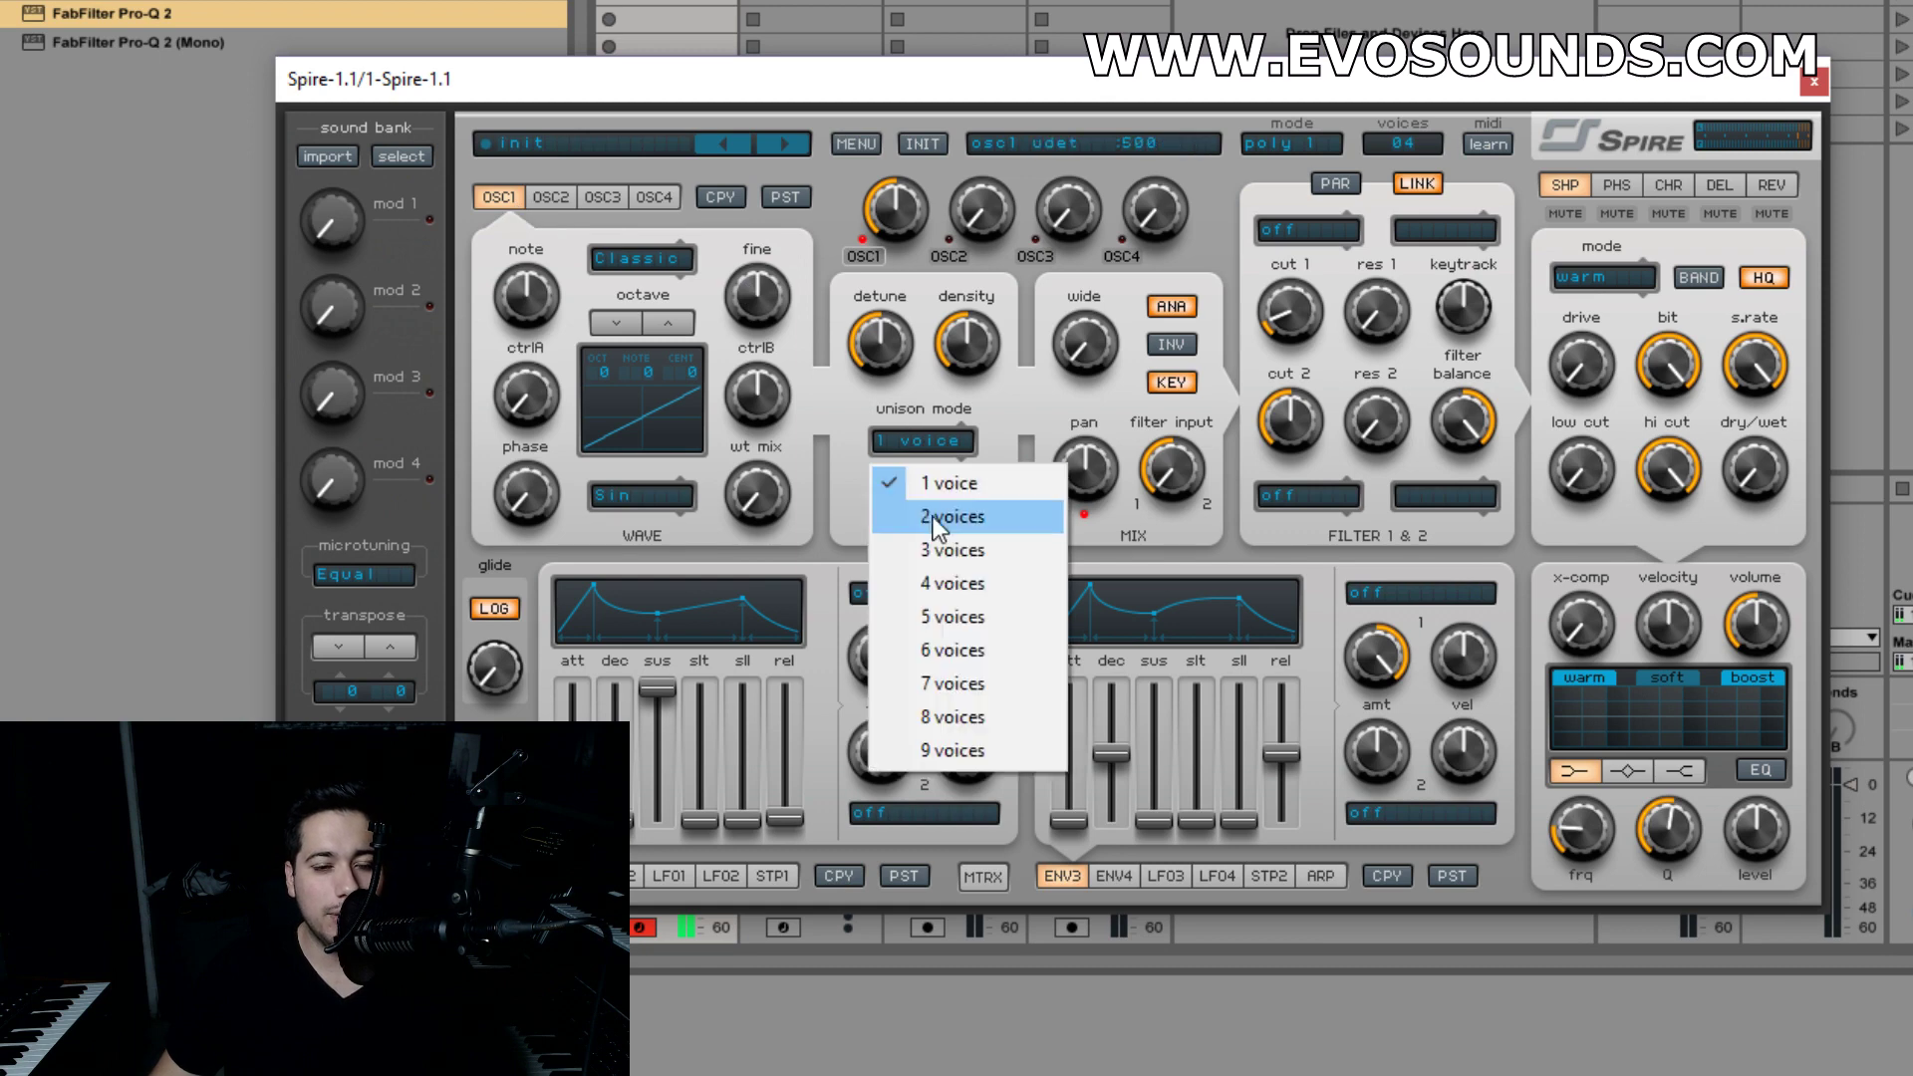
click(963, 715)
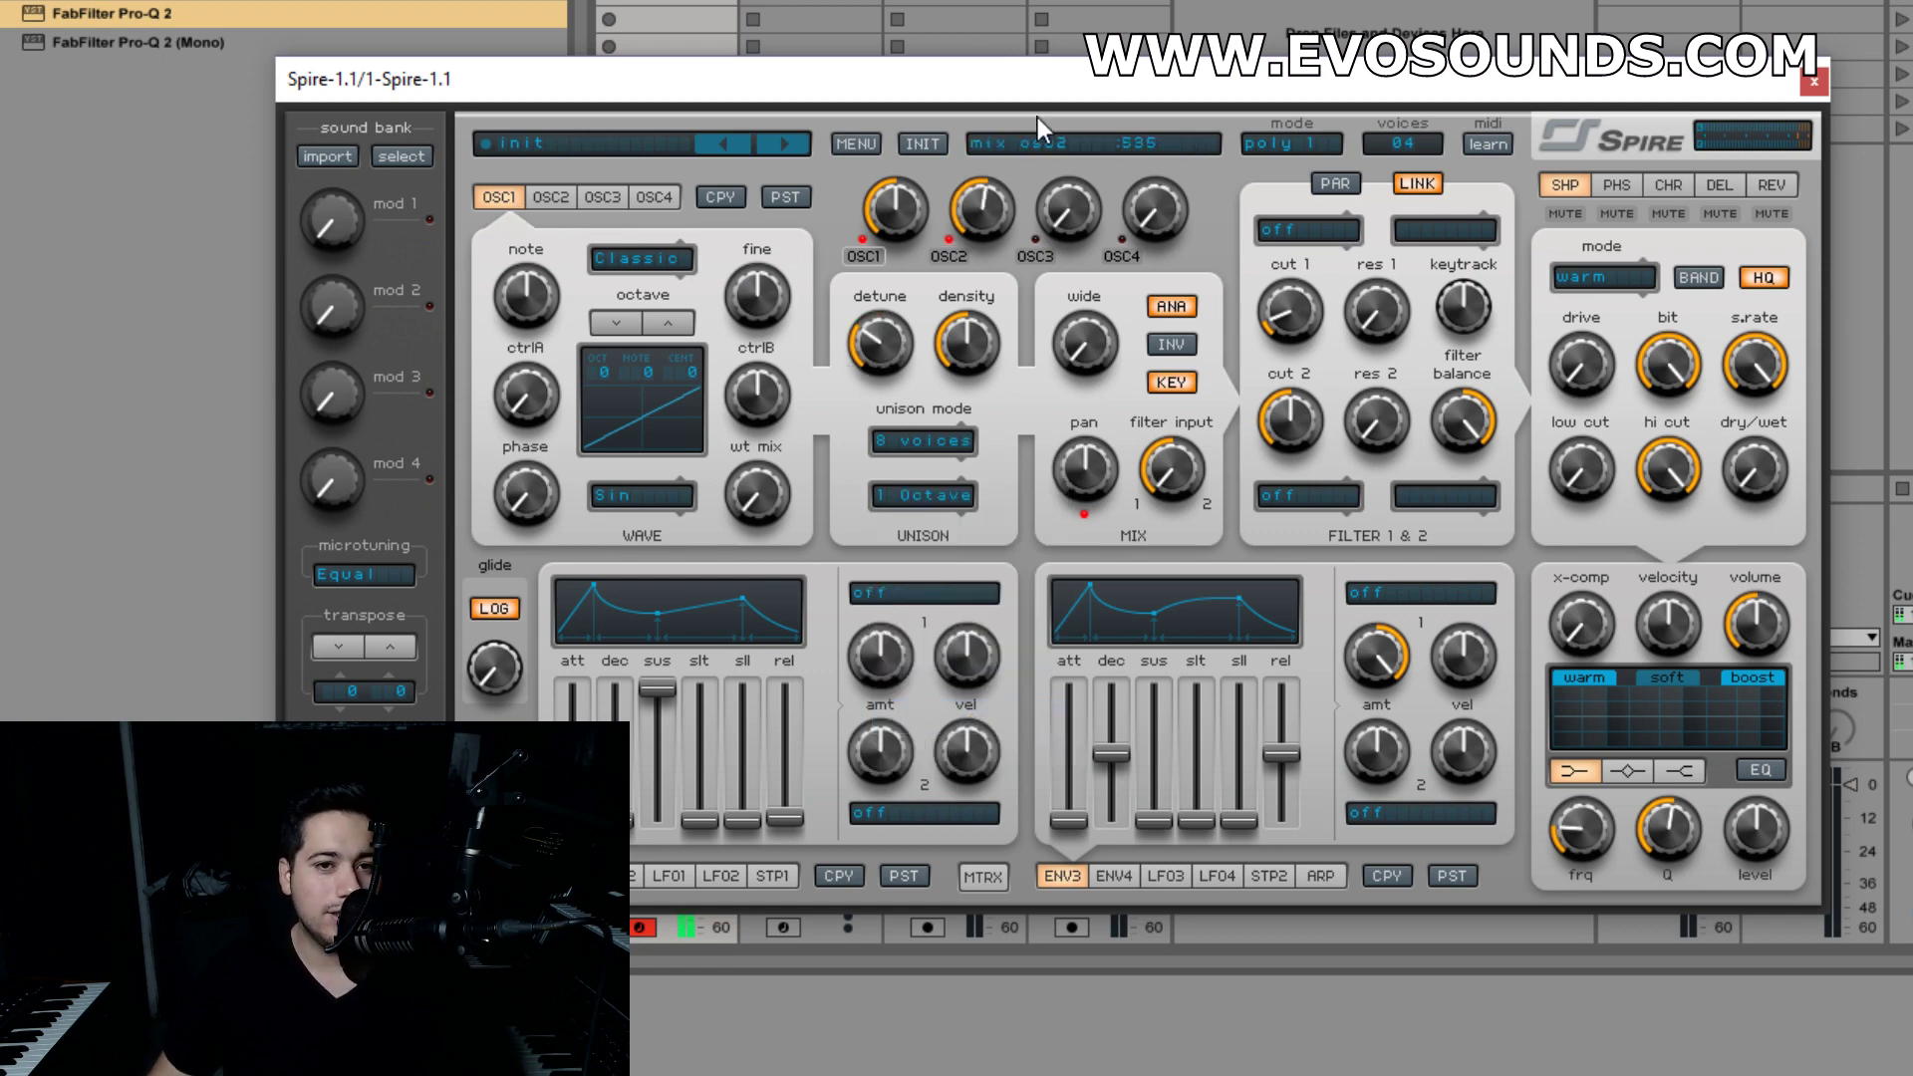
- Set oscillator 2's unison mode to 9 voices, with higher detune, slightly lower density and wide at 1000
click(551, 196)
click(922, 440)
click(959, 750)
mouse_move(922, 325)
mouse_down()
mouse_move(953, 339)
mouse_move(902, 321)
mouse_up()
drag(950, 340, 946, 385)
drag(1075, 342, 1086, 326)
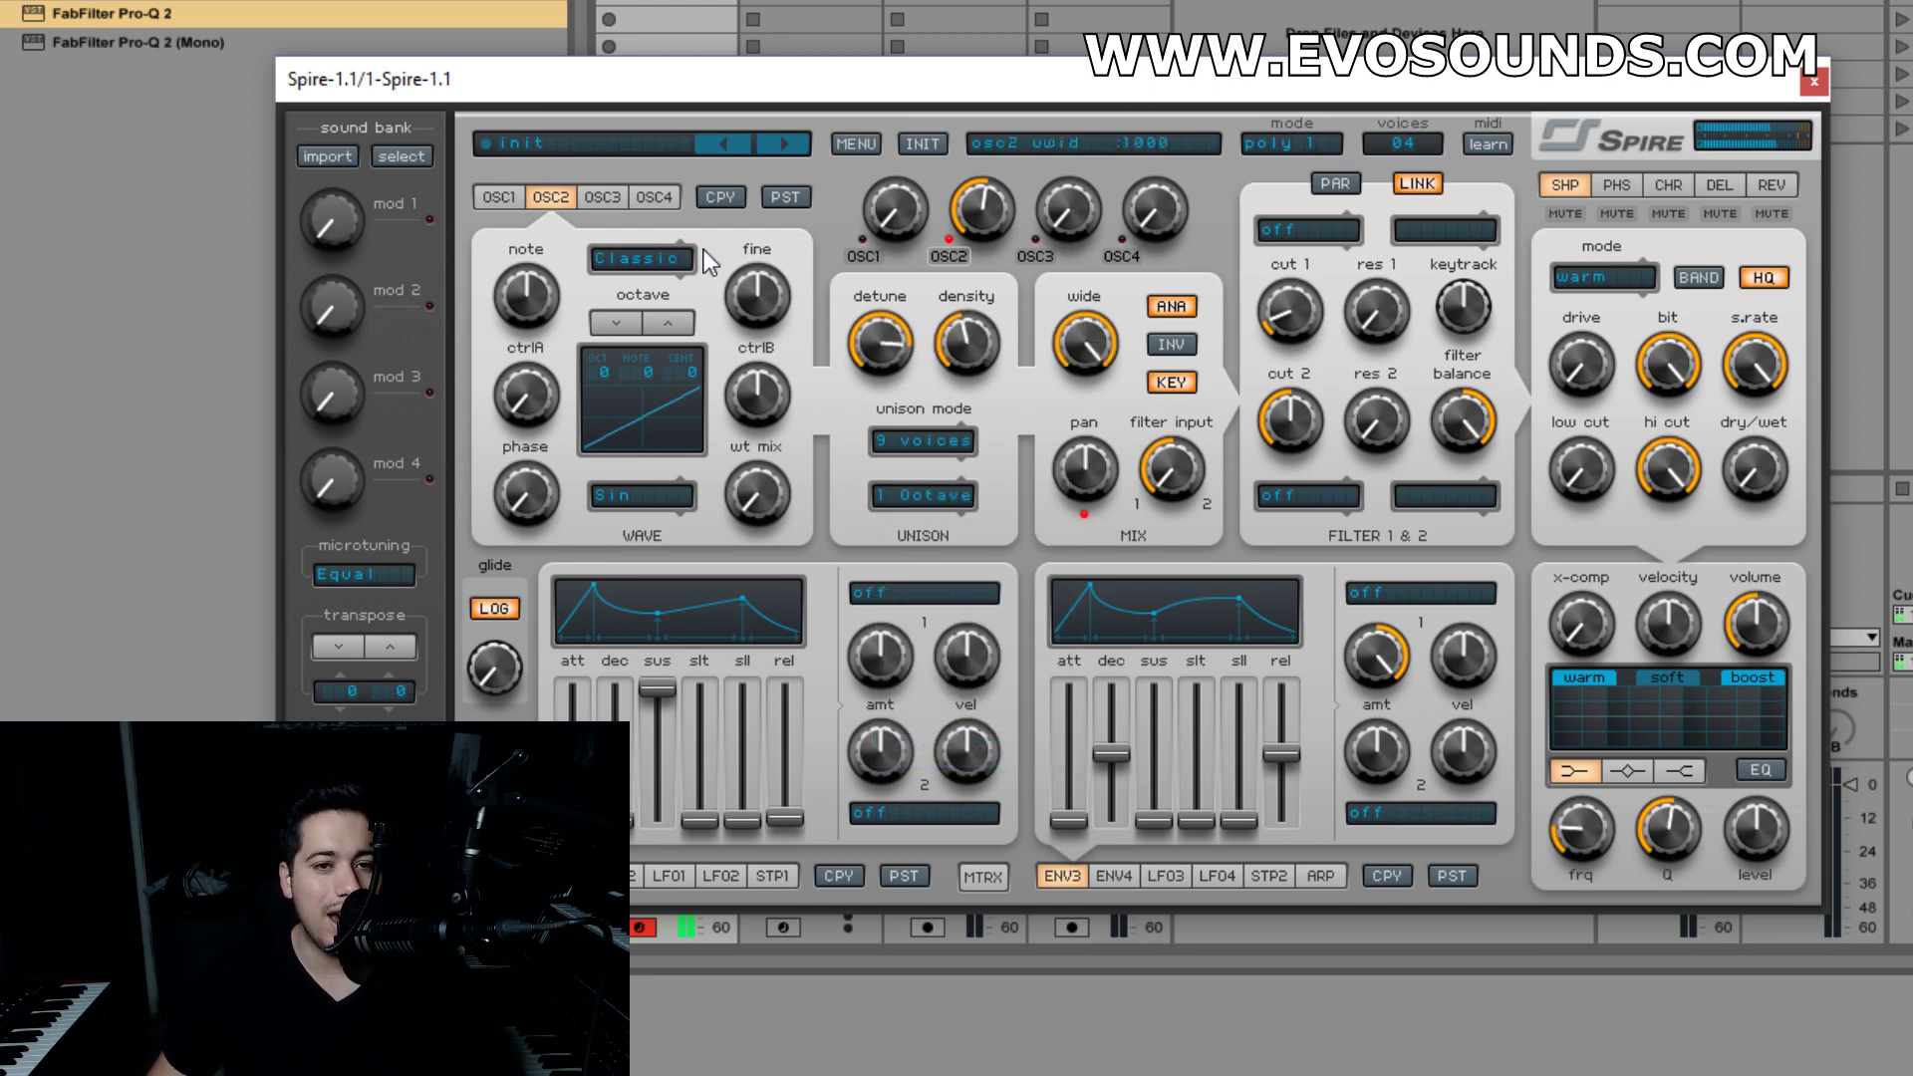
- Adjust oscillator 1's mix level and route oscillator 2 entirely to filter 2 with a filter input of 1000
click(500, 197)
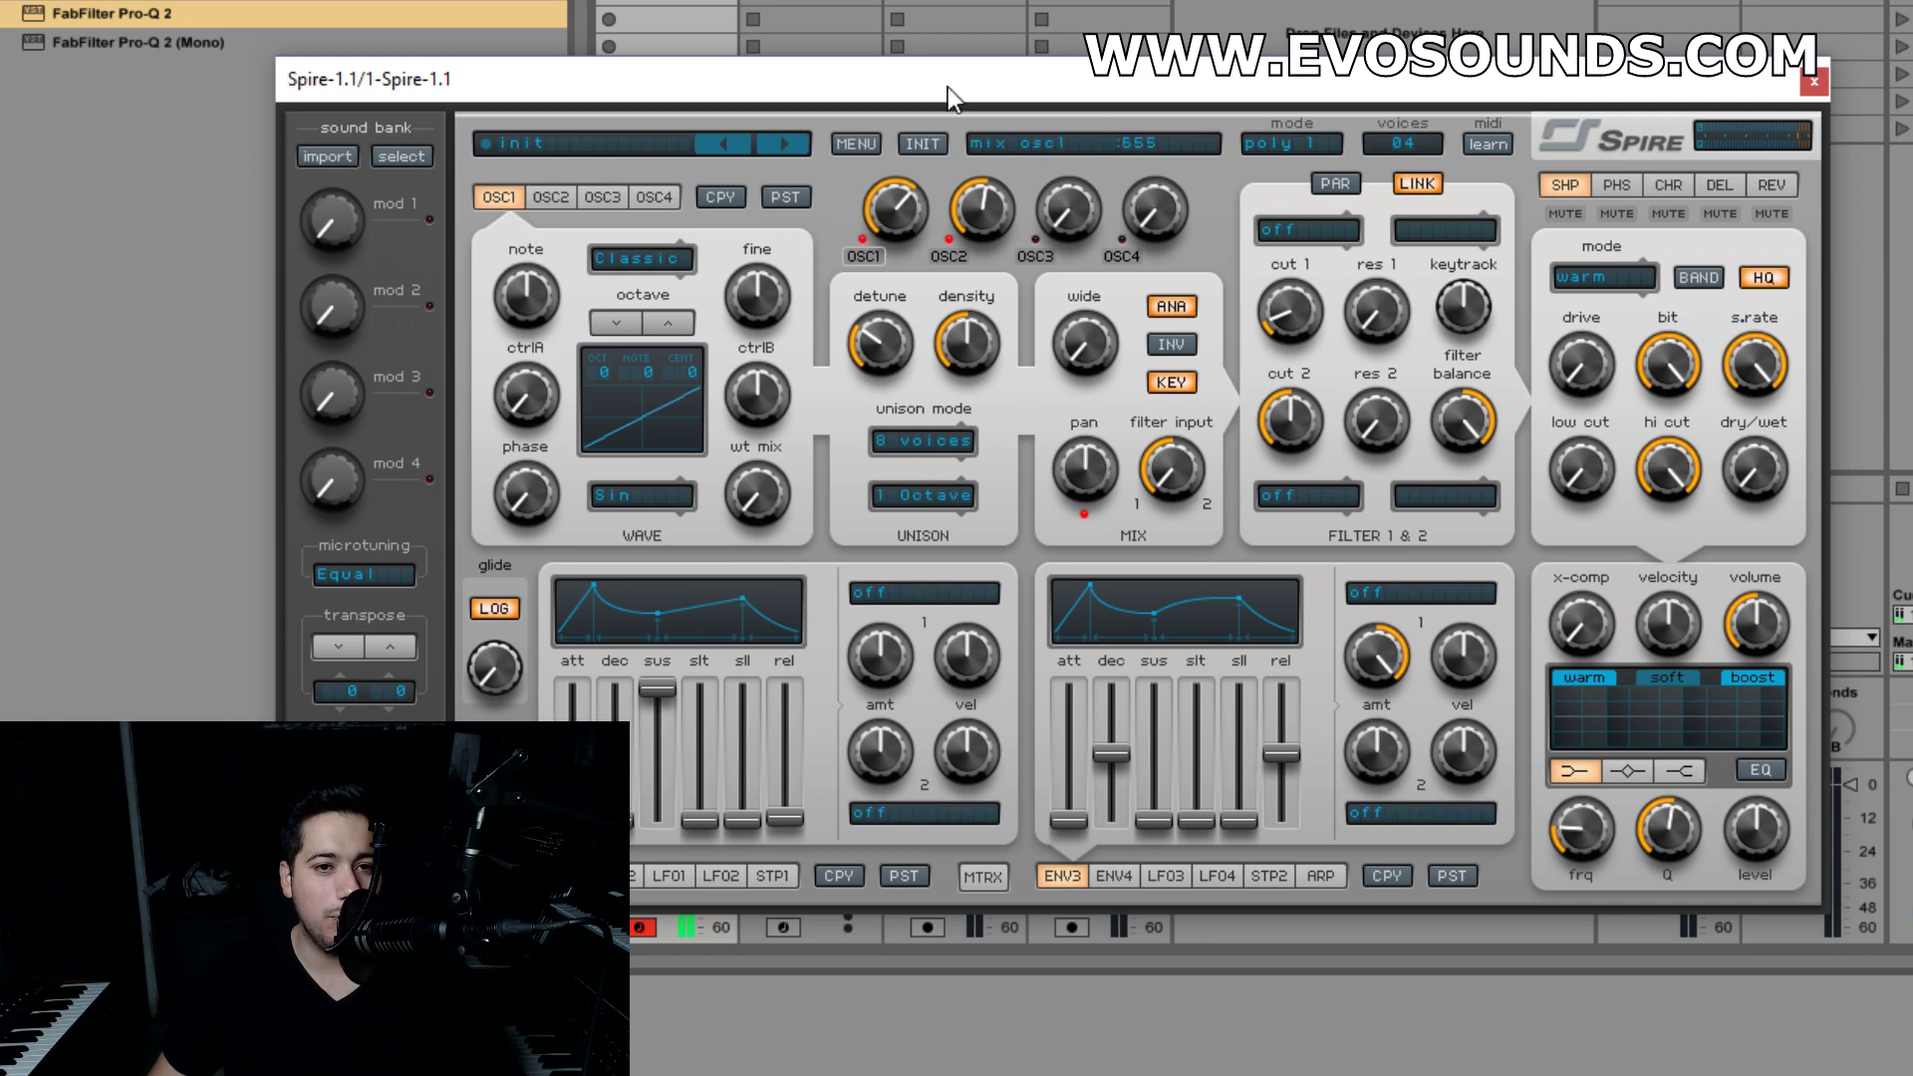
drag(895, 211, 971, 234)
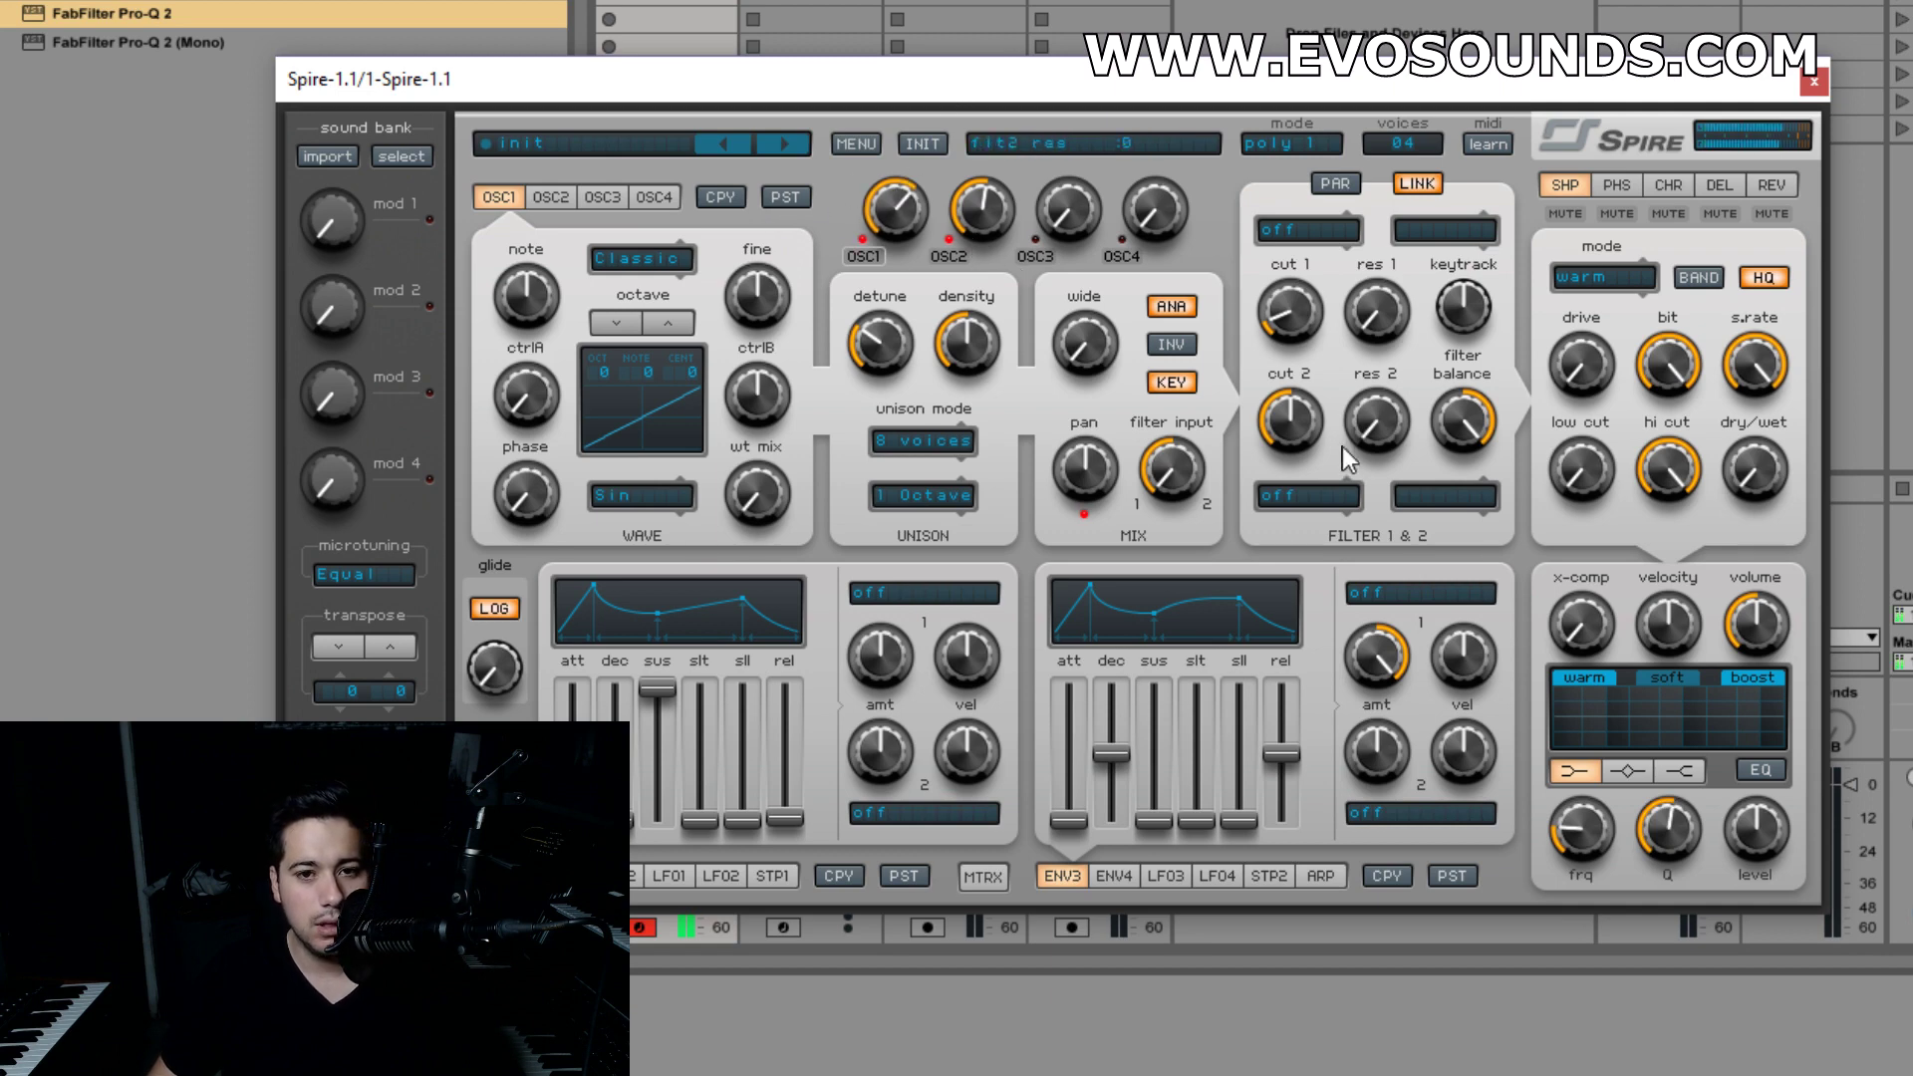
click(550, 197)
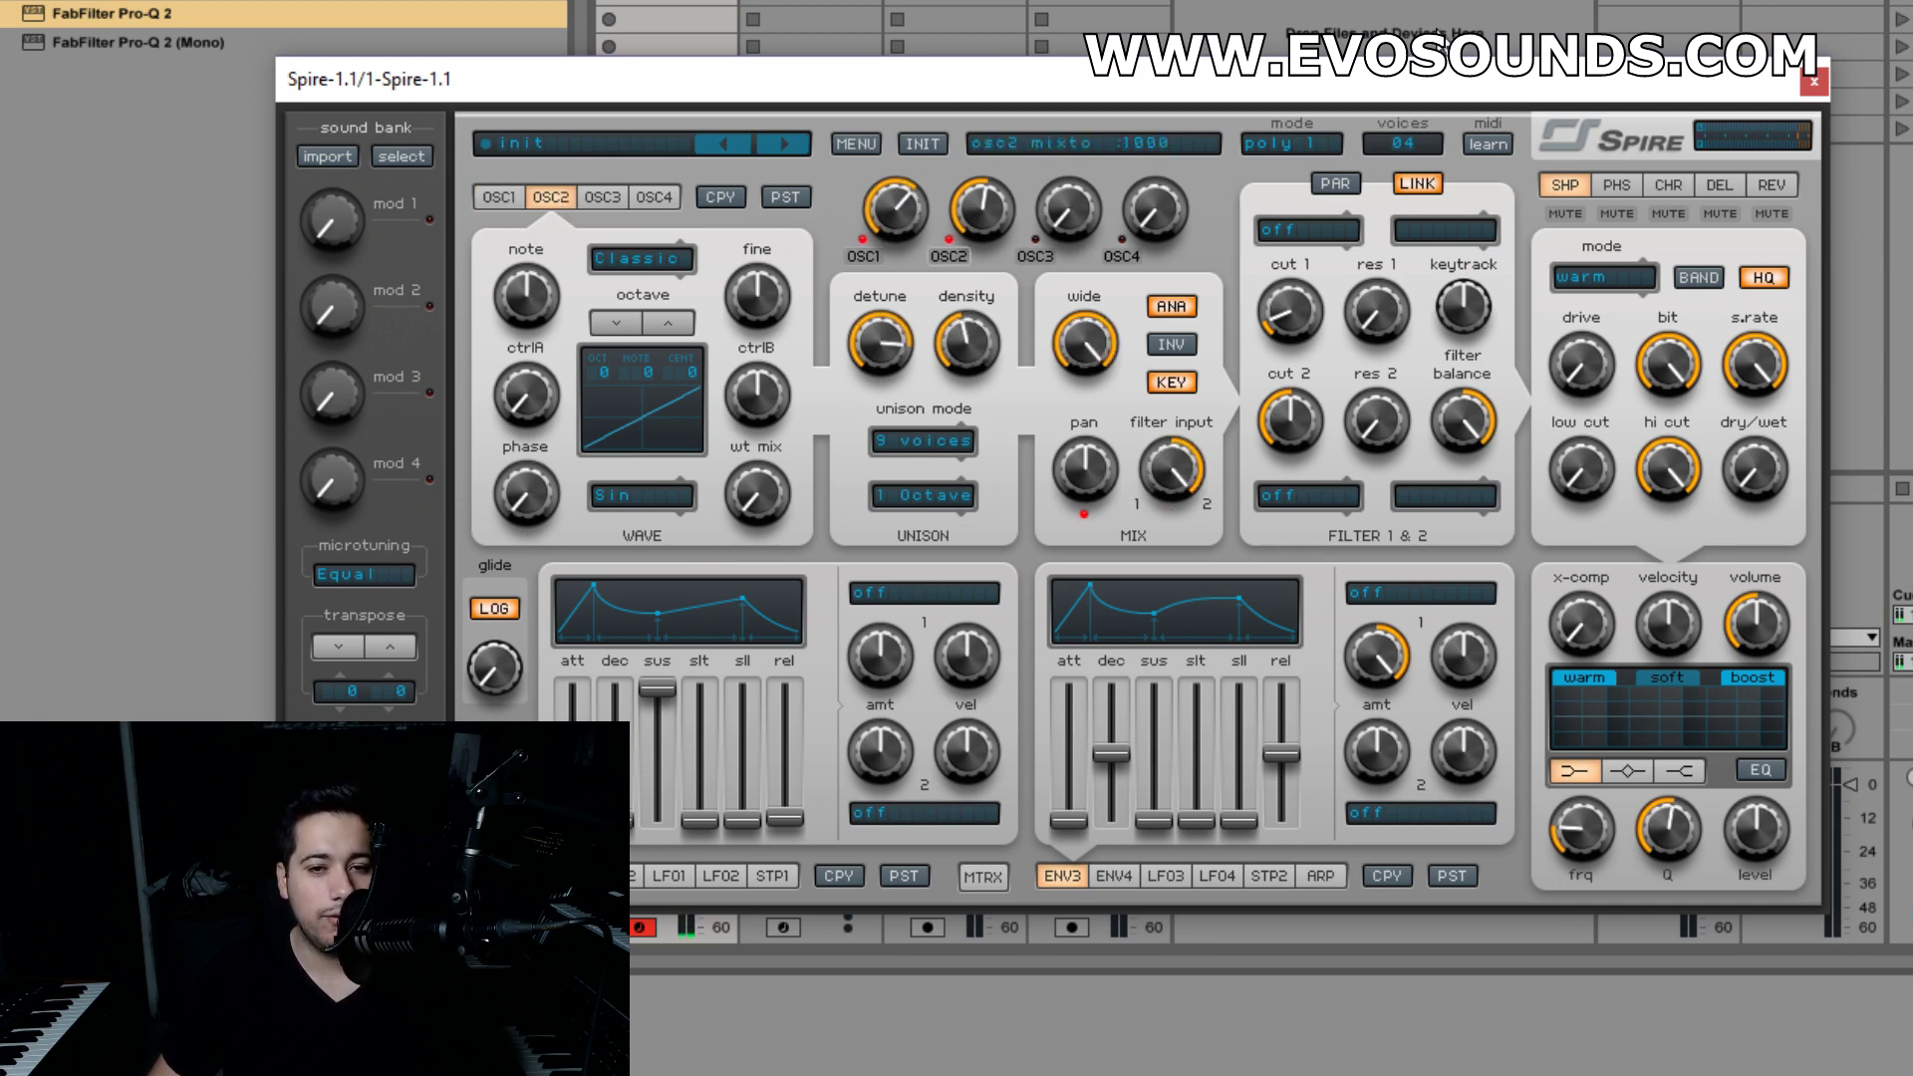
click(500, 196)
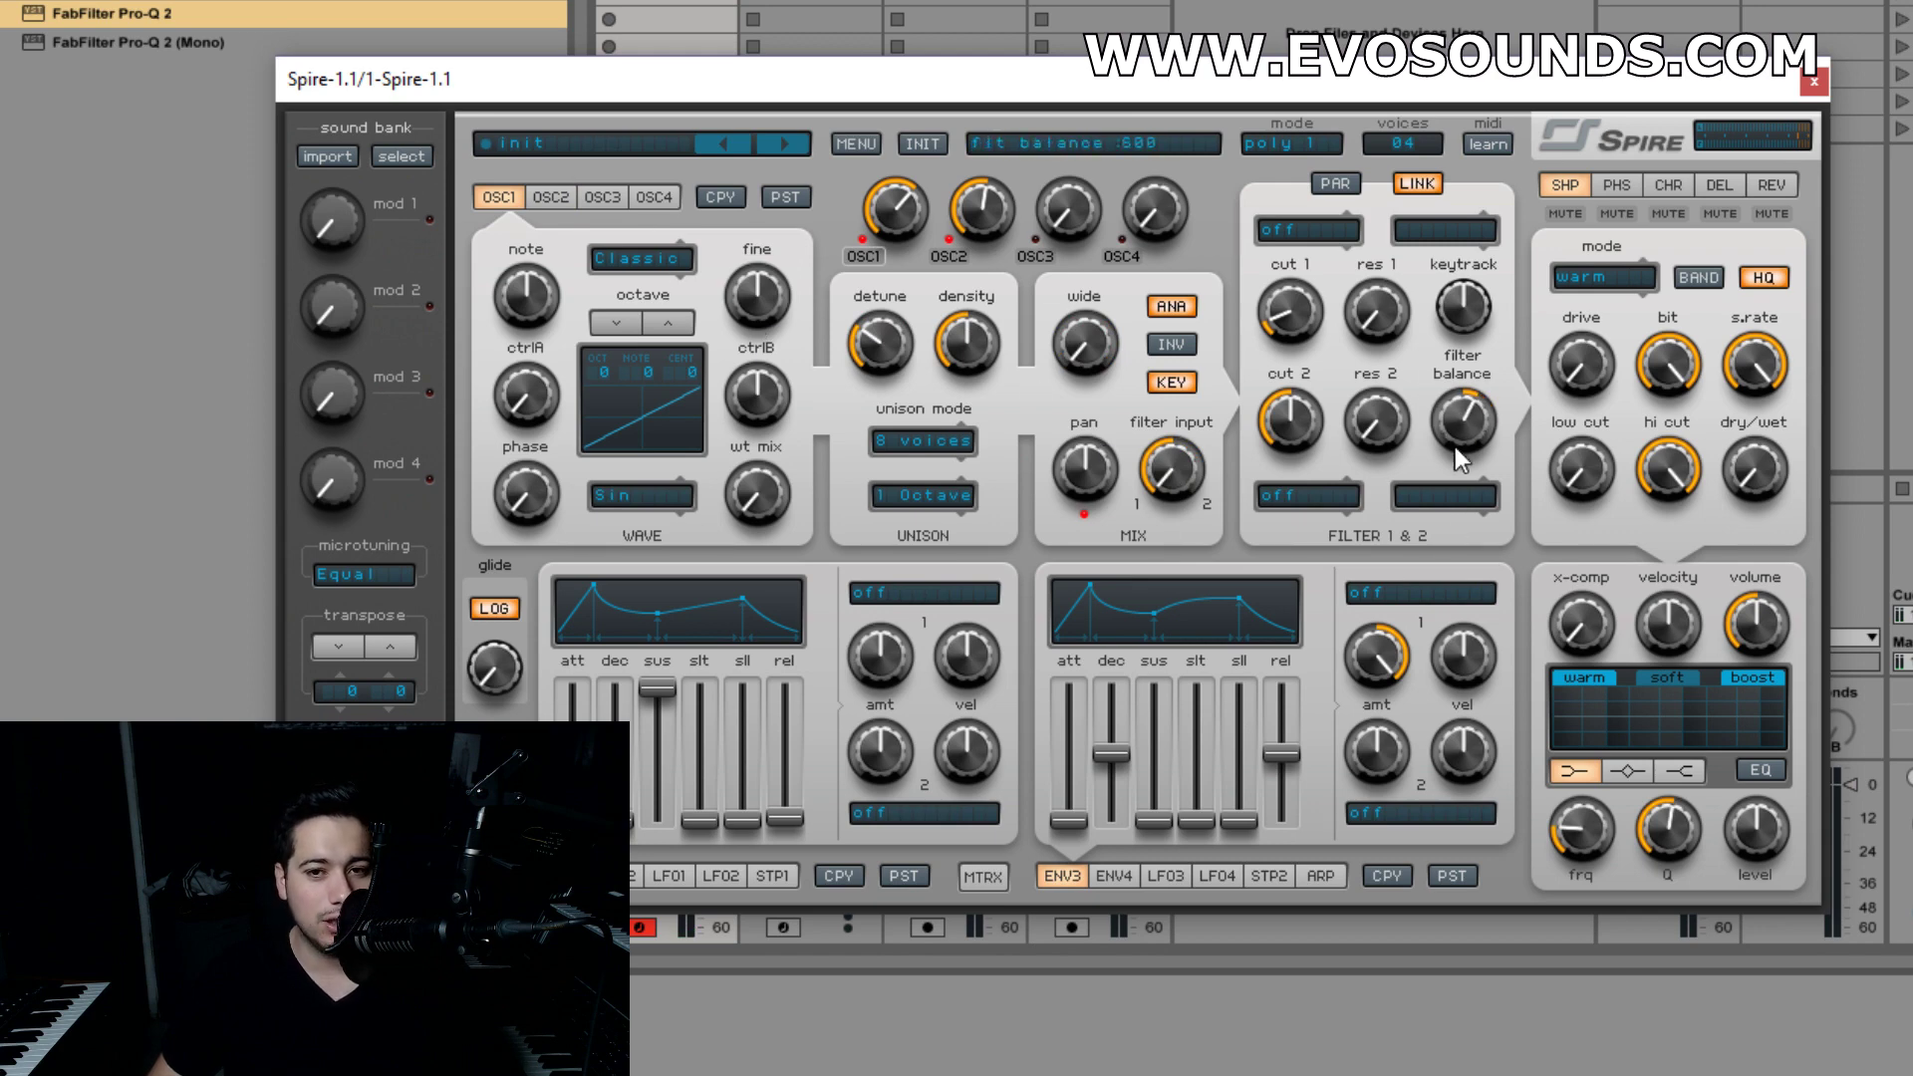
- Centre the filter balance and set filter 2 to the perfecto type in HP4 mode
drag(1455, 440, 1444, 553)
click(551, 196)
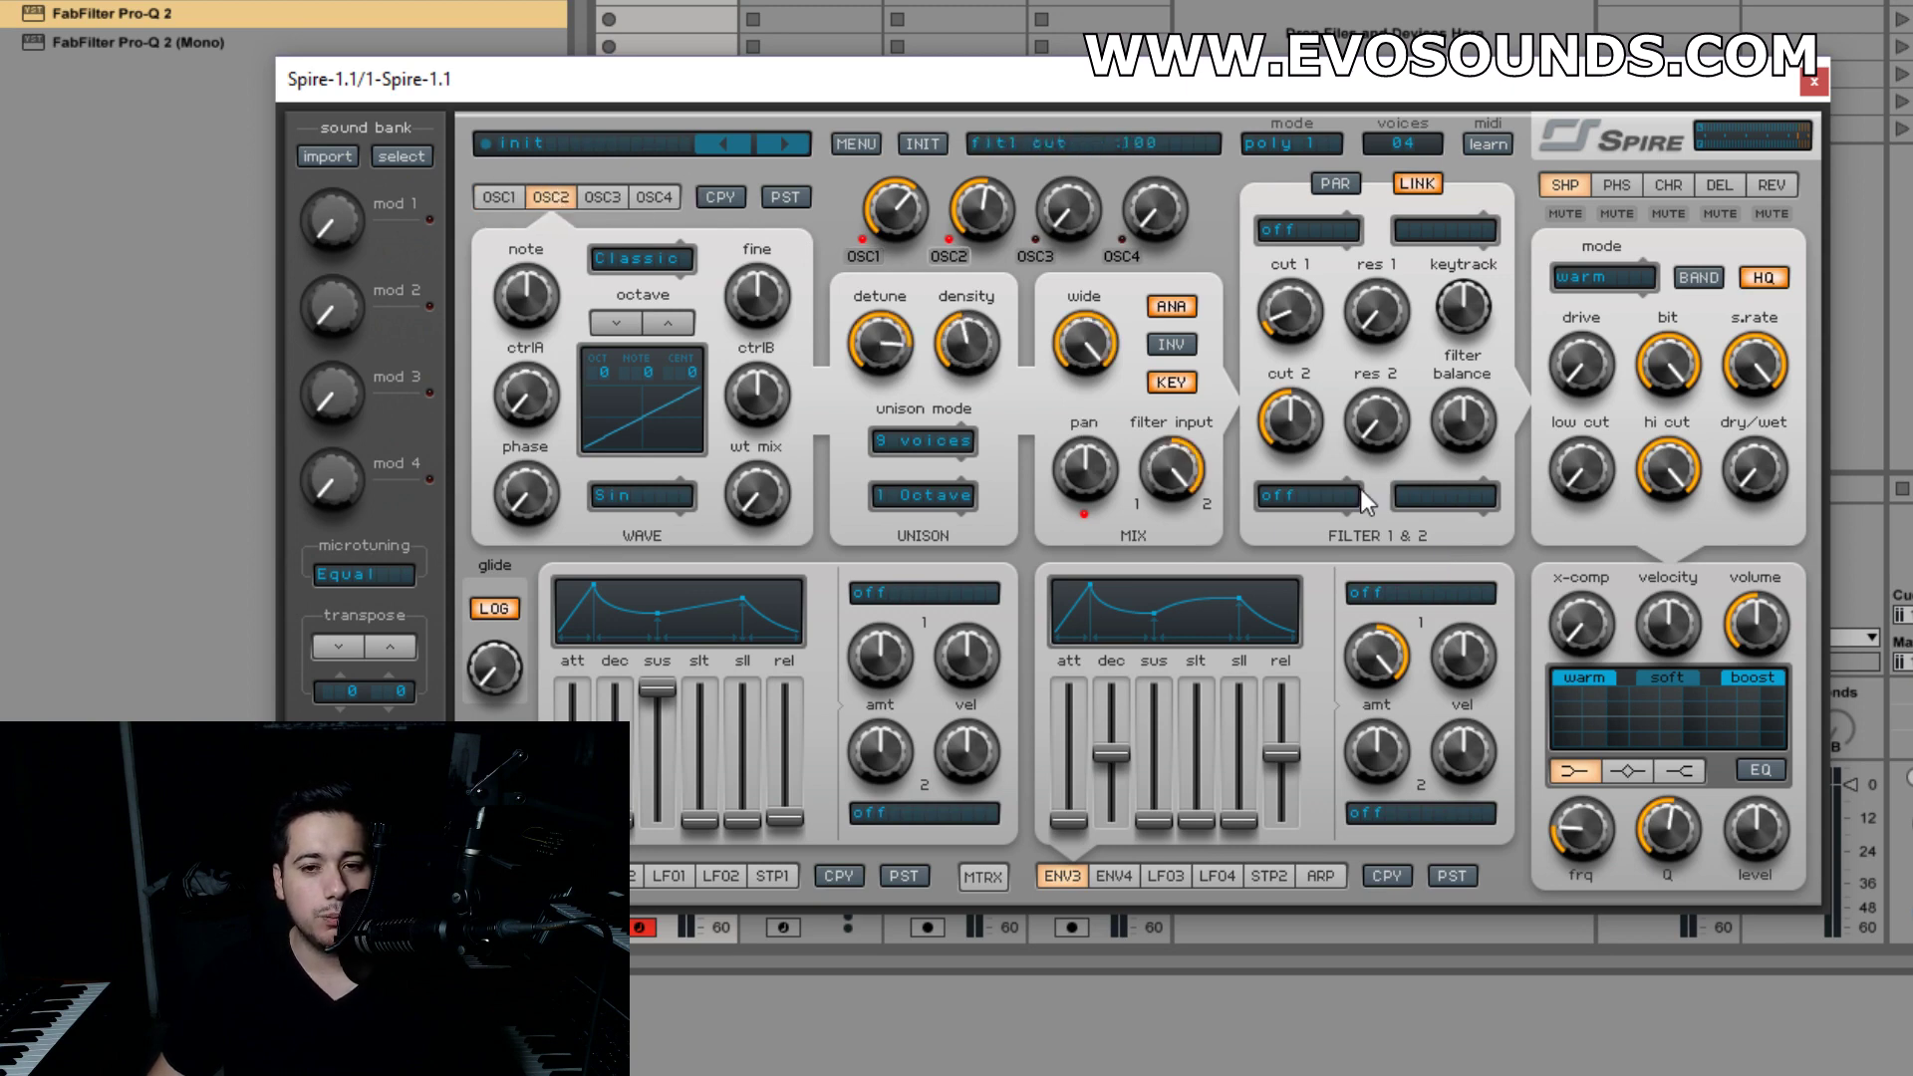
click(1306, 504)
click(1375, 575)
click(1428, 494)
click(1485, 601)
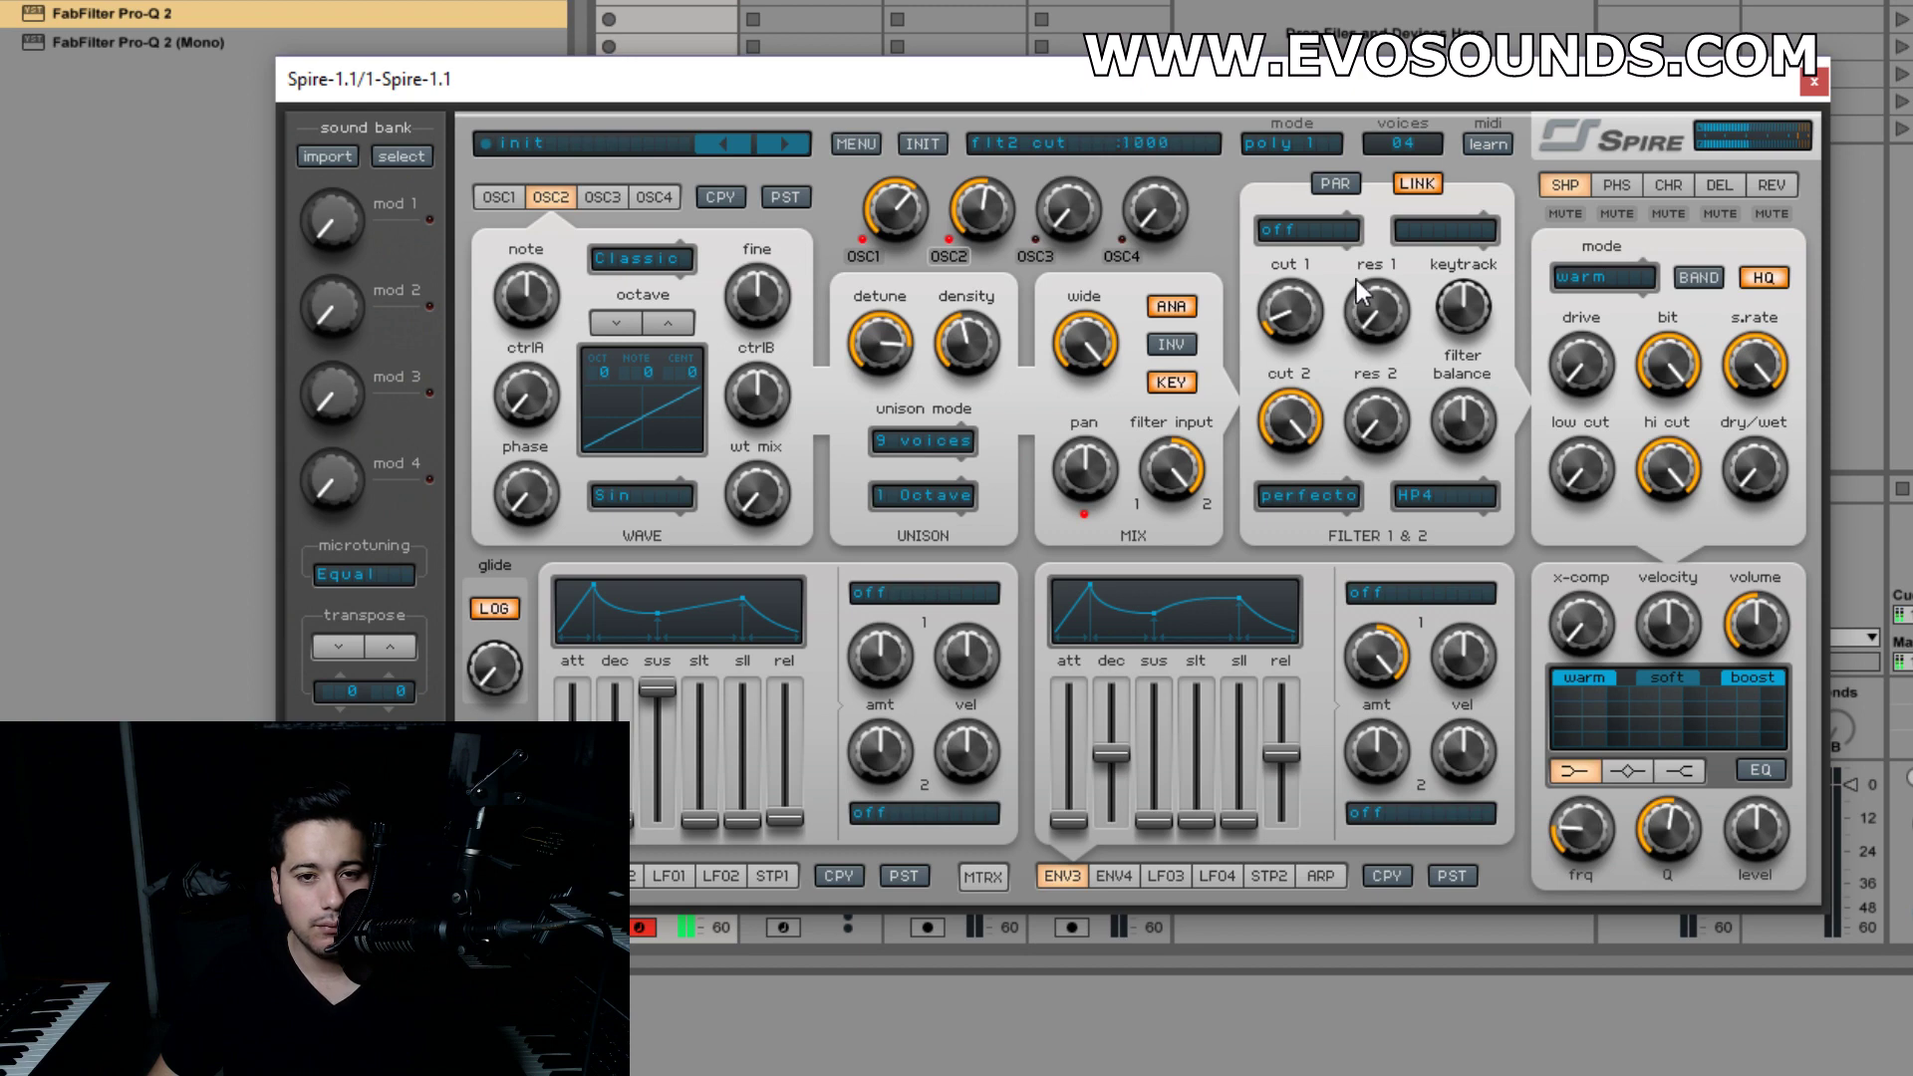
- Set oscillator 1's wide to 340 and raise its mix level to 990
click(500, 196)
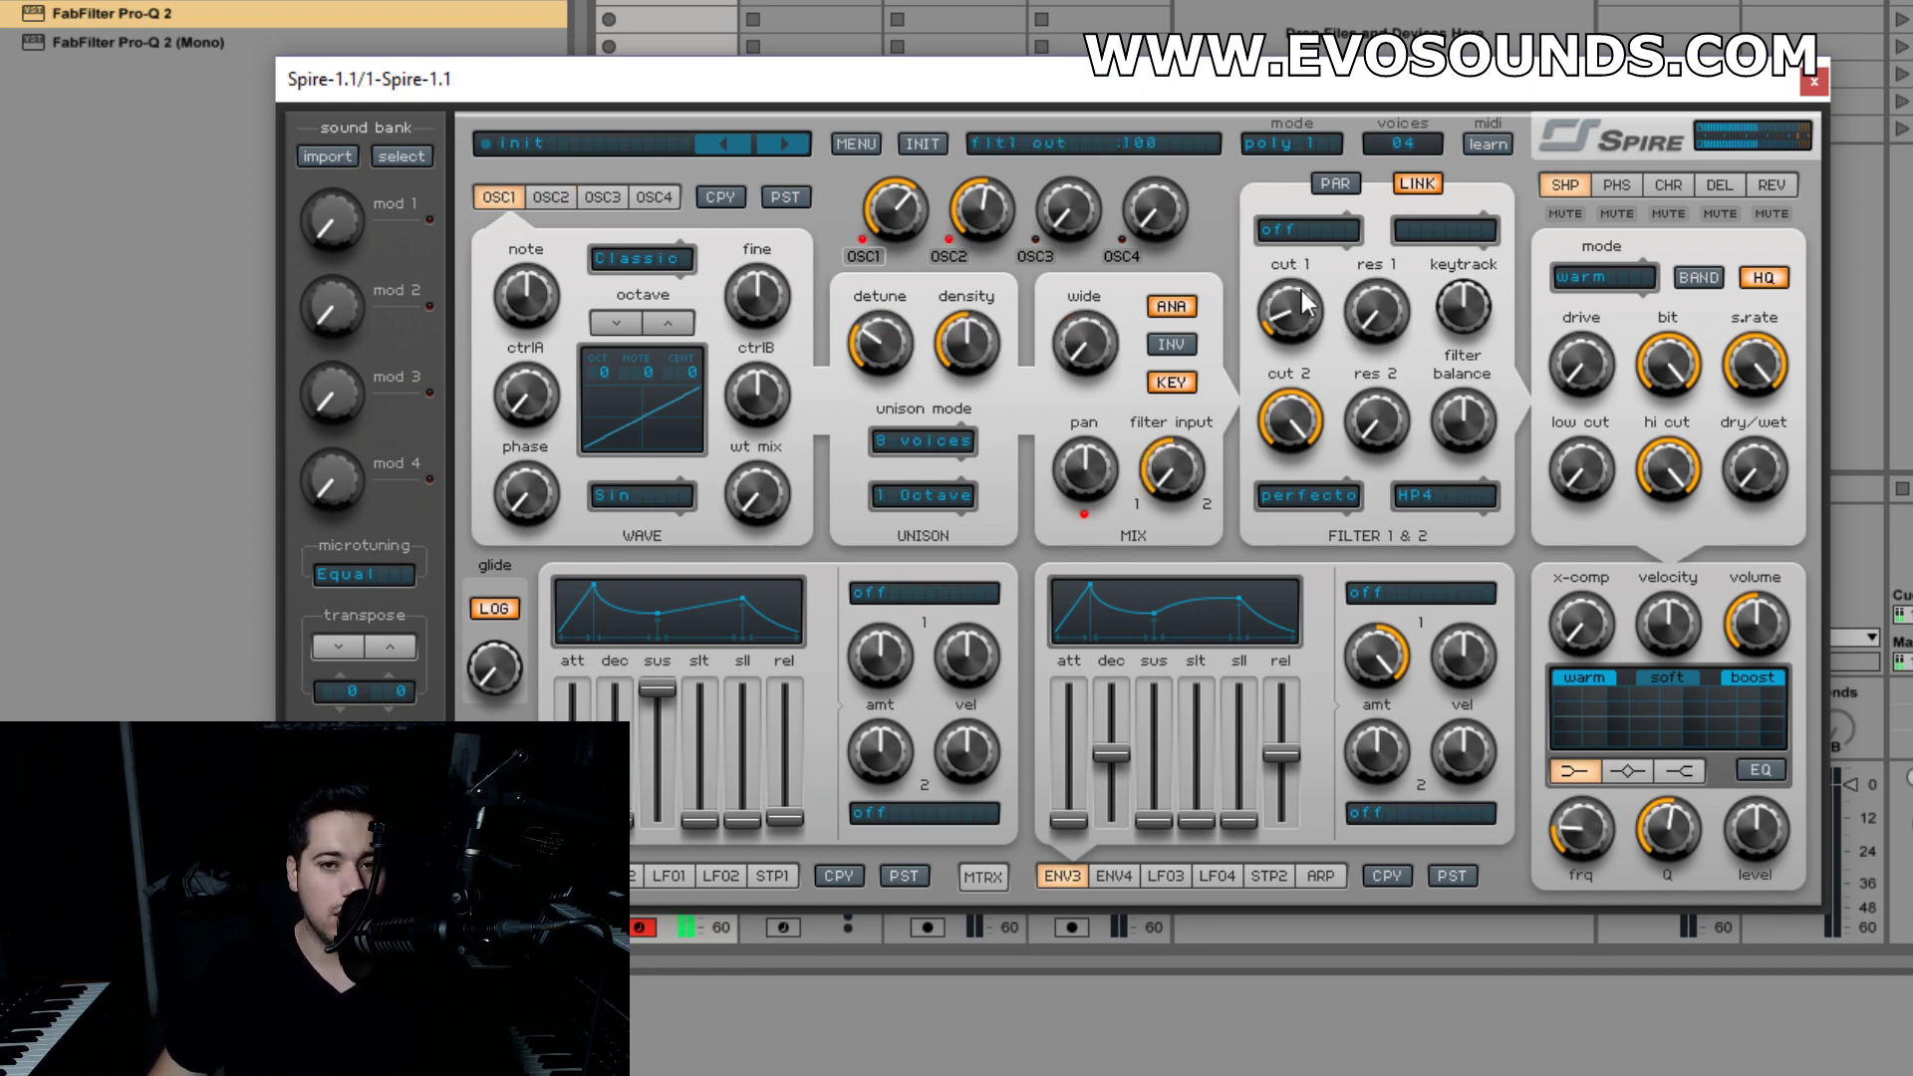
drag(1085, 341, 1102, 235)
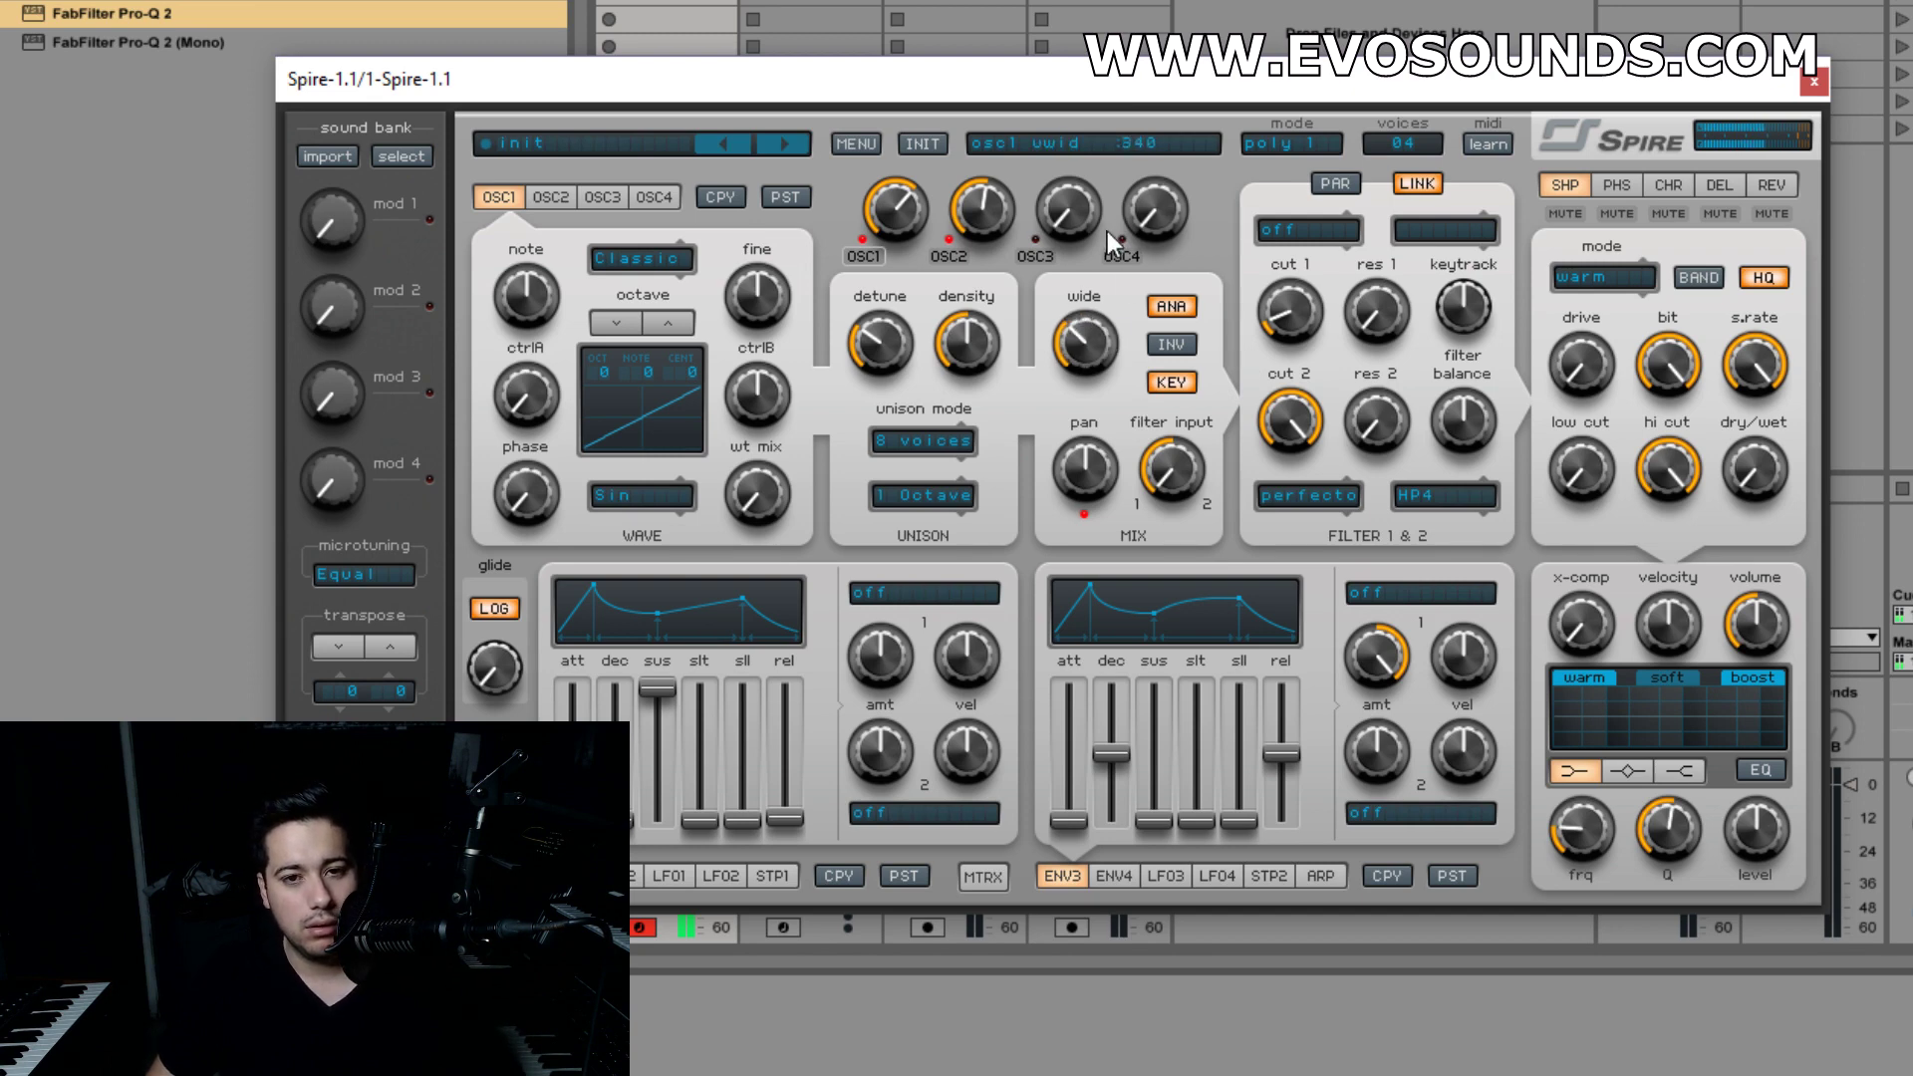
drag(902, 212, 926, 139)
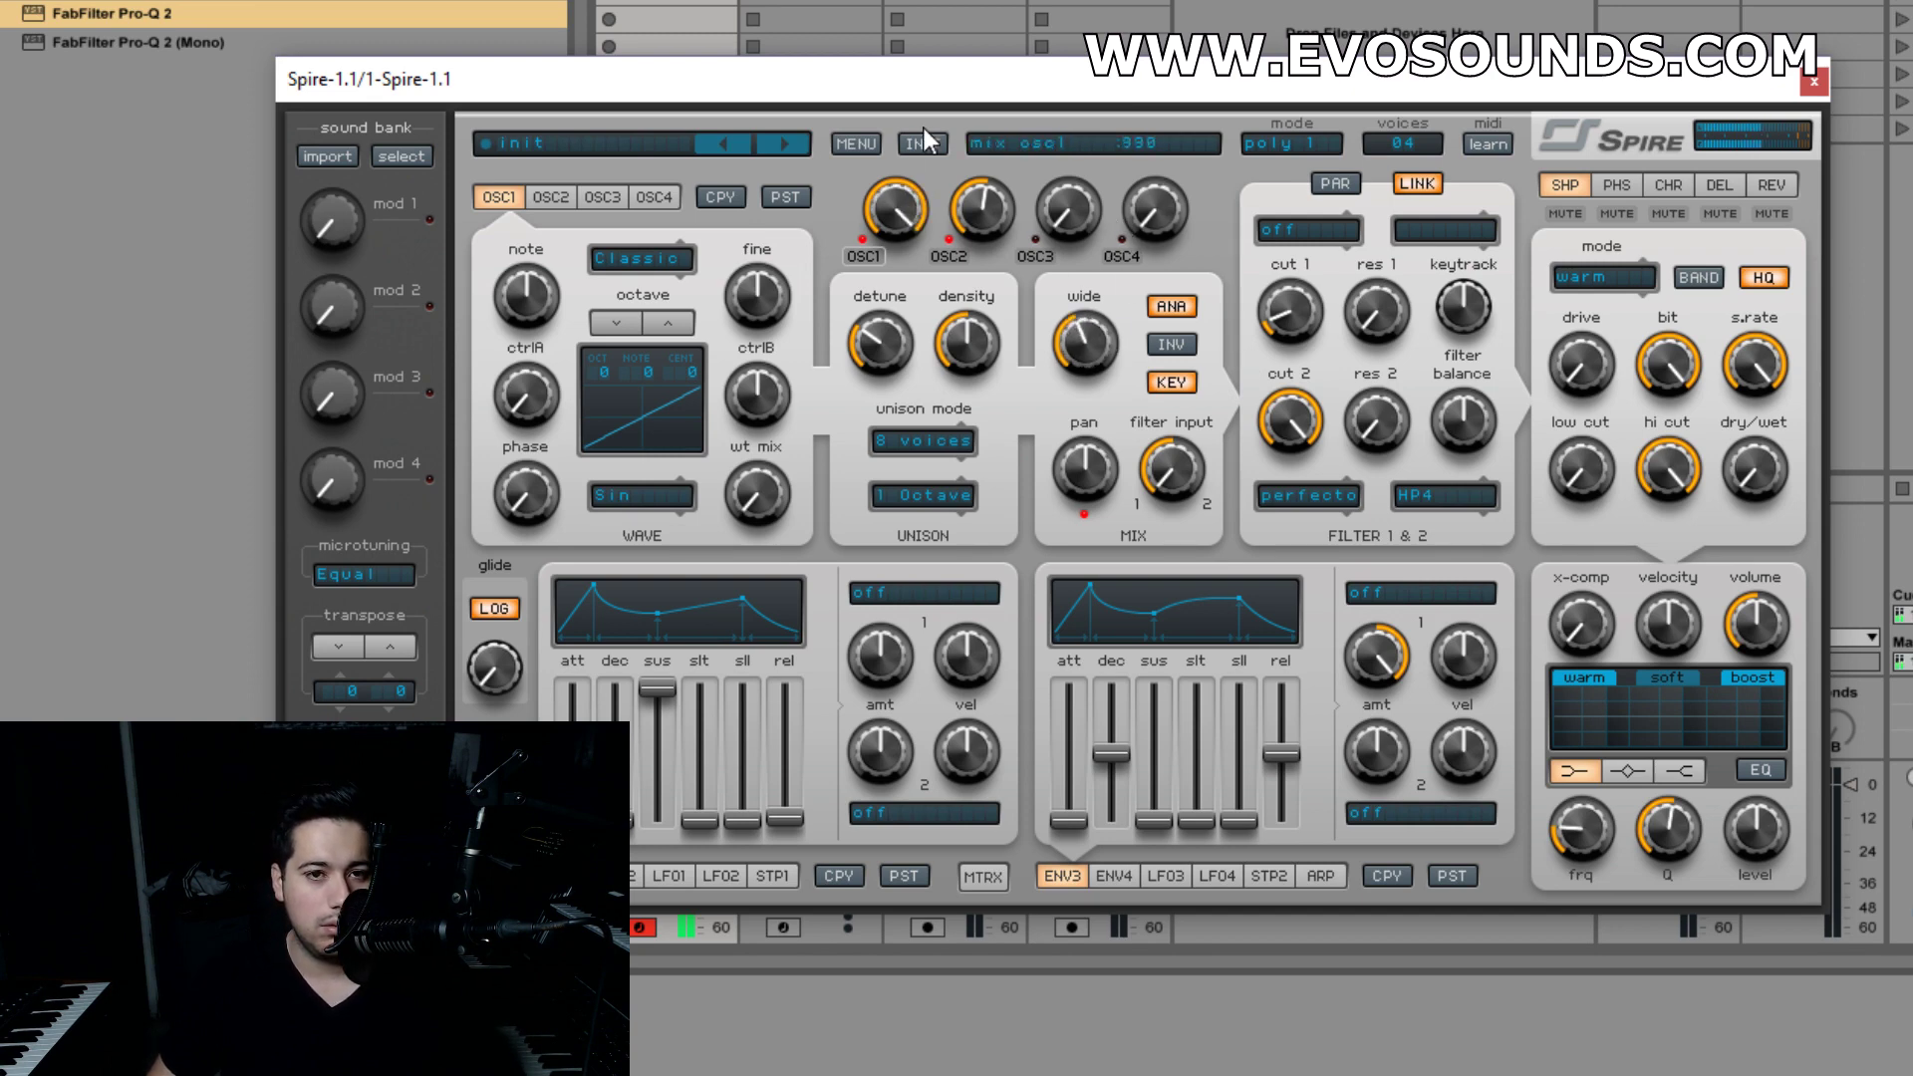
- Lower filter 2's cutoff to around 755 and raise its resonance while listening to the sound
click(566, 192)
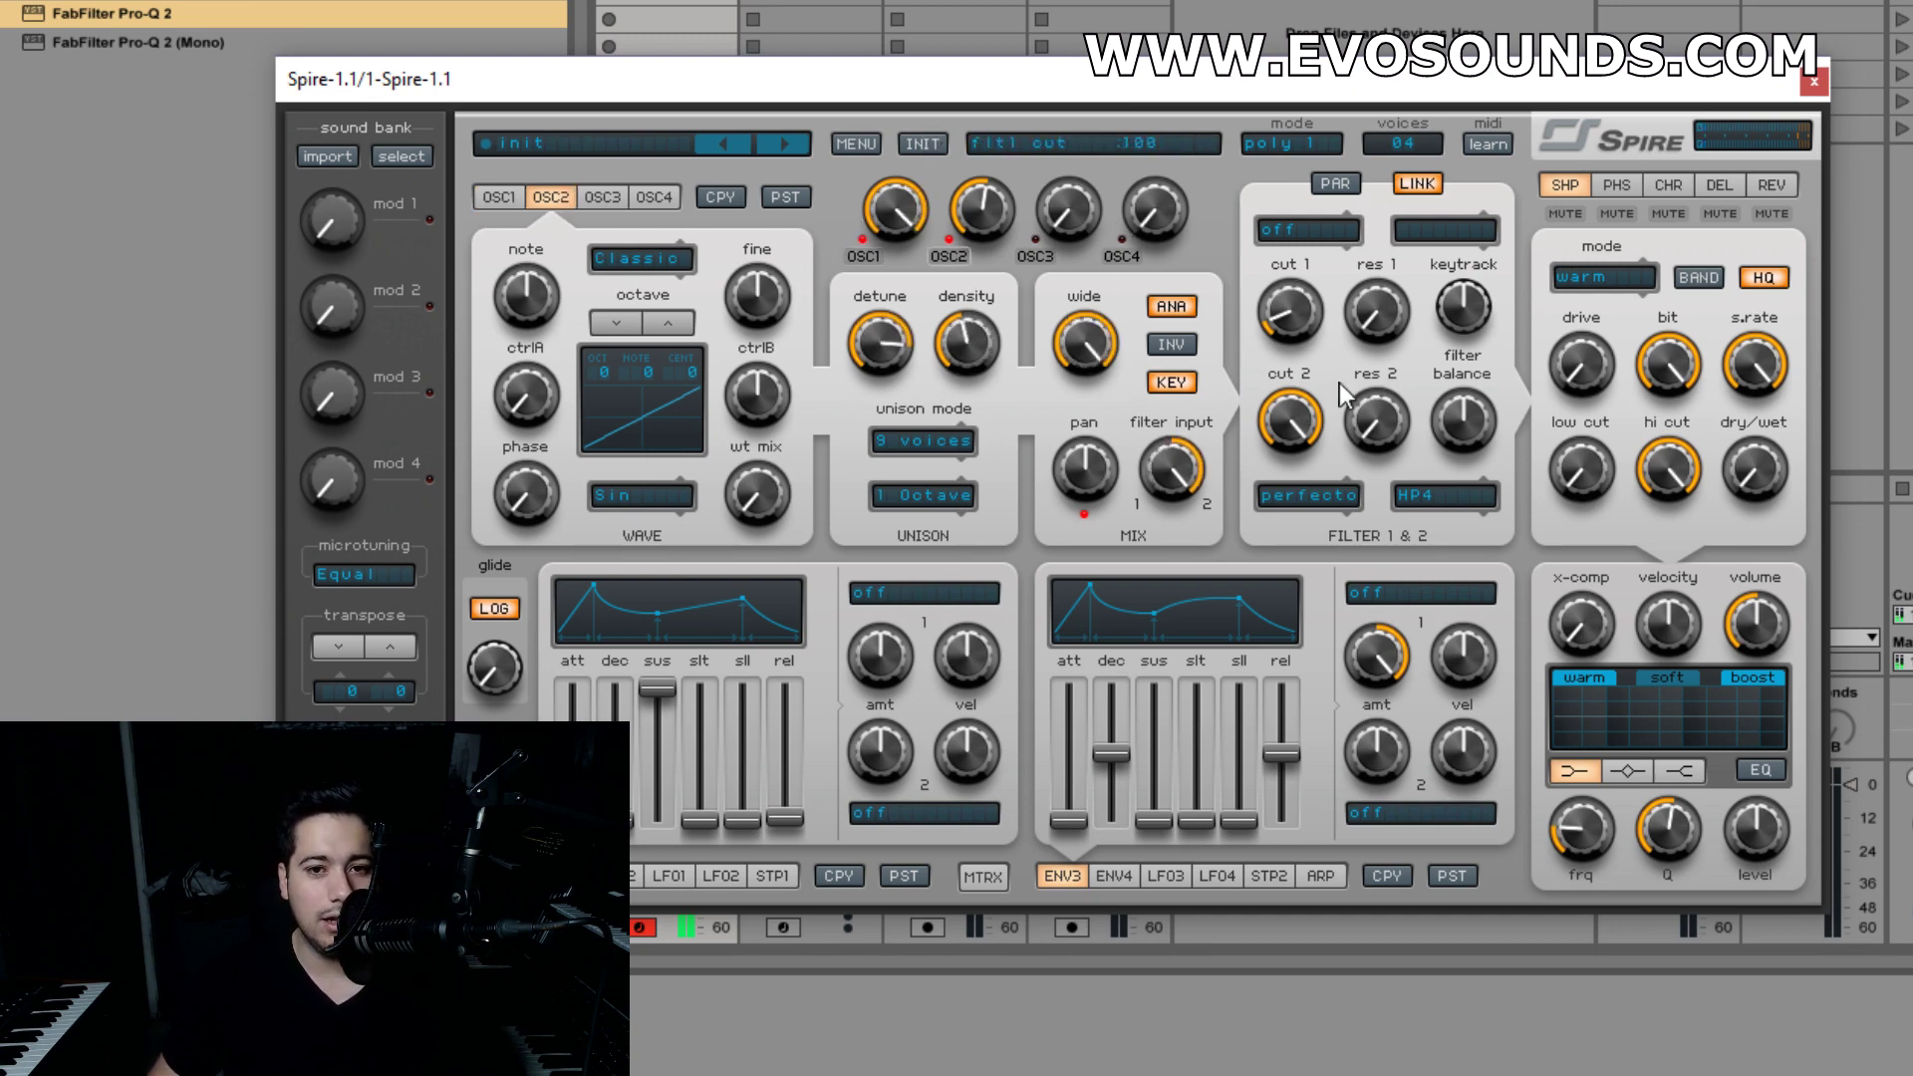
drag(1331, 430, 1289, 468)
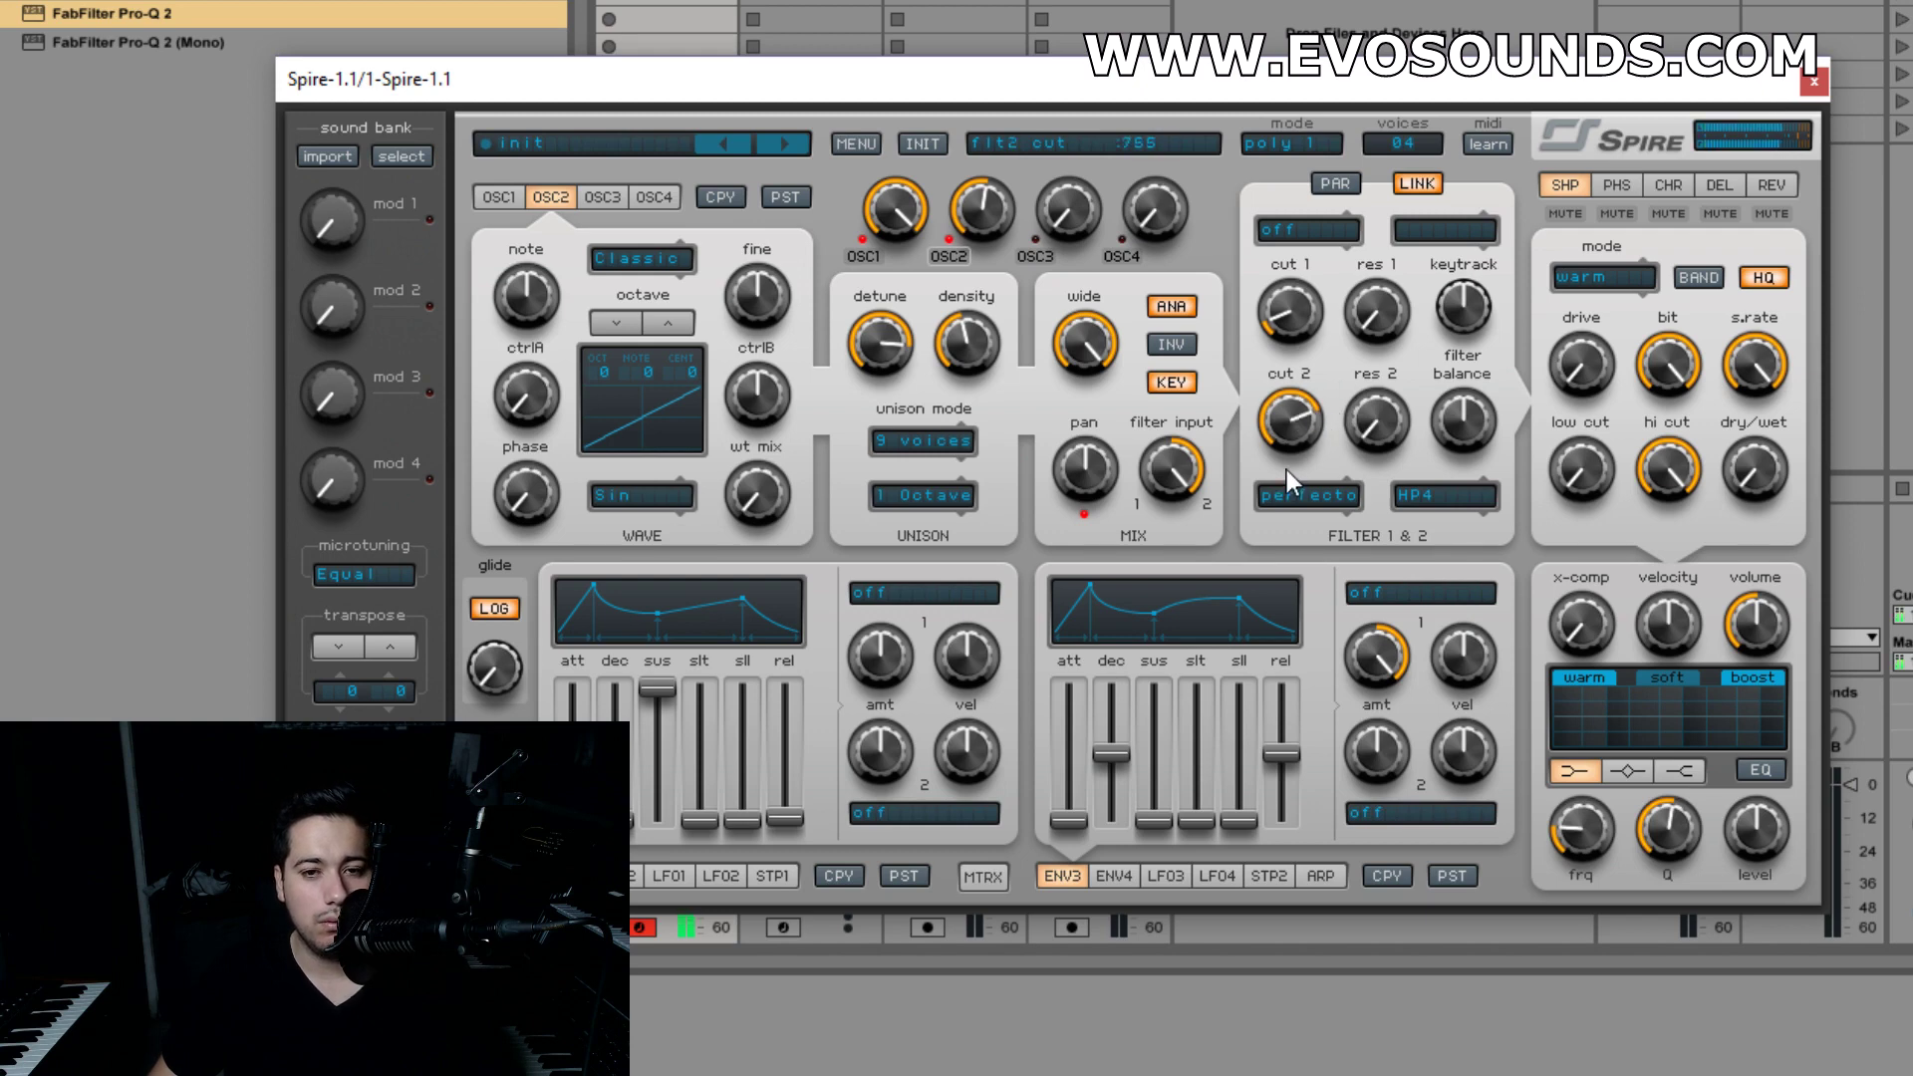
drag(1376, 421, 1378, 393)
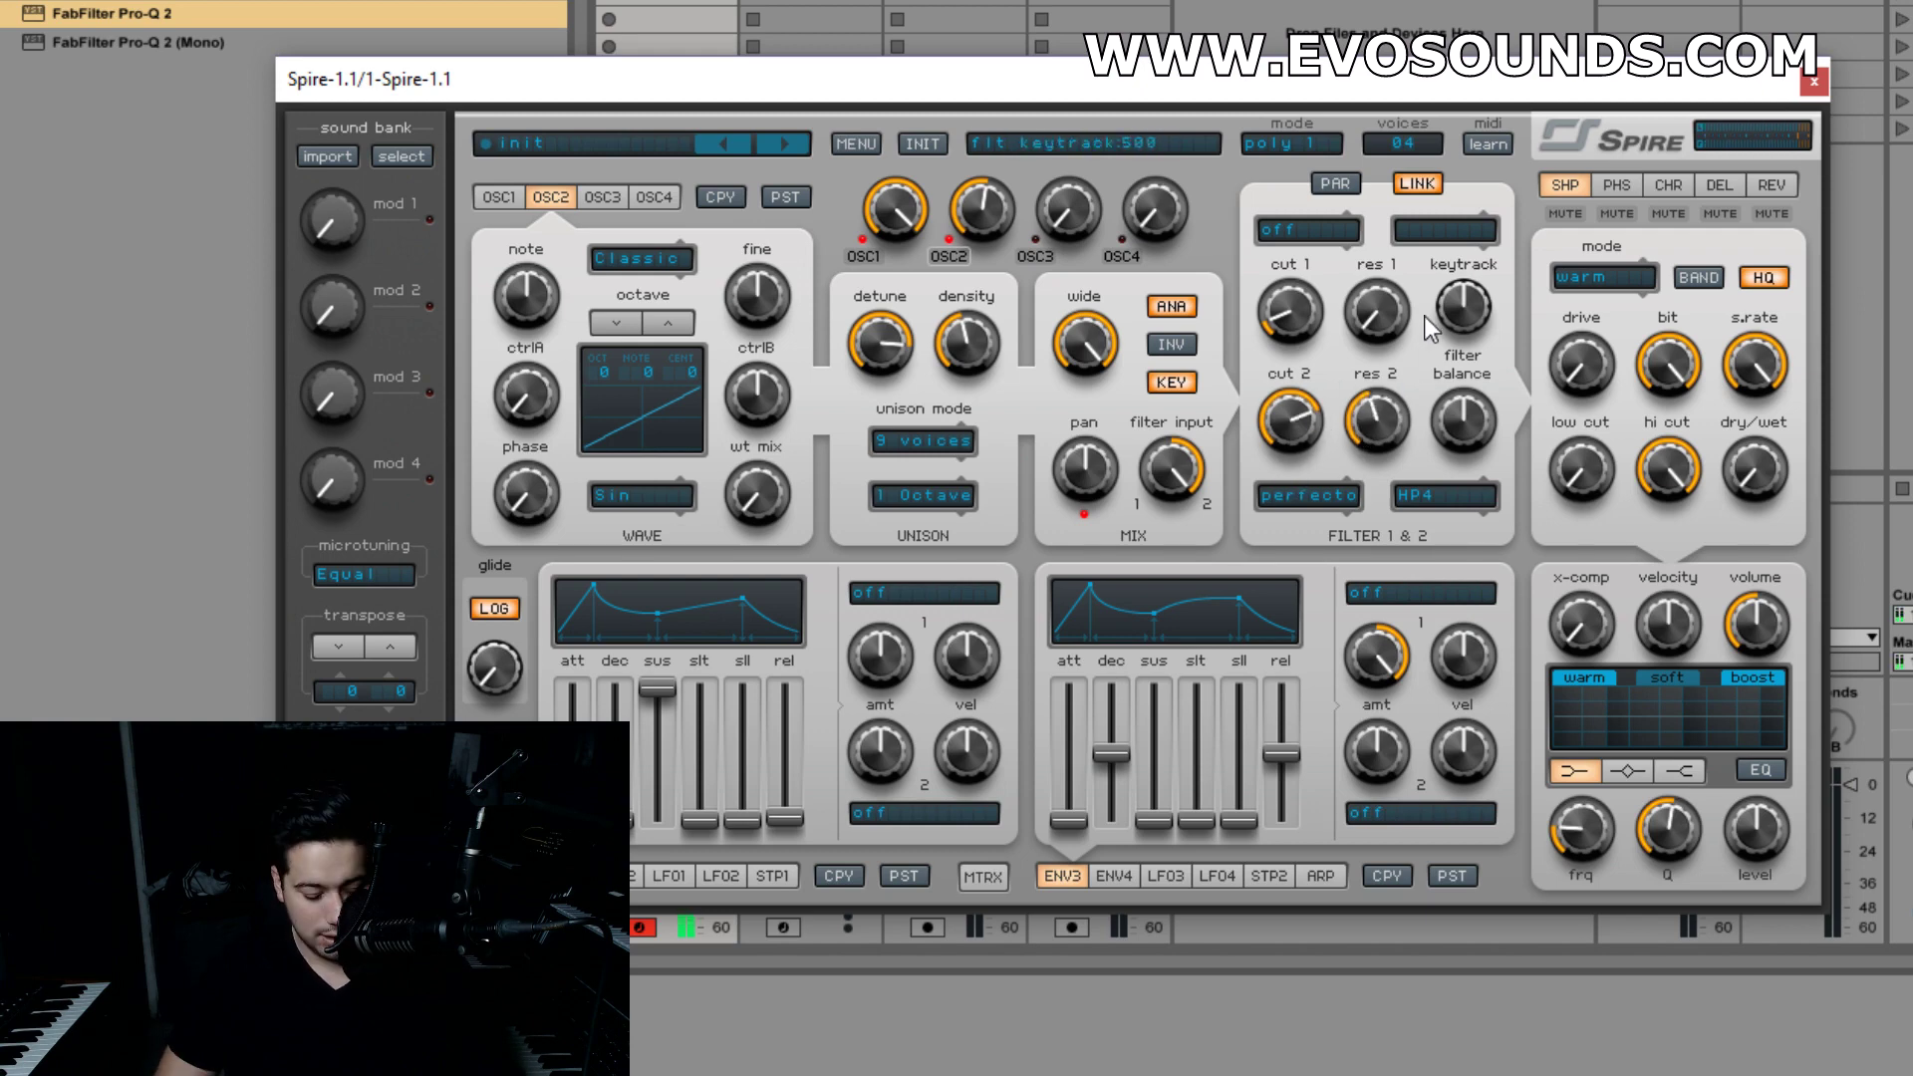
mouse_move(1291, 416)
mouse_down()
mouse_move(1242, 464)
mouse_move(1296, 416)
mouse_move(1239, 512)
mouse_move(1284, 440)
mouse_up()
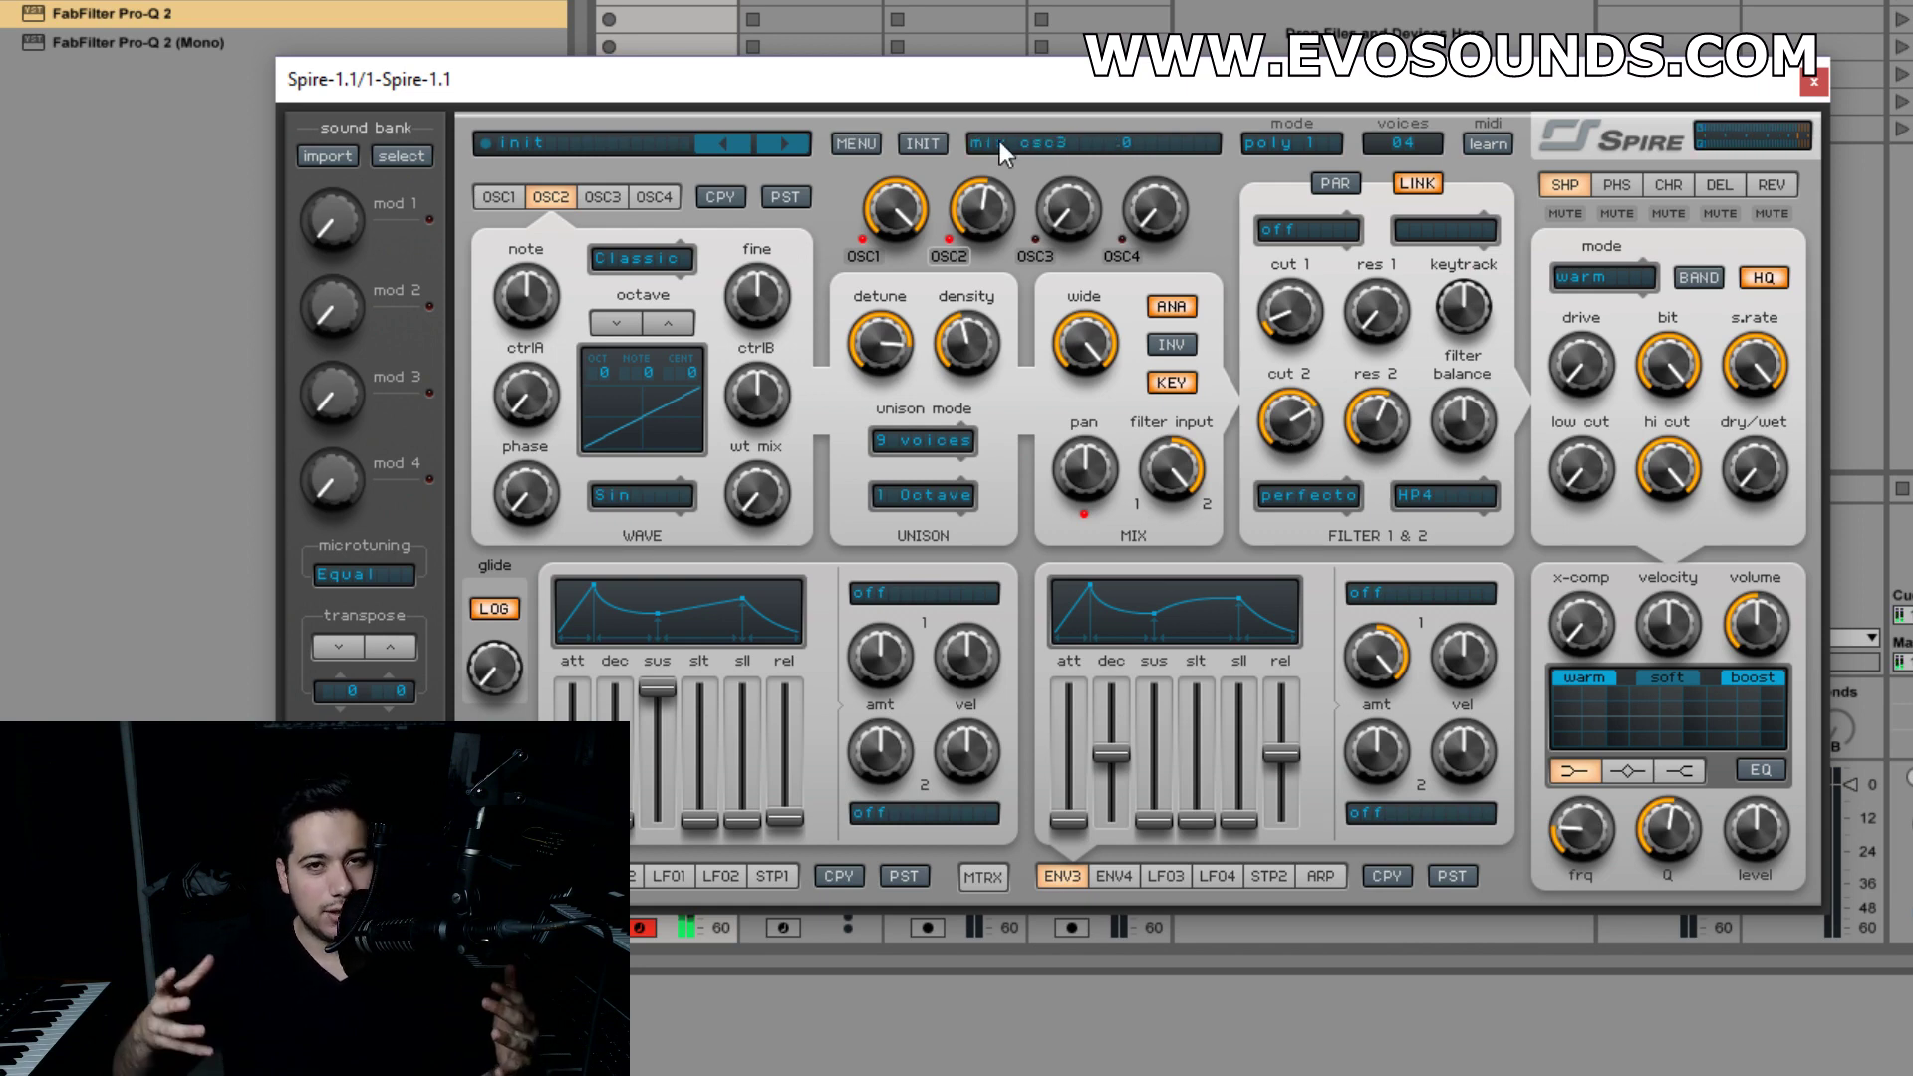
- Set oscillator 1's unison mode to 1 voice and raise oscillator 2's mix level to 795
click(510, 201)
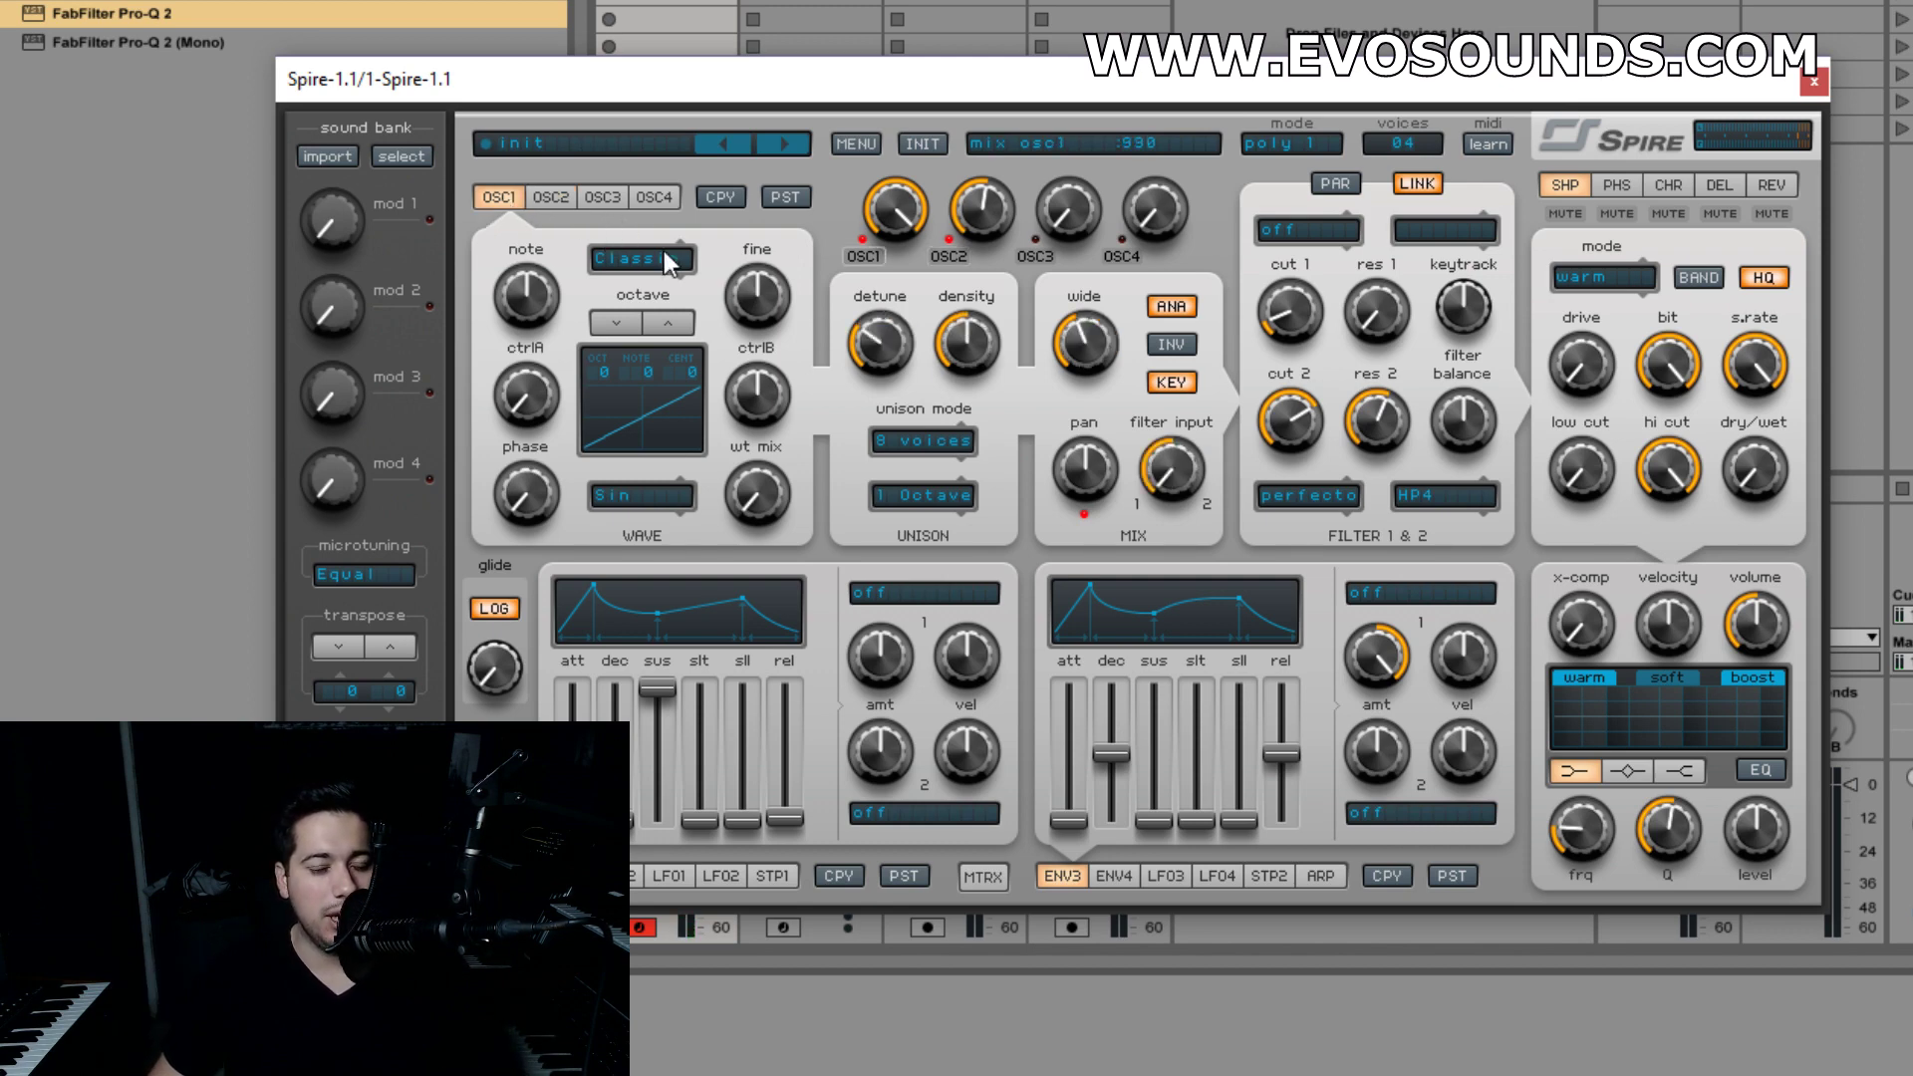
click(923, 440)
click(951, 482)
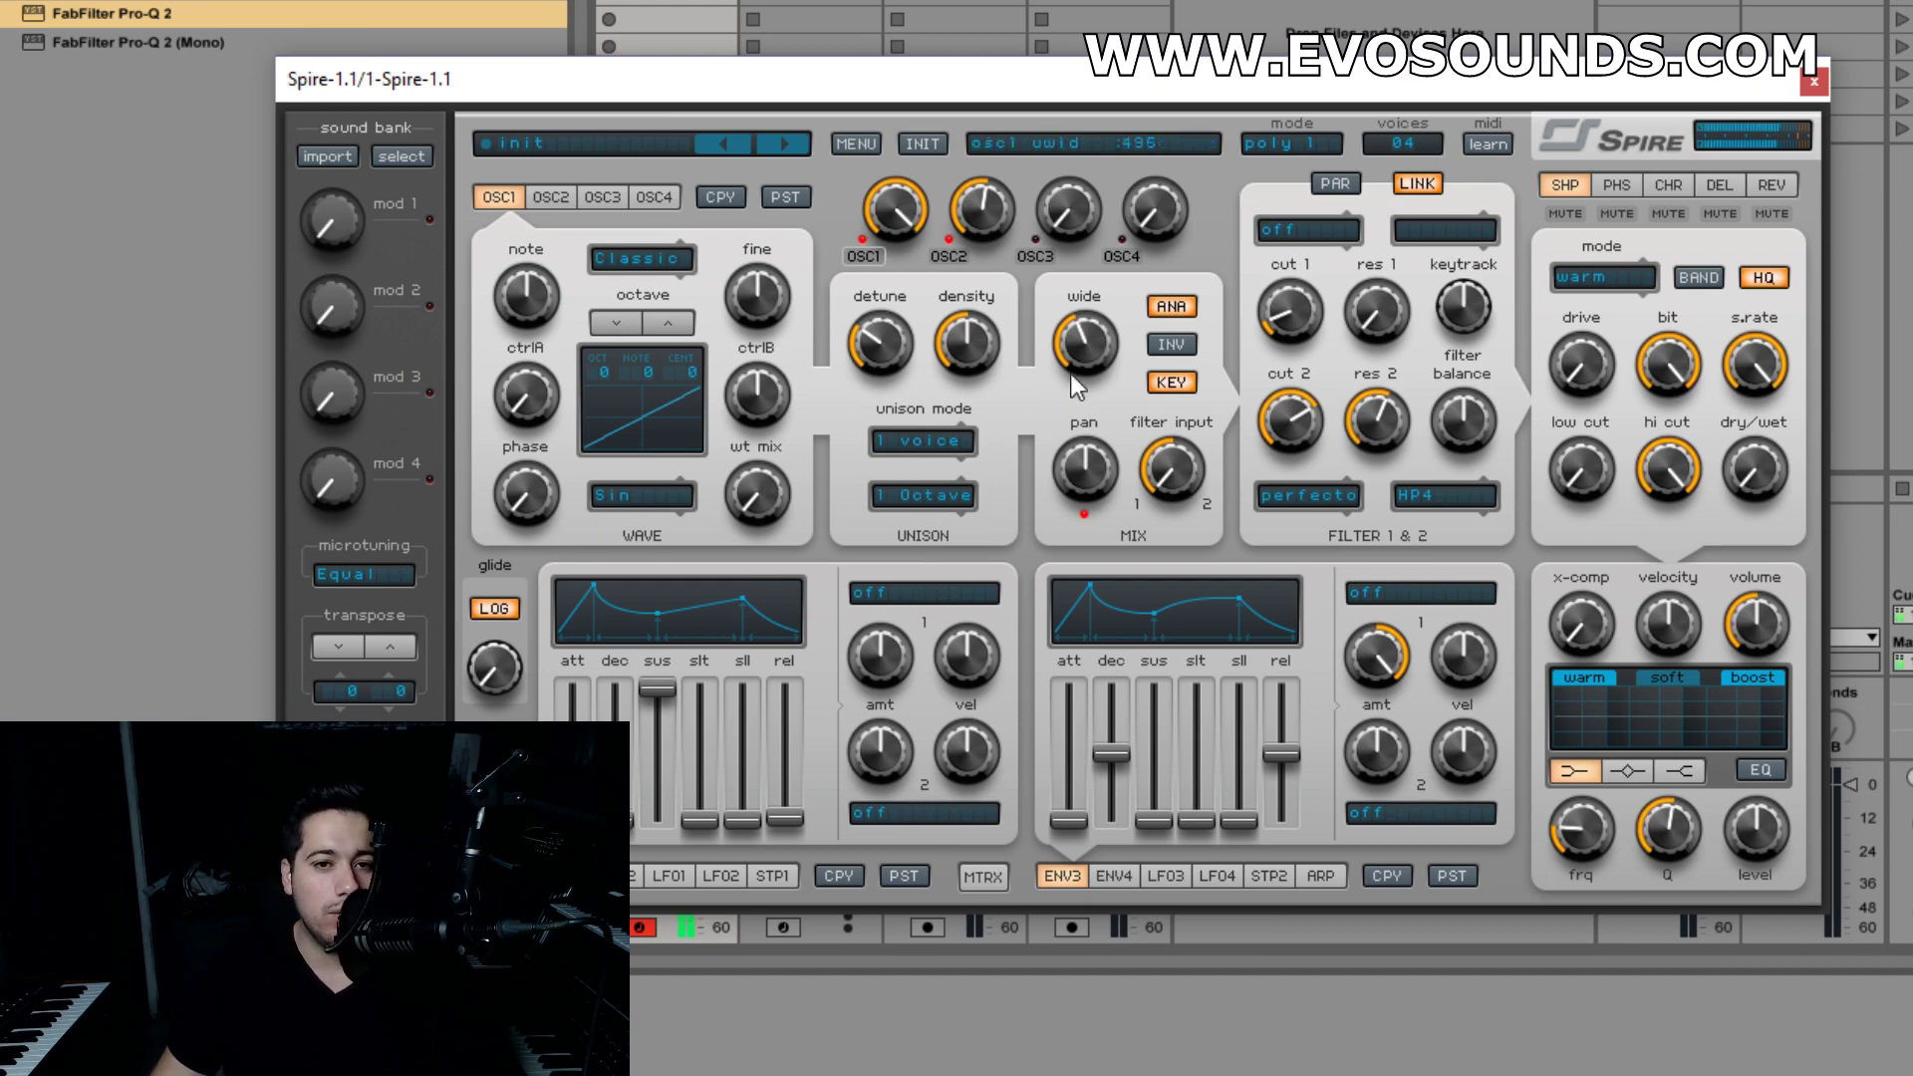
drag(966, 212, 1008, 157)
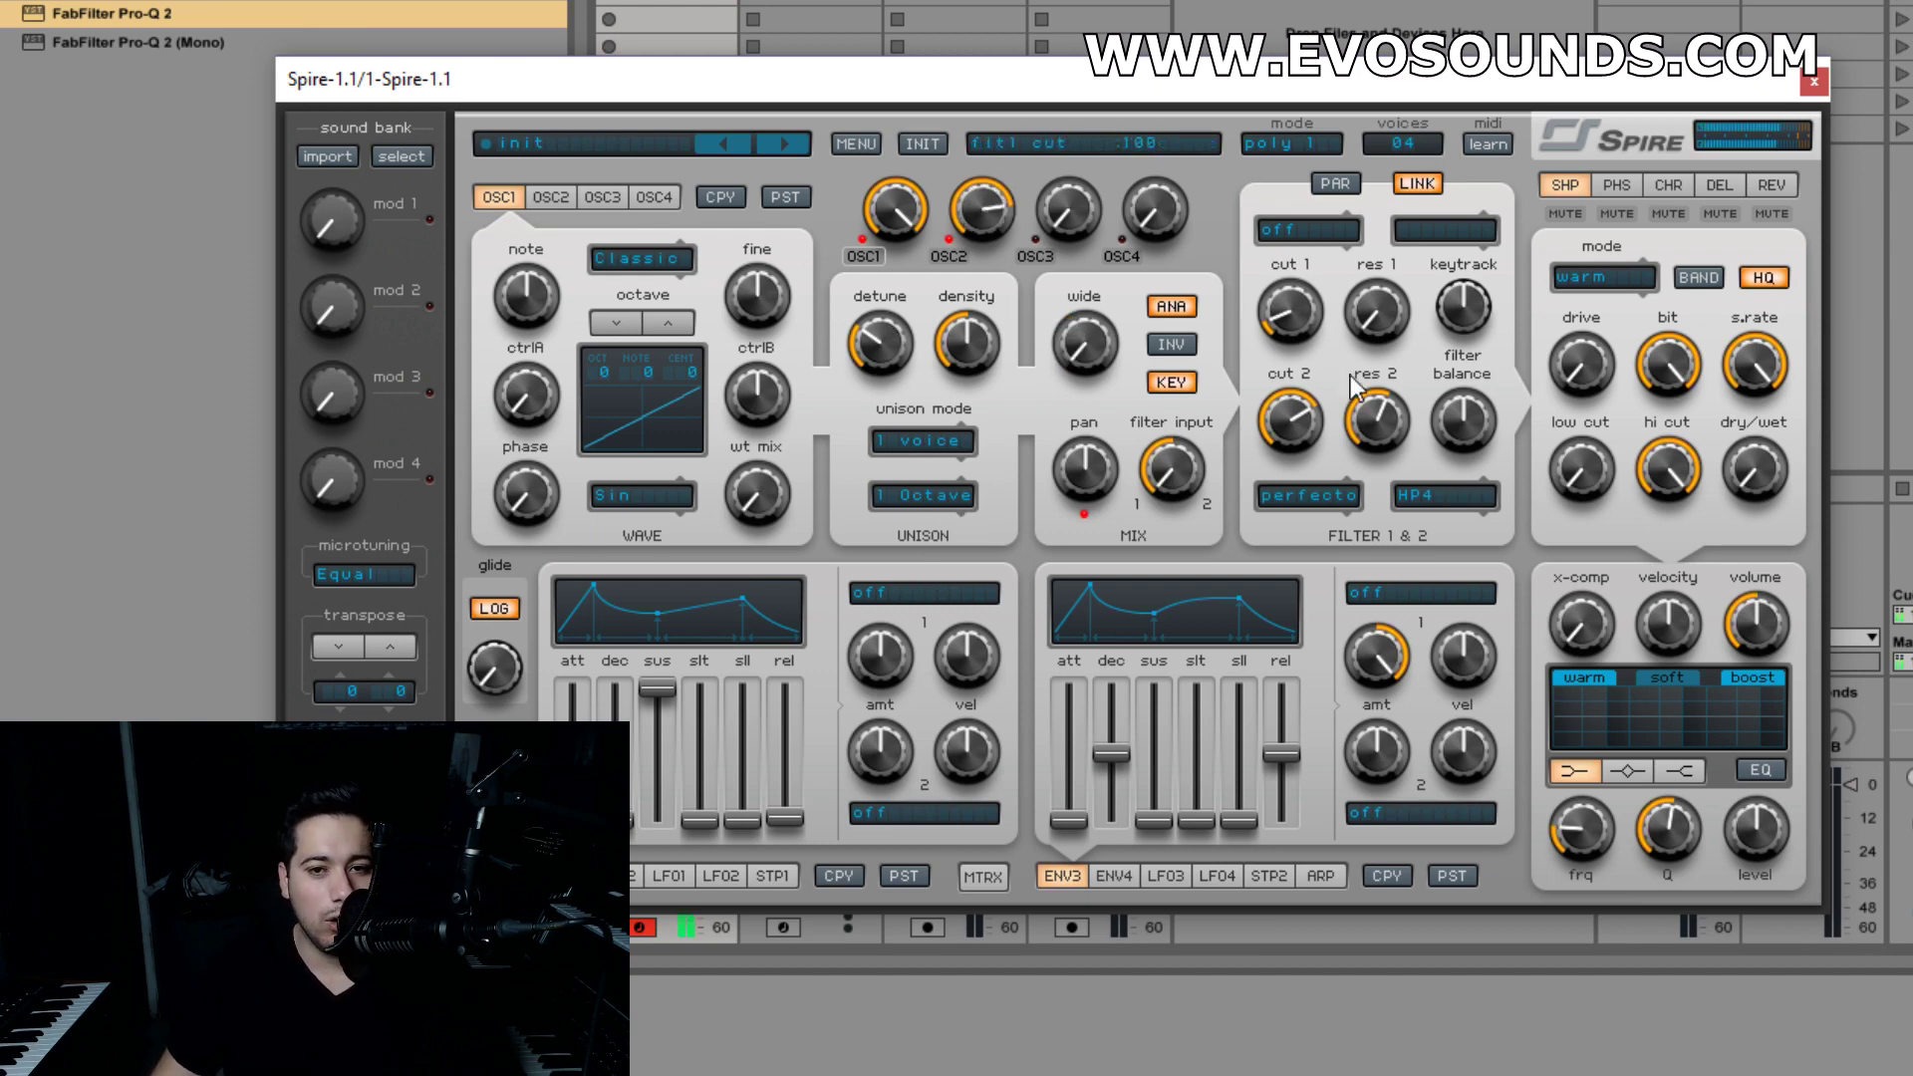
- Sweep filter 2's cutoff downward and reset its resonance to zero
drag(1296, 415, 1293, 456)
double_click(1348, 423)
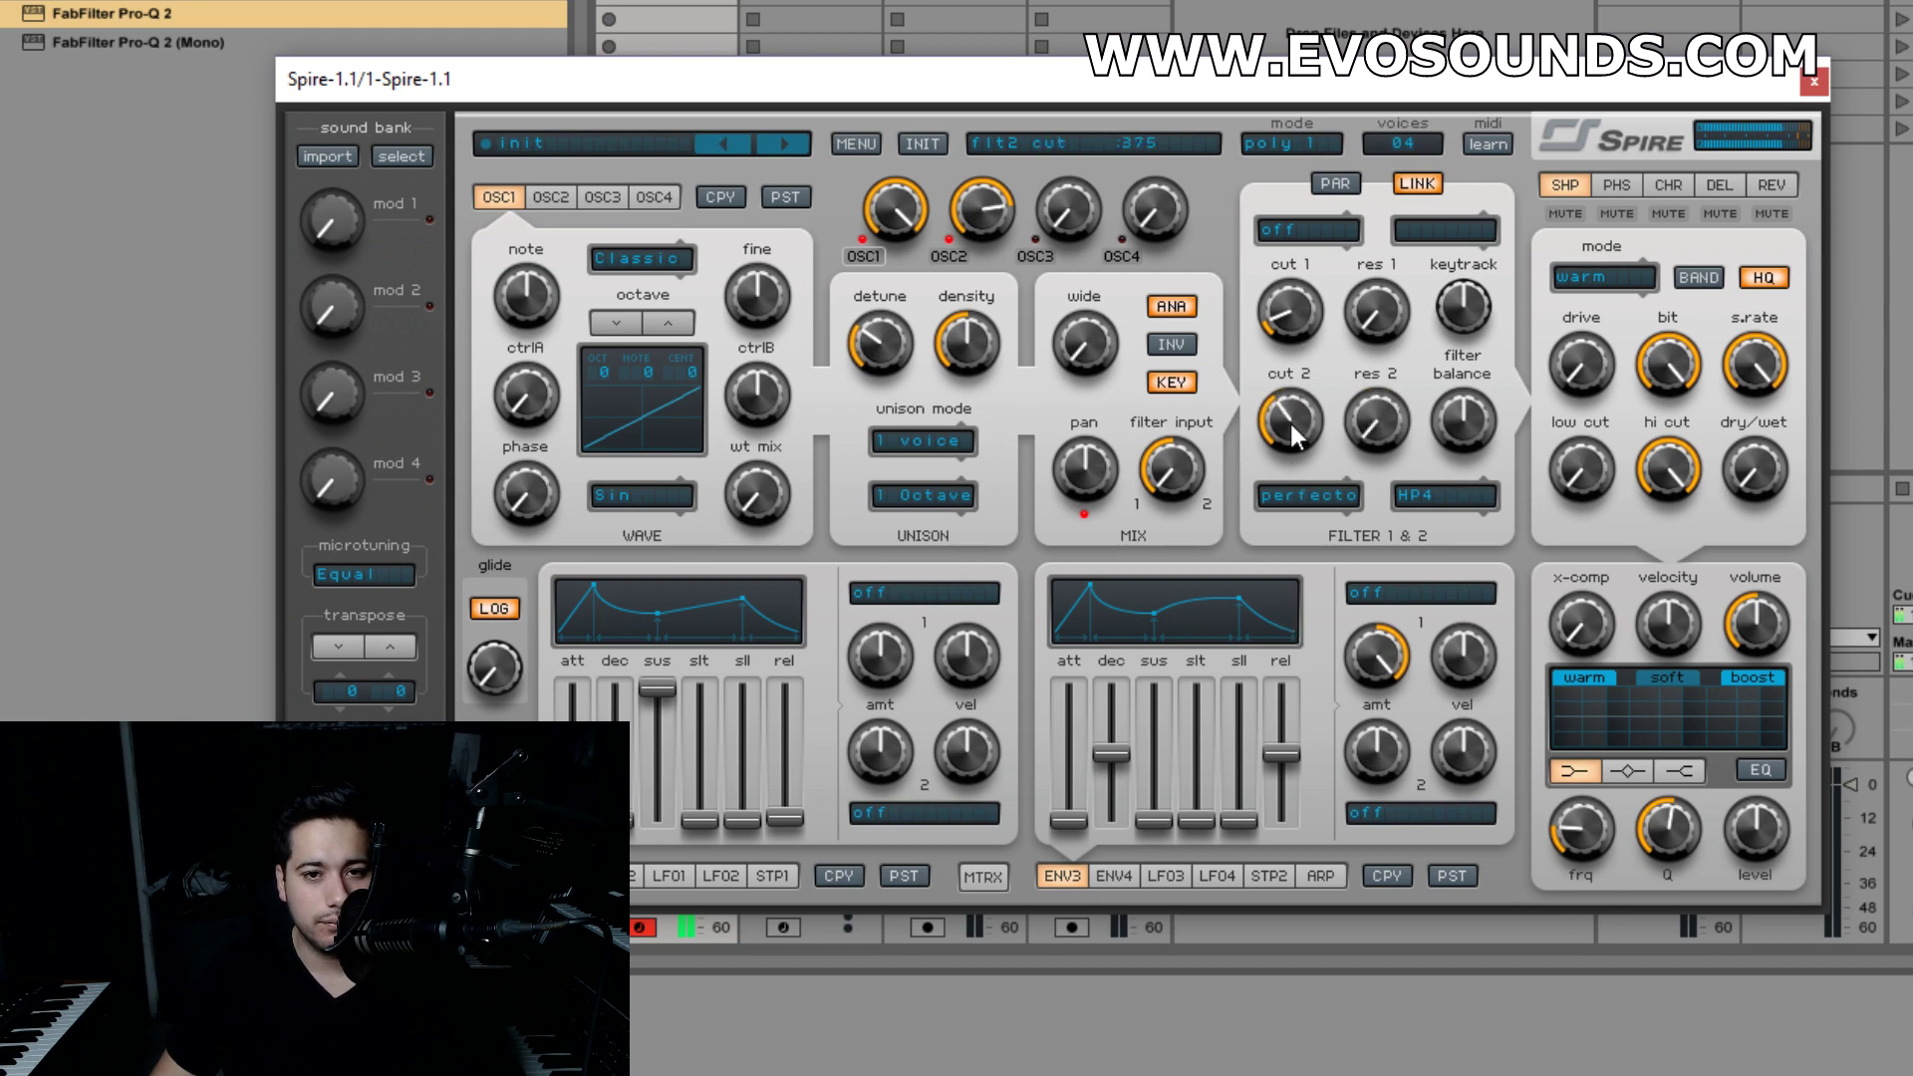
click(564, 200)
- Rebalance the layers by lowering oscillator 1's mix level, and lengthen envelope 1's release
drag(894, 209, 890, 321)
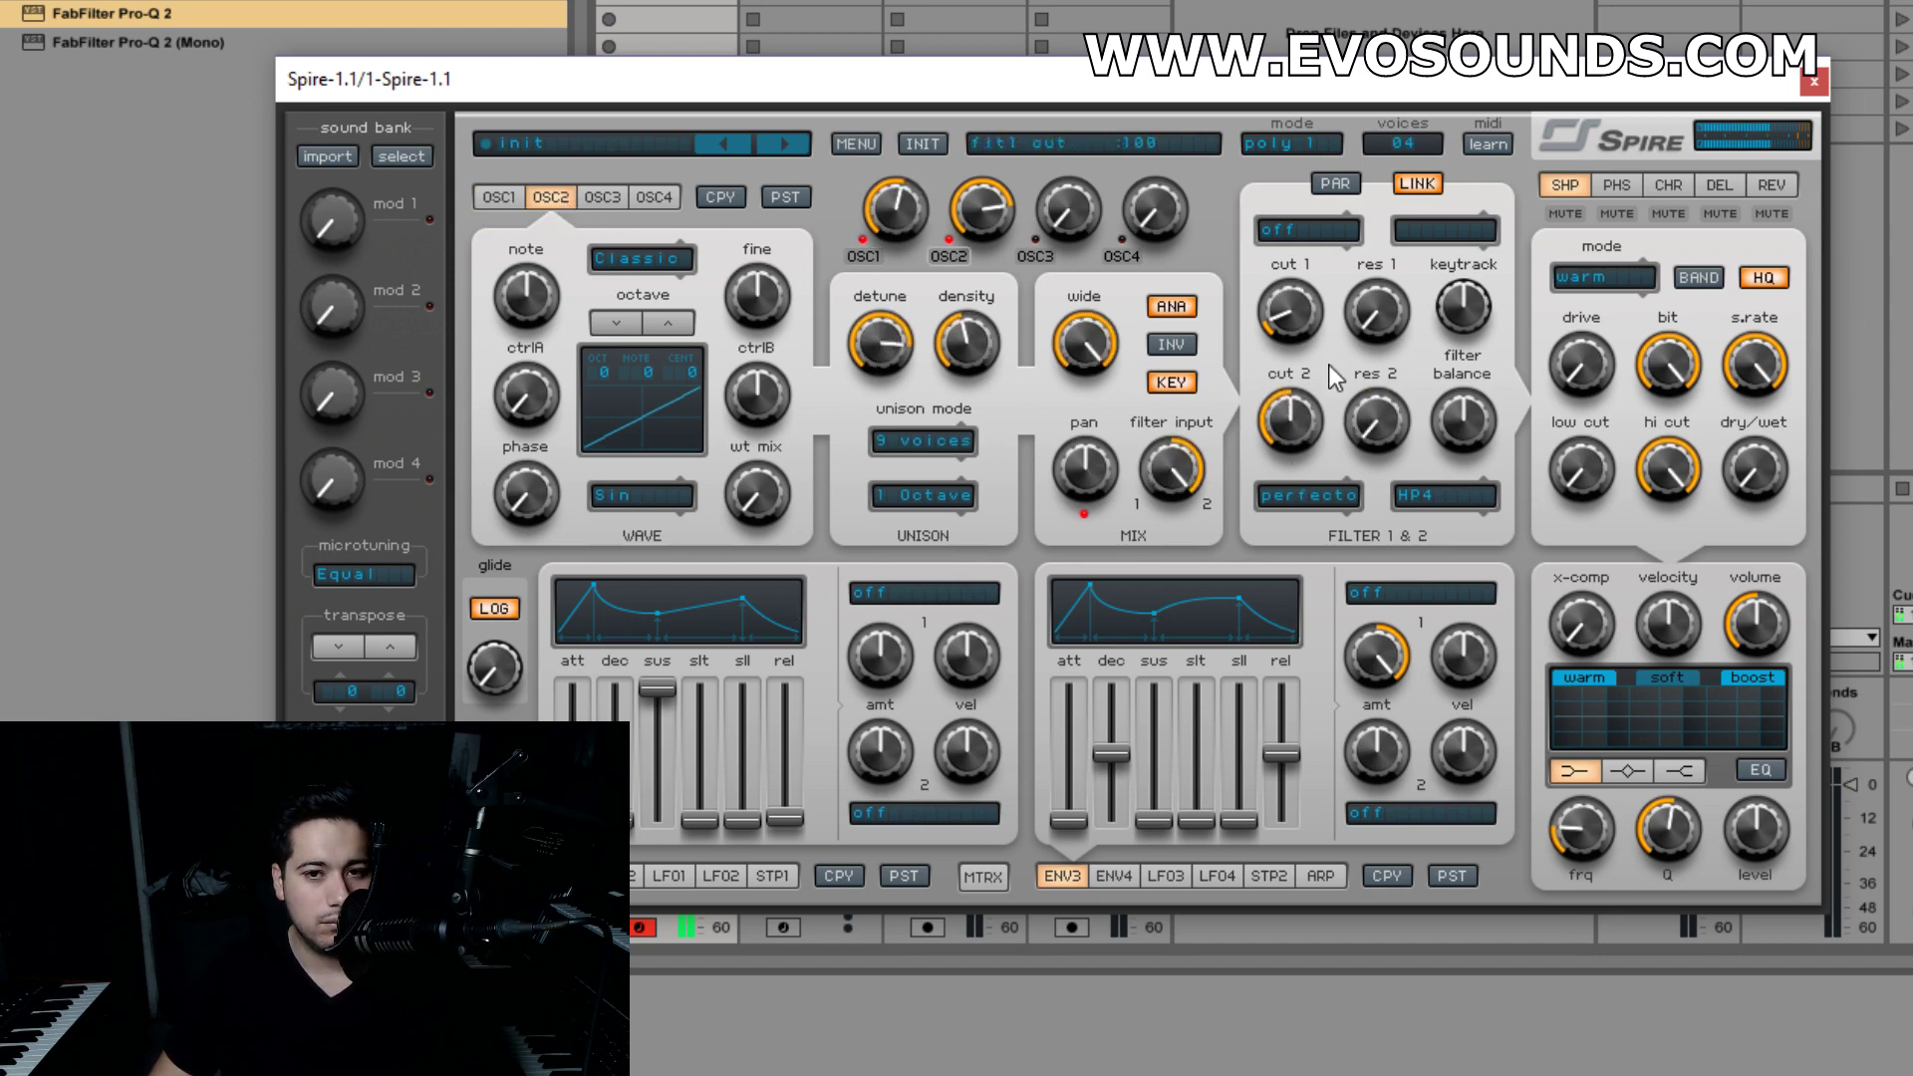
drag(1345, 349, 1351, 349)
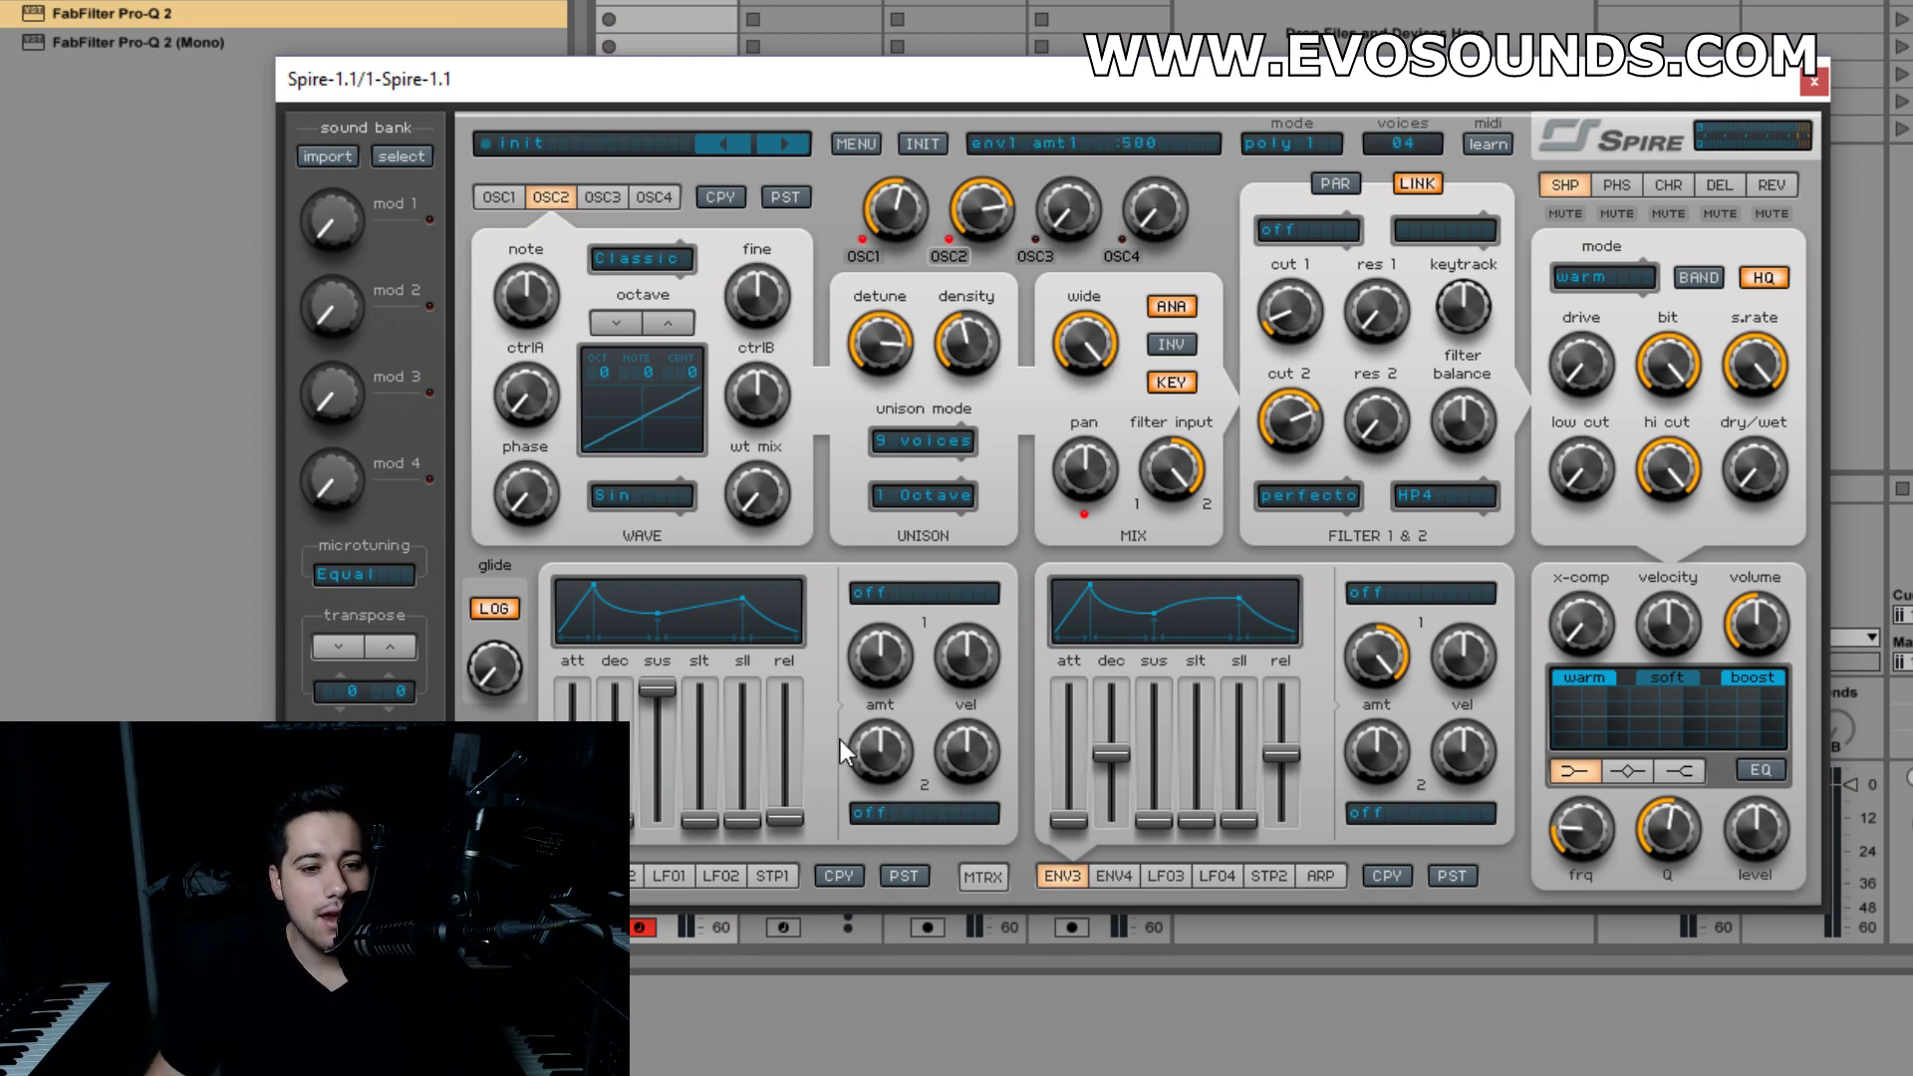
drag(799, 817, 827, 777)
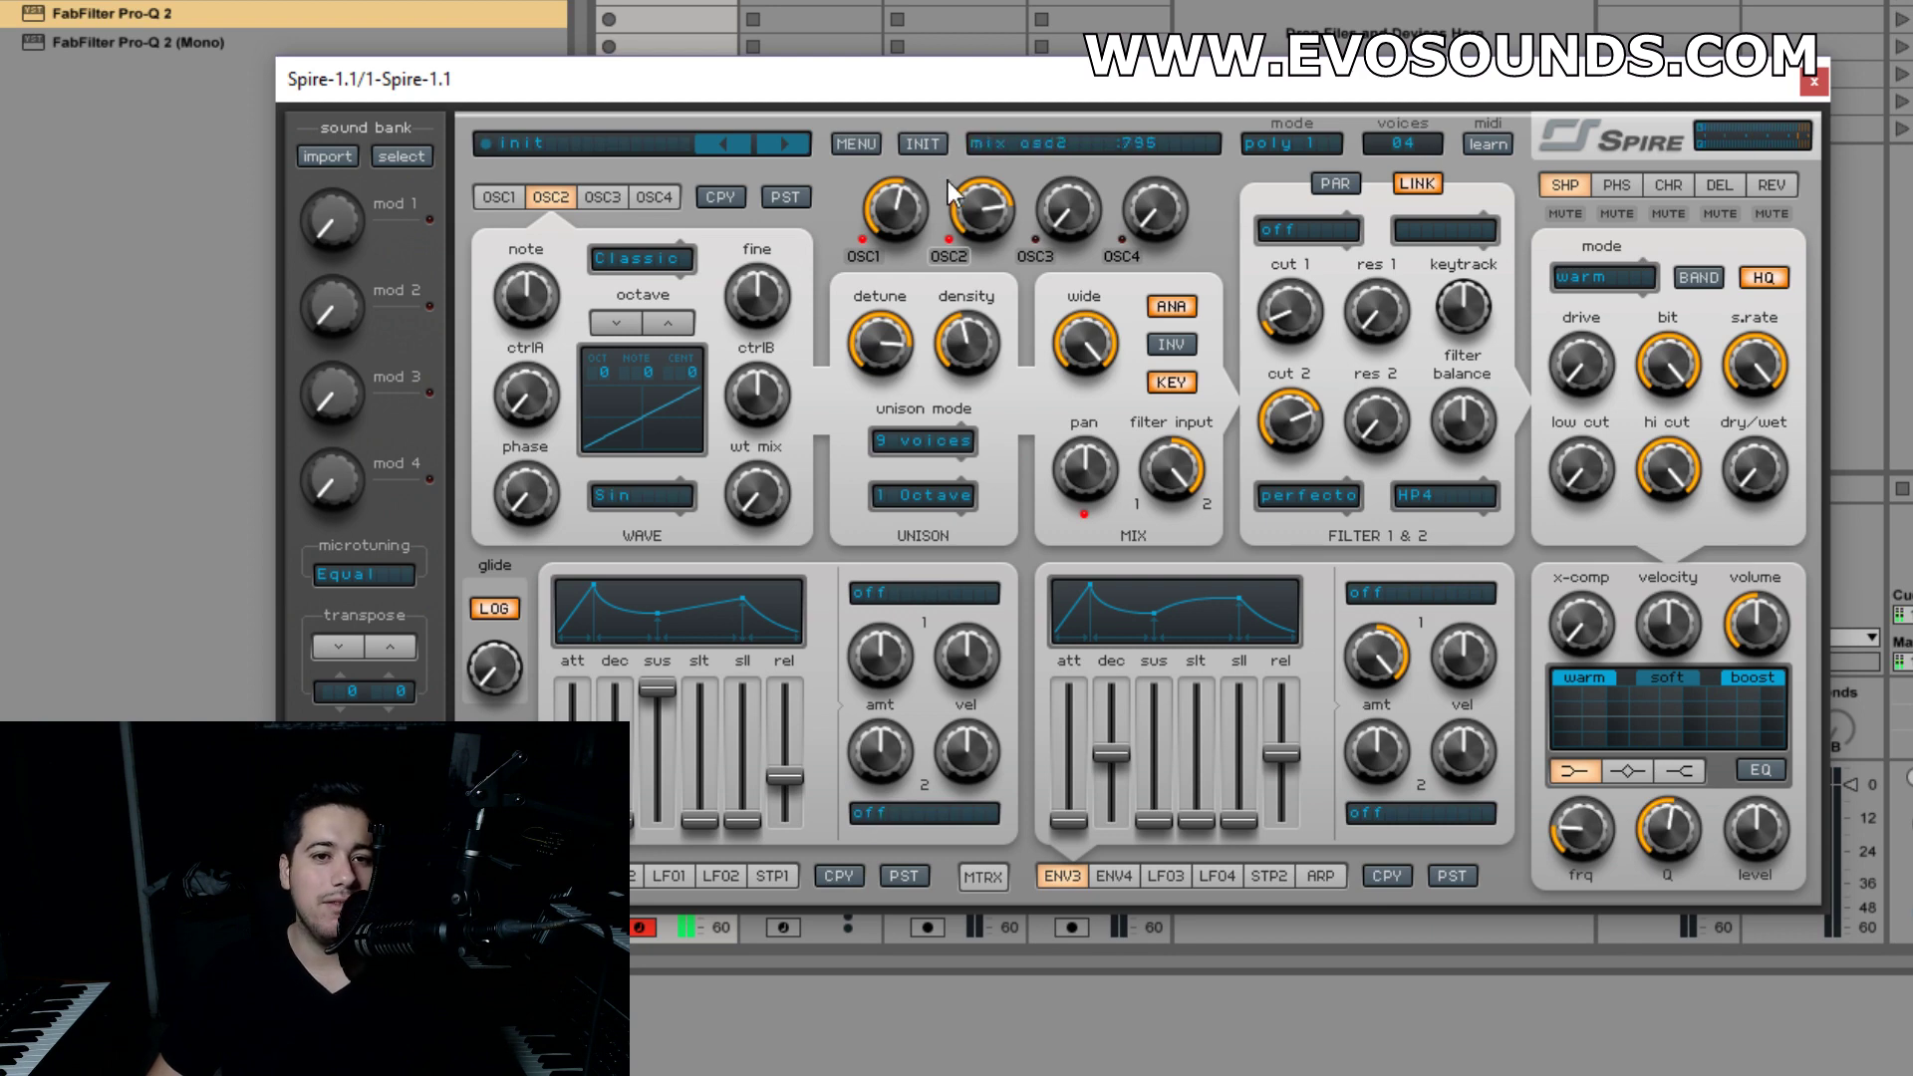
- Initialize the patch and lower oscillator 1 by one octave to -1
click(923, 143)
click(510, 197)
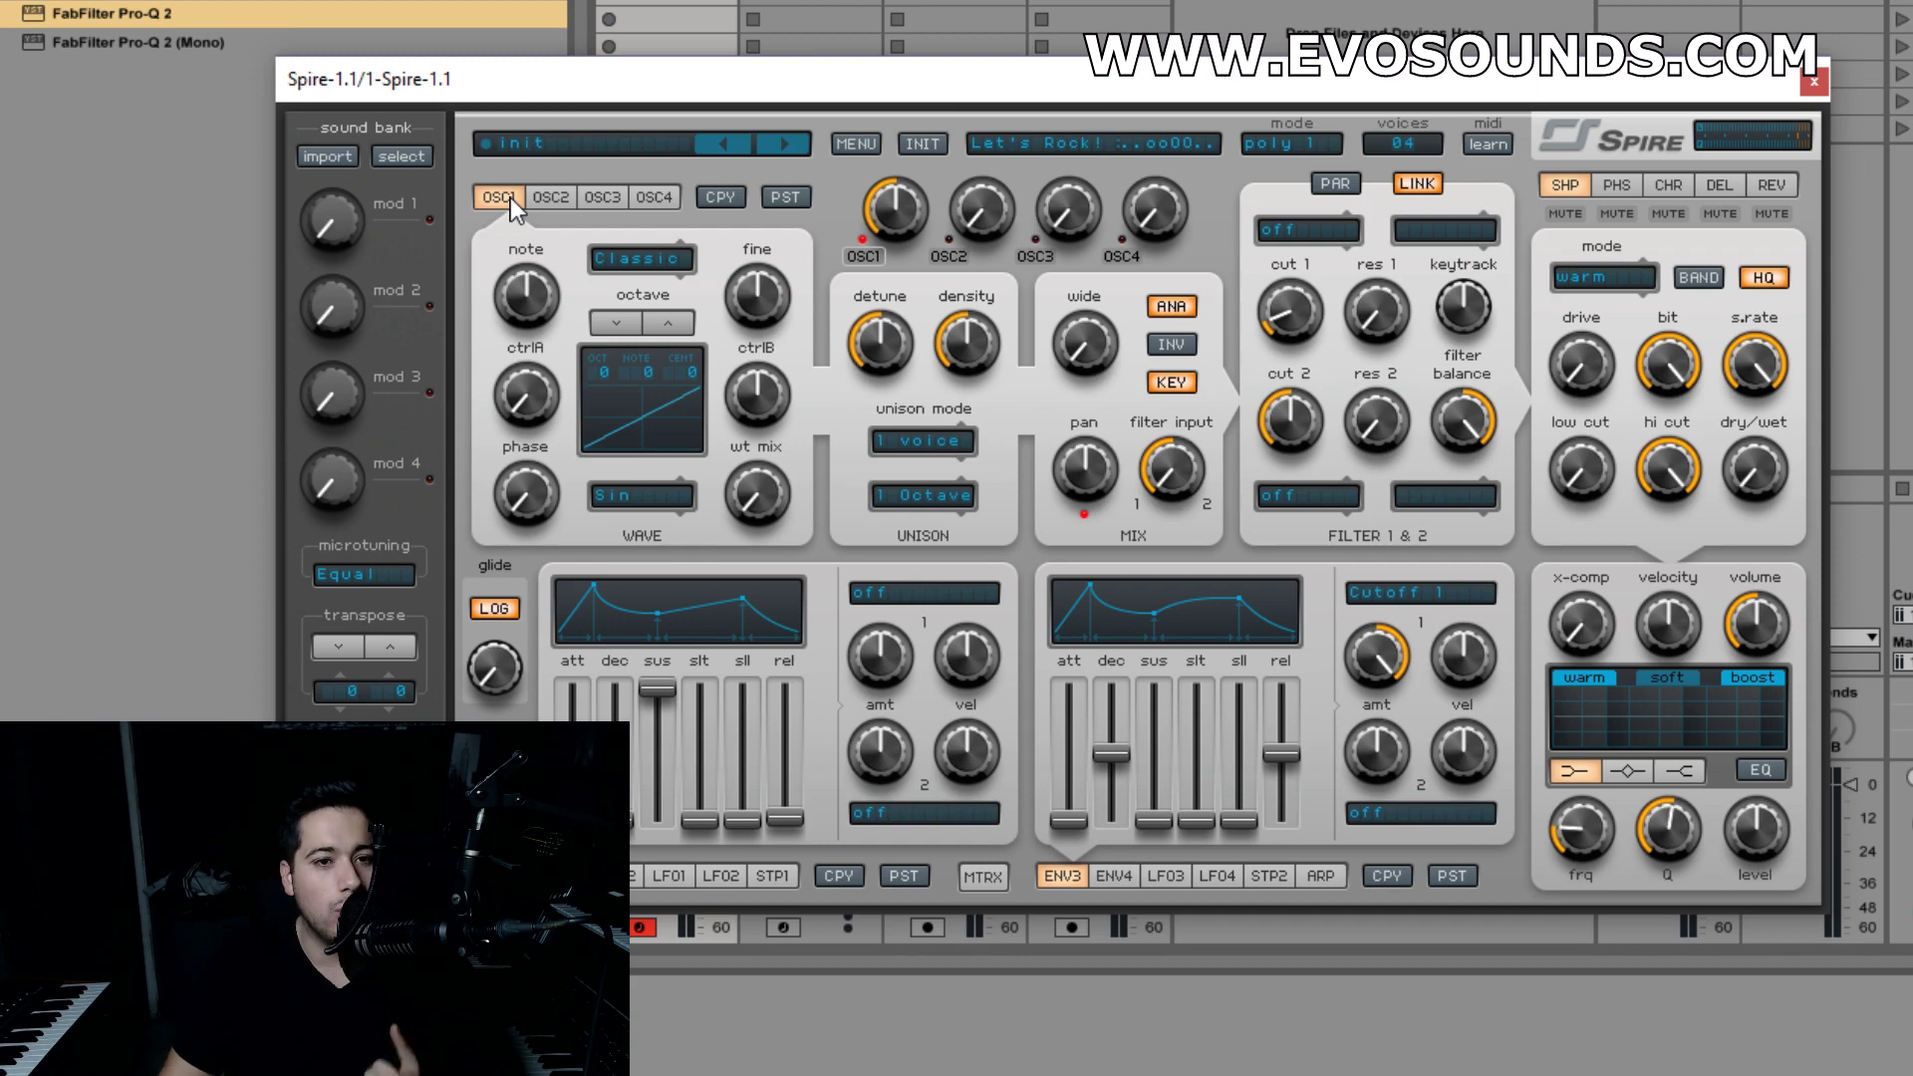
click(631, 321)
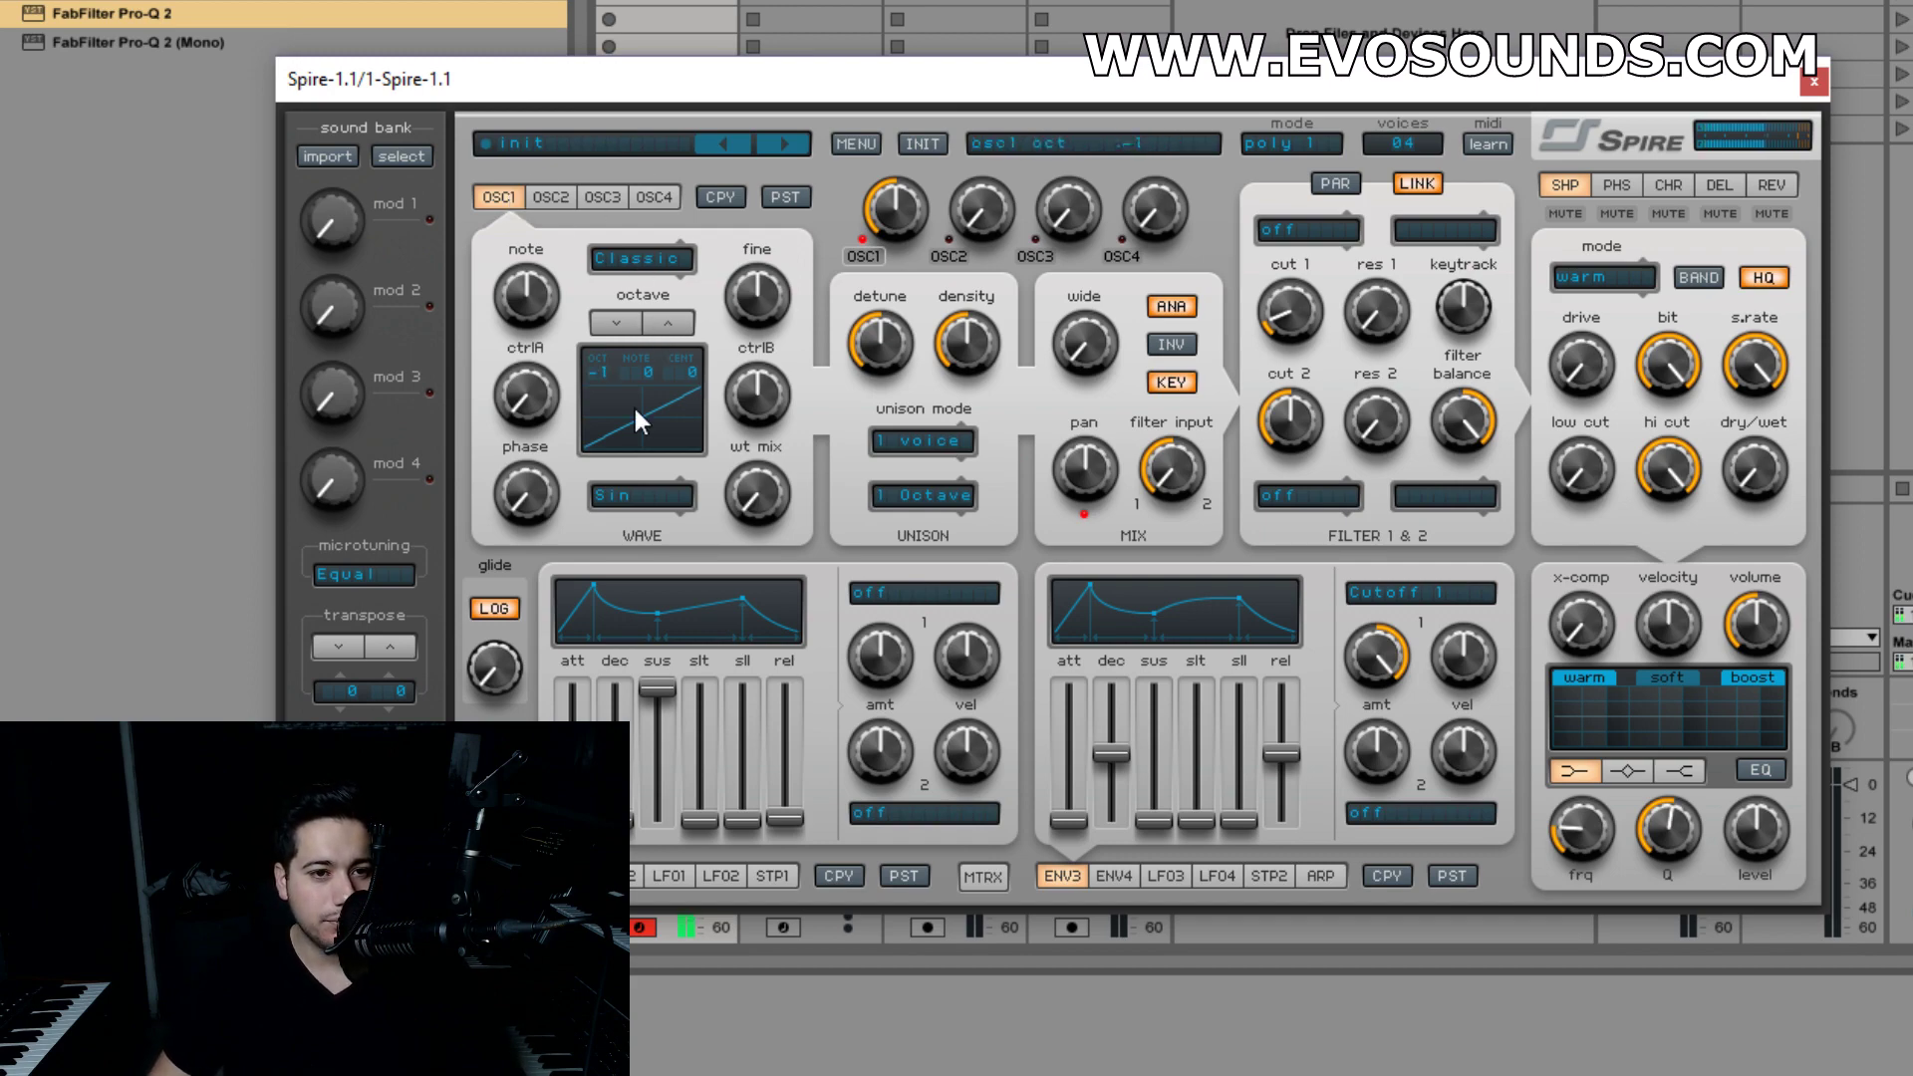
- Set oscillator 1's wave to Bass 1 and turn its wavetable mix up to maximum
click(637, 495)
click(643, 752)
drag(754, 494, 827, 200)
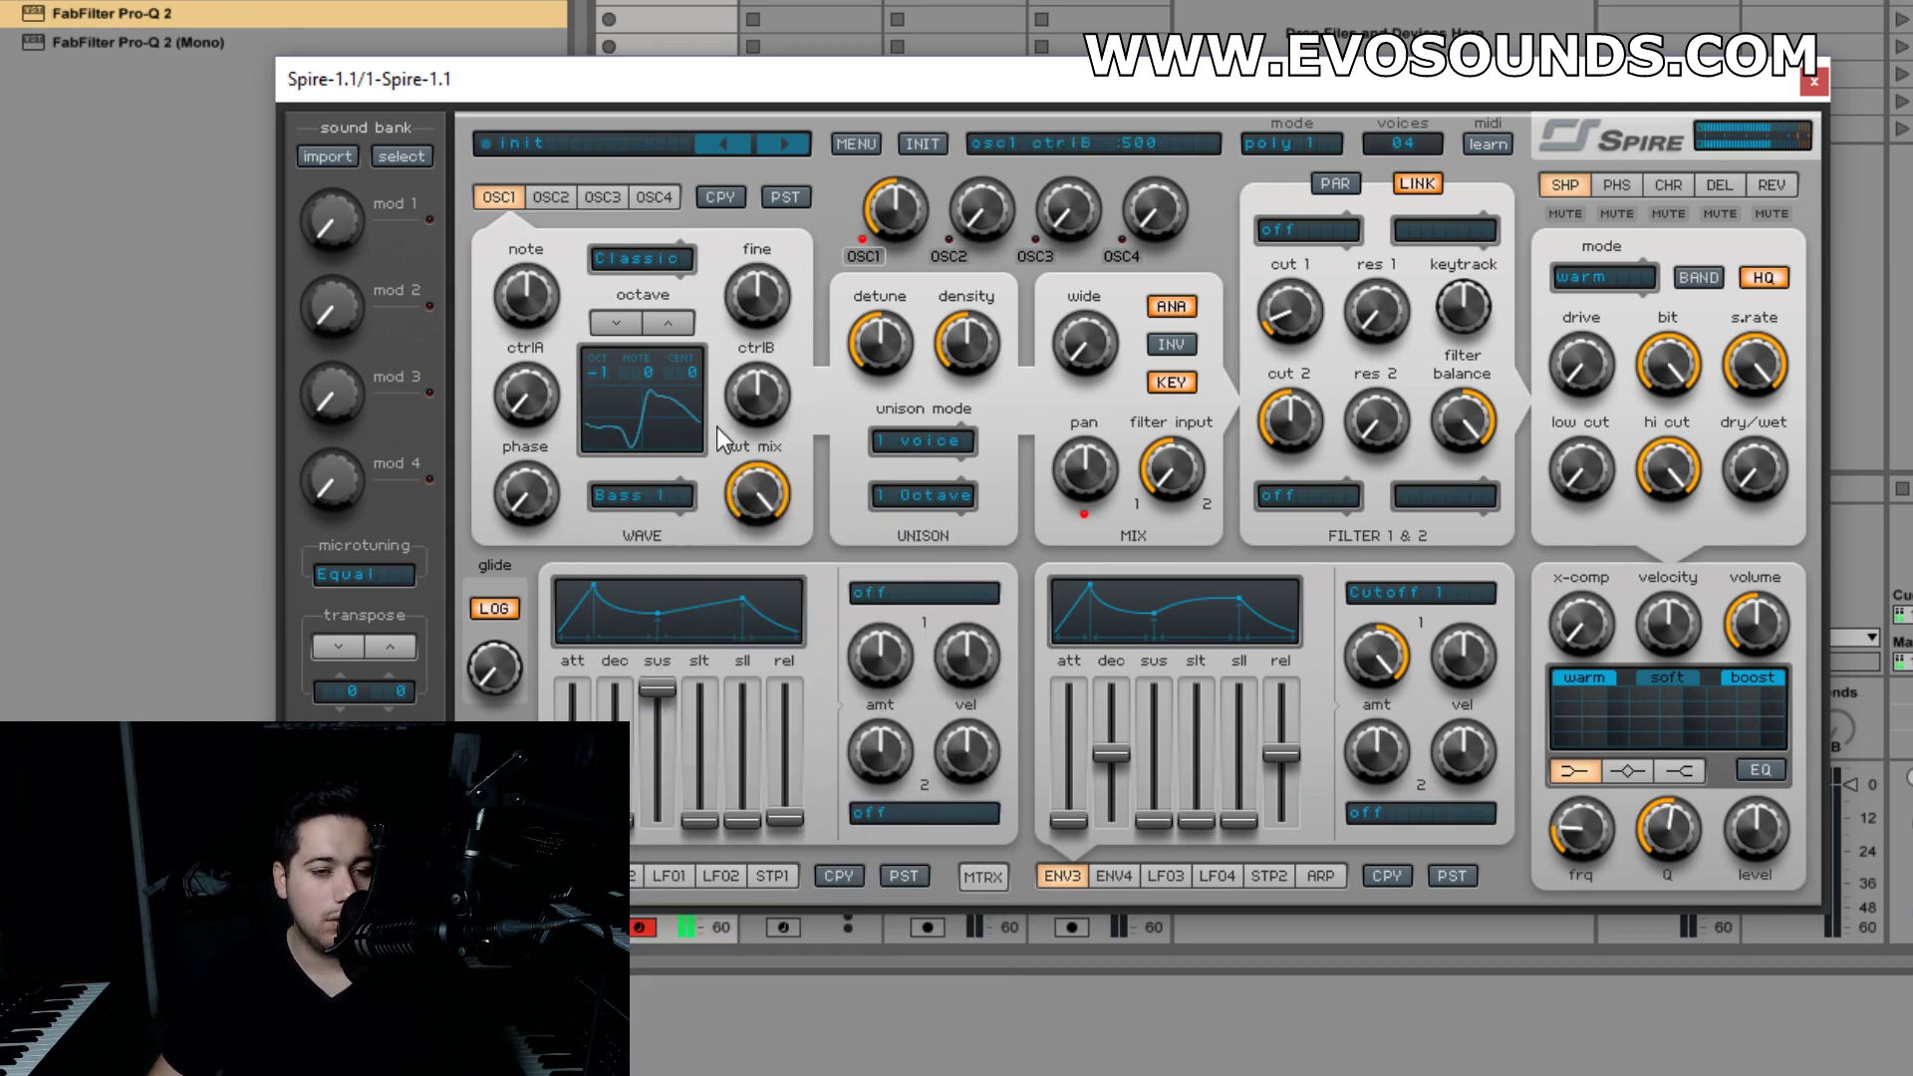
- Set oscillator 1's unison mode to 3 voices with detune and density turned down to zero
click(923, 439)
drag(888, 355, 888, 538)
drag(953, 347, 902, 638)
click(923, 443)
click(948, 684)
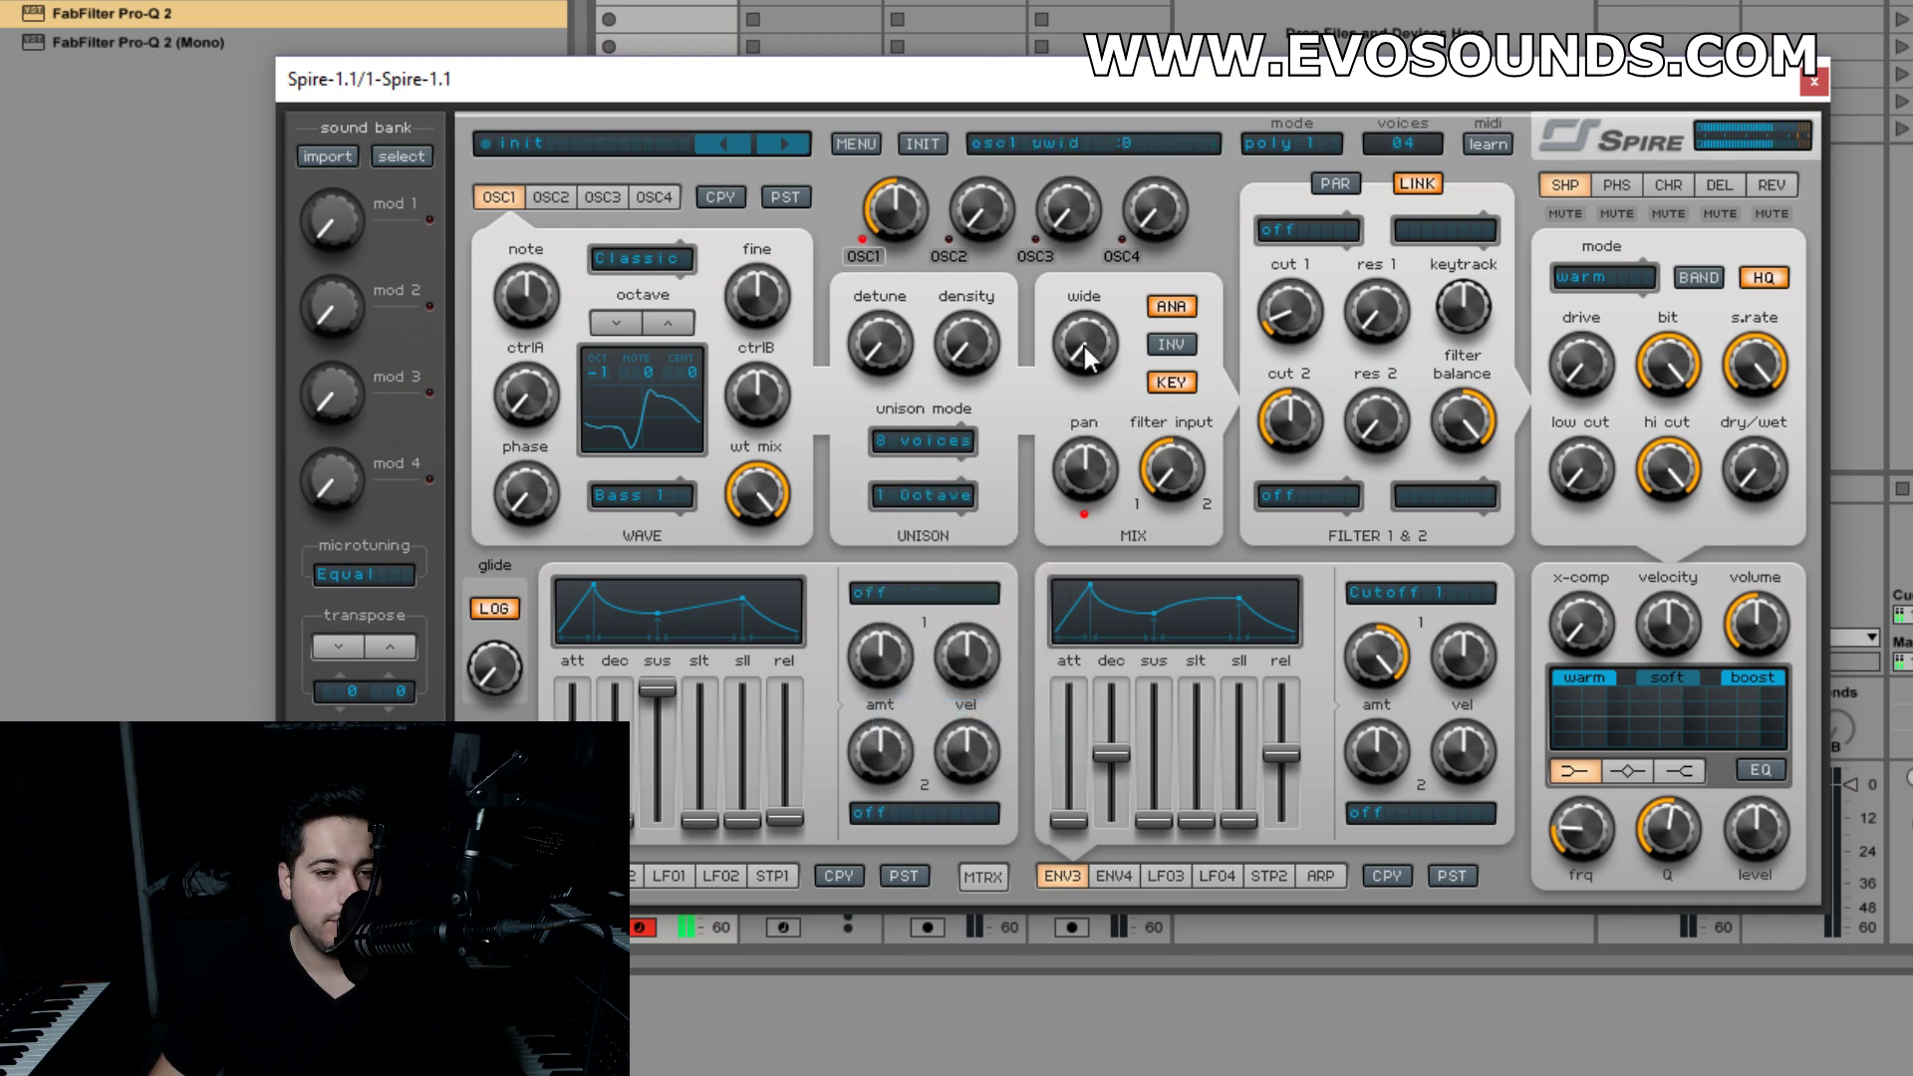
scroll(956, 441, down, 1)
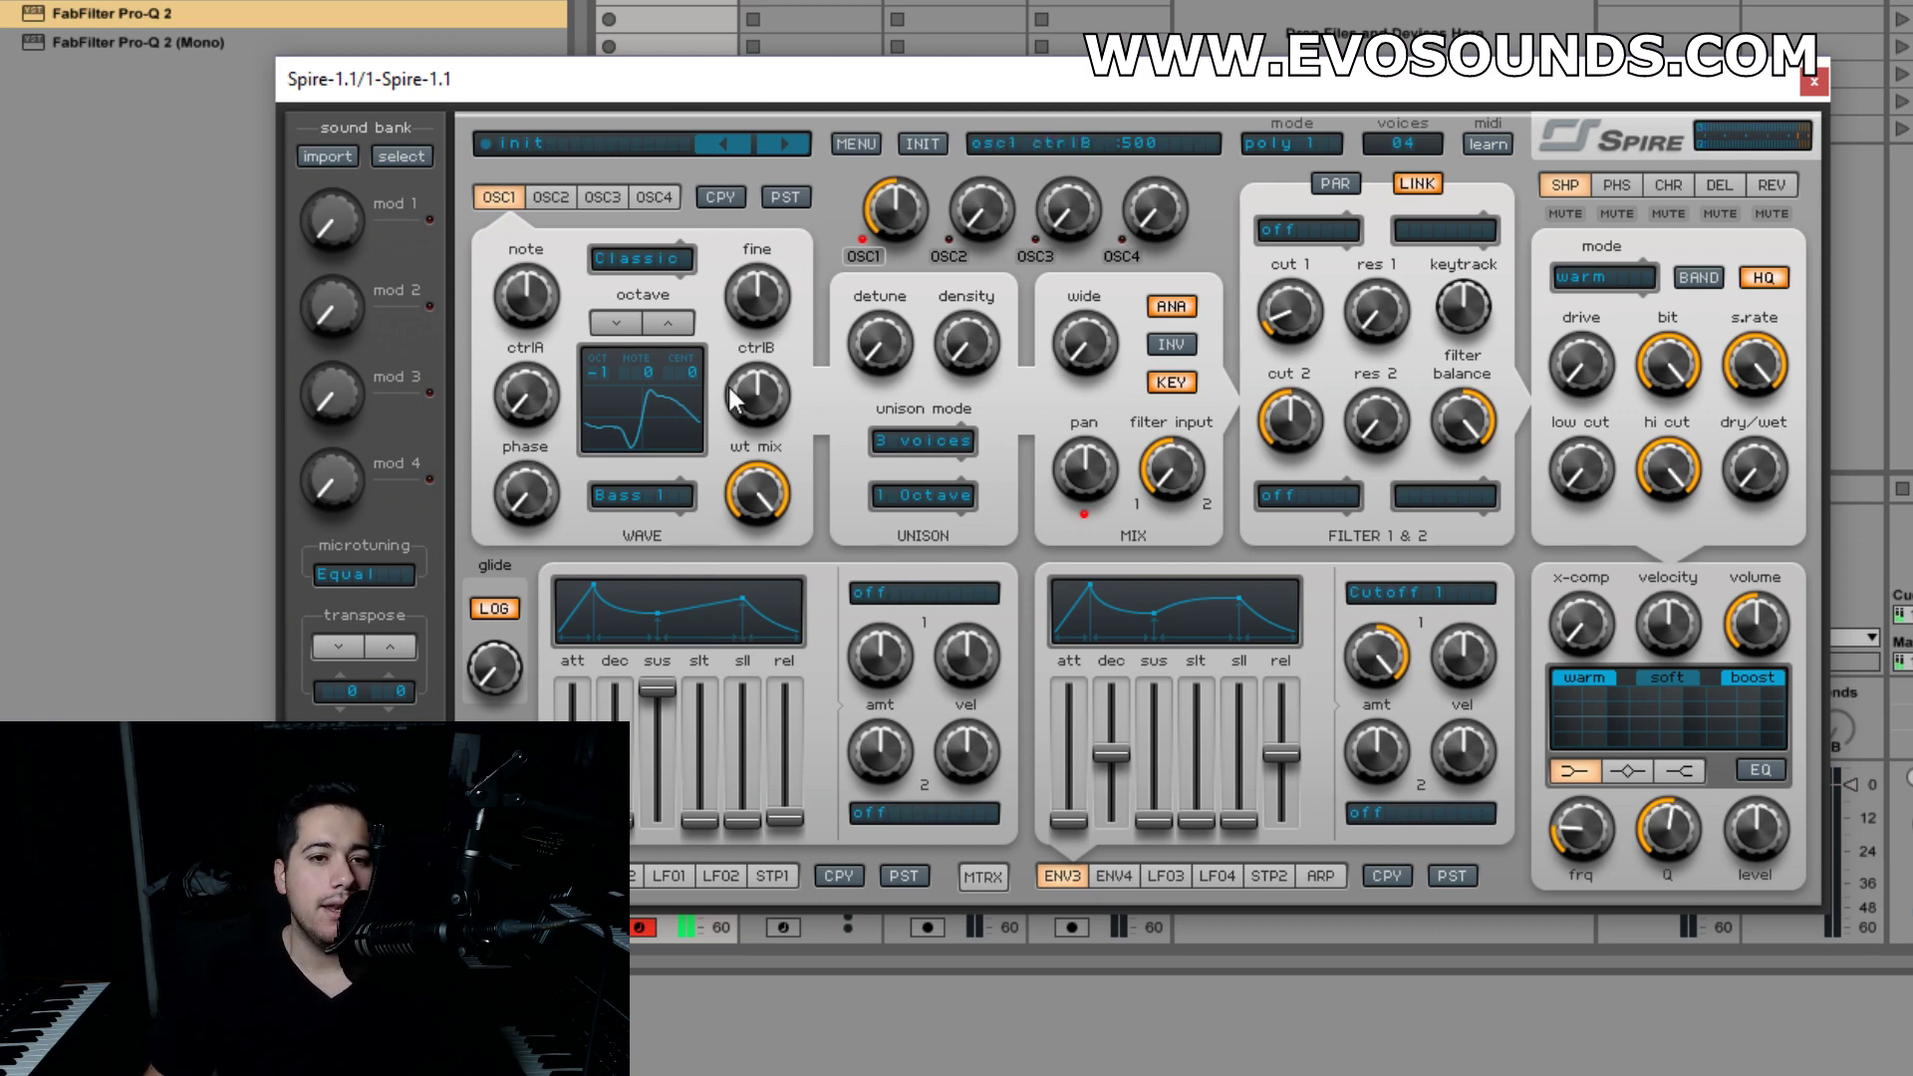
- Raise oscillator 2's mix level to 445 and set filter 2 to the perfecto type in BP4 mode
drag(981, 209, 1002, 87)
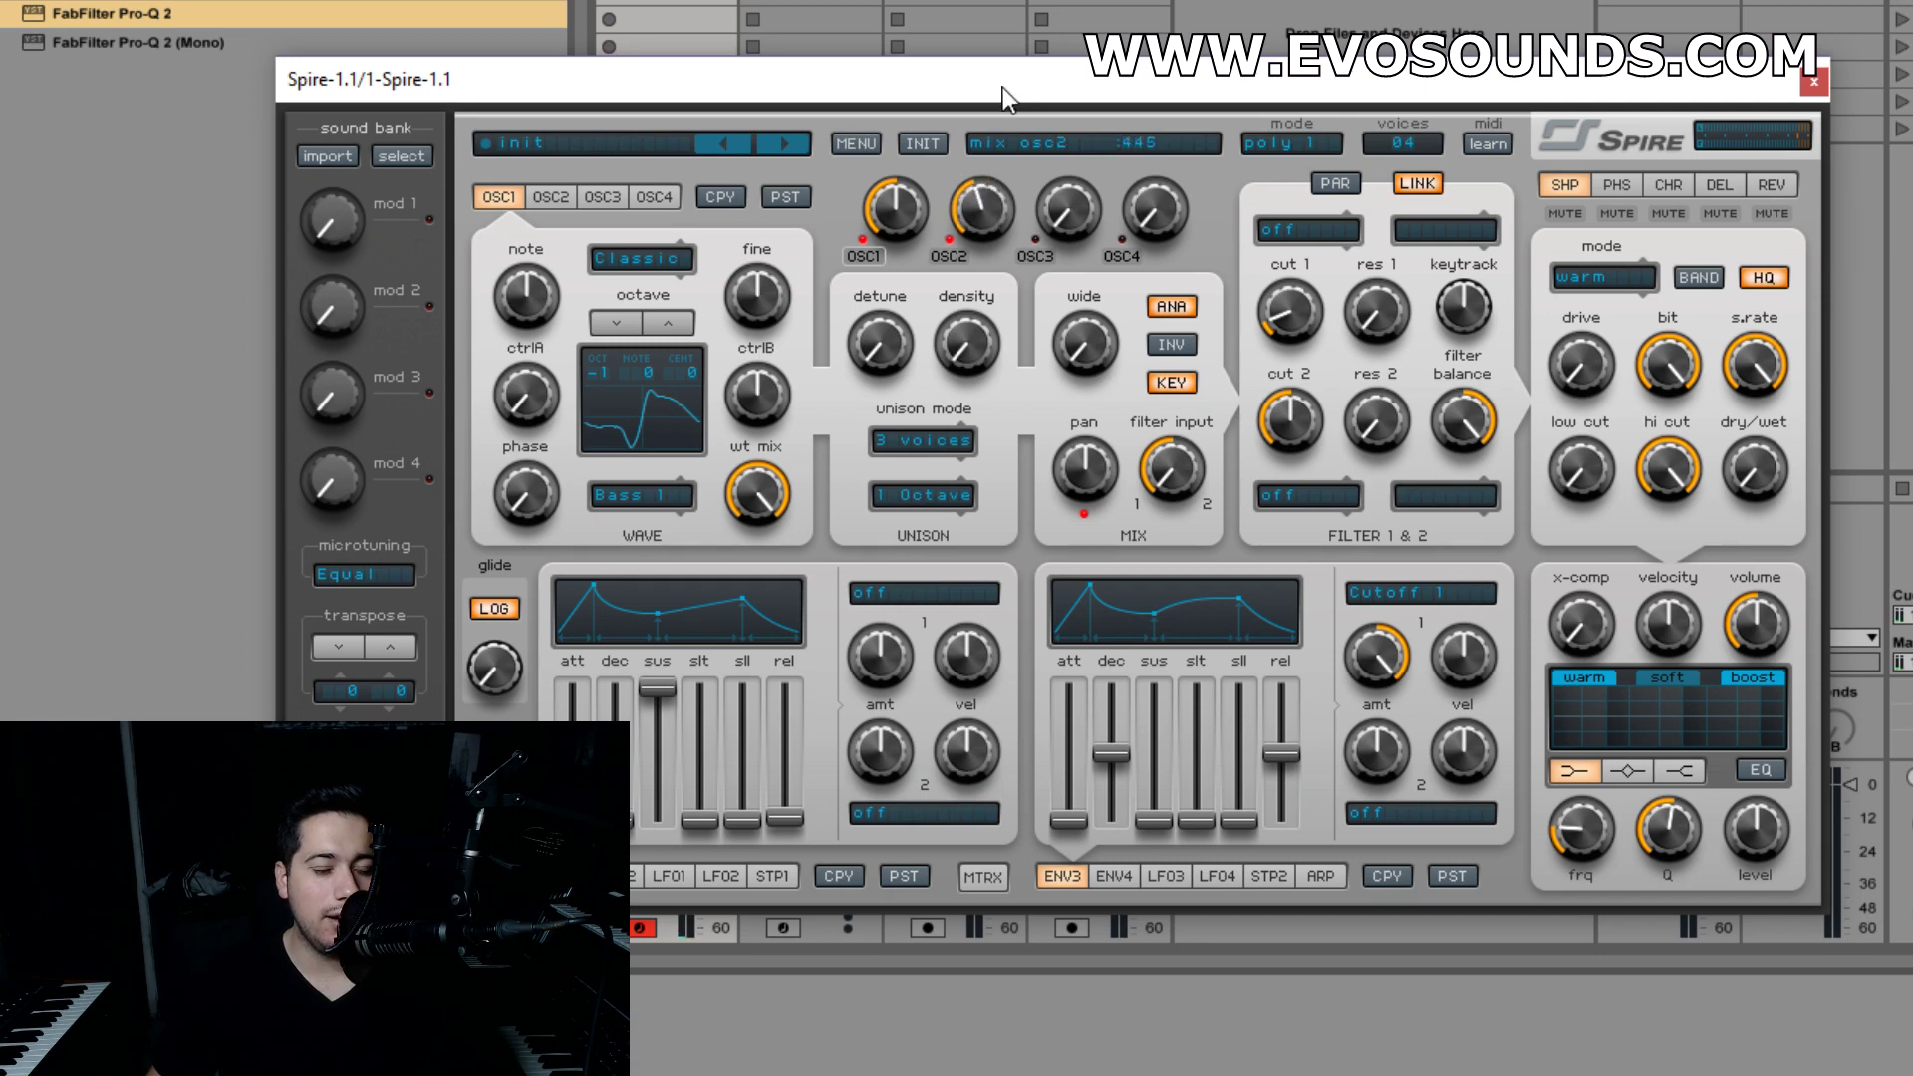
click(551, 196)
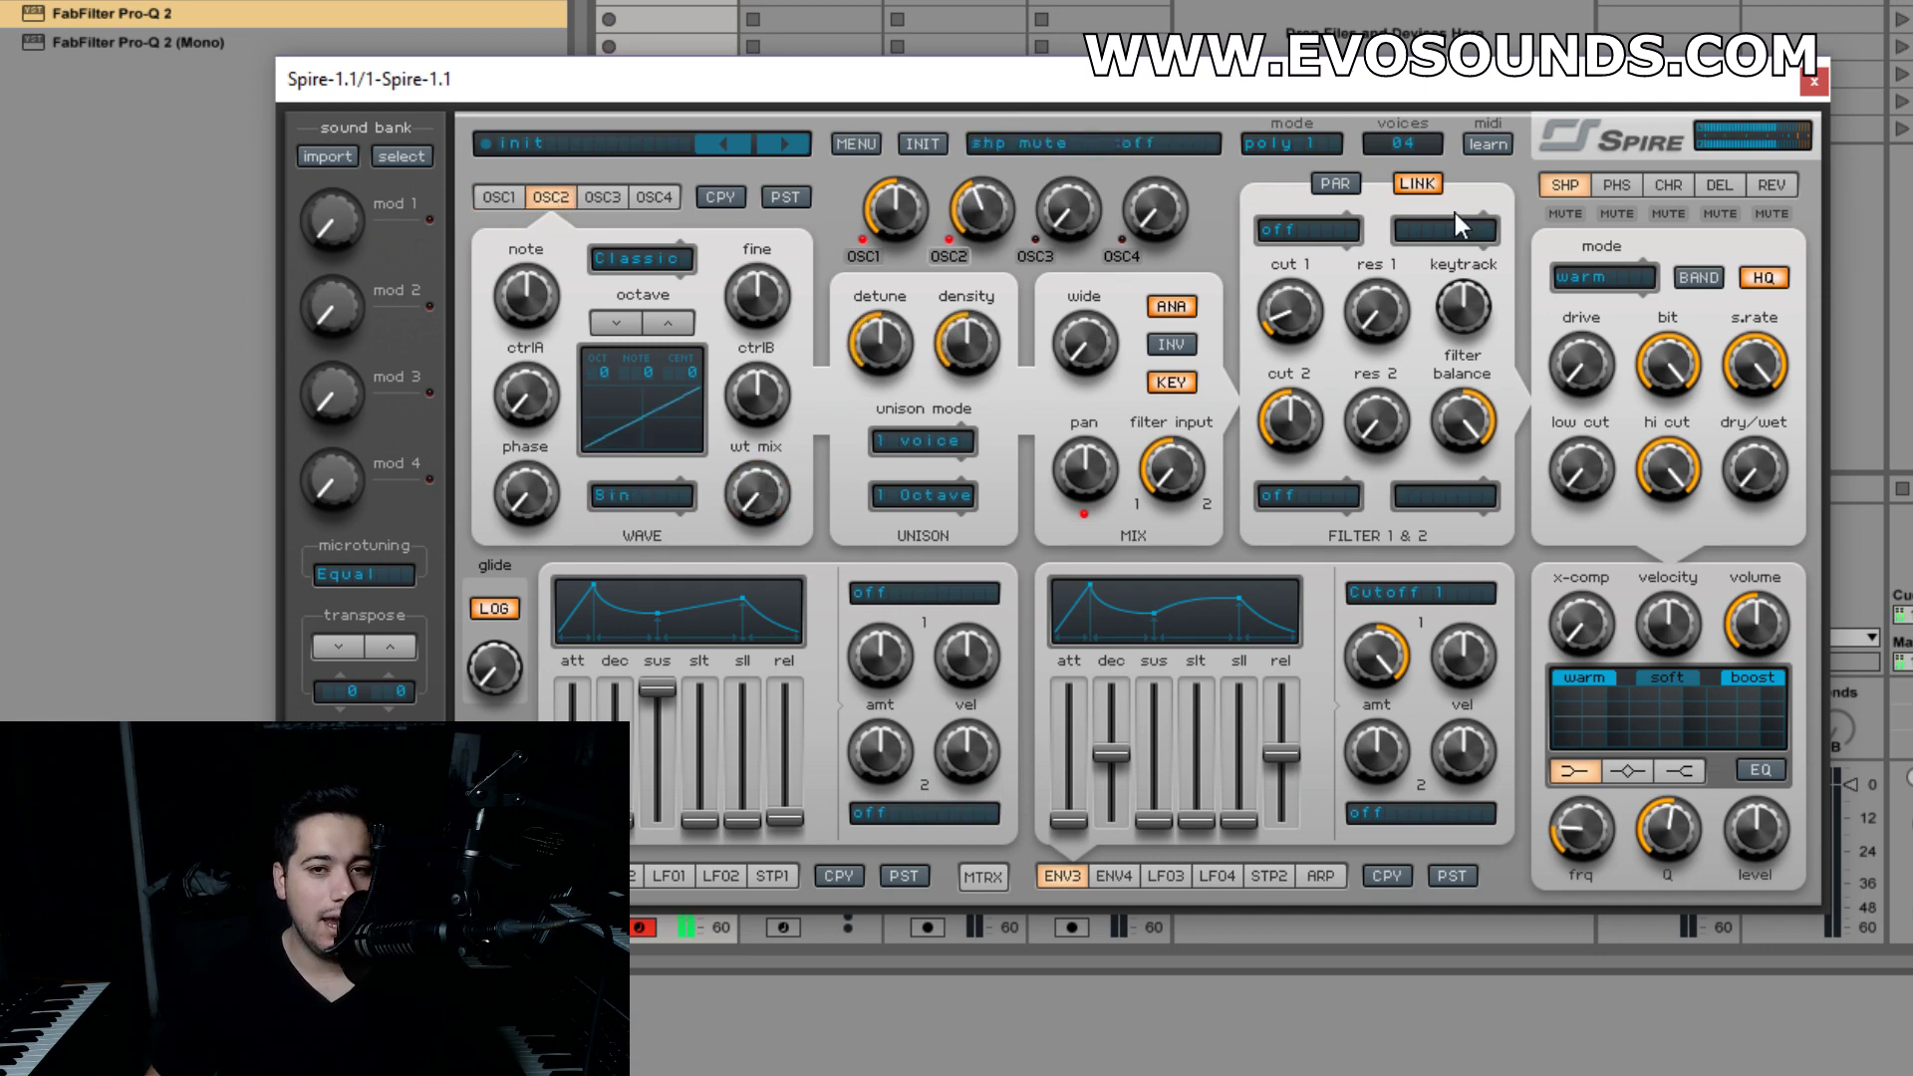
click(1297, 494)
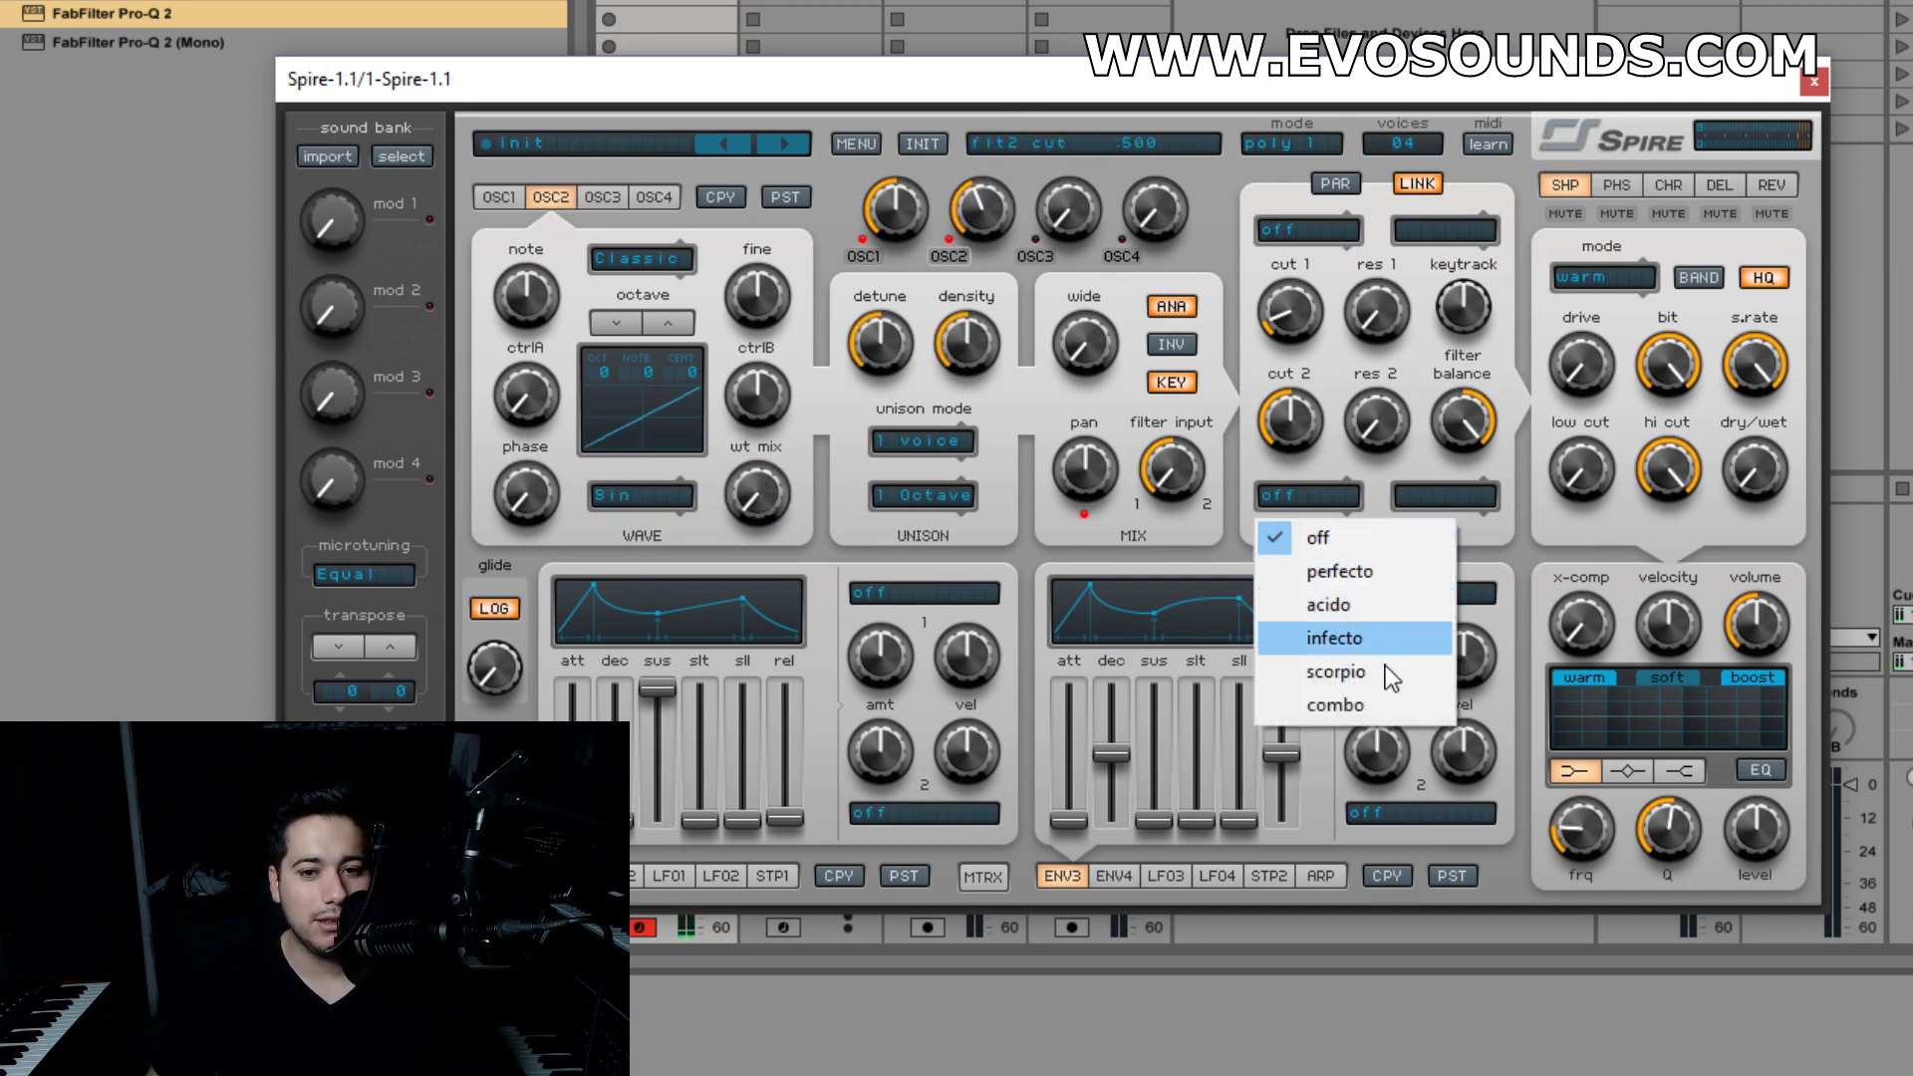
click(1357, 571)
click(1445, 495)
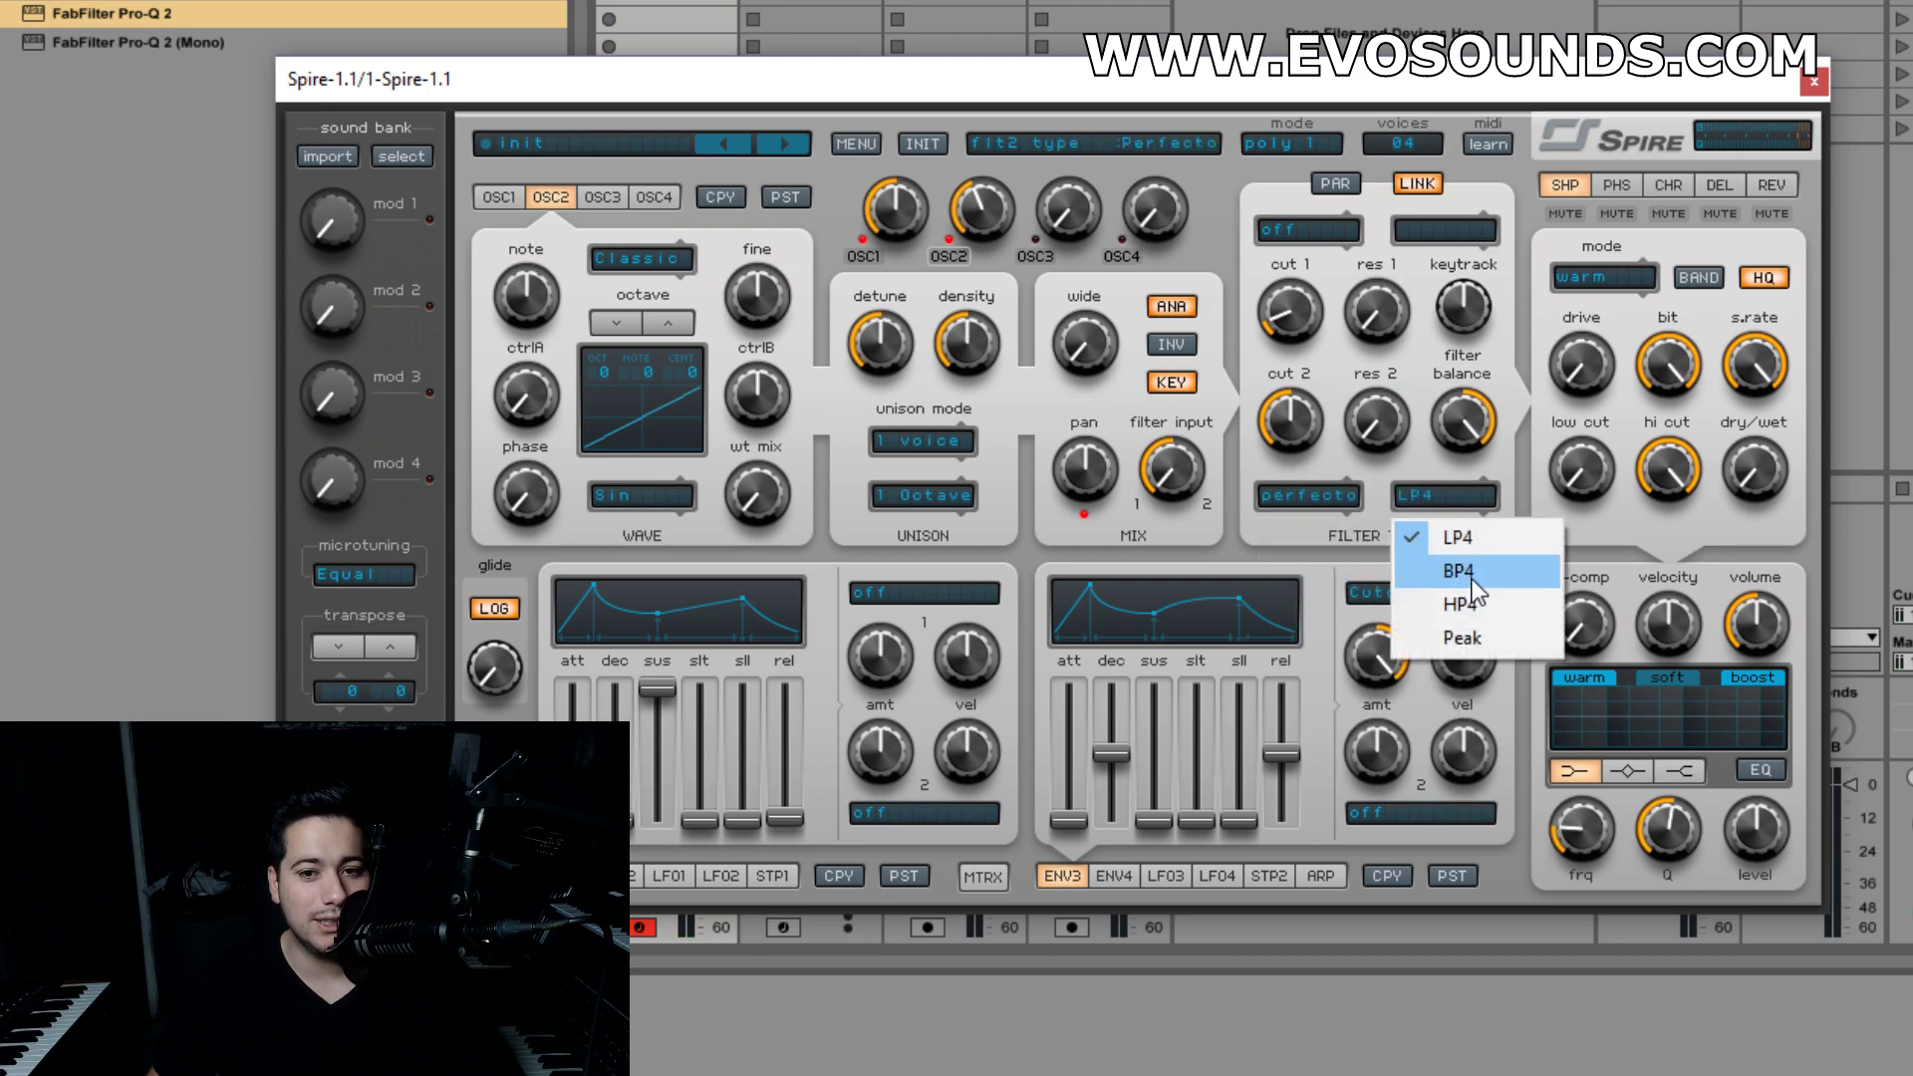
click(1471, 576)
- Turn off envelope 3's Cutoff 1 modulation target and centre the filter balance
click(1419, 592)
click(1395, 616)
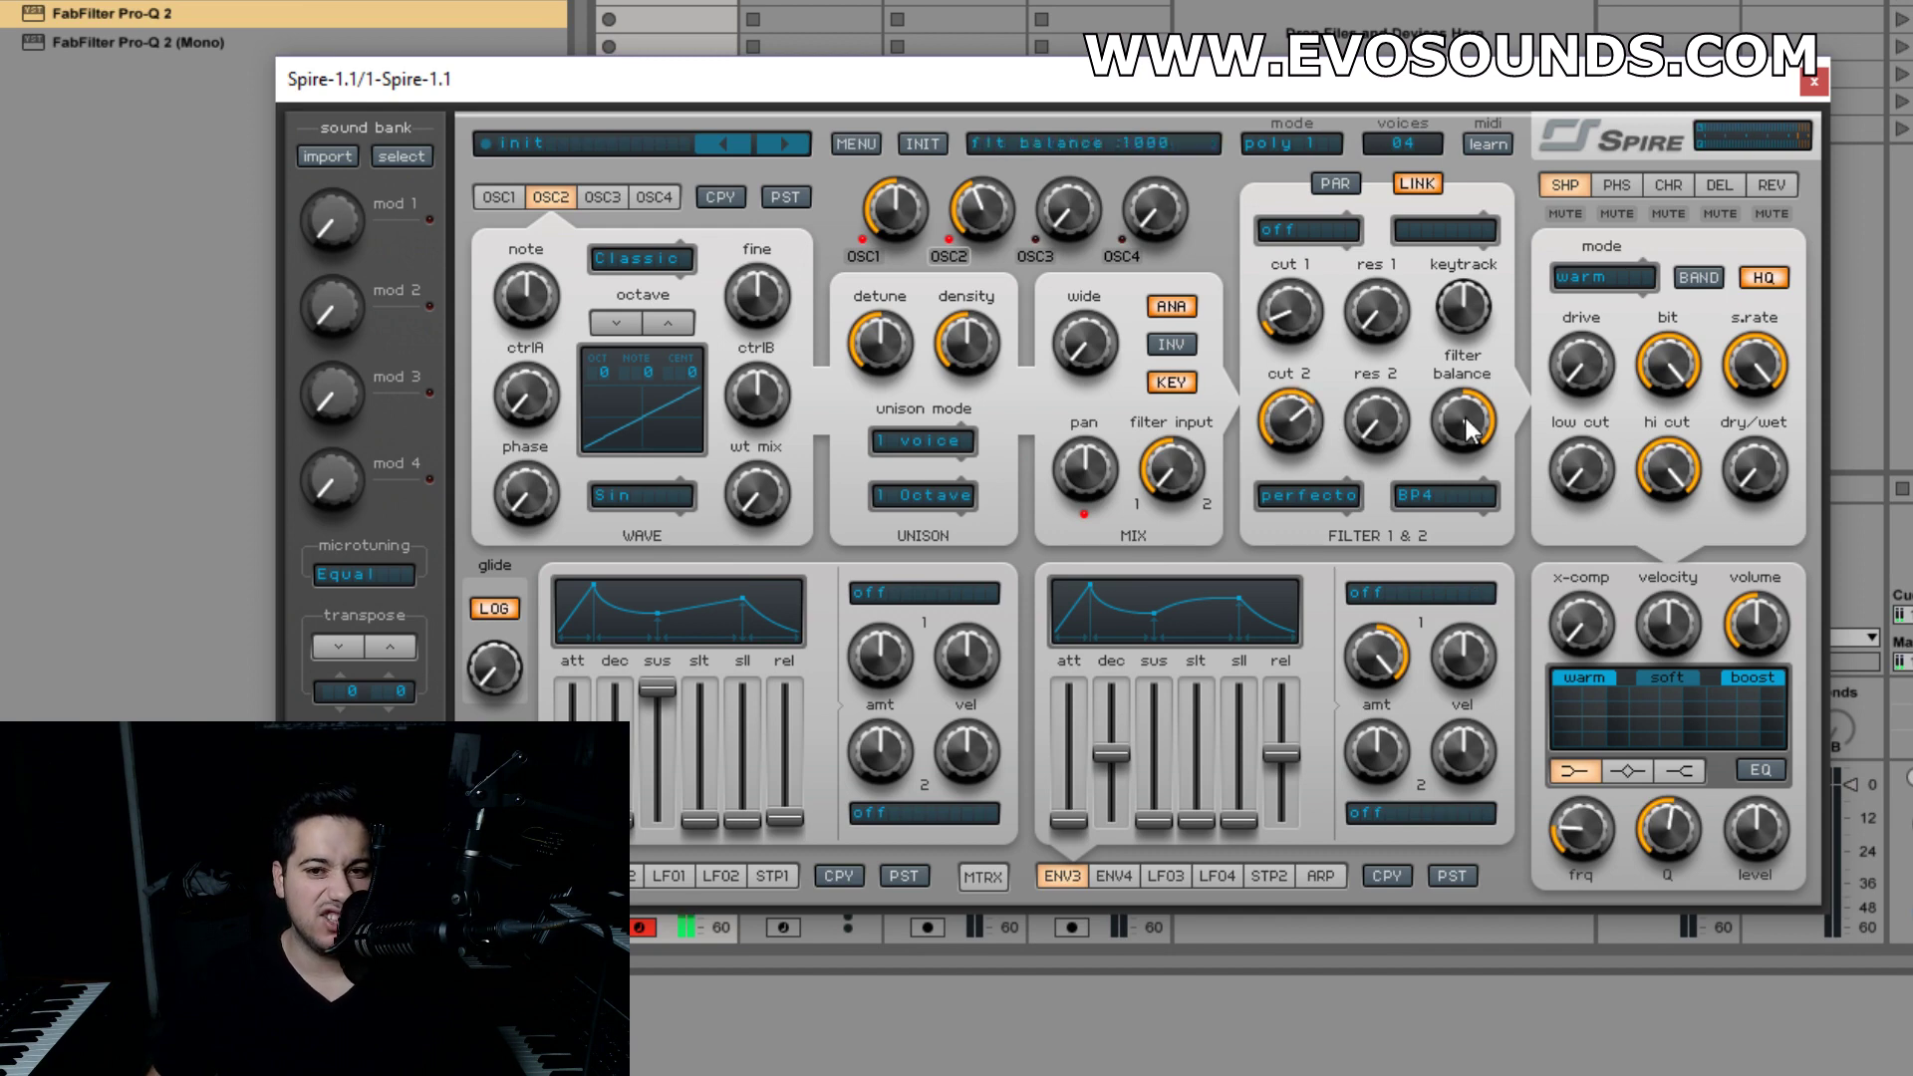
drag(1437, 469, 1455, 523)
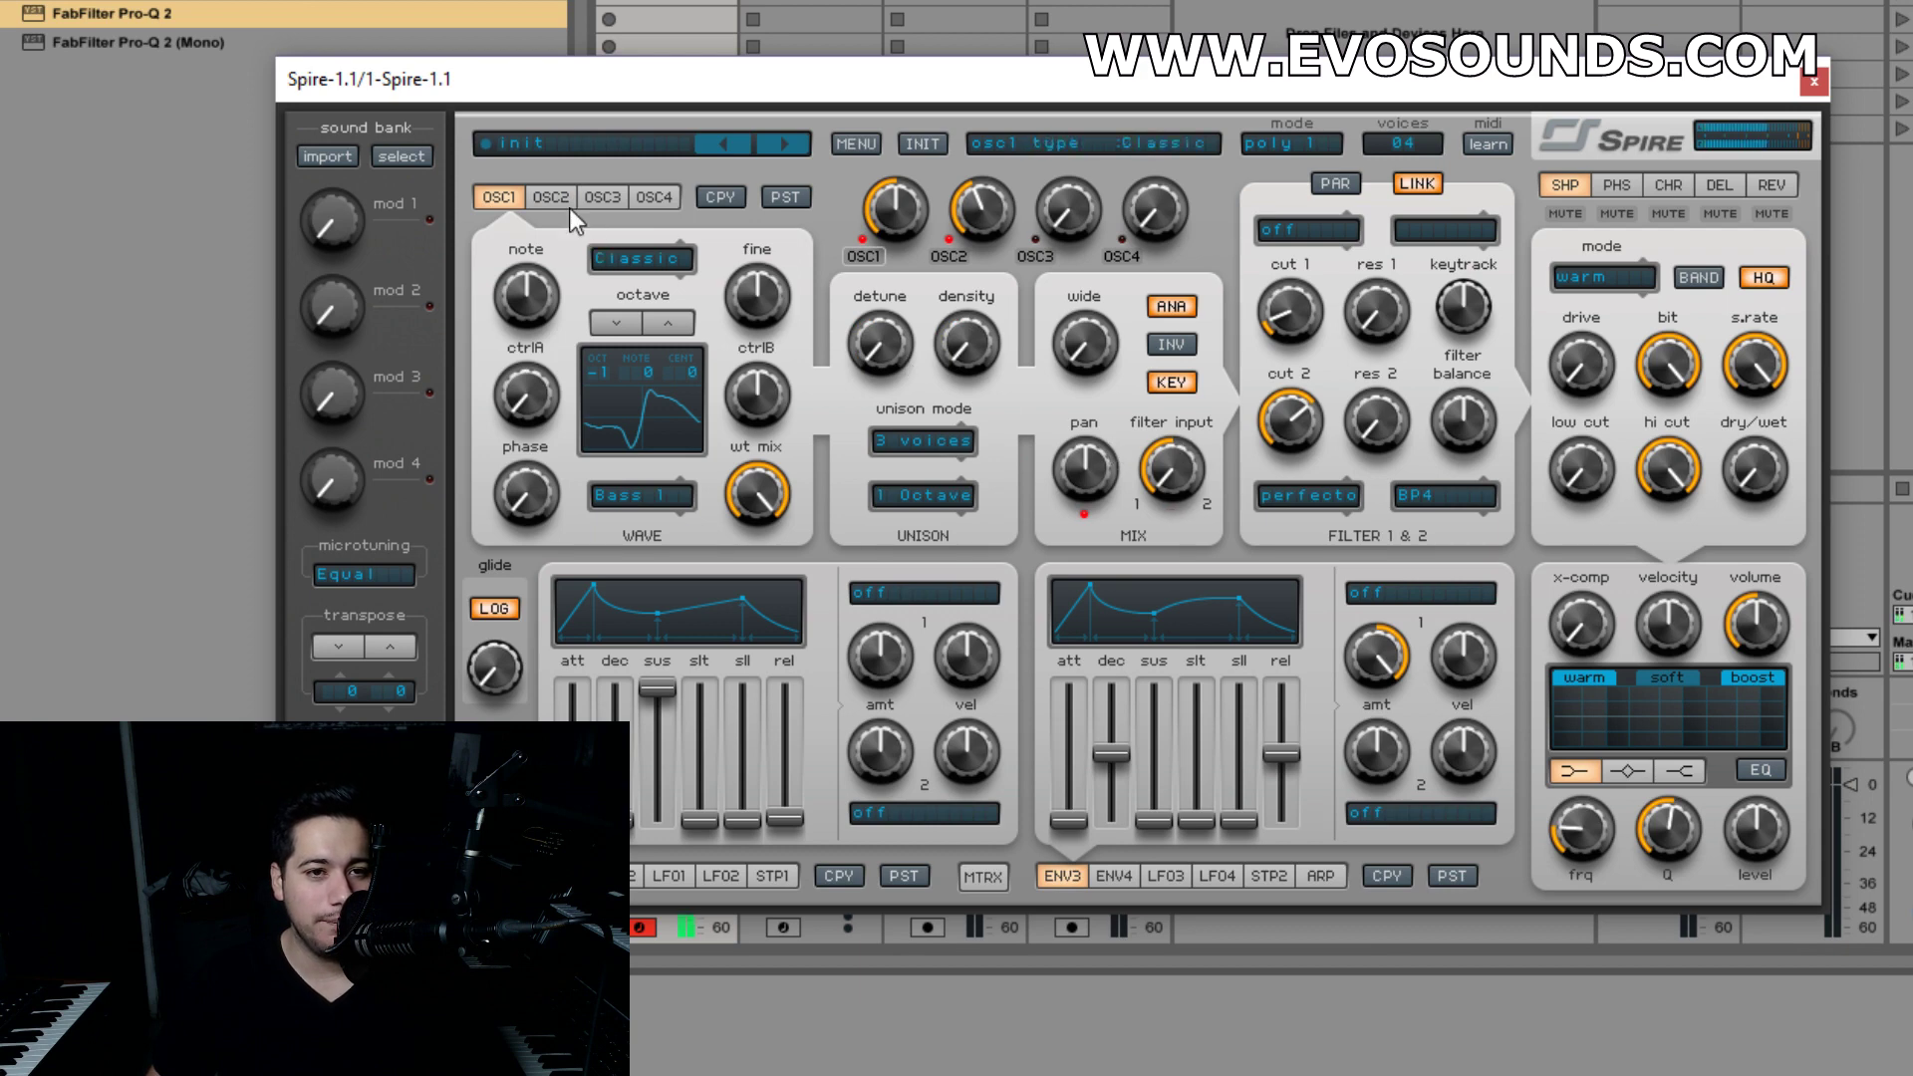
- Raise oscillator 2's mix level slightly and give it 8 unison voices with more detune and less density
drag(988, 201, 989, 182)
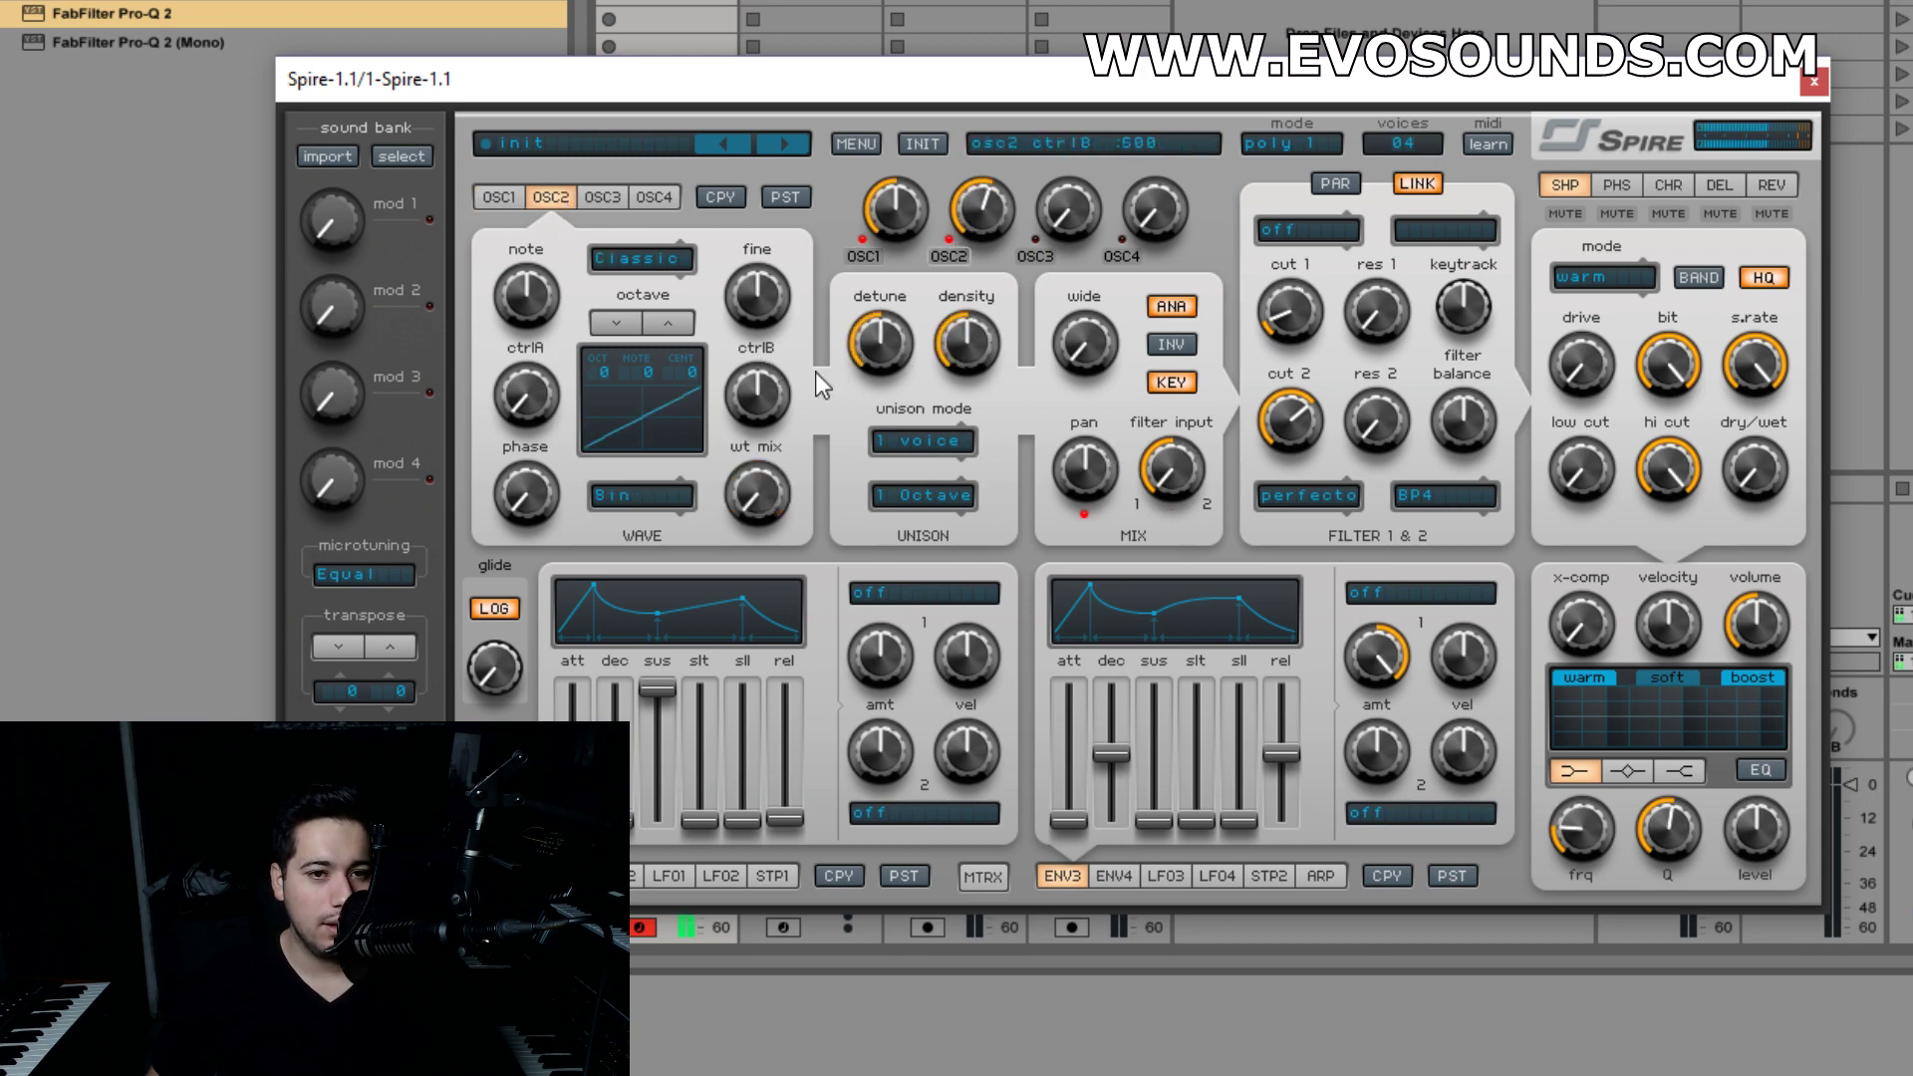
click(951, 440)
click(951, 746)
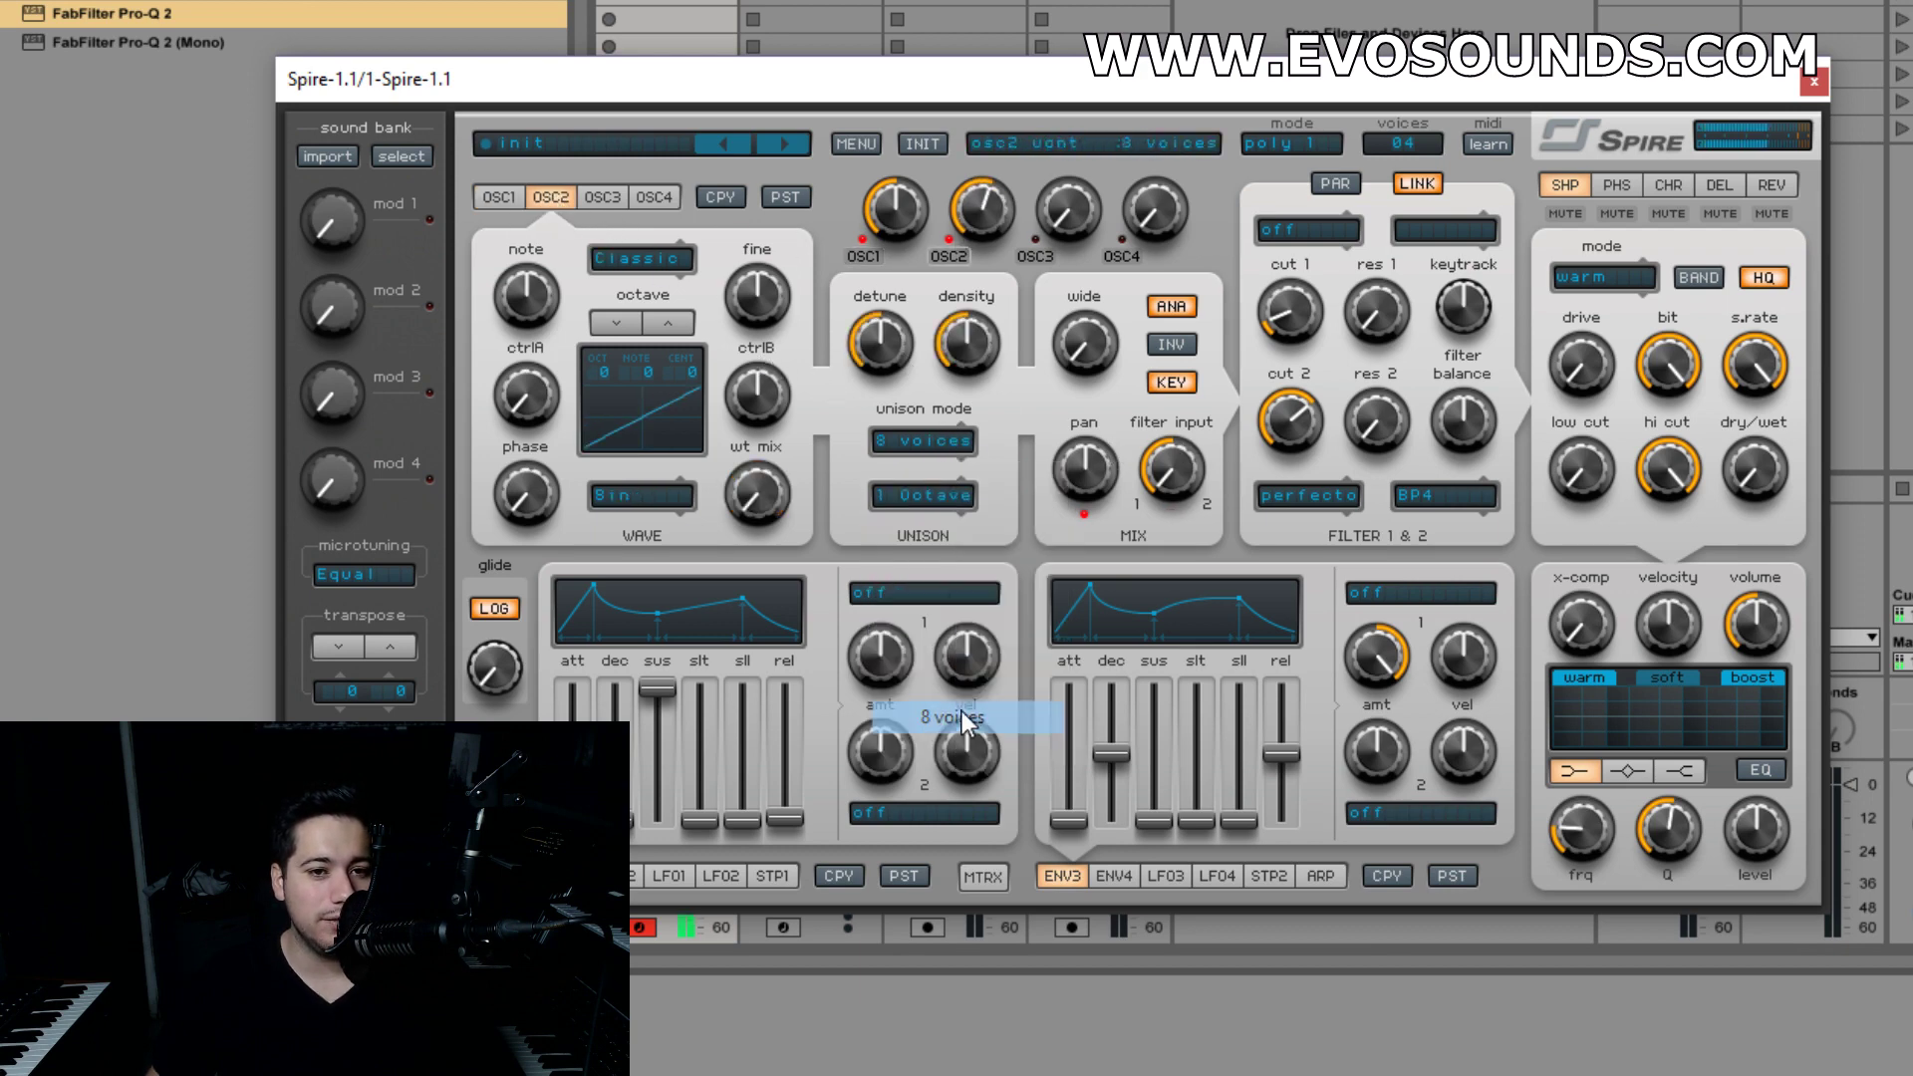
drag(879, 344, 879, 315)
drag(966, 342, 966, 370)
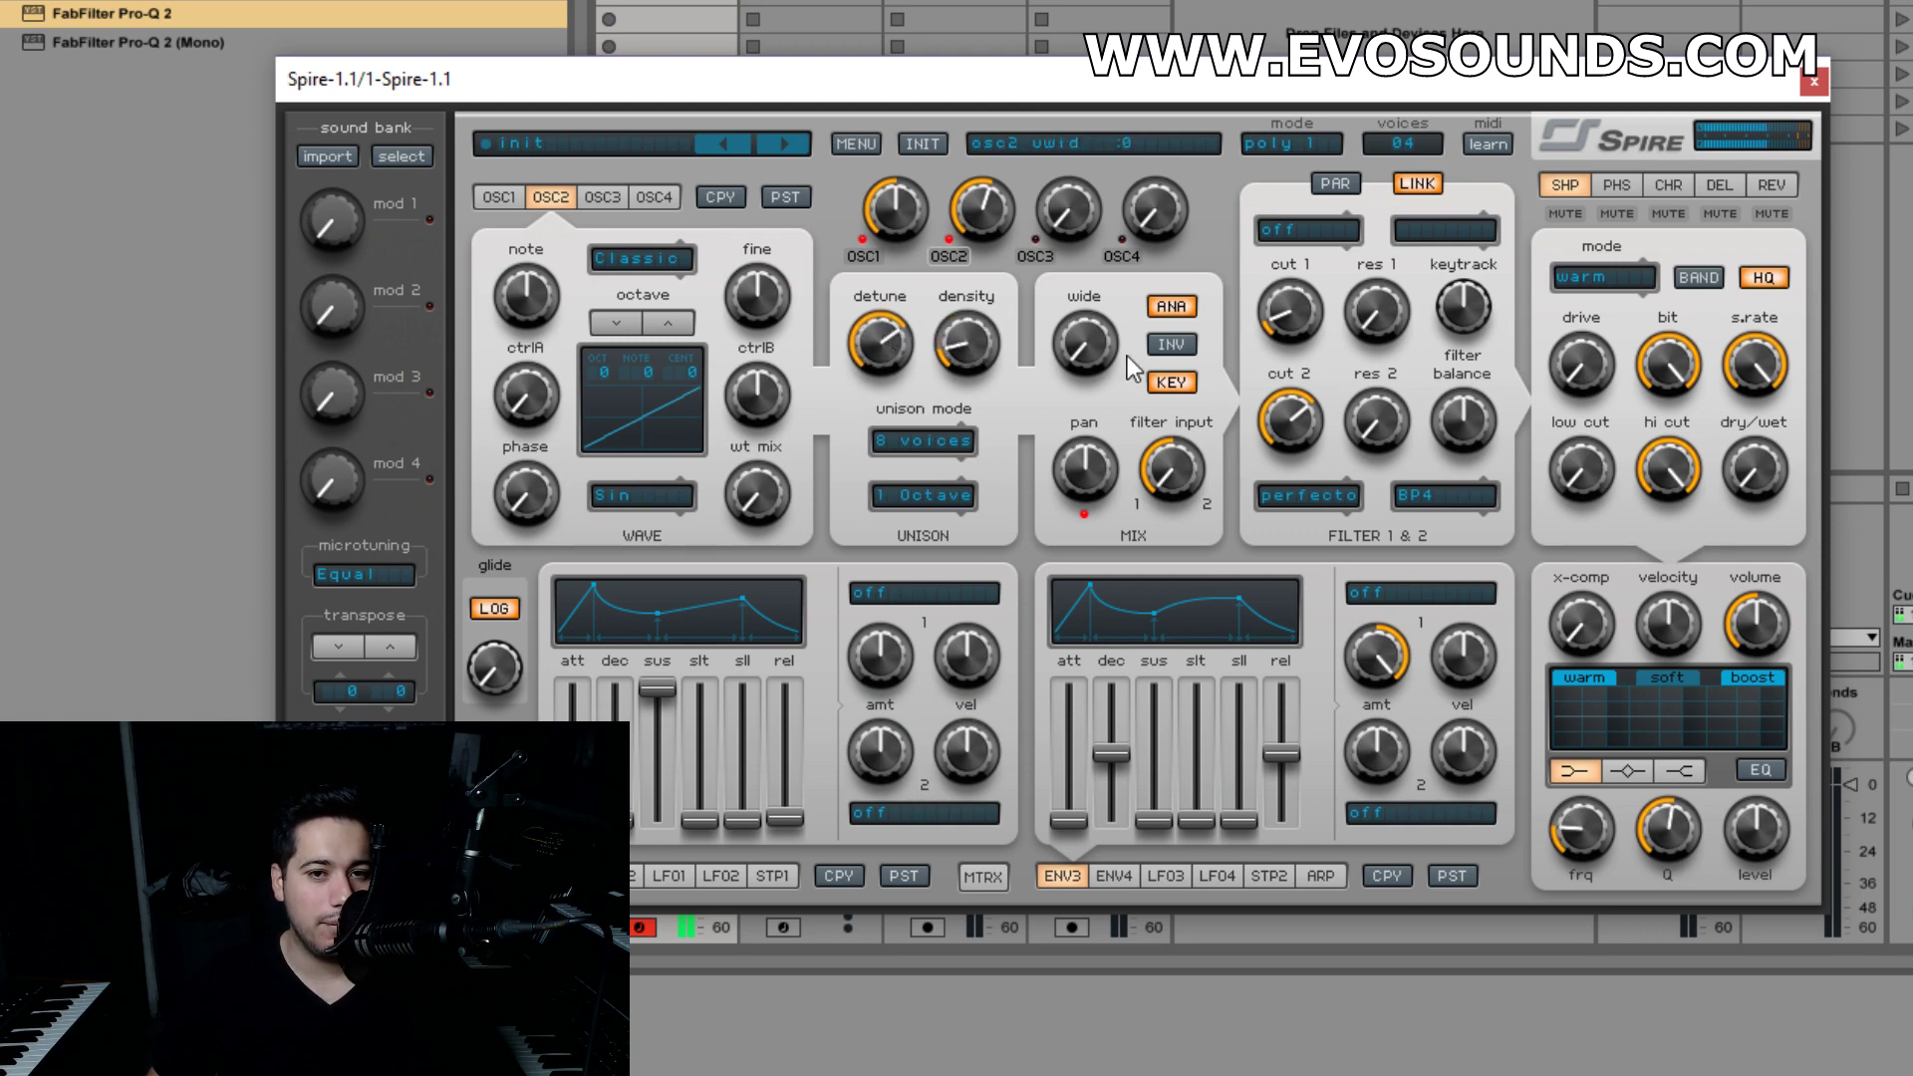
- Set filter 2's cutoff to 740 with slightly raised resonance, and set oscillator 2's unison width to 1000
drag(1272, 453, 1275, 445)
click(1179, 488)
drag(1182, 495, 1185, 466)
drag(1289, 422, 1403, 324)
drag(1287, 418, 1283, 439)
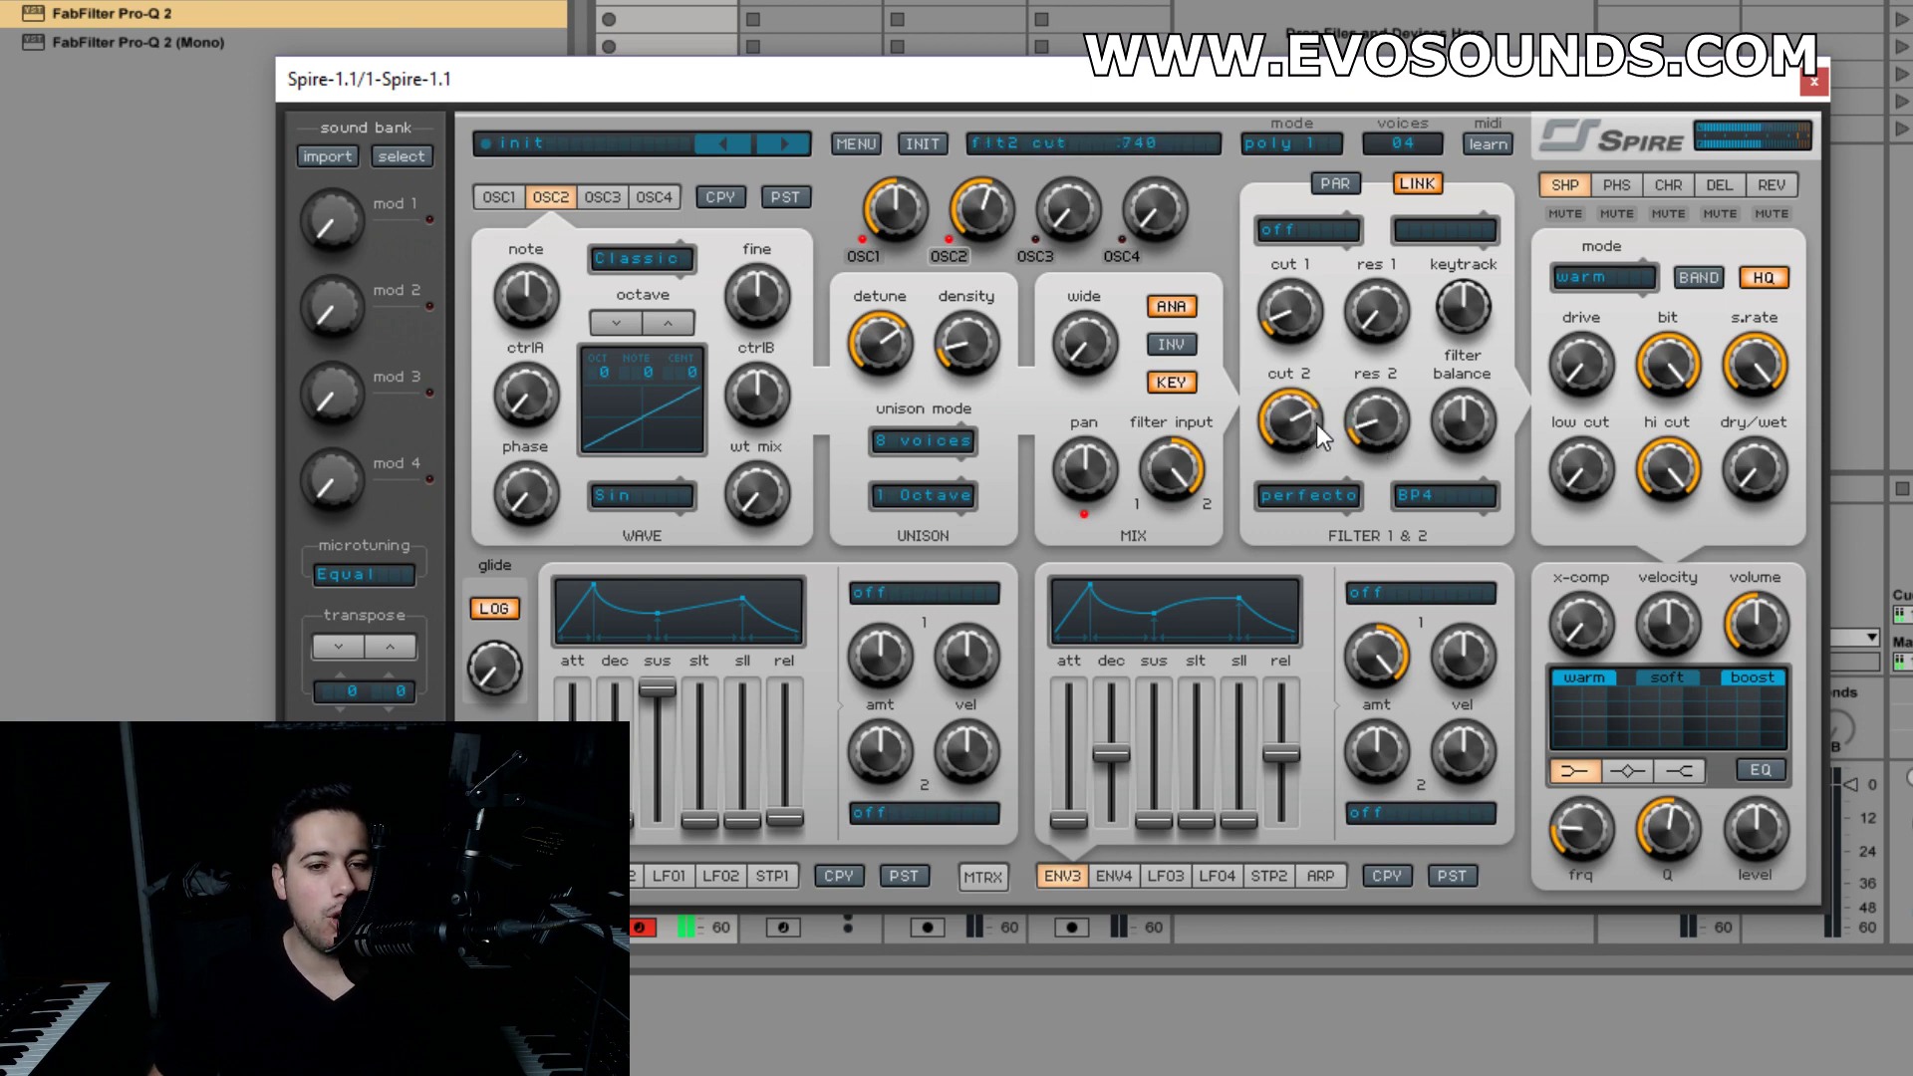
drag(1375, 423, 1413, 403)
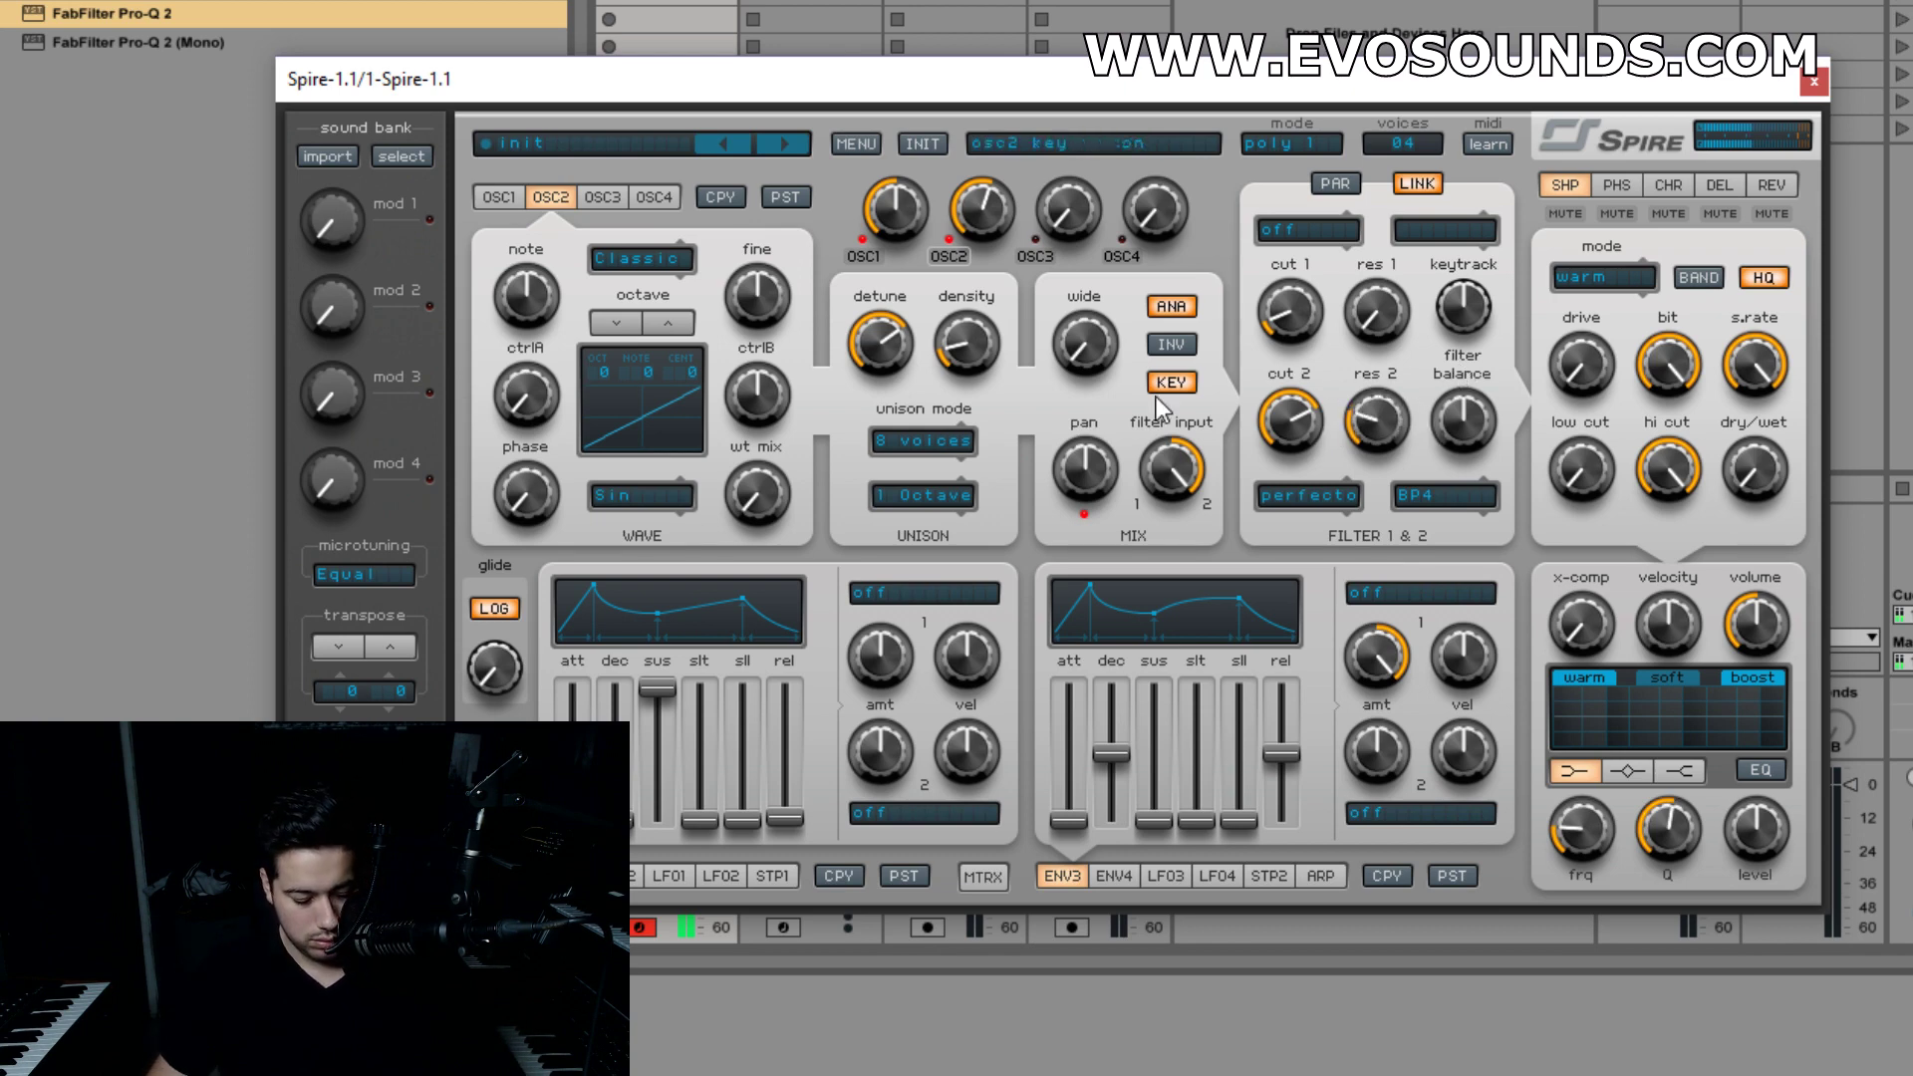
drag(1074, 355, 1253, 30)
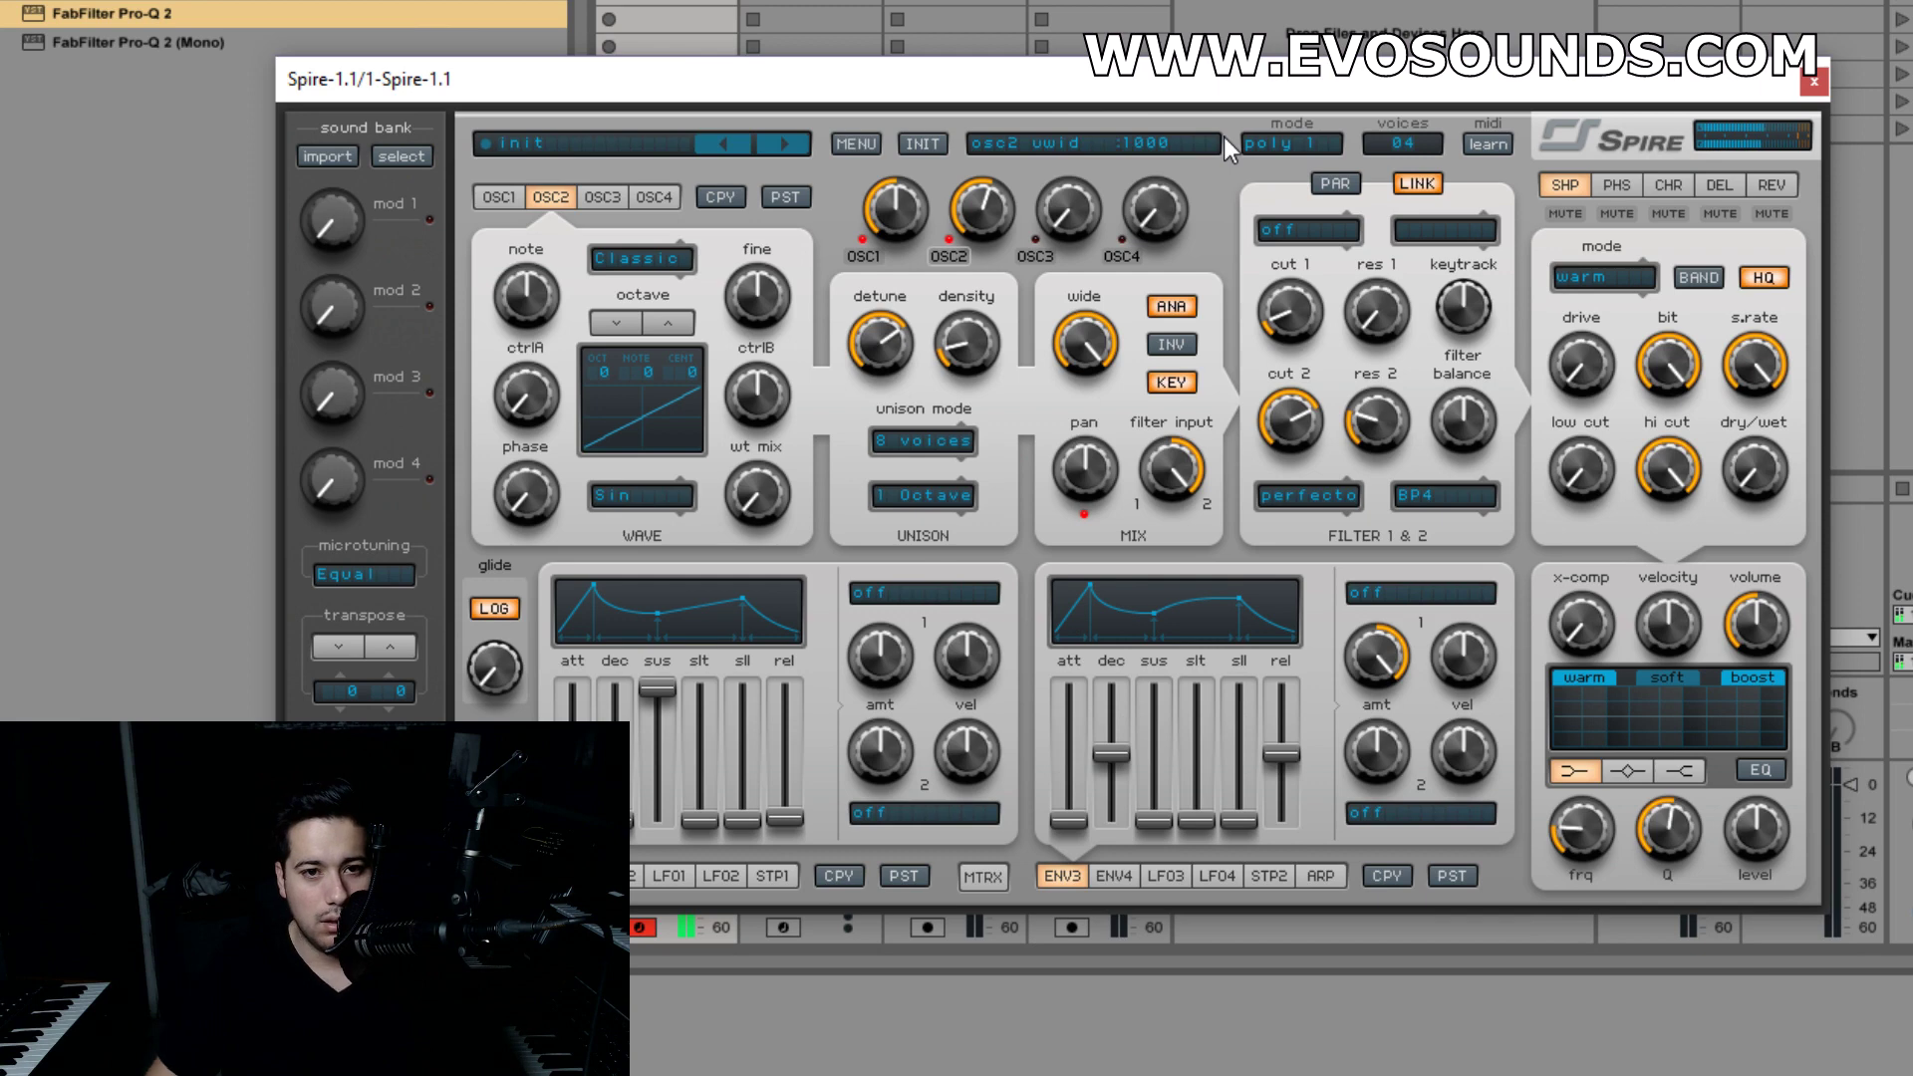
- Switch oscillator 3 to the Noise type and raise its mix level
click(592, 202)
click(640, 258)
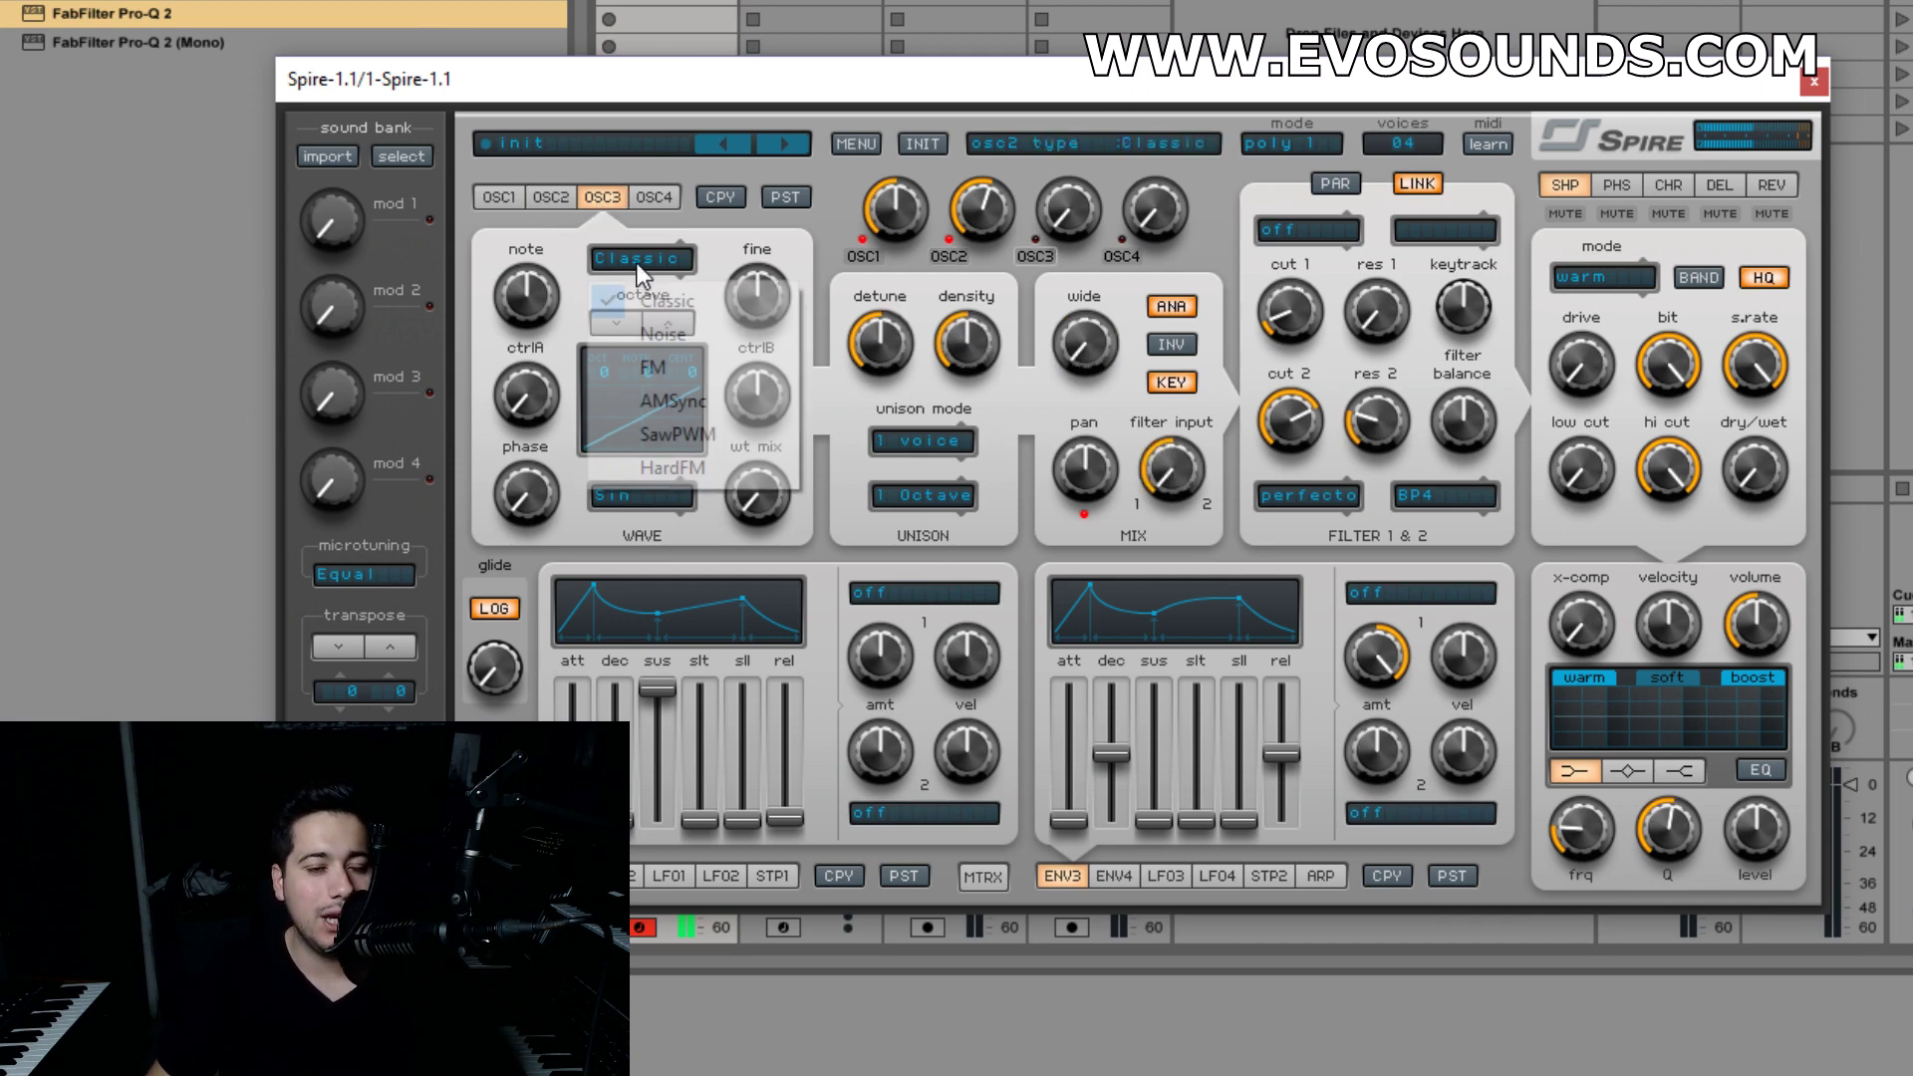
click(689, 341)
drag(1068, 211, 1157, 111)
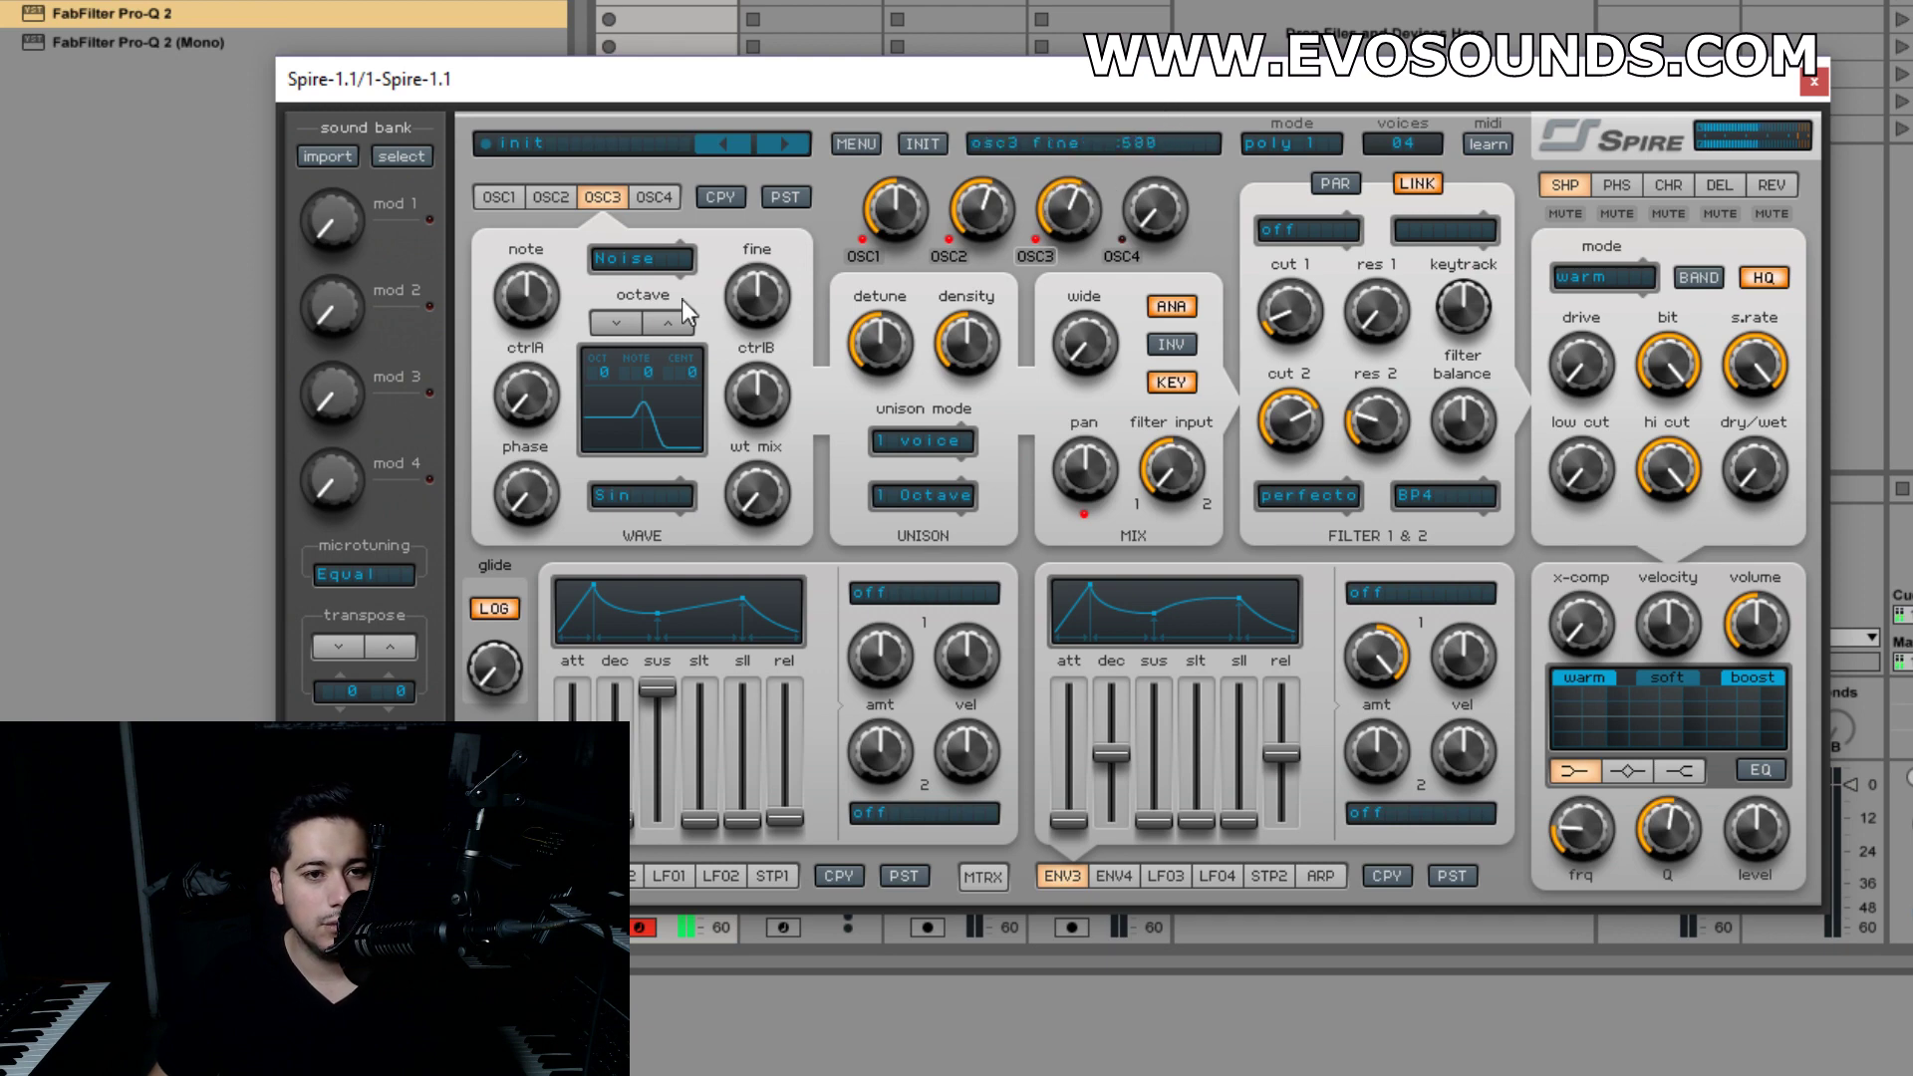
- Shape oscillator 3's noise by raising ctrlA, lowering ctrlB and setting octave +4, with key sync off
drag(526, 394, 634, 274)
drag(779, 405, 781, 448)
click(659, 326)
click(659, 326)
click(660, 325)
click(659, 326)
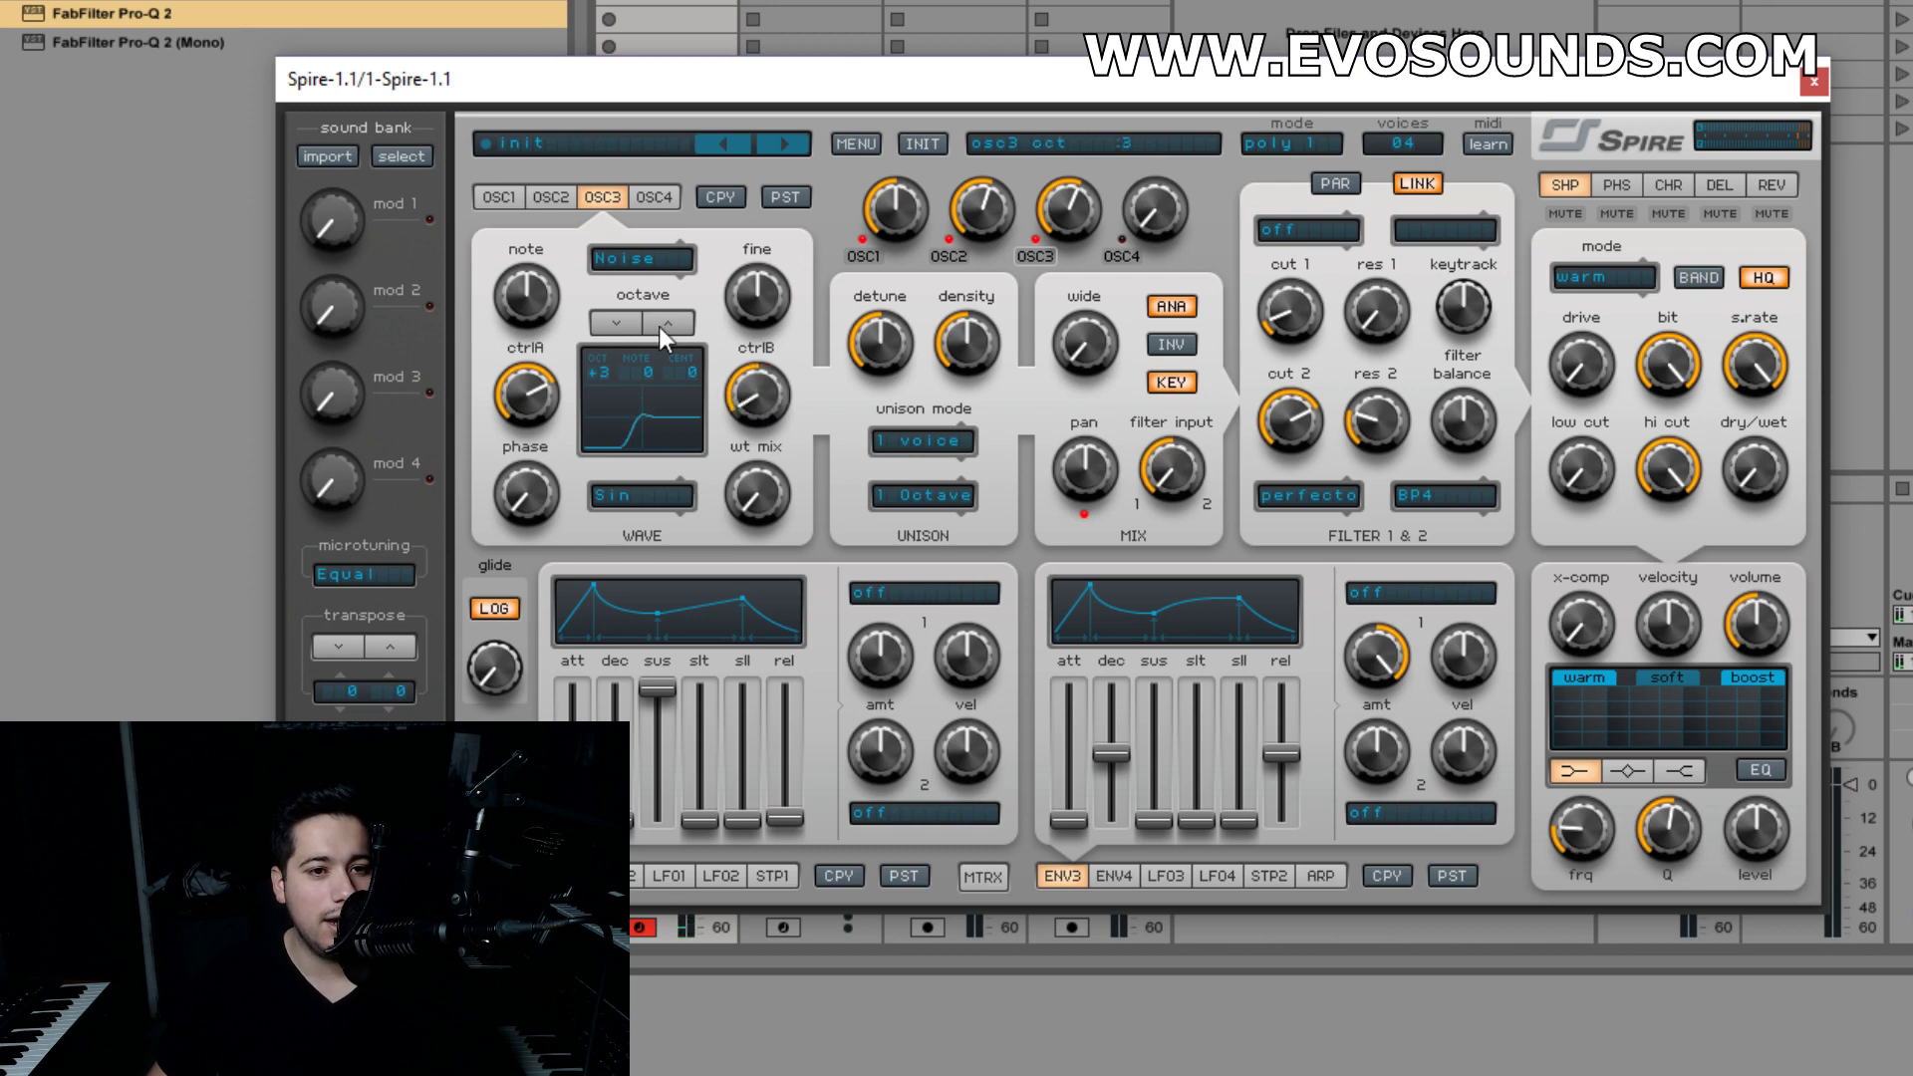
click(1170, 385)
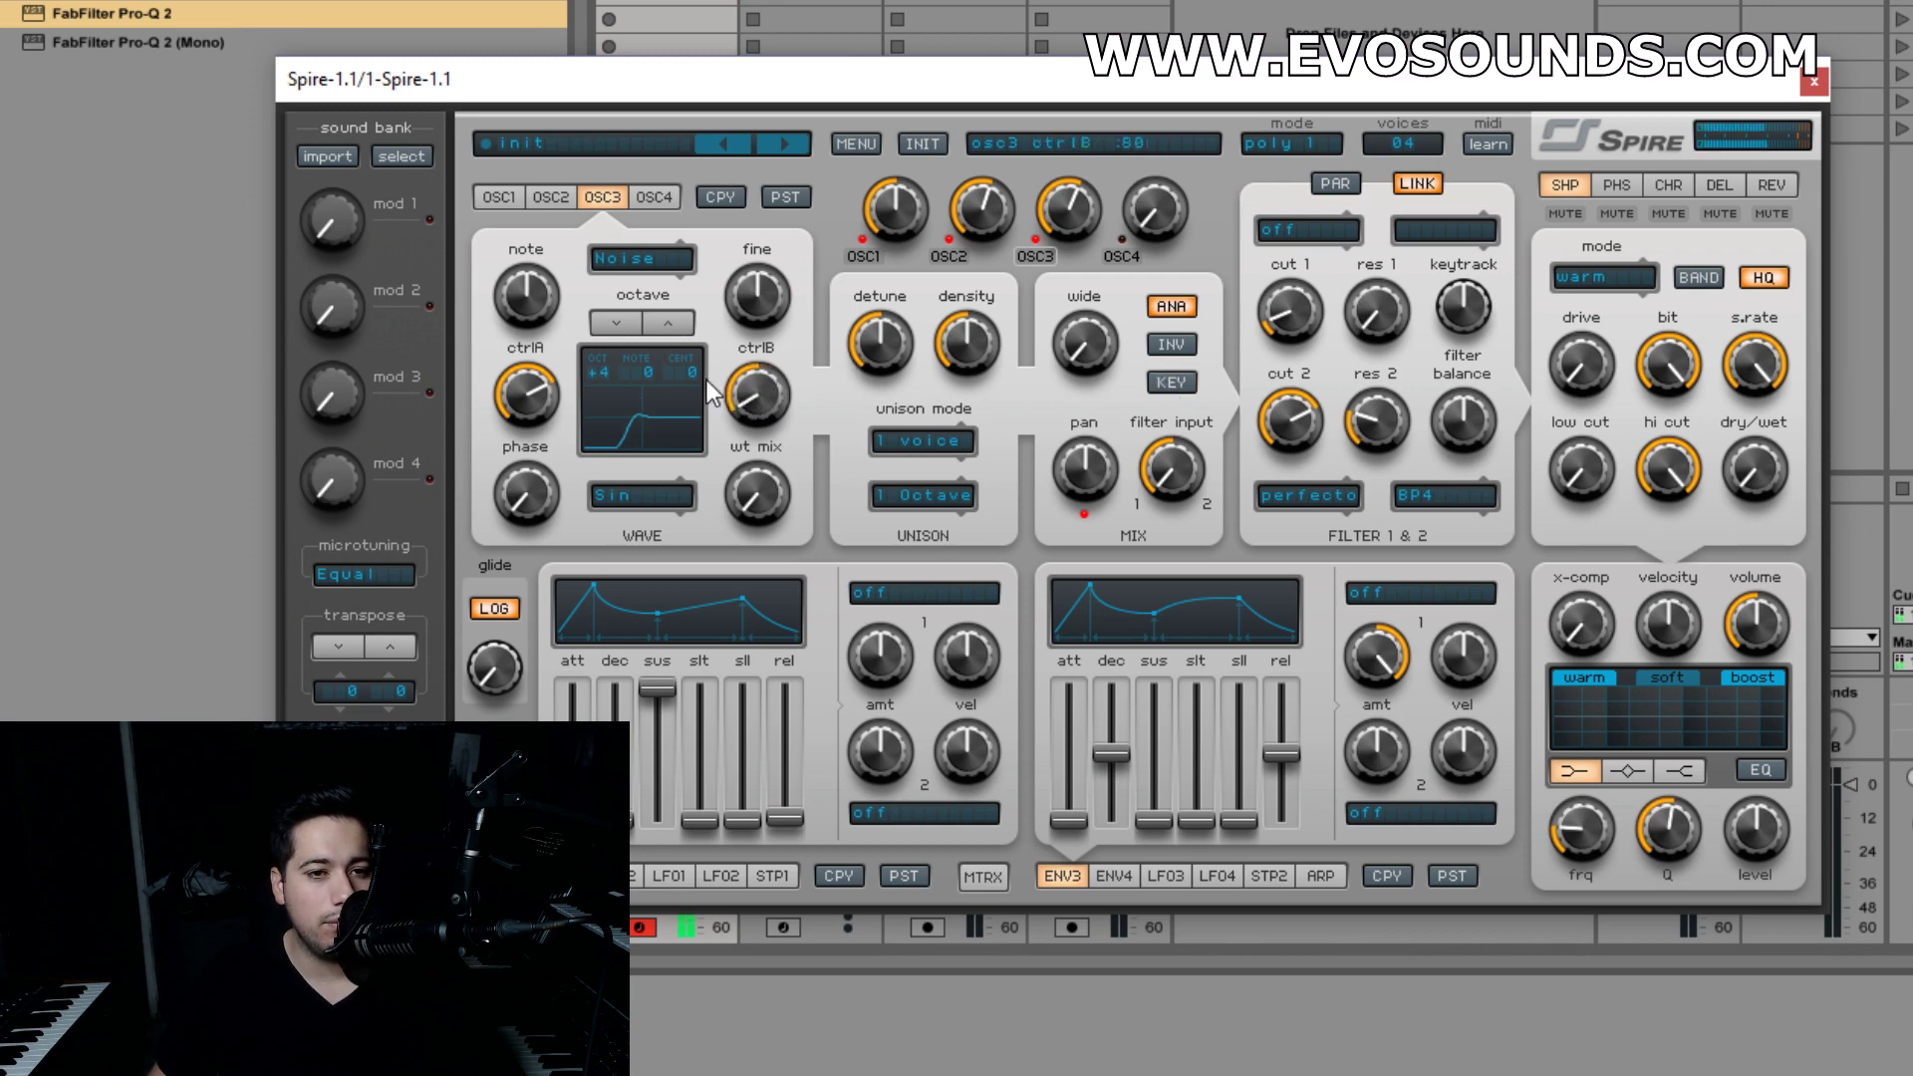
drag(528, 391, 563, 363)
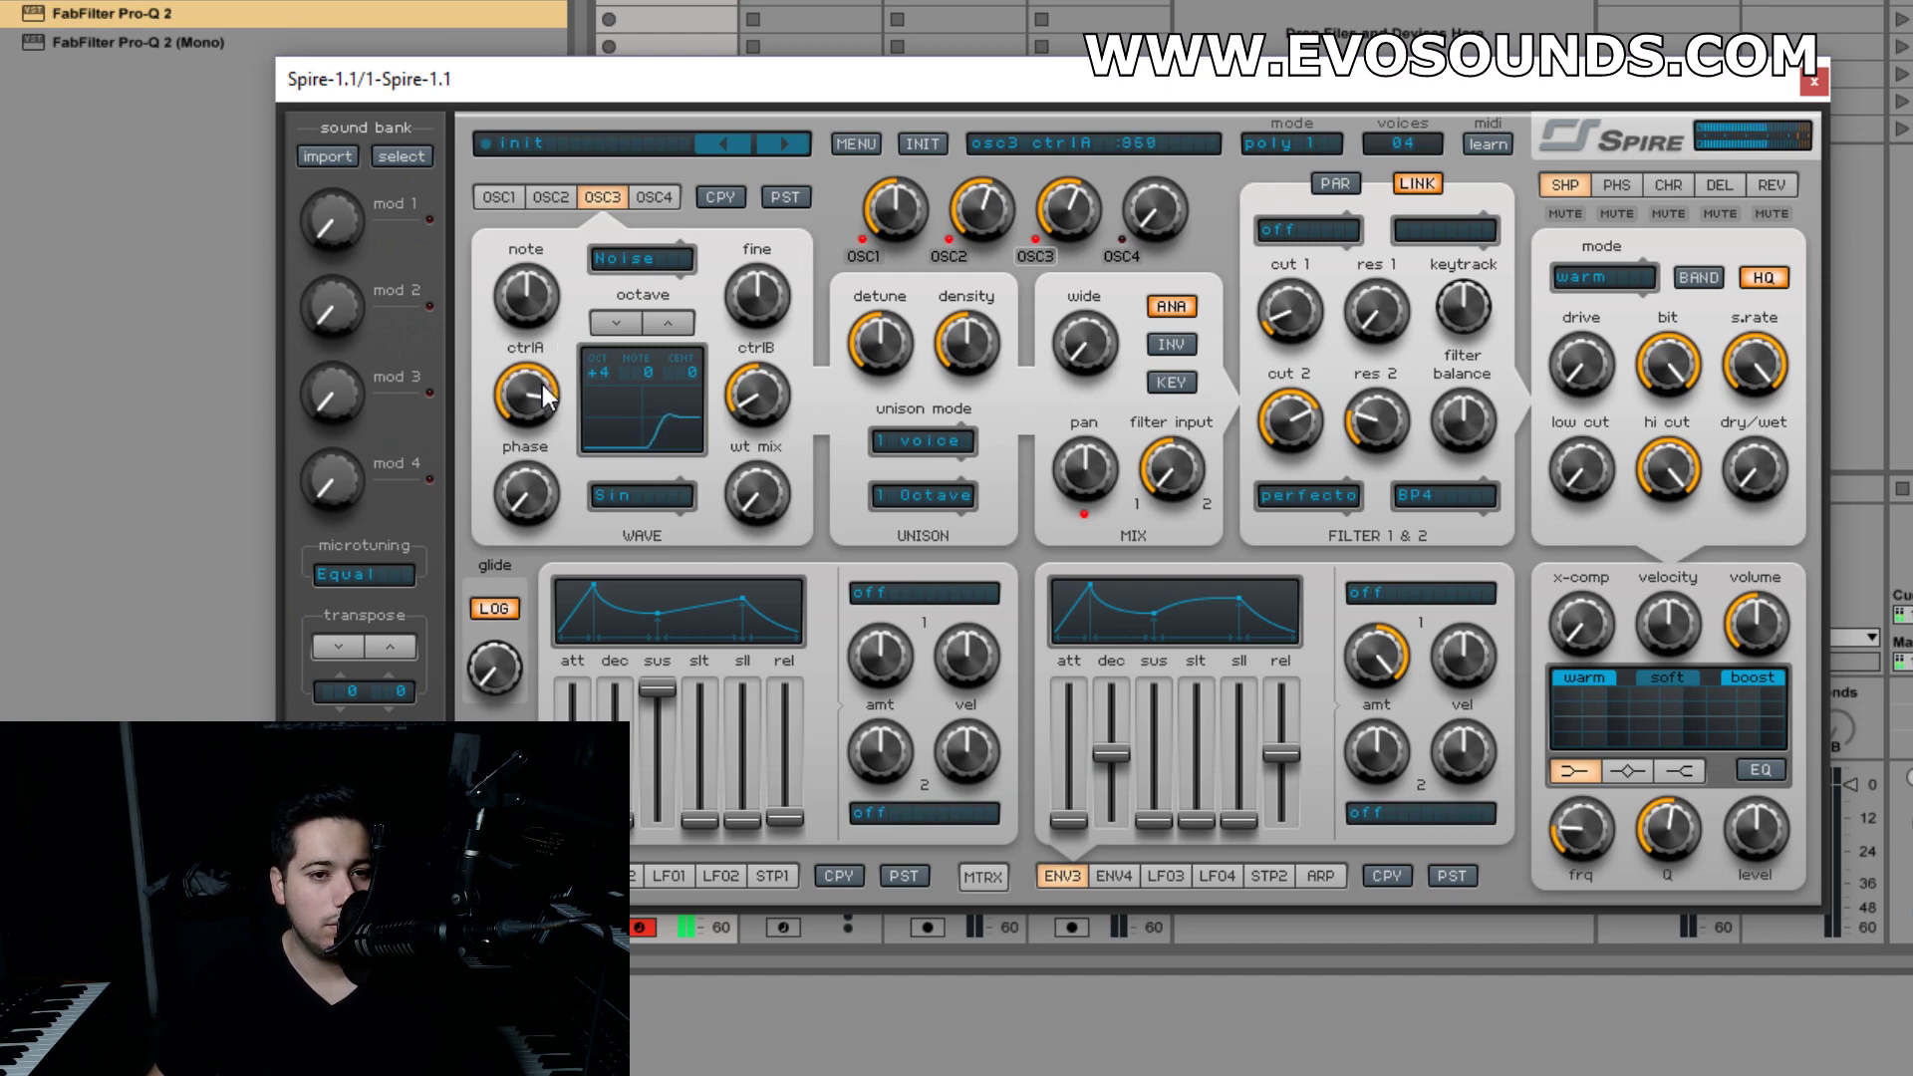
- Give oscillator 3 two unison voices at width 1000 and lower its mix level
click(932, 441)
click(951, 513)
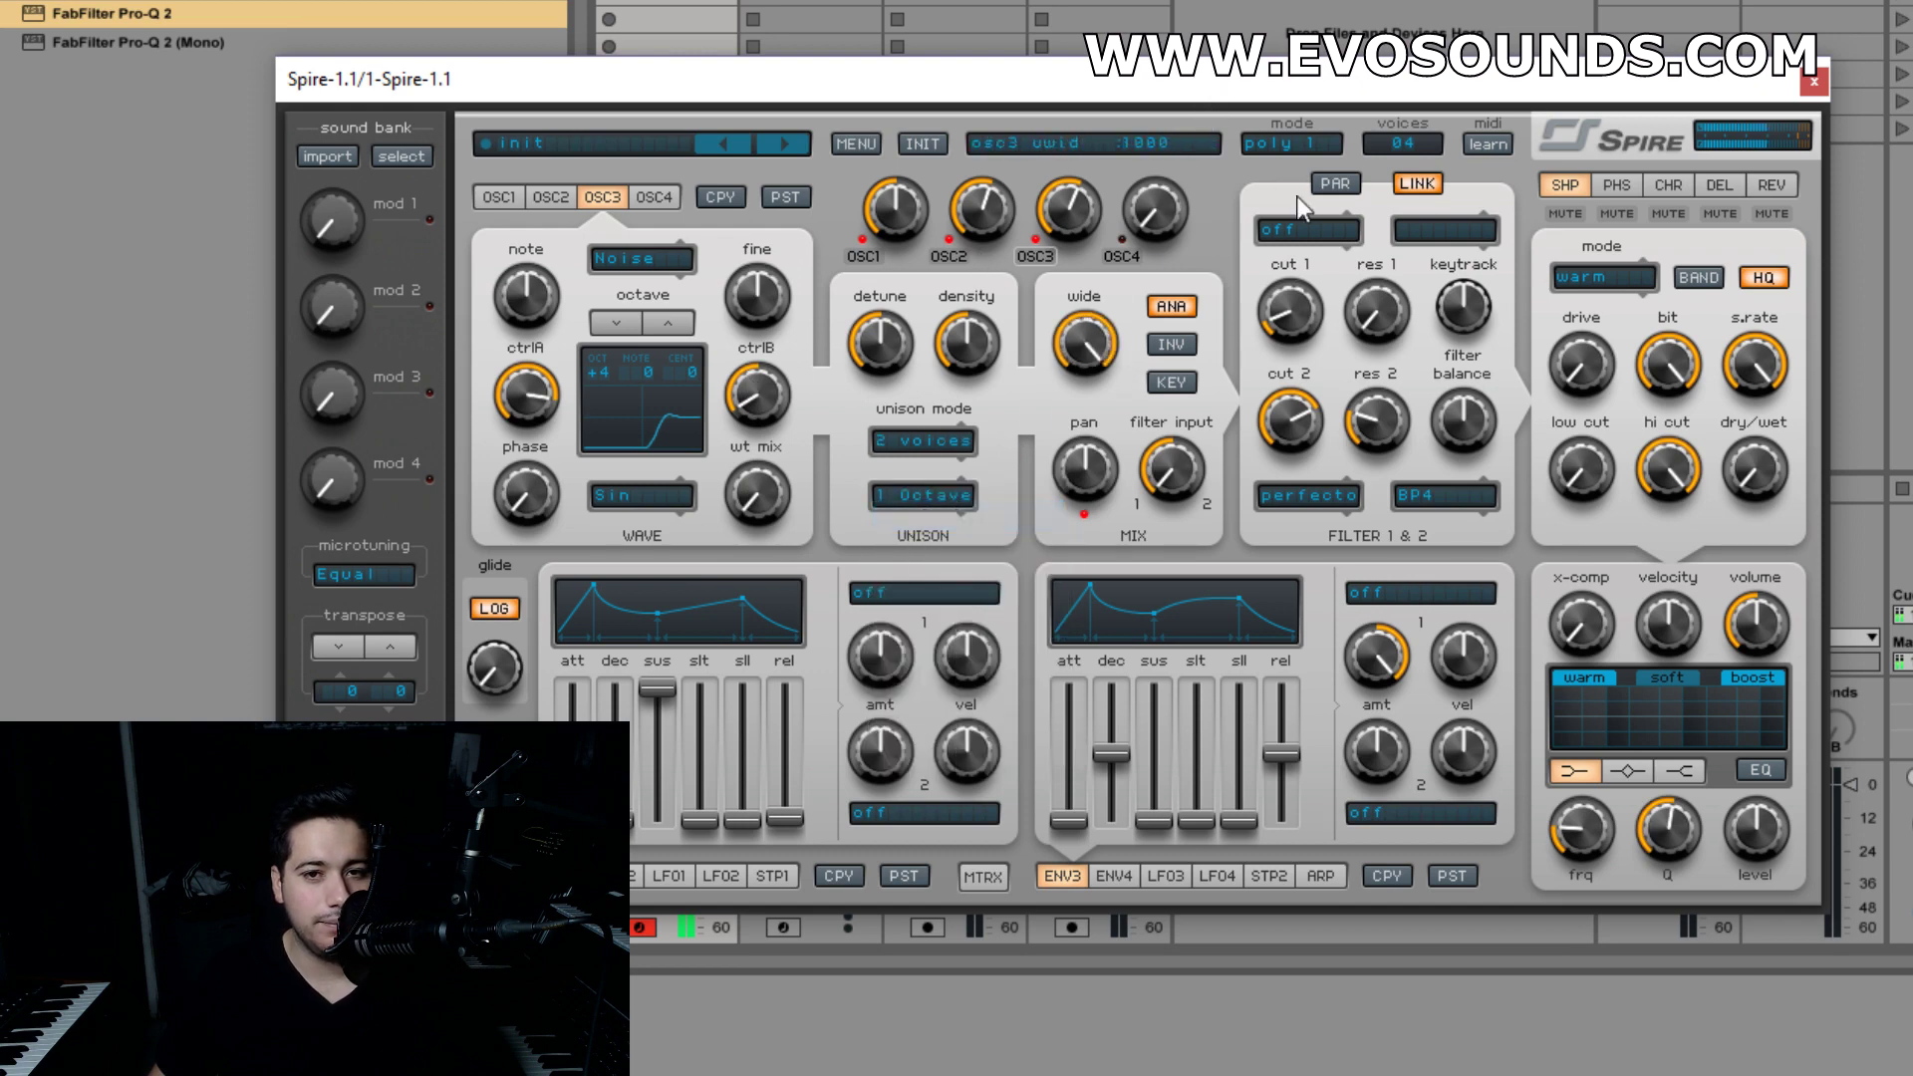
drag(1038, 219, 983, 283)
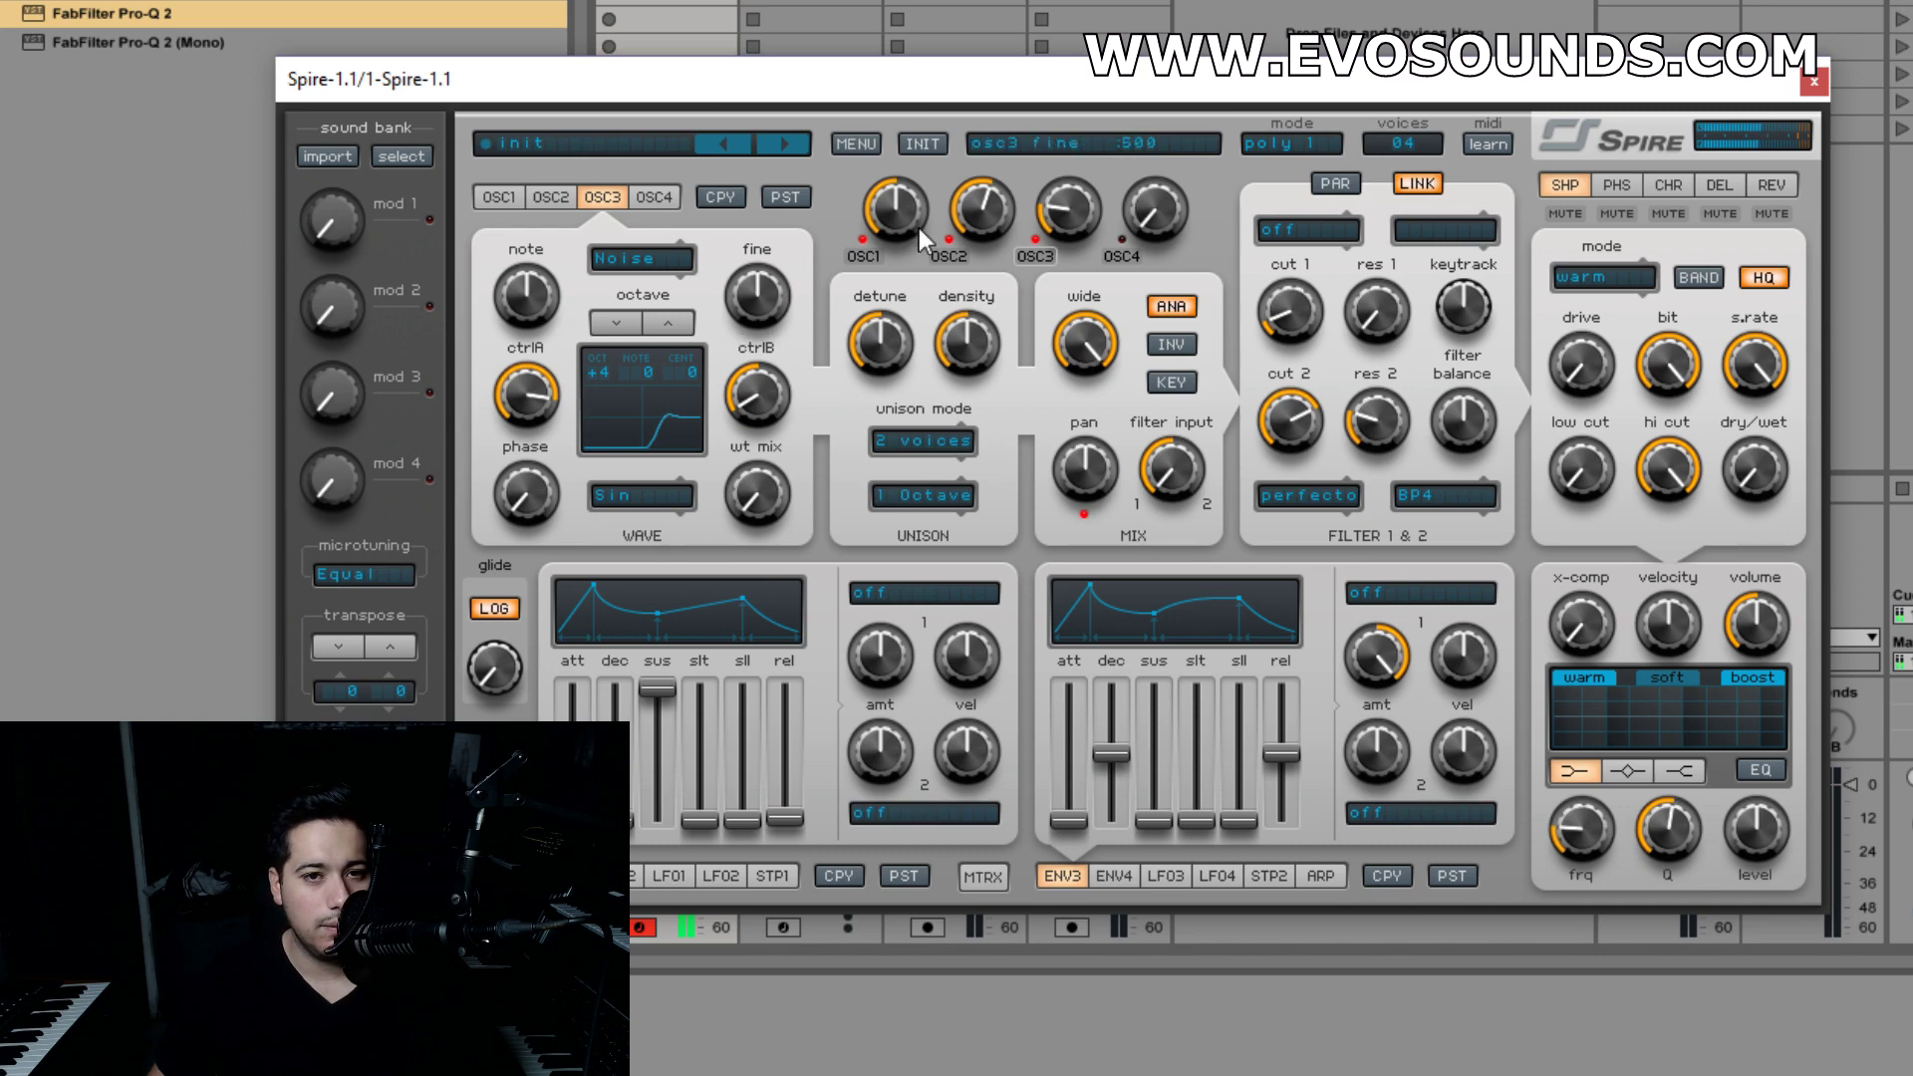
drag(1044, 220, 1014, 229)
- Raise the mix levels of oscillators 1 and 2 and set oscillator 2's note to +7
drag(898, 207, 1001, 214)
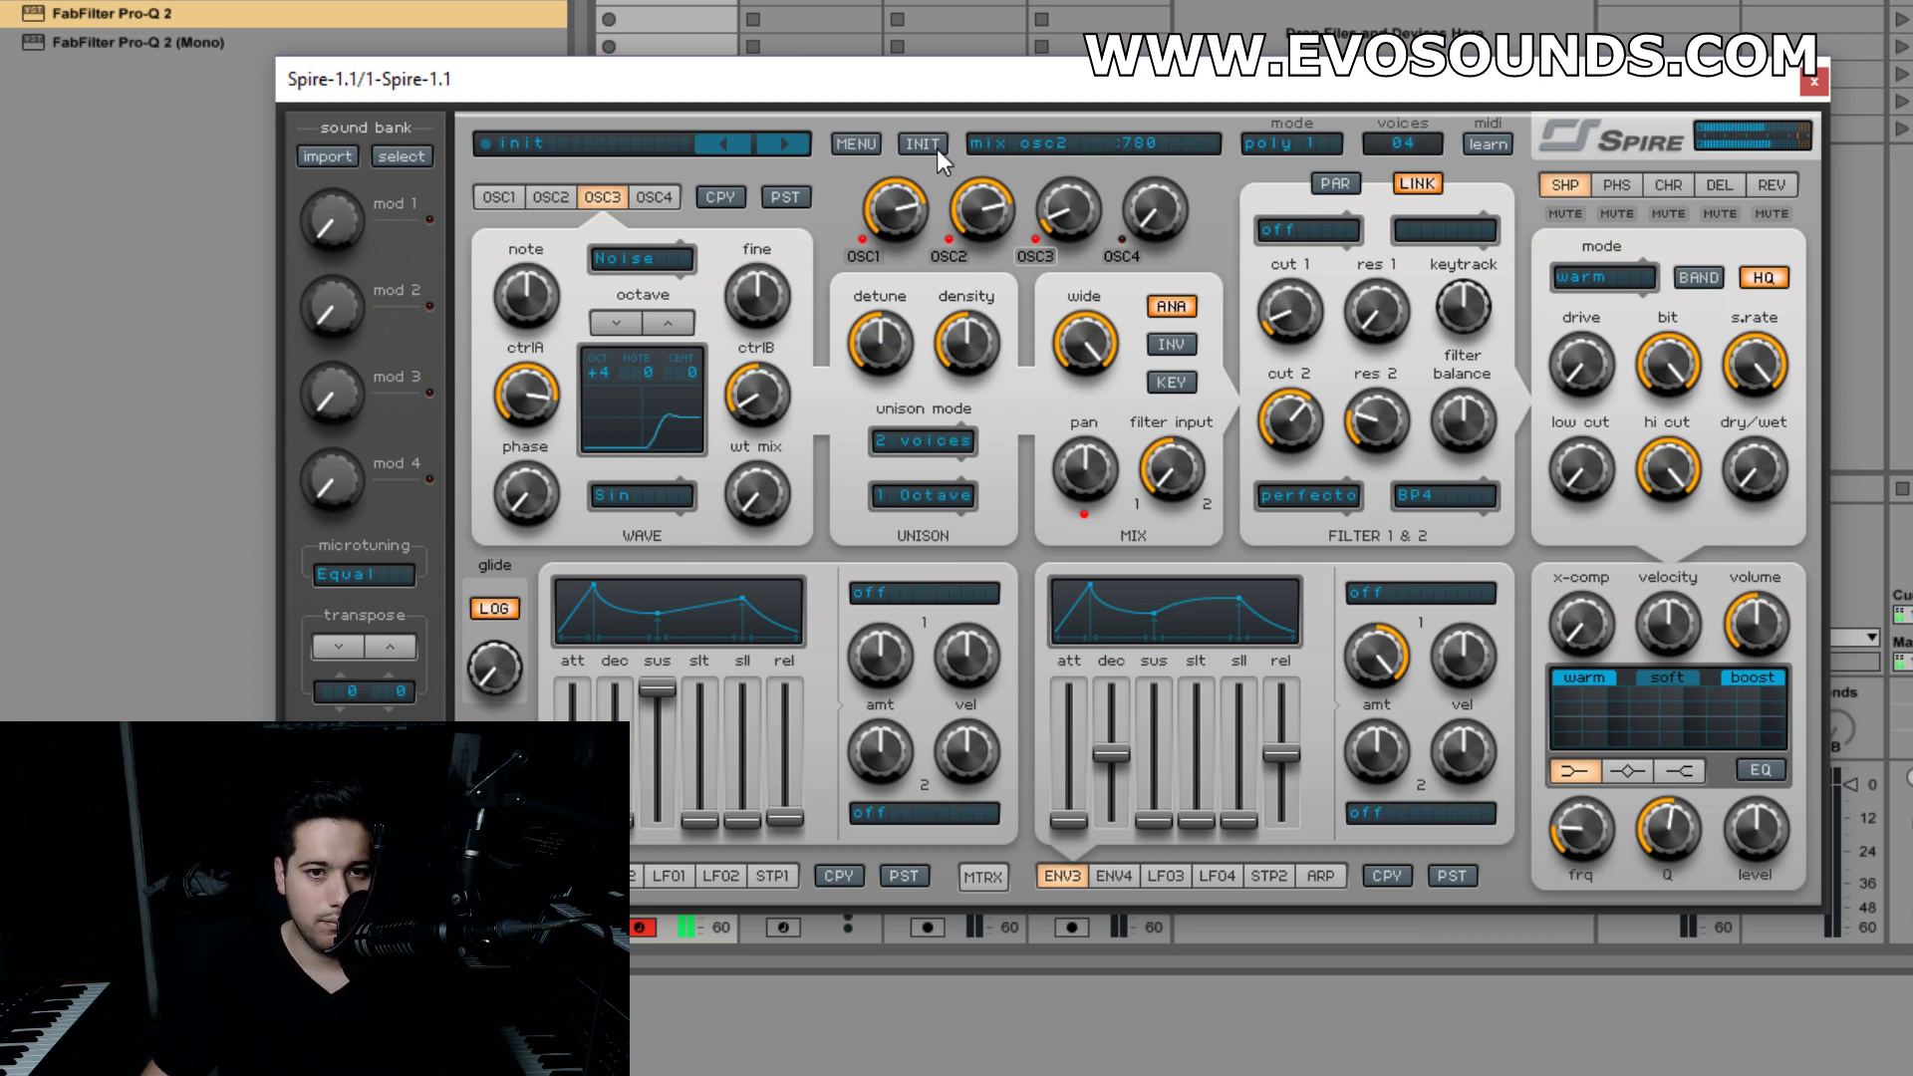
click(563, 199)
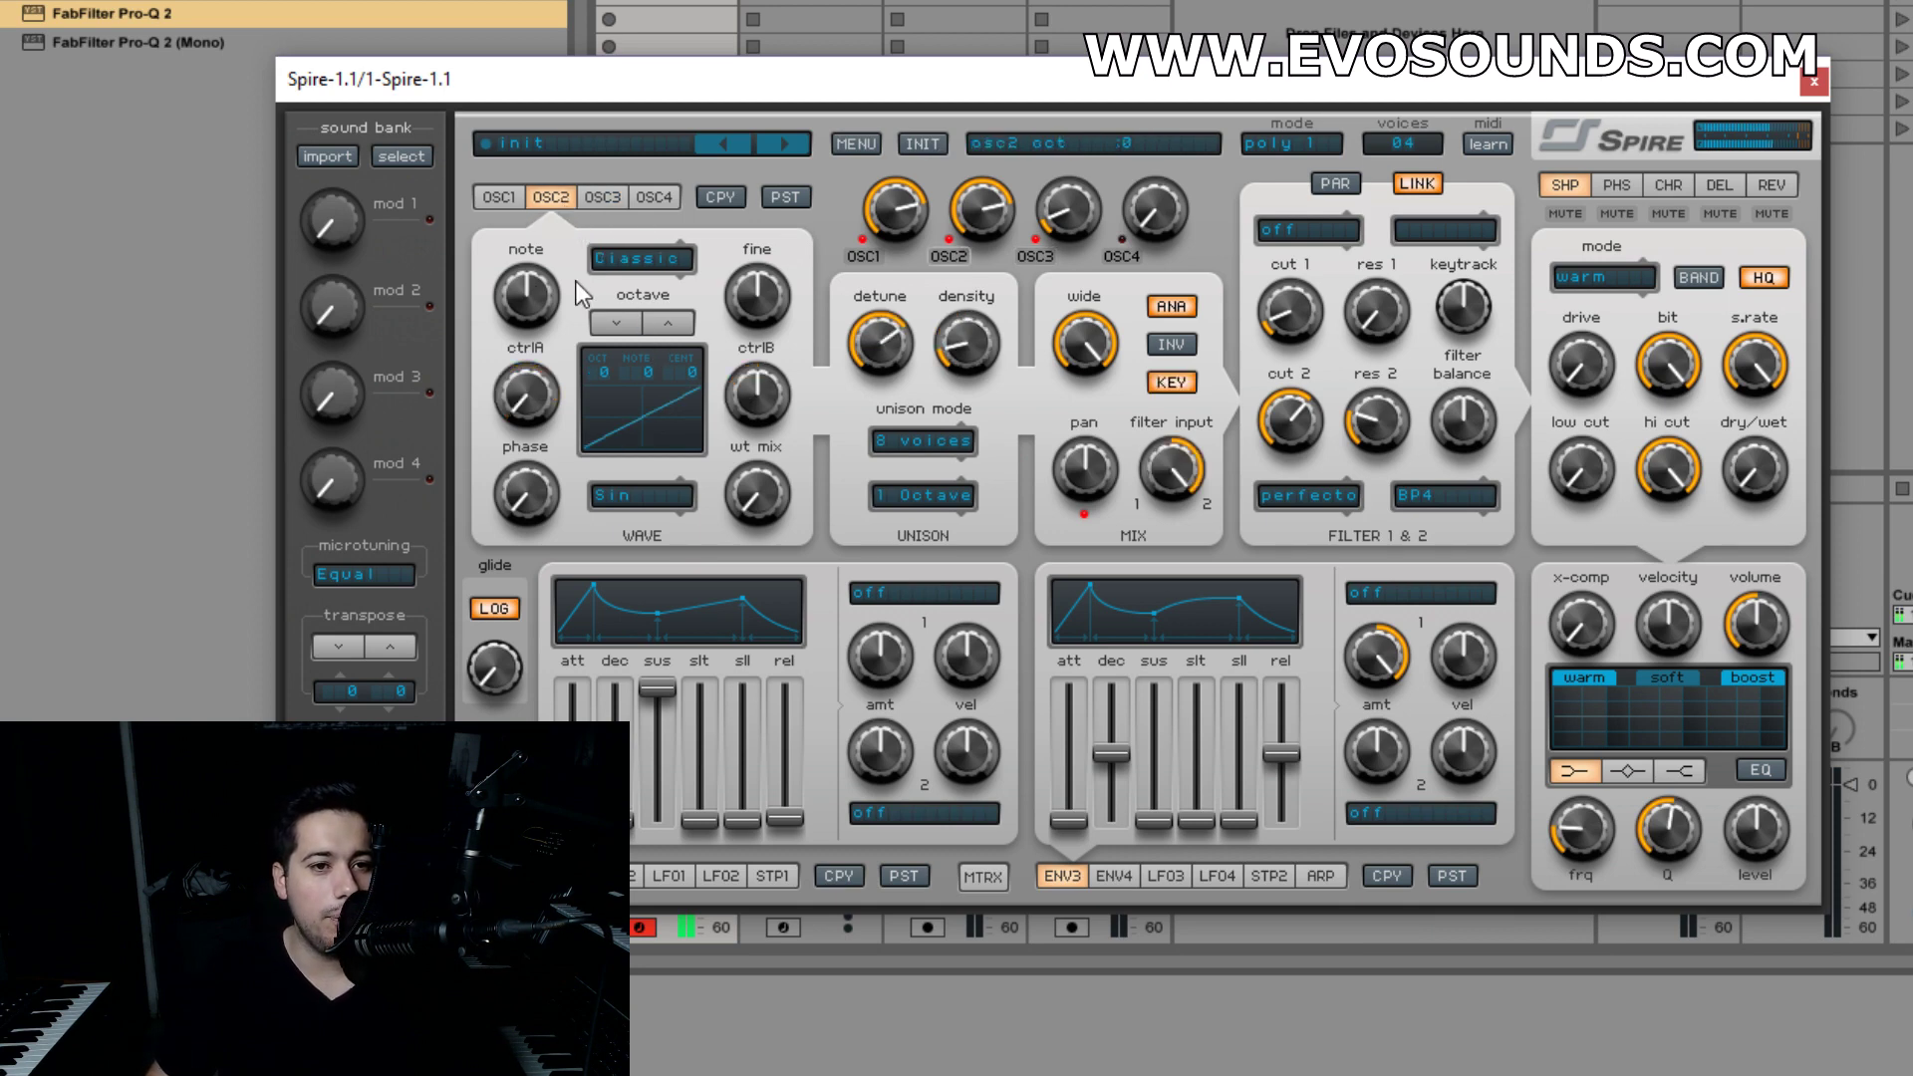
drag(551, 286, 576, 281)
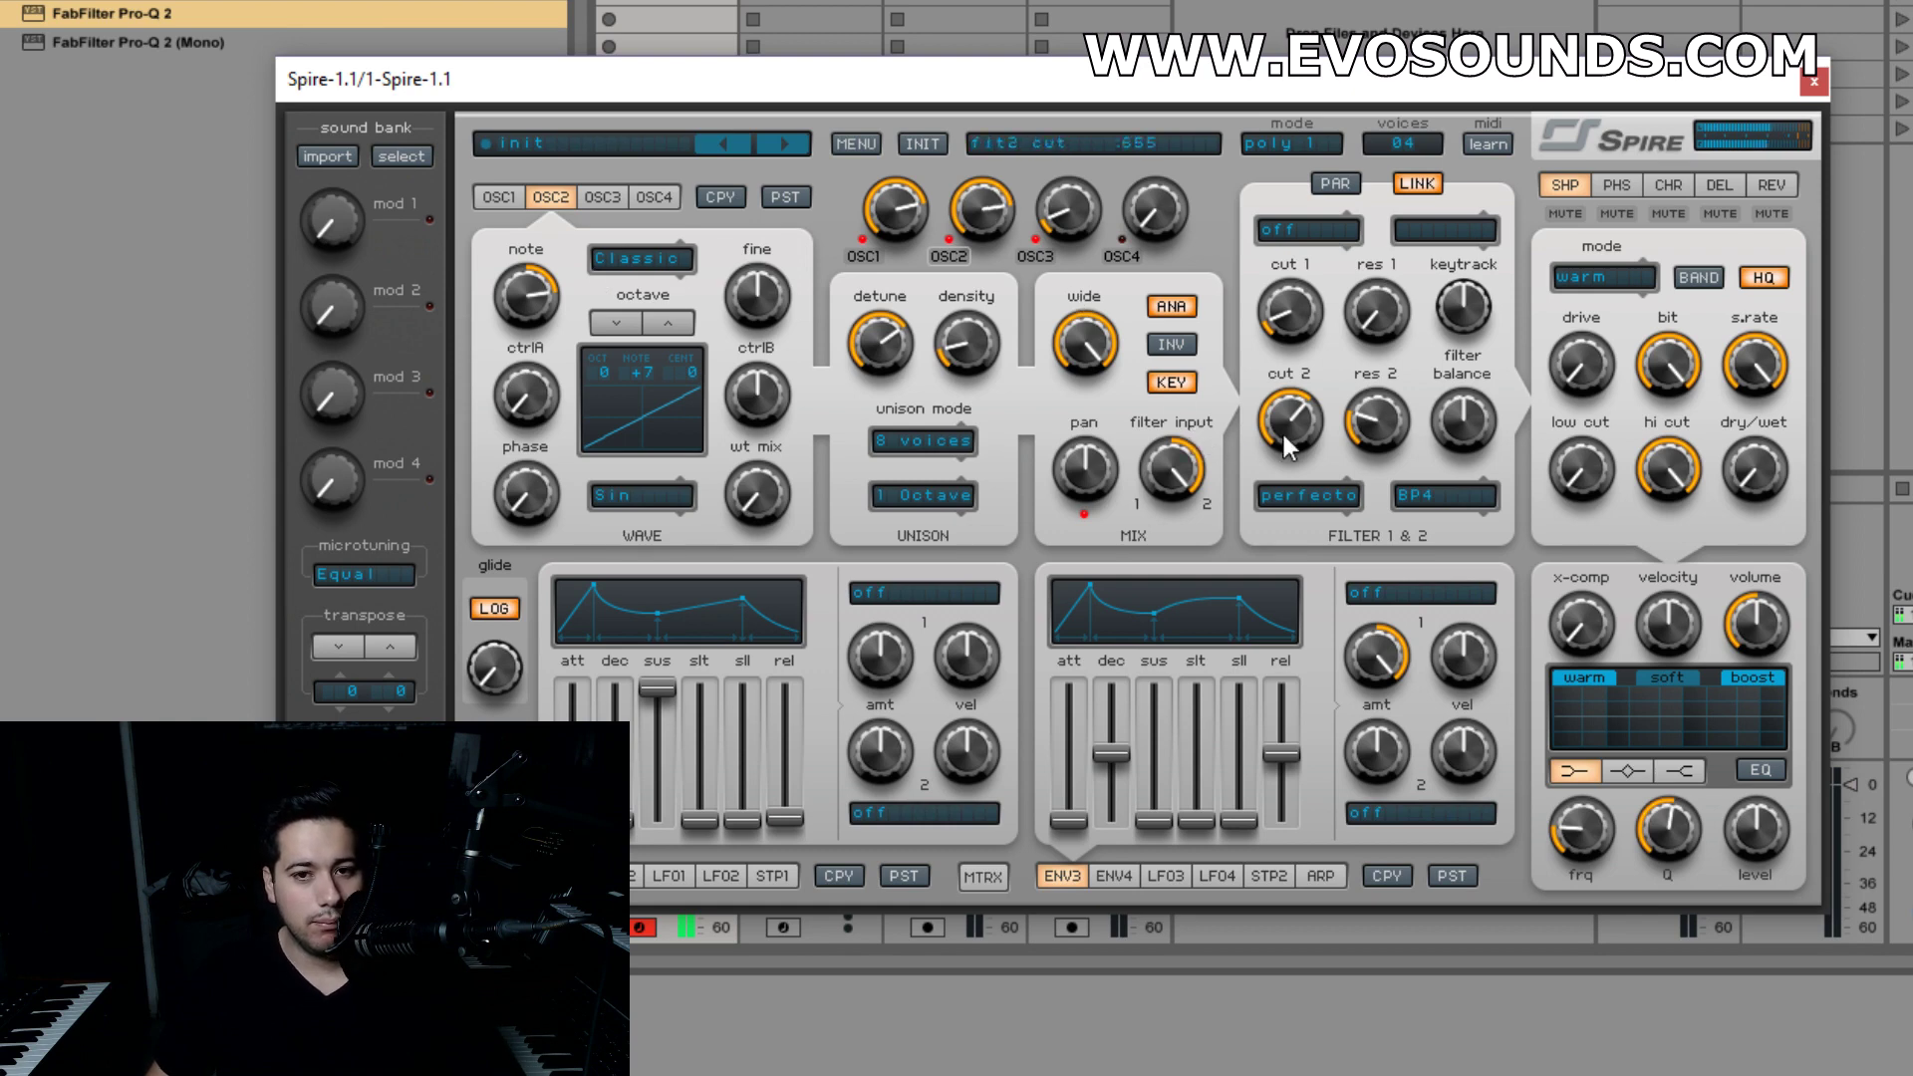
- Change filter 2 to infecto in BP2 mode with resonance 310, and set oscillator 1's mix level to 780
click(1442, 496)
click(1343, 506)
click(1351, 508)
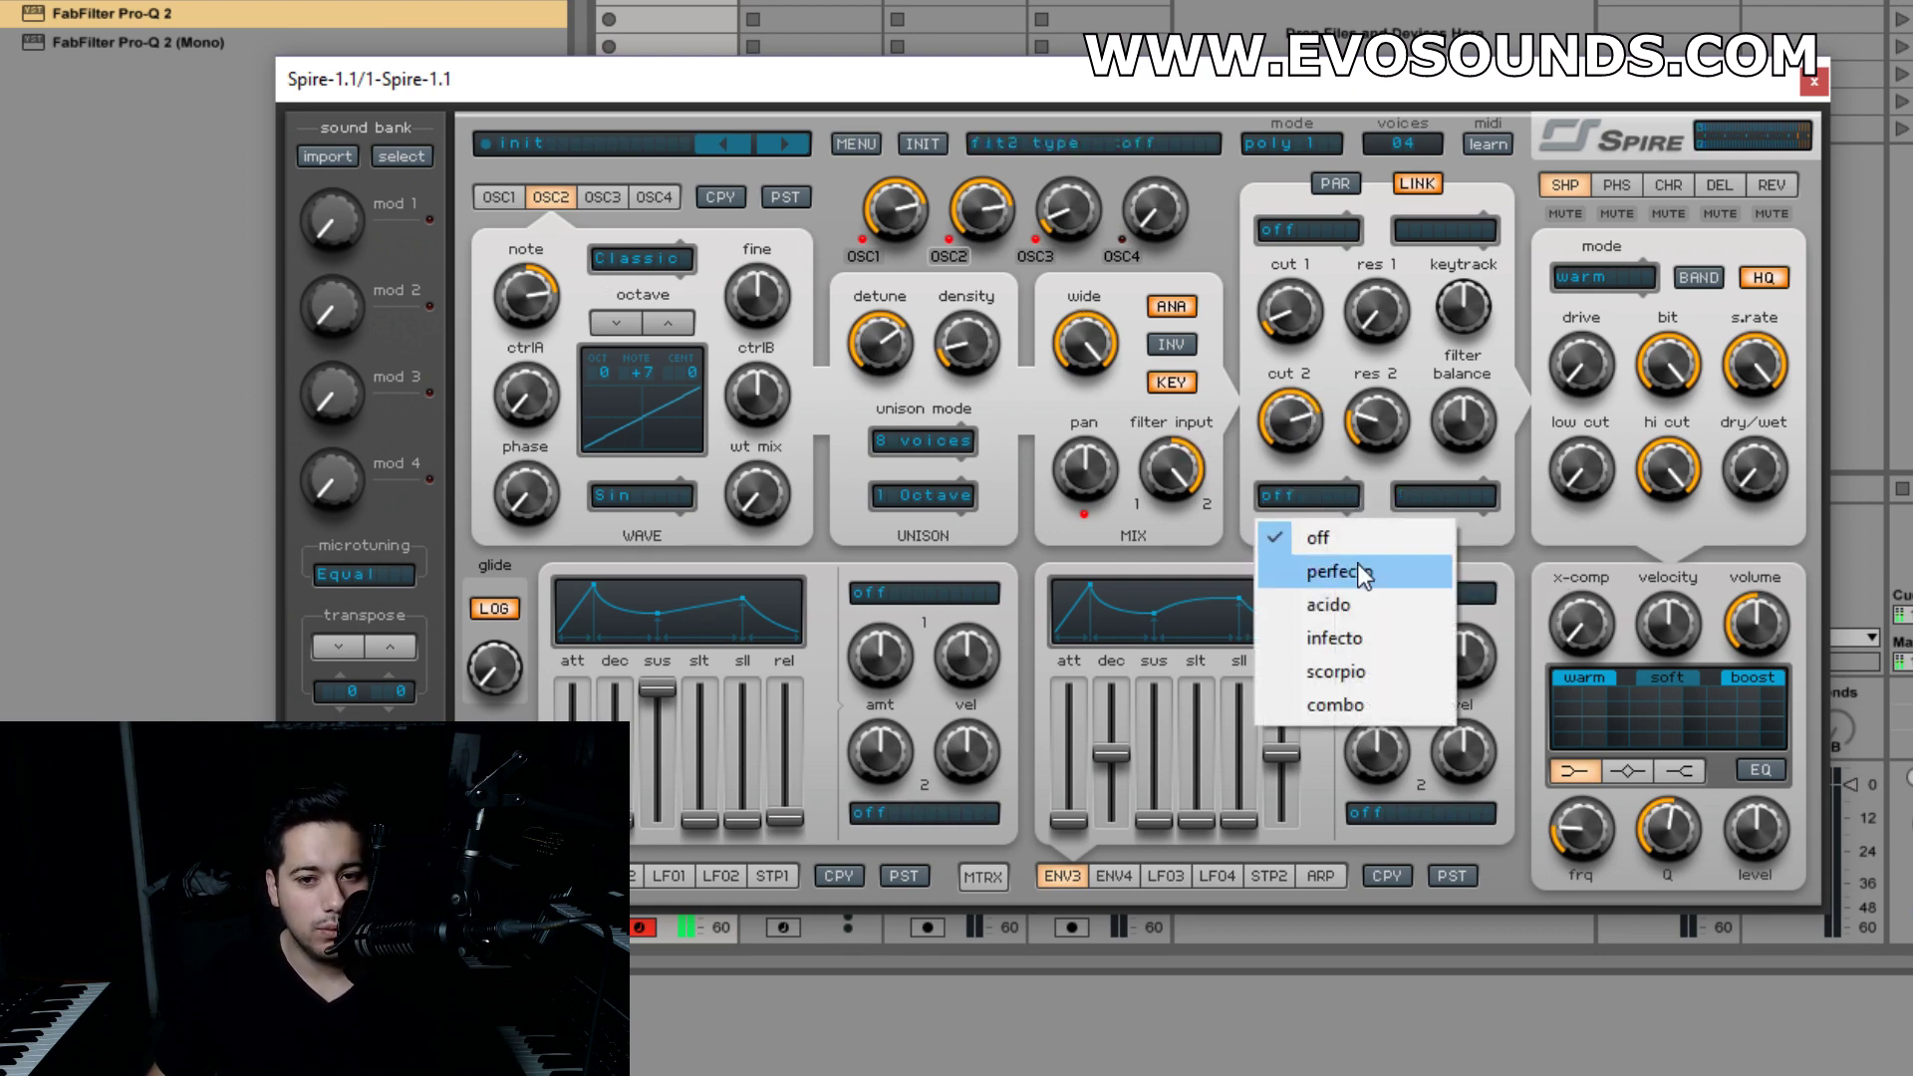
click(1379, 627)
click(1397, 500)
click(1446, 576)
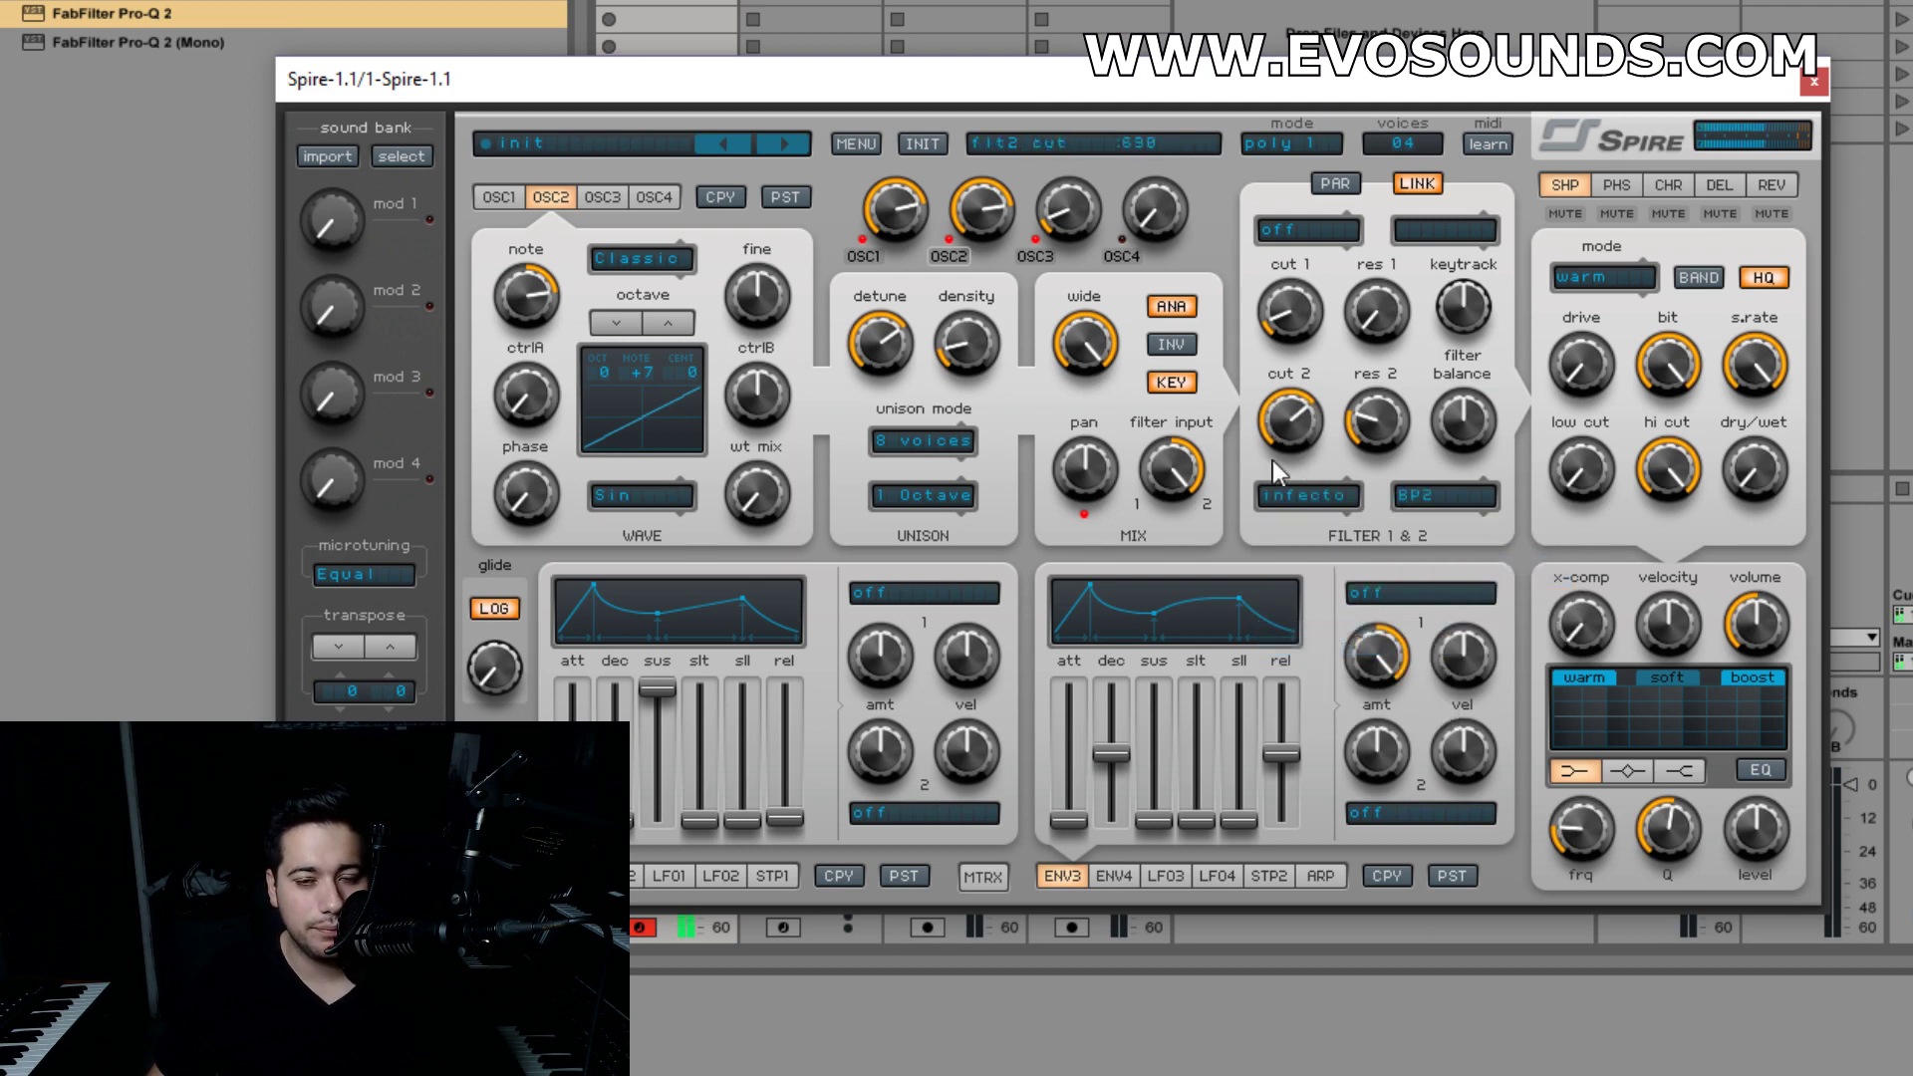
drag(1376, 376, 1332, 404)
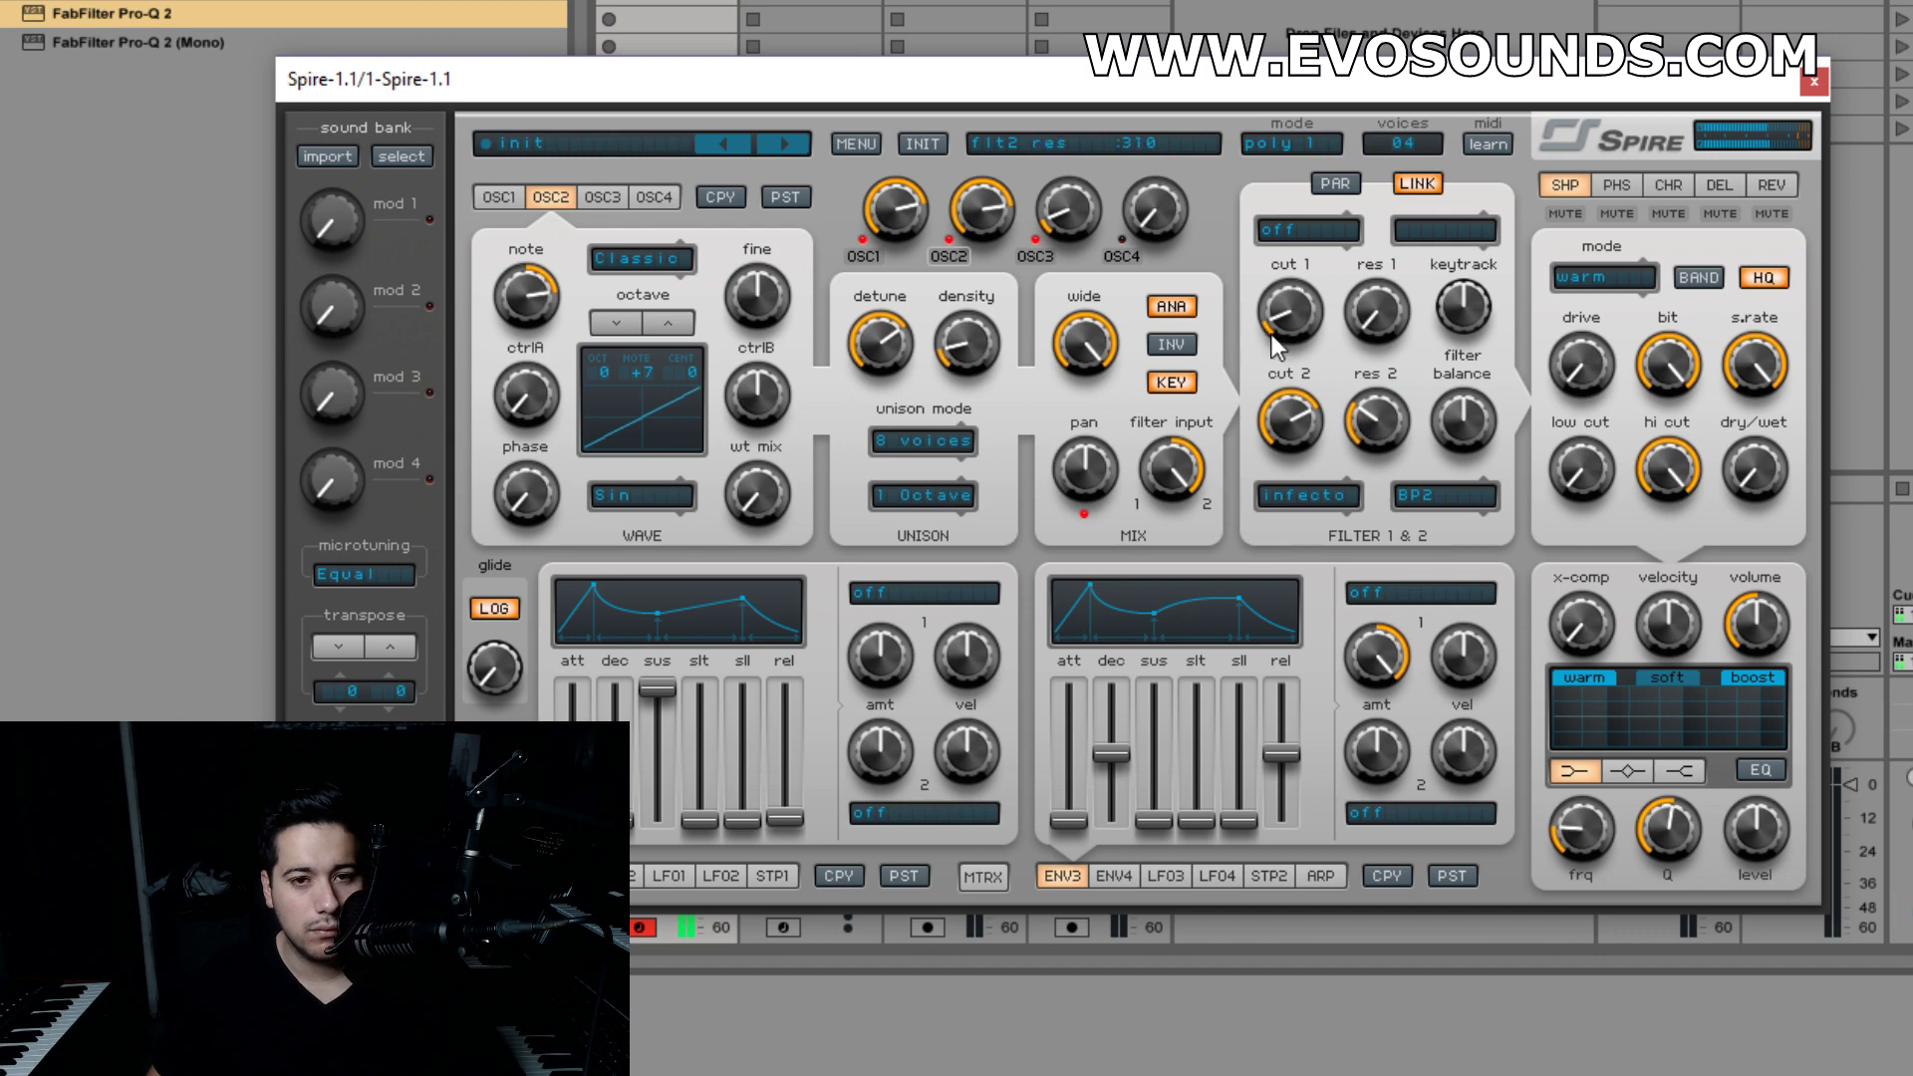
drag(881, 211, 874, 204)
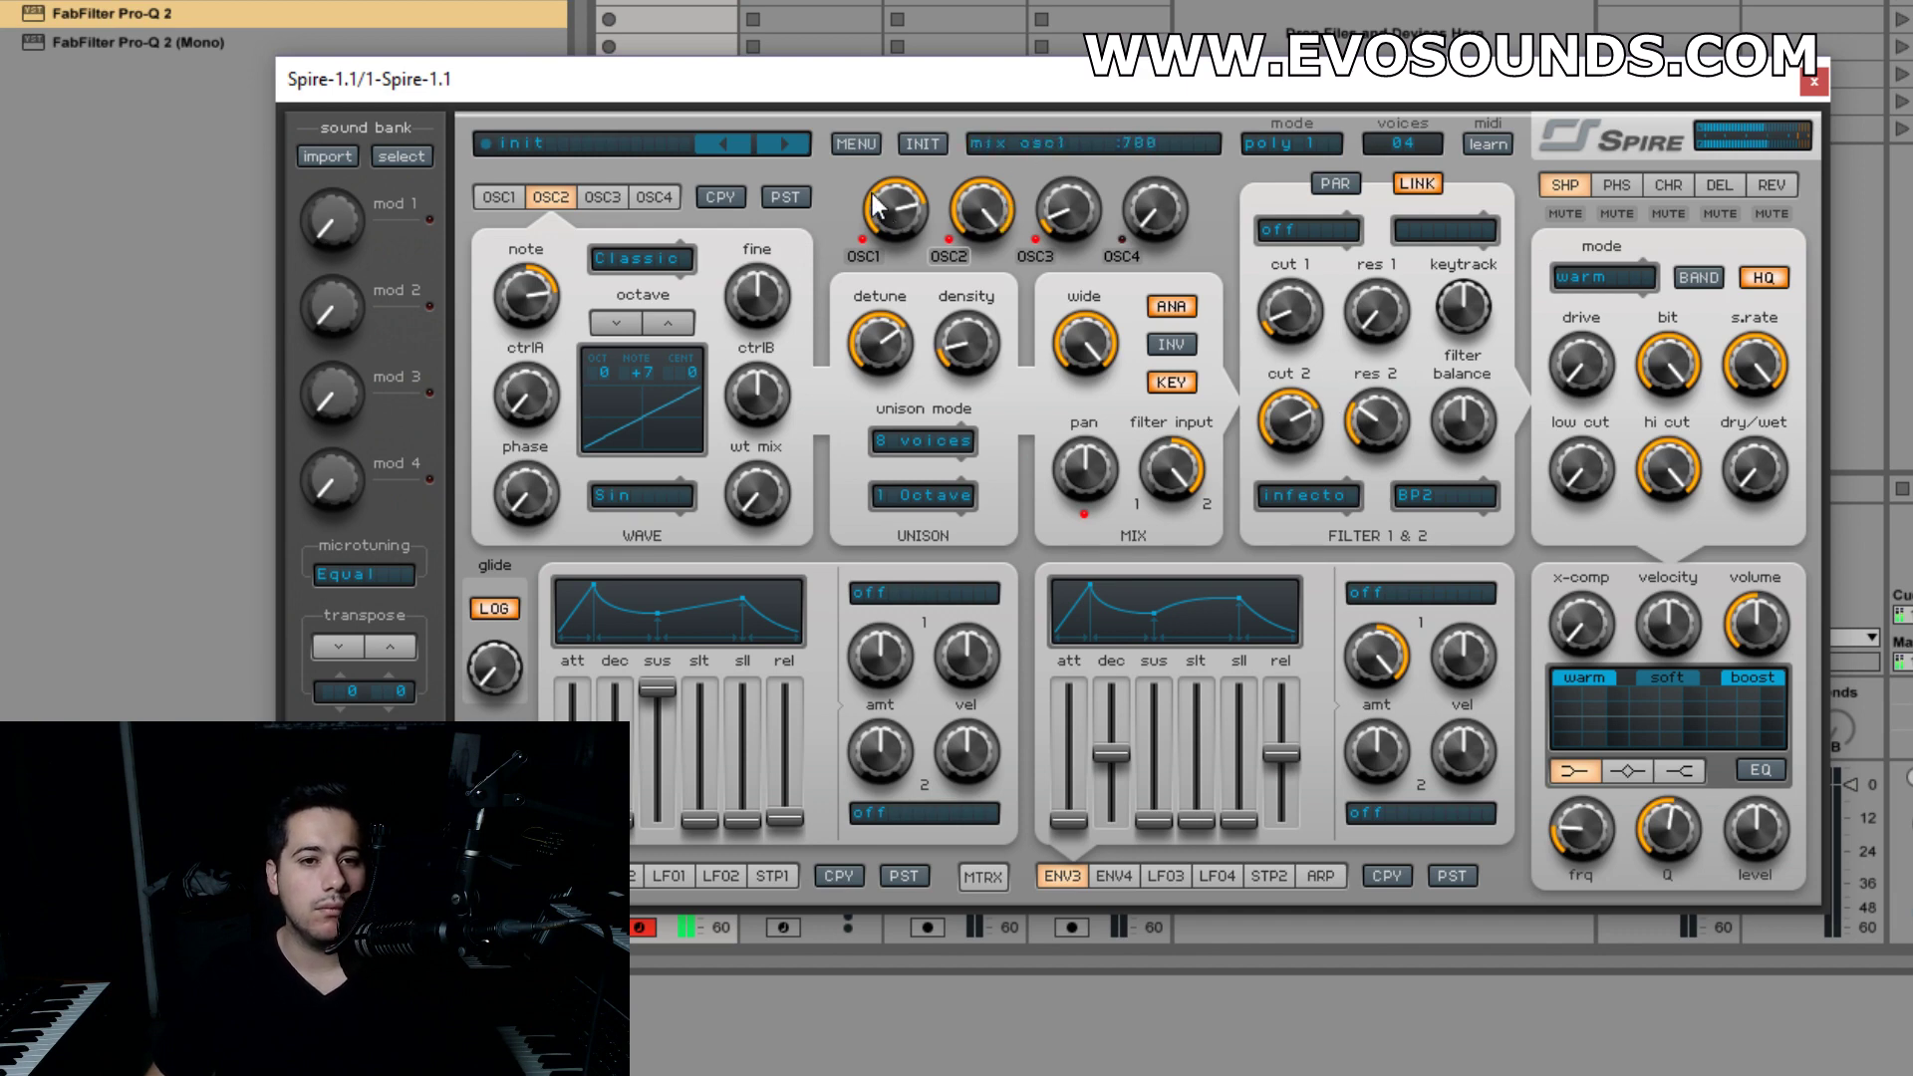
- Reset the patch to init and give oscillator 1 8 unison voices at octave -1
click(919, 143)
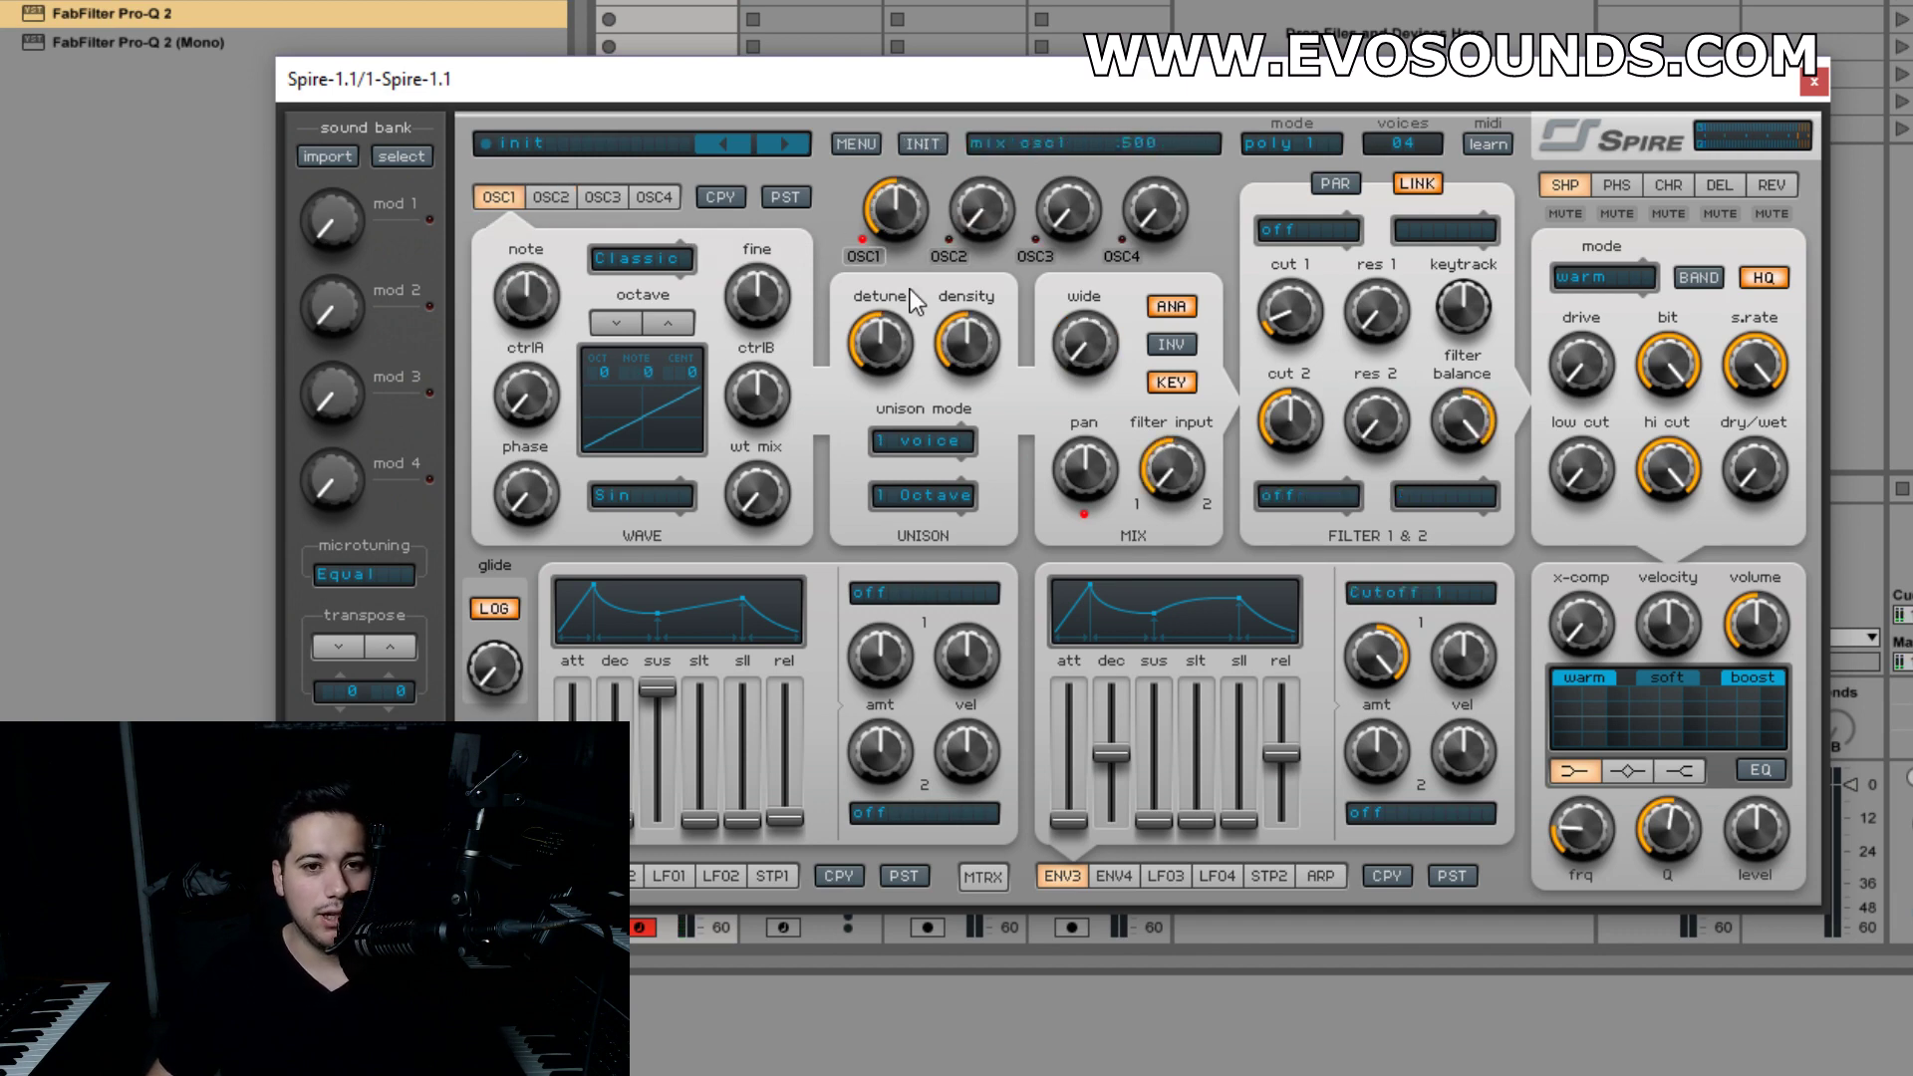
click(923, 441)
click(973, 718)
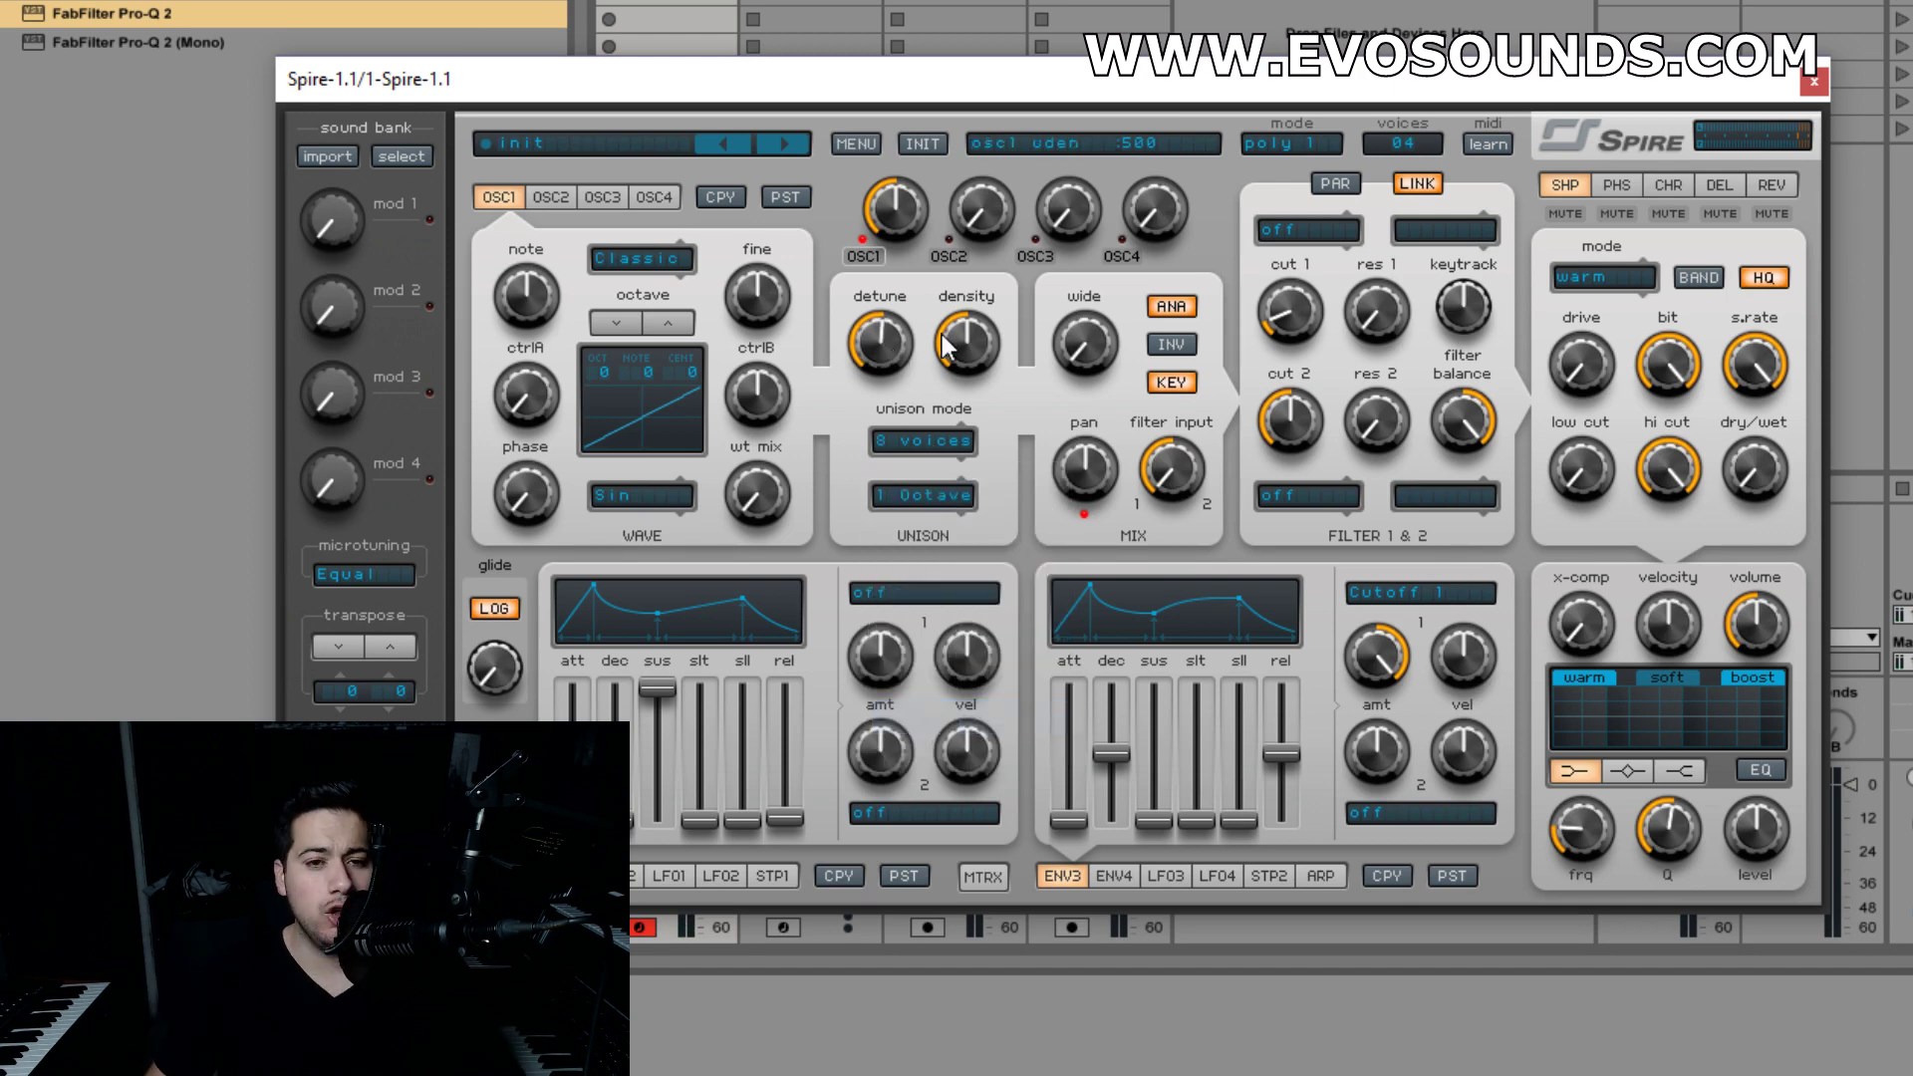
click(617, 323)
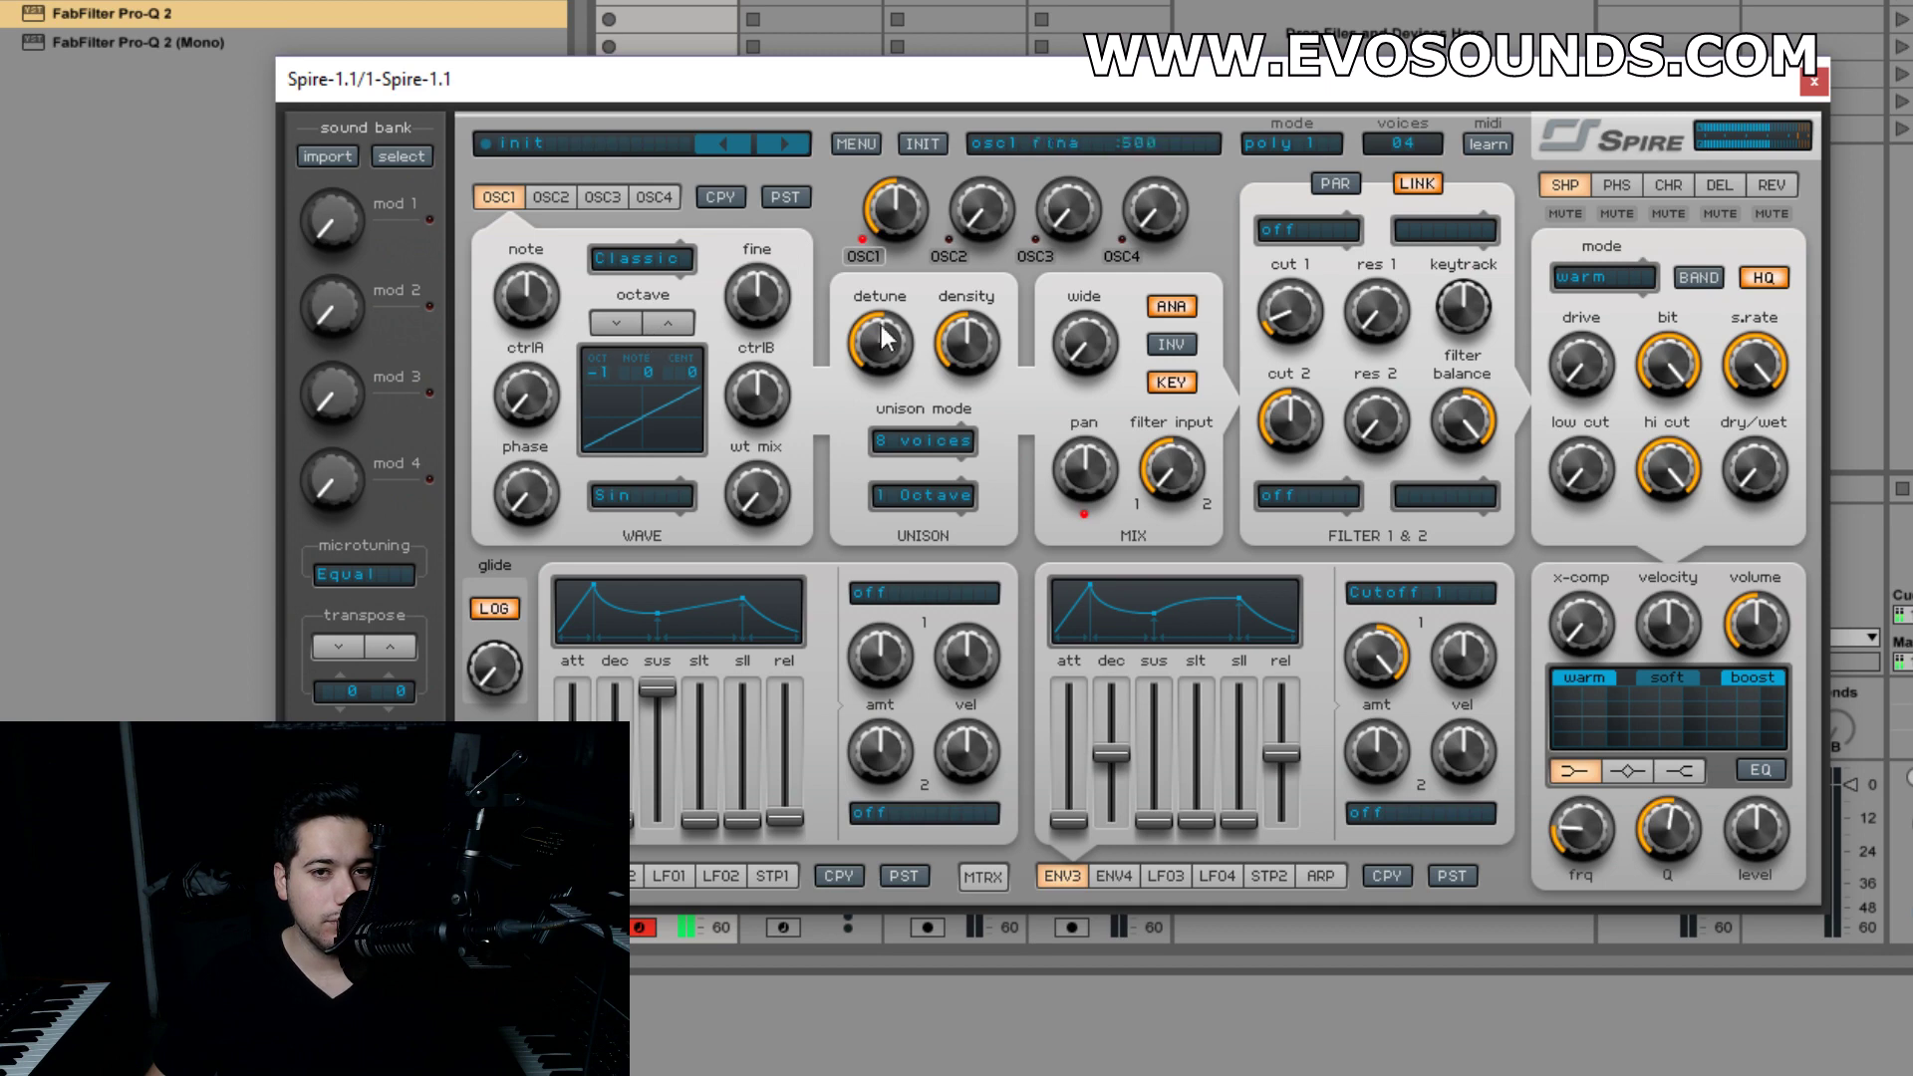
- Set filter 1 to perfecto LP4 with the cutoff at 610, and turn off envelope 3's Cutoff 1 modulation target
click(1308, 229)
click(1363, 299)
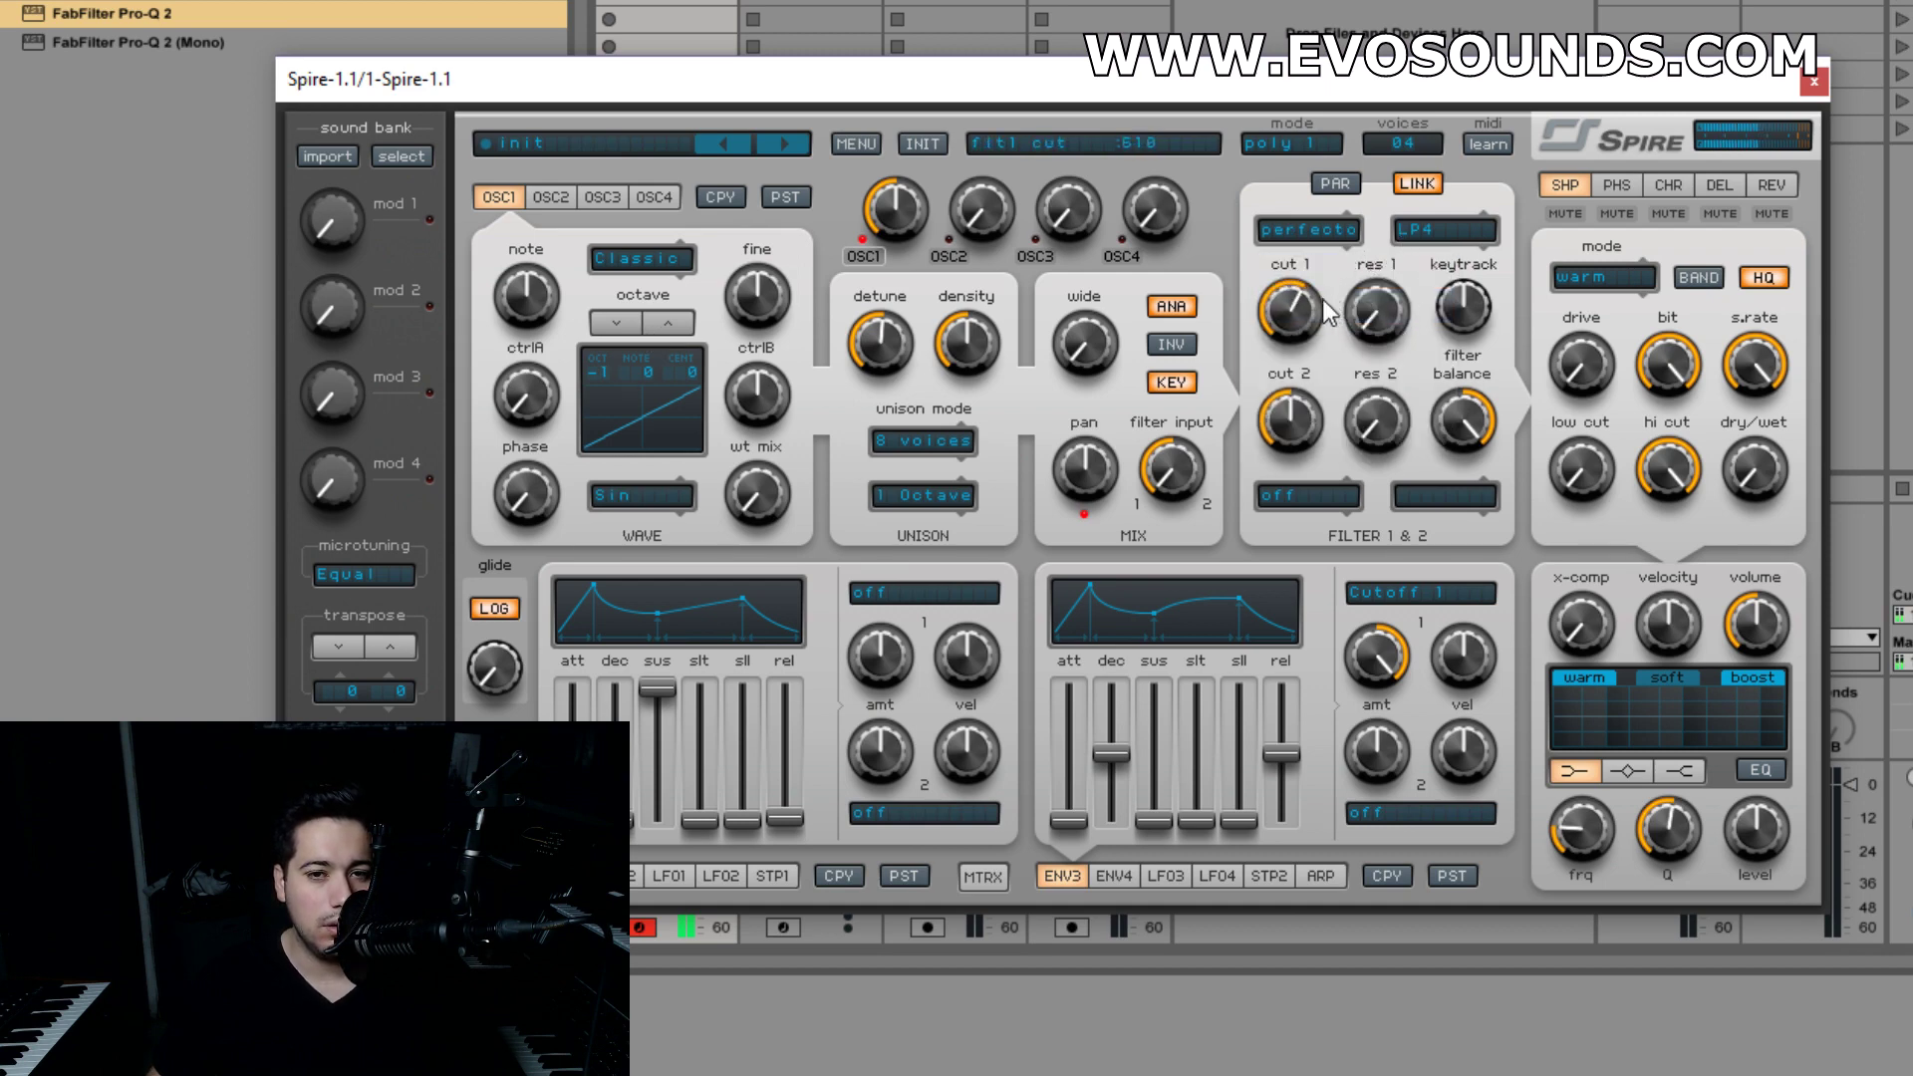
click(1395, 613)
click(1428, 622)
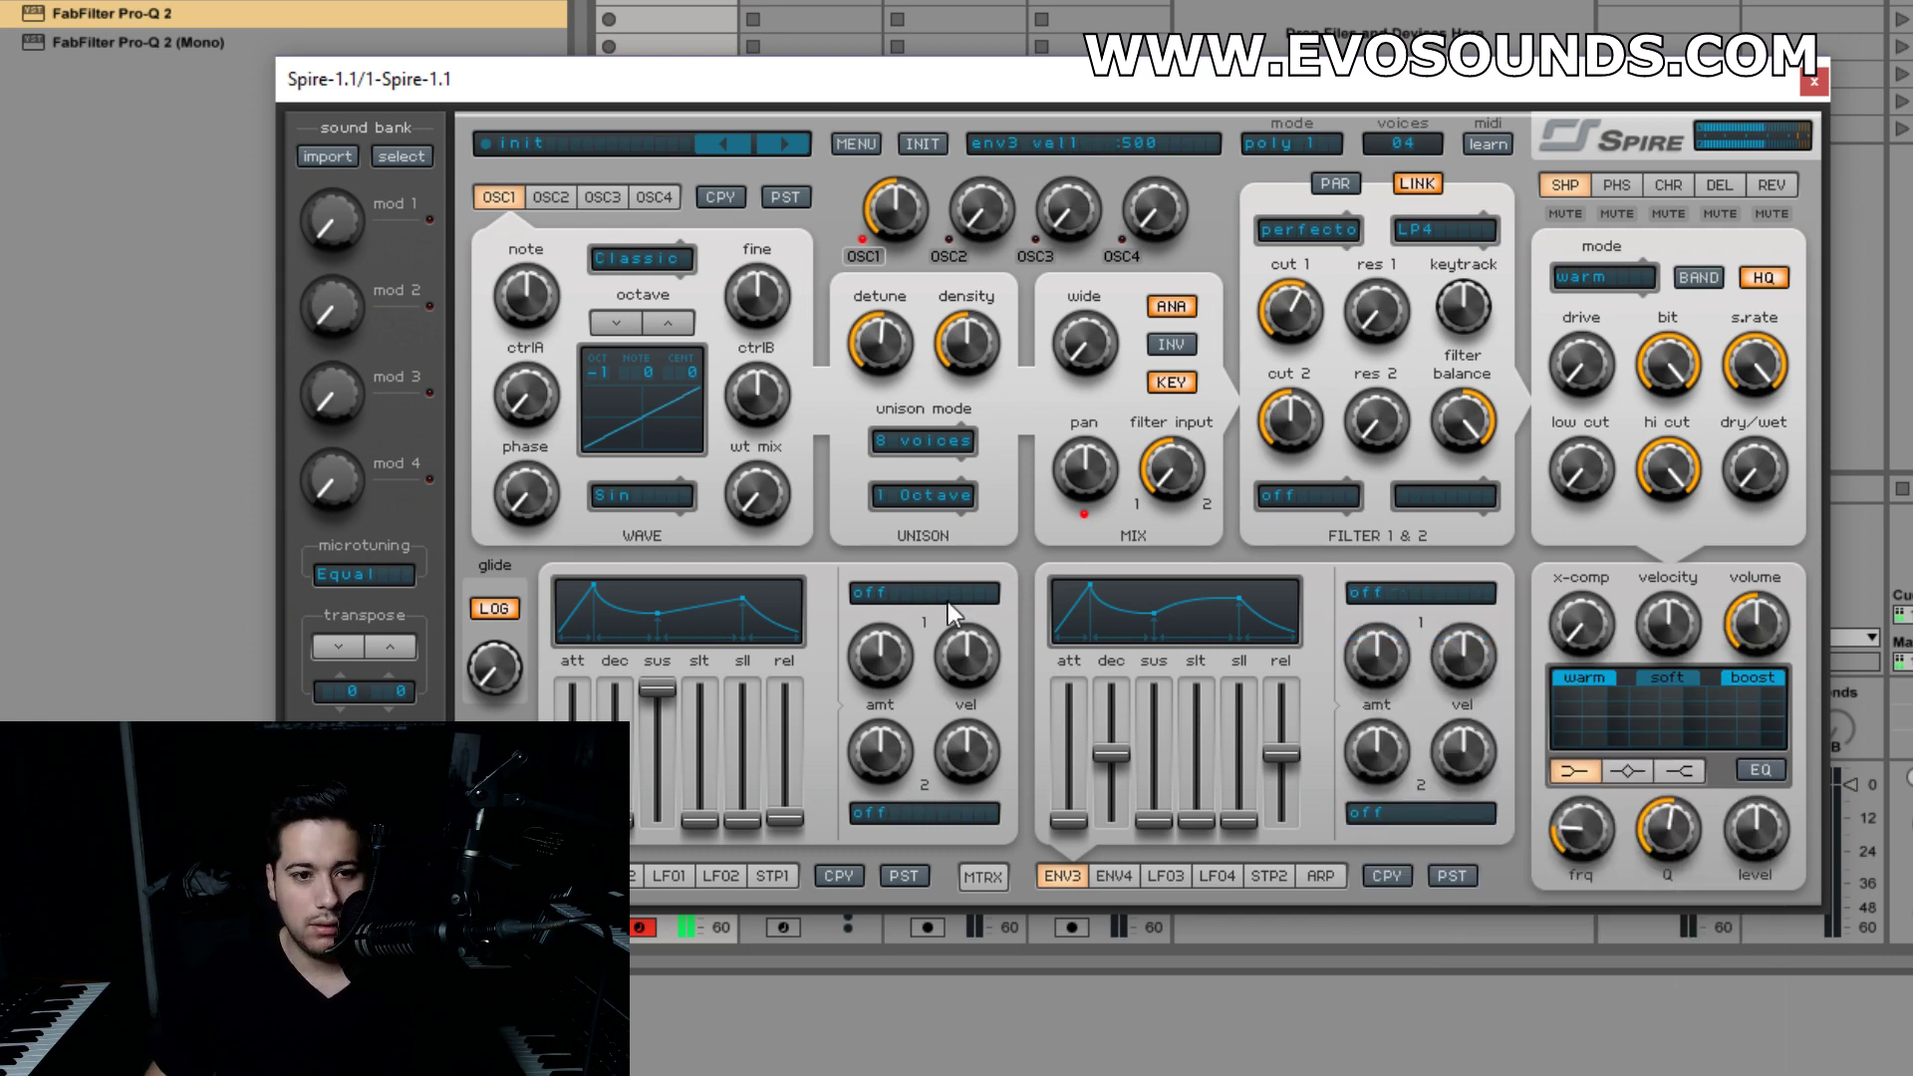
- Lower oscillator 1's unison density to minimum, widen it fully and set its detune to 555
drag(973, 309, 918, 435)
drag(1071, 346, 1074, 244)
drag(886, 333, 916, 324)
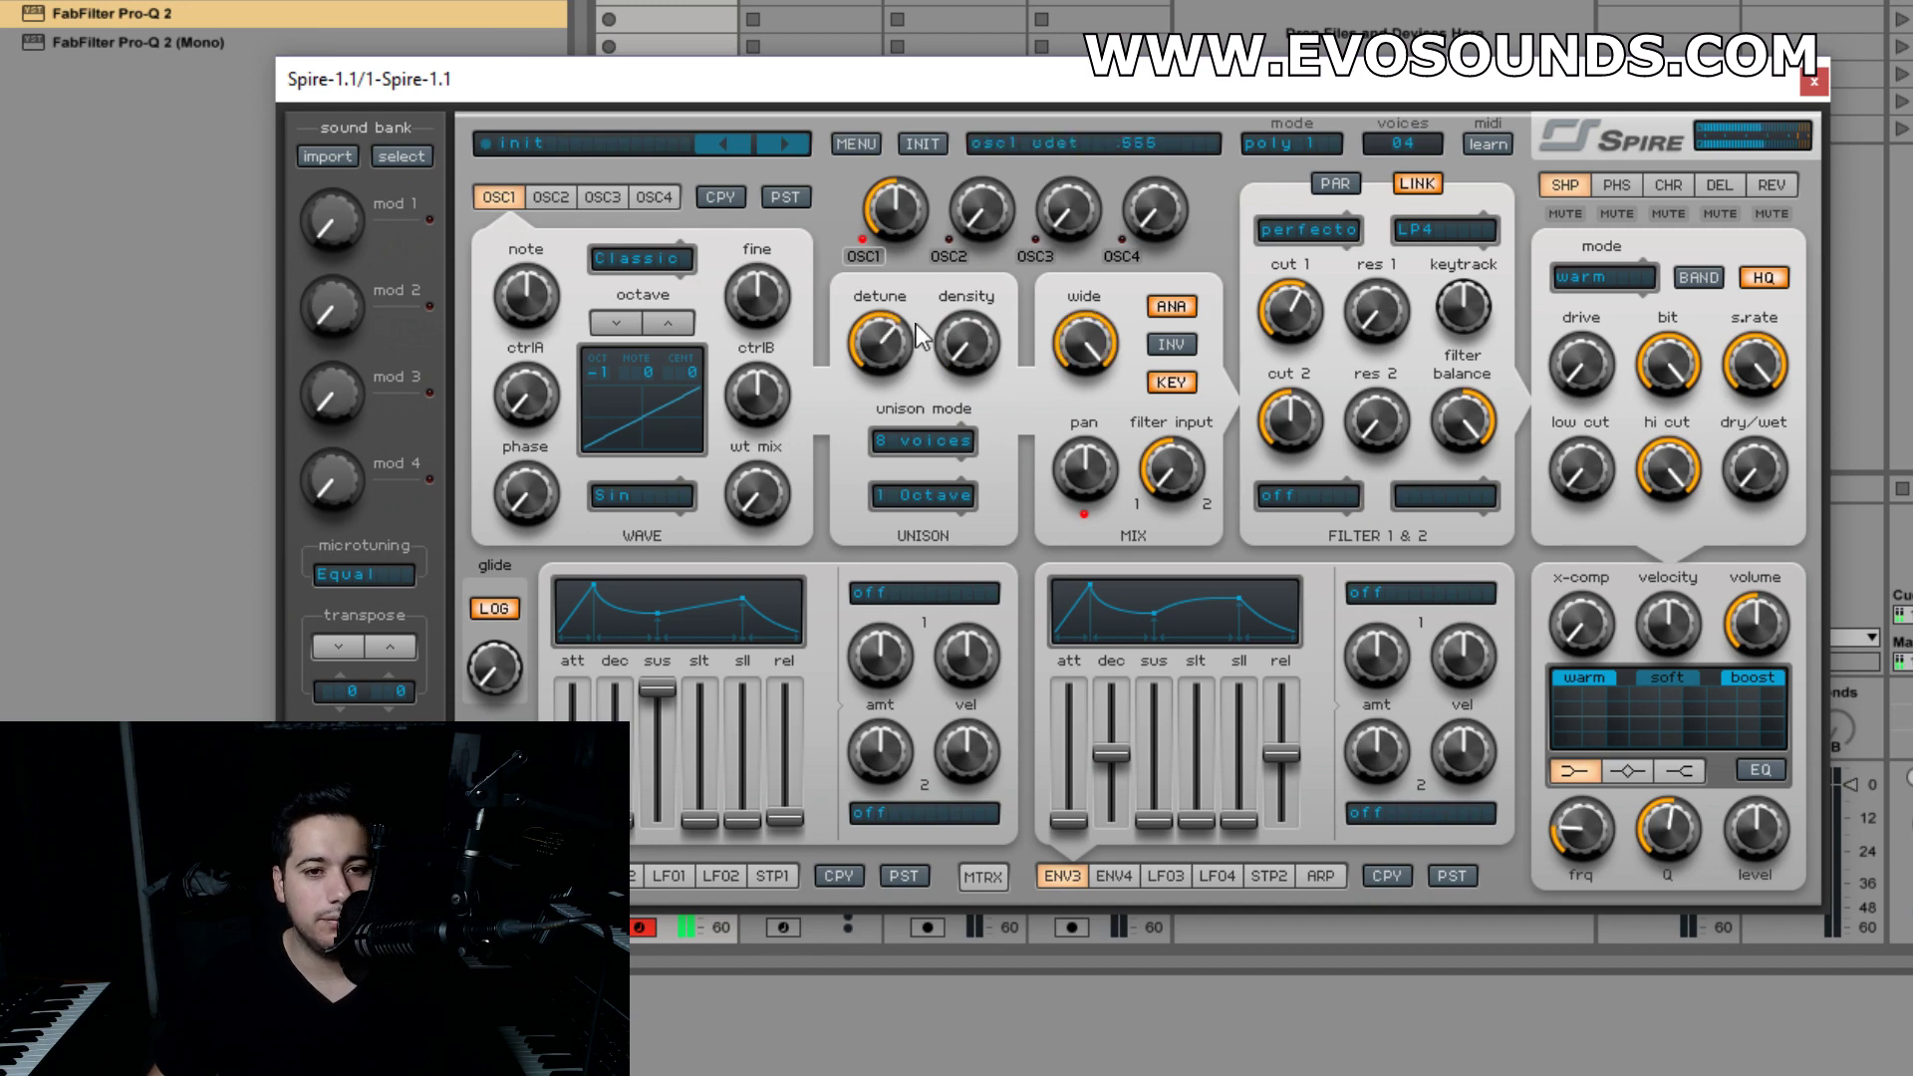
- Reset the patch to init and switch oscillator 1 to the FM type with a slightly raised ctrlA
click(932, 150)
click(556, 195)
click(508, 199)
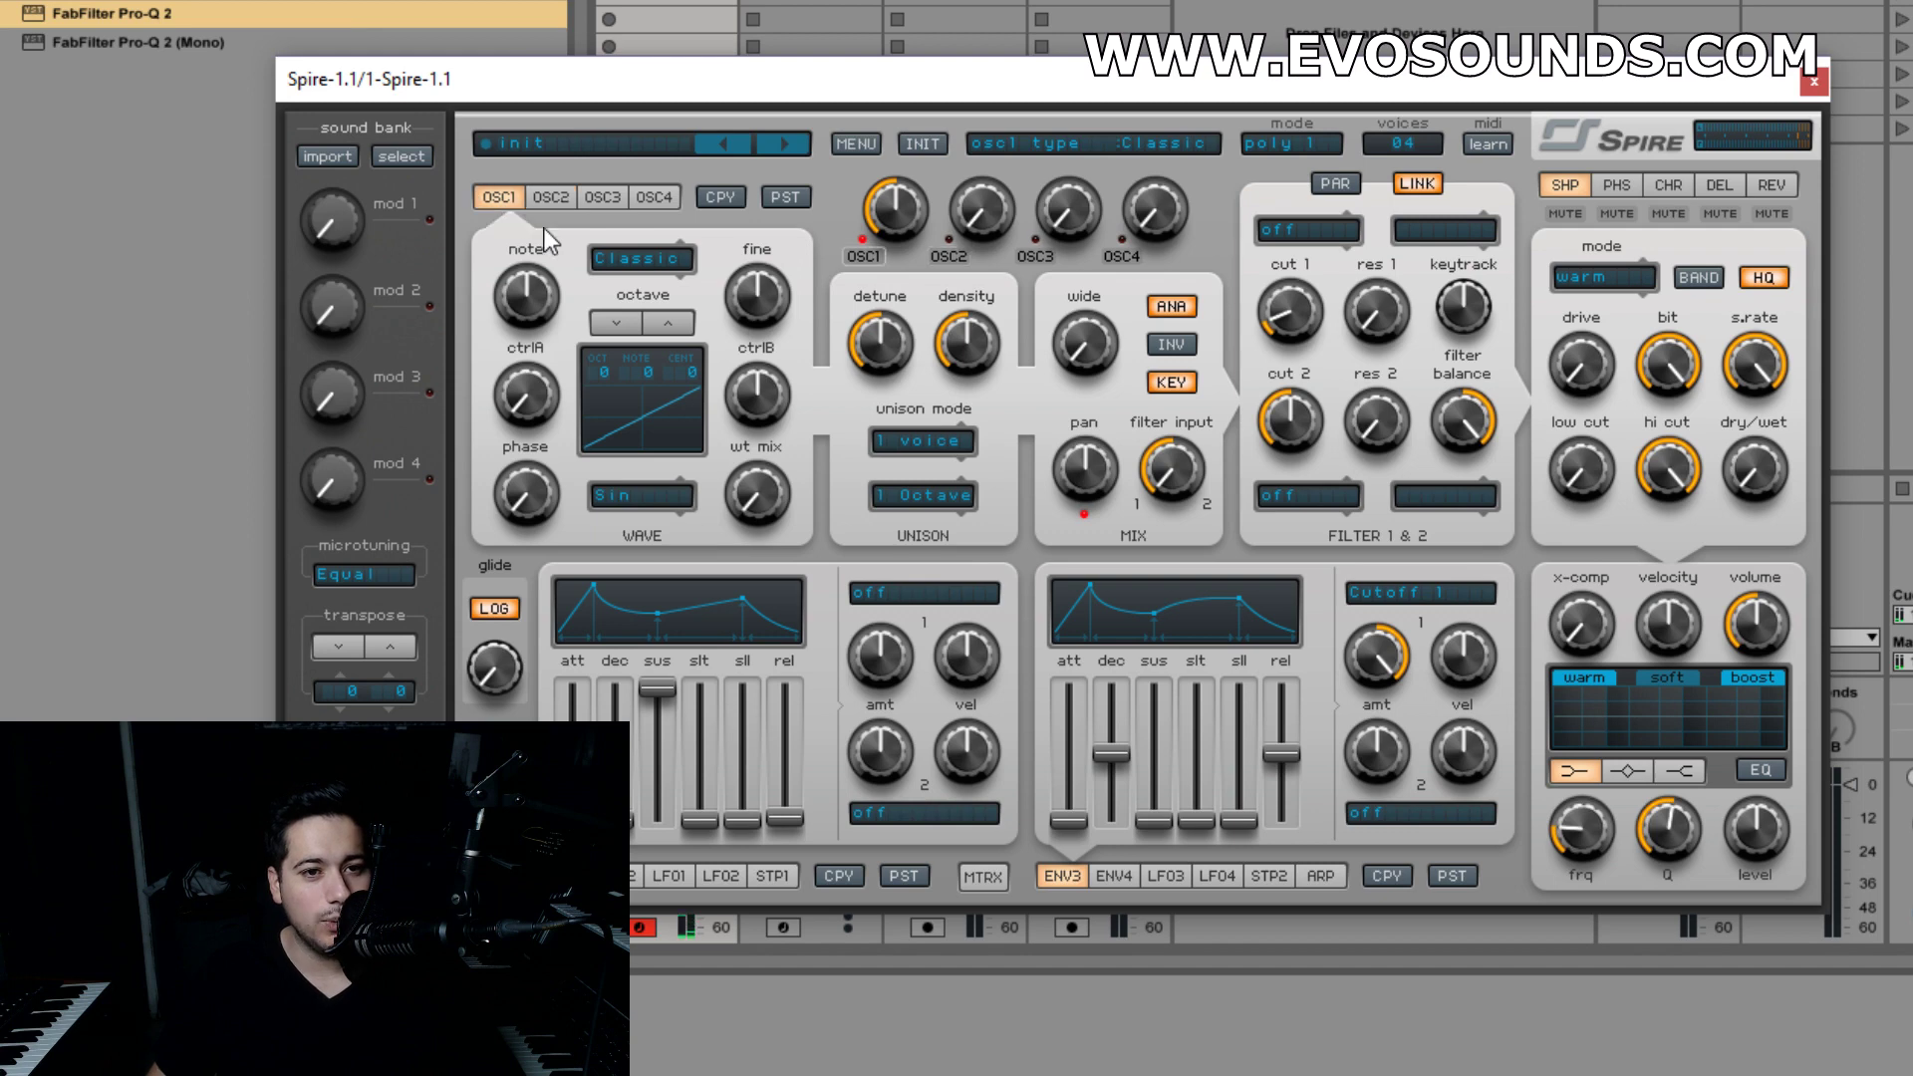
click(638, 258)
click(658, 370)
drag(538, 384, 550, 319)
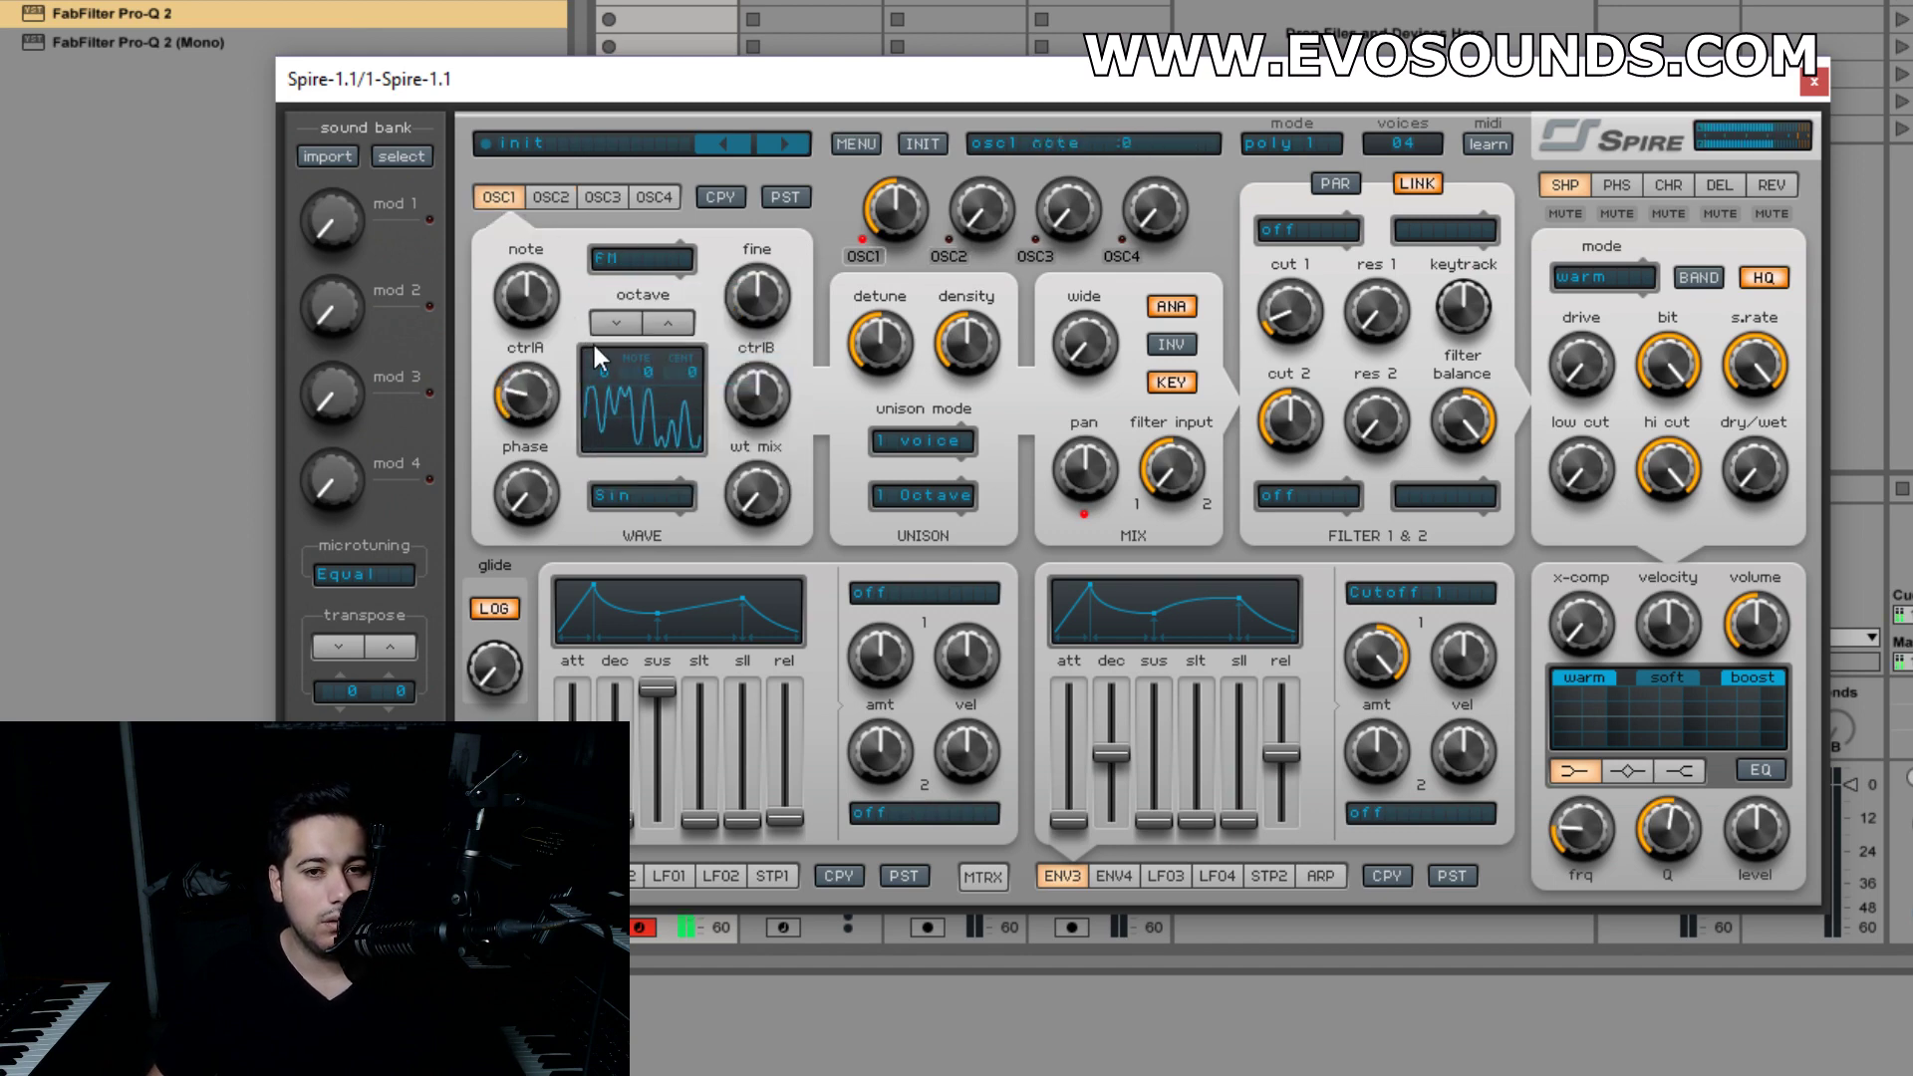
- Raise oscillator 2's mix level and set it to FM with ctrlA at 430 and octave +2
click(554, 197)
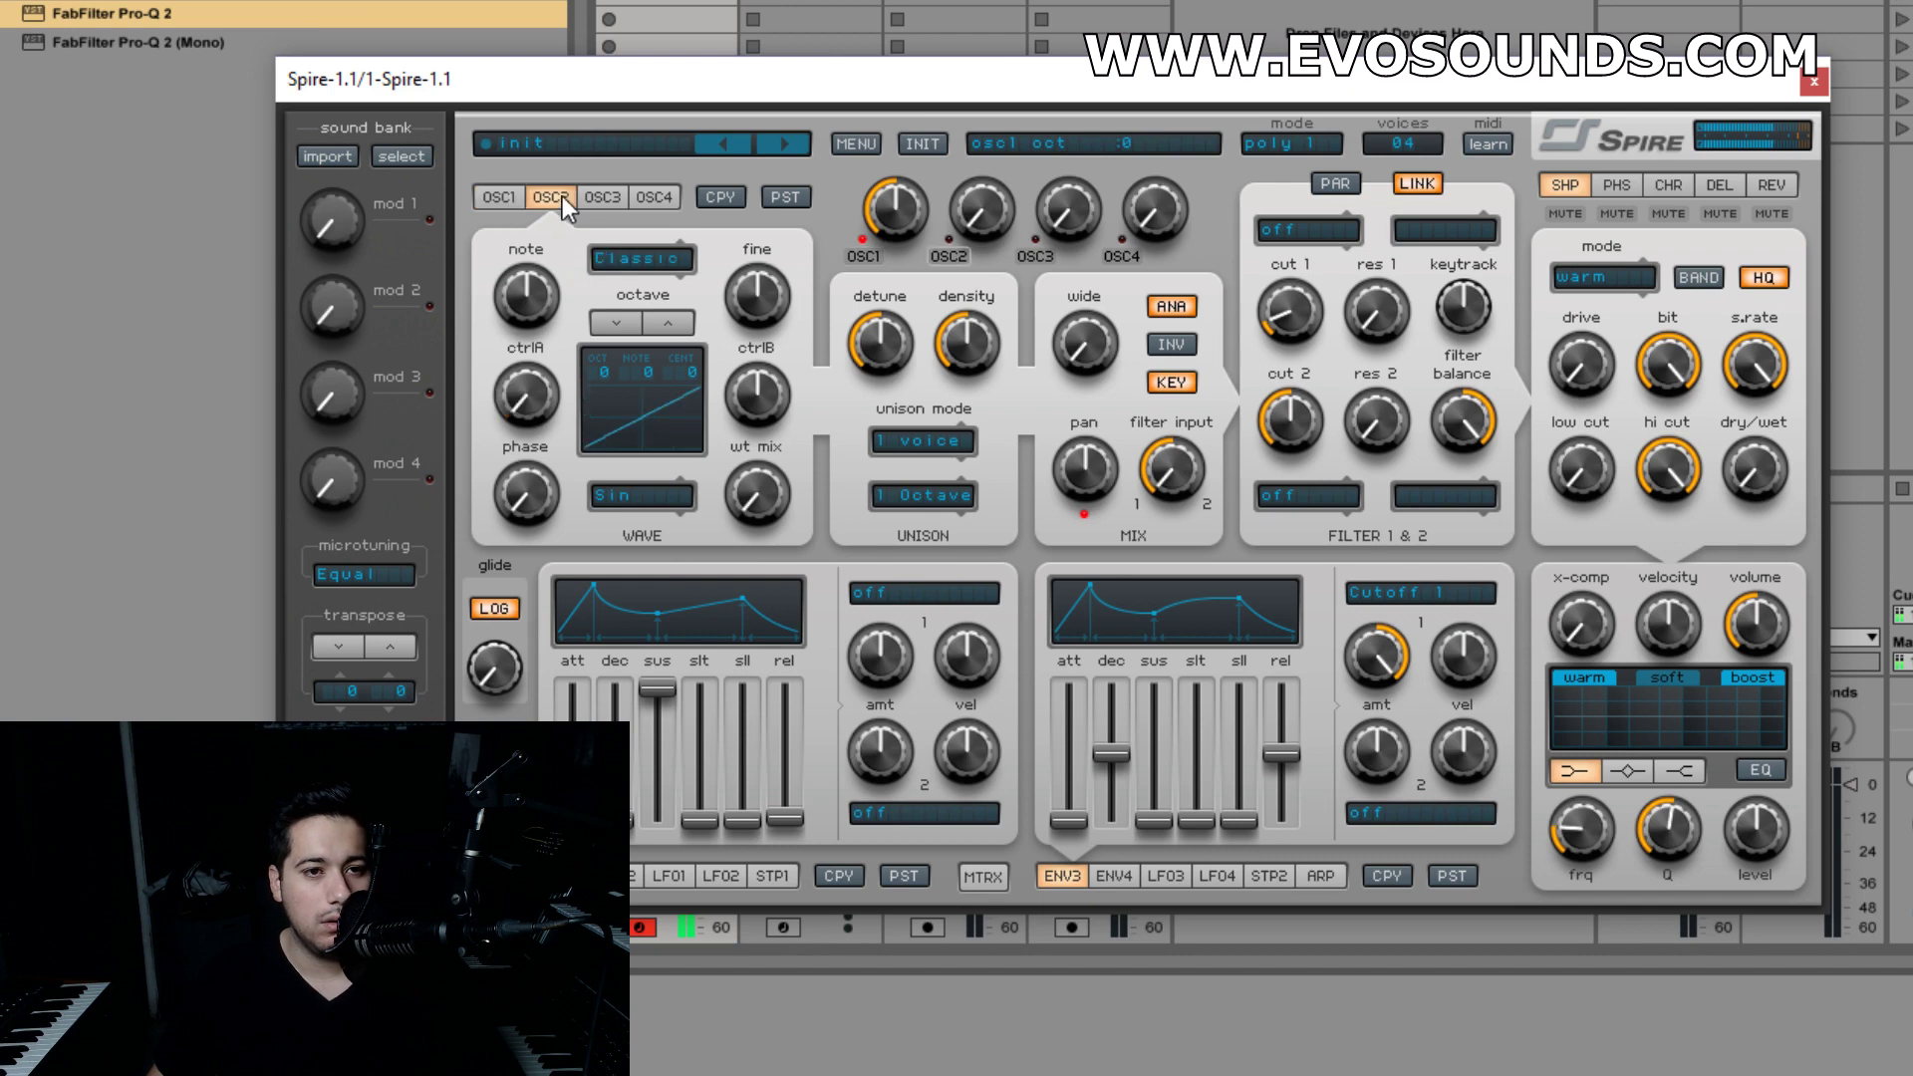
drag(1018, 165, 1054, 110)
click(608, 255)
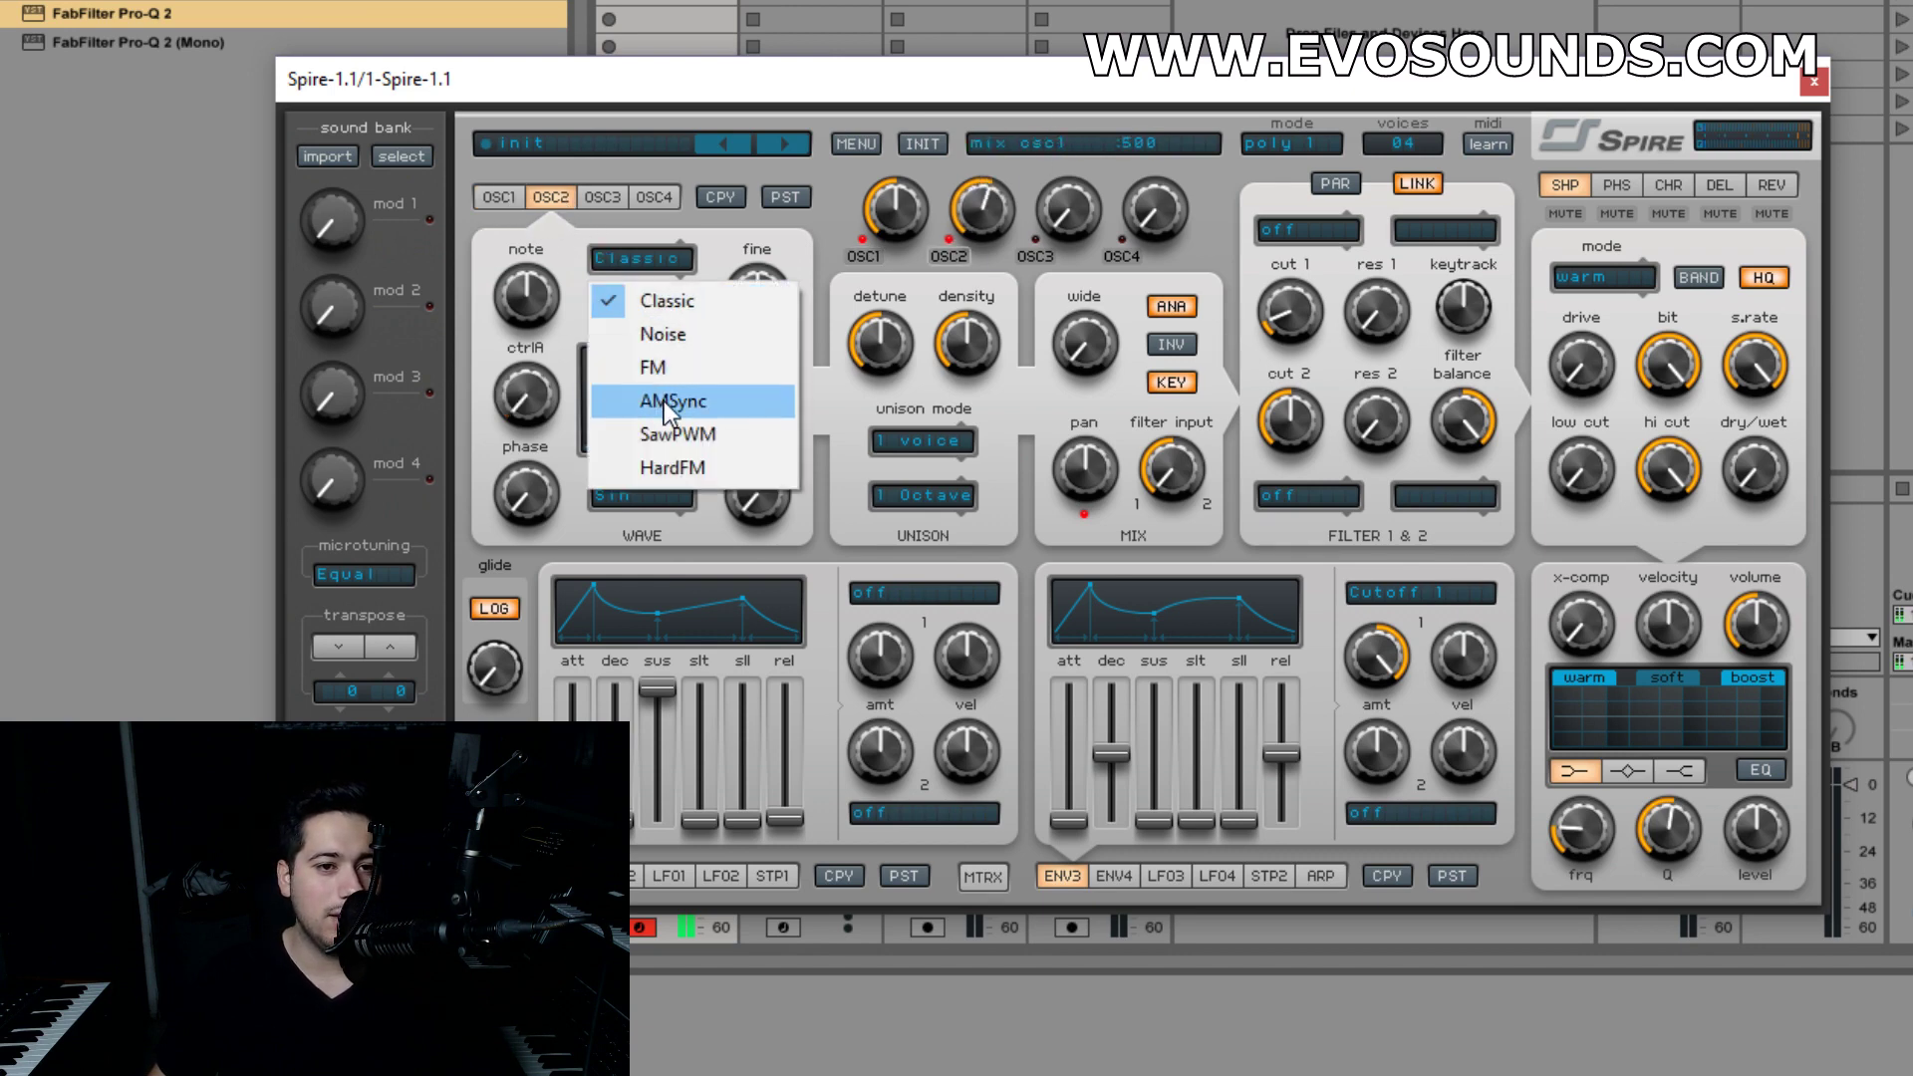
click(691, 374)
drag(528, 403, 641, 338)
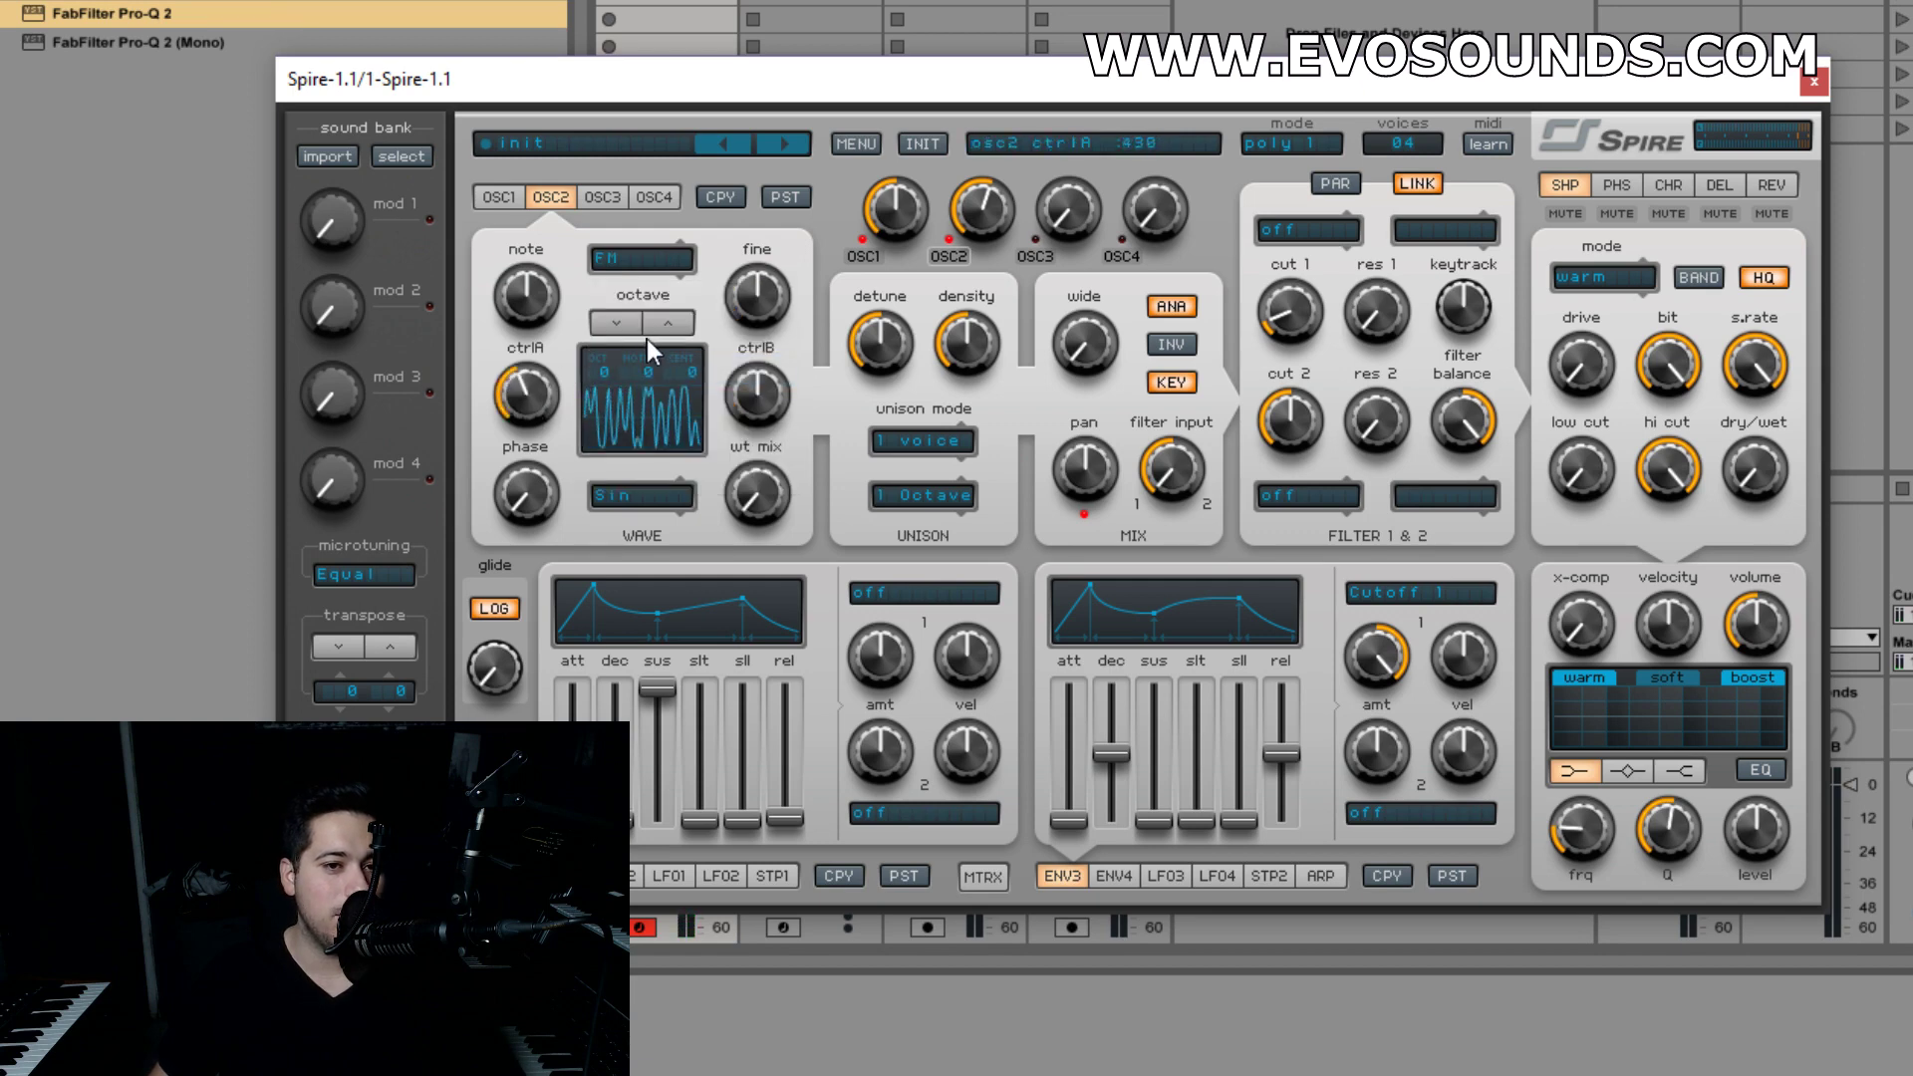
click(672, 332)
- Route oscillator 2 into filter 2 set to perfecto LP4, and turn off envelope 3's Cutoff 1 modulation target
click(1333, 240)
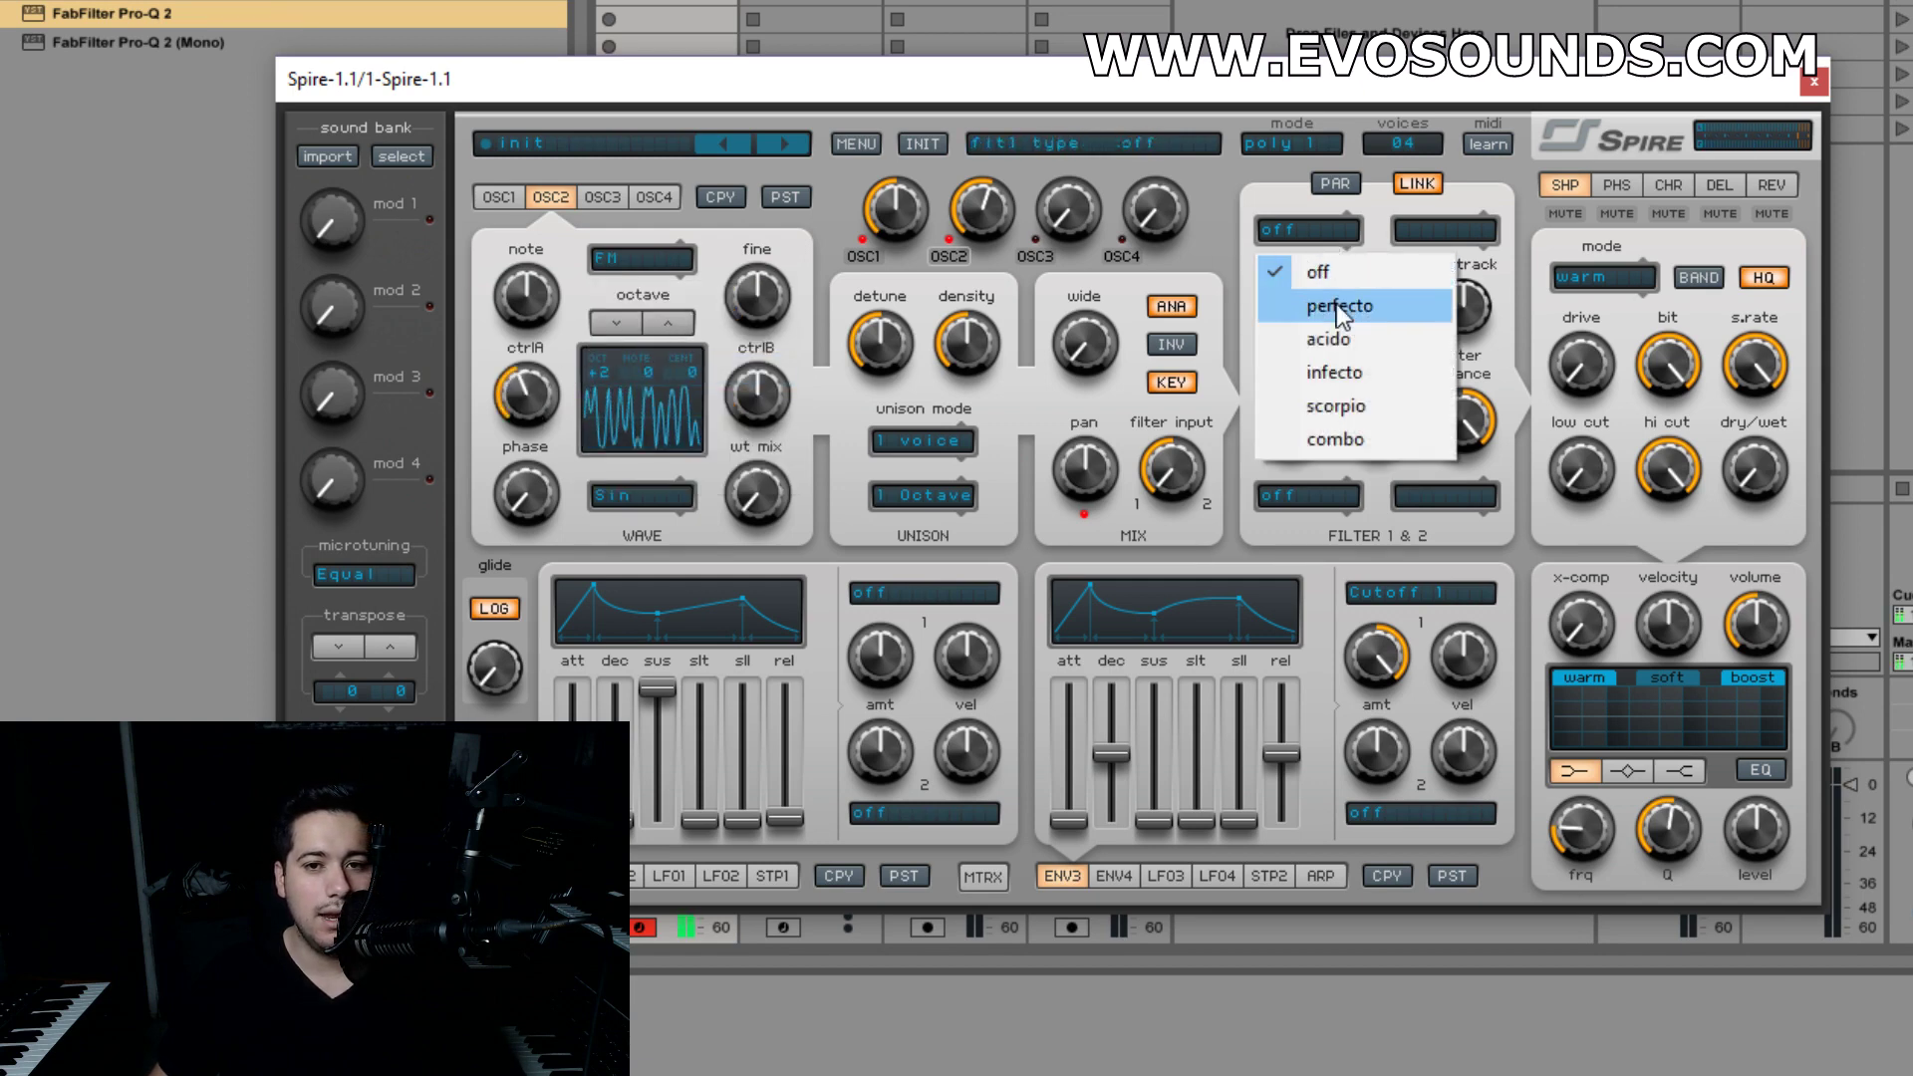
click(1281, 492)
click(1329, 574)
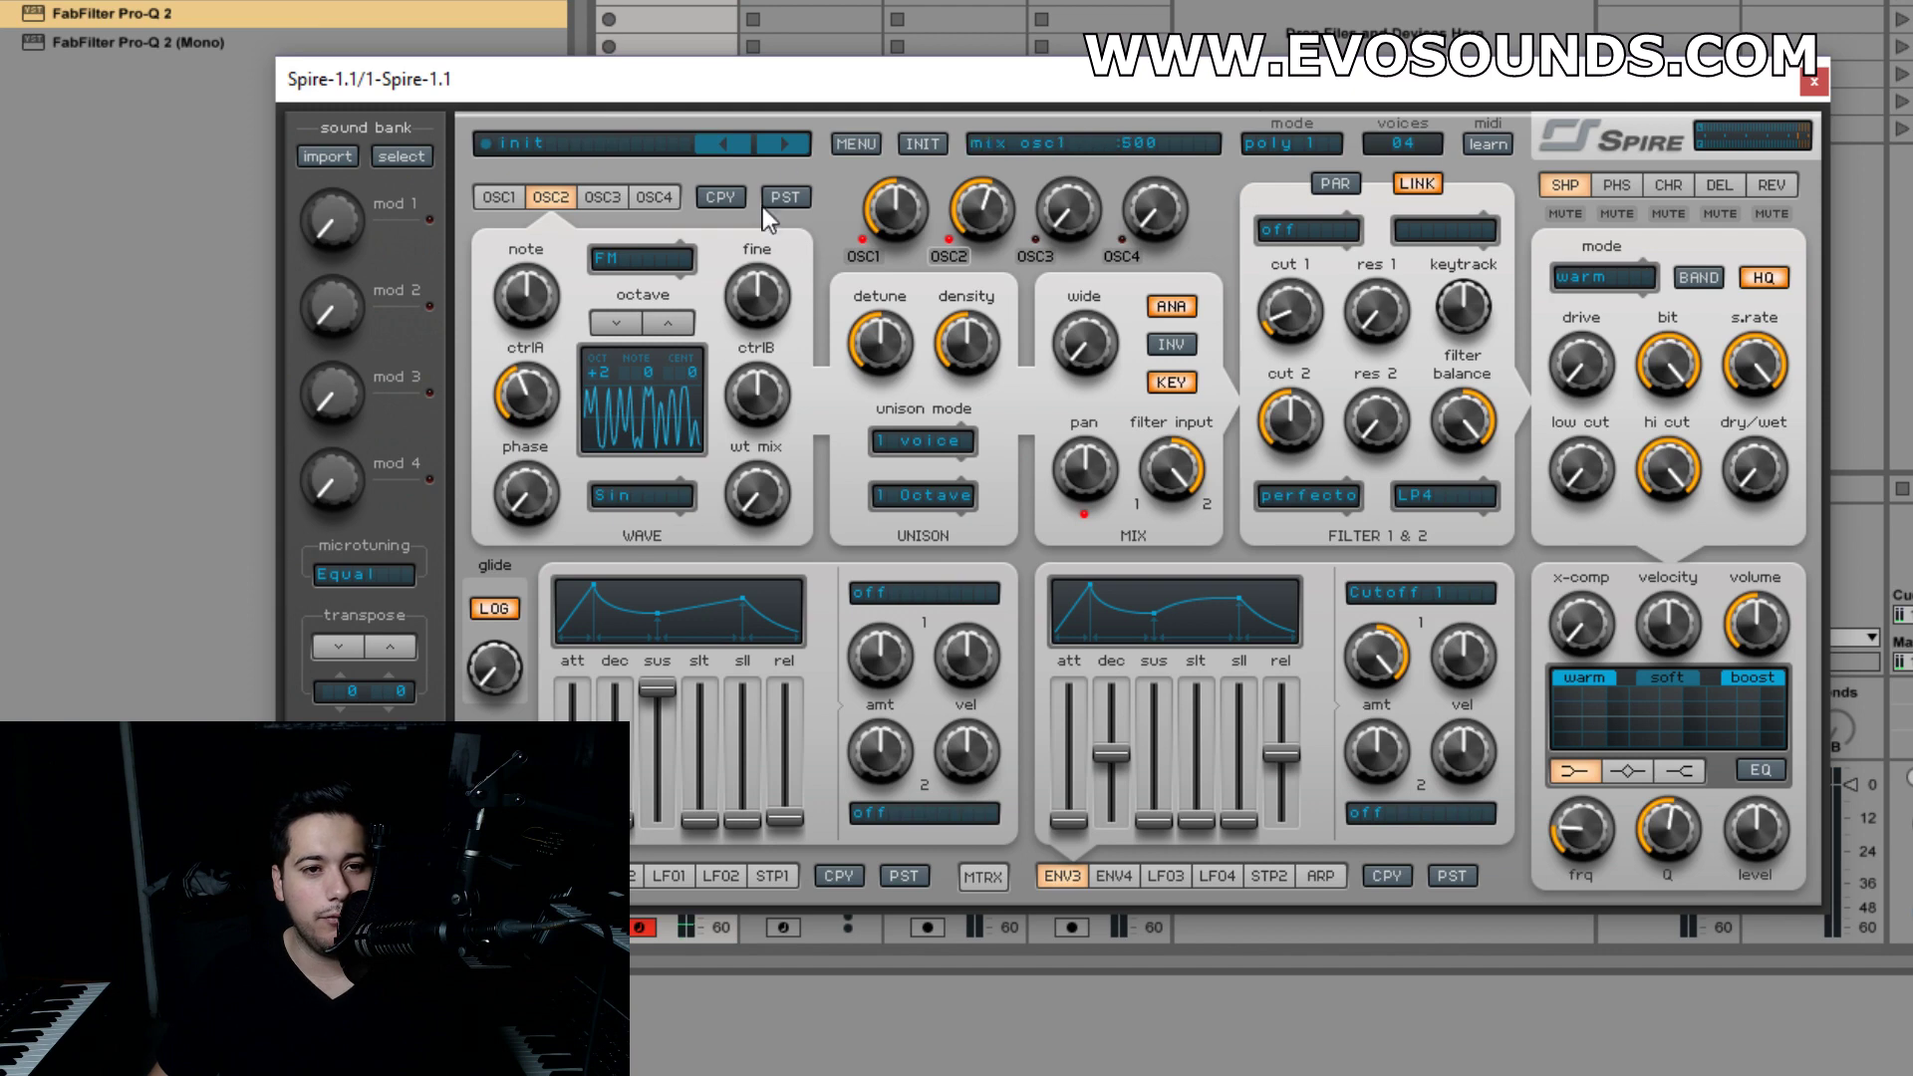
click(499, 196)
click(553, 195)
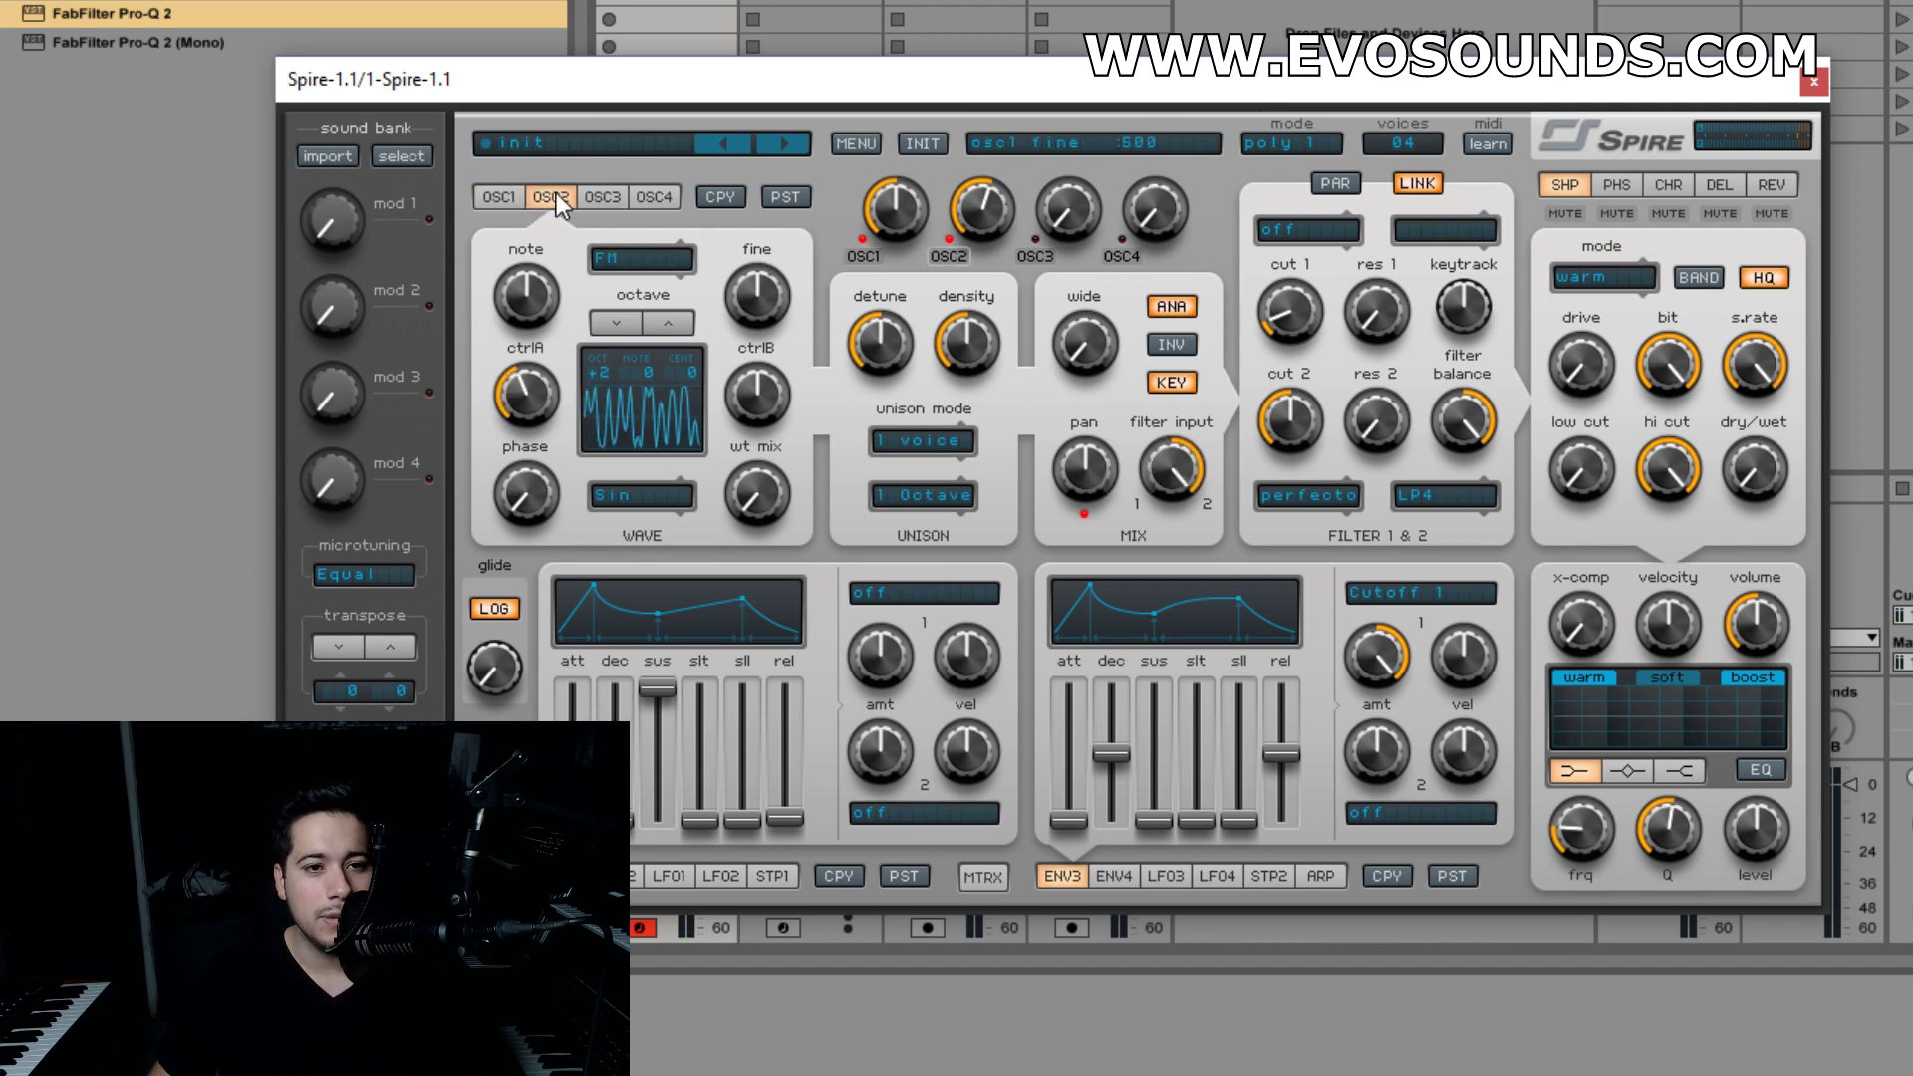
click(1415, 616)
click(1420, 630)
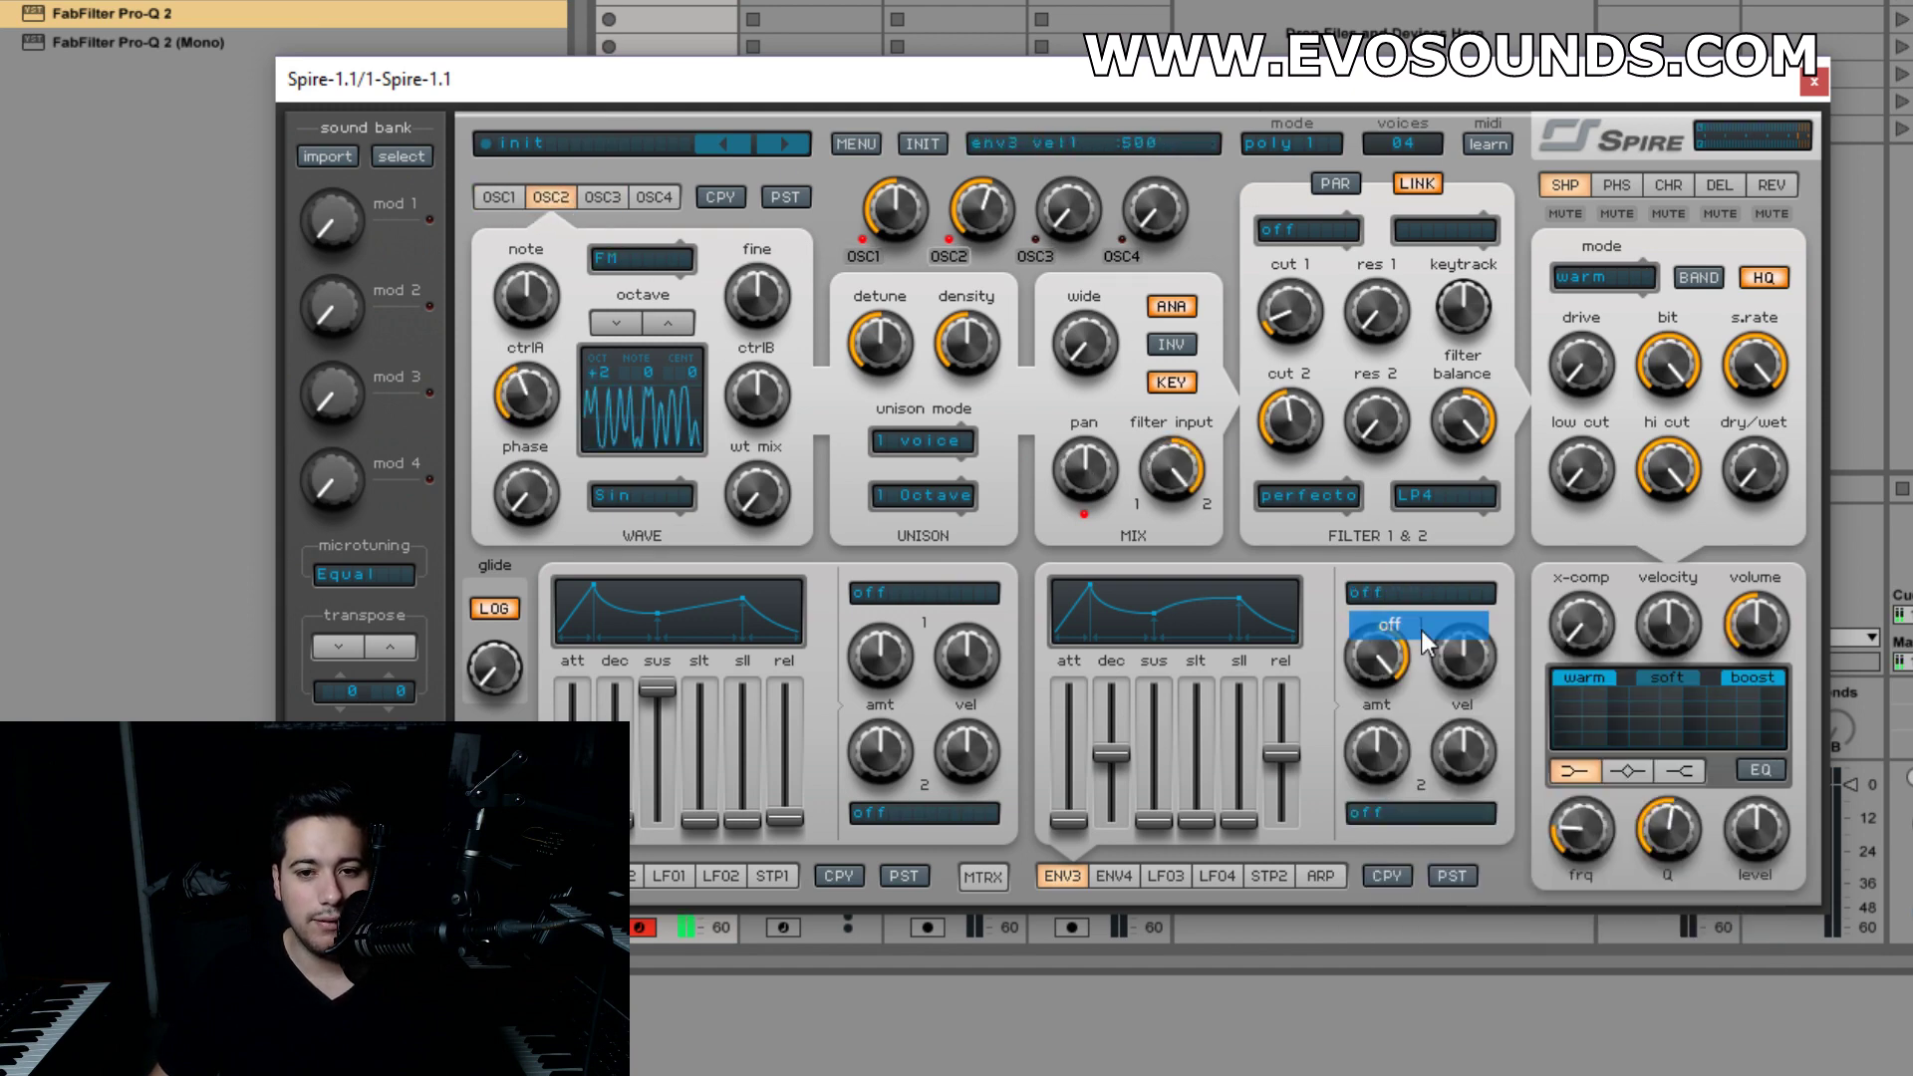
- Switch filter 2 to HP4 mode with the cutoff at 740 and bring the filter balance to about the centre
drag(1291, 426, 1295, 398)
click(1418, 498)
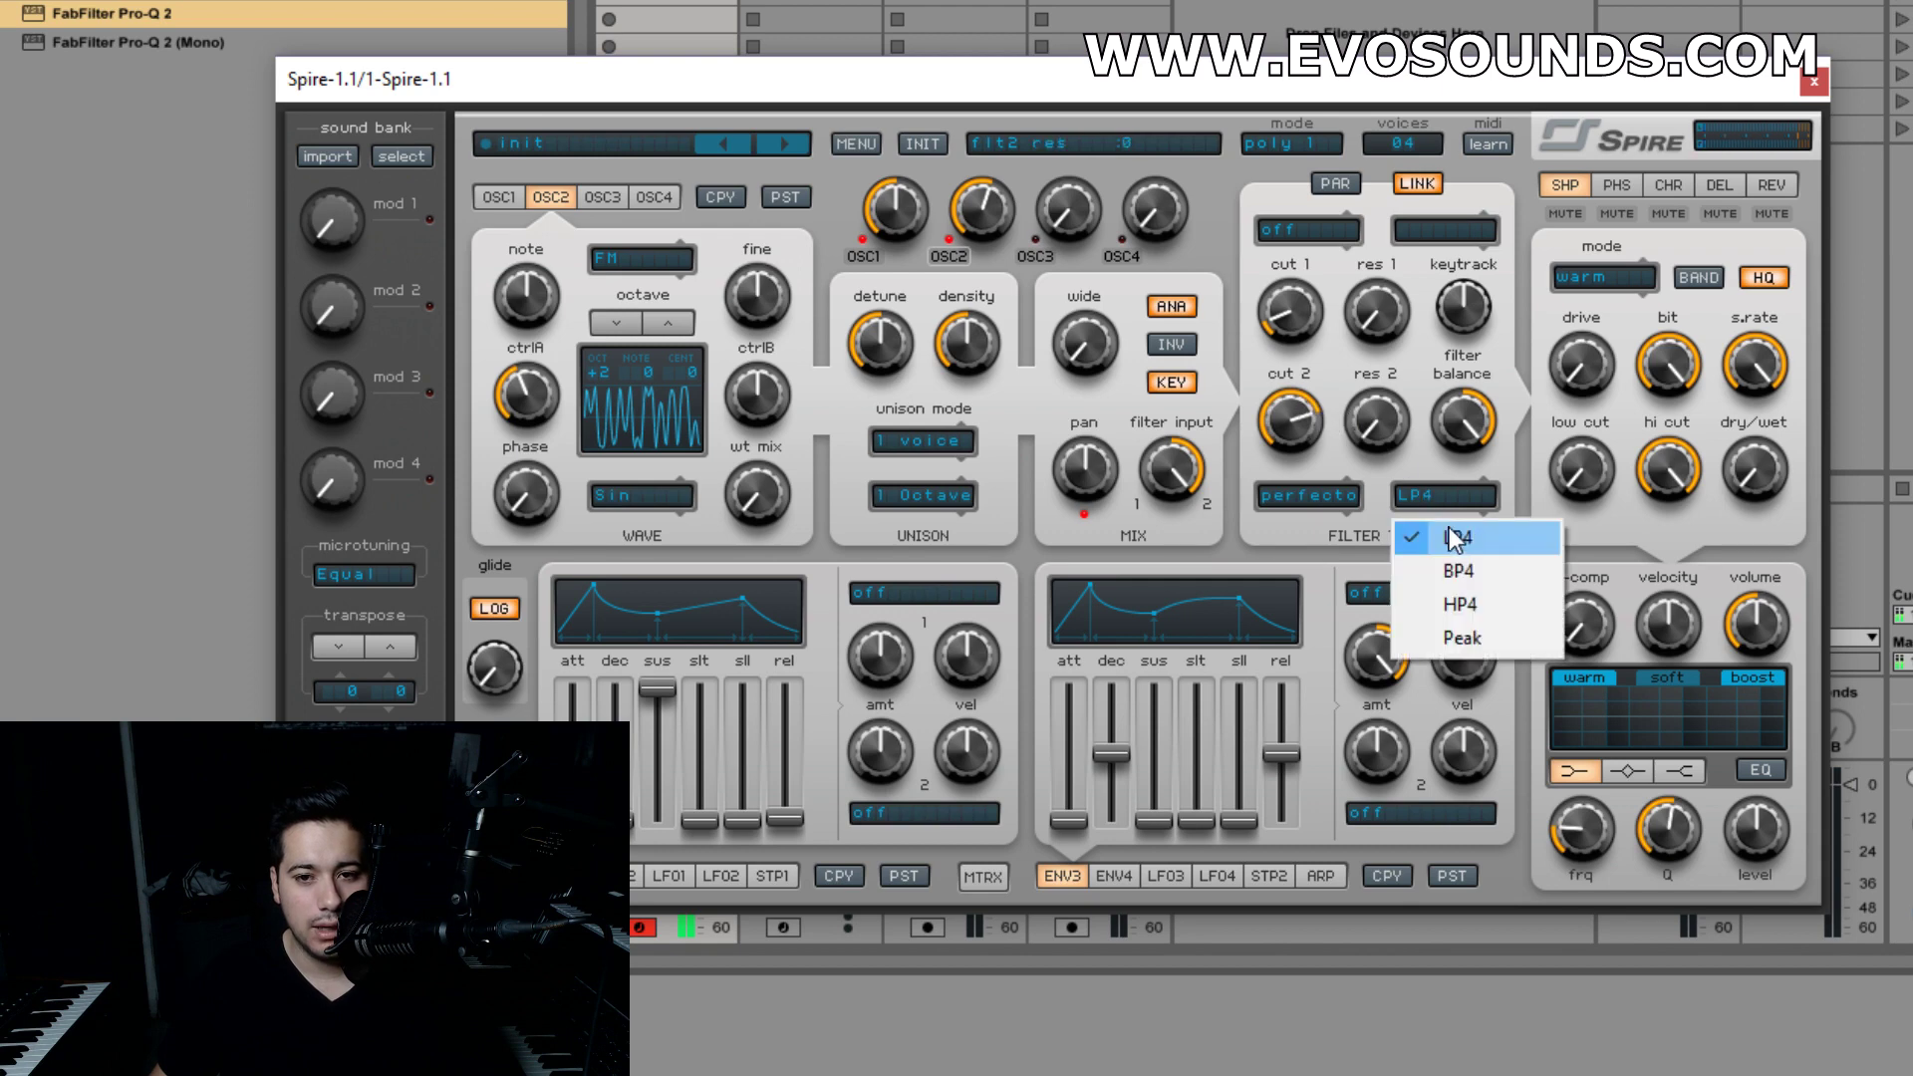
click(1484, 609)
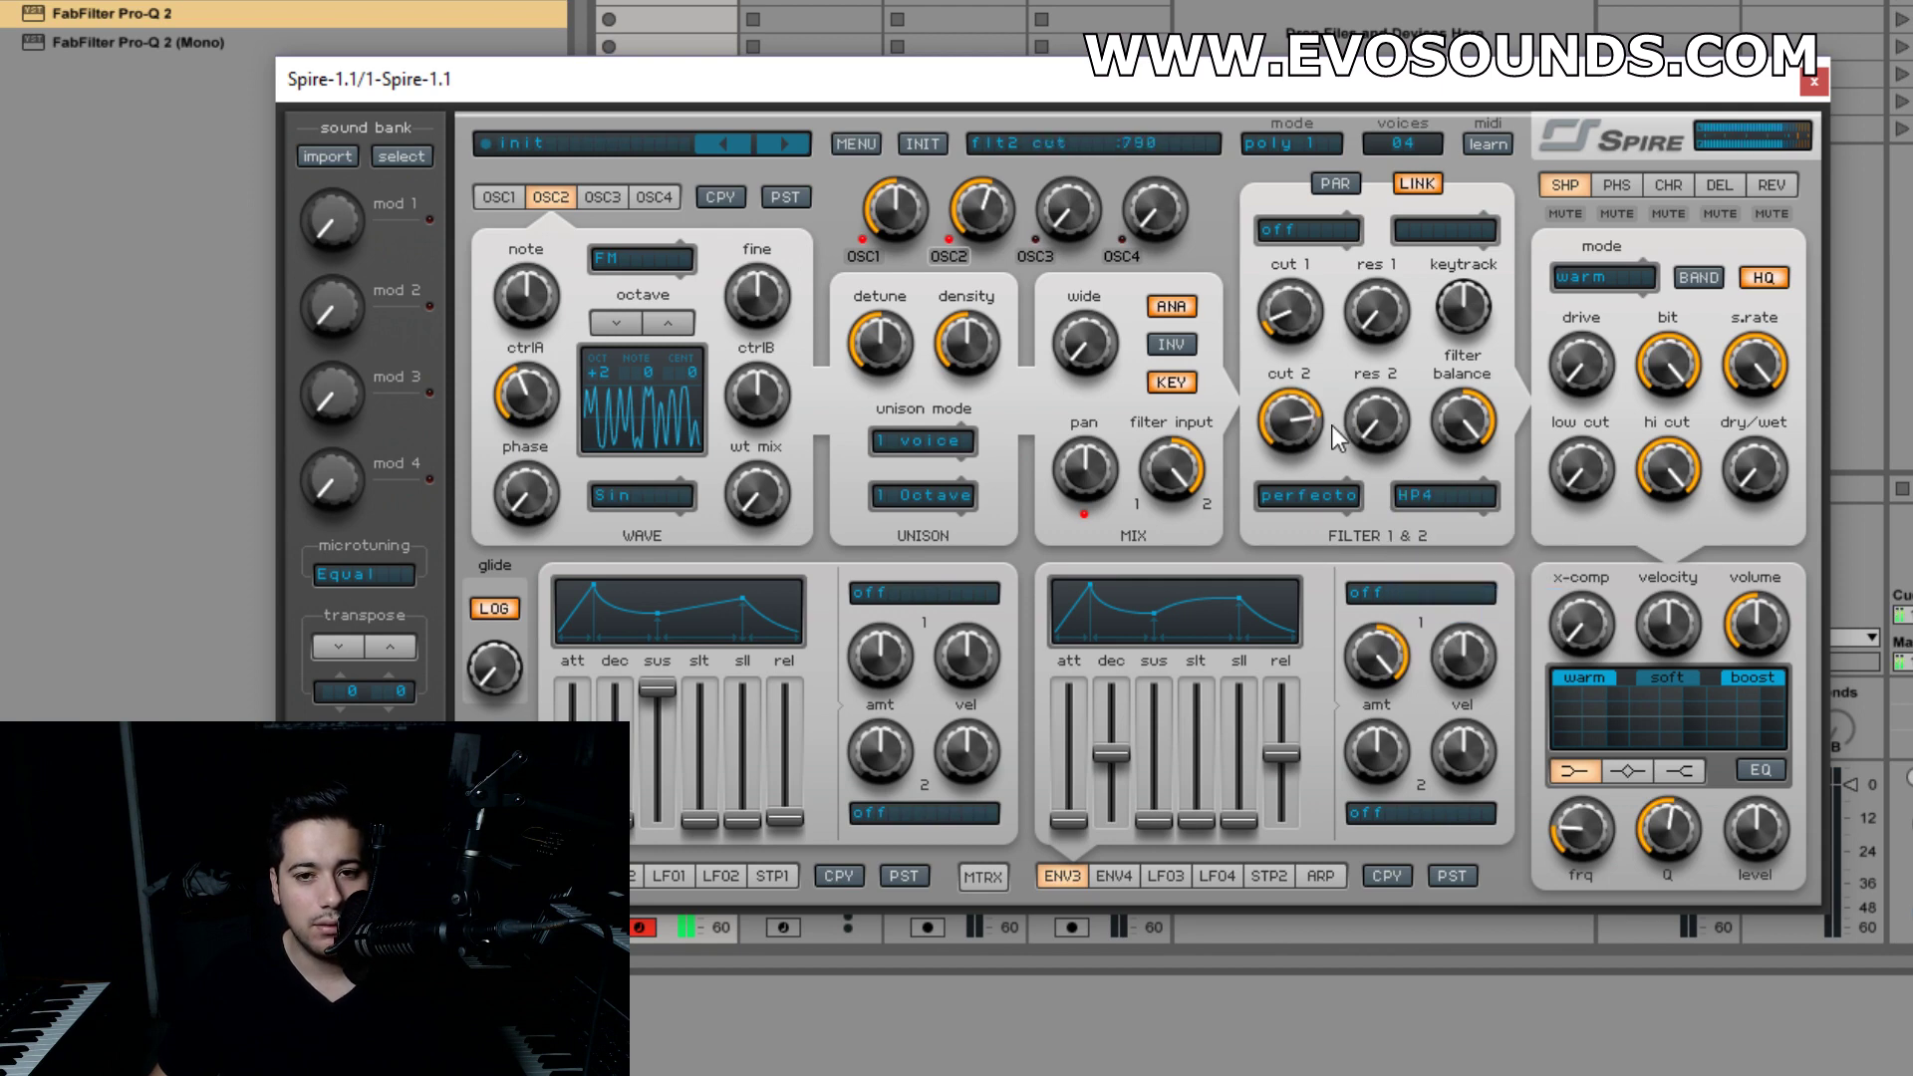
drag(1441, 418, 1432, 556)
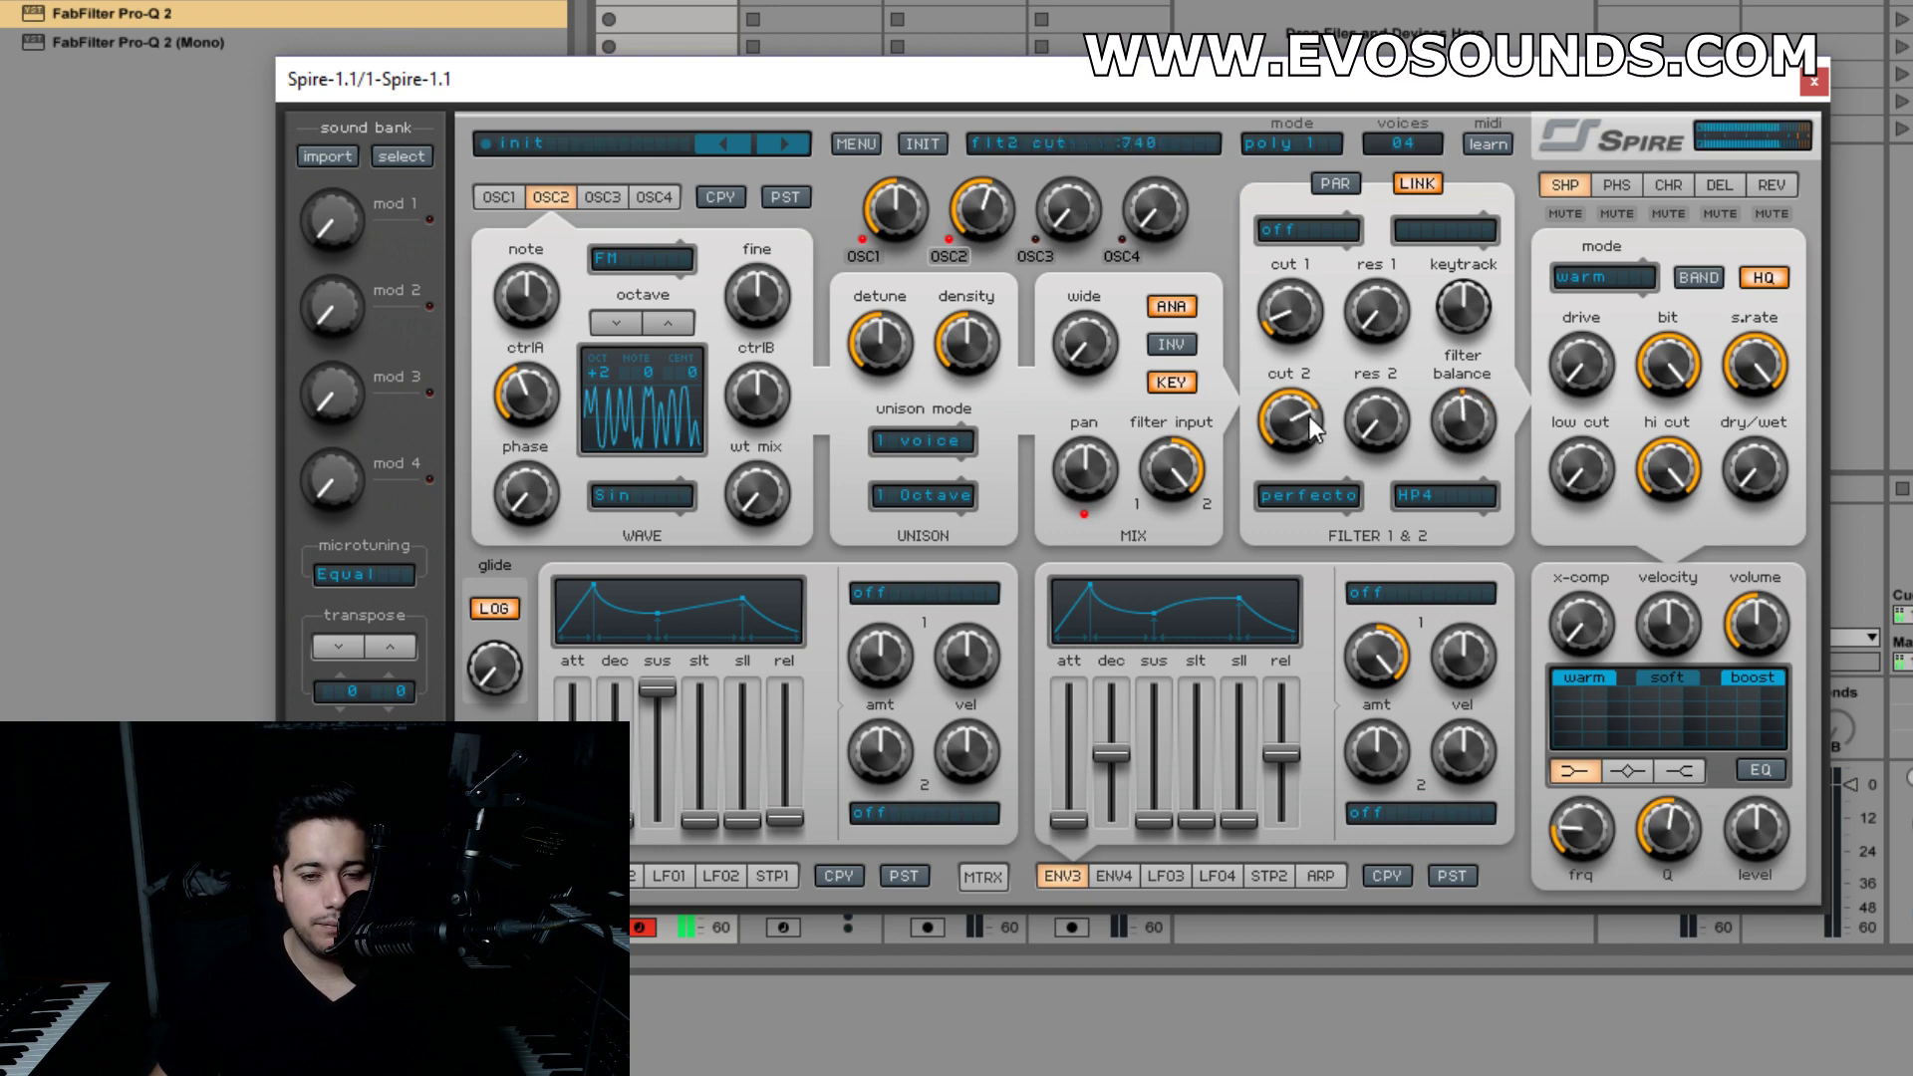
- Change oscillator 2's wave to Organ 2, and set filter 2's cutoff to 760 with some added resonance
drag(1309, 417, 1313, 420)
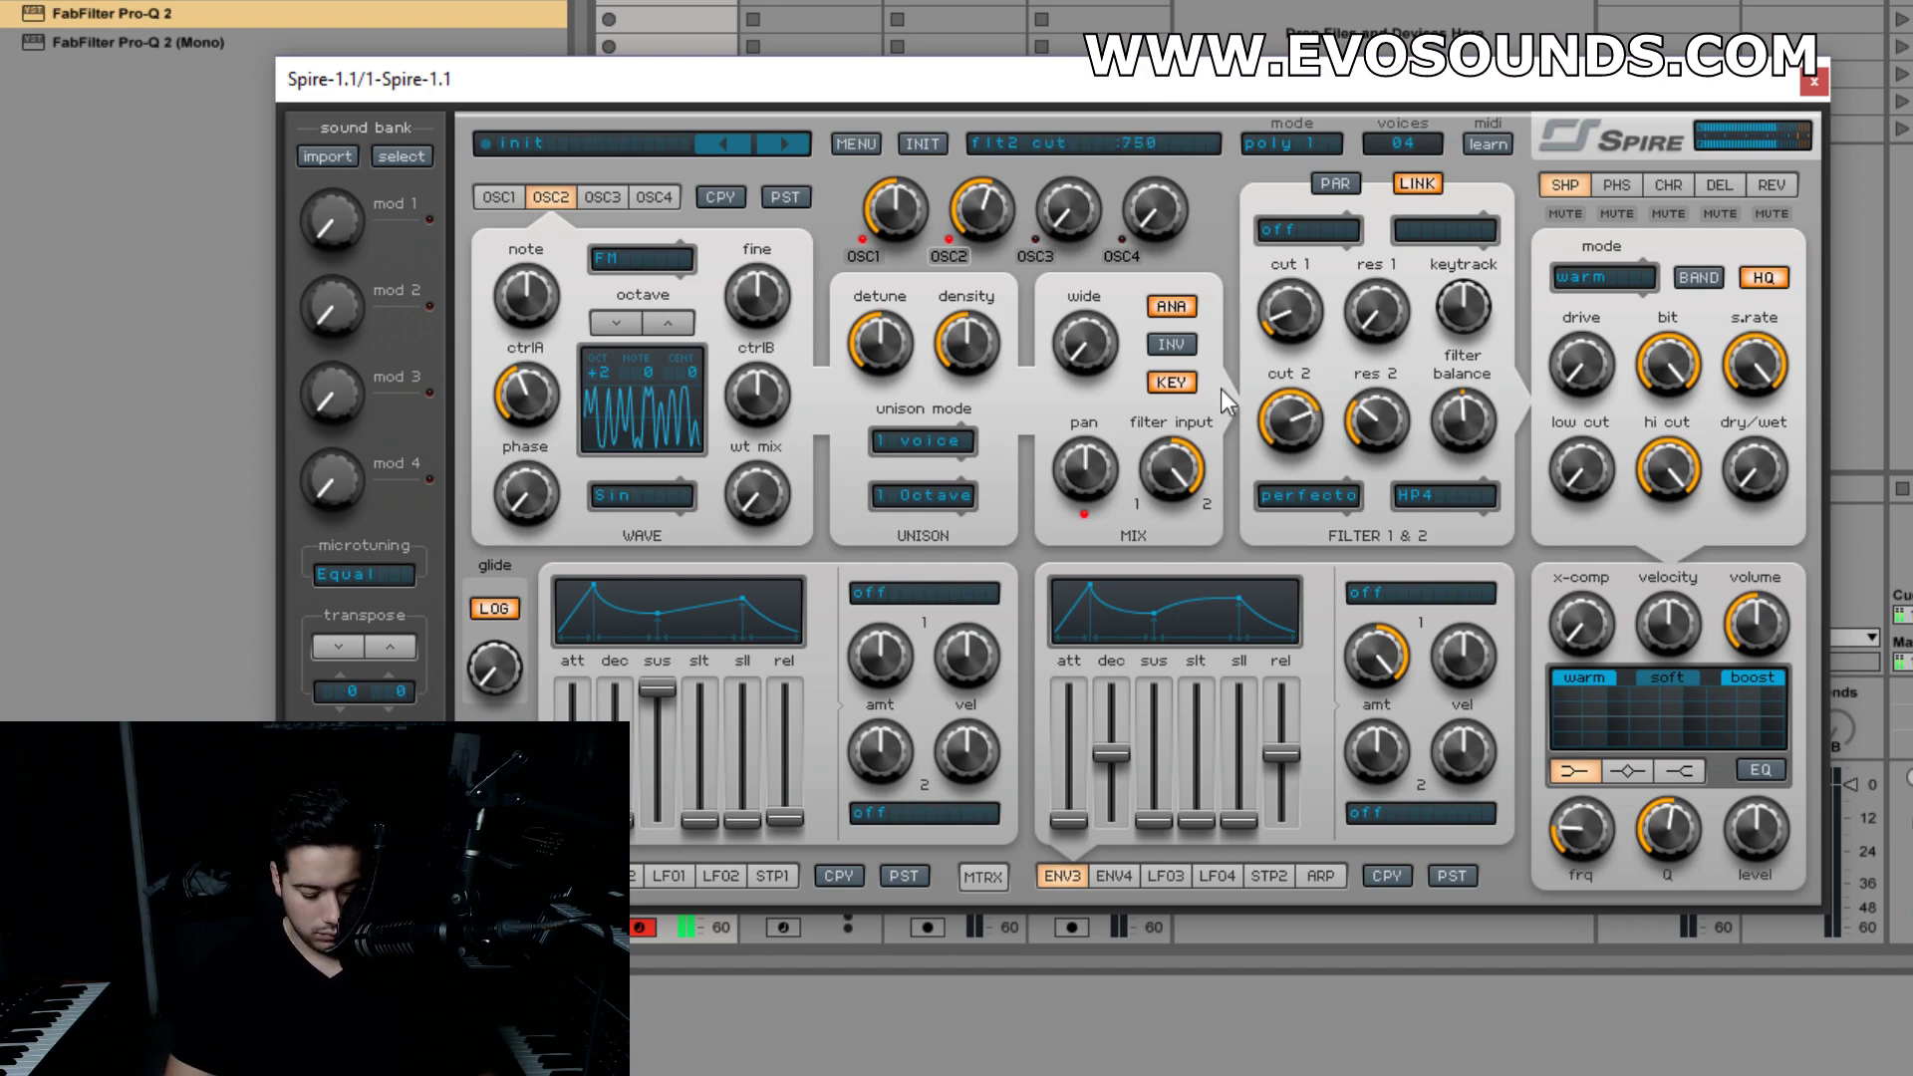
click(674, 498)
click(779, 802)
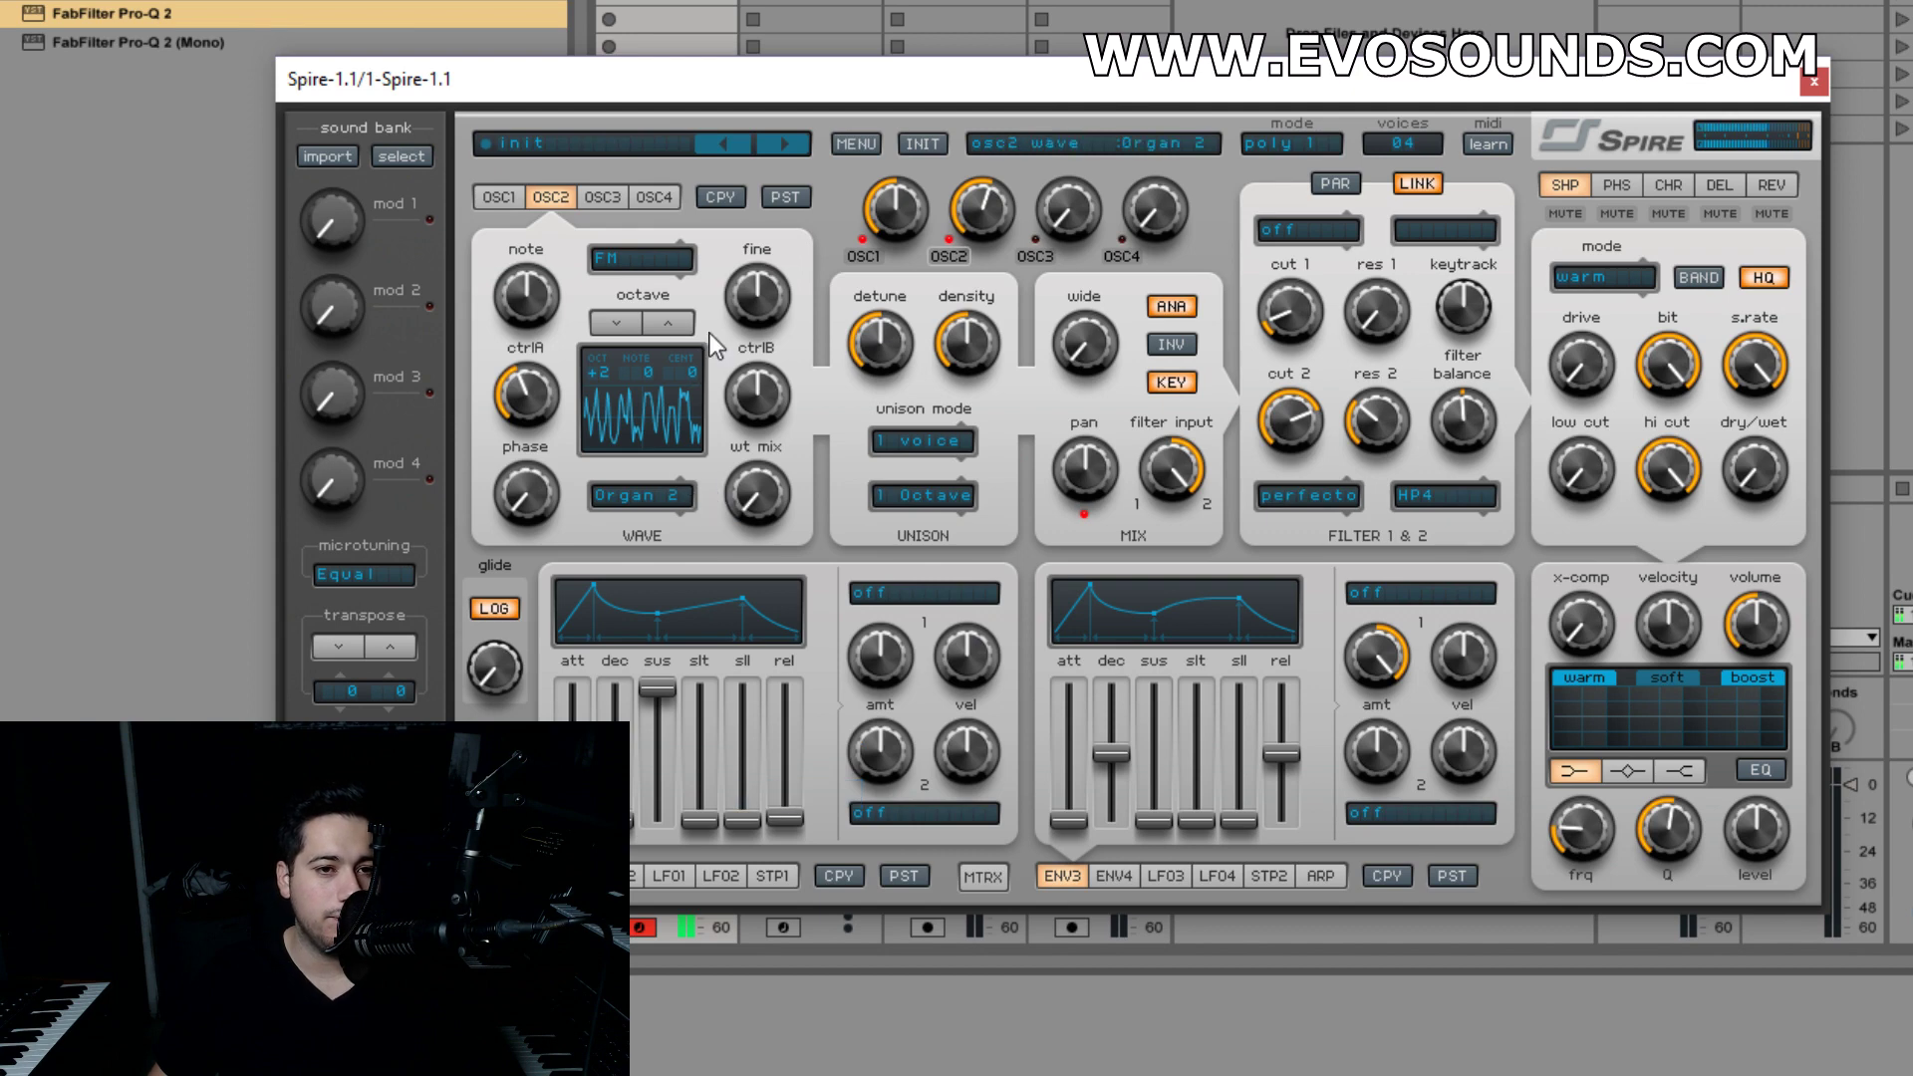
drag(1275, 454, 1340, 399)
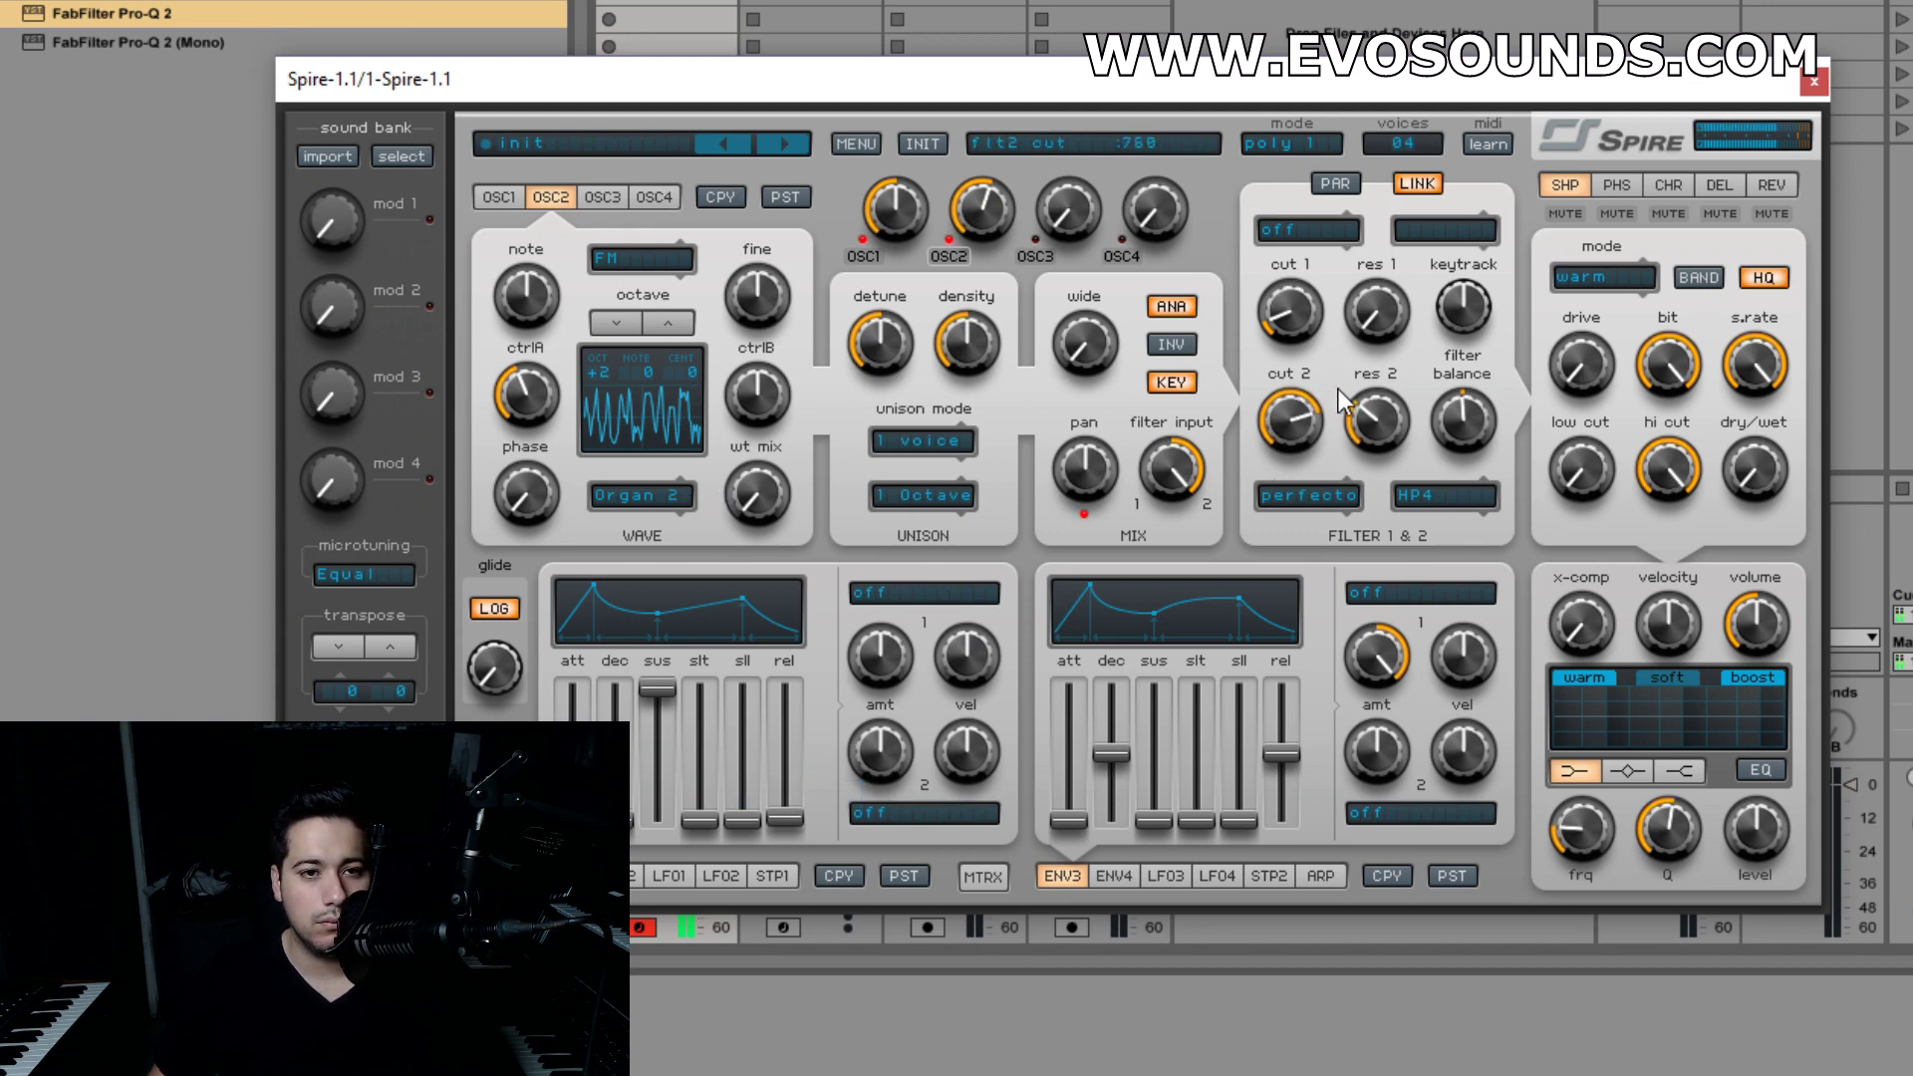
- Check oscillator 1's settings, return to oscillator 2 and raise filter 2's cutoff to 855
click(498, 196)
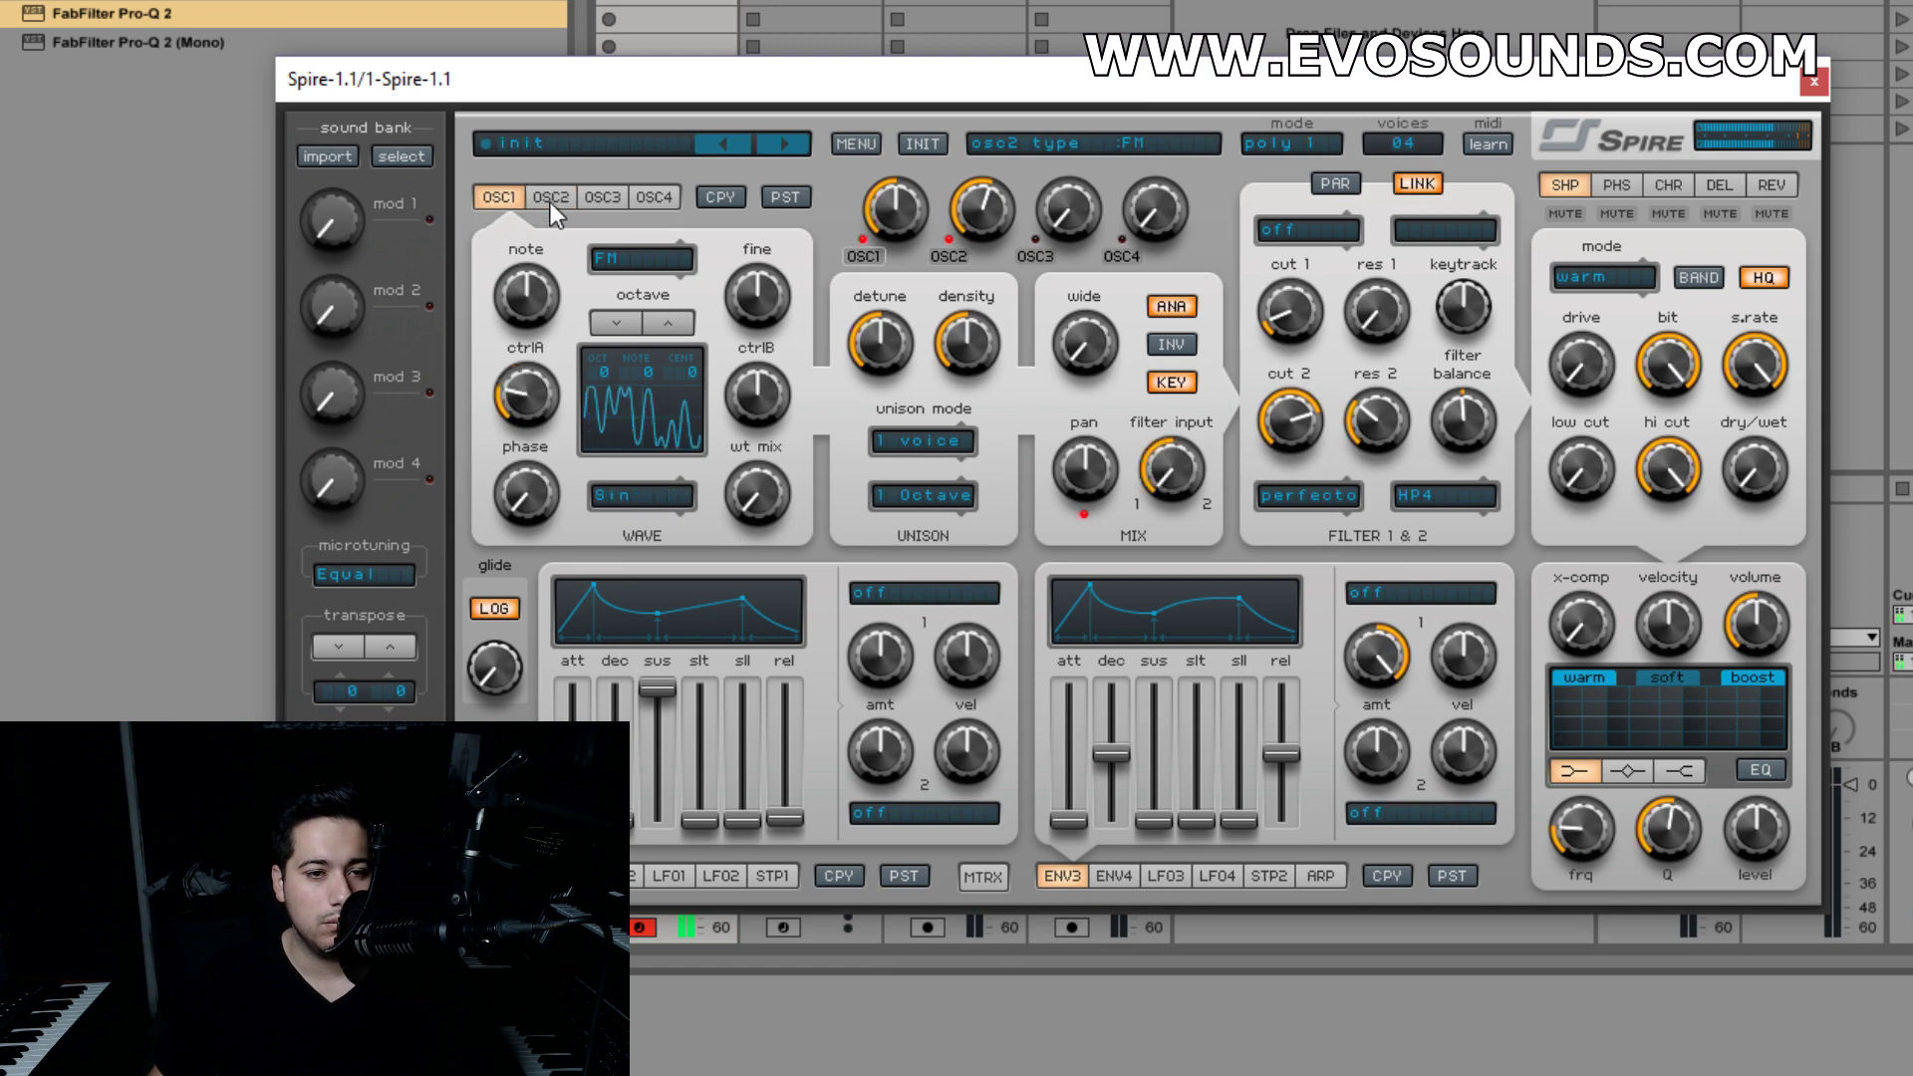
click(550, 197)
drag(1310, 416, 1302, 418)
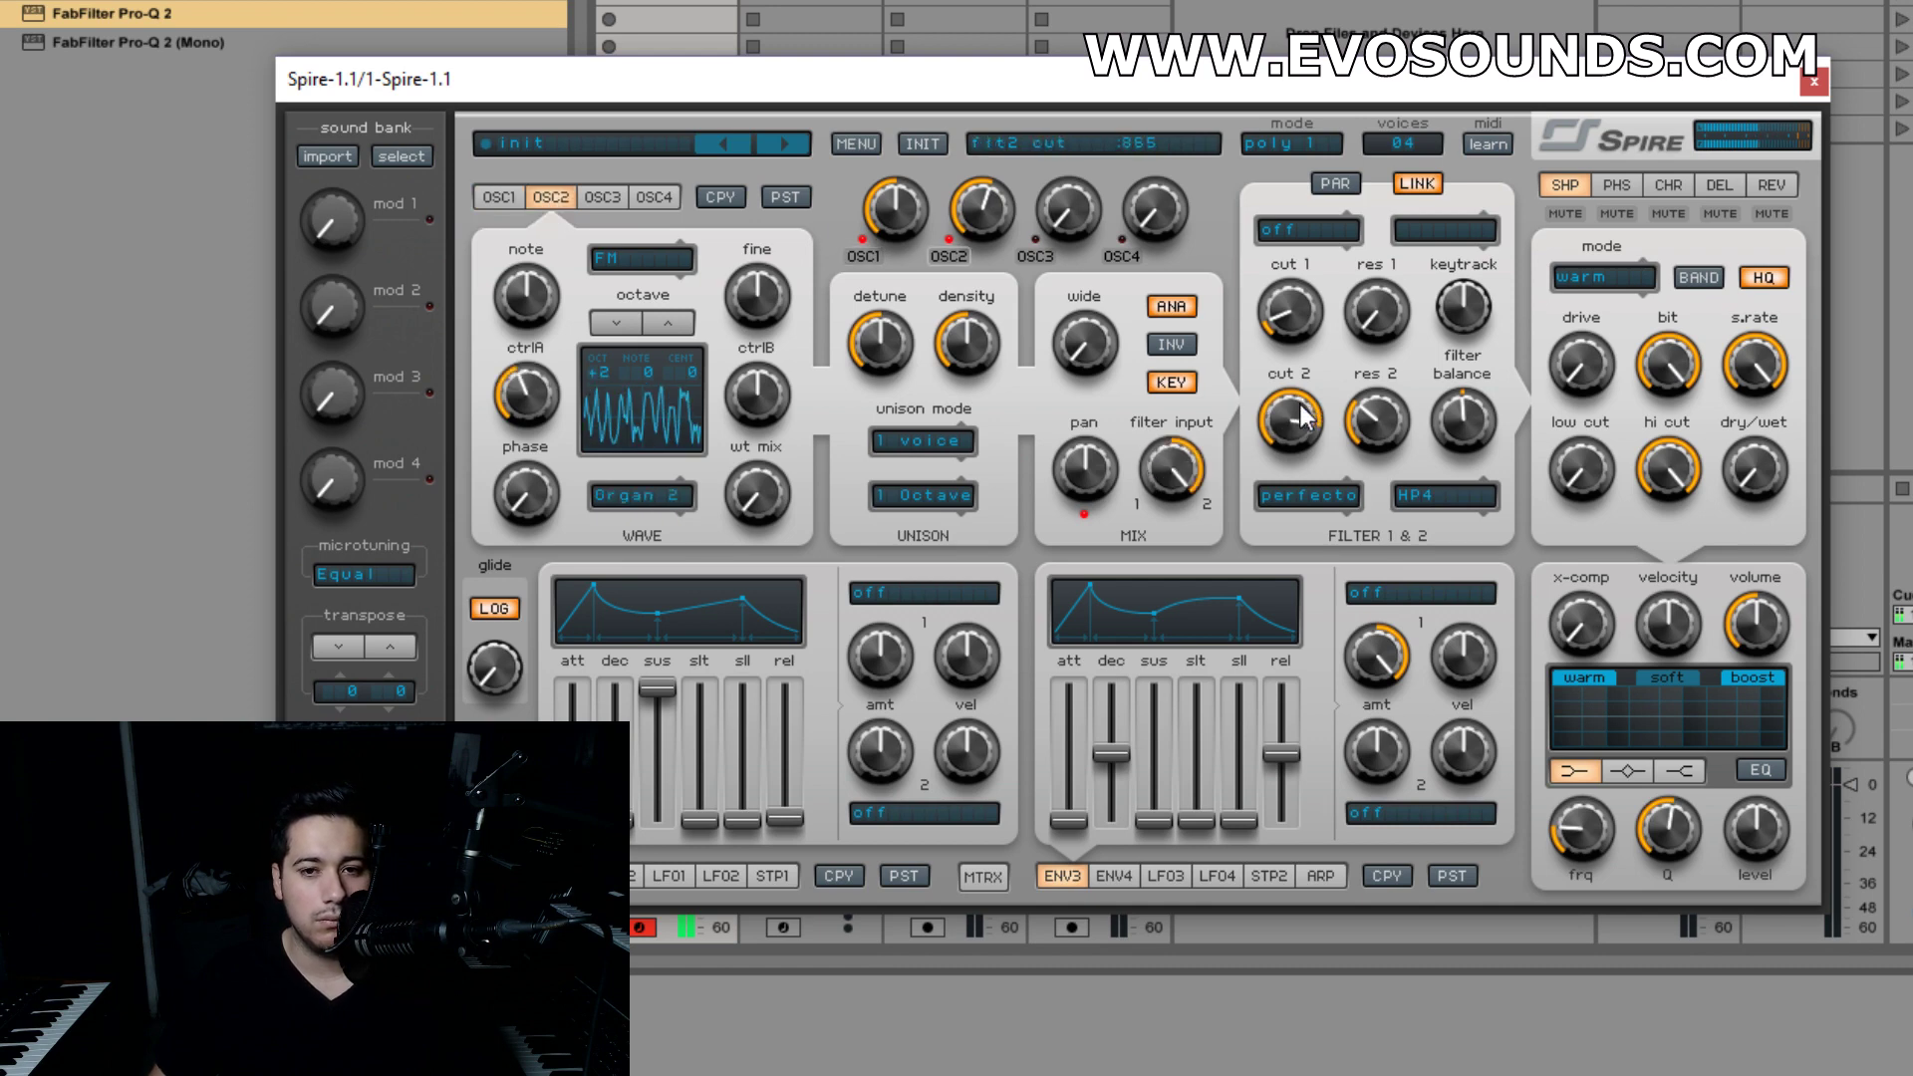
- Switch filter 2 to the combo type in Stereo + mode, with the cutoff at 735 and a higher resonance
click(1421, 494)
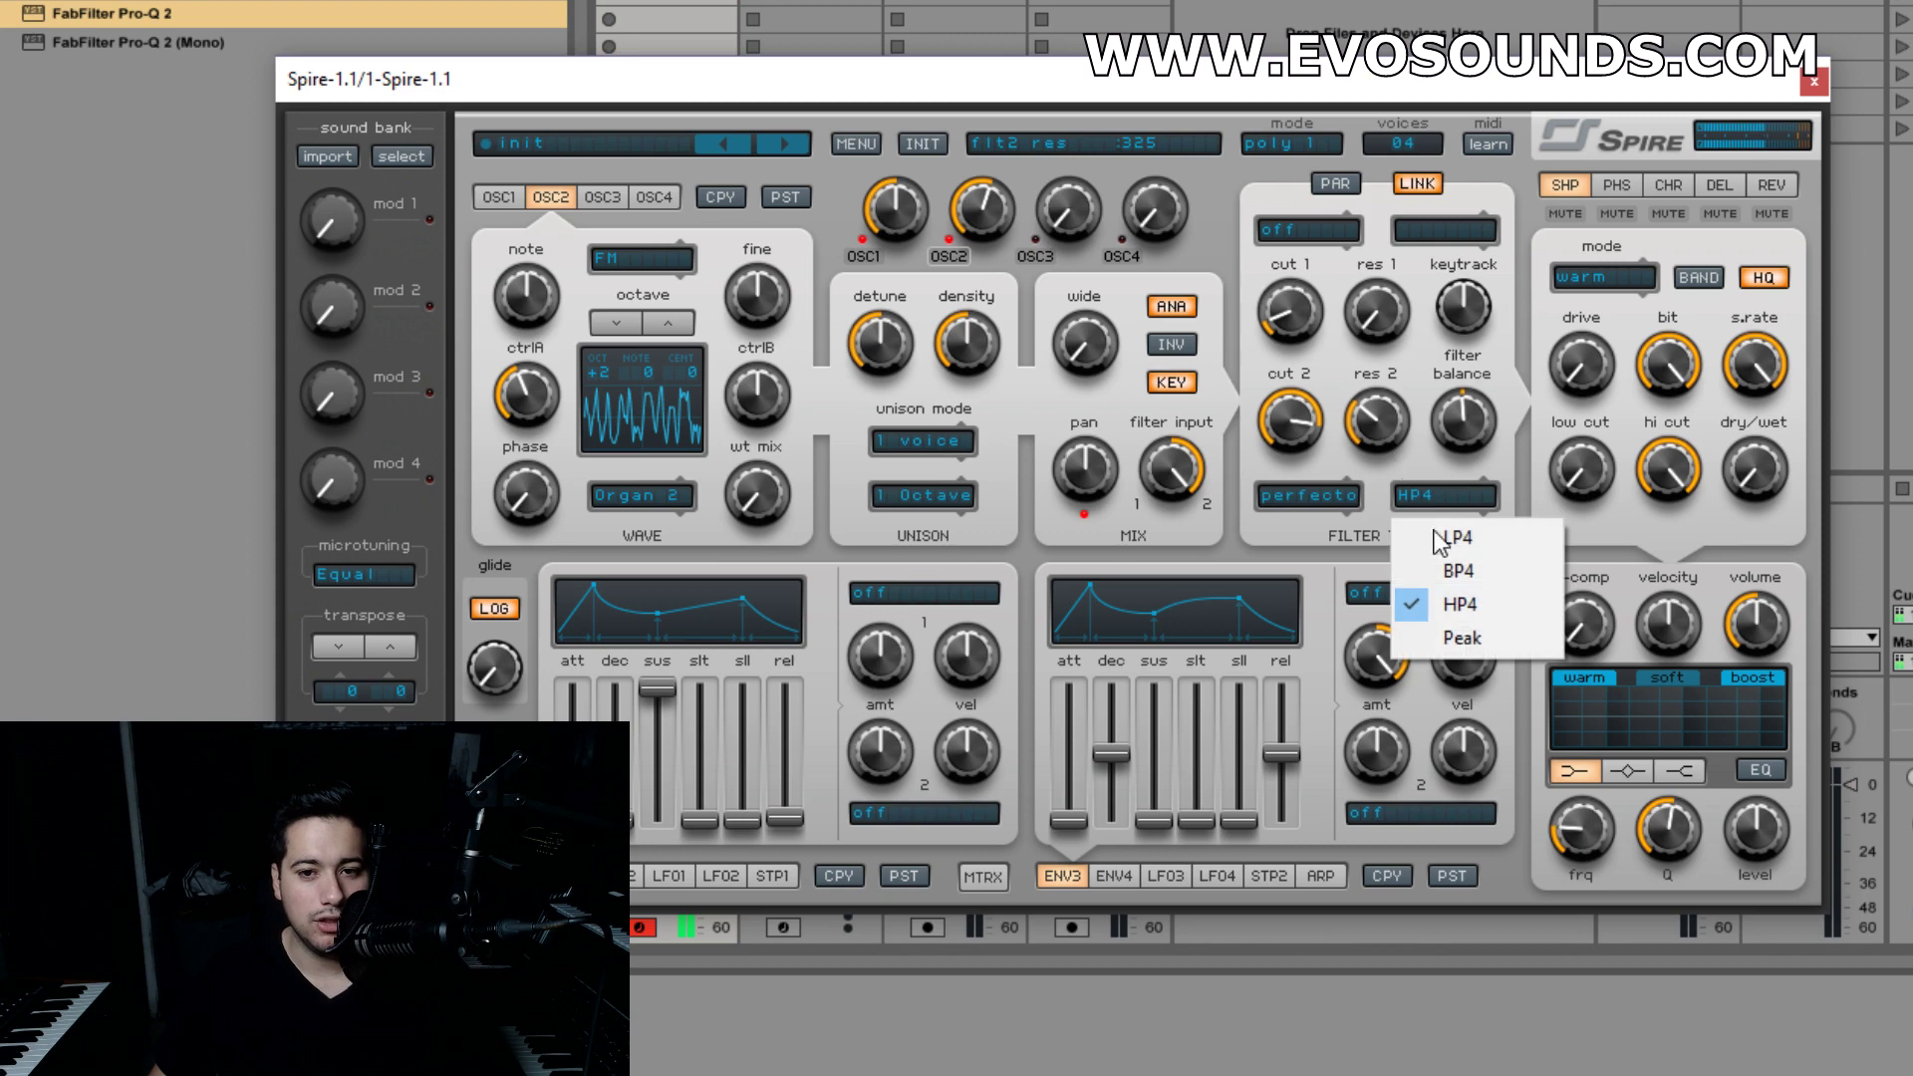
click(1480, 632)
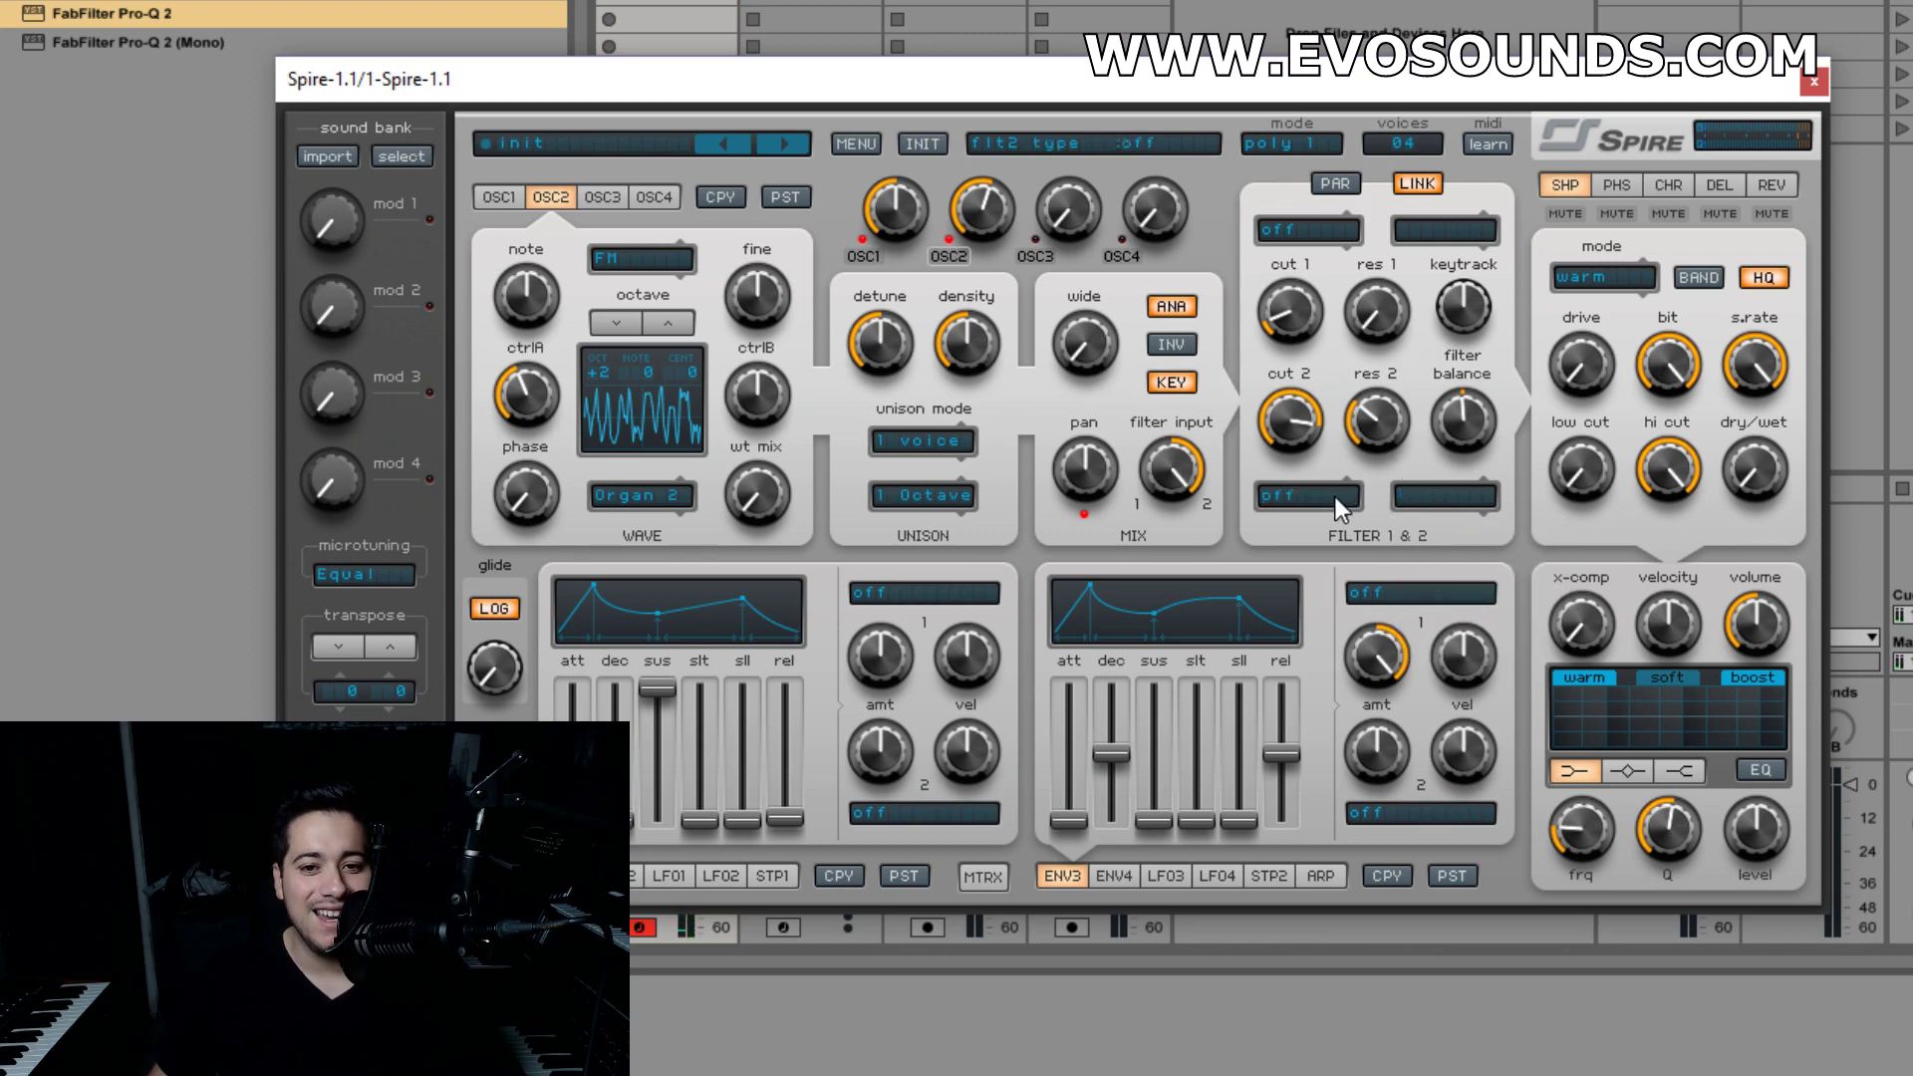
click(1306, 495)
click(1358, 697)
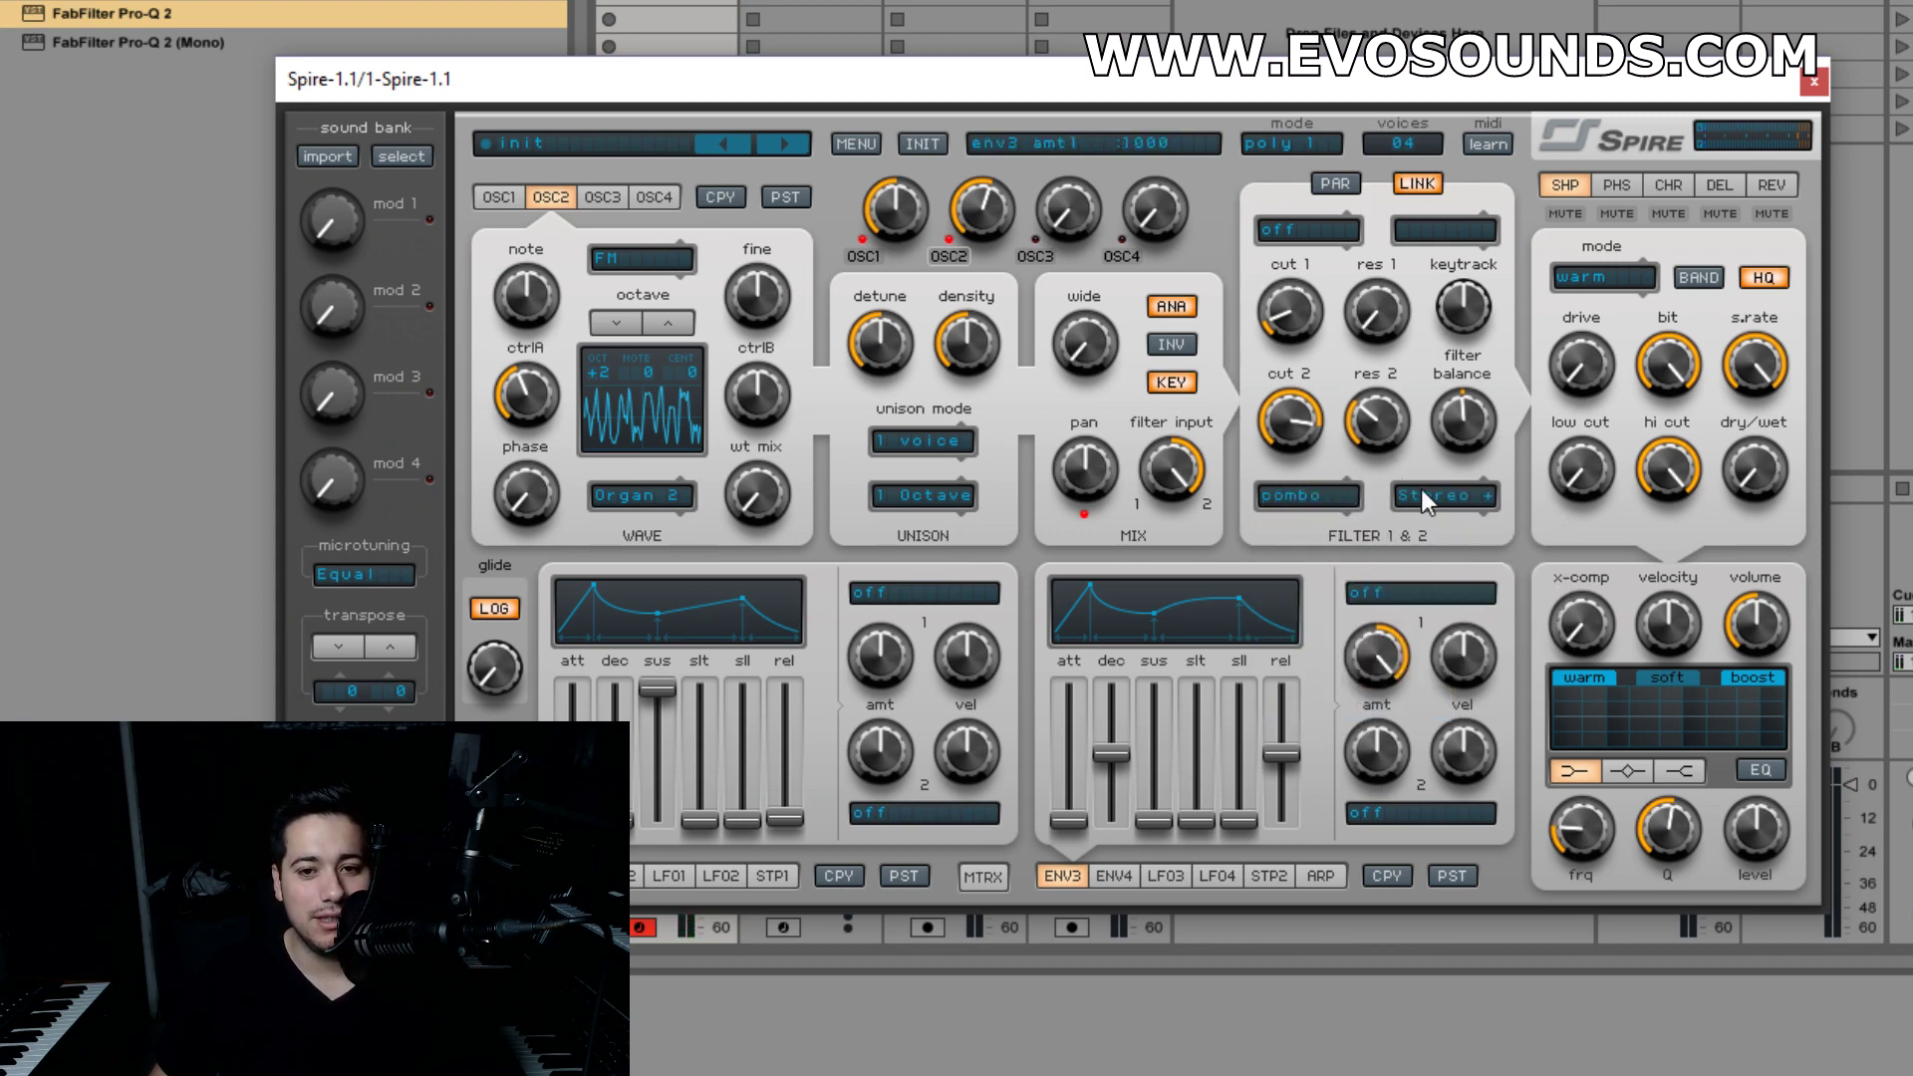
click(1420, 490)
click(1302, 428)
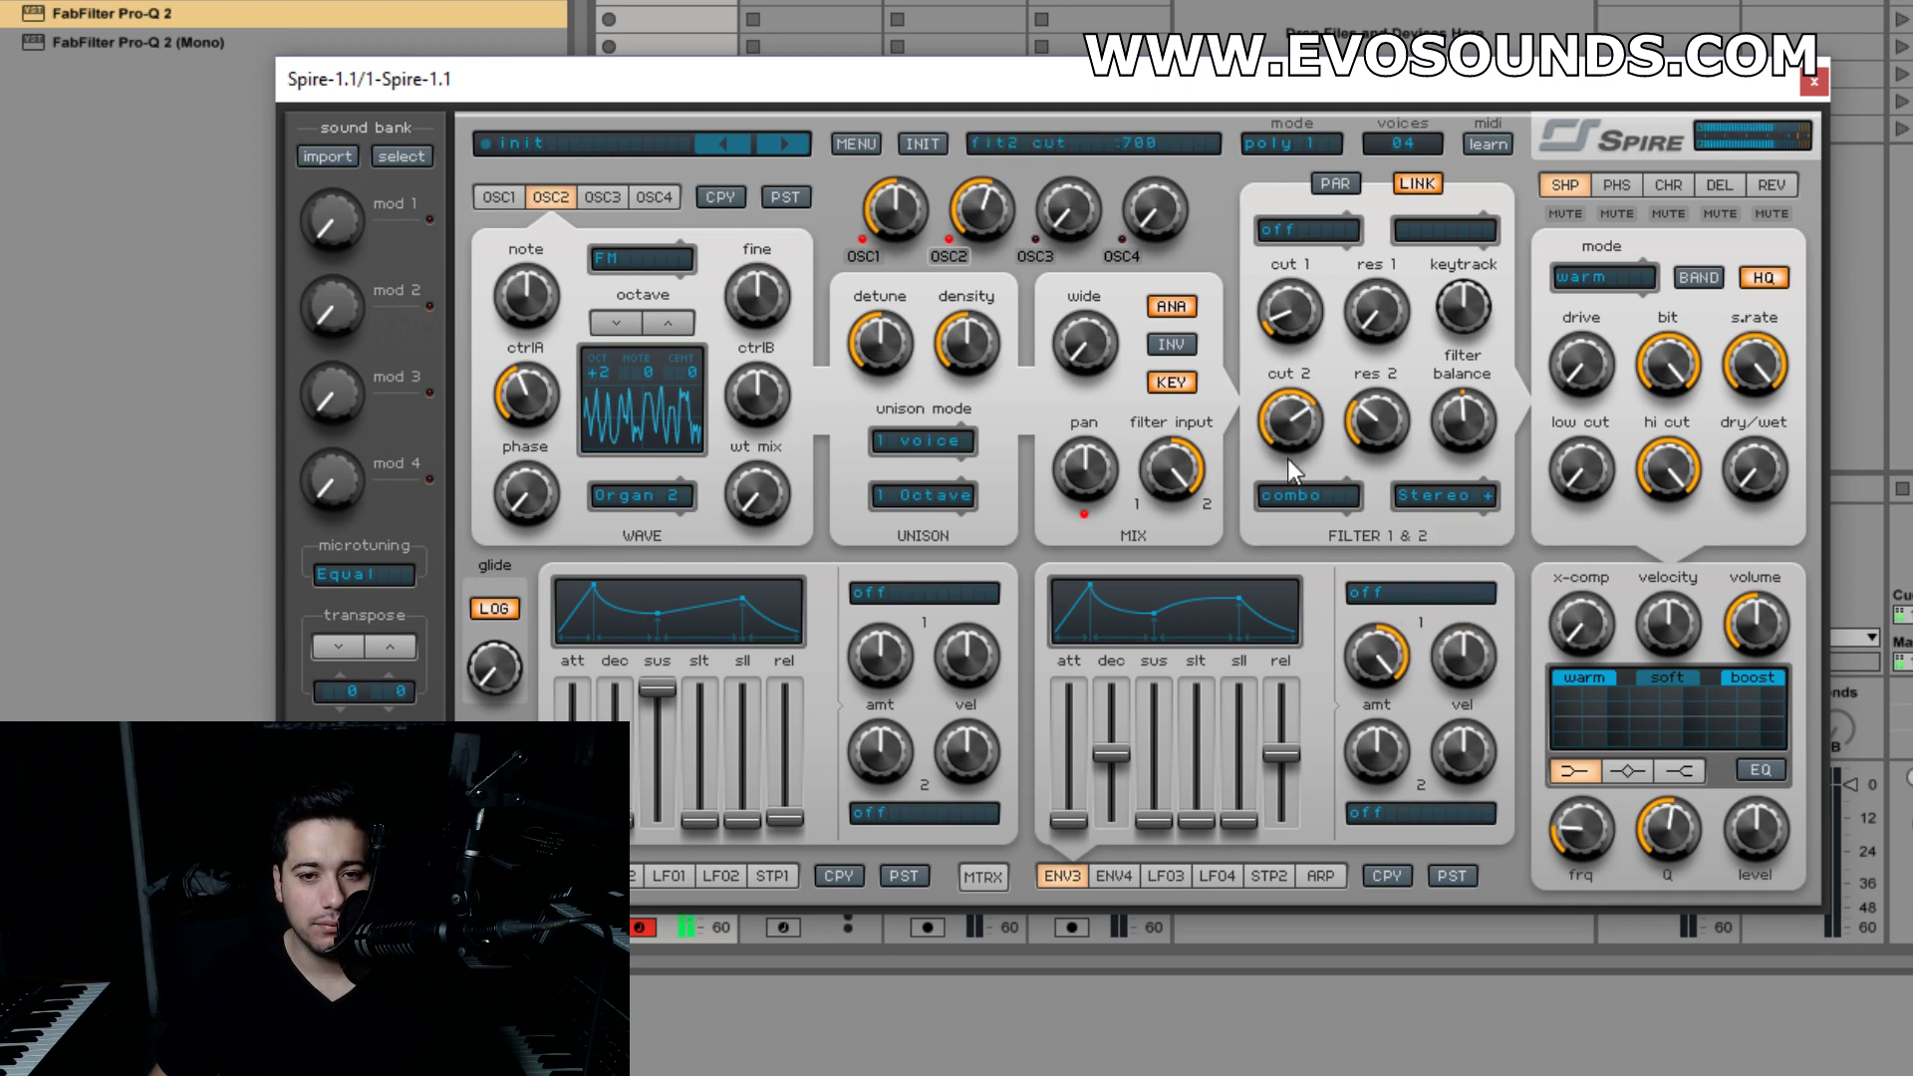
drag(1270, 505, 1283, 399)
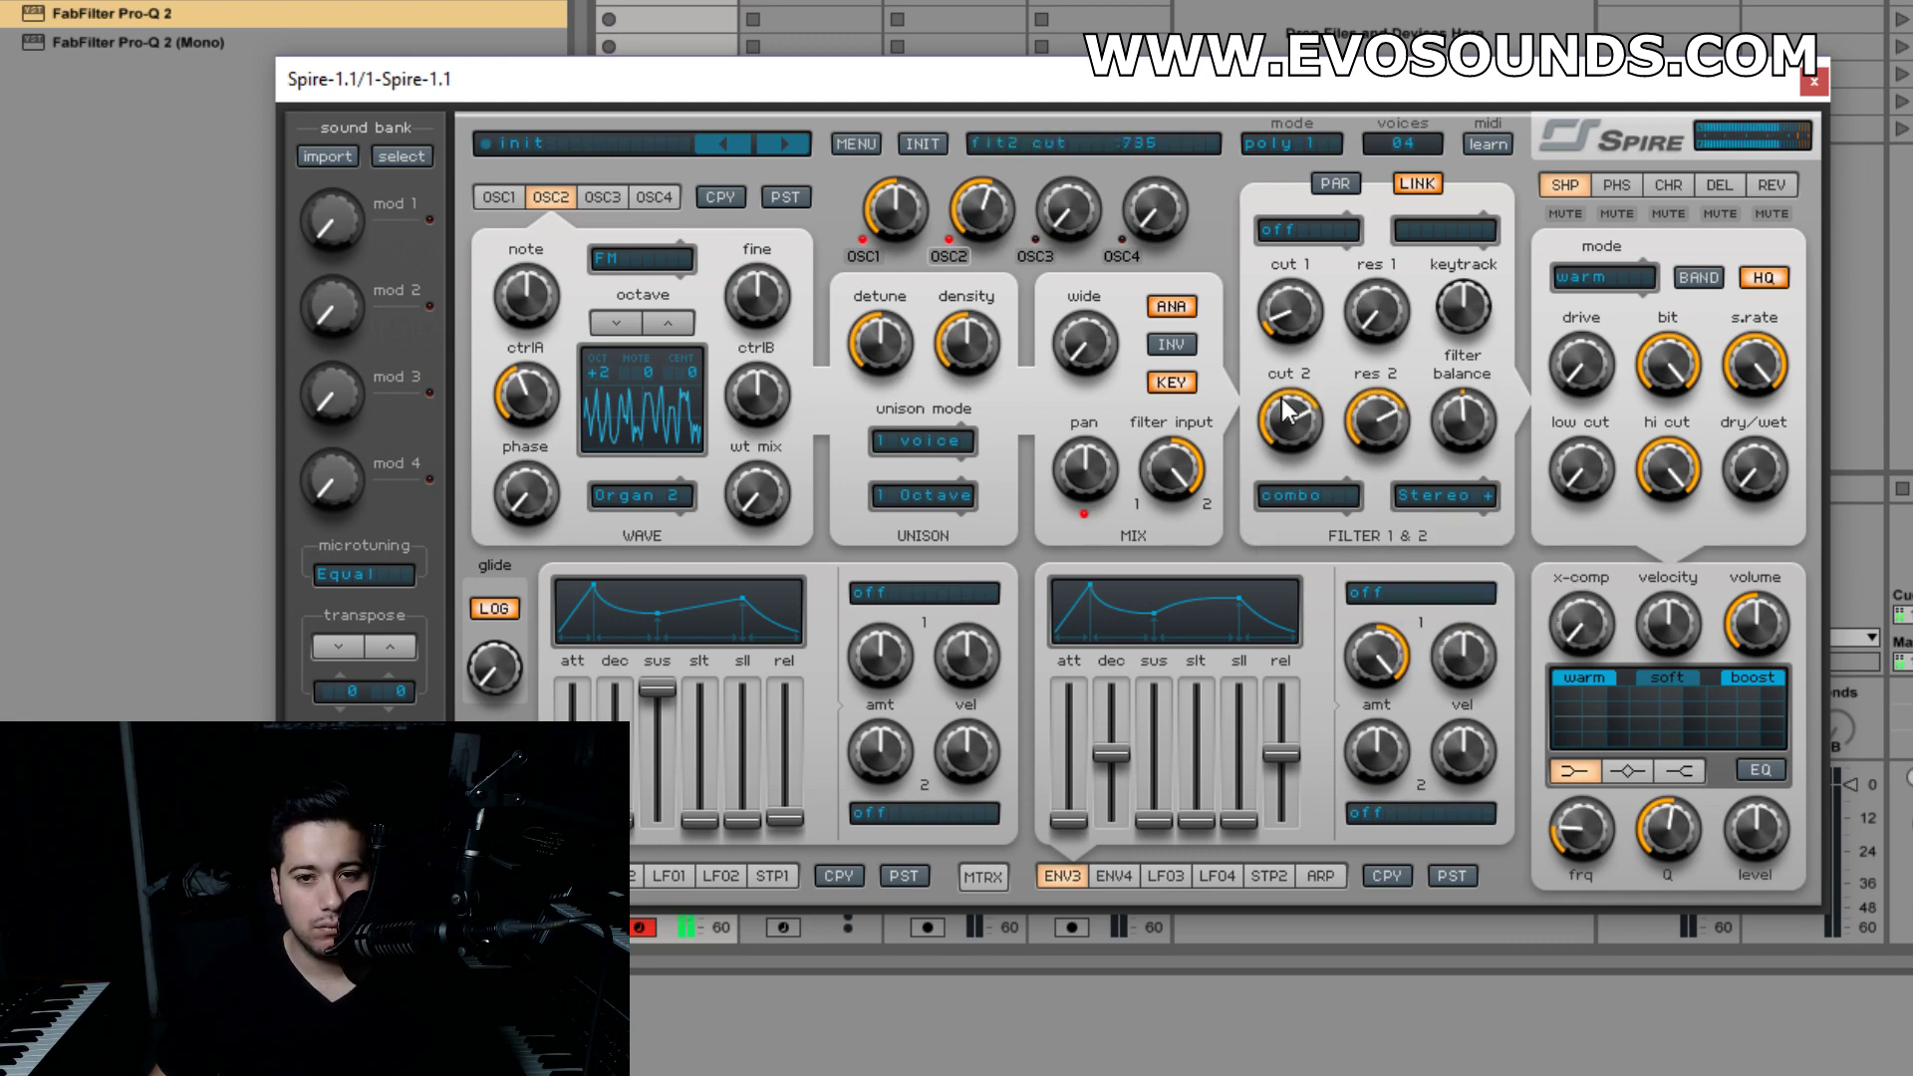
- Shape envelope 1 as a pluck with the decay at 450 and the sustain at minimum
click(1164, 306)
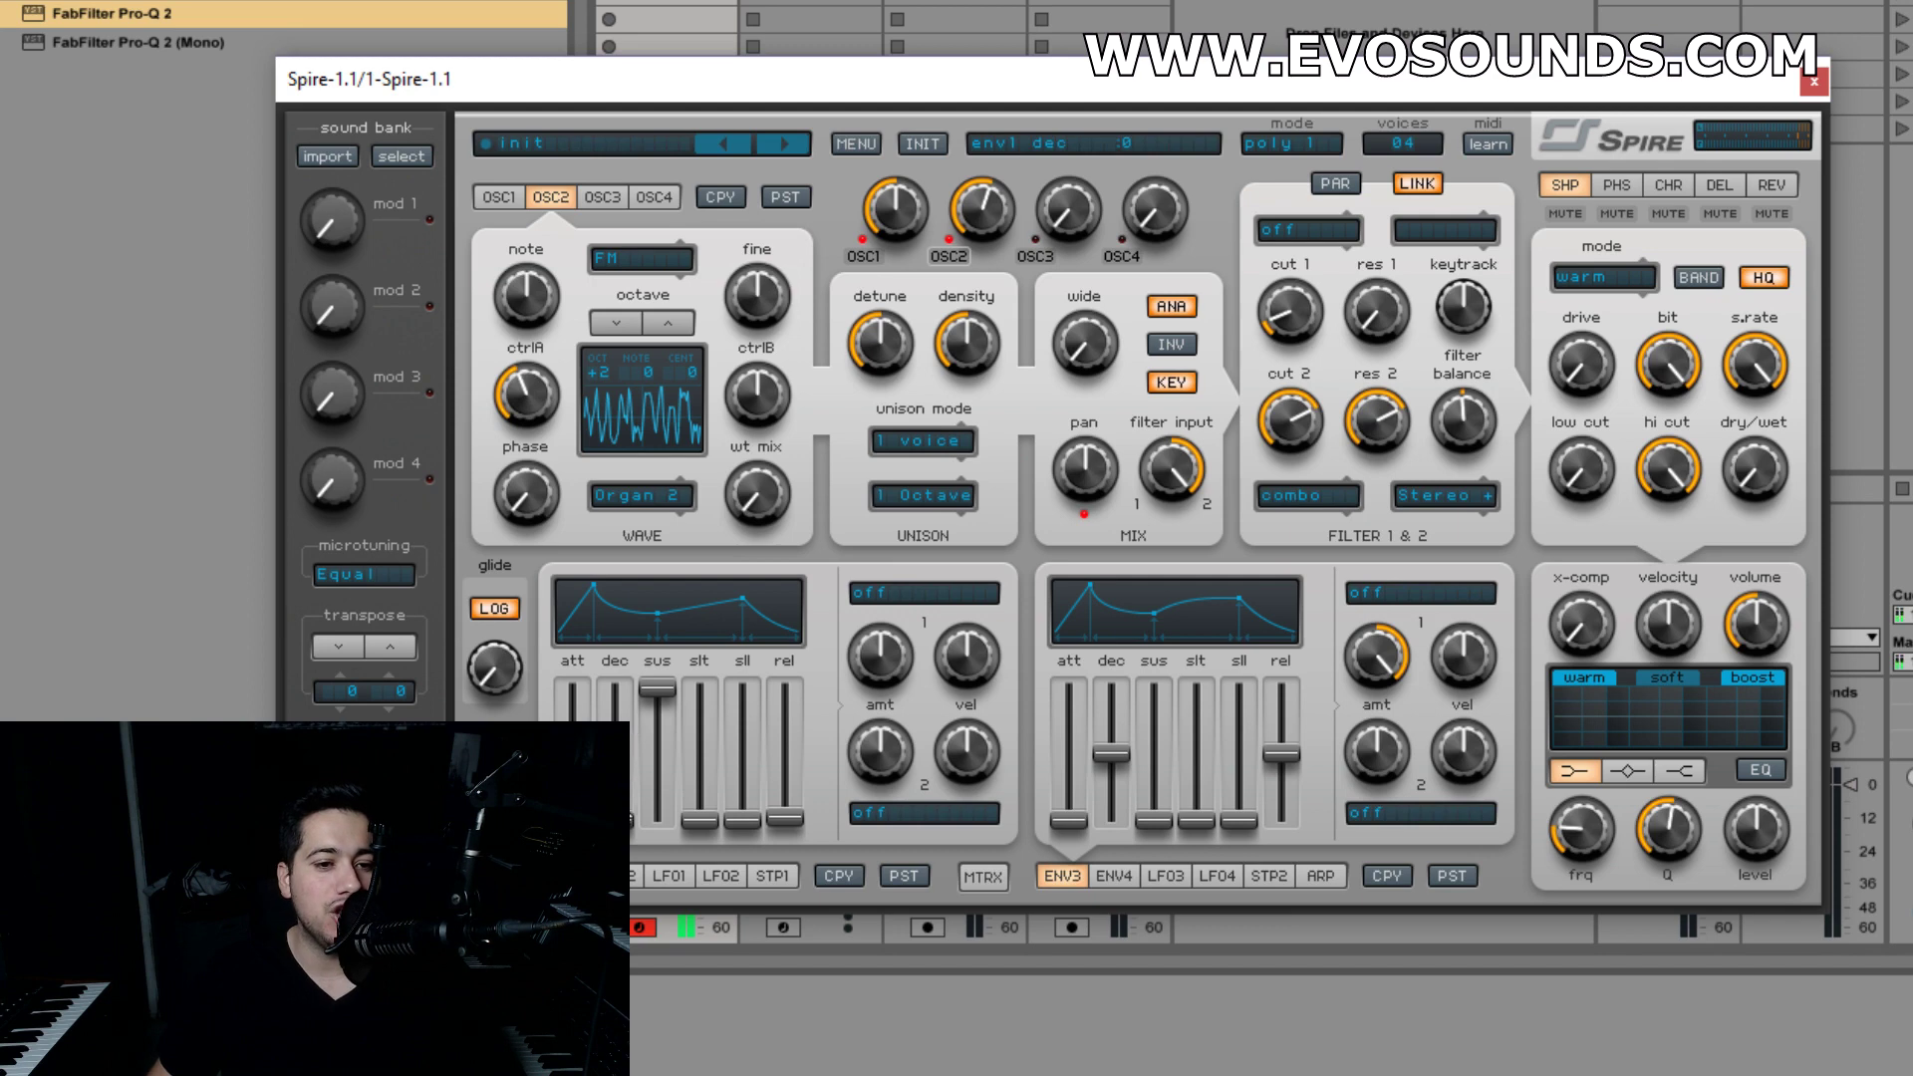
drag(661, 781, 633, 895)
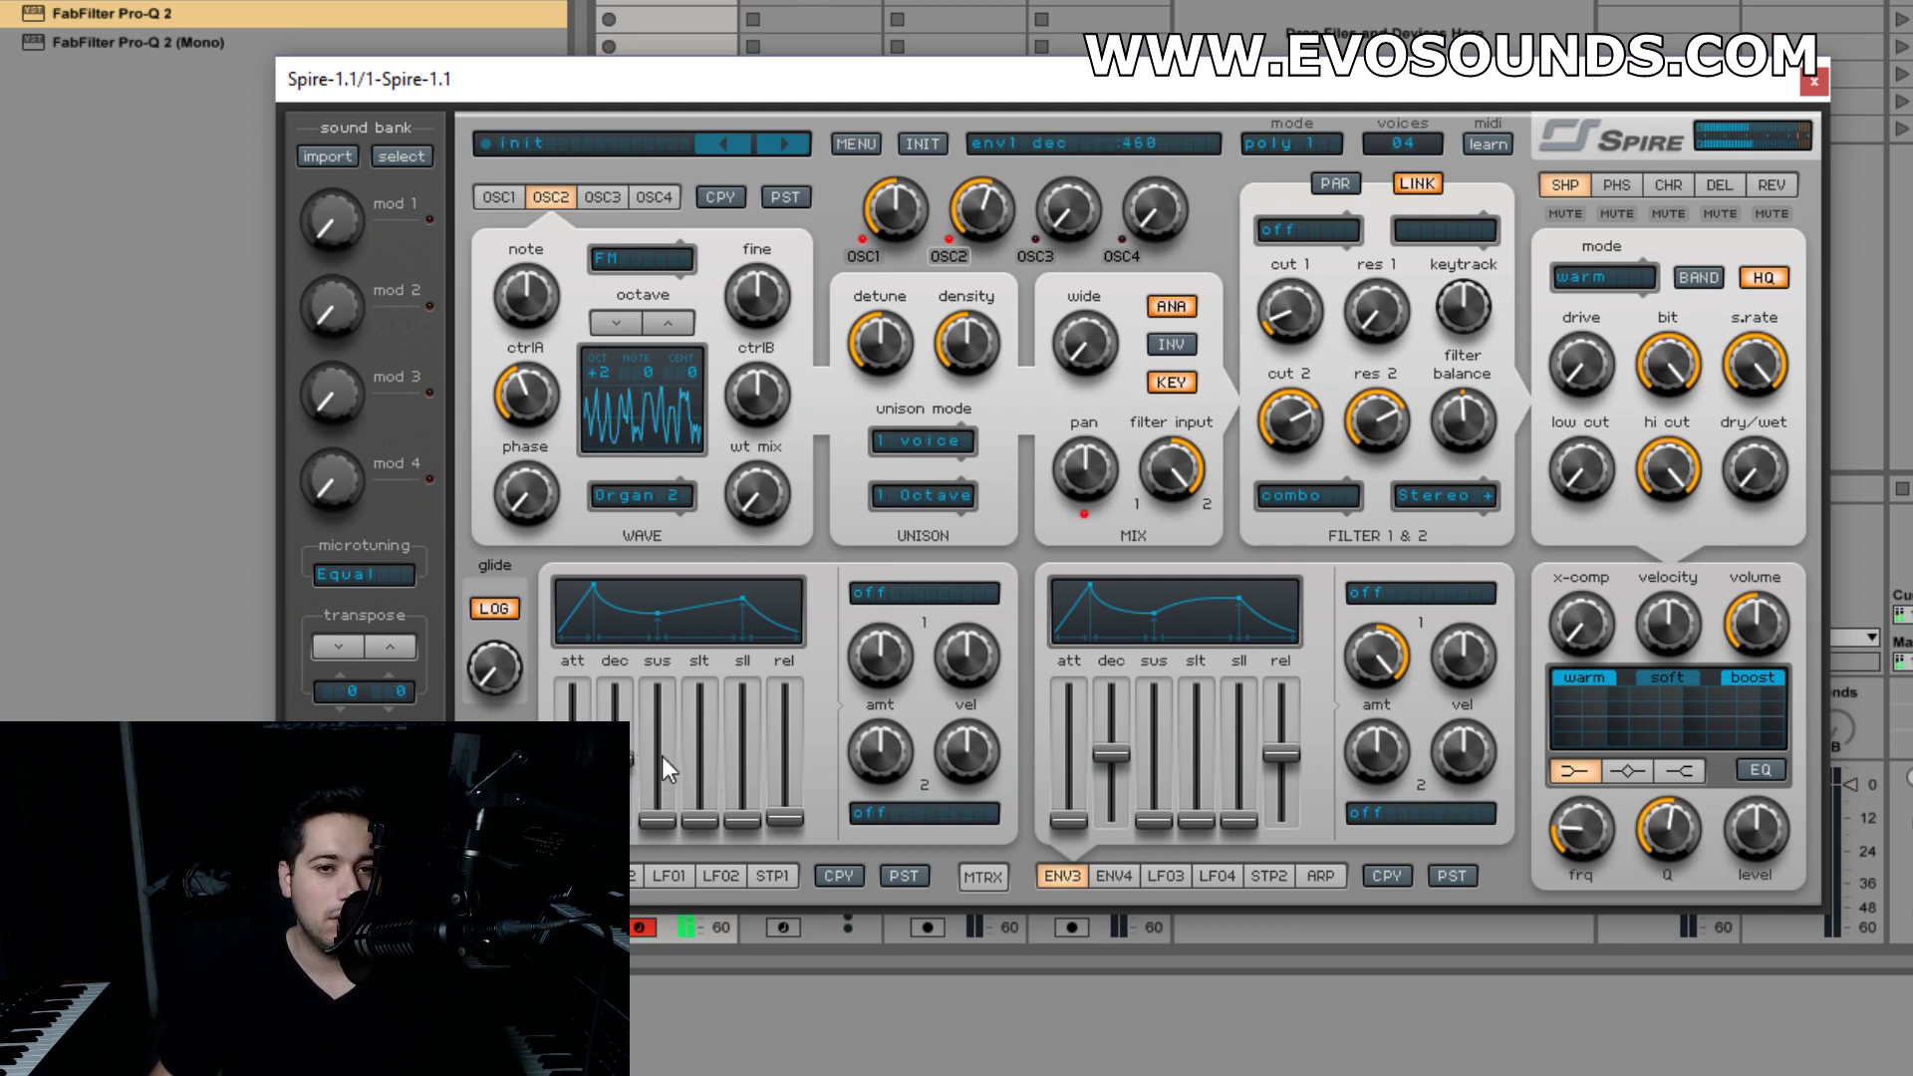
- Rebalance the layers by raising oscillator 1's mix level and lowering filter 2's cutoff to 605
mouse_move(974, 211)
mouse_down()
mouse_move(965, 251)
mouse_move(970, 231)
mouse_up()
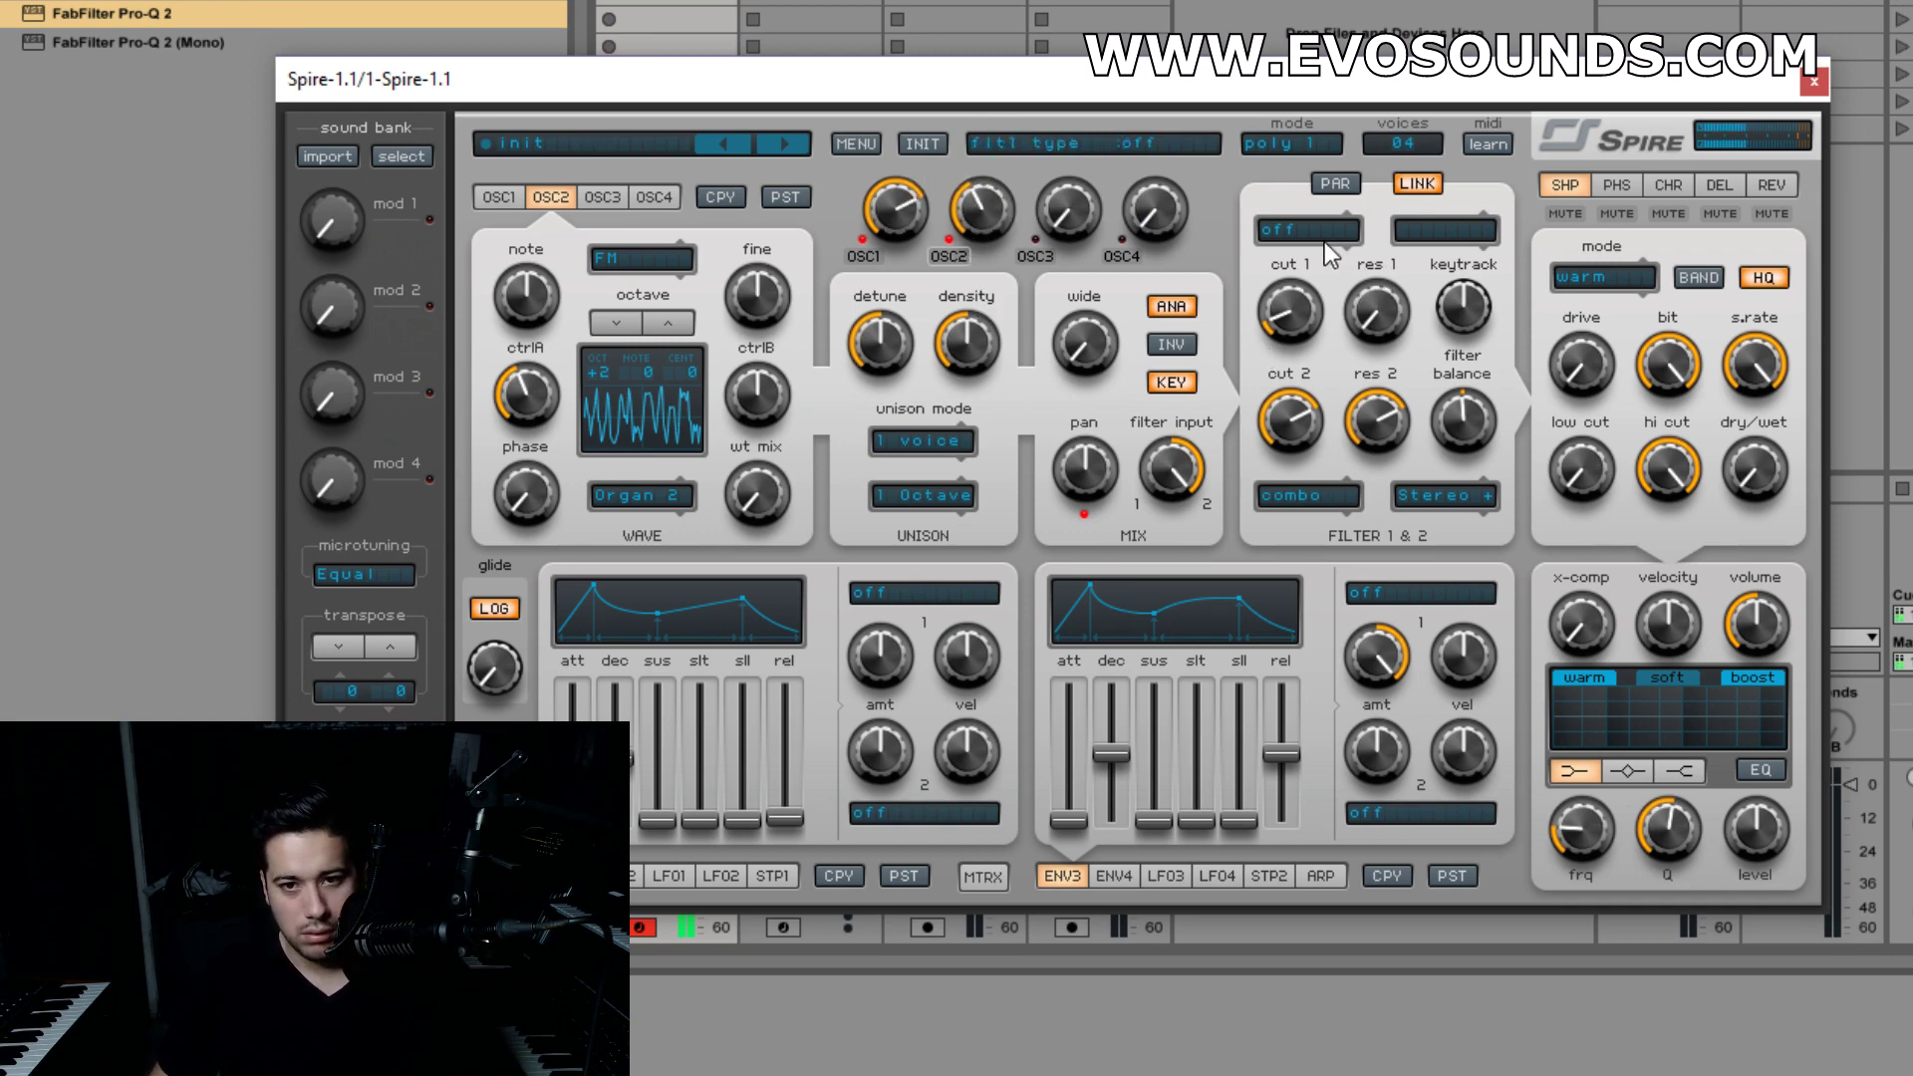
drag(1289, 425, 1287, 431)
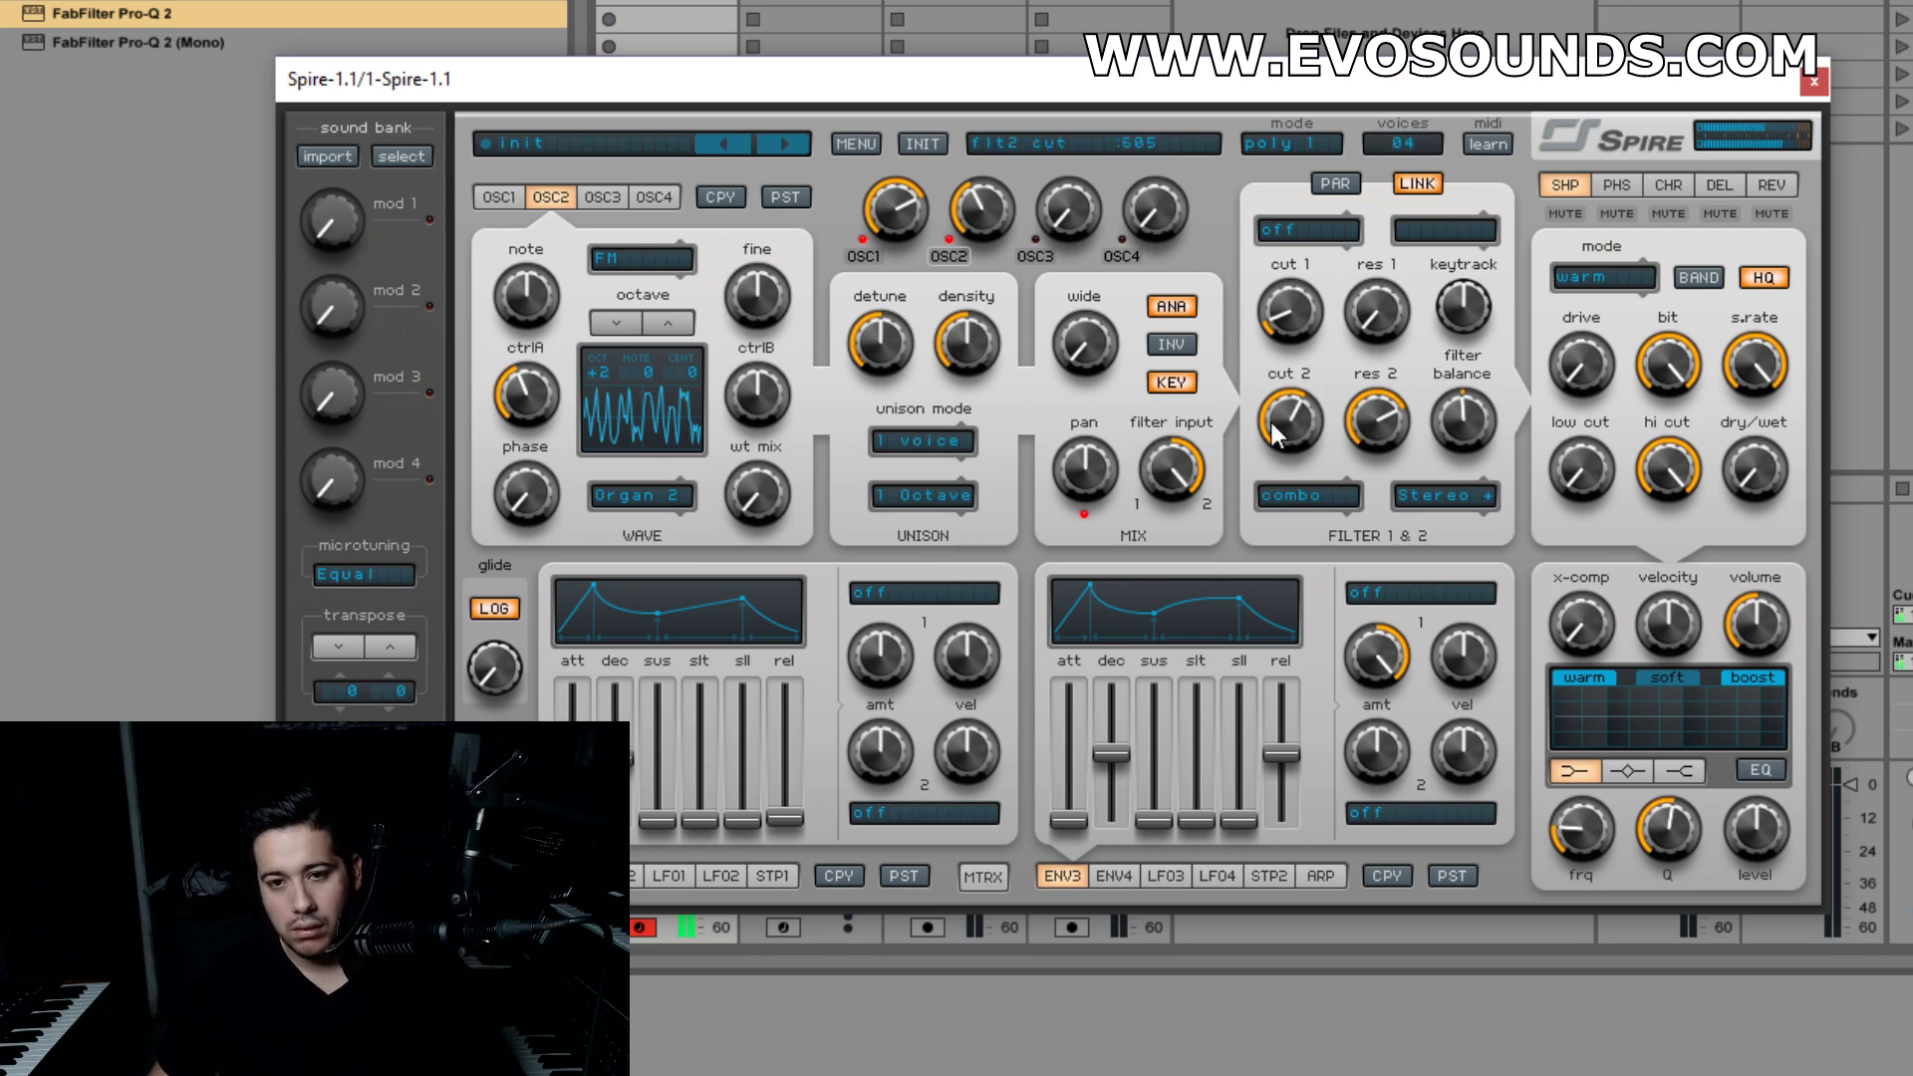